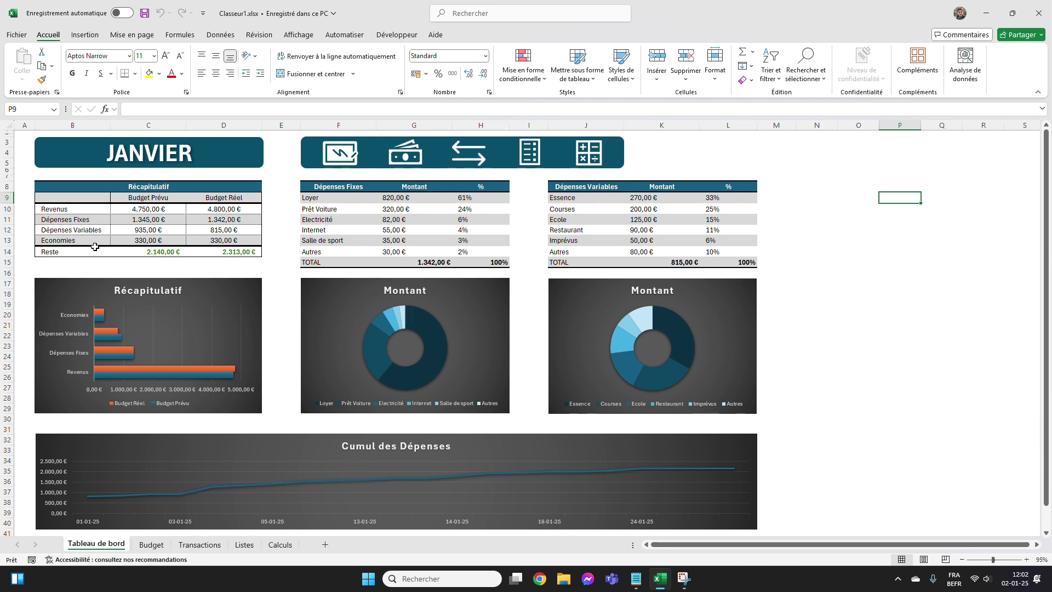
# Examine the Récapitulatif table and the Dépenses Fixes table with its Autres row on the dashboard sheet.
pyautogui.moveTo(152, 251); pyautogui.dragTo(215, 253)
pyautogui.click(216, 274)
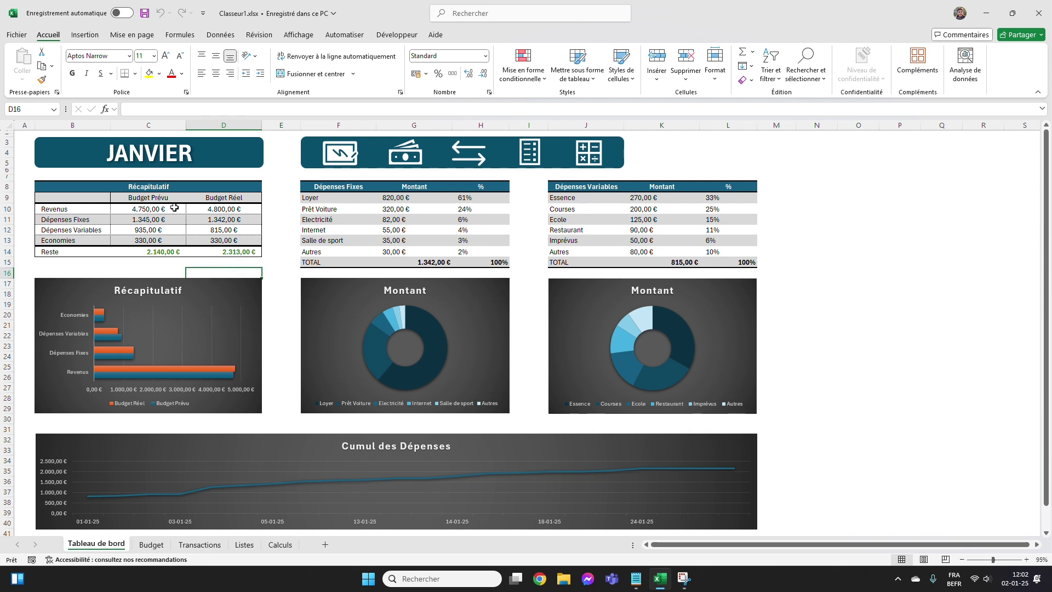
pyautogui.click(817, 251)
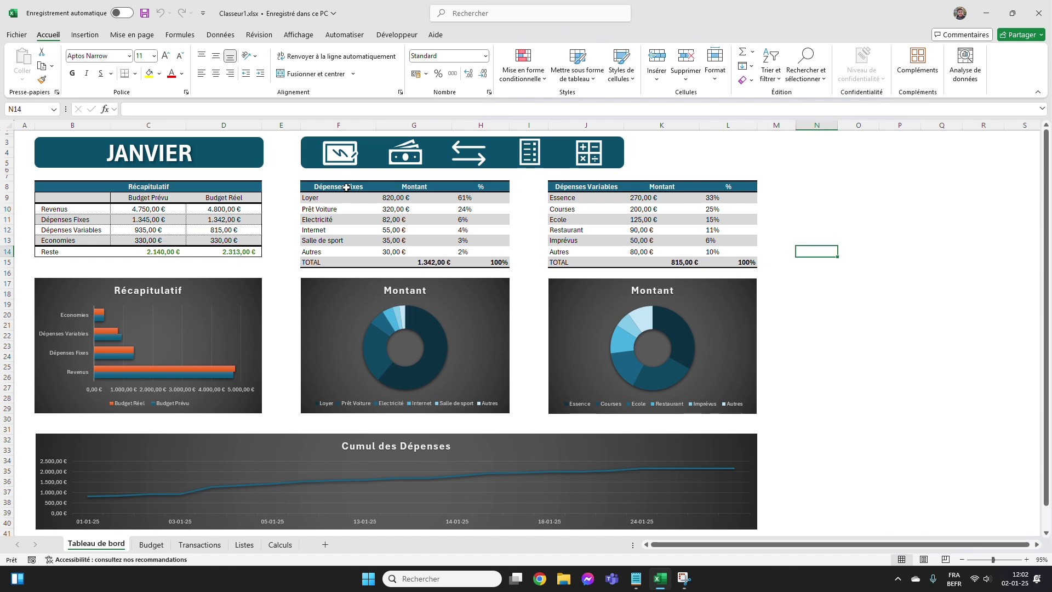
pyautogui.moveTo(345, 187); pyautogui.dragTo(482, 261)
pyautogui.click(756, 236)
pyautogui.click(858, 252)
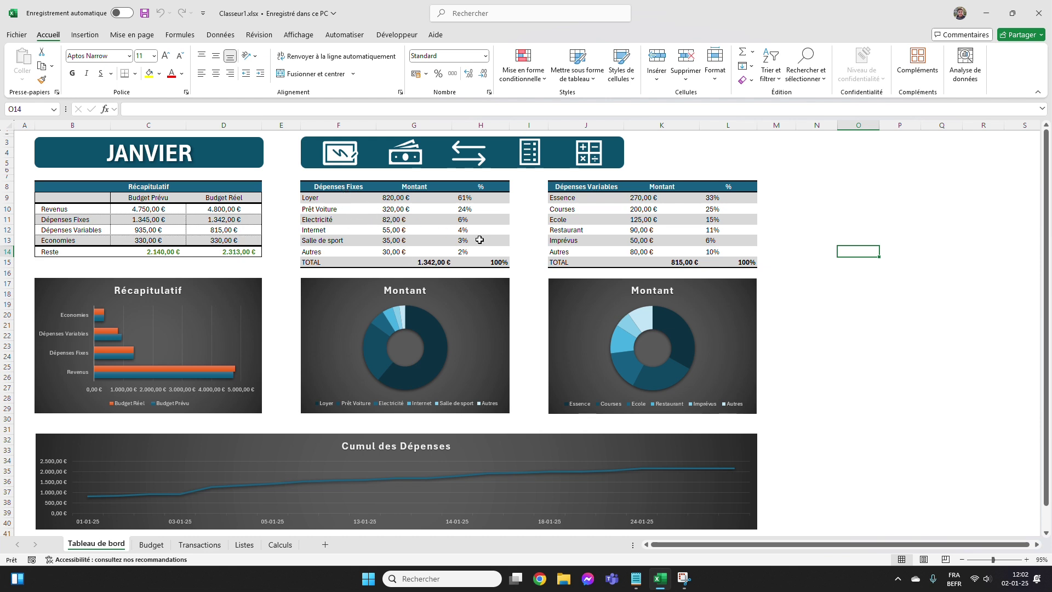
pyautogui.moveTo(353, 199); pyautogui.dragTo(348, 239)
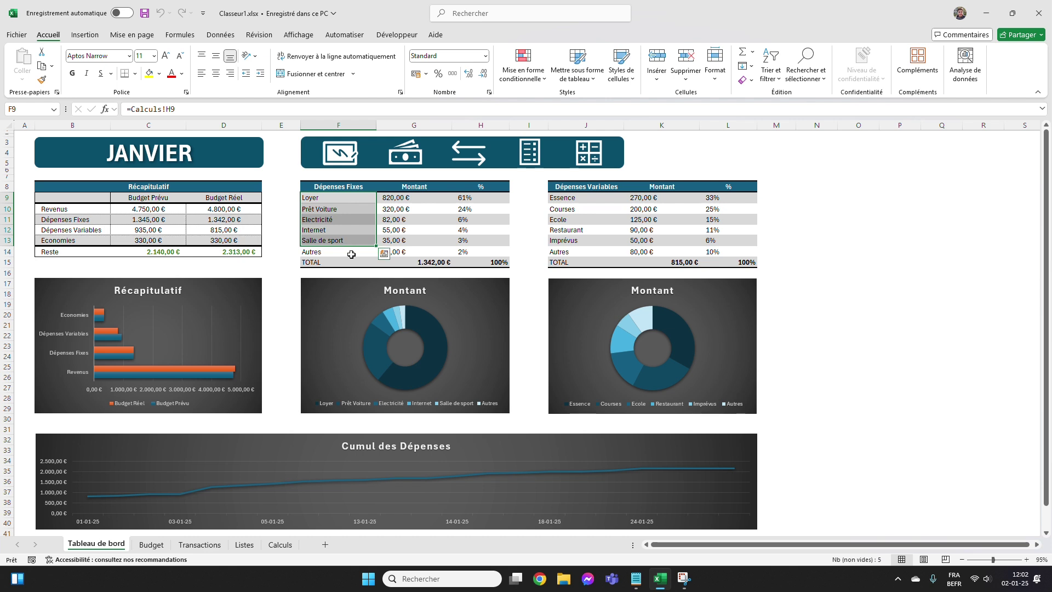
pyautogui.click(352, 254)
pyautogui.click(414, 253)
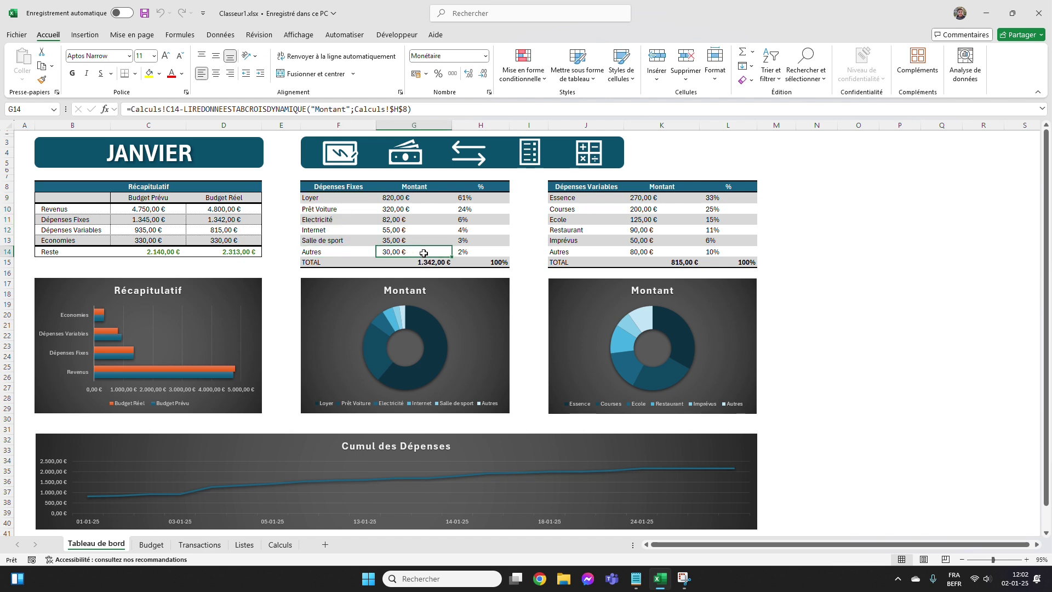
pyautogui.click(859, 217)
# Examine the Dépenses Variables table on the dashboard, including its five main expense types and the Autres amount.
pyautogui.moveTo(594, 187); pyautogui.dragTo(727, 262)
pyautogui.click(824, 248)
pyautogui.click(595, 198)
pyautogui.moveTo(595, 198); pyautogui.dragTo(591, 248)
pyautogui.click(873, 219)
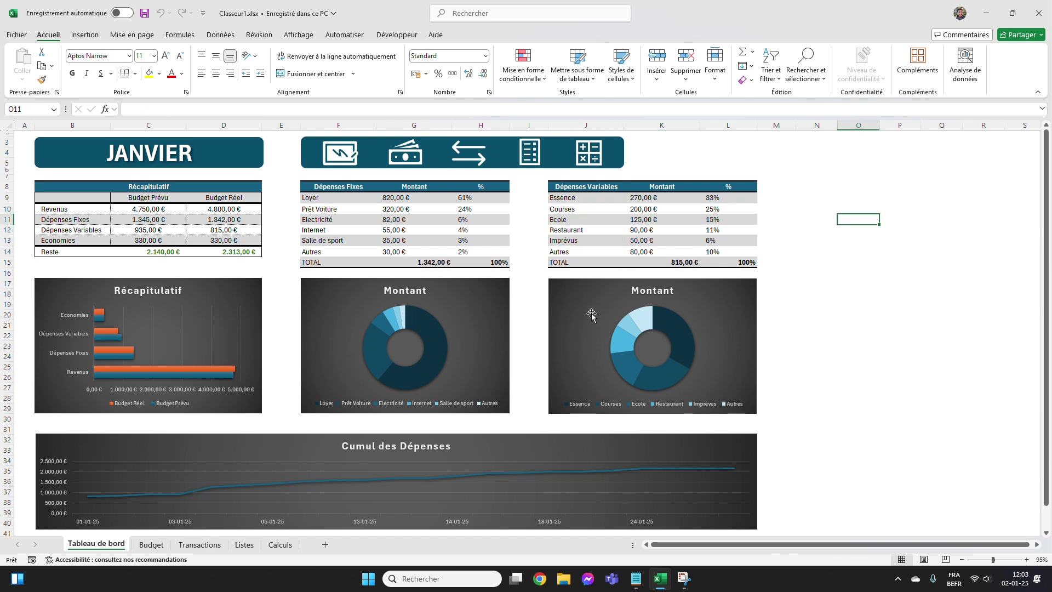
pyautogui.click(671, 252)
pyautogui.click(898, 219)
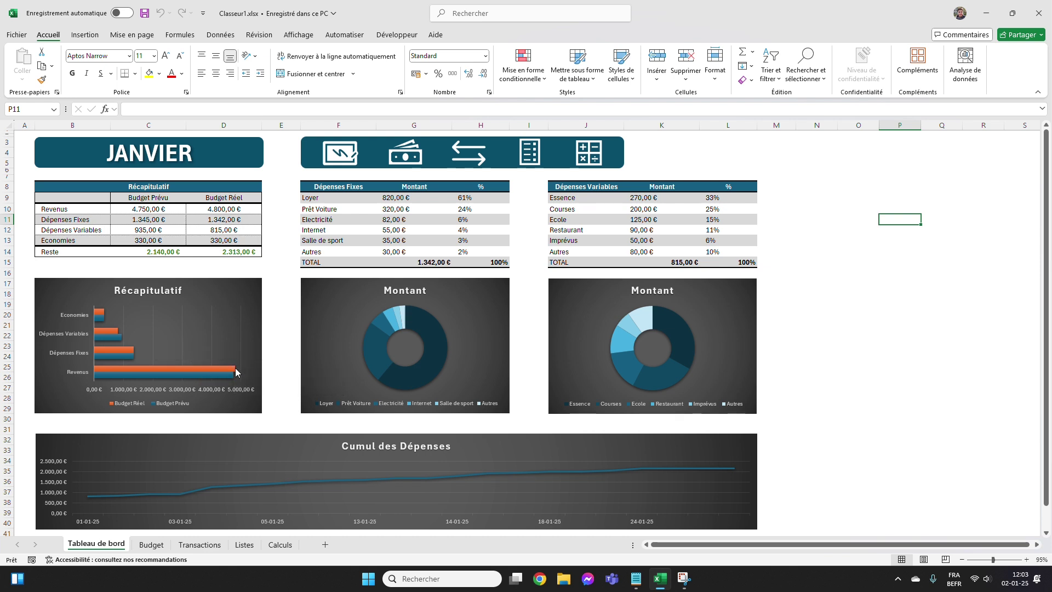
# Inspect the Récapitulatif bar chart, the fixed-expenses doughnut chart with its percentages, and the Cumul des Dépenses line chart.
pyautogui.moveTo(234, 373)
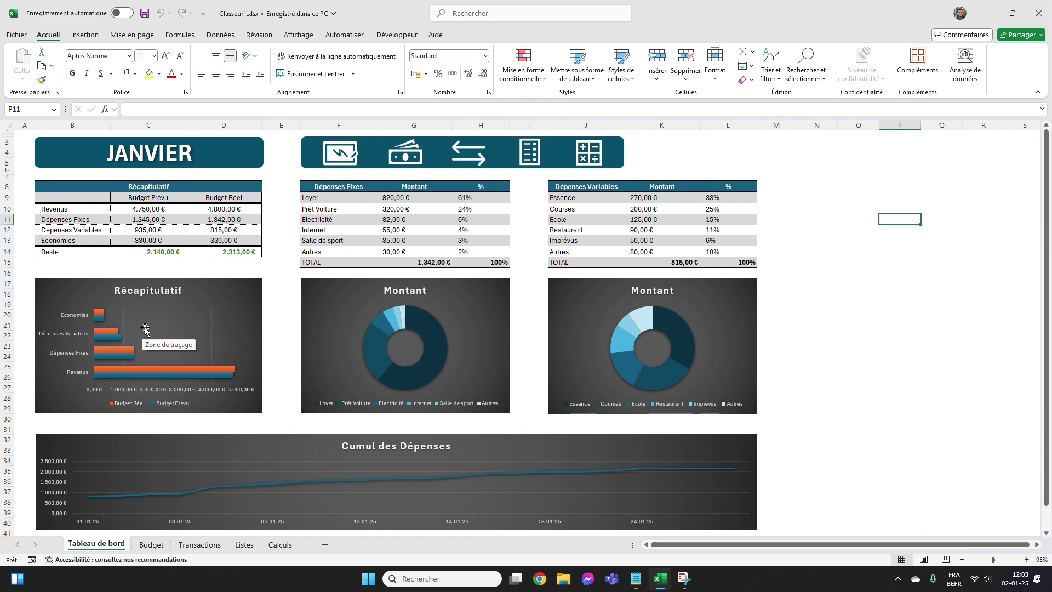
pyautogui.moveTo(329, 187); pyautogui.dragTo(496, 265)
pyautogui.click(526, 272)
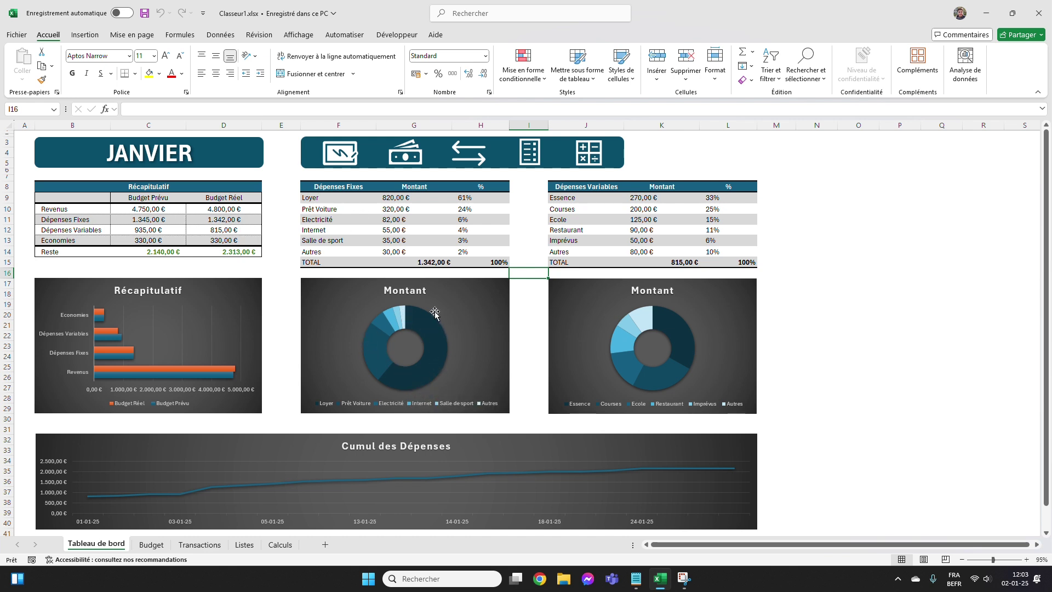
pyautogui.moveTo(436, 348)
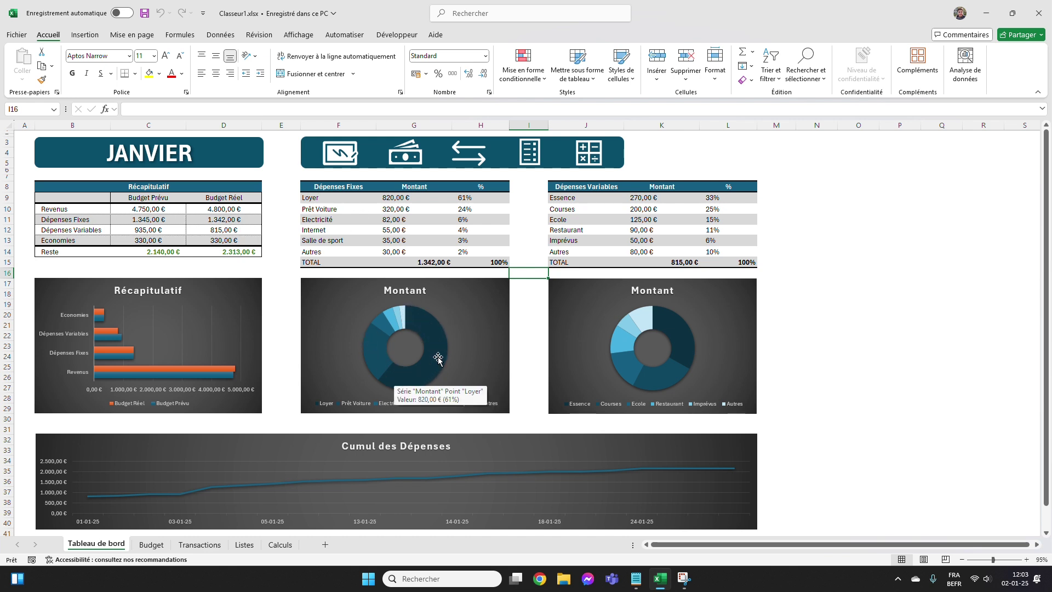
pyautogui.click(481, 198)
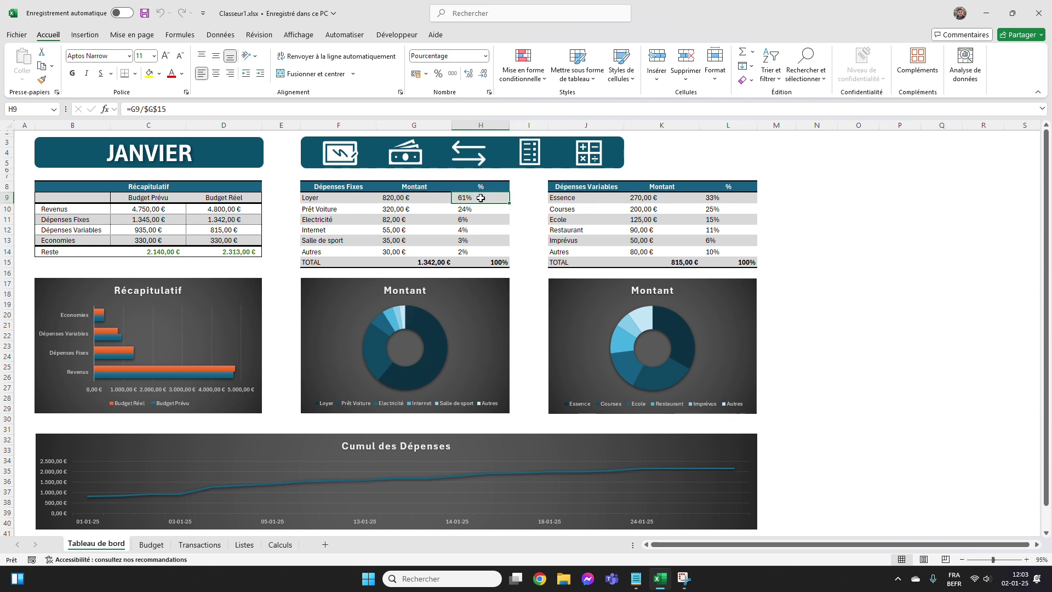
pyautogui.click(925, 325)
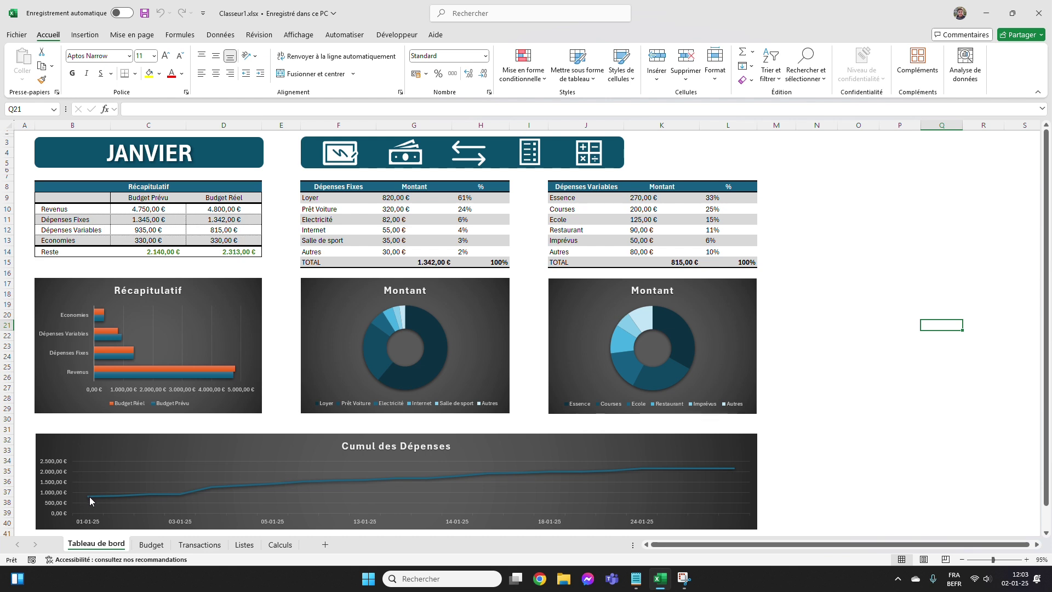
pyautogui.moveTo(90, 496)
pyautogui.moveTo(201, 497)
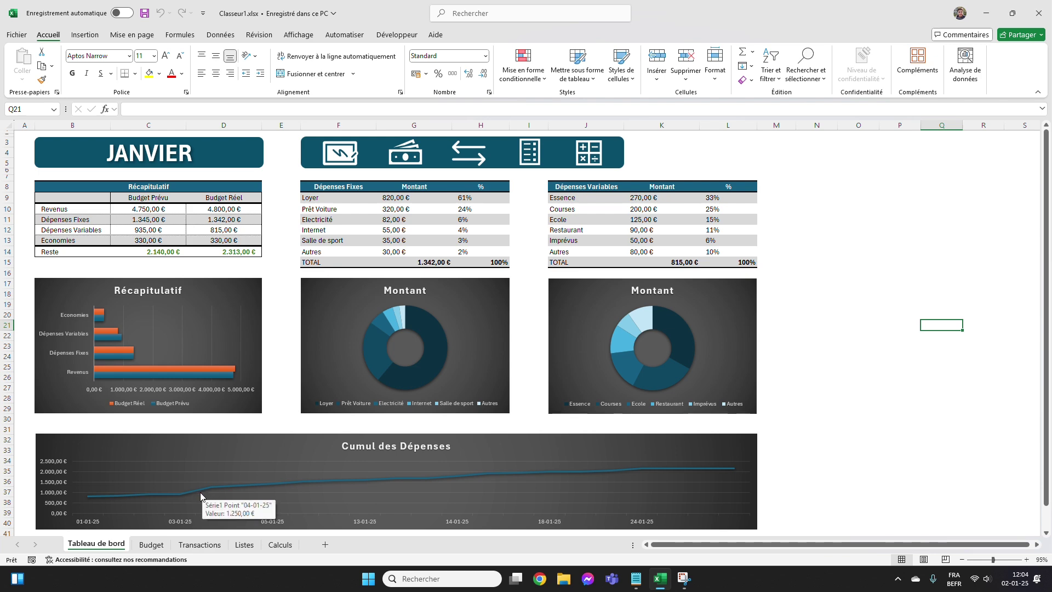
# Review the Budget sheet, comparing the Montant Prévu and Montant Réel columns of the Revenus and Dépenses Fixes tables.
pyautogui.click(151, 544)
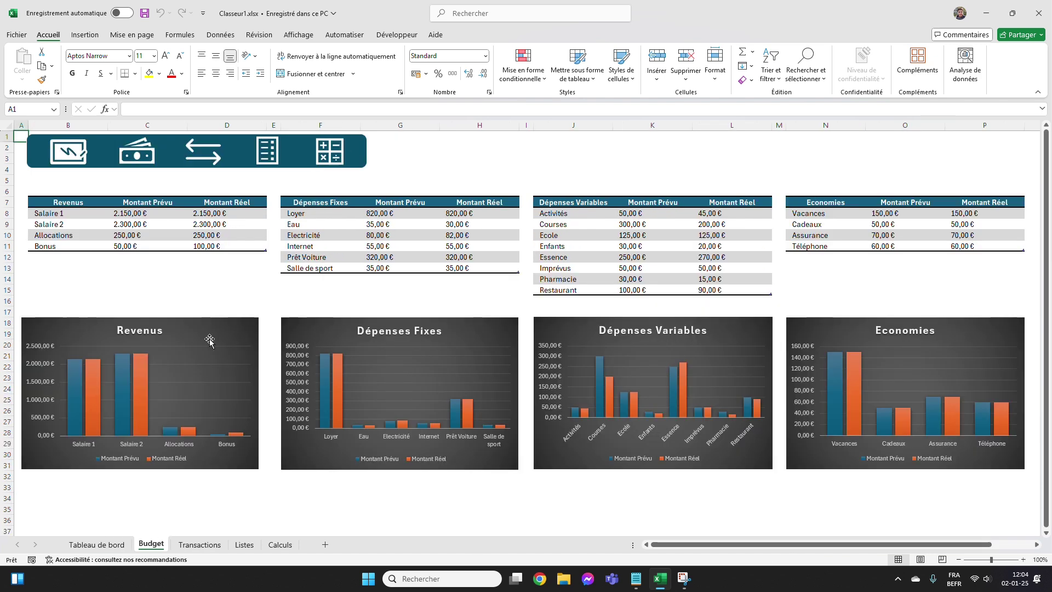
pyautogui.moveTo(147, 213); pyautogui.dragTo(149, 246)
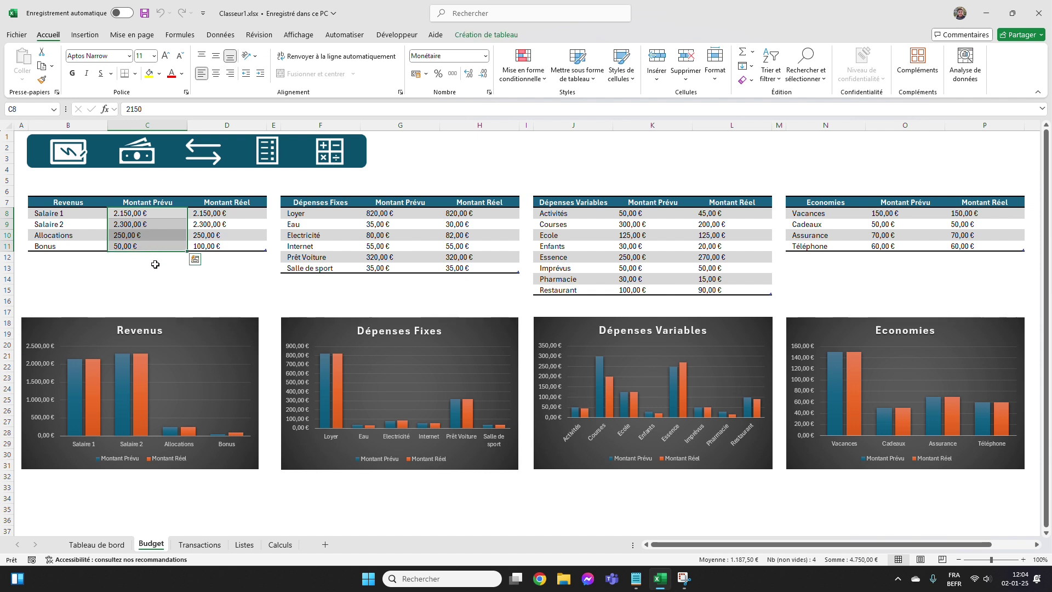
pyautogui.click(155, 279)
pyautogui.moveTo(241, 214); pyautogui.dragTo(243, 240)
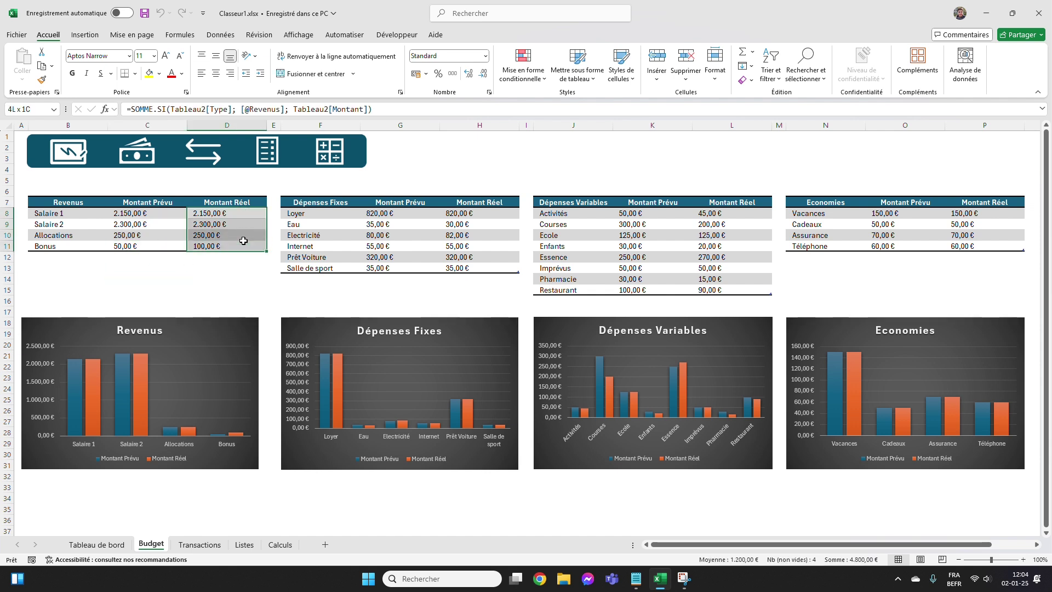
pyautogui.moveTo(476, 213); pyautogui.dragTo(478, 268)
pyautogui.click(378, 289)
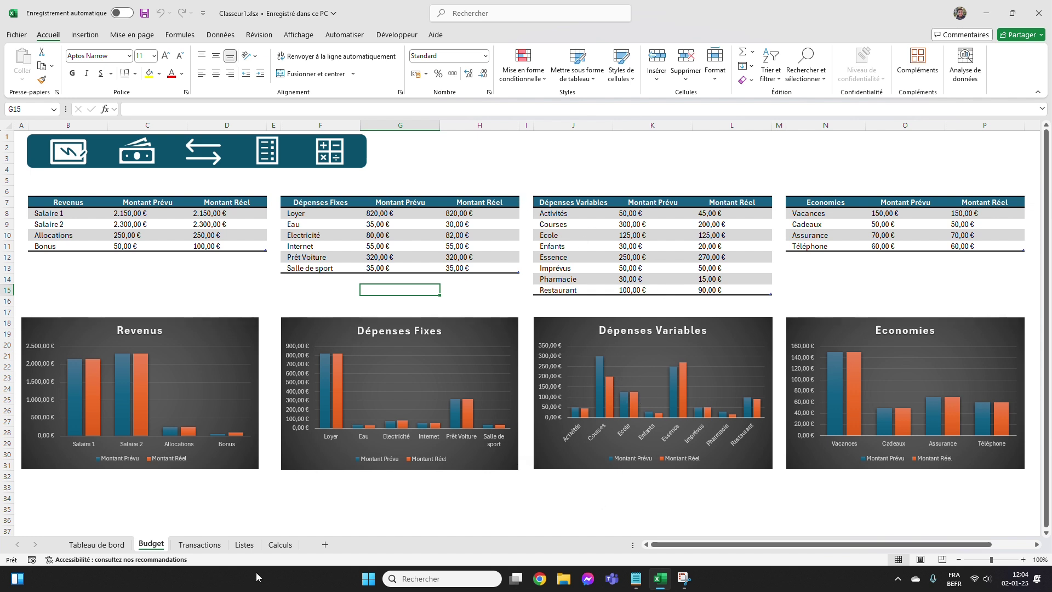
# Review the Transactions sheet, examining the Libellée and Montant entries of the Revenus transactions.
pyautogui.click(200, 545)
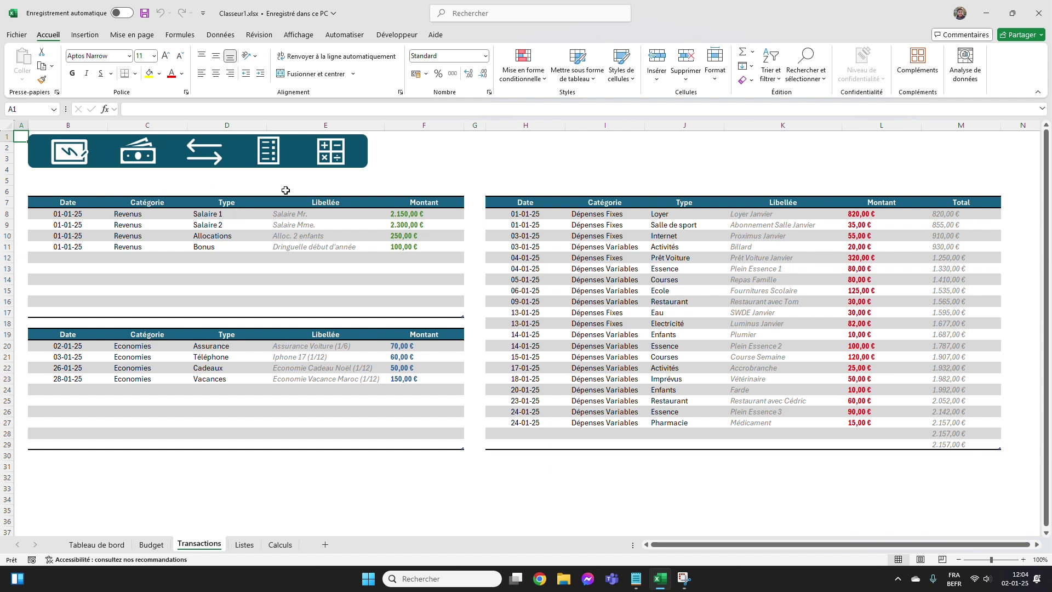
pyautogui.moveTo(327, 212); pyautogui.dragTo(325, 236)
pyautogui.click(475, 147)
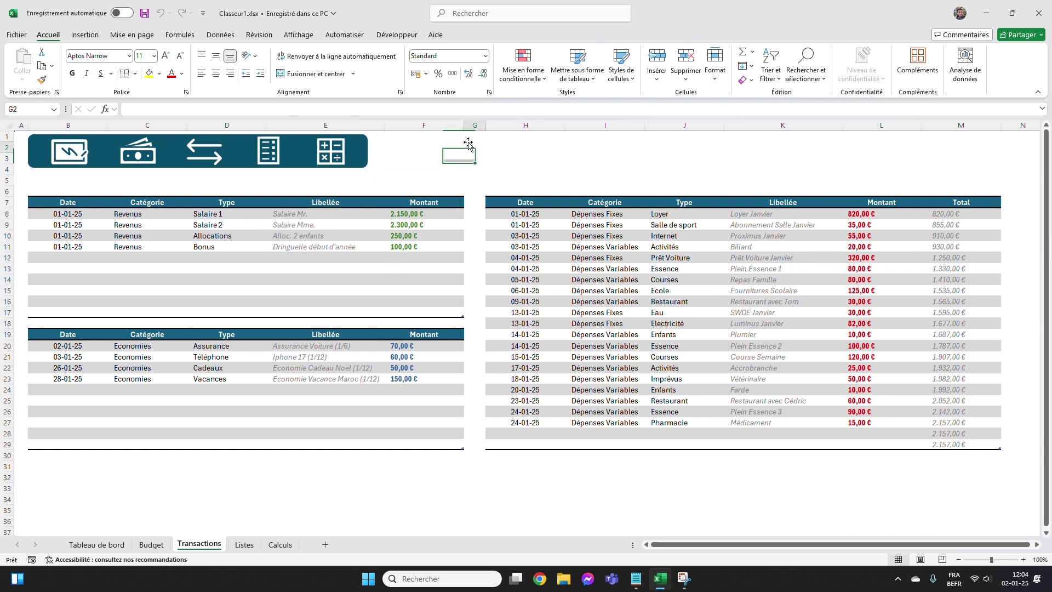
pyautogui.click(366, 214)
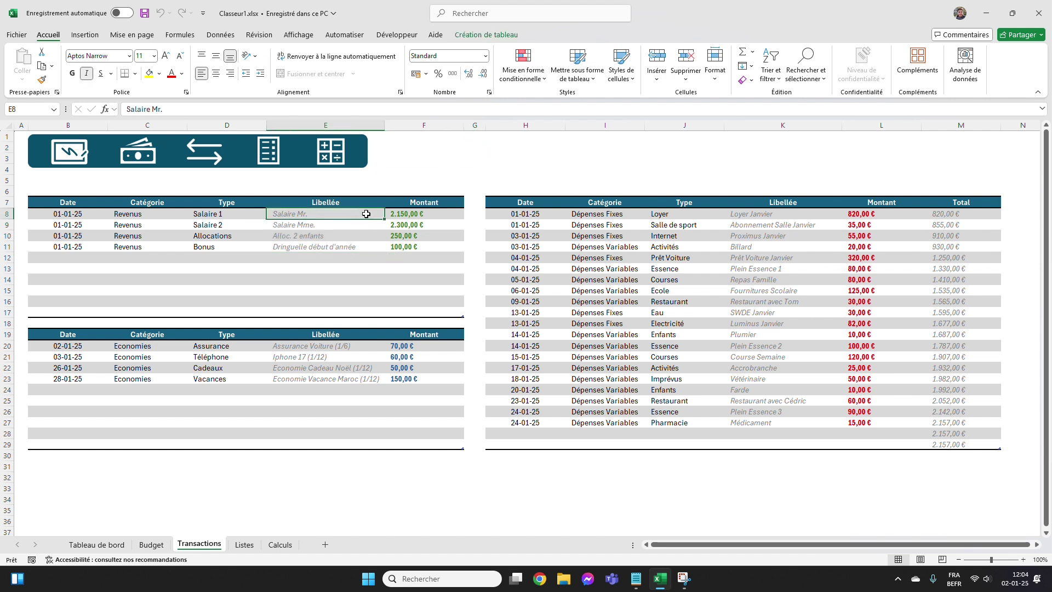
pyautogui.moveTo(438, 214); pyautogui.dragTo(429, 247)
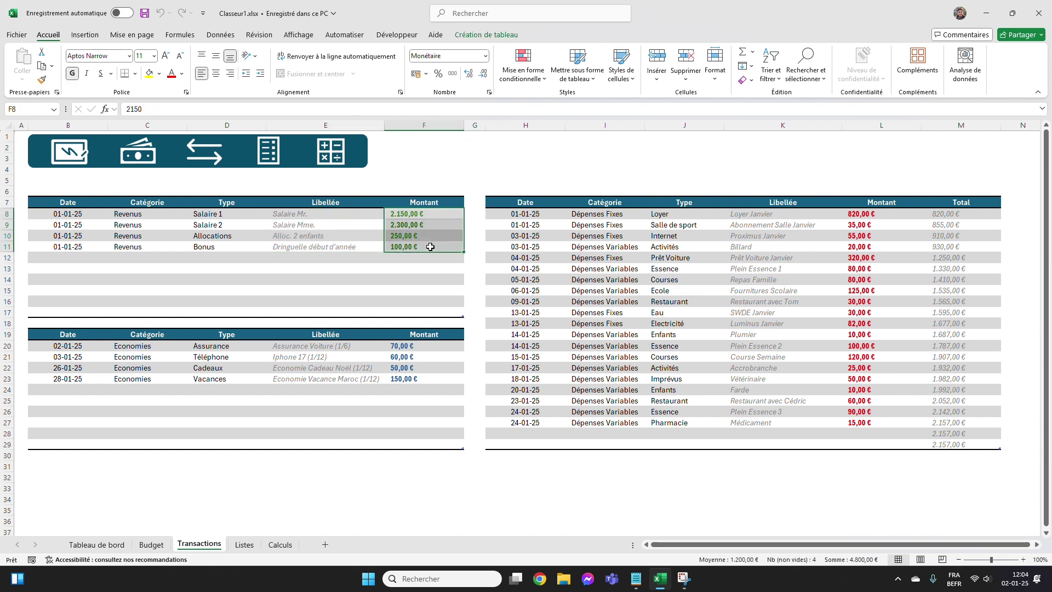
pyautogui.click(547, 169)
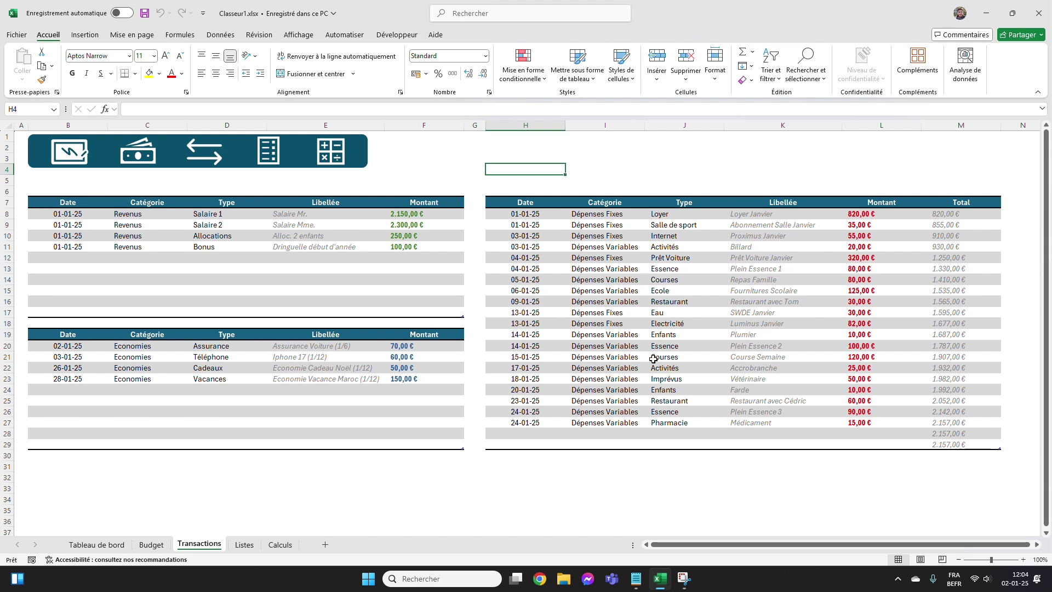
# Follow the navigation banner to the Listes sheet and examine its Revenus and Dépenses Fixes columns.
pyautogui.click(269, 152)
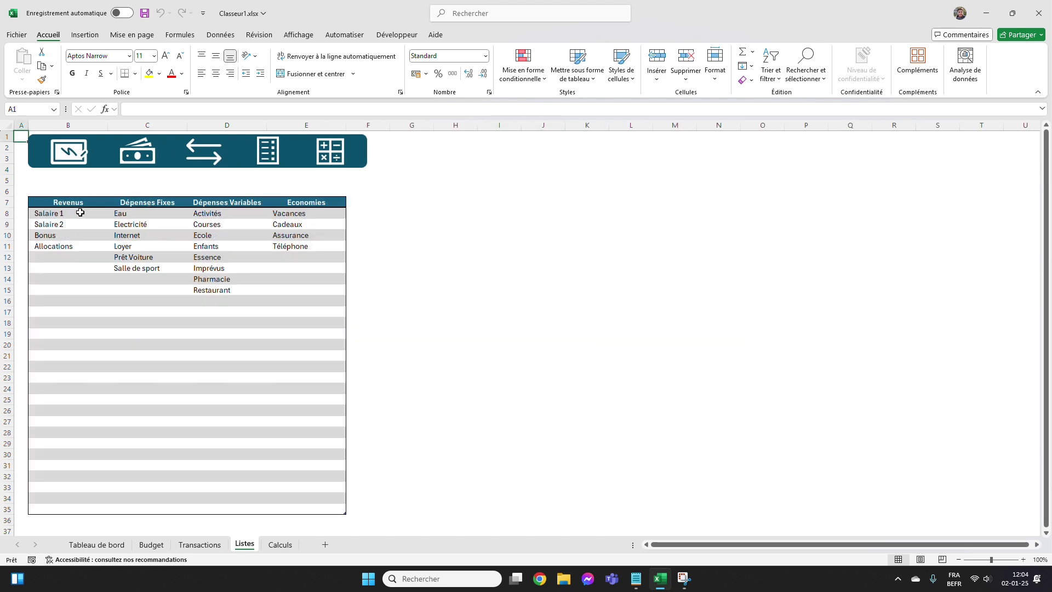
pyautogui.moveTo(80, 213); pyautogui.dragTo(82, 269)
pyautogui.click(85, 312)
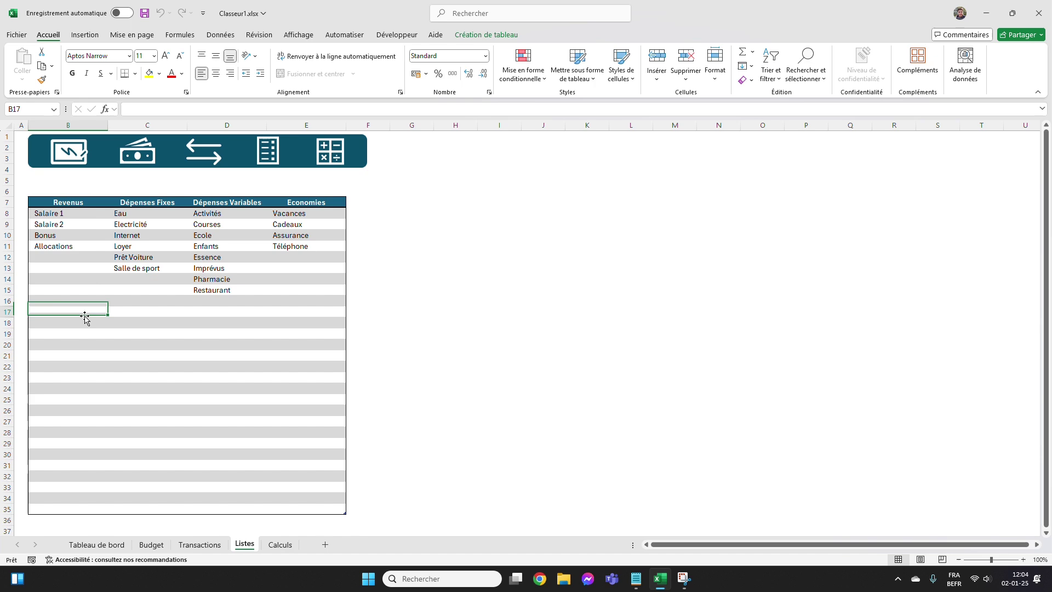
pyautogui.click(86, 257)
pyautogui.moveTo(88, 215); pyautogui.dragTo(77, 258)
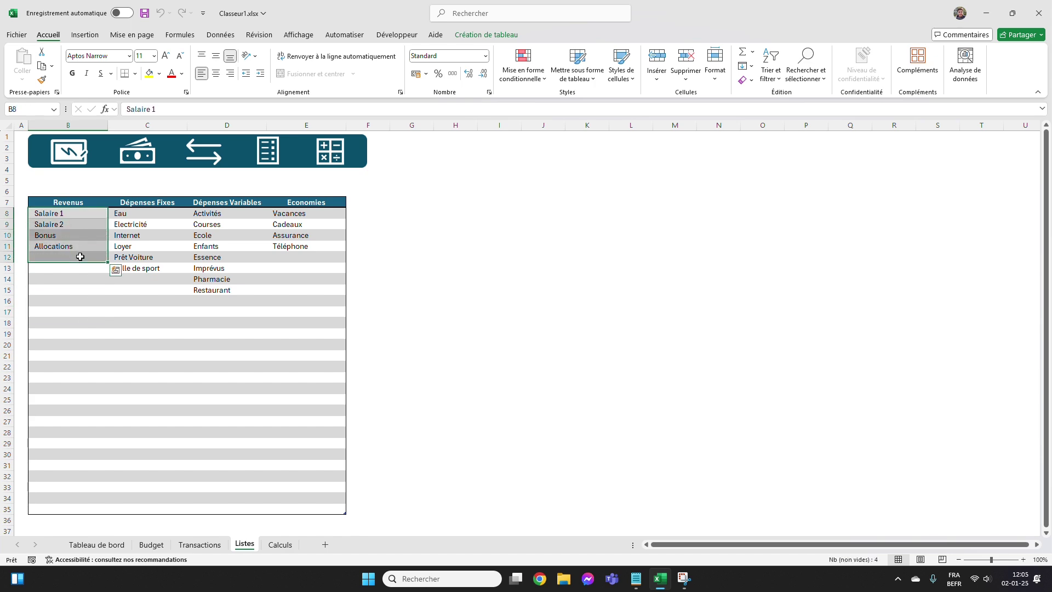
pyautogui.click(166, 248)
pyautogui.click(149, 300)
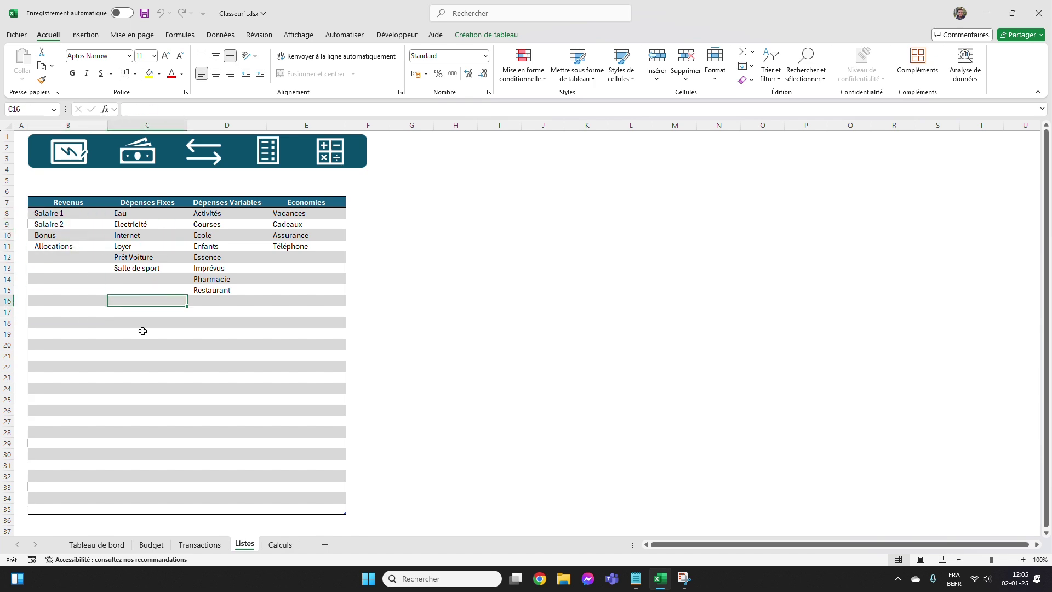
pyautogui.click(117, 545)
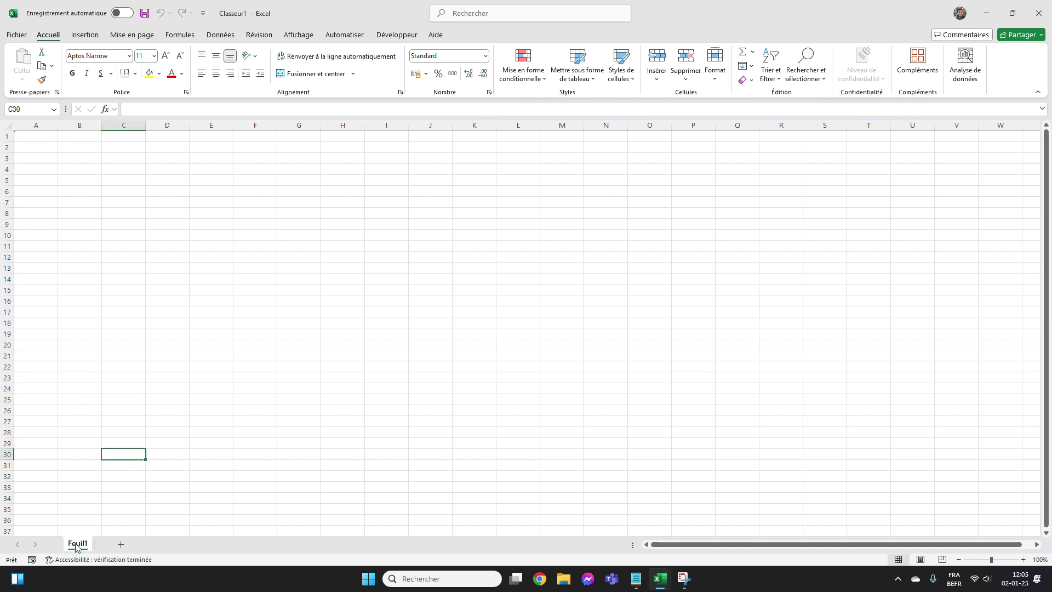
# In the blank workbook, rename the Feuil1 sheet as Tableau de bord and add a second sheet named Budget.
pyautogui.doubleClick(76, 544)
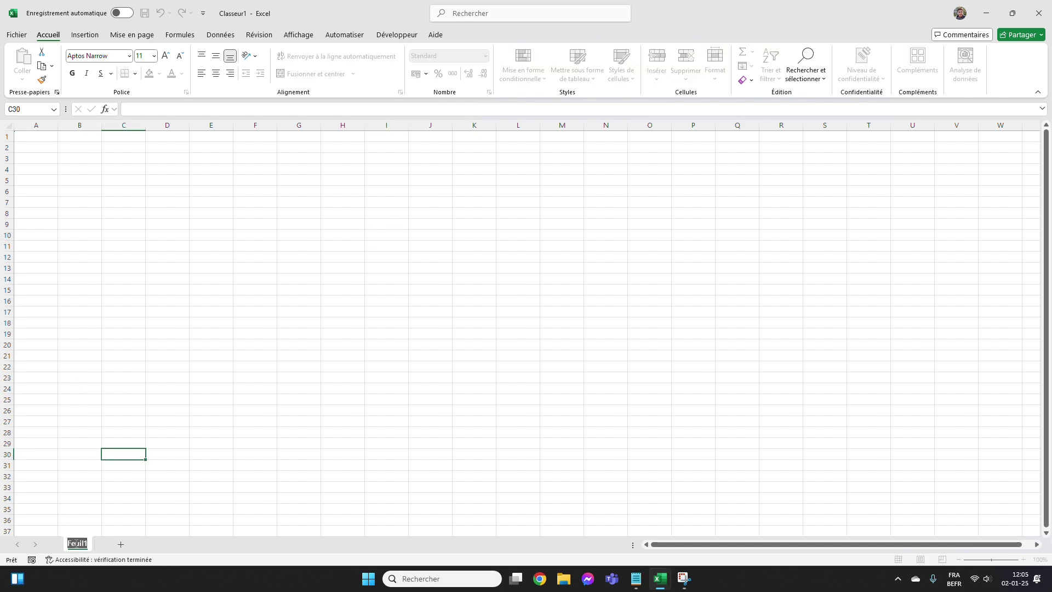
pyautogui.write('Tableau de bor')
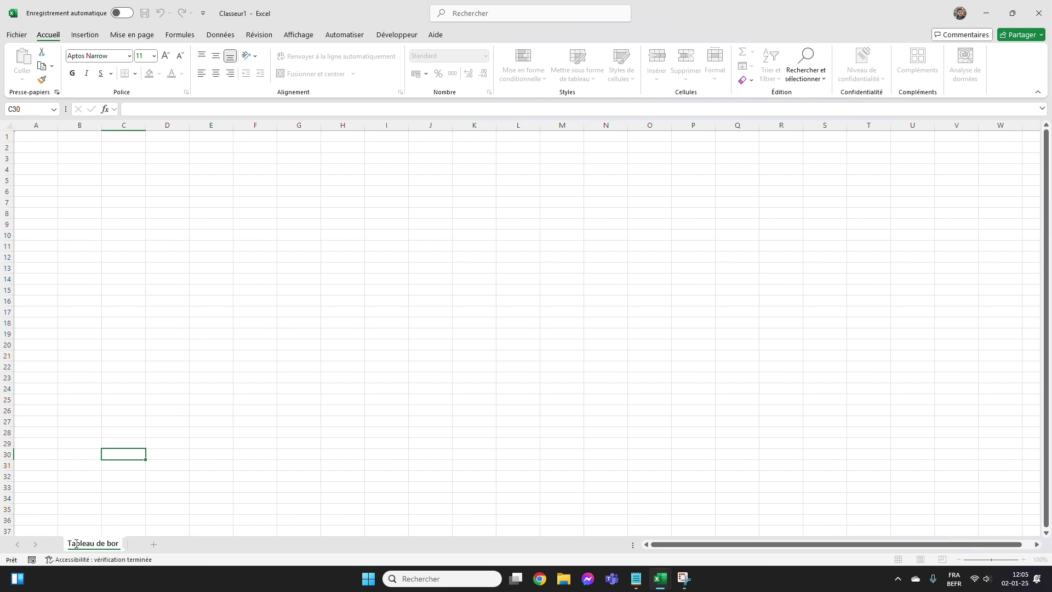
pyautogui.write('d')
pyautogui.click(153, 544)
pyautogui.doubleClick(155, 544)
pyautogui.write('udget')
# Add two more sheets after Budget, named Transactions and Listes.
pyautogui.click(176, 544)
pyautogui.doubleClick(193, 545)
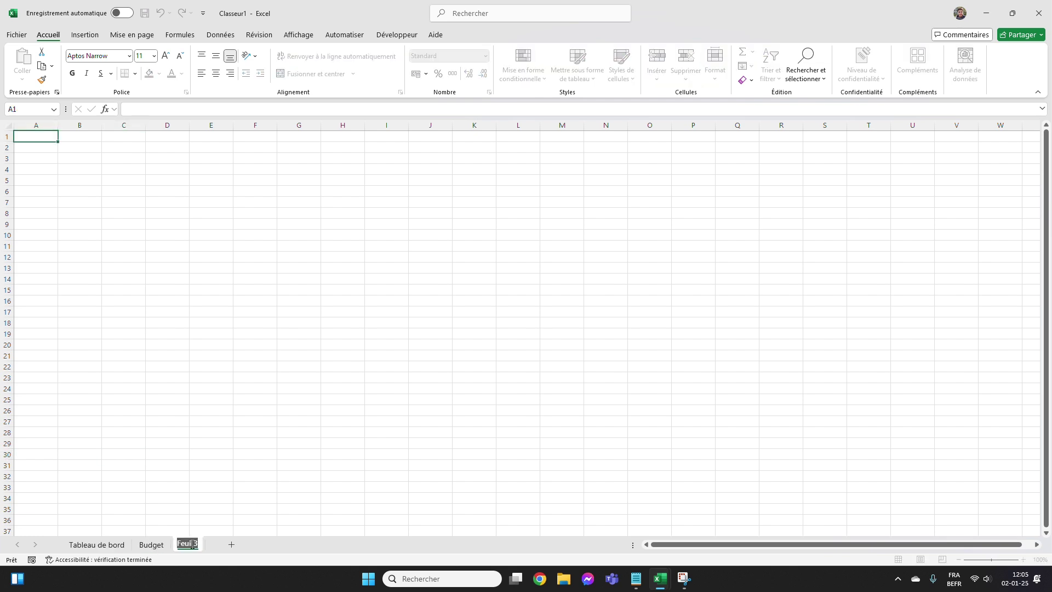
pyautogui.write('Transactions')
pyautogui.click(254, 544)
pyautogui.doubleClick(246, 544)
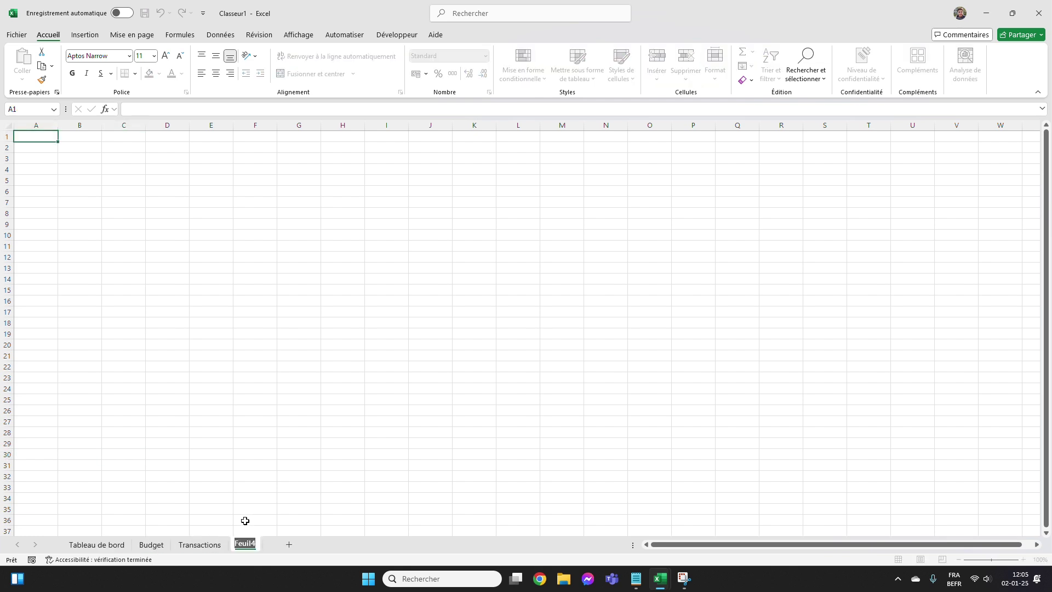
pyautogui.write('Listes')
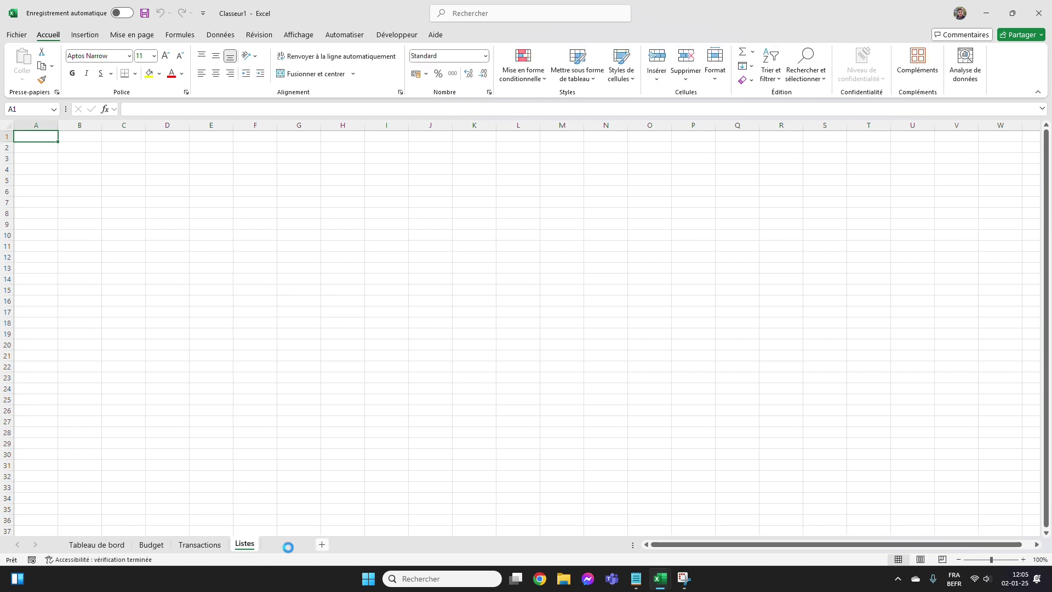
# Add a fifth sheet named Calculs after Listes.
pyautogui.click(287, 544)
pyautogui.doubleClick(277, 544)
pyautogui.write('Calculs')
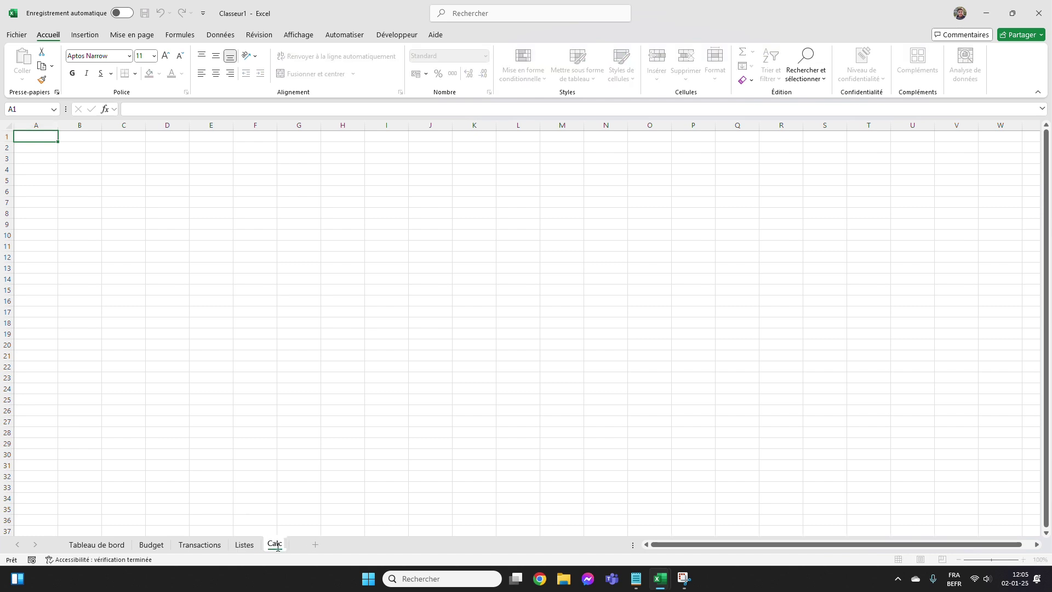
pyautogui.press('Return')
# On the Listes sheet, enter the headers Revenus, Dépenses Fixes, Dépenses Variables and Economies in cells B7 to E7.
pyautogui.click(199, 544)
pyautogui.click(245, 544)
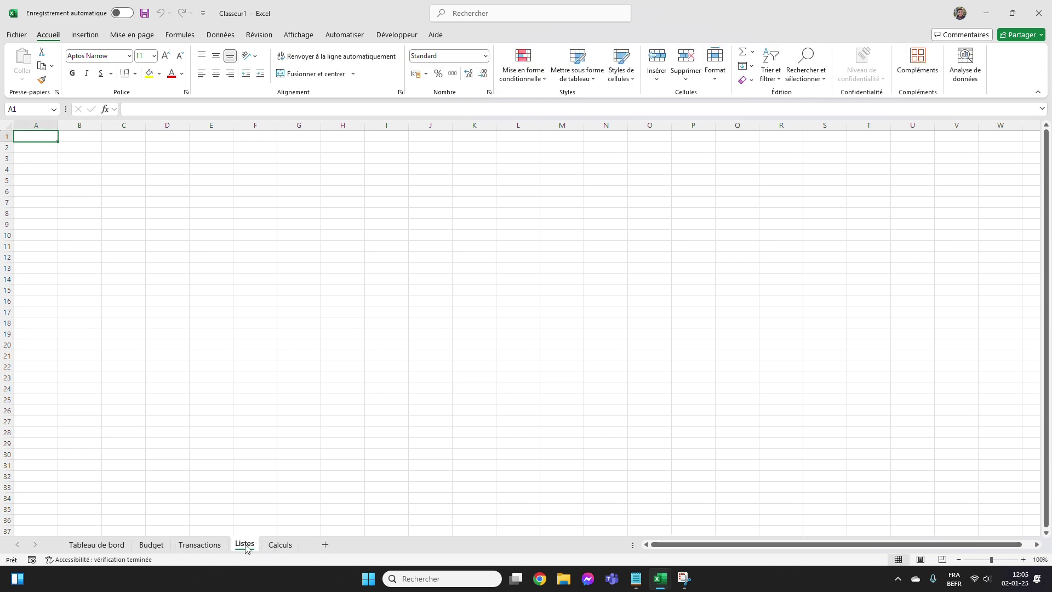
pyautogui.scroll(2, 57, 168)
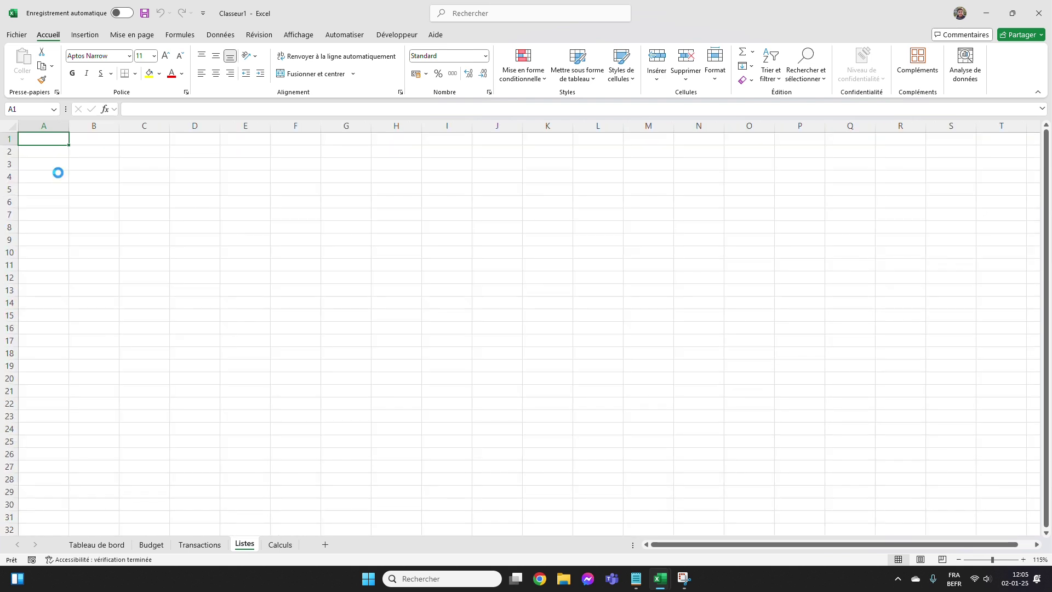
pyautogui.click(104, 226)
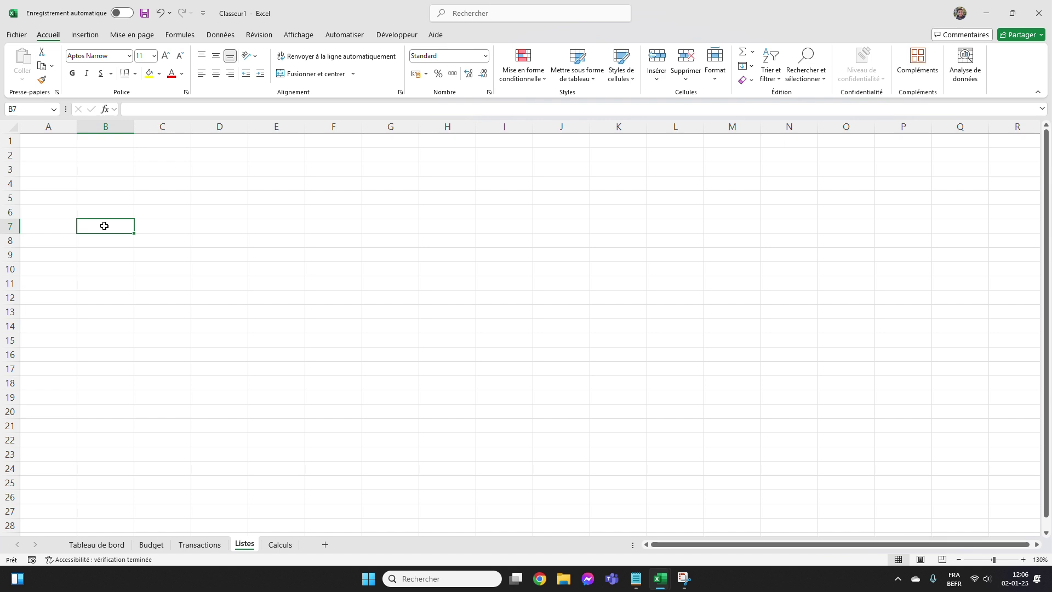
pyautogui.write('Revenus')
pyautogui.press('Tab')
pyautogui.write('Dépenses Fixes')
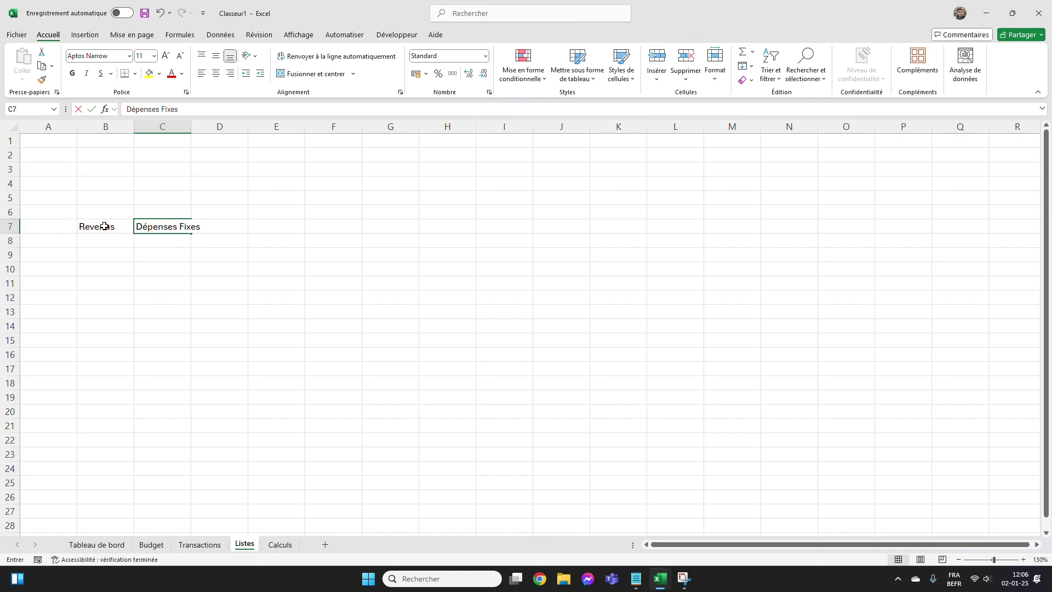
pyautogui.press('Tab')
pyautogui.write('Dépenses Variables')
pyautogui.press('Tab')
pyautogui.write('Economies')
pyautogui.press('Return')
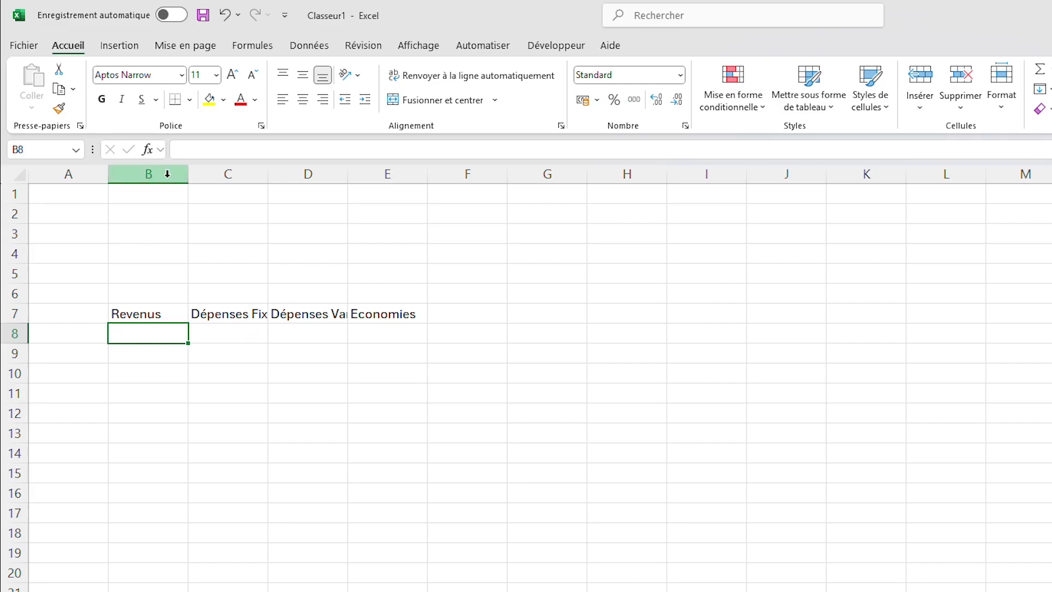
# Set the width of columns B through E to 20.
pyautogui.moveTo(121, 127); pyautogui.dragTo(263, 133)
pyautogui.moveTo(368, 182); pyautogui.dragTo(387, 173)
pyautogui.rightClick(388, 174)
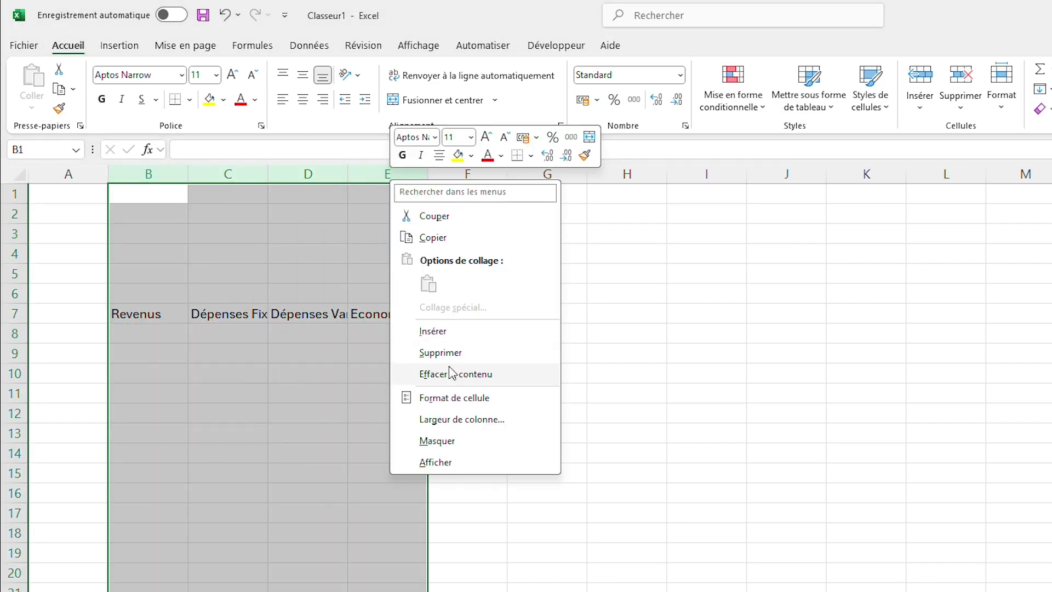
pyautogui.click(454, 420)
pyautogui.write('20')
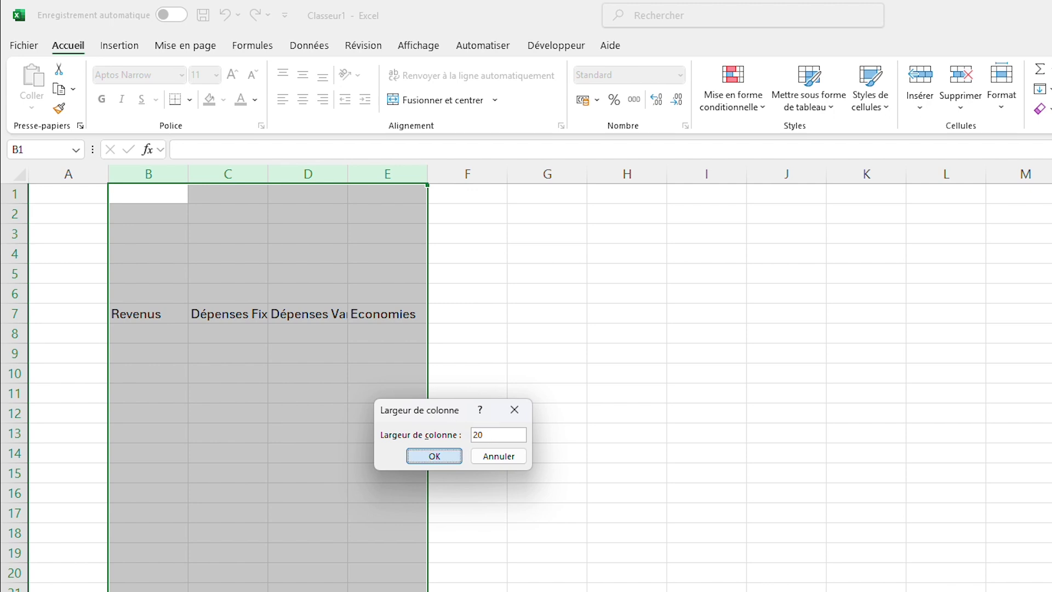
pyautogui.press('Return')
# Convert B7:E7 into a table with headers and give it the medium blue-header style with grey bands.
pyautogui.click(202, 313)
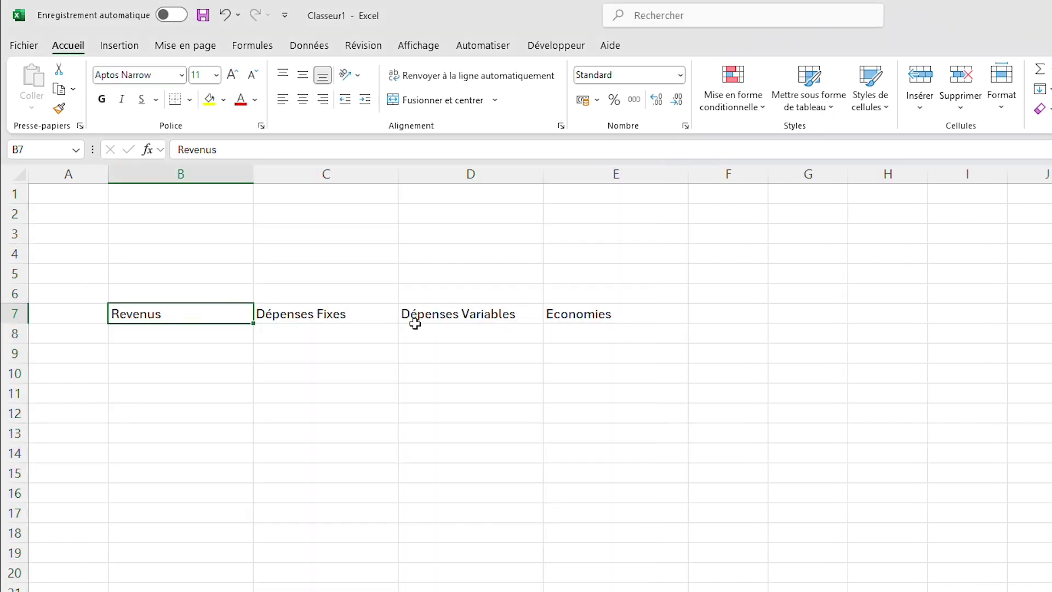
pyautogui.click(131, 47)
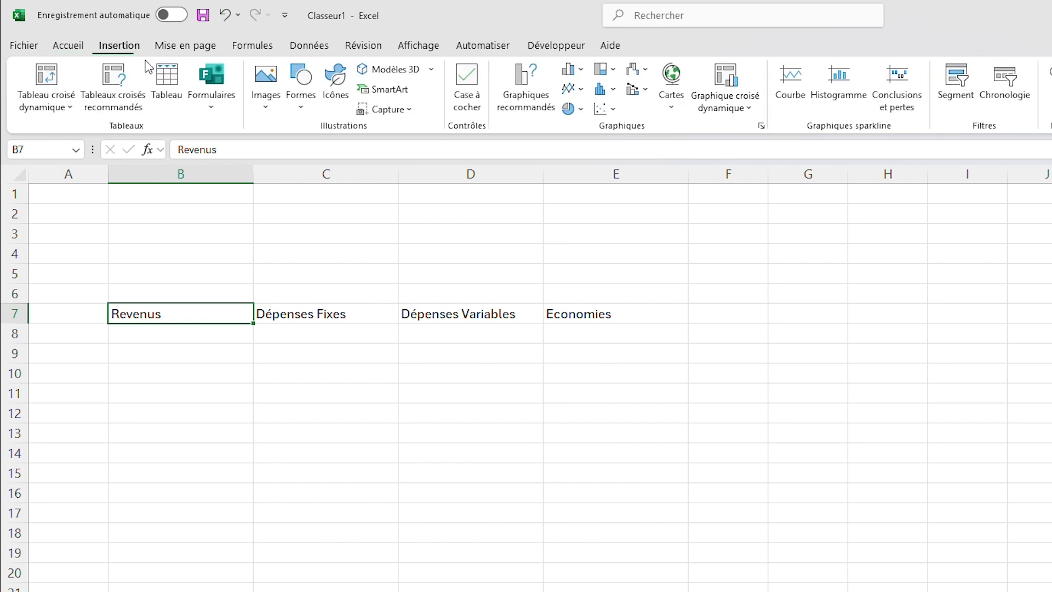
pyautogui.click(167, 82)
pyautogui.click(693, 260)
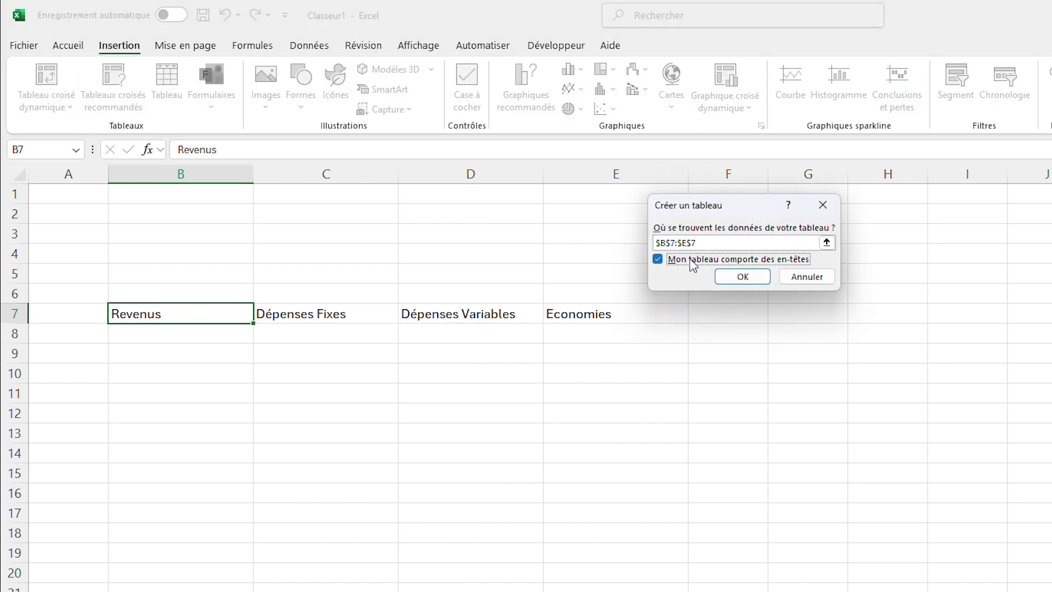
pyautogui.click(756, 275)
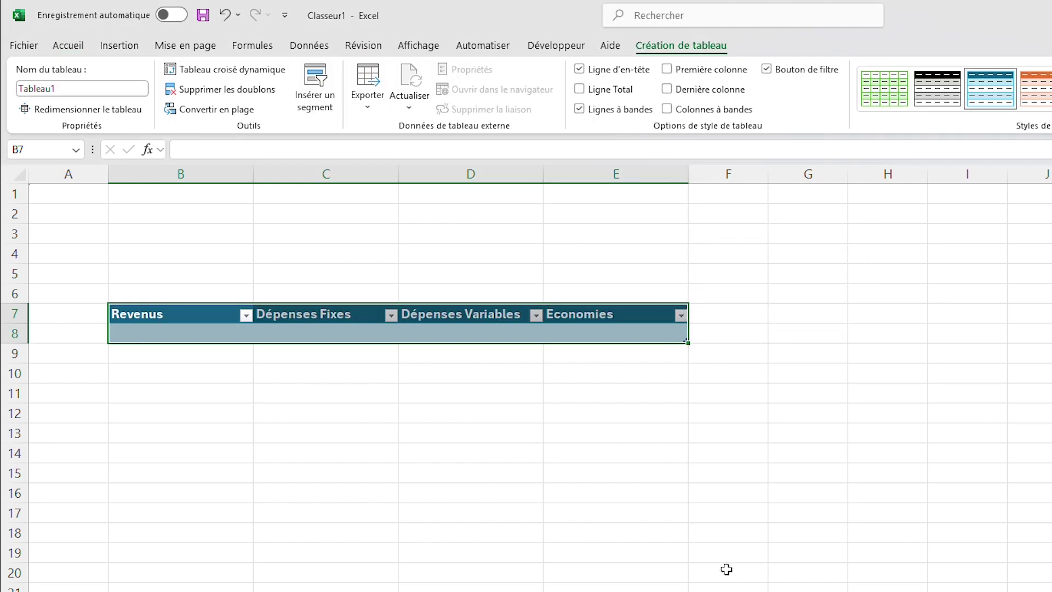
pyautogui.click(883, 88)
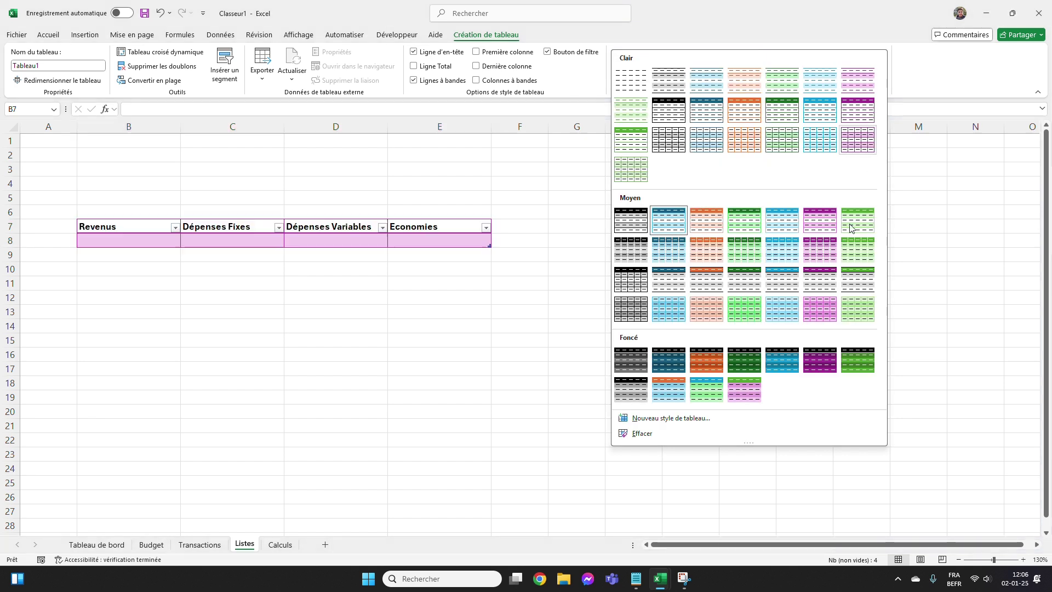
pyautogui.click(670, 281)
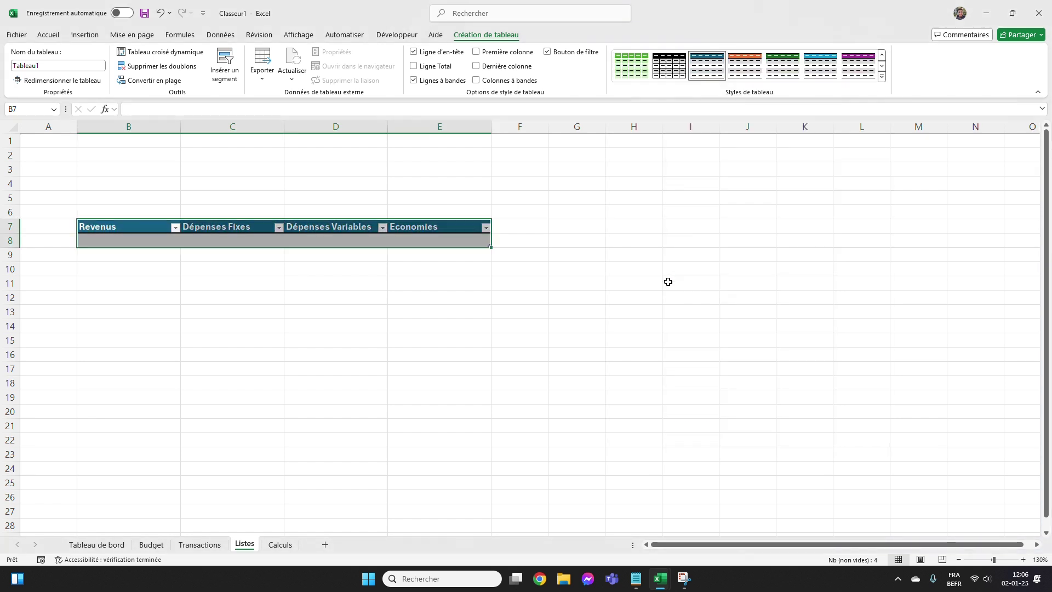
# Hide the table's filter buttons and centre the header texts in B7:E7.
pyautogui.click(572, 57)
pyautogui.click(571, 58)
pyautogui.click(241, 301)
pyautogui.moveTo(132, 227); pyautogui.dragTo(449, 227)
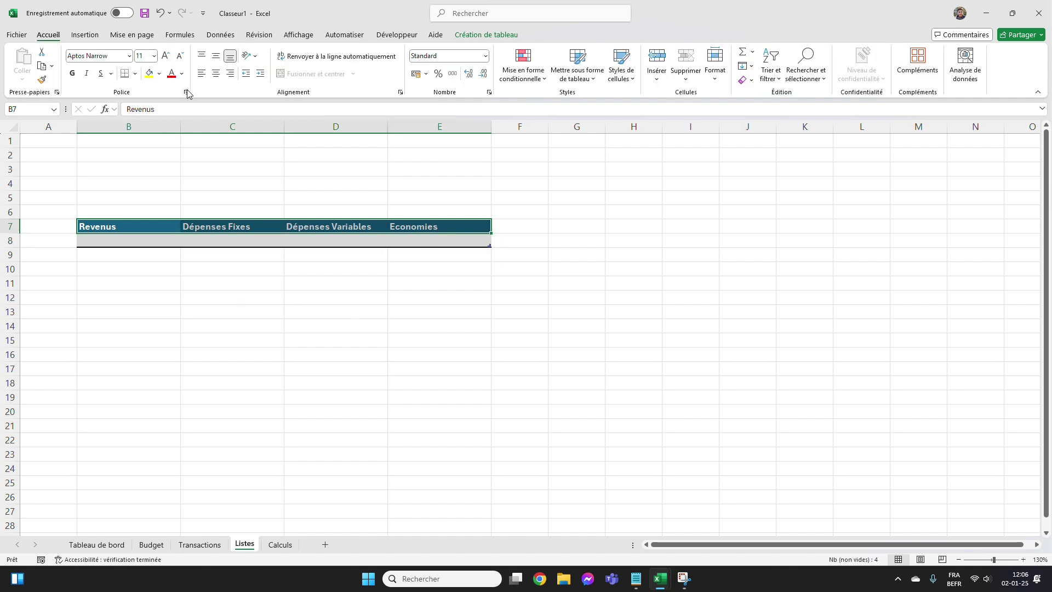
pyautogui.click(216, 75)
# Fill the Revenus column from B8 down with Salaire 1, Salaire 2, Bonus and Allocations.
pyautogui.click(128, 239)
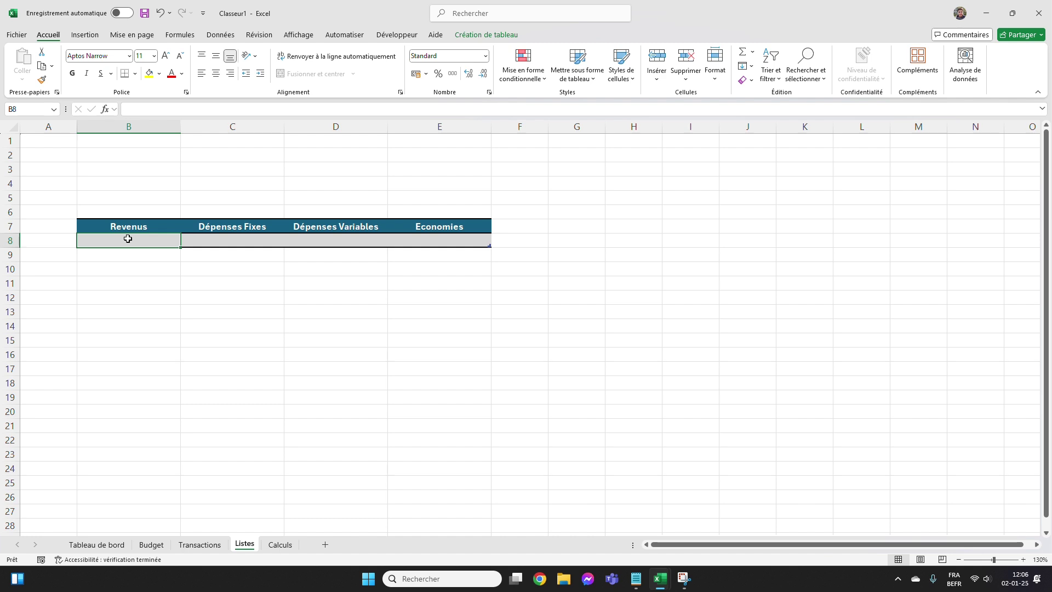
pyautogui.write('Salai')
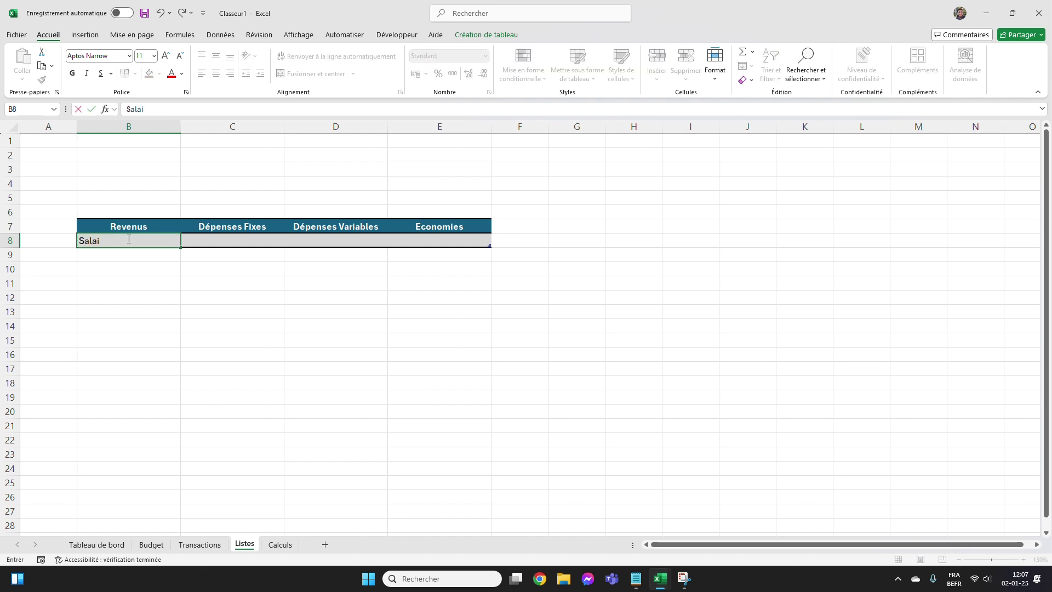
pyautogui.write('re 1')
pyautogui.press('Return')
pyautogui.write('S')
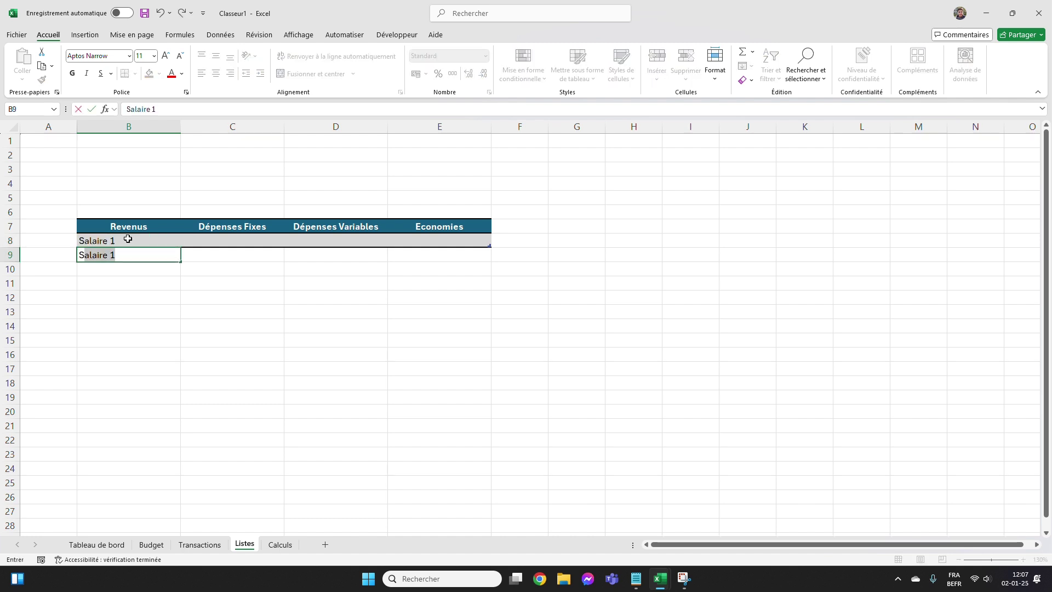
pyautogui.write('alaire 2')
pyautogui.press('Return')
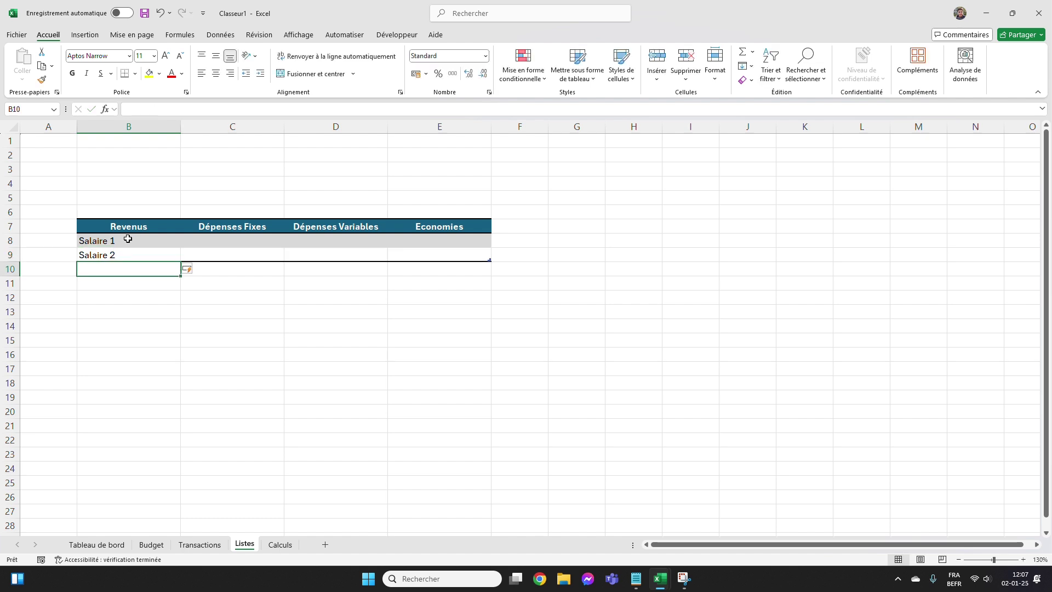
pyautogui.write('B')
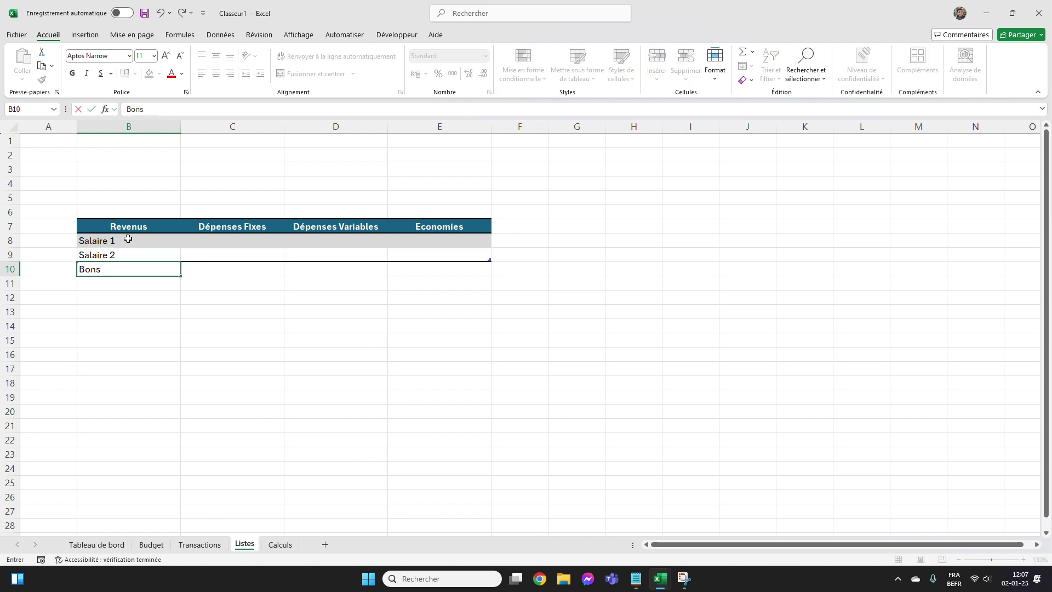
pyautogui.write('onus')
pyautogui.press('Return')
pyautogui.write('Allocations')
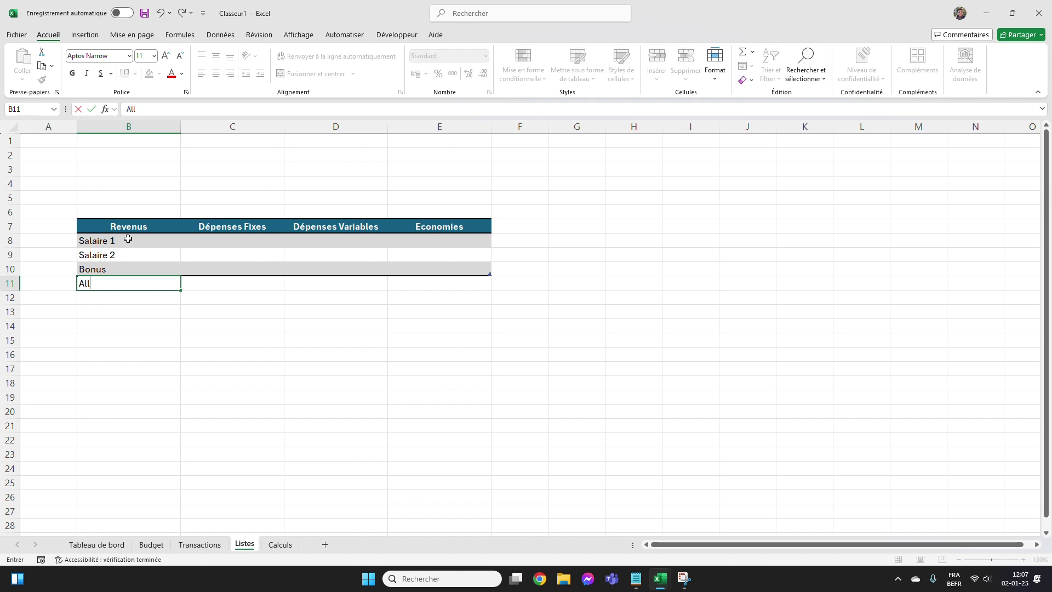
pyautogui.press('Return')
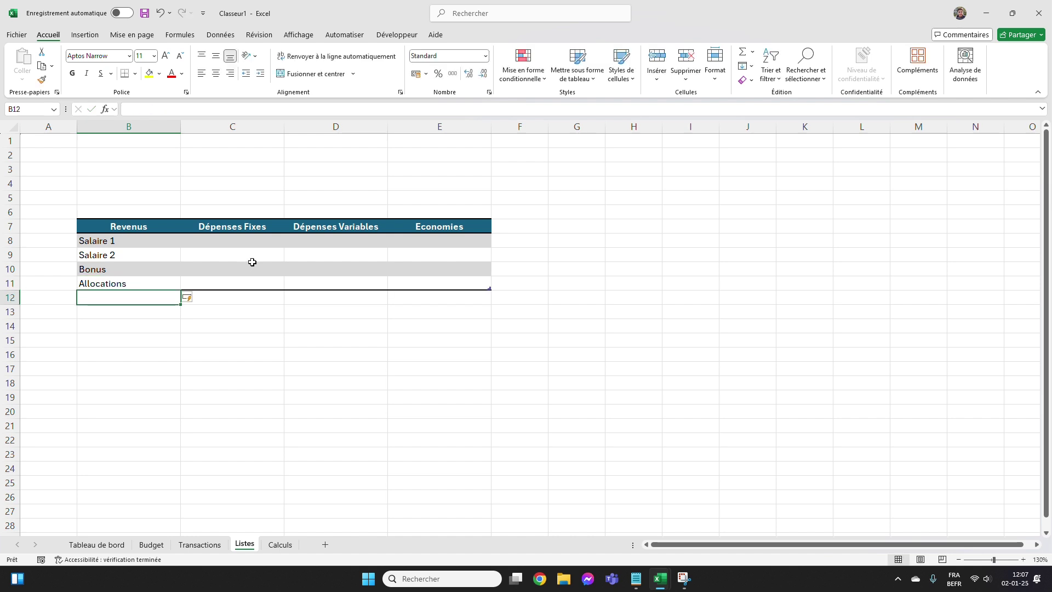
# Fill the Dépenses Fixes column from C8 down with Eau, Electricité, Internet and Loyer.
pyautogui.click(253, 240)
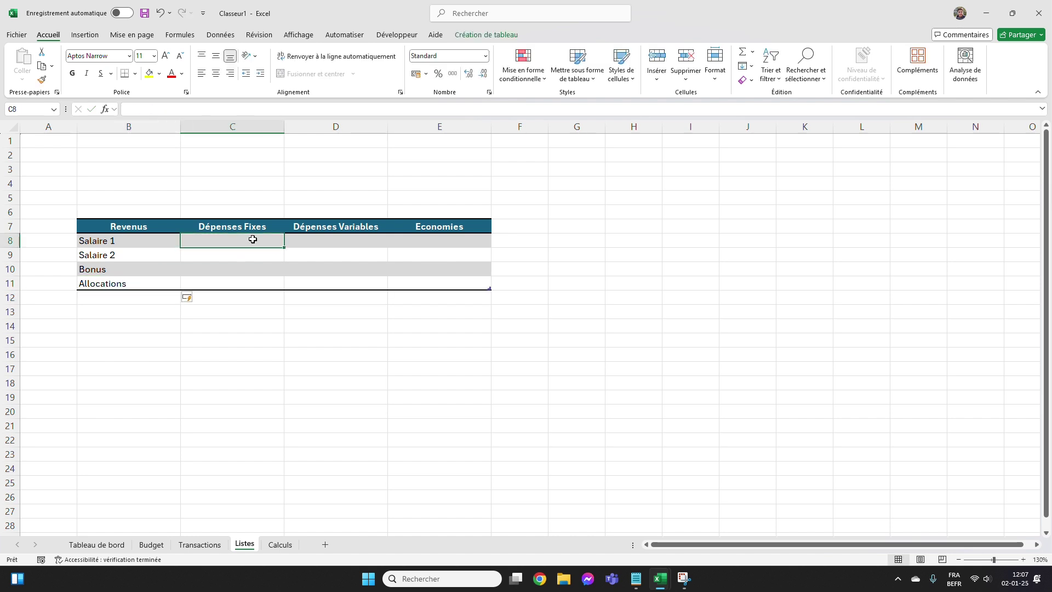
pyautogui.write('Eau')
pyautogui.press('Return')
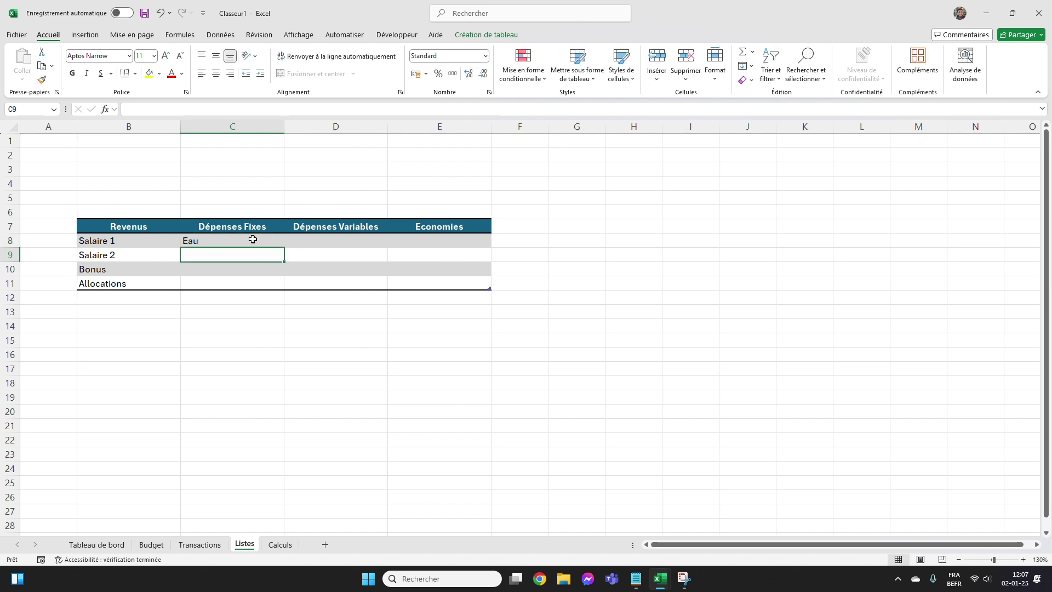
pyautogui.write('Electricité')
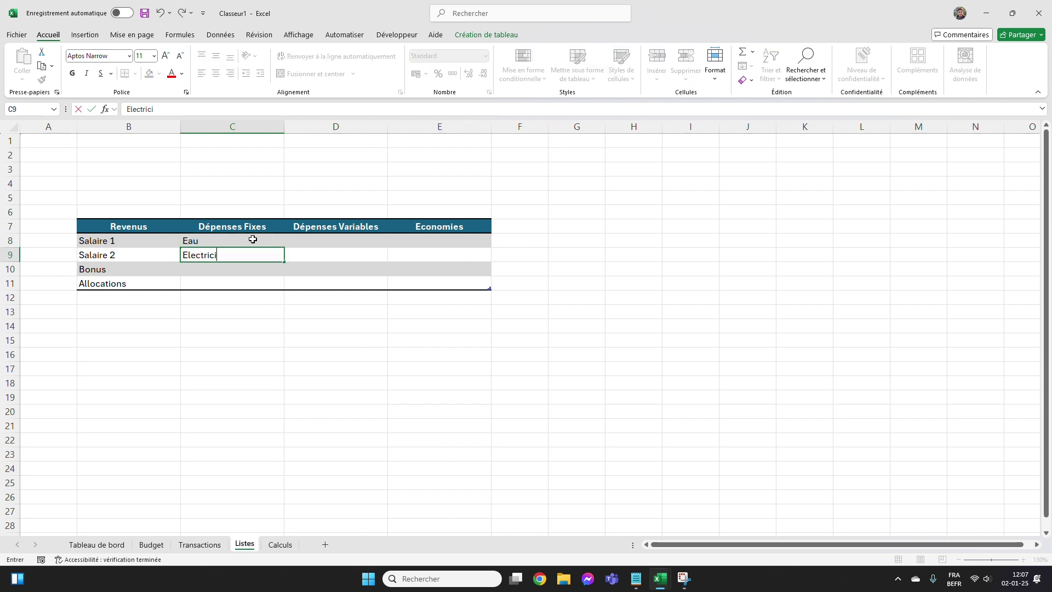
pyautogui.press('Return')
pyautogui.write('In')
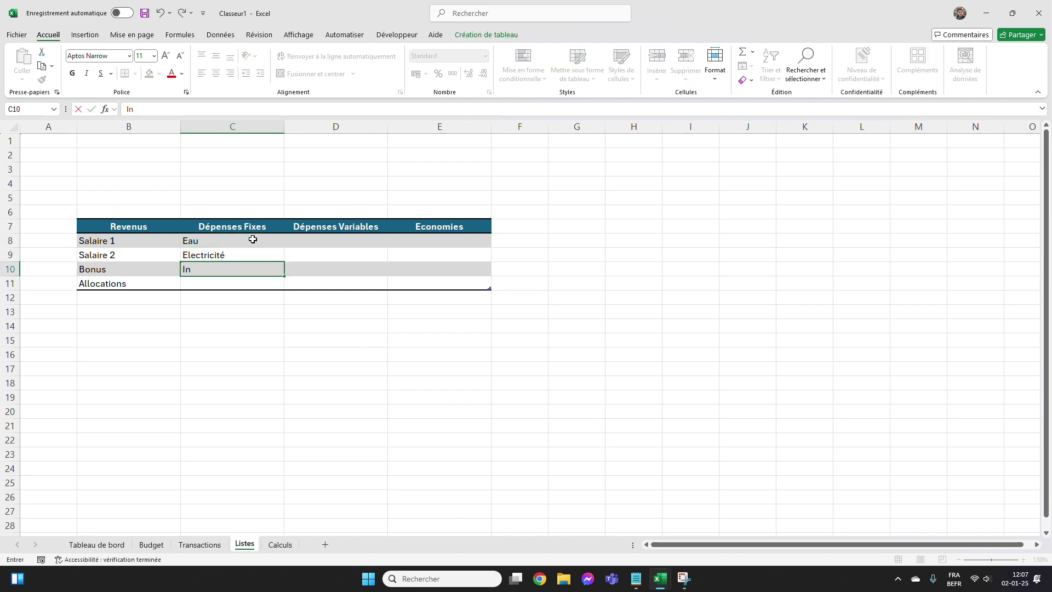
pyautogui.write('ternet')
pyautogui.press('Return')
pyautogui.write('Loyer')
pyautogui.press('Return')
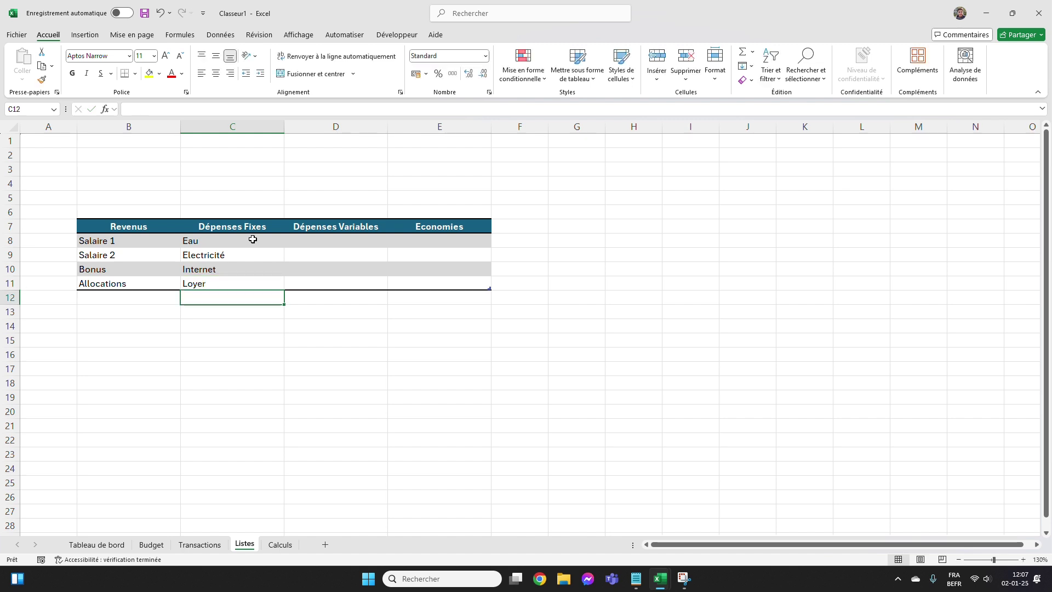
# Add Prêt Voiture and Salle de sport below Loyer in the Dépenses Fixes column.
pyautogui.write('Prêt')
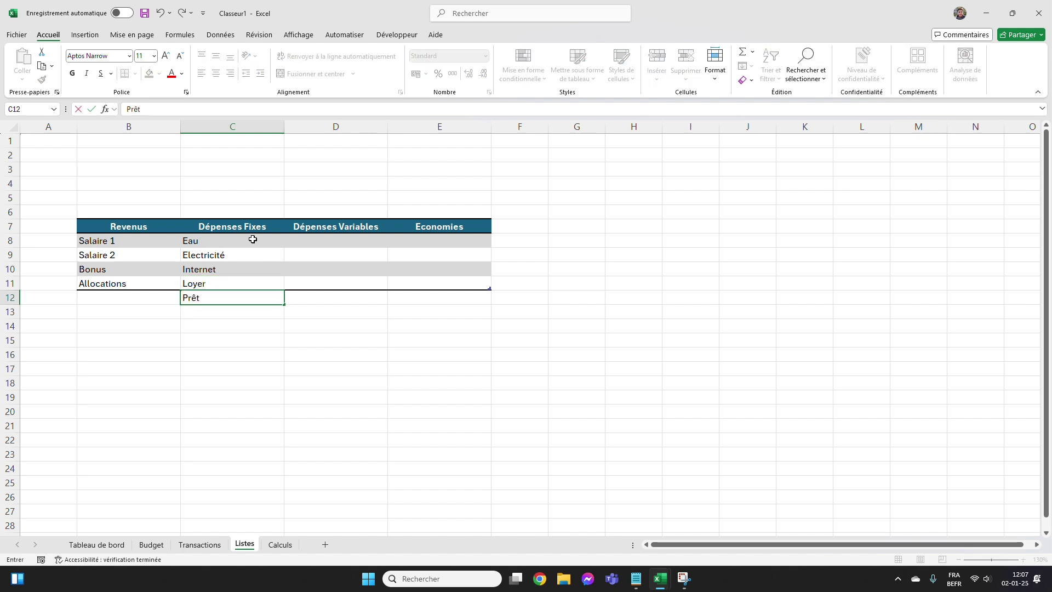
pyautogui.write(' Voiture')
pyautogui.press('Return')
pyautogui.write('S')
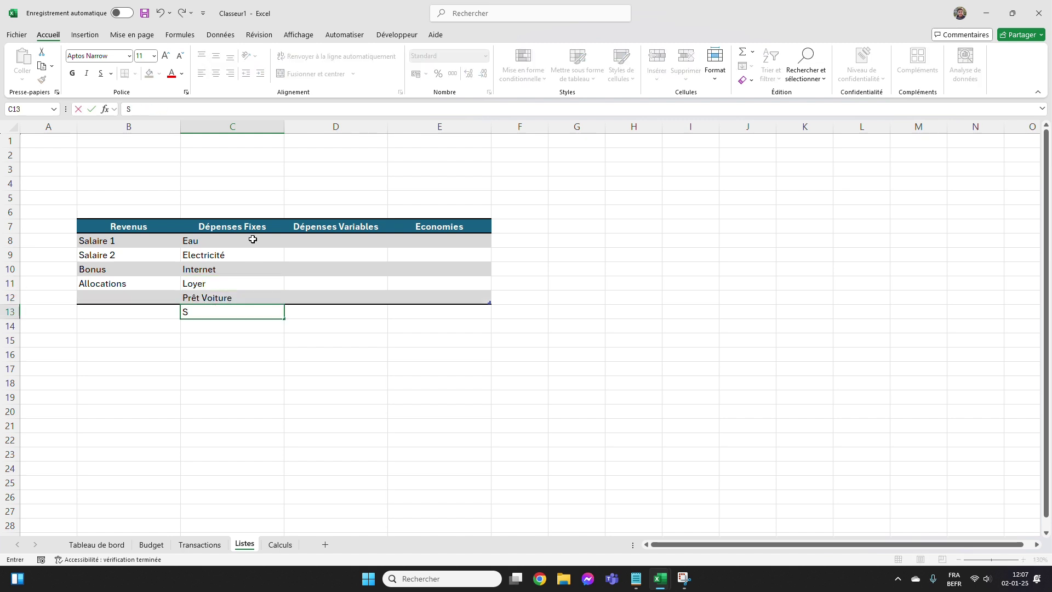
pyautogui.write('alle de')
pyautogui.write(' sport')
# Fill the Dépenses Variables column from D8 down with Activités, Courses, Ecole and Enfants.
pyautogui.click(306, 242)
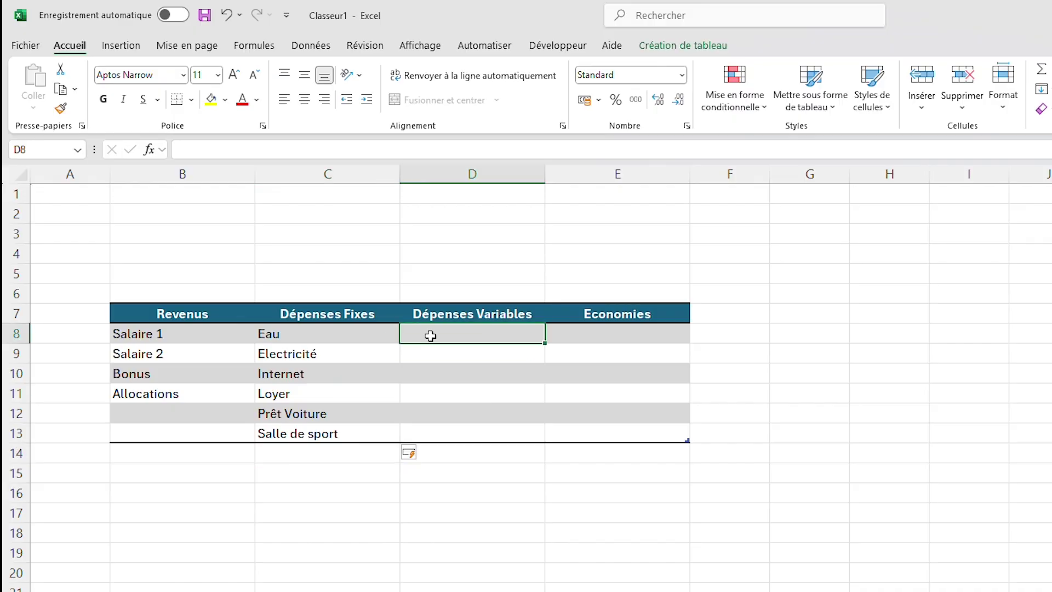
pyautogui.write('Act')
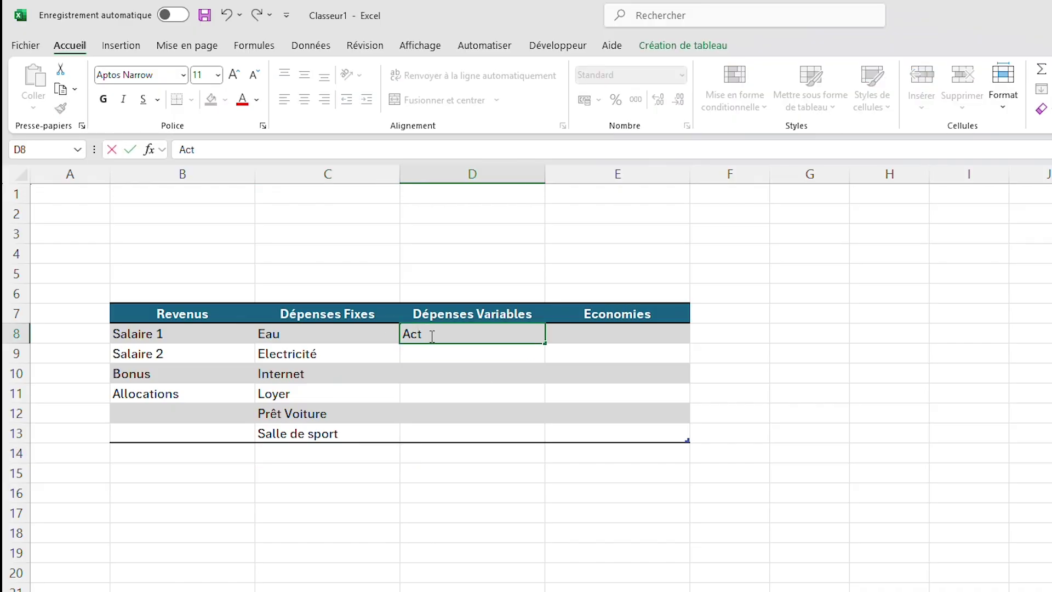
pyautogui.write('ivités')
pyautogui.press('Return')
pyautogui.write('Course')
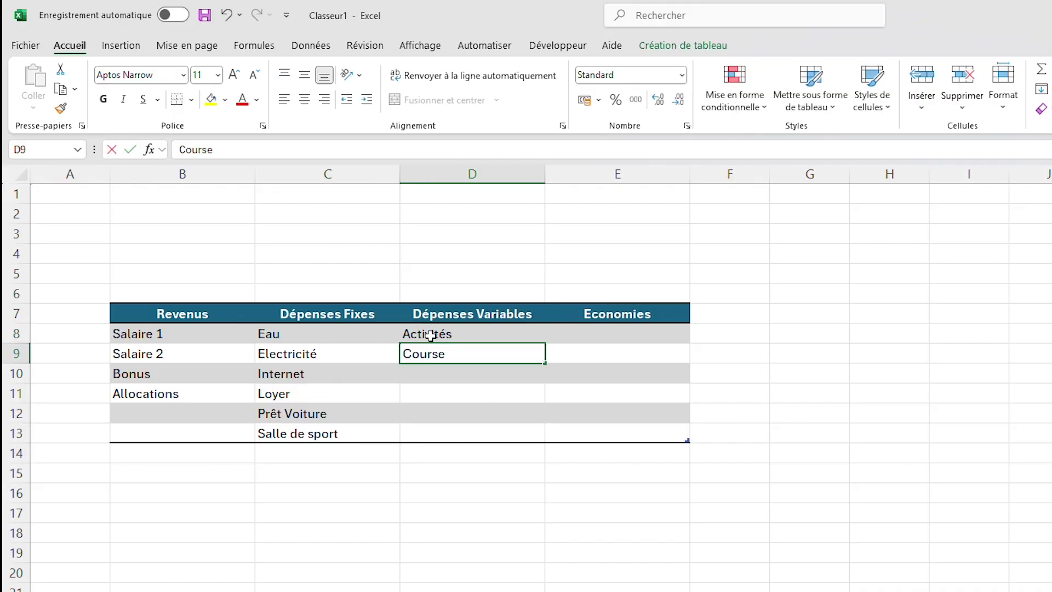
pyautogui.write('s')
pyautogui.press('Return')
pyautogui.write('Ecole')
pyautogui.press('Return')
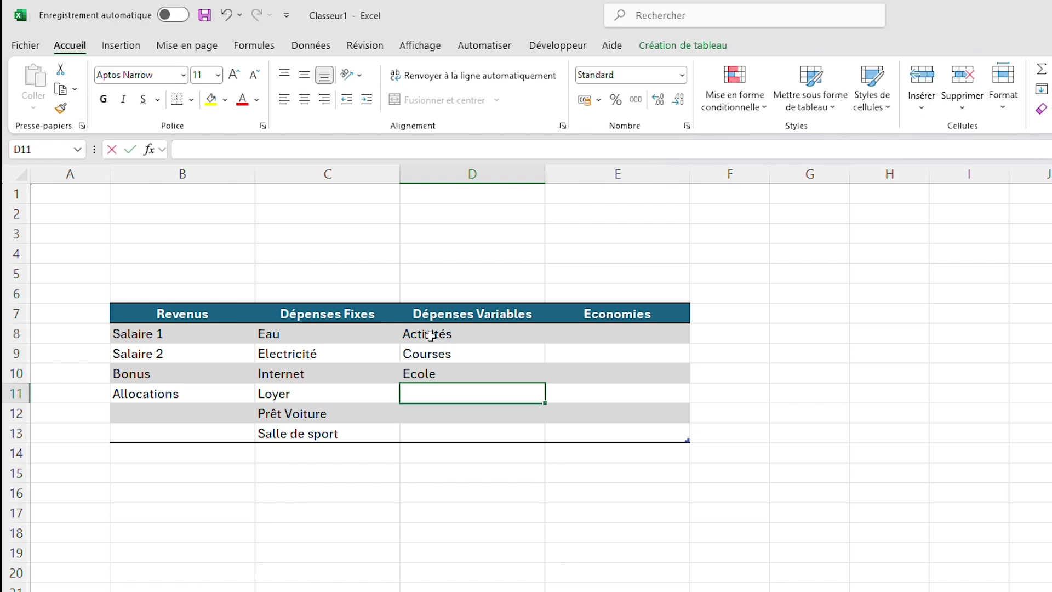
pyautogui.write('Enfant')
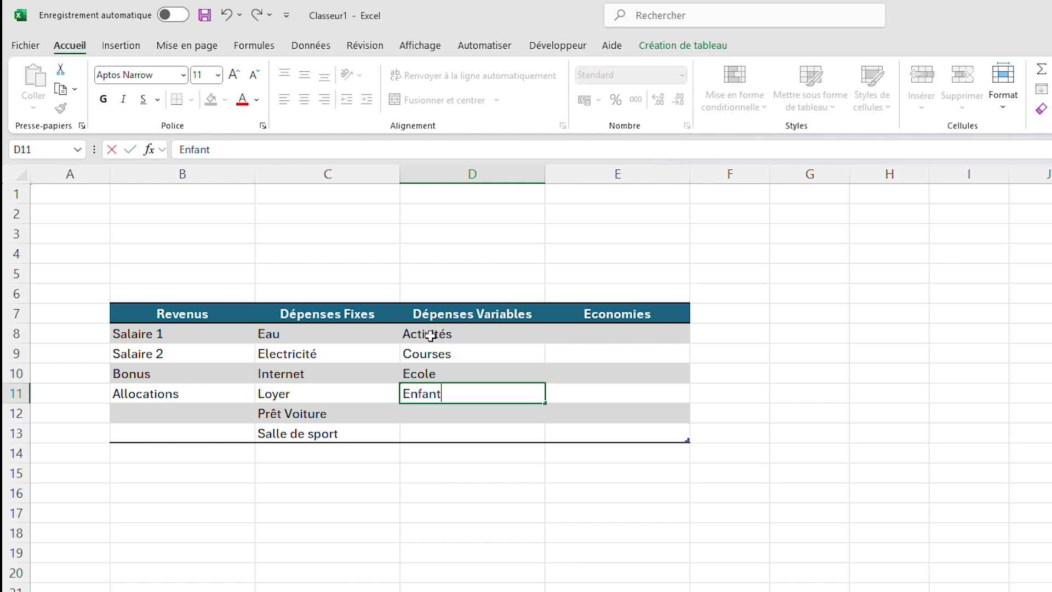
pyautogui.write('s')
pyautogui.press('Return')
# Add Essence, Imprévus, Pharmacie and Restaurant below Enfants in the Dépenses Variables column.
pyautogui.write('Essence')
pyautogui.press('Return')
pyautogui.write('Imprévus')
pyautogui.press('Return')
pyautogui.write('Pharmacie')
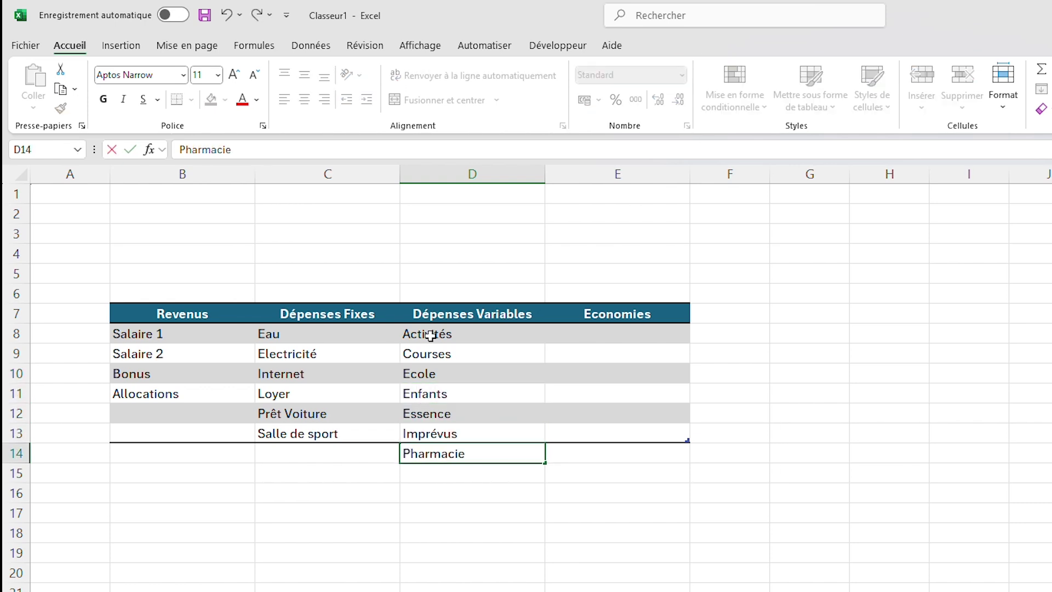
pyautogui.press('Return')
pyautogui.write('Restaurant')
pyautogui.press('Return')
pyautogui.click(636, 336)
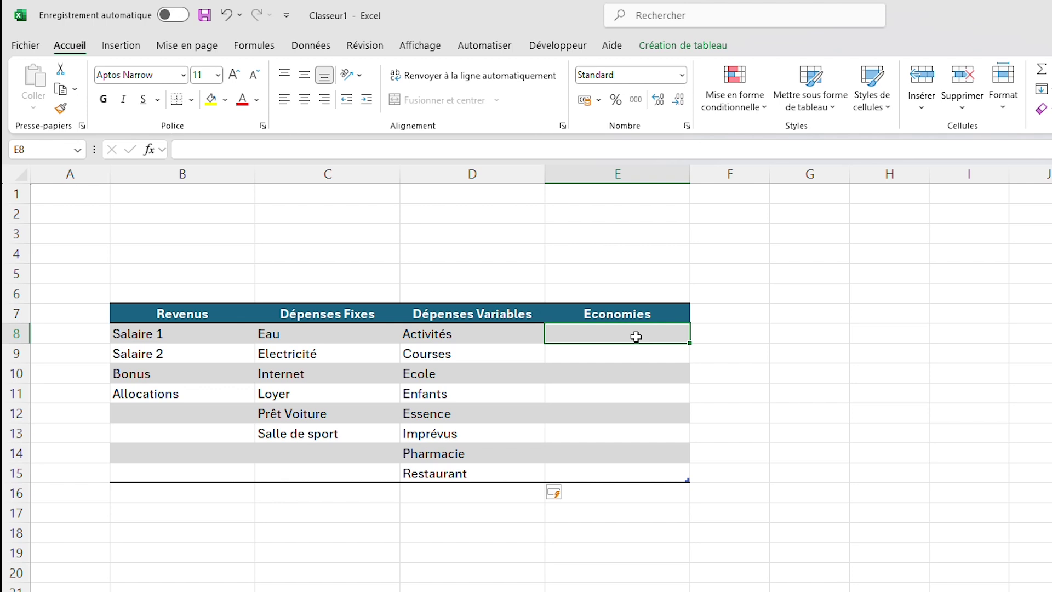
# Fill the Economies column from E8 down with Vacances, Cadeaux, Assurance and Téléphone.
pyautogui.write('Vacances')
pyautogui.press('Return')
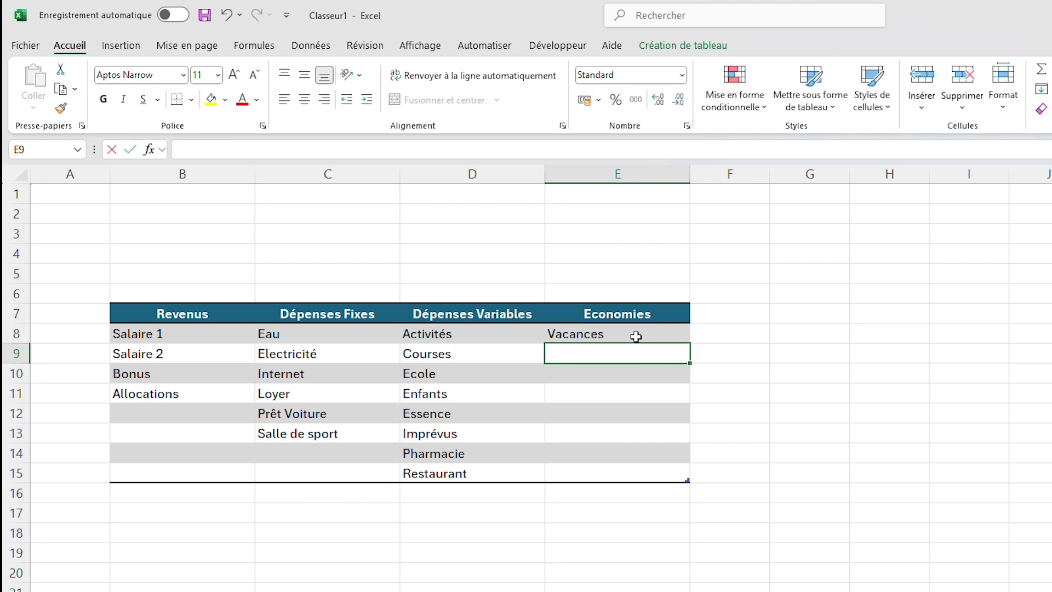
pyautogui.write('Cadeaux')
pyautogui.press('Return')
pyautogui.write('Assurance')
pyautogui.press('Return')
pyautogui.write('Téléphone')
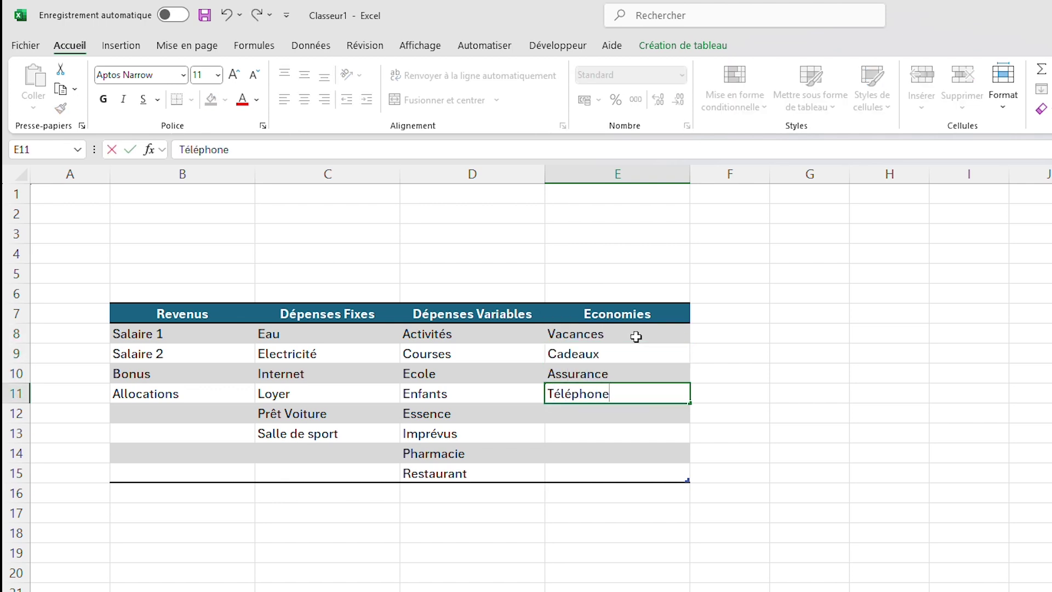
pyautogui.press('Return')
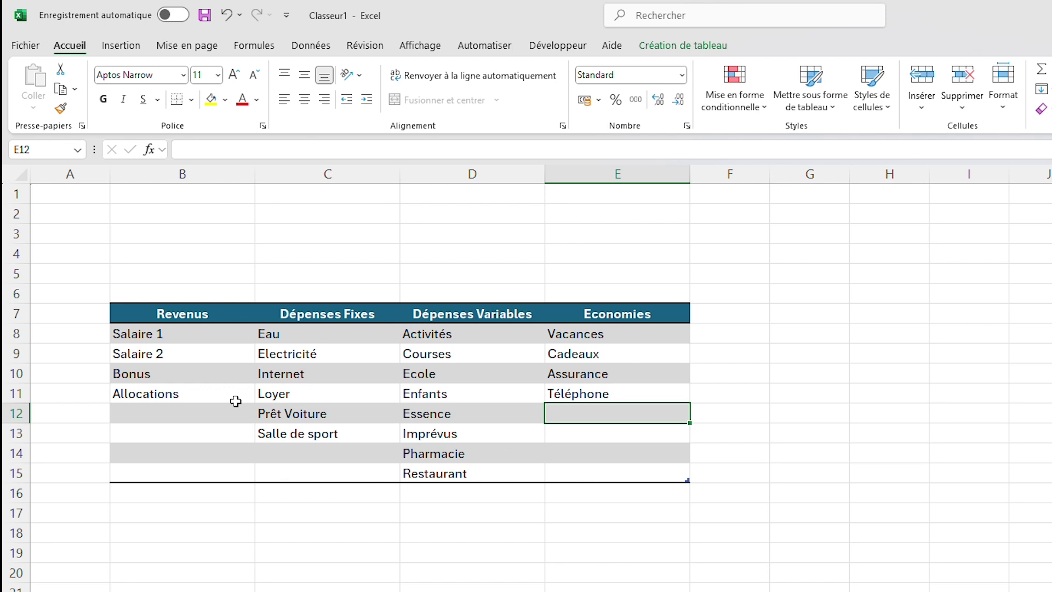
# Extend the category table with empty rows down to row 29.
pyautogui.click(182, 474)
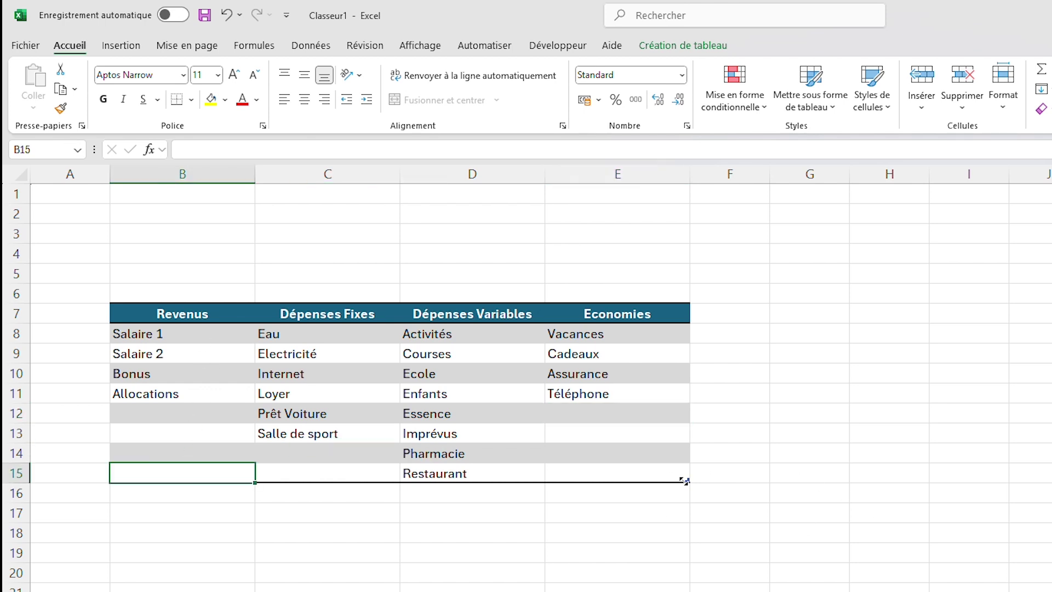
pyautogui.moveTo(691, 484); pyautogui.dragTo(690, 591)
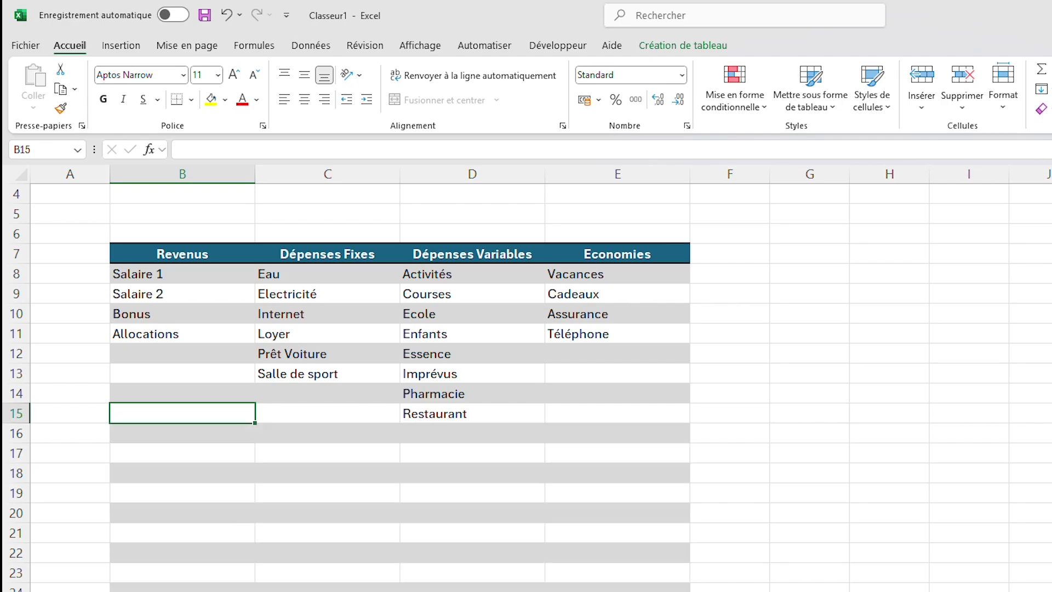
pyautogui.click(981, 514)
pyautogui.moveTo(588, 350); pyautogui.dragTo(581, 591)
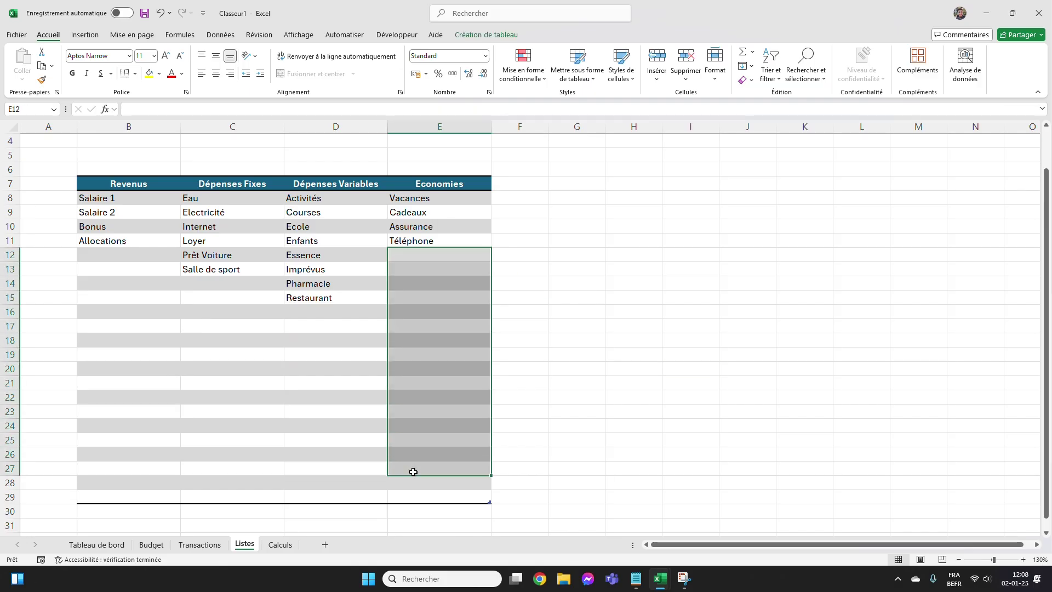
pyautogui.click(305, 367)
pyautogui.scroll(1, 430, 322)
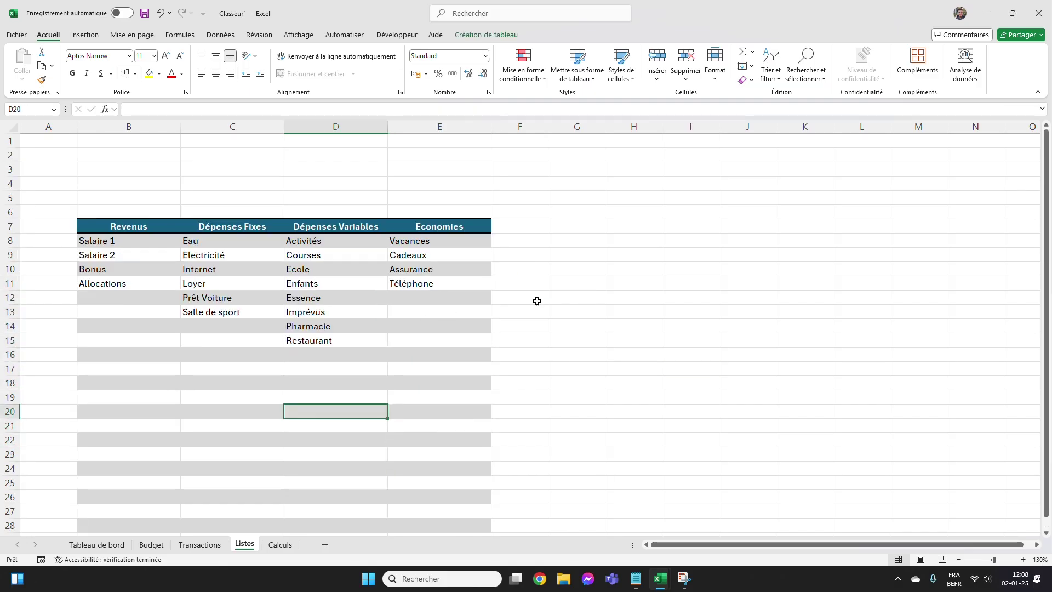
pyautogui.click(665, 285)
pyautogui.scroll(-1, 529, 332)
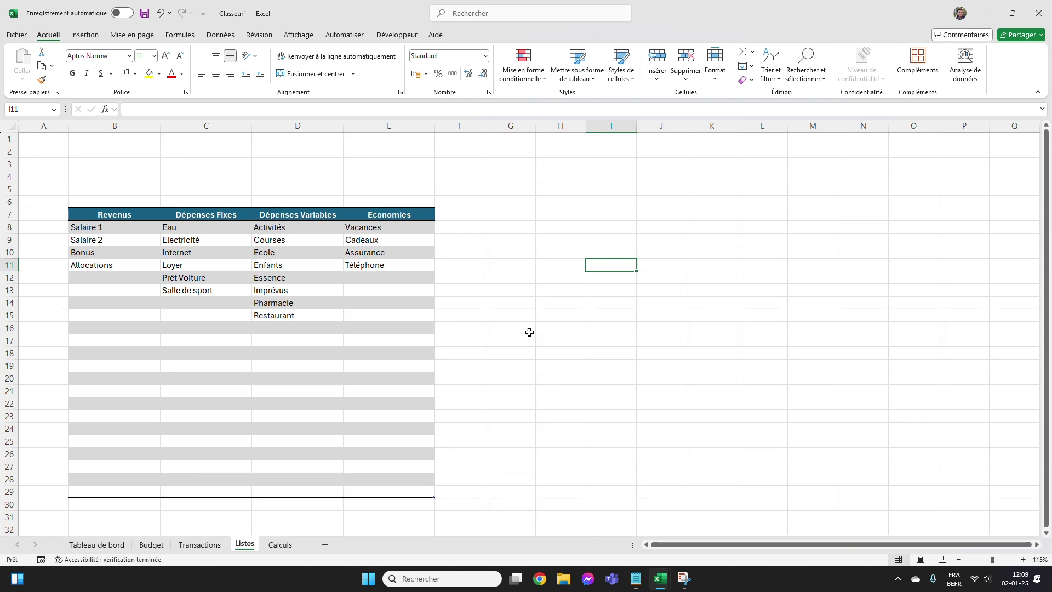
# Name the four header cells B7:E7 of the category table Liste_Catégories.
pyautogui.click(140, 214)
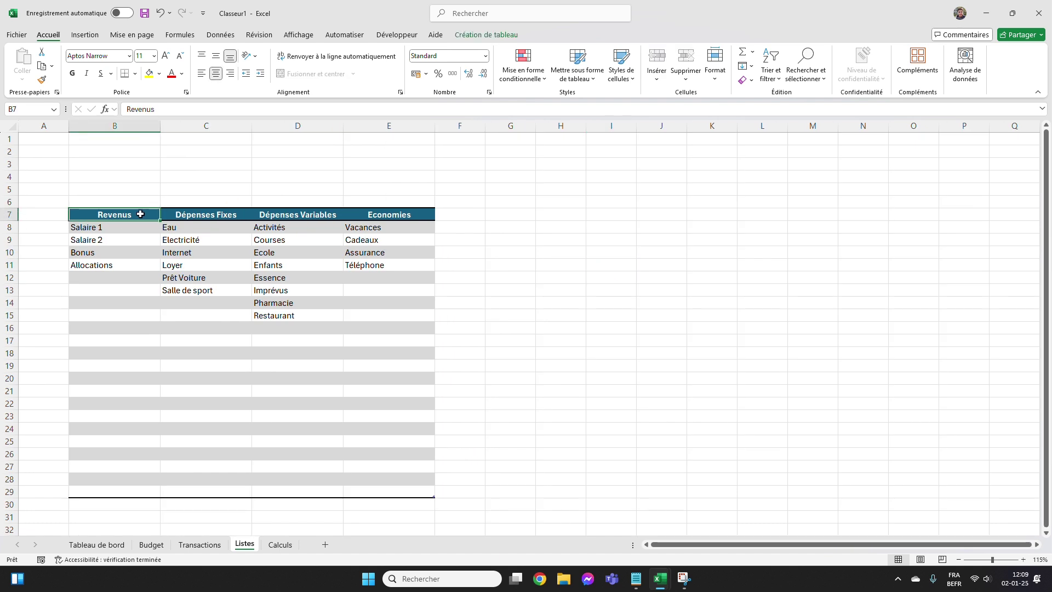
pyautogui.moveTo(141, 215); pyautogui.dragTo(386, 216)
pyautogui.click(26, 109)
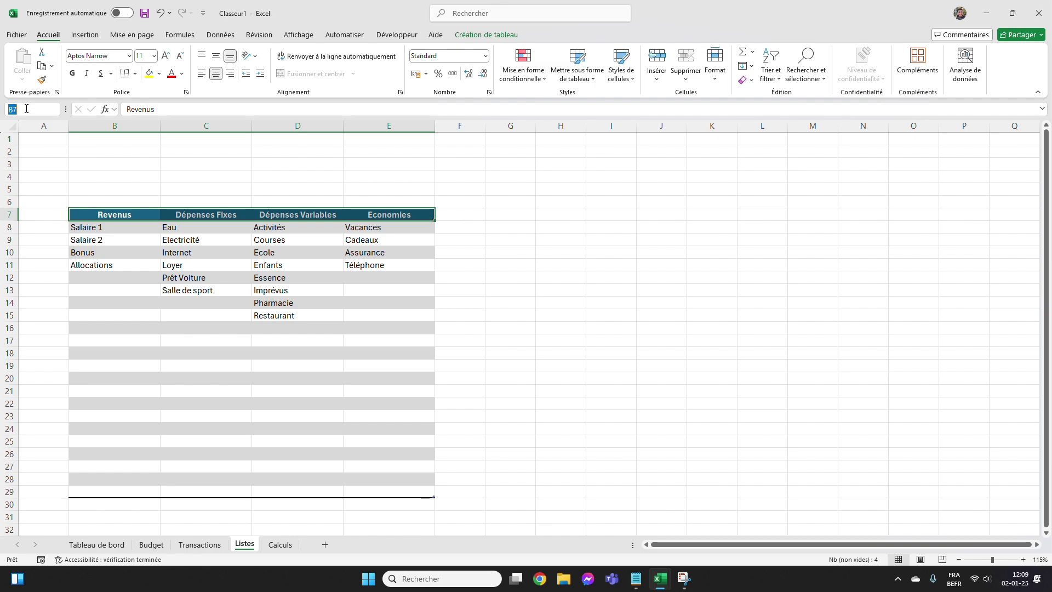
pyautogui.write('L')
pyautogui.write('iste')
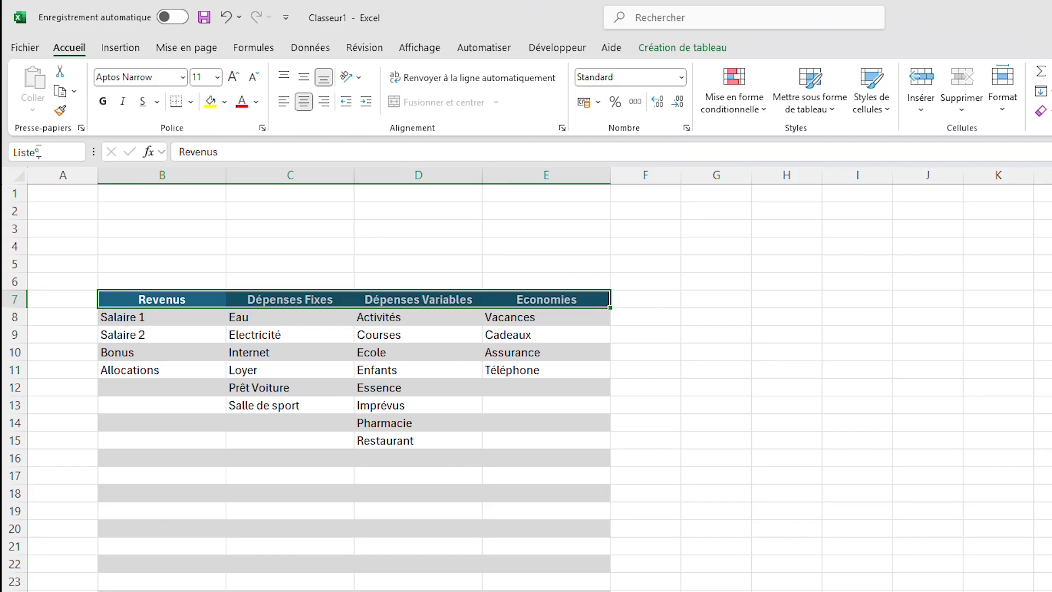
pyautogui.write('_Catégories')
pyautogui.press('Return')
# Name the two expense header cells C7:D7 Liste_Dépenses.
pyautogui.moveTo(307, 298); pyautogui.dragTo(464, 299)
pyautogui.click(41, 150)
pyautogui.write('Liste_Dépenses')
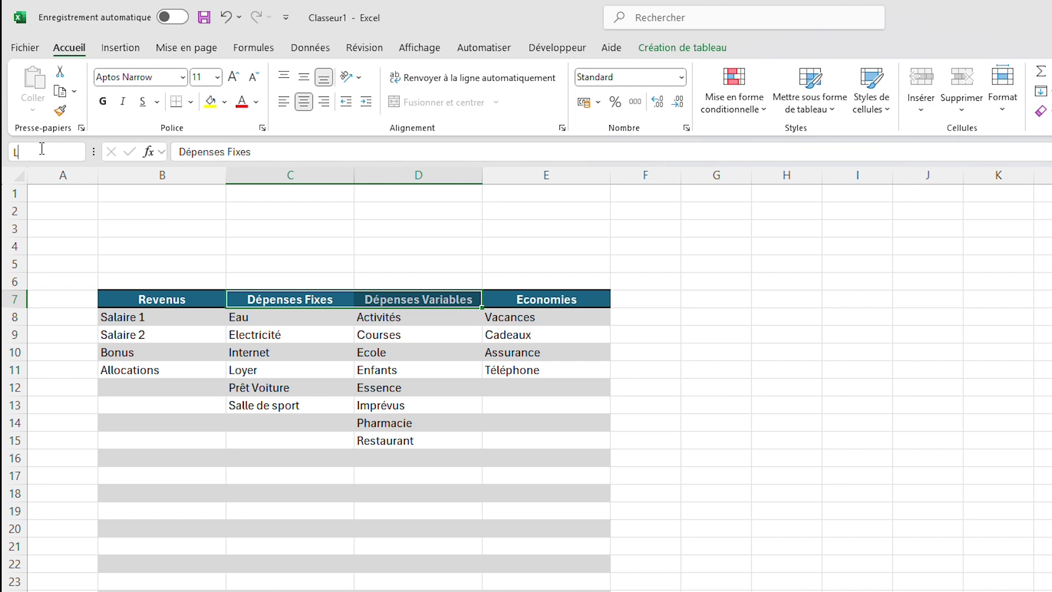
pyautogui.press('Return')
# Name all data cells of the Revenus column, without its header, Revenus.
pyautogui.click(183, 288)
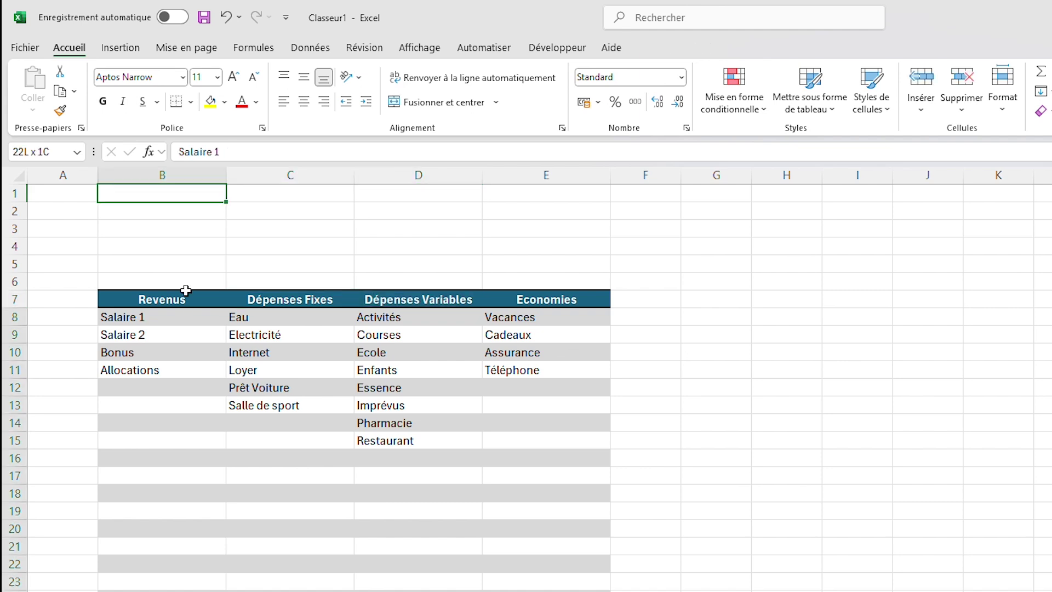
pyautogui.click(49, 147)
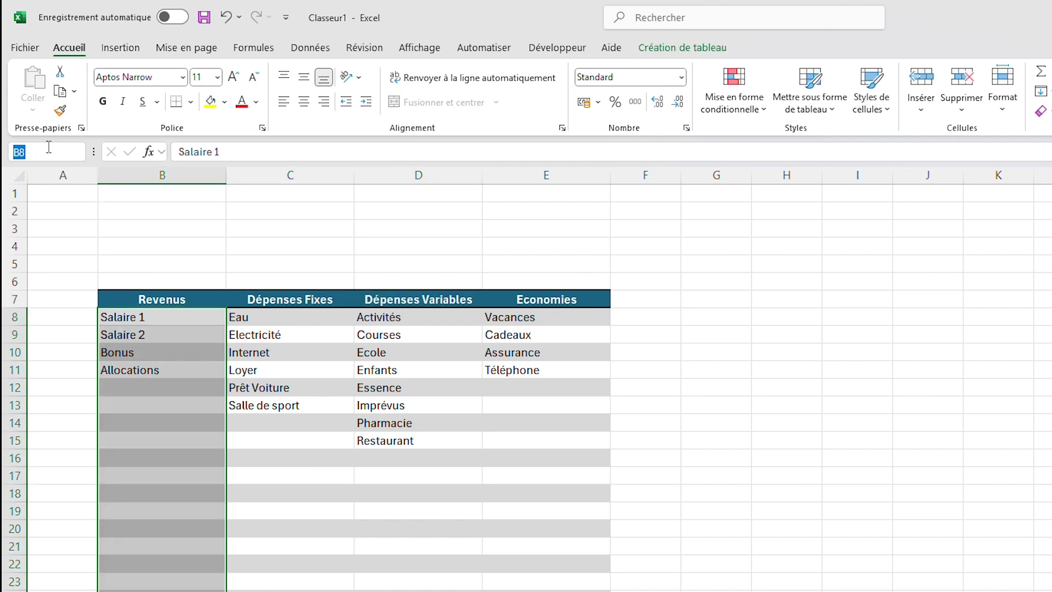
pyautogui.write('Revenus')
pyautogui.press('Return')
# Name all data cells of the Dépenses Fixes column after their header.
pyautogui.click(310, 289)
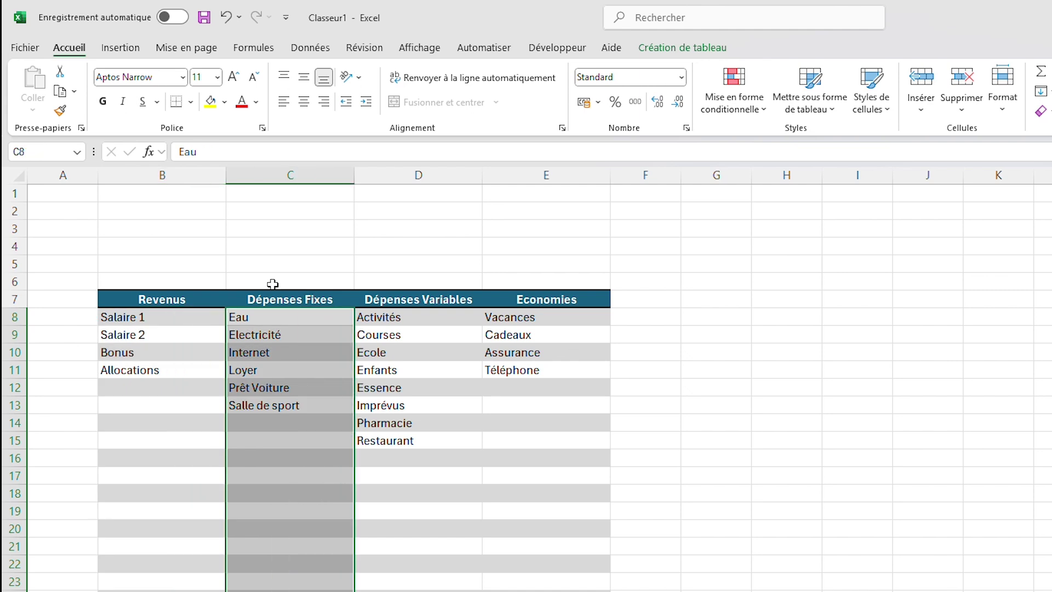
pyautogui.click(54, 155)
pyautogui.write('Depenses')
pyautogui.write('Fixes')
pyautogui.press('Return')
# Name all data cells of the Dépenses Variables column after their header.
pyautogui.click(443, 294)
pyautogui.click(66, 152)
pyautogui.write('Dépens')
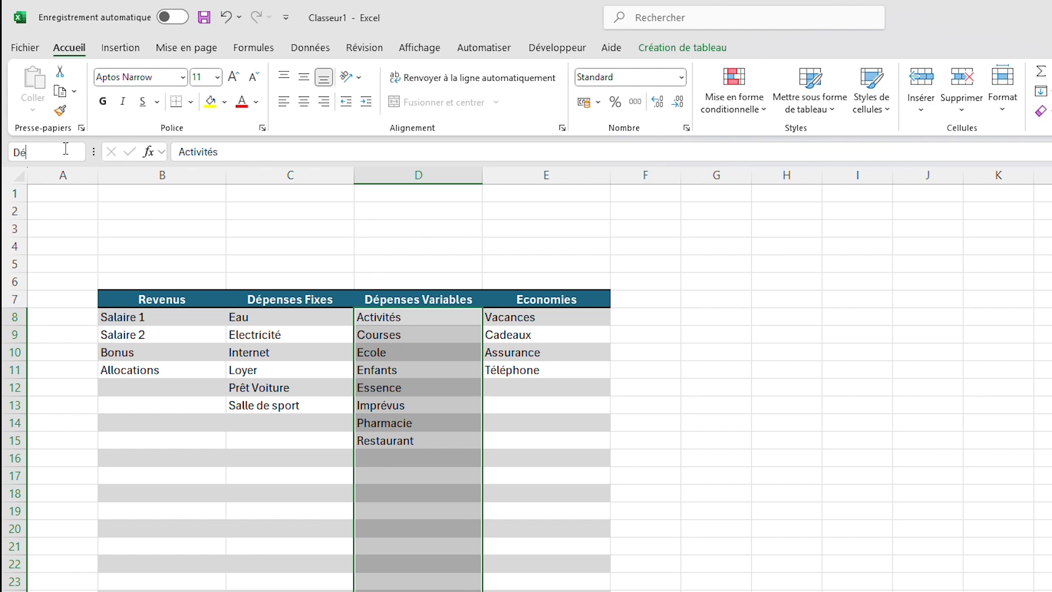
pyautogui.write('es Variables')
pyautogui.press('Return')
# Name all data cells of the Economies column, without its header, Economies.
pyautogui.click(517, 297)
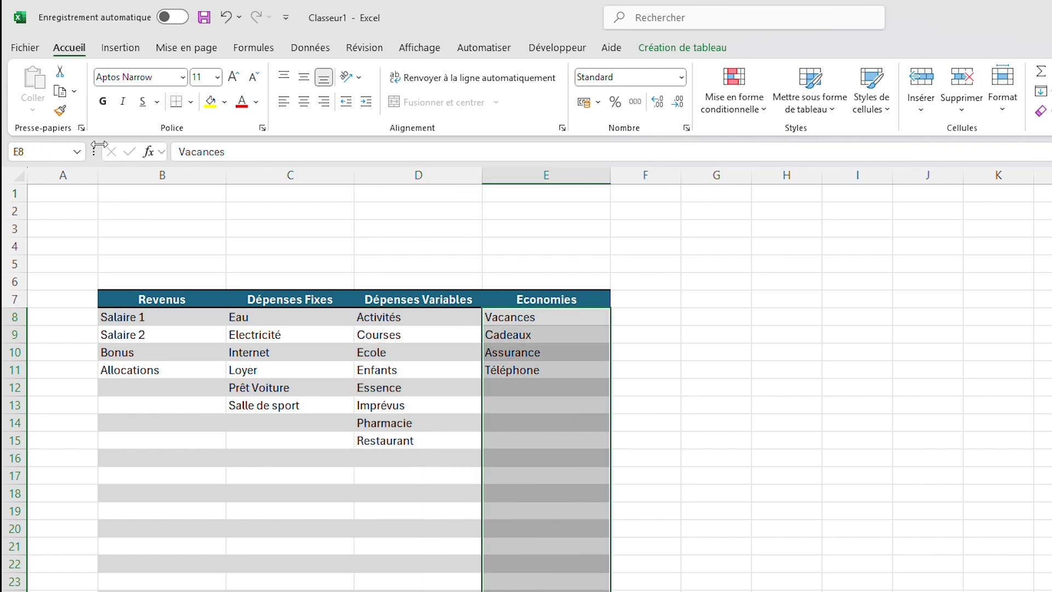
pyautogui.click(58, 147)
pyautogui.write('Economies')
pyautogui.press('Return')
pyautogui.click(869, 405)
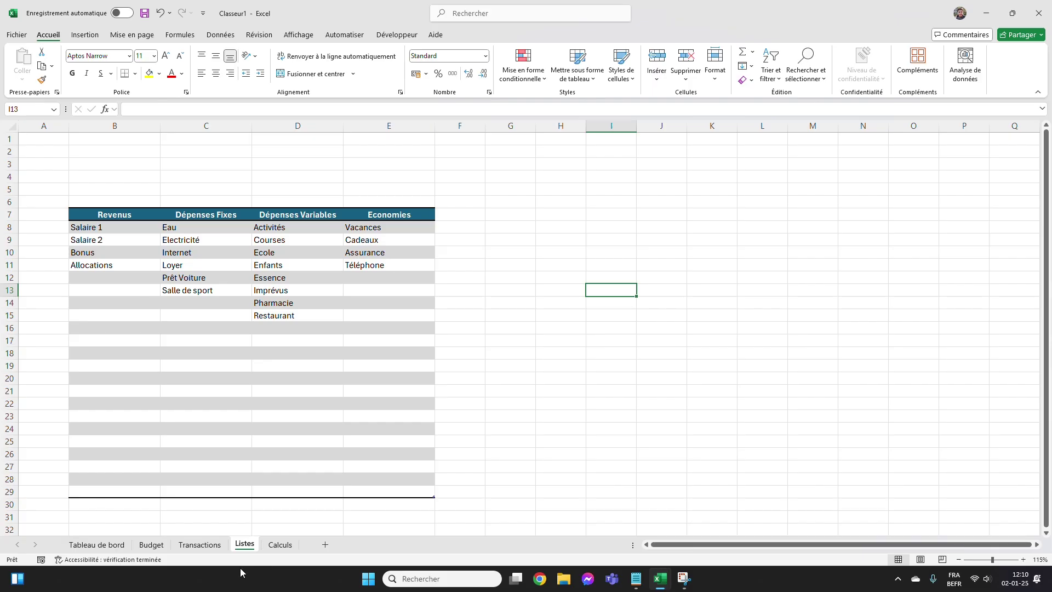
# On the Transactions sheet, enter the headings Date, Catégorie, Type, Libellée and Montant in B7:F7.
pyautogui.click(204, 545)
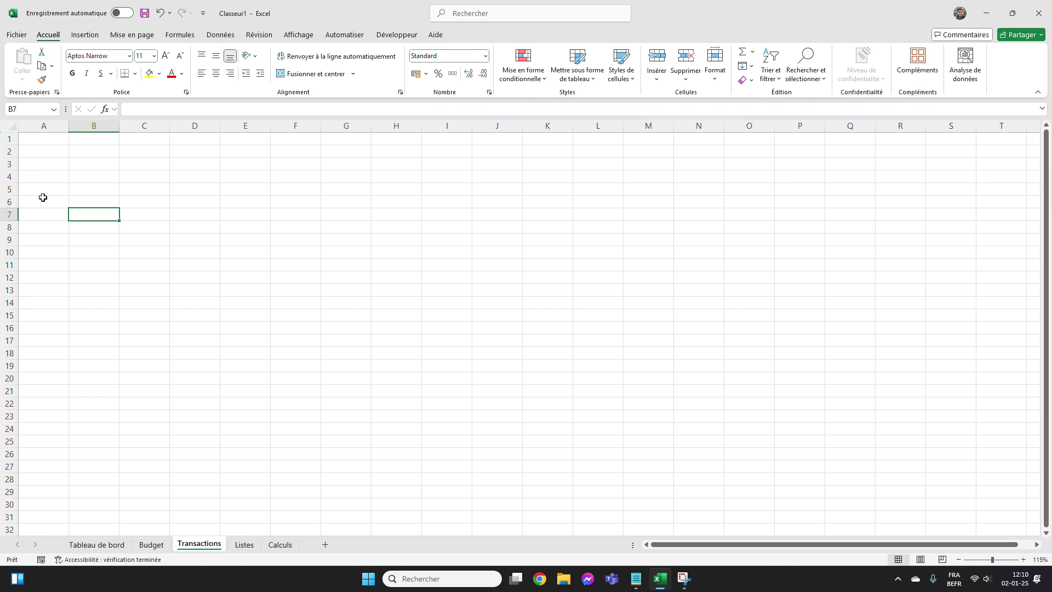
pyautogui.write('Date')
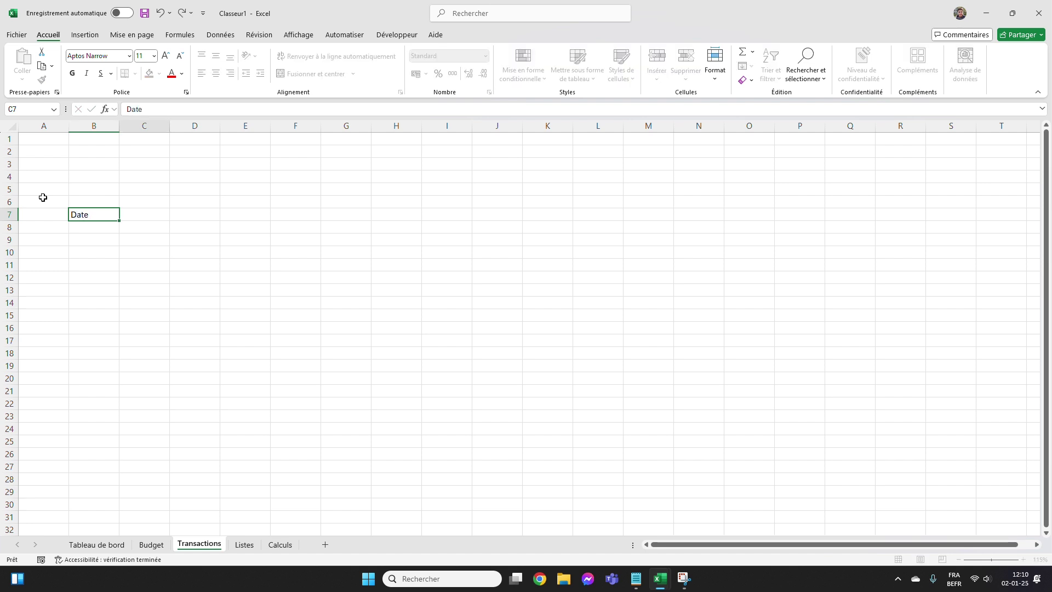
pyautogui.press('Tab')
pyautogui.write('Cat')
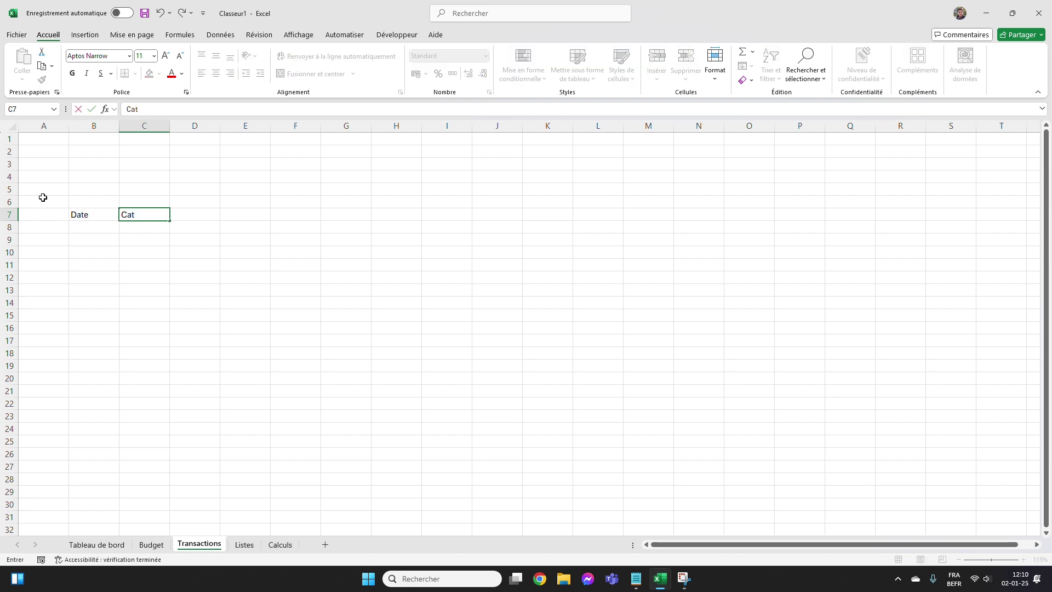
pyautogui.write('égorie')
pyautogui.press('Tab')
pyautogui.write('Type')
pyautogui.press('Tab')
pyautogui.write('Libellé')
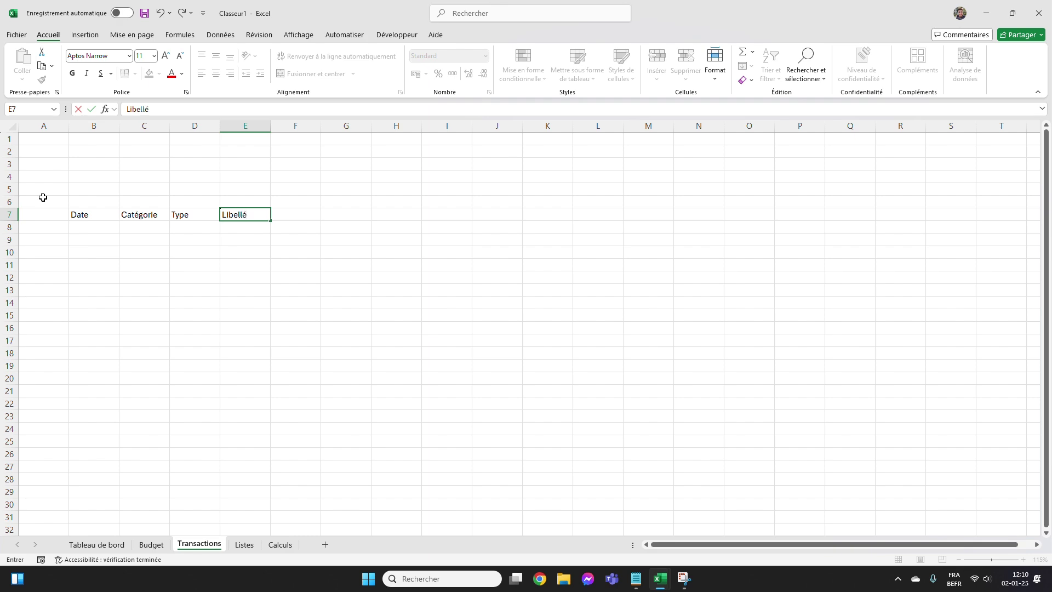
pyautogui.write('e')
pyautogui.press('Tab')
pyautogui.write('Montant')
# Convert the headings in B7:F7 into a table that has headers.
pyautogui.click(113, 212)
pyautogui.click(85, 35)
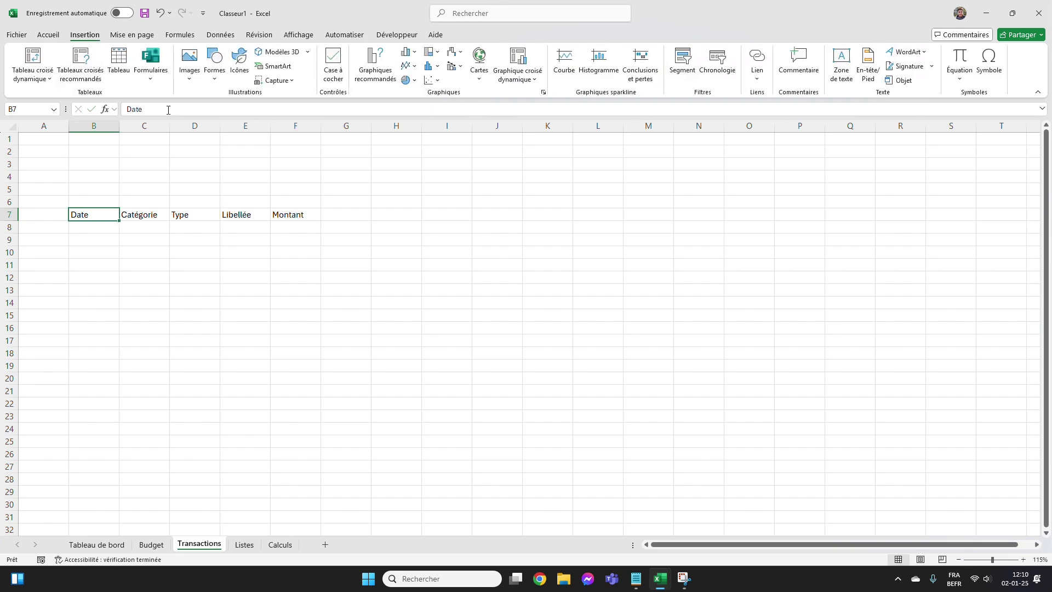
pyautogui.click(118, 61)
pyautogui.click(520, 220)
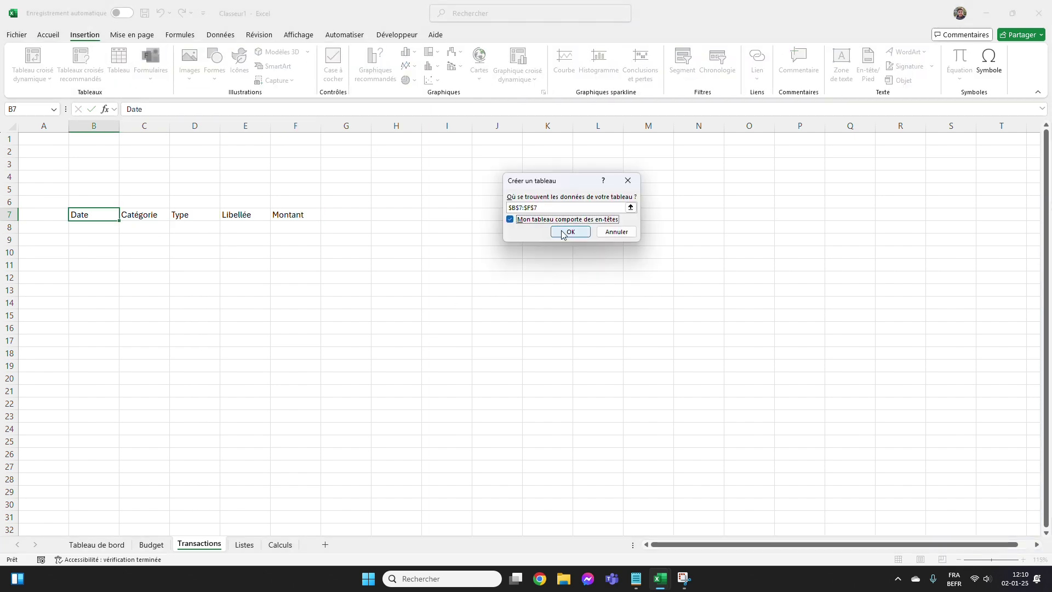
pyautogui.click(568, 232)
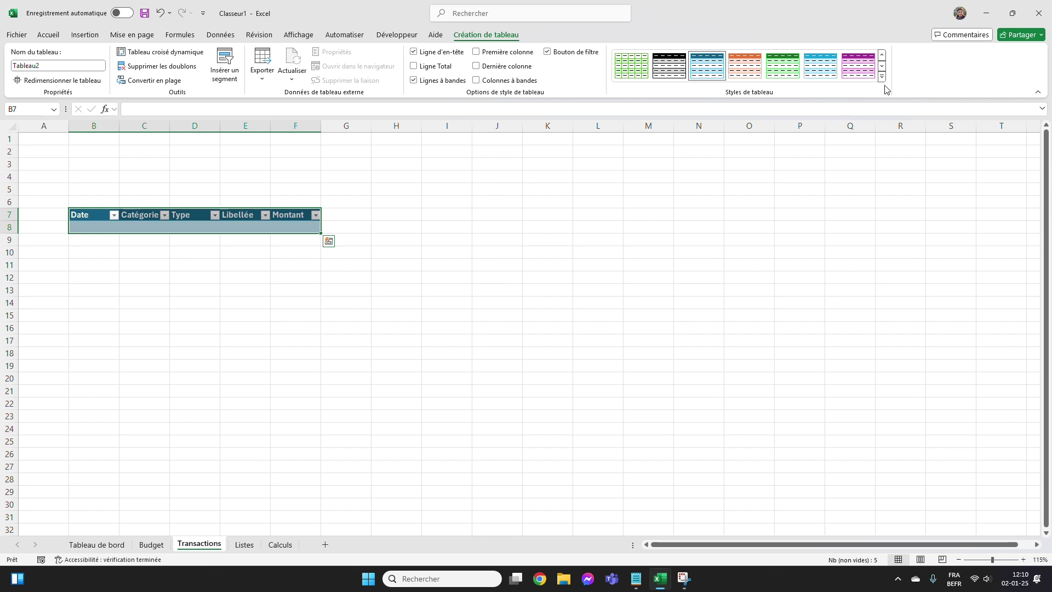
# Give the transactions table the style with a dark blue header and grey banded rows, and remove its filter buttons.
pyautogui.click(882, 77)
pyautogui.click(669, 278)
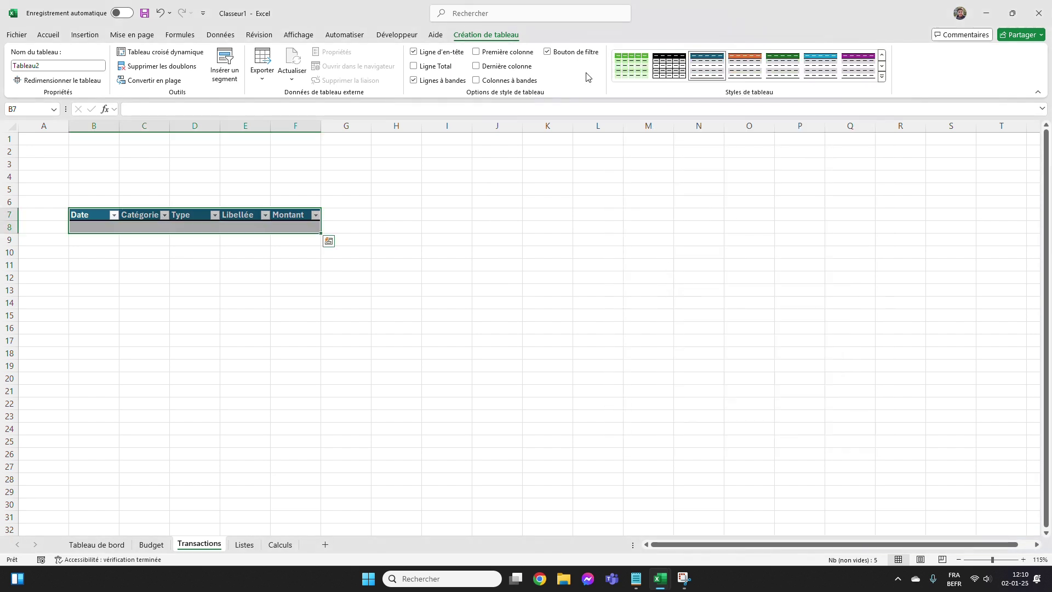
pyautogui.click(576, 52)
pyautogui.click(383, 242)
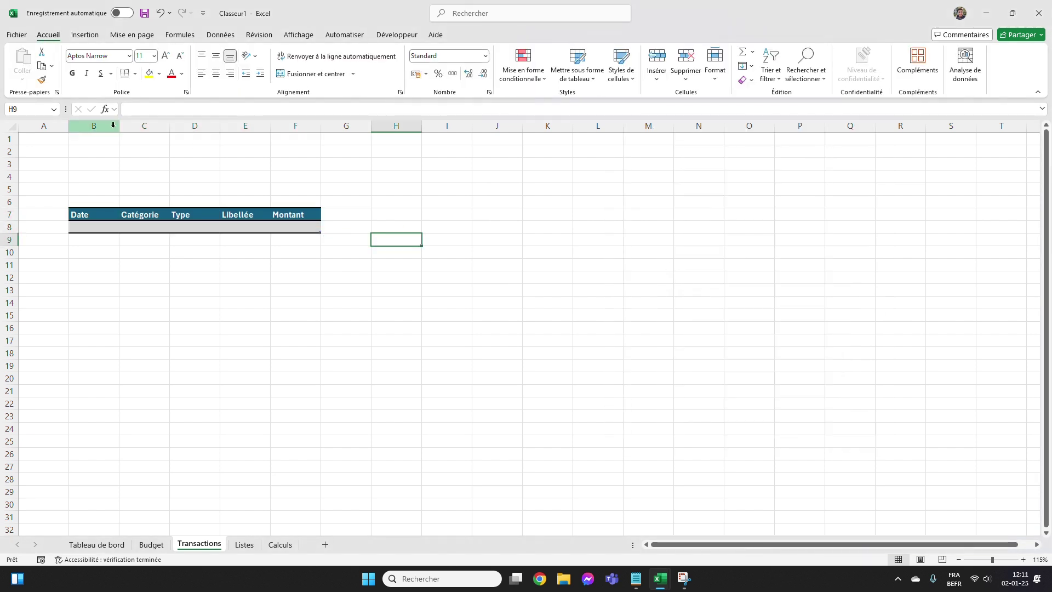
# Set the width of columns B to F to 20.
pyautogui.moveTo(94, 126); pyautogui.dragTo(301, 125)
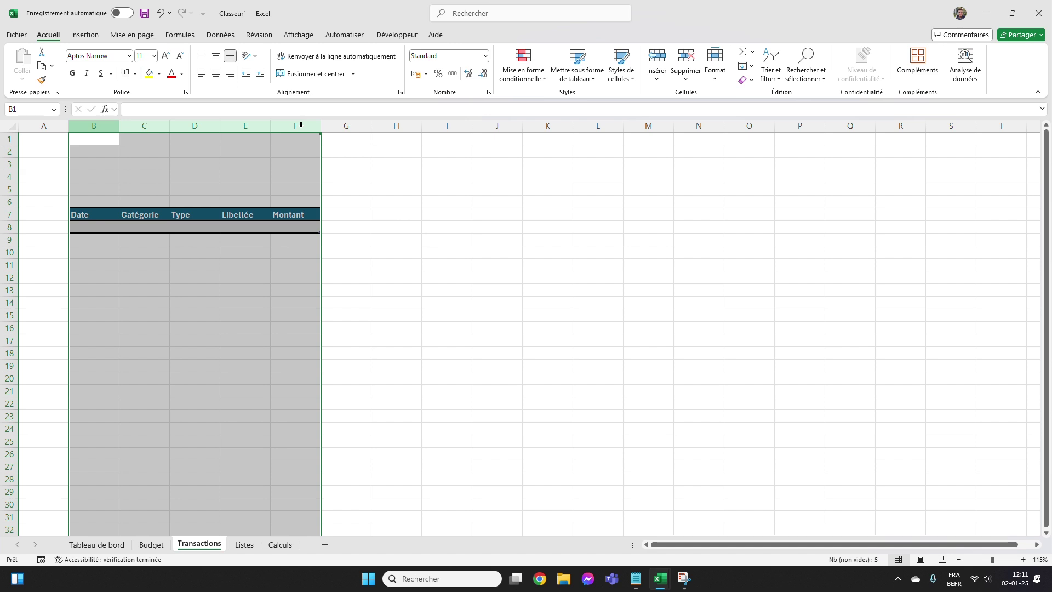
pyautogui.rightClick(295, 125)
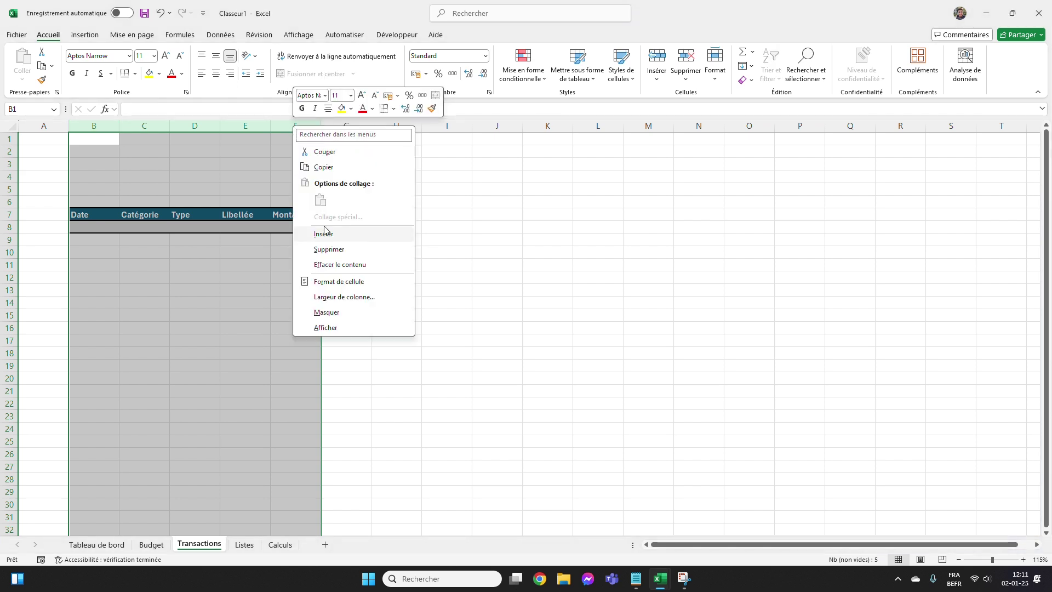
pyautogui.click(335, 297)
pyautogui.write('15')
pyautogui.click(320, 320)
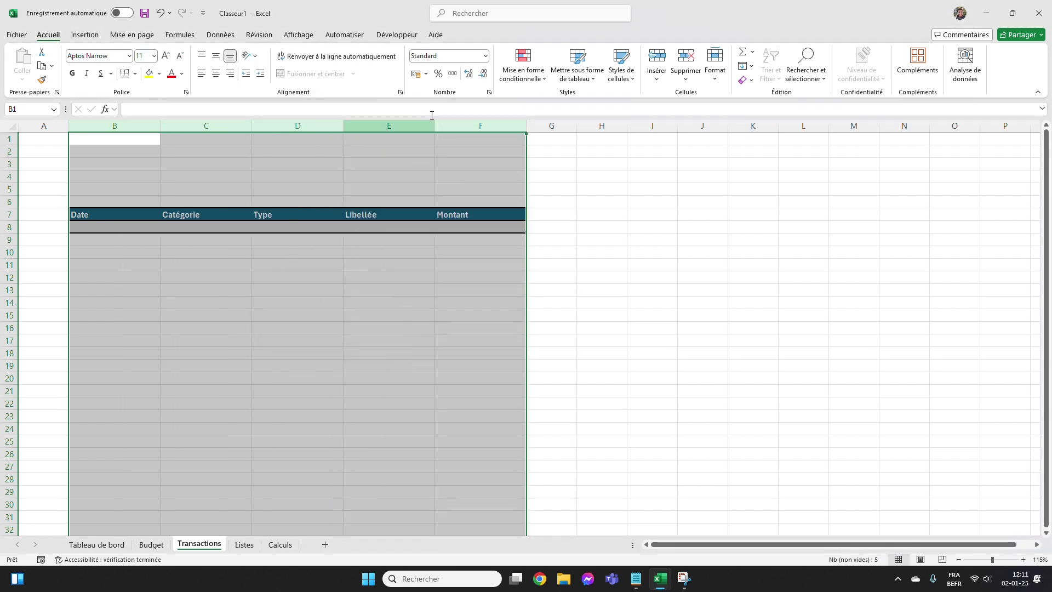
# Set the width of the Libellée column to 30.
pyautogui.click(394, 125)
pyautogui.rightClick(399, 126)
pyautogui.click(448, 296)
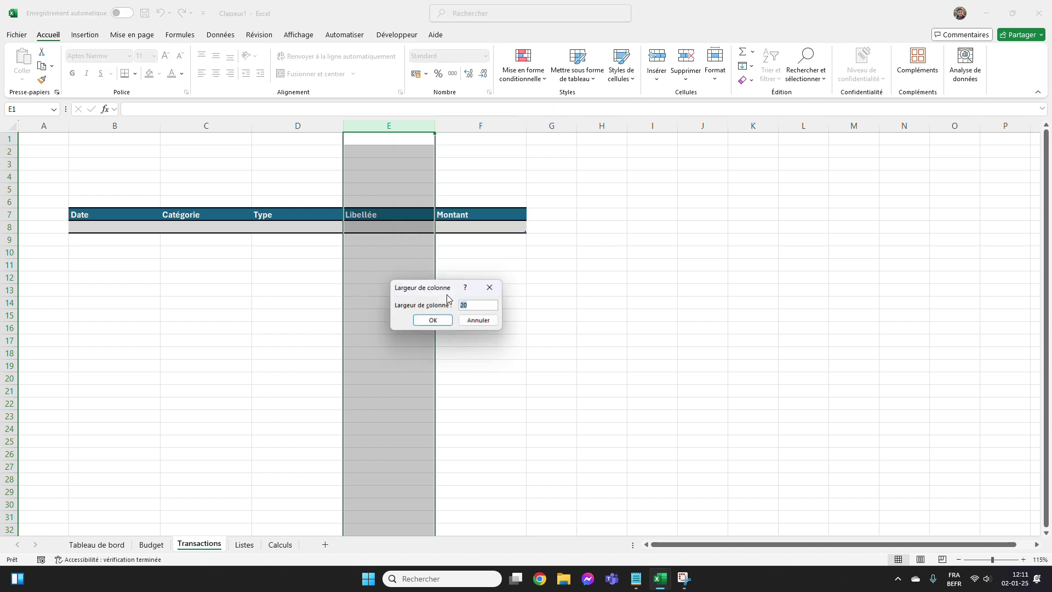
pyautogui.write('30')
pyautogui.press('Return')
# Center the header texts of the transactions table in B7:F7.
pyautogui.moveTo(107, 210); pyautogui.dragTo(507, 217)
pyautogui.click(217, 74)
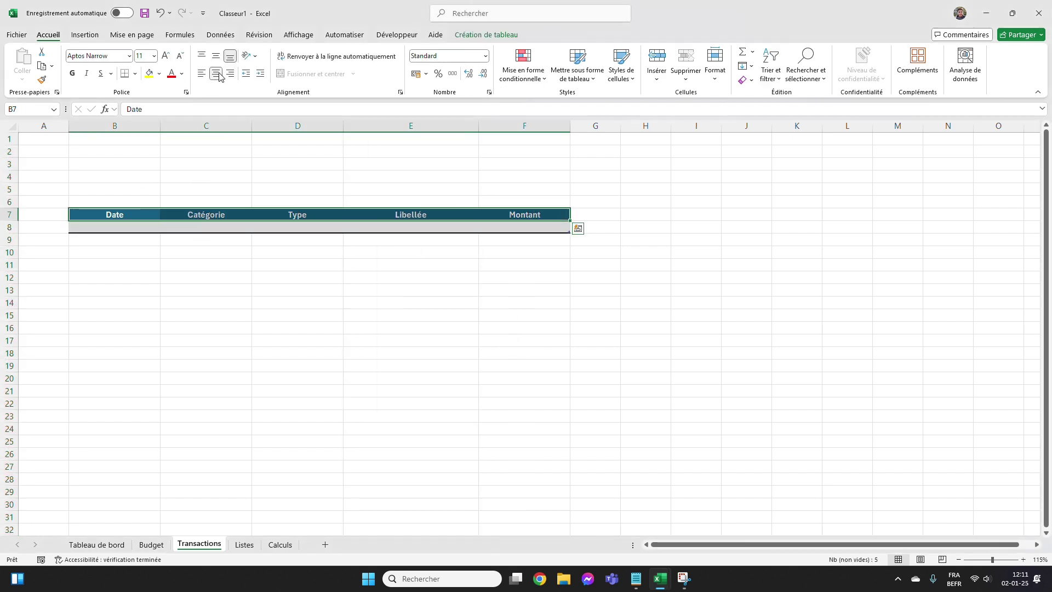
pyautogui.click(202, 247)
# Apply a date number format to B8 under Date and select C8 under Catégorie.
pyautogui.click(130, 228)
pyautogui.click(486, 56)
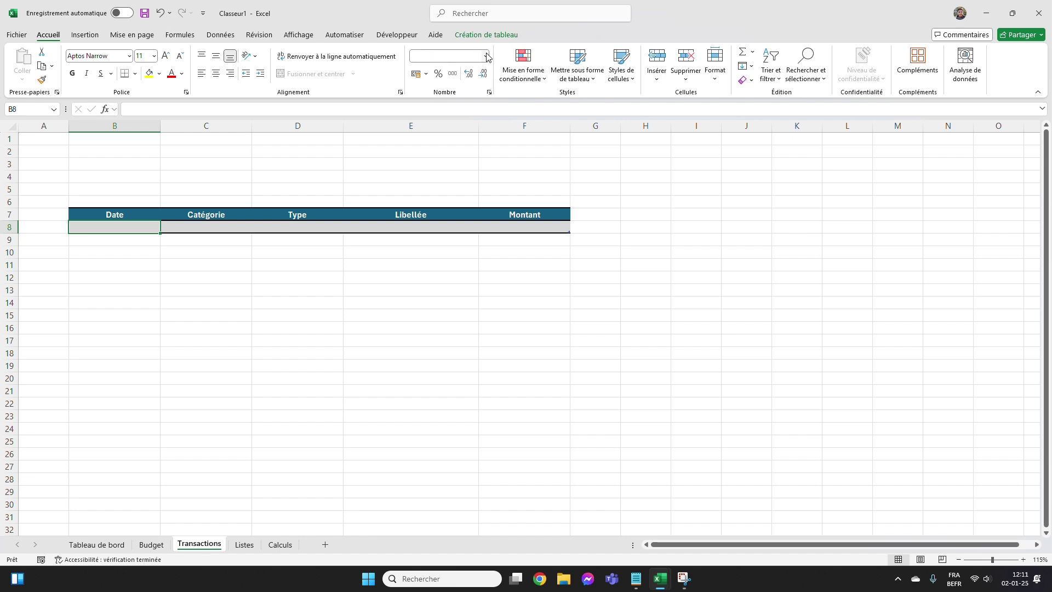
pyautogui.click(463, 177)
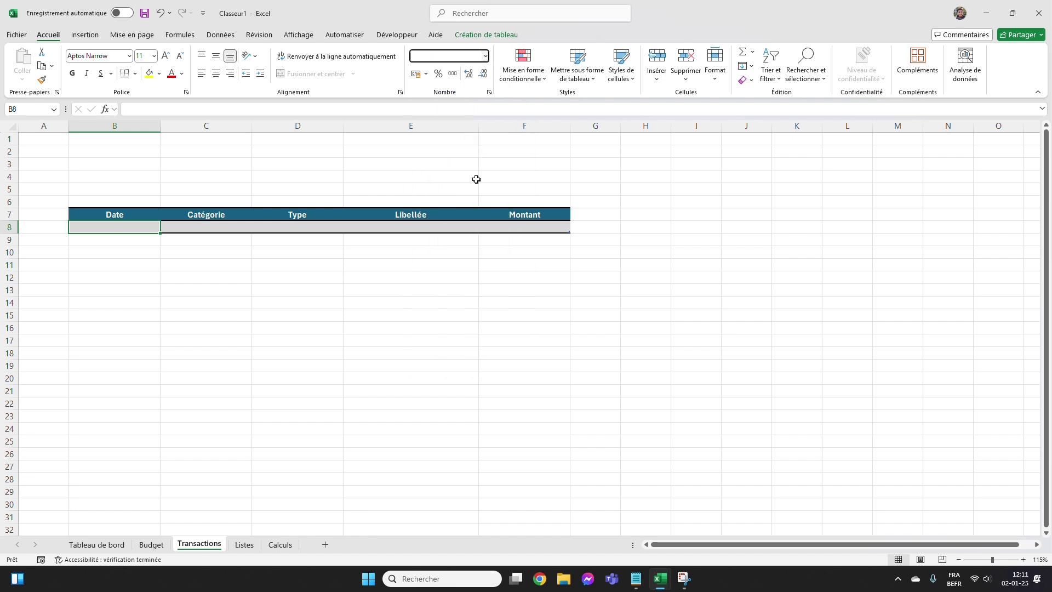
pyautogui.click(222, 228)
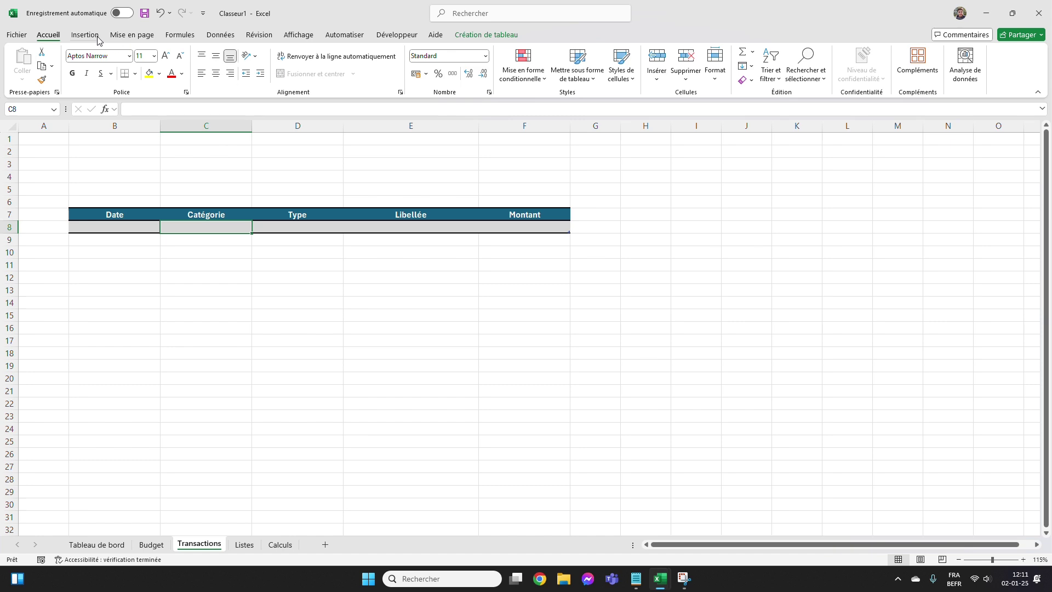
# Add list-type data validation to C8 under Catégorie, with Revenus as the source.
pyautogui.click(220, 35)
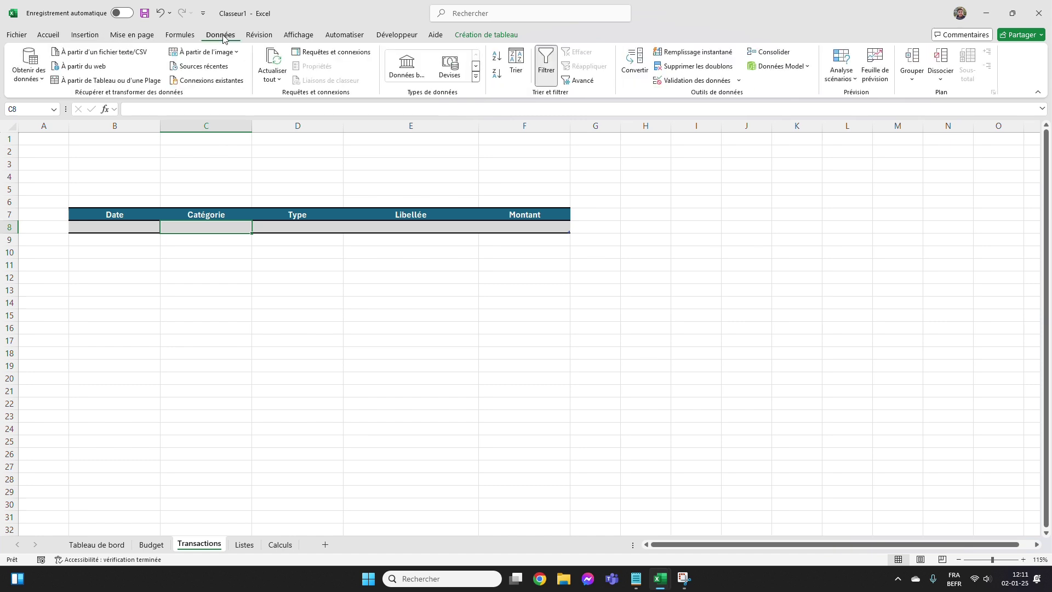
pyautogui.click(696, 80)
pyautogui.click(531, 165)
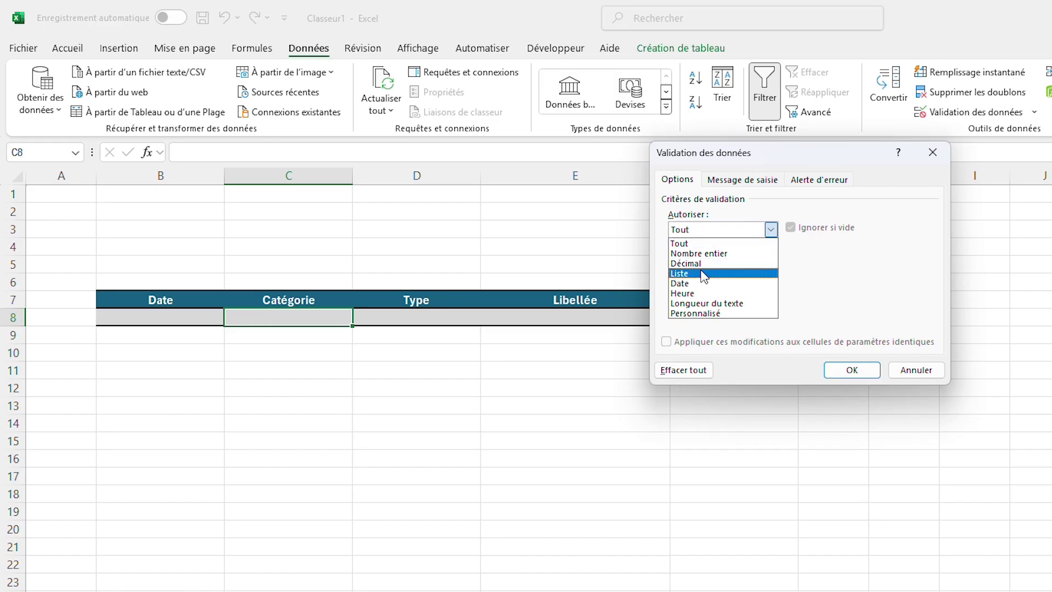
pyautogui.click(704, 273)
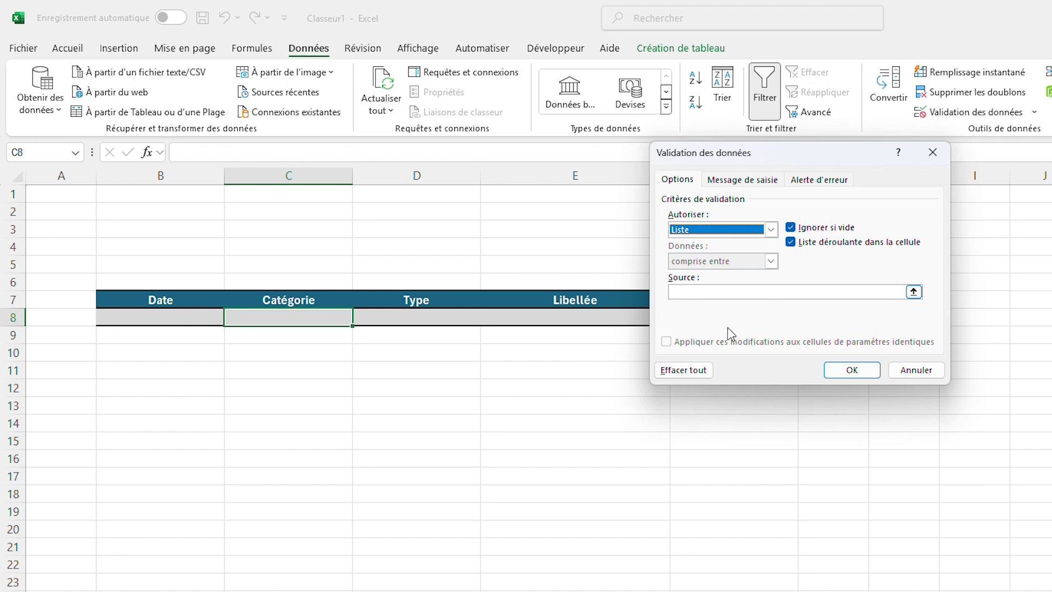
pyautogui.click(736, 293)
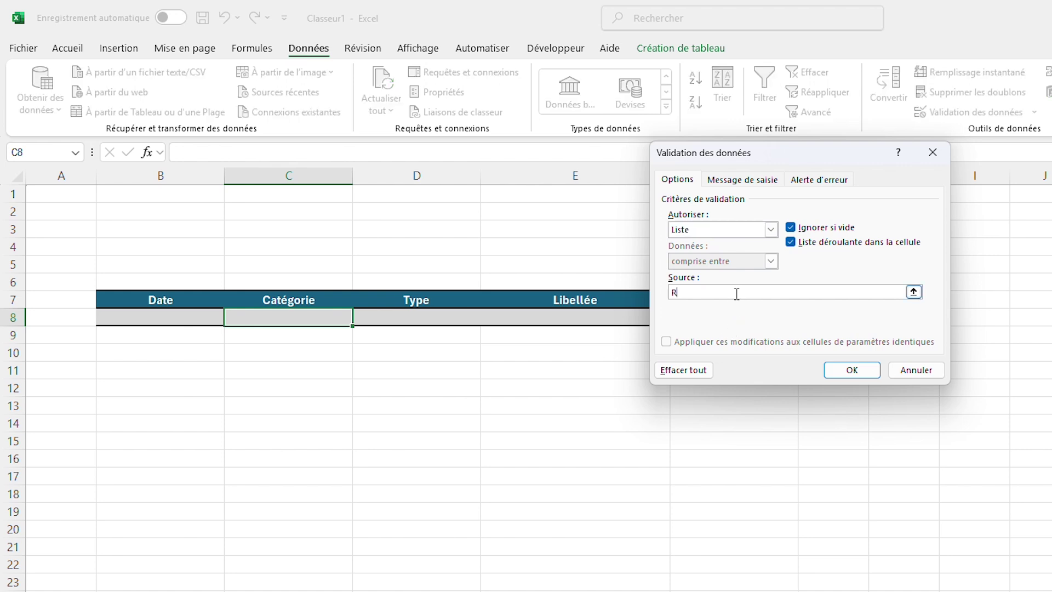
pyautogui.write('Revenus')
pyautogui.press('Return')
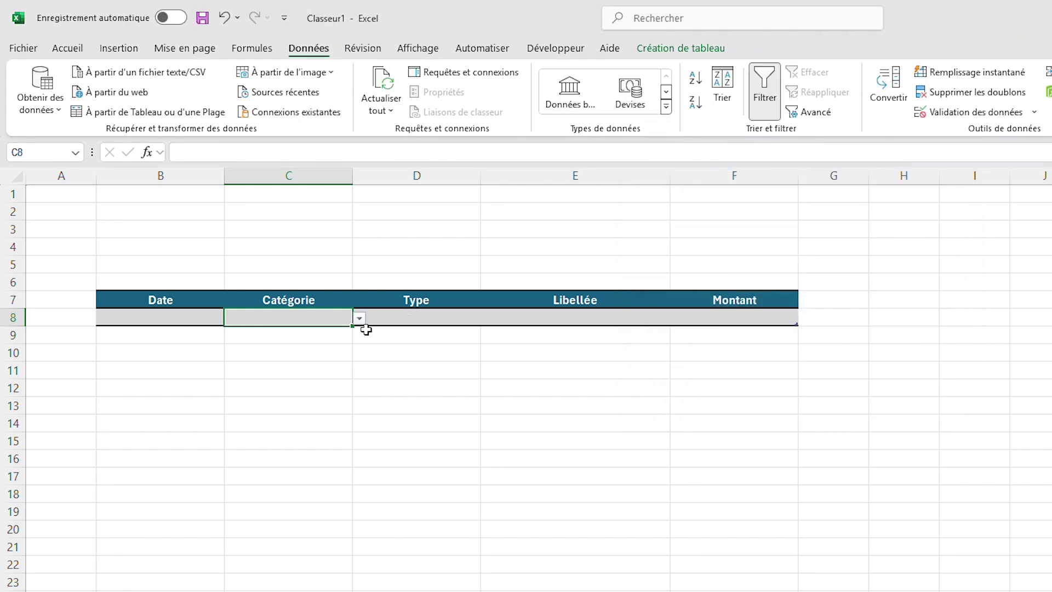
# Choose Revenus as the category in C8 and enter the date 01-01-25 in B8.
pyautogui.click(361, 320)
pyautogui.click(331, 335)
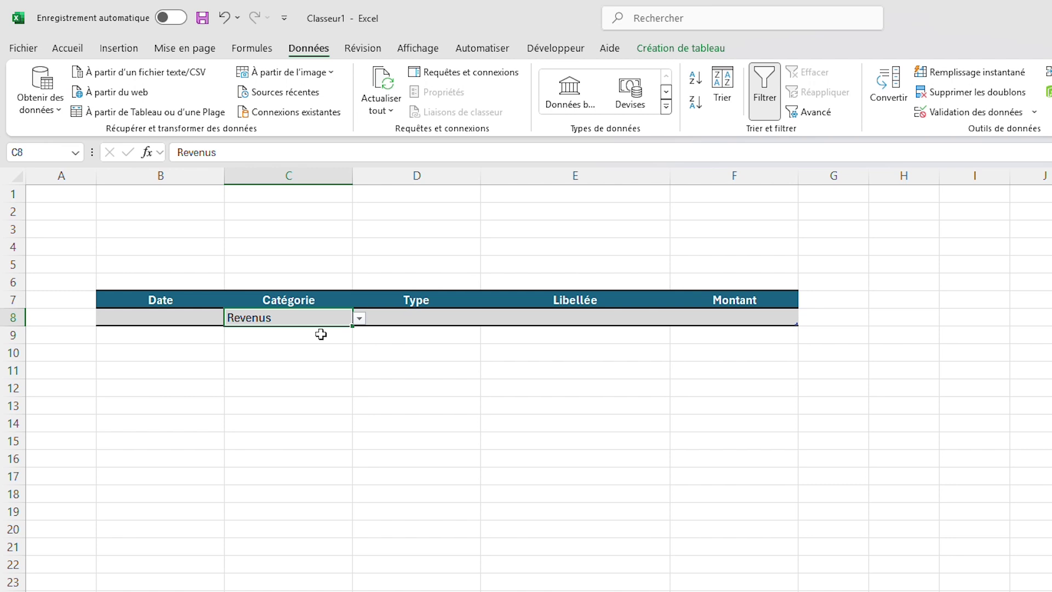
pyautogui.click(185, 316)
pyautogui.write('0')
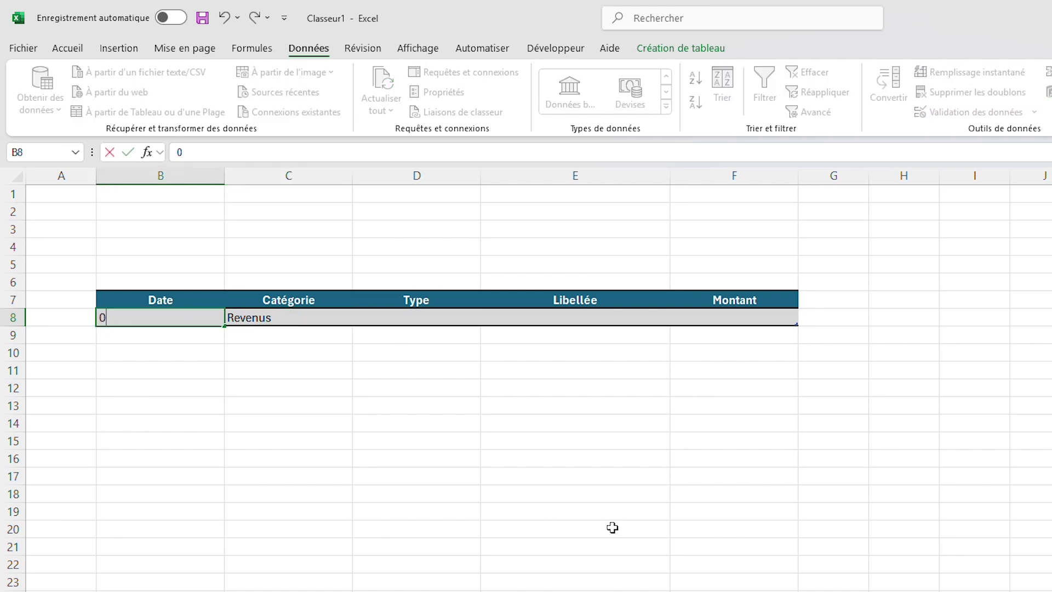
pyautogui.write('1-01-25')
pyautogui.press('Tab')
pyautogui.press('Tab')
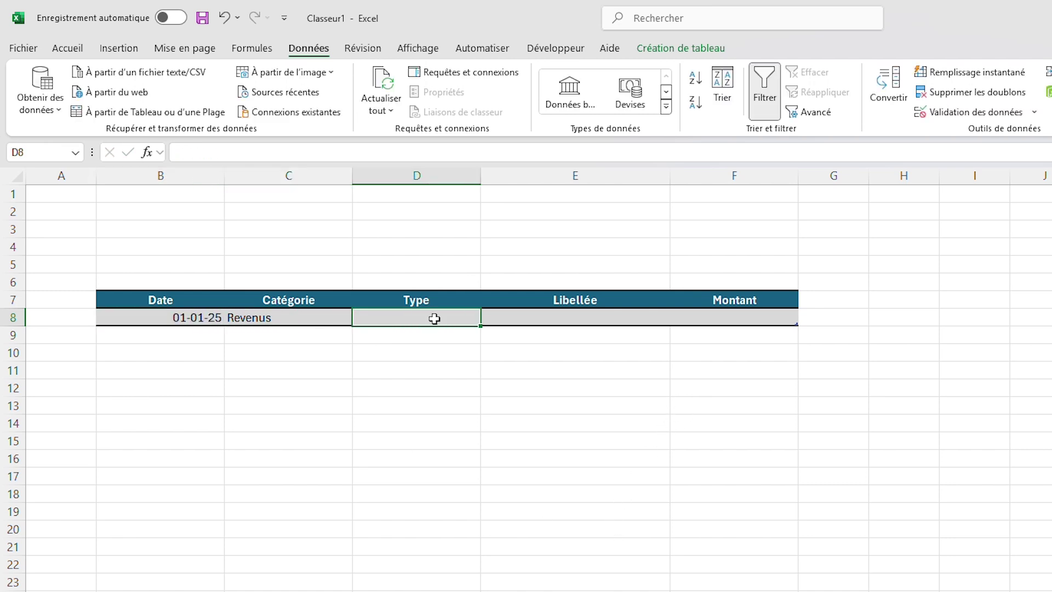
# Add list-type data validation to D8 under Type, using the named range =Revenus as its source.
pyautogui.click(943, 112)
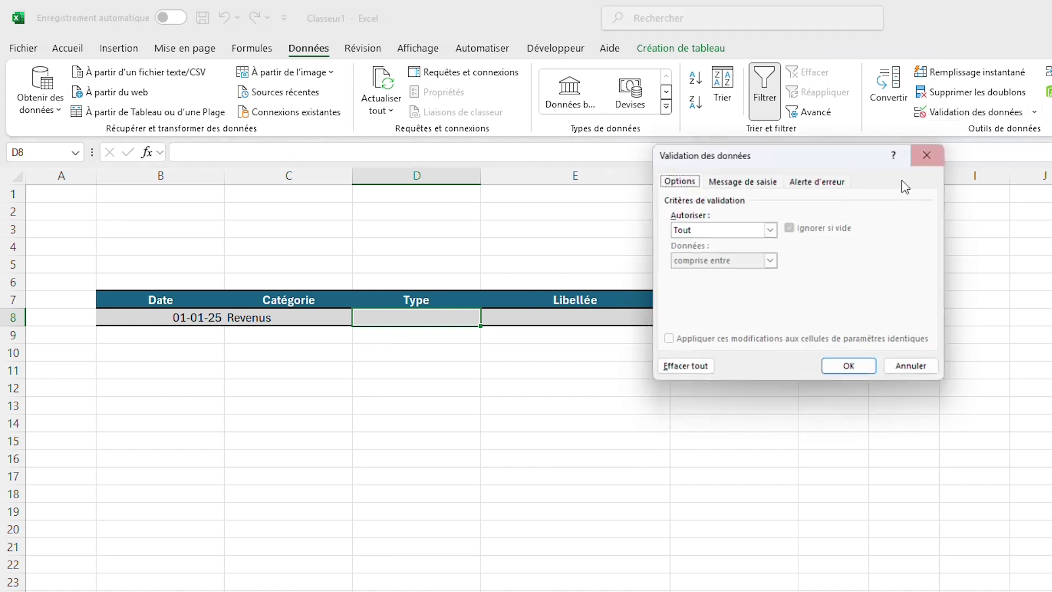
pyautogui.click(740, 230)
pyautogui.click(707, 273)
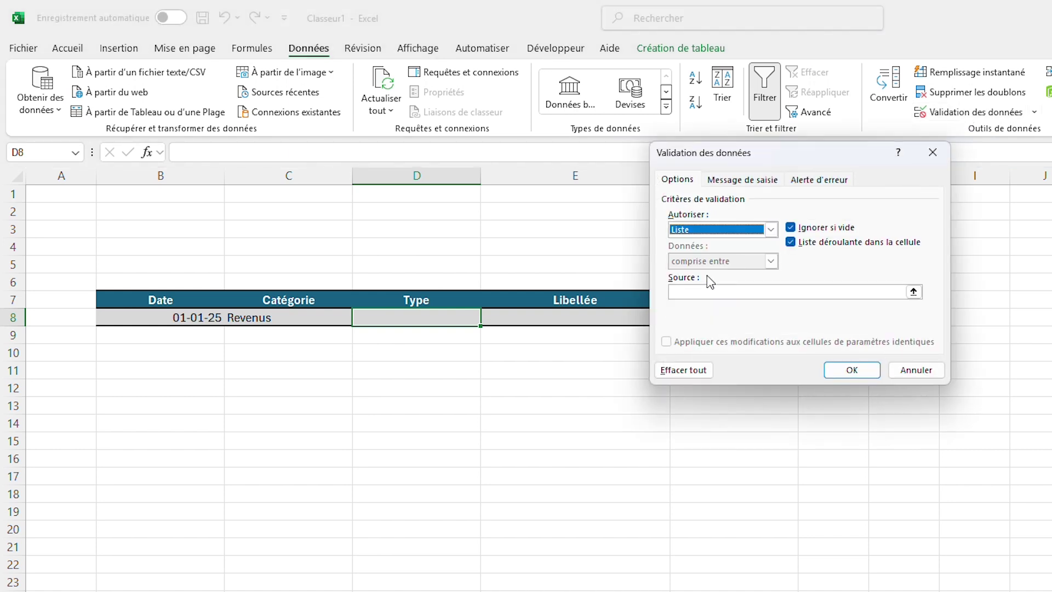
pyautogui.click(724, 291)
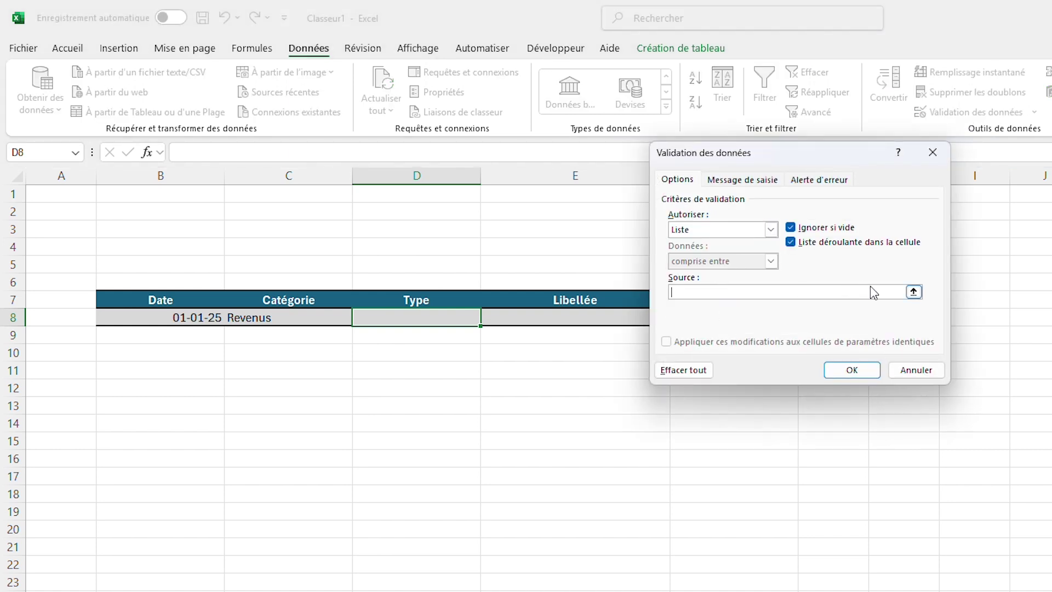
pyautogui.write('=Revenus')
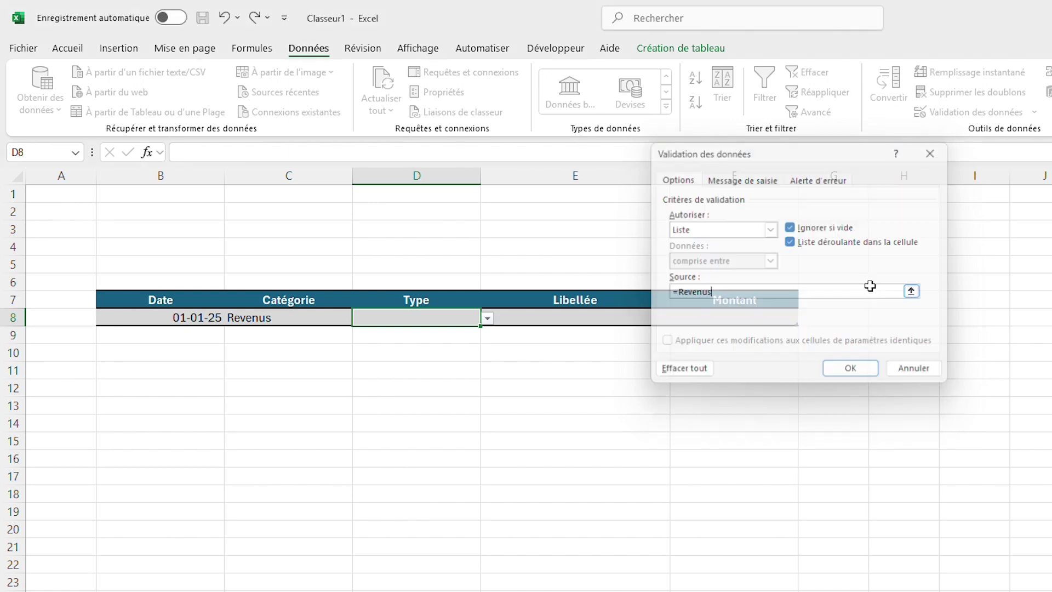
pyautogui.press('Return')
# Try out the type list in D8 by choosing Salaire 1 and Salaire 2 in turn.
pyautogui.click(488, 320)
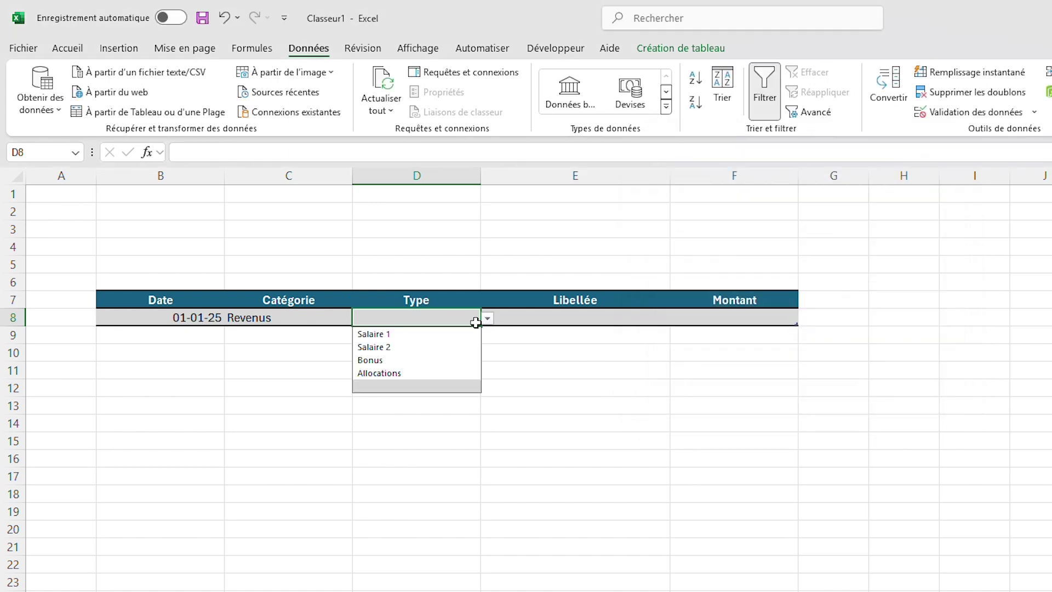
pyautogui.click(432, 334)
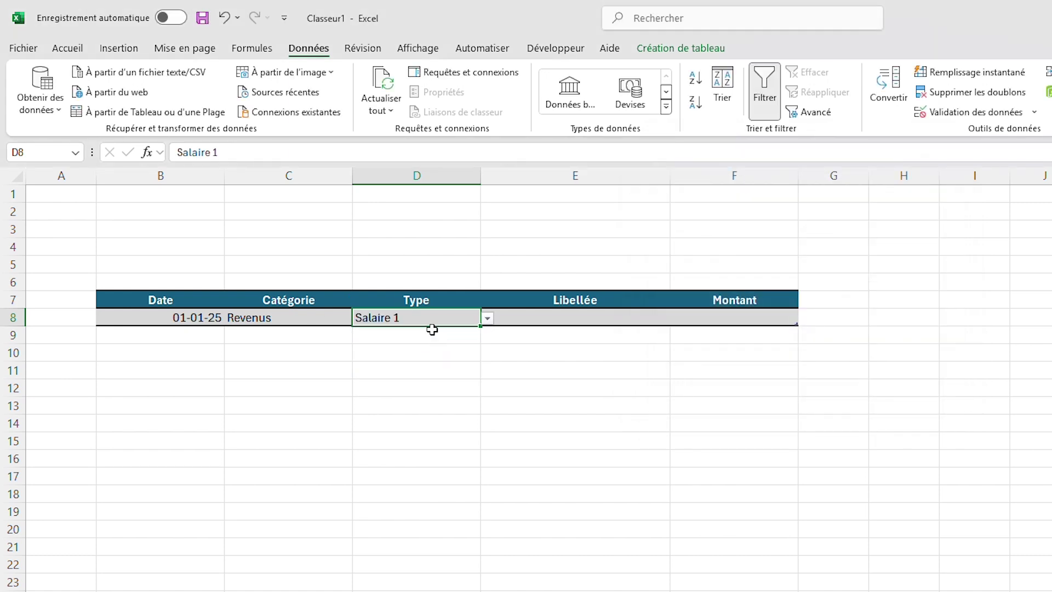
pyautogui.click(487, 318)
pyautogui.click(425, 336)
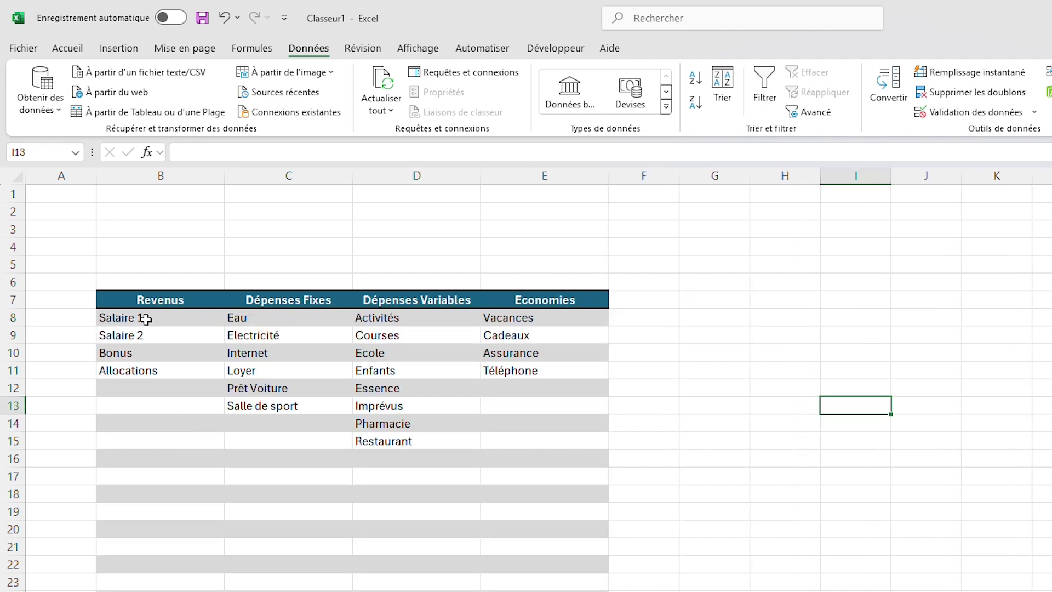
# On the Listes sheet, add the entry Test in B12 below Allocations in the Revenus column.
pyautogui.moveTo(146, 318); pyautogui.dragTo(148, 589)
pyautogui.click(180, 384)
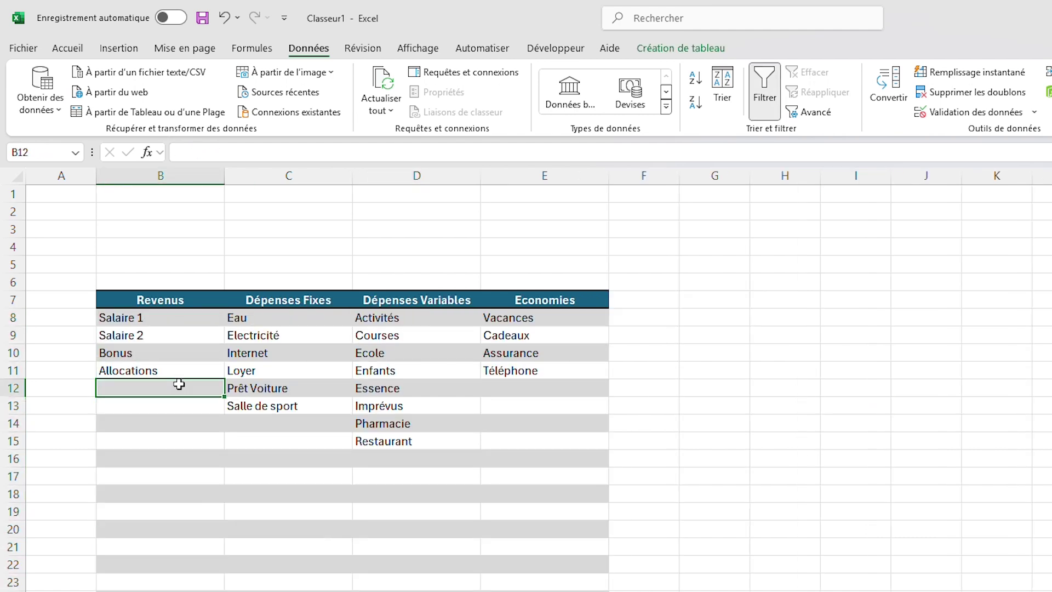
pyautogui.write('Test')
pyautogui.press('Return')
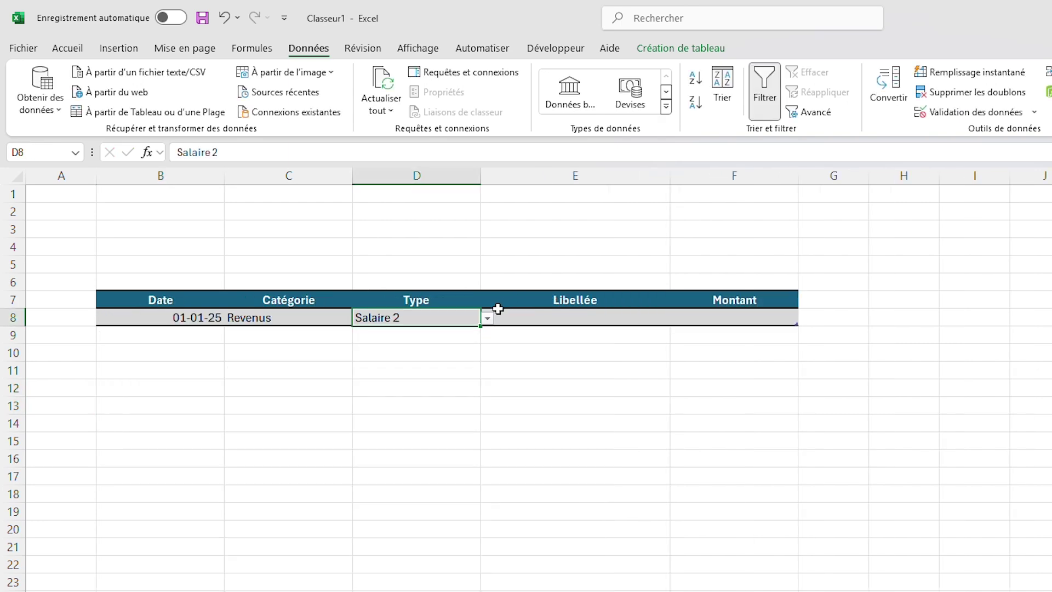
# Choose Test as the type in D8 of the Transactions sheet and return to the Test entry in B12 of Listes.
pyautogui.click(487, 318)
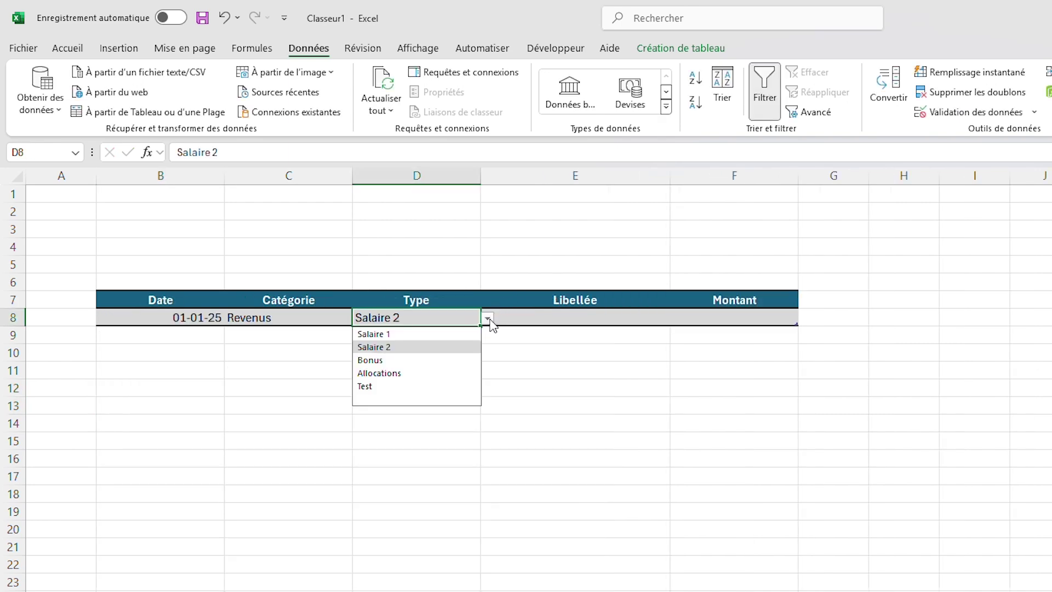
pyautogui.click(407, 384)
pyautogui.click(507, 409)
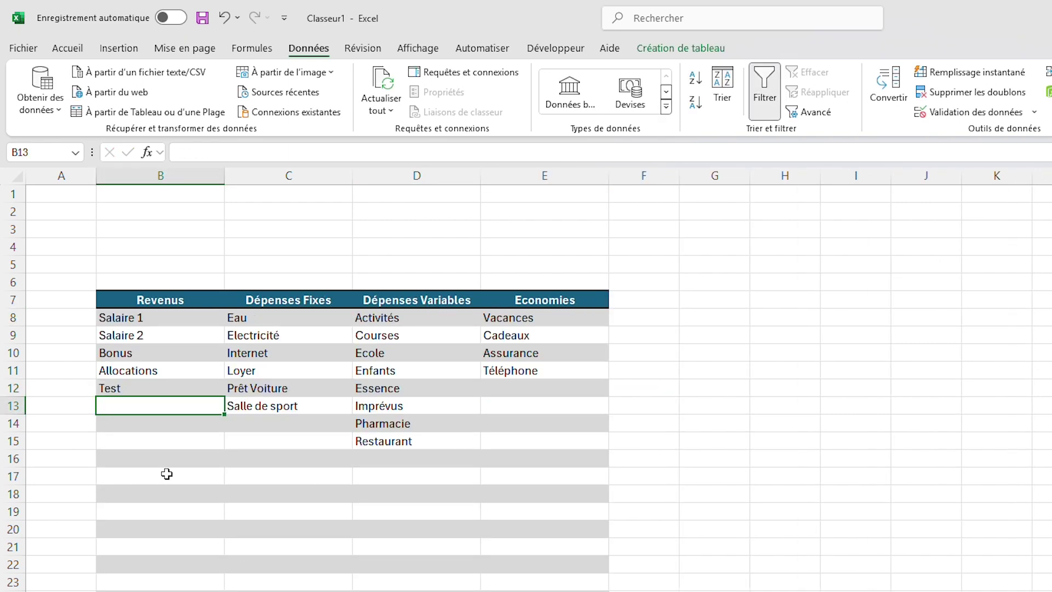
pyautogui.doubleClick(181, 387)
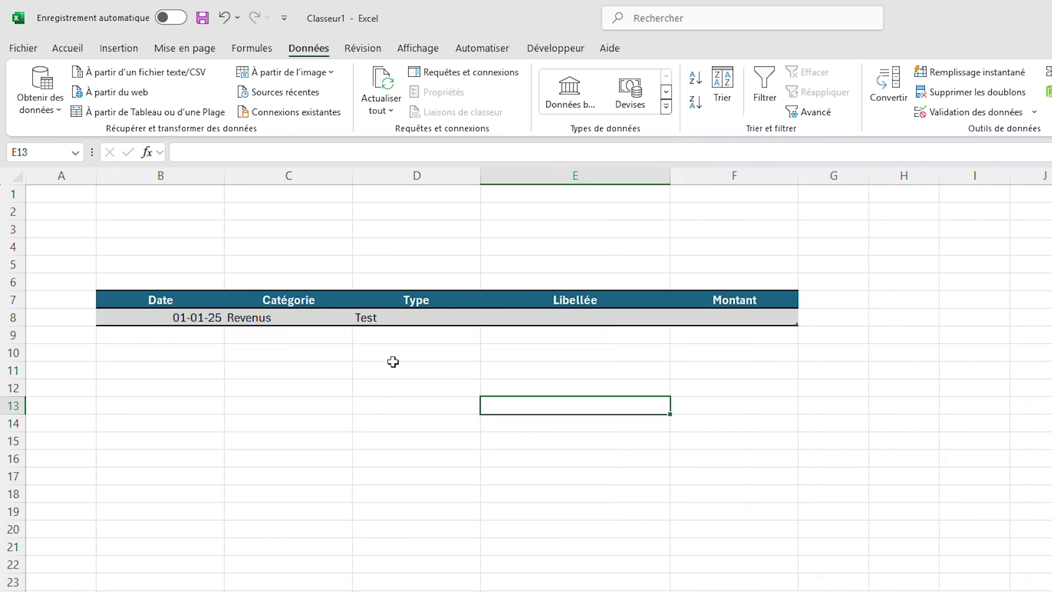
# Set the type in D8 of the Transactions sheet to Salaire 1.
pyautogui.click(389, 316)
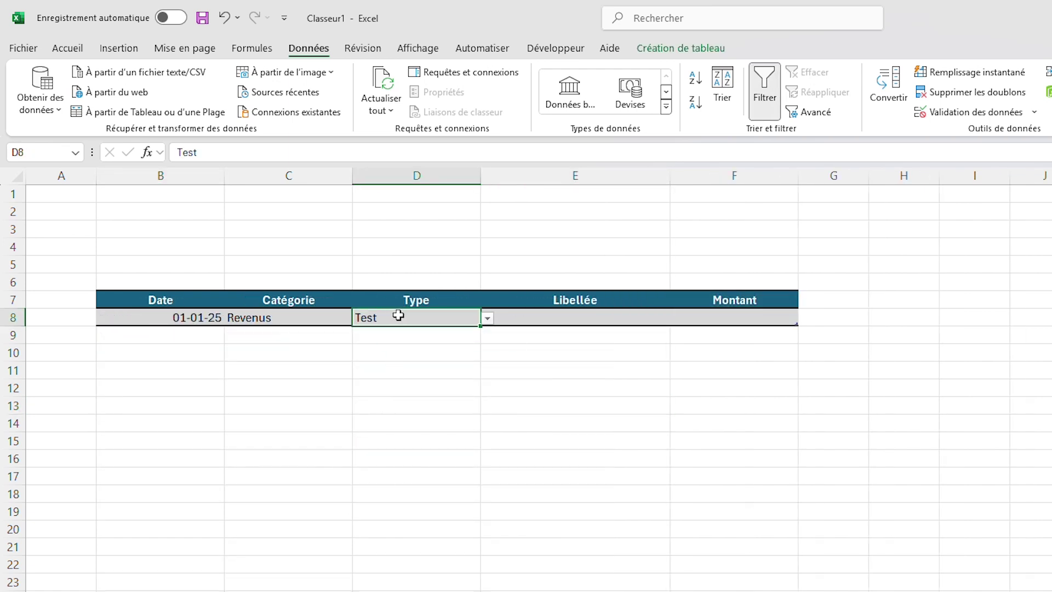
pyautogui.click(487, 318)
pyautogui.click(449, 335)
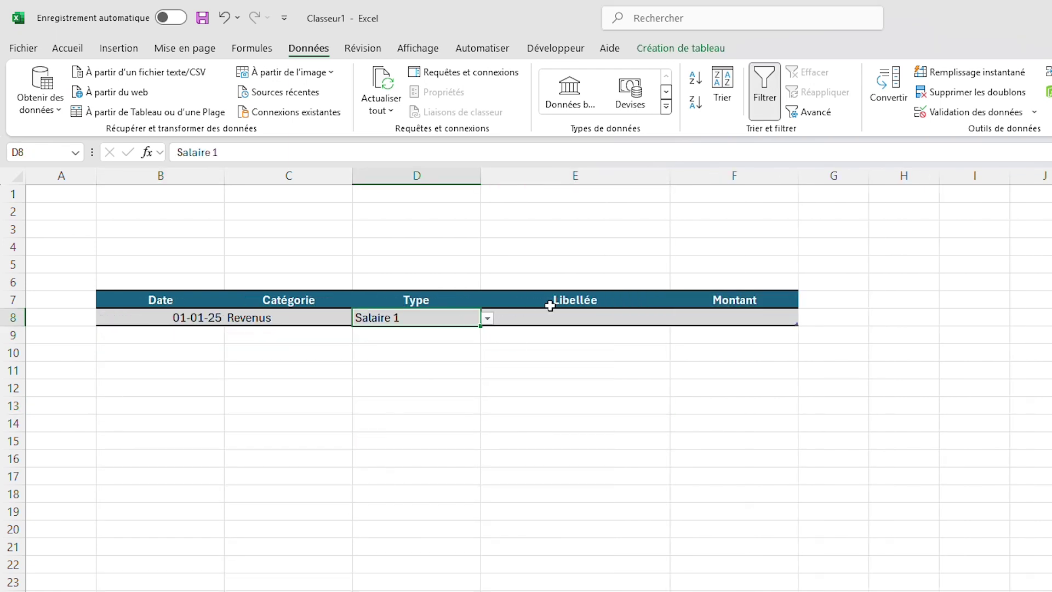
# Complete the transaction in row 8 with the Libellée Salaire Mr. and the Montant 2150.
pyautogui.press('Tab')
pyautogui.click(69, 49)
pyautogui.write('Salaire Mr.')
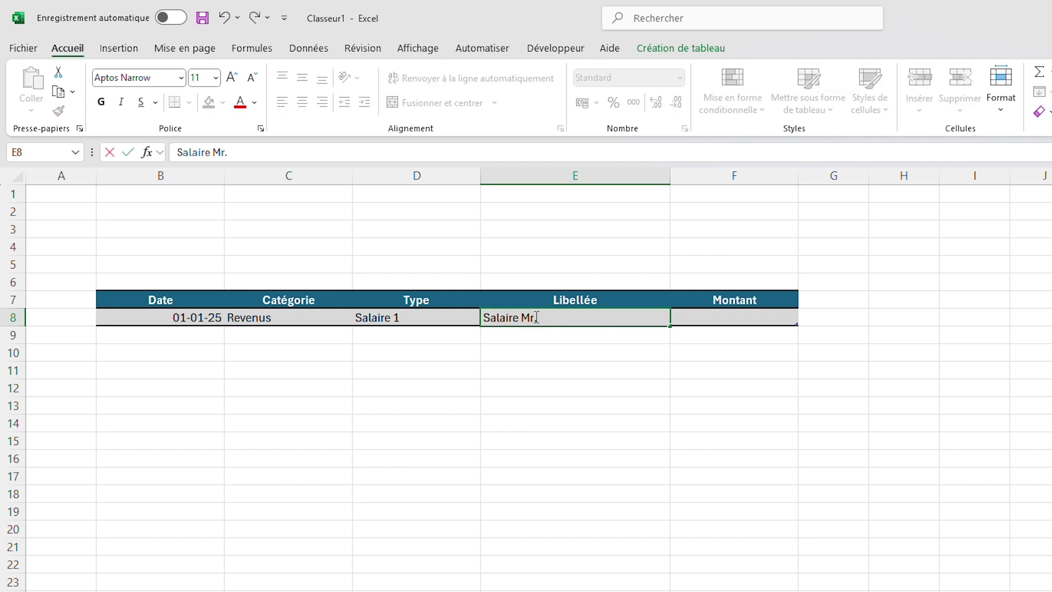
pyautogui.press('Tab')
pyautogui.write('2')
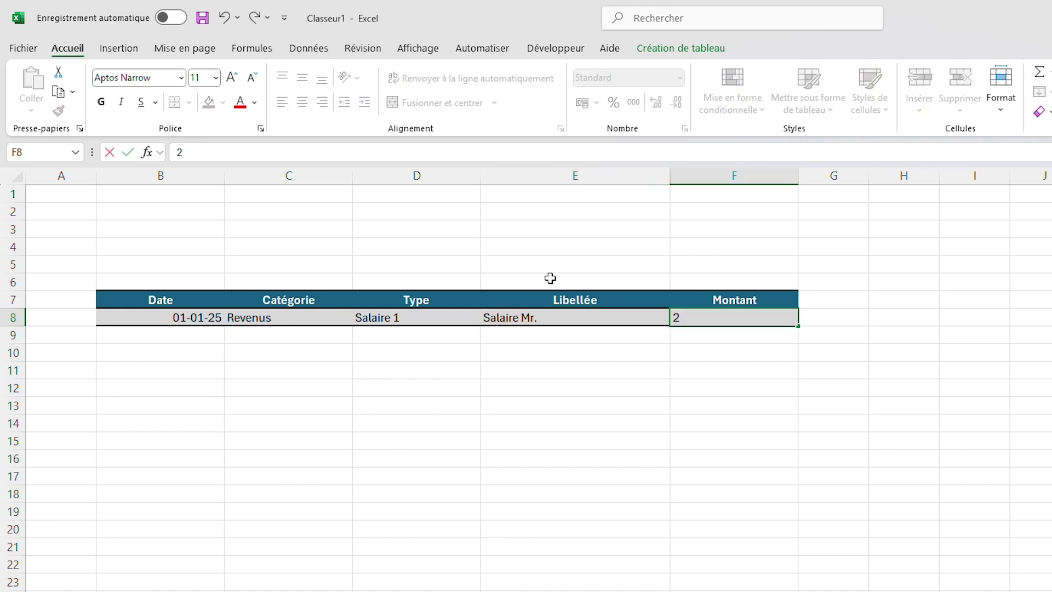
pyautogui.write('150')
pyautogui.press('Return')
pyautogui.click(150, 356)
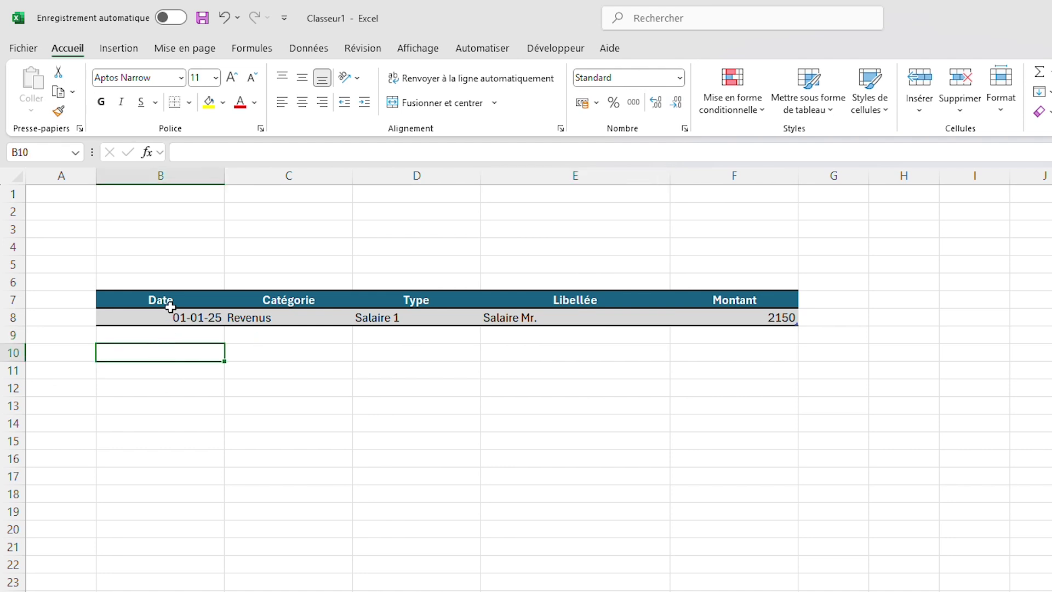
pyautogui.press('Up')
pyautogui.press('Up')
pyautogui.hotkey('shift', 'Right')
pyautogui.hotkey('shift', 'Right')
pyautogui.hotkey('shift', 'Right')
pyautogui.hotkey('shift', 'Right')
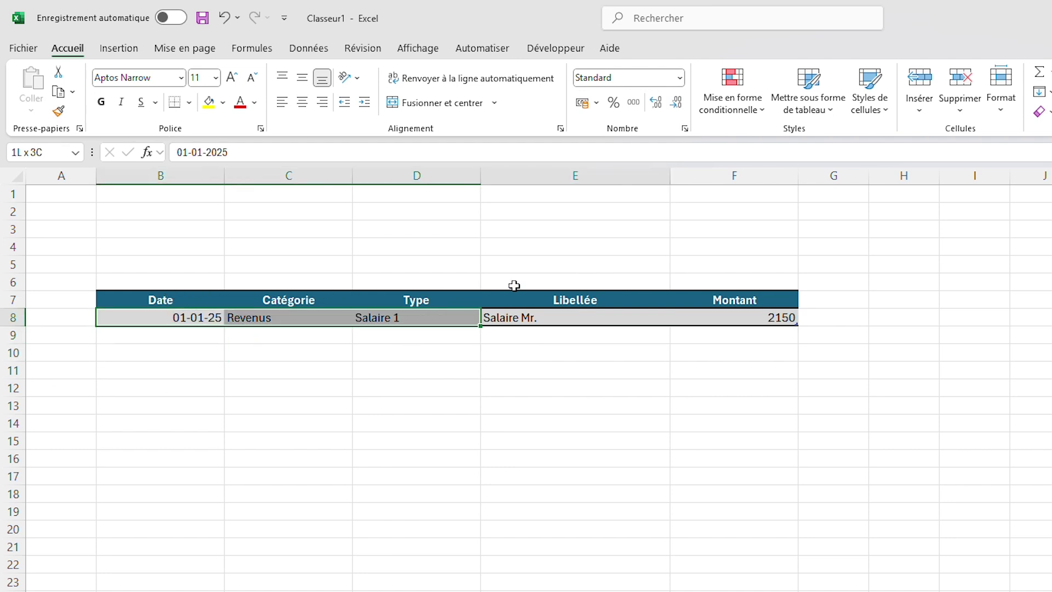
# Left-align the transaction row B8:F8 and increase its indent by one level.
pyautogui.click(162, 351)
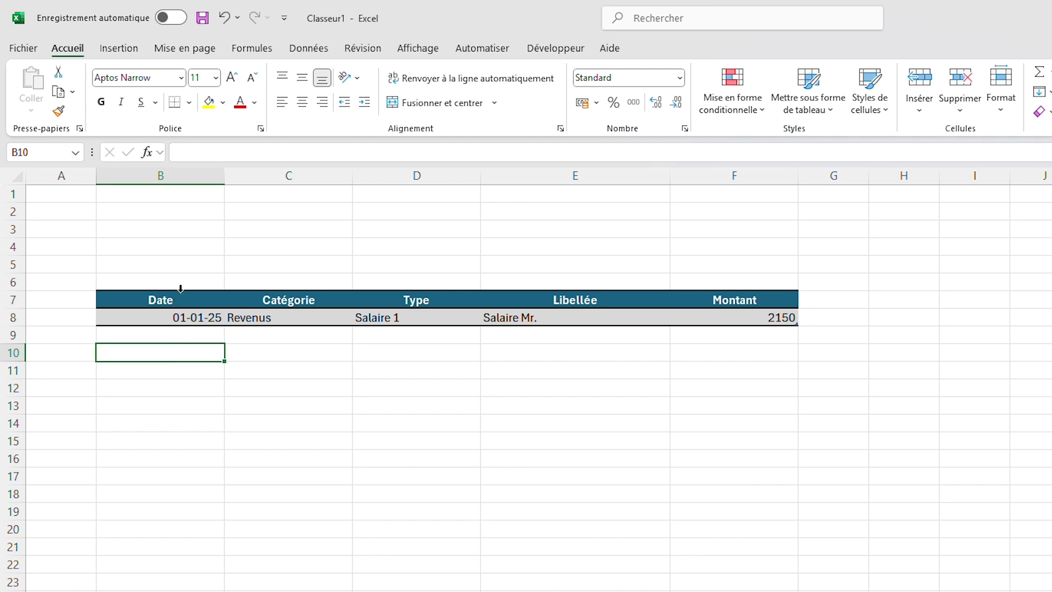
pyautogui.press('Up')
pyautogui.press('Up')
pyautogui.hotkey('shift', 'Right')
pyautogui.hotkey('shift', 'Right')
pyautogui.hotkey('shift', 'Right')
pyautogui.hotkey('shift', 'Right')
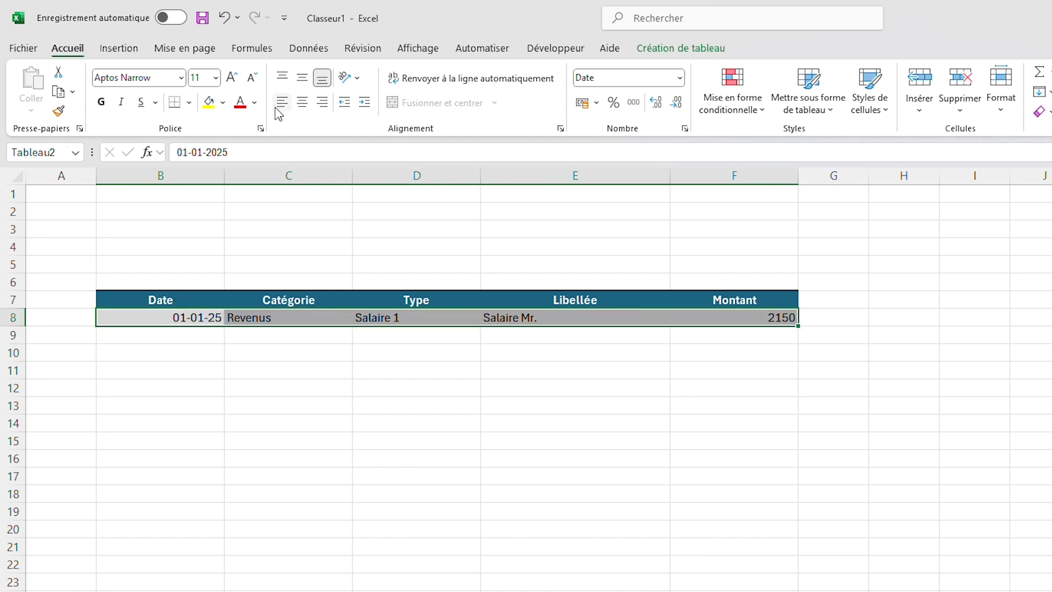
pyautogui.click(282, 102)
pyautogui.click(364, 102)
pyautogui.click(316, 373)
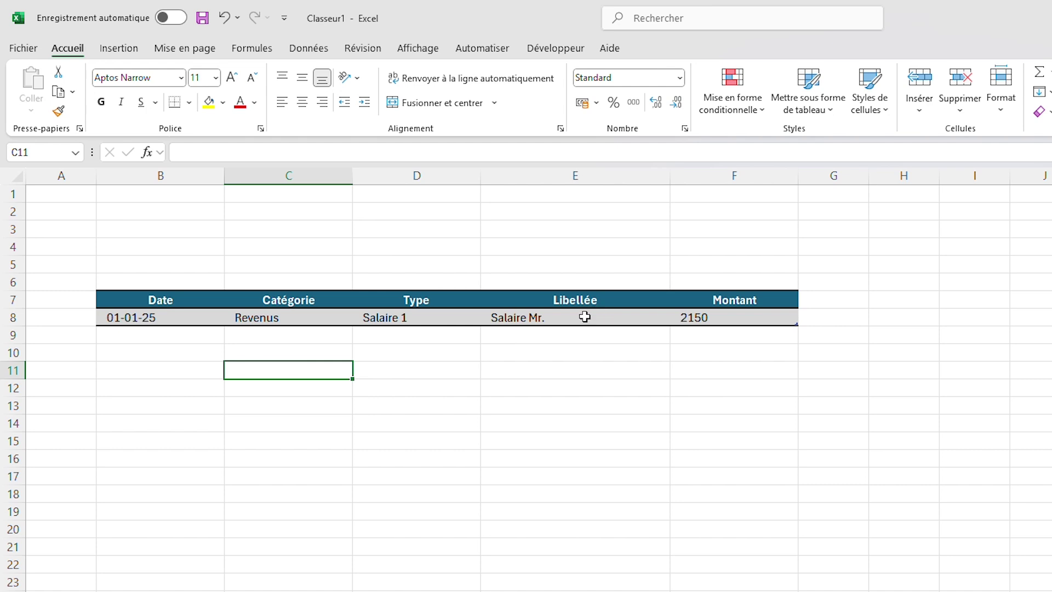
# Make the text in the Libellée data cell E8 italic with a grey font colour.
pyautogui.click(590, 291)
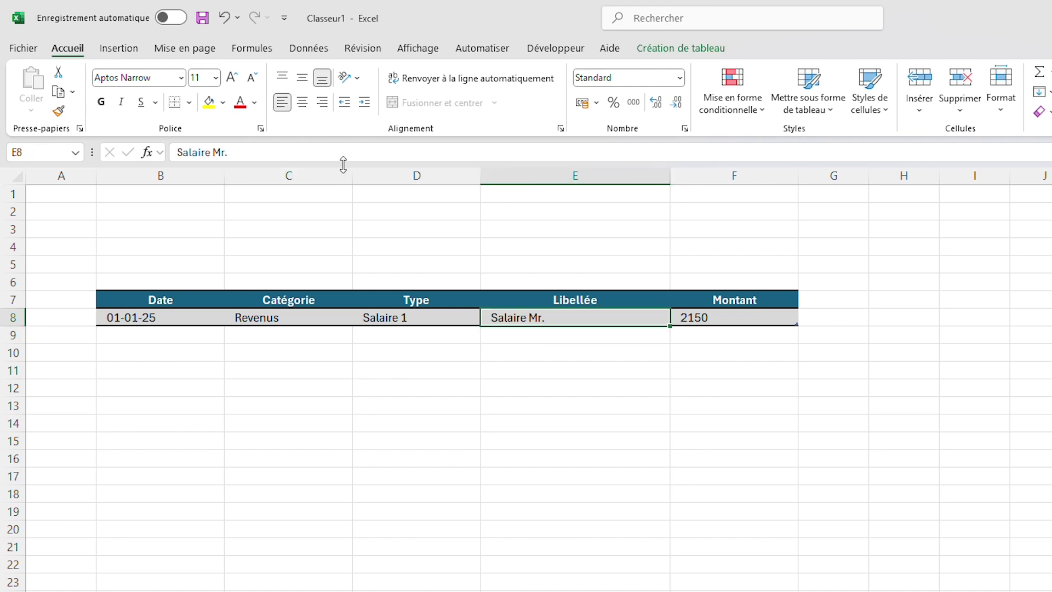
pyautogui.click(121, 103)
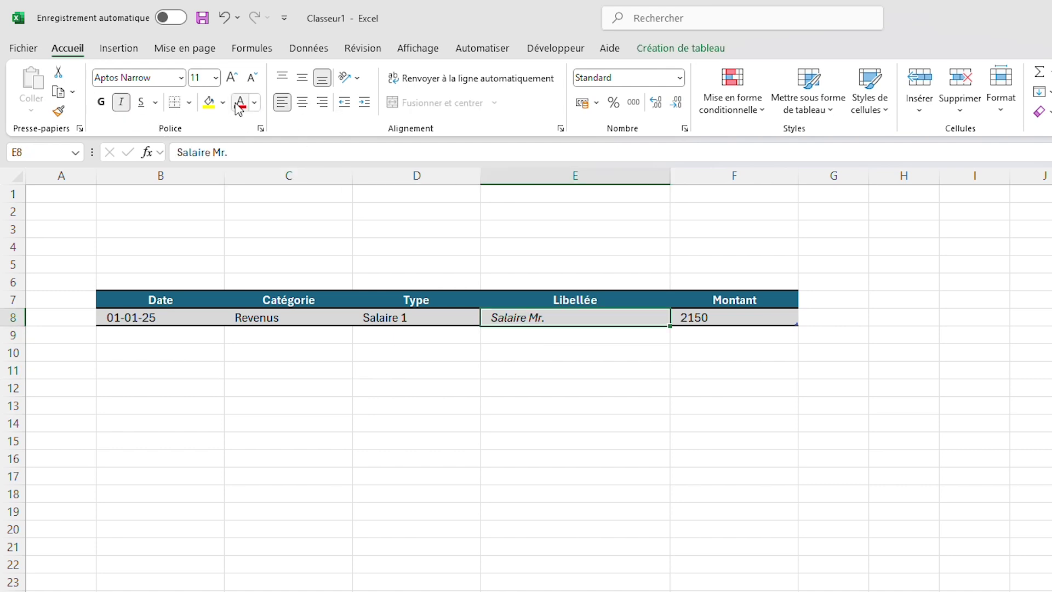
pyautogui.click(254, 103)
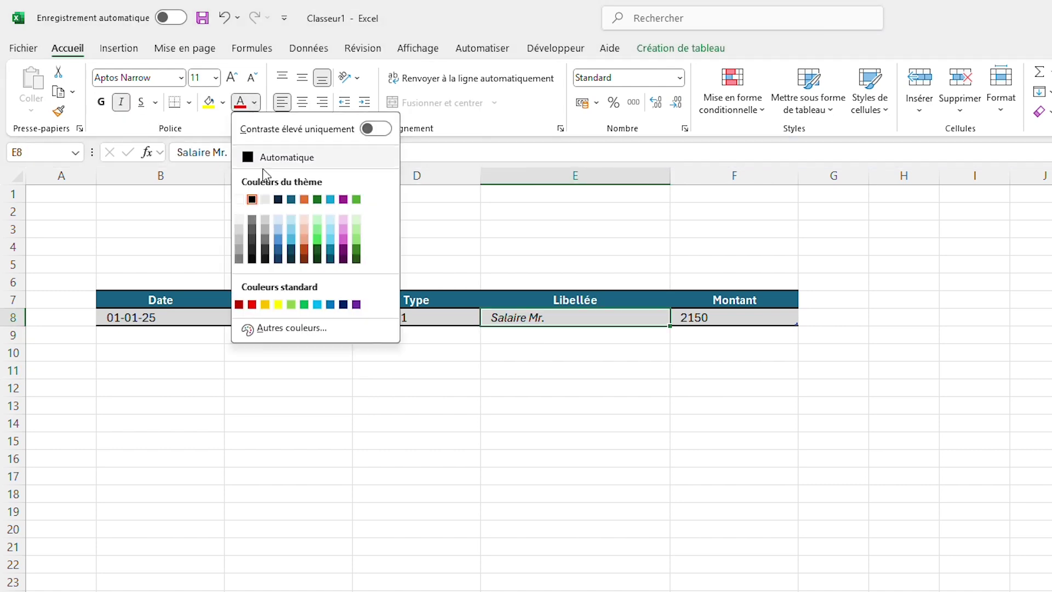
pyautogui.click(239, 253)
pyautogui.click(808, 405)
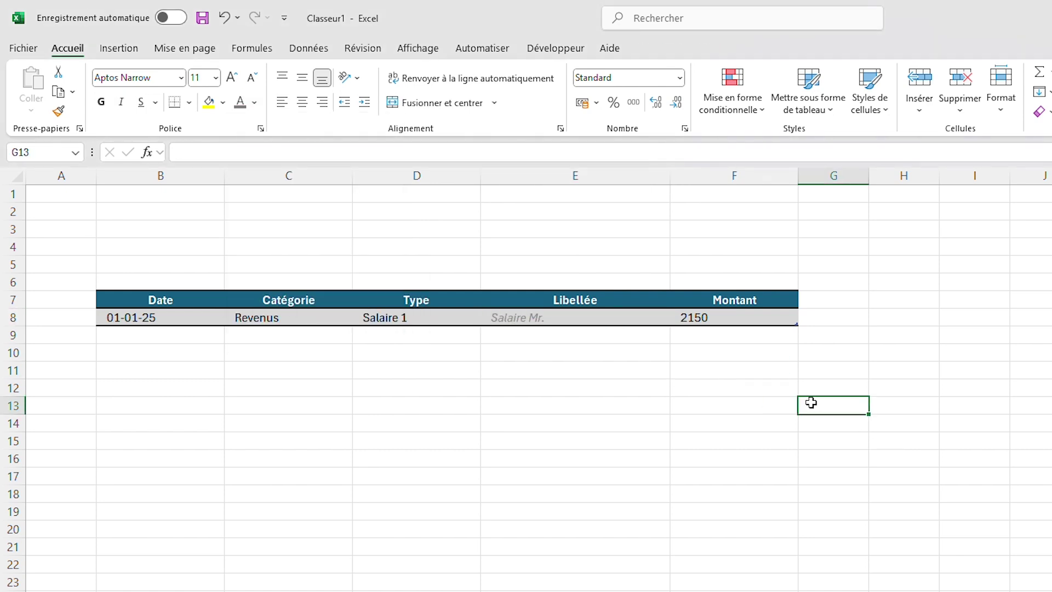
# Apply the Monétaire number format to the Montant data cell F8.
pyautogui.click(759, 291)
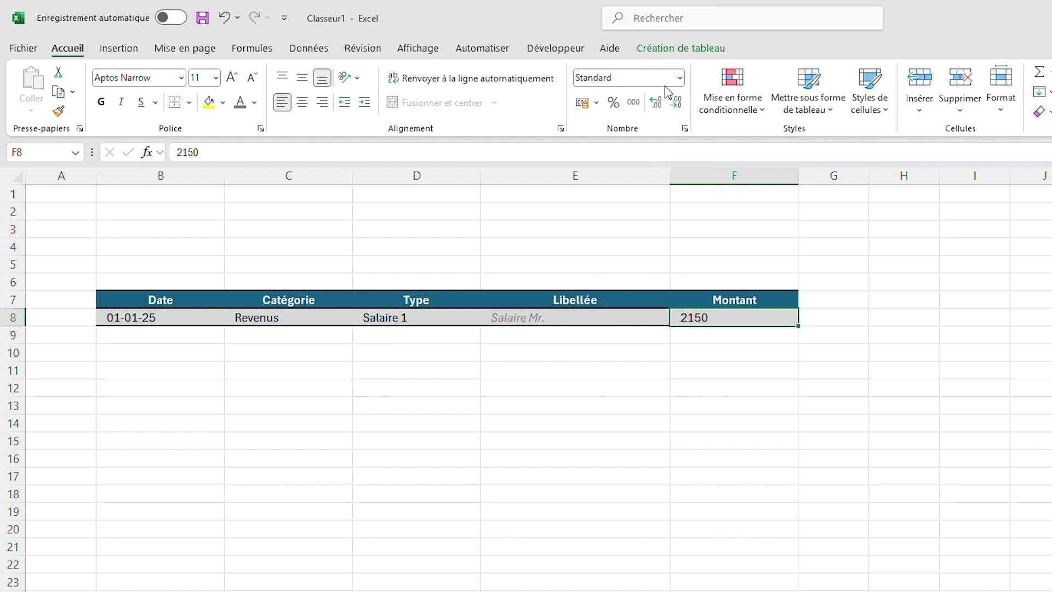
pyautogui.click(680, 78)
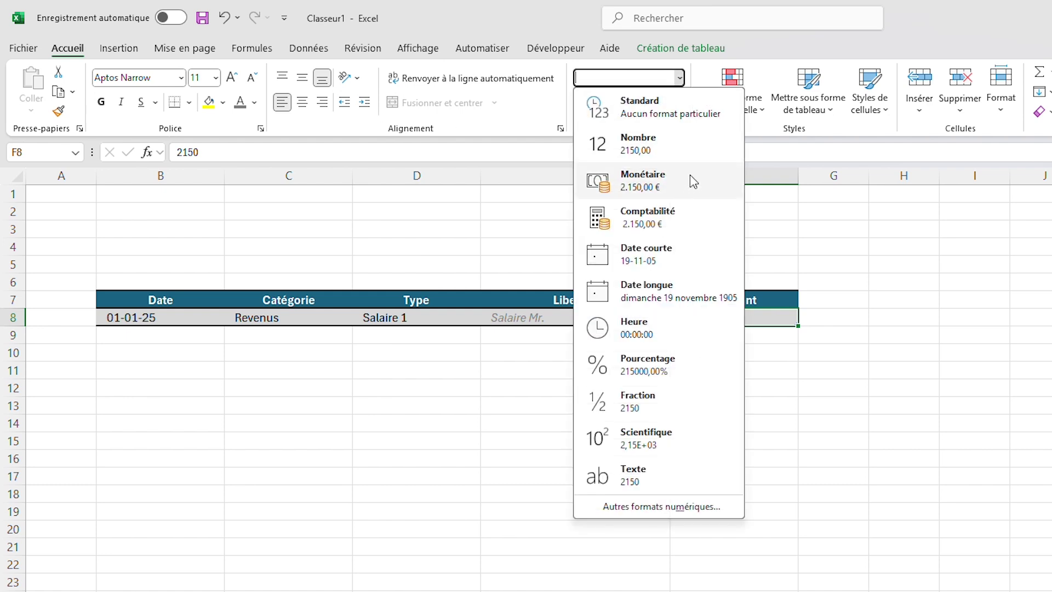
pyautogui.click(694, 182)
pyautogui.click(700, 217)
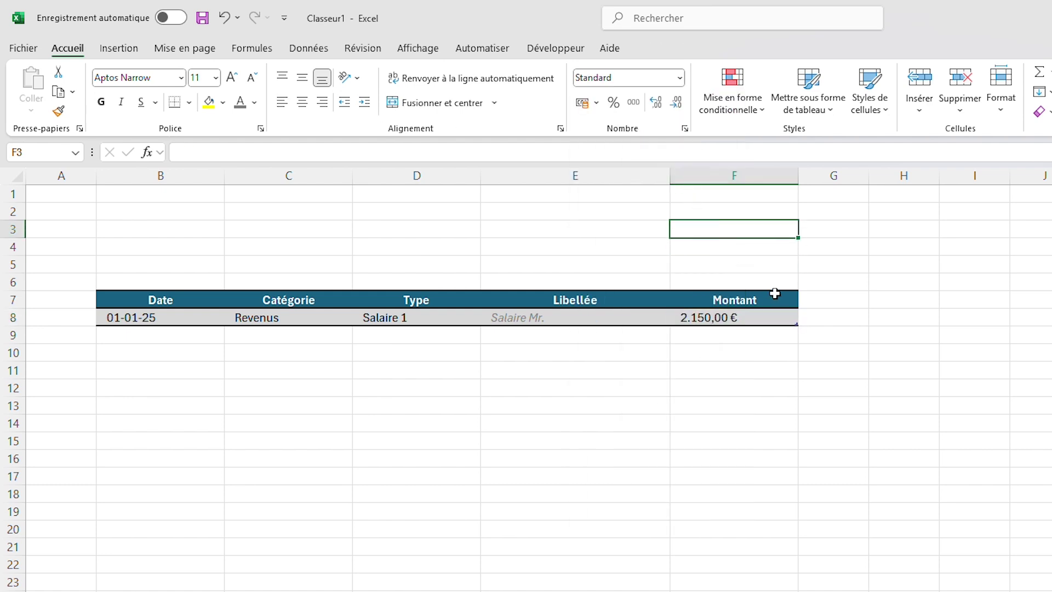
pyautogui.click(774, 290)
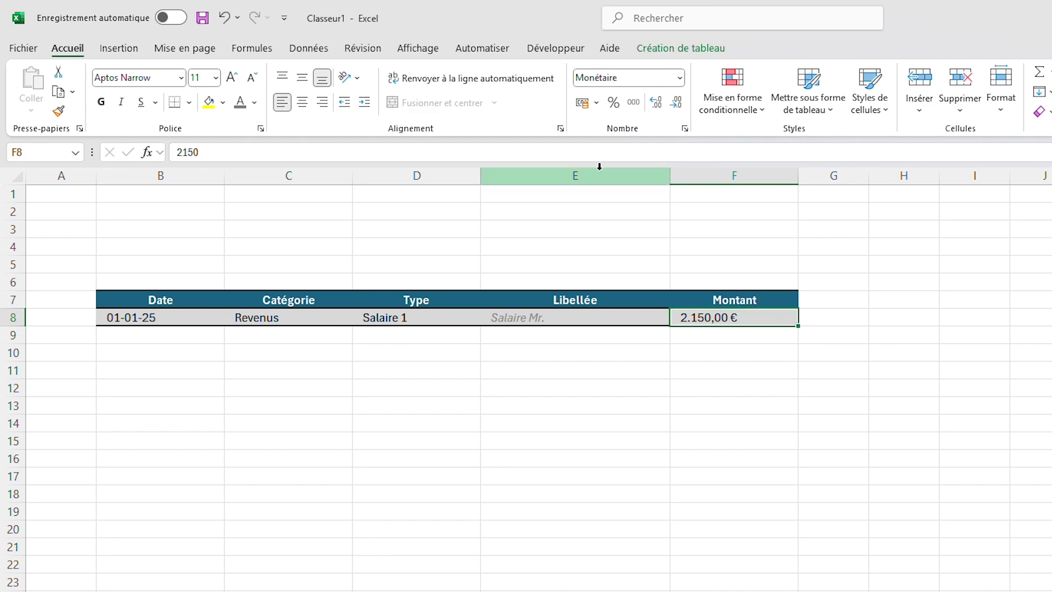
pyautogui.click(680, 77)
pyautogui.click(681, 186)
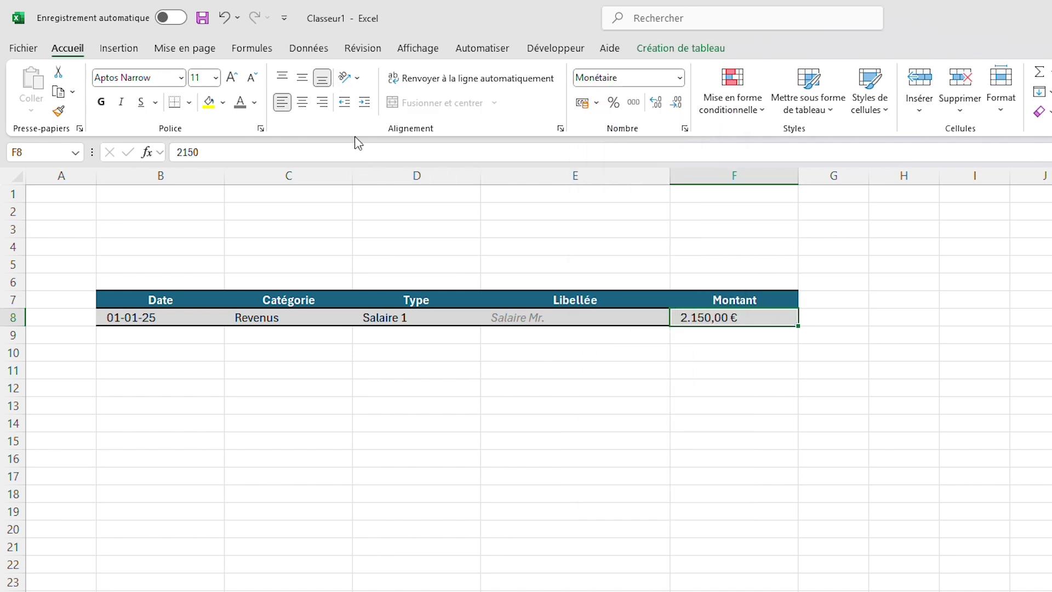
# Make the Montant value in F8 bold with a dark green font colour.
pyautogui.click(254, 102)
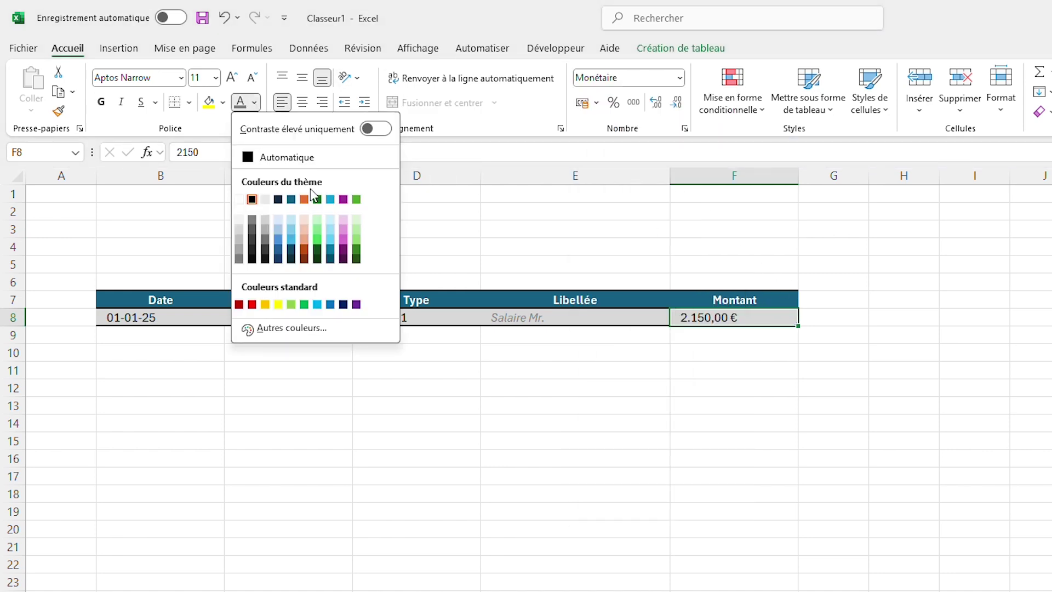
pyautogui.click(356, 253)
pyautogui.click(104, 106)
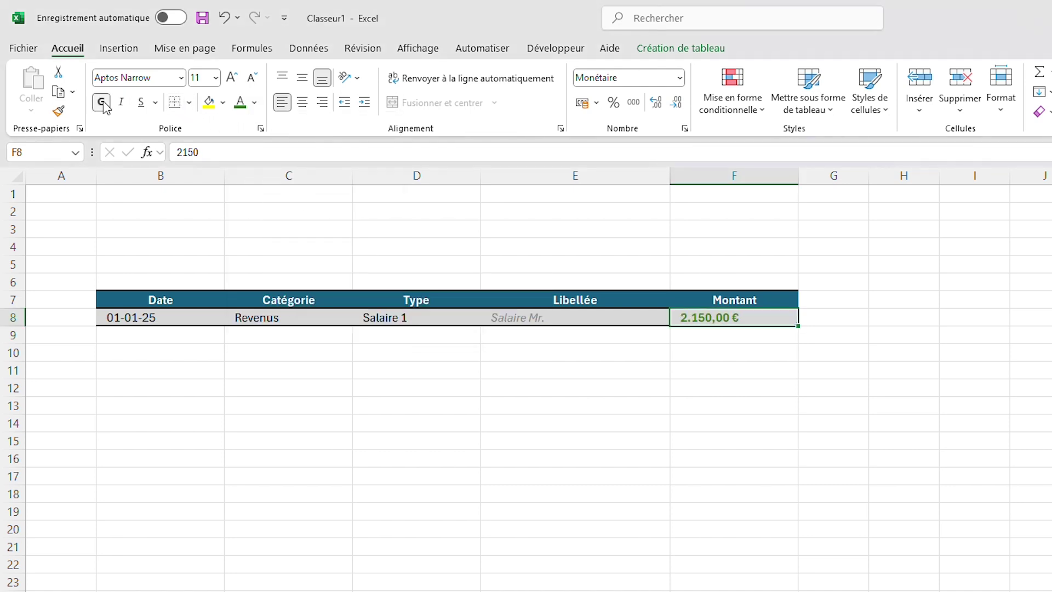
pyautogui.click(708, 269)
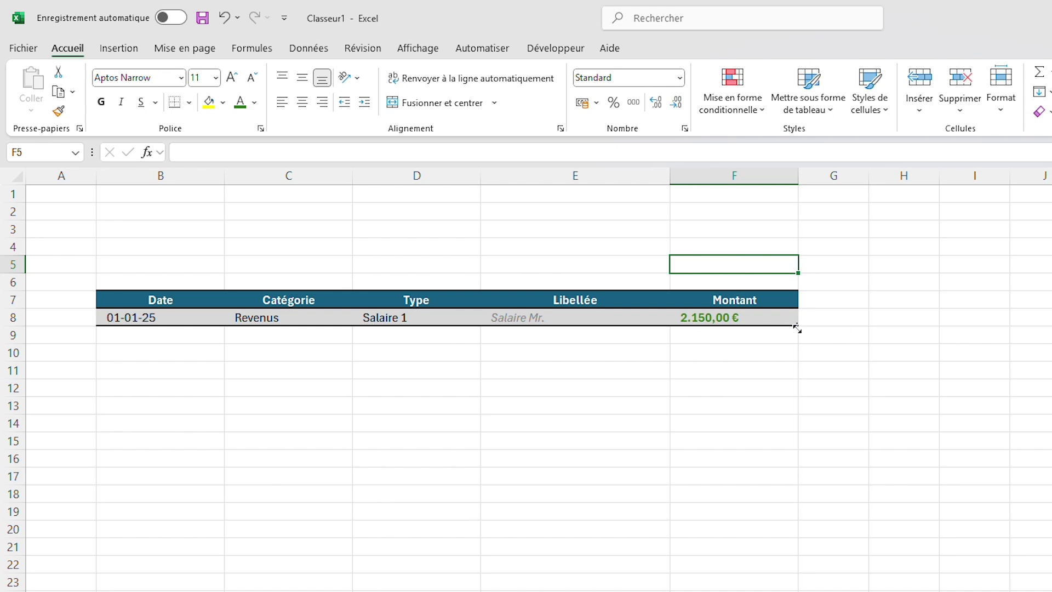
# Extend the transactions table down to row 17.
pyautogui.moveTo(798, 328); pyautogui.dragTo(775, 483)
pyautogui.click(789, 589)
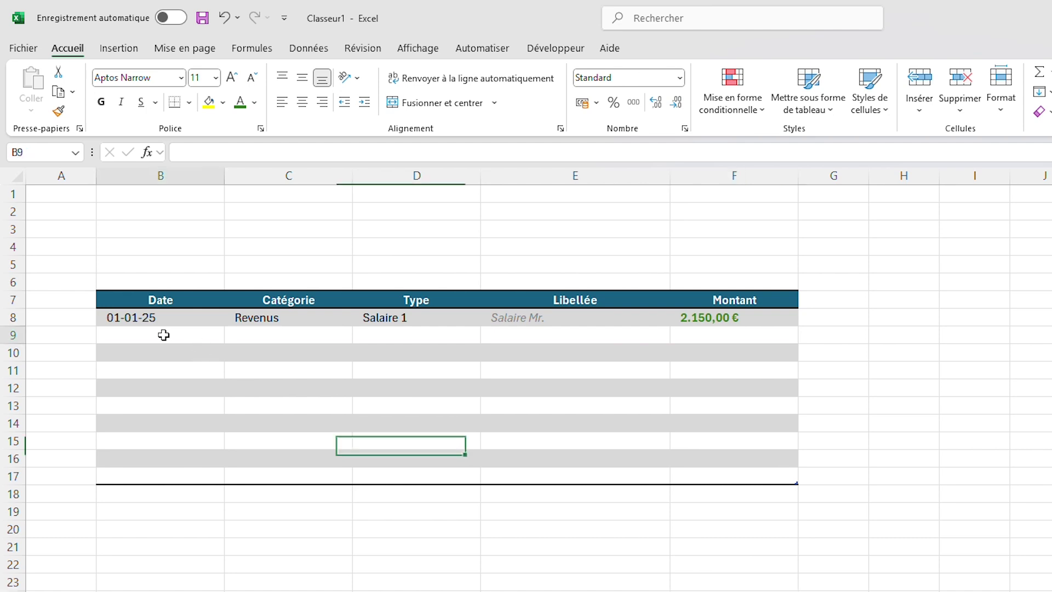
pyautogui.moveTo(162, 336); pyautogui.dragTo(226, 464)
pyautogui.click(274, 590)
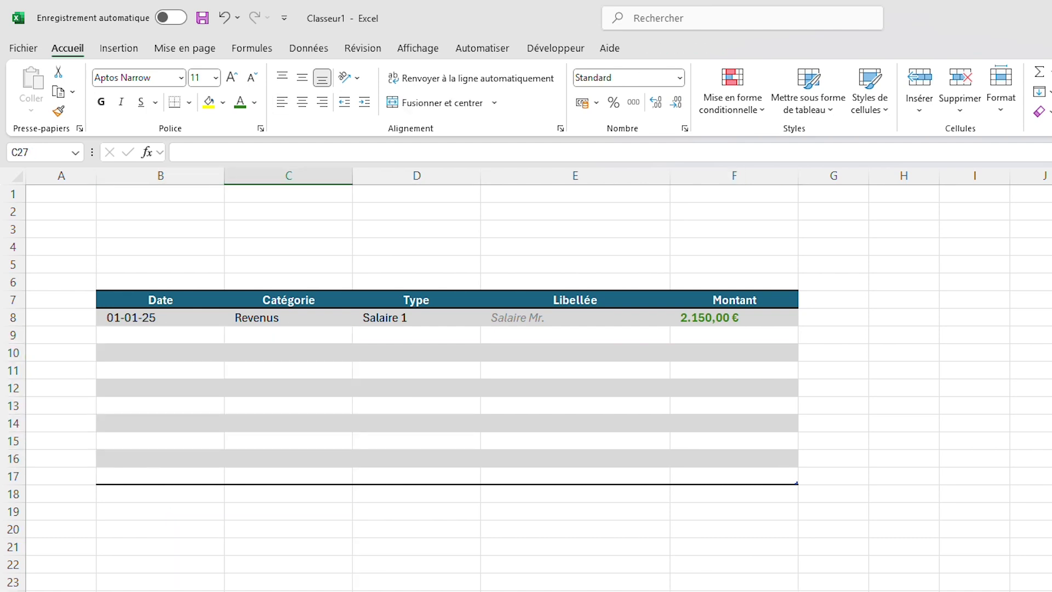
# Copy the whole transactions table B7:F17 and paste the copy starting at B19.
pyautogui.moveTo(159, 300); pyautogui.dragTo(723, 471)
pyautogui.hotkey('ctrl', 'c')
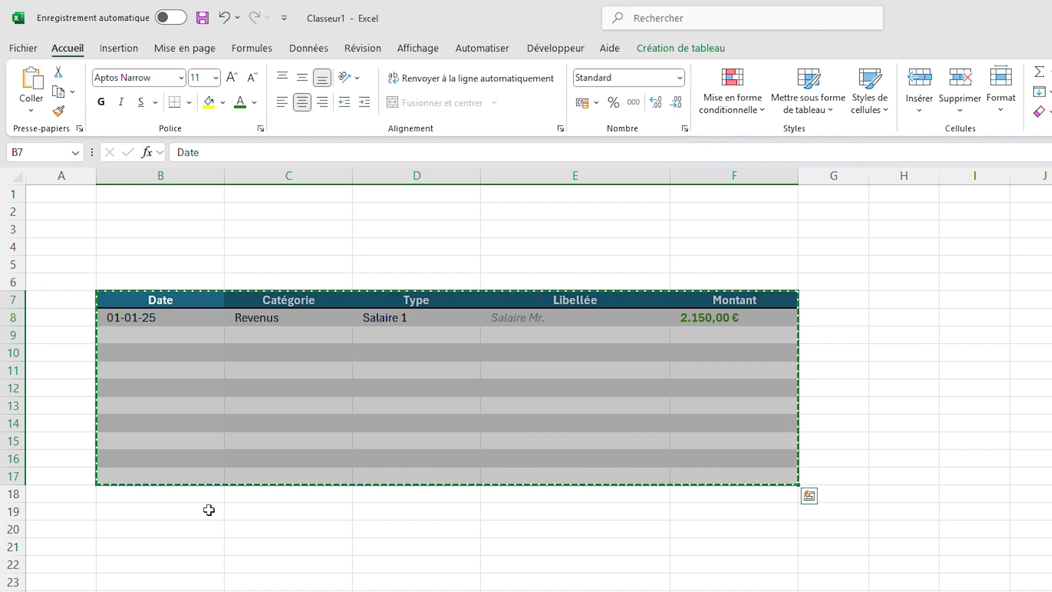
pyautogui.click(140, 513)
pyautogui.hotkey('ctrl', 'v')
pyautogui.click(1030, 404)
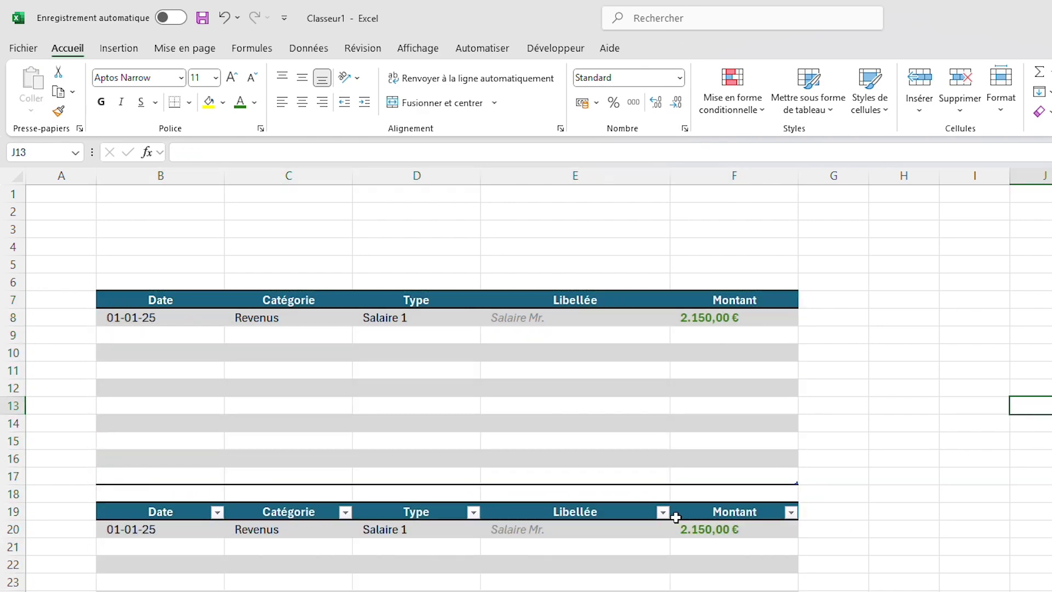
# Turn off the filter buttons in the header row of the copied table.
pyautogui.click(701, 512)
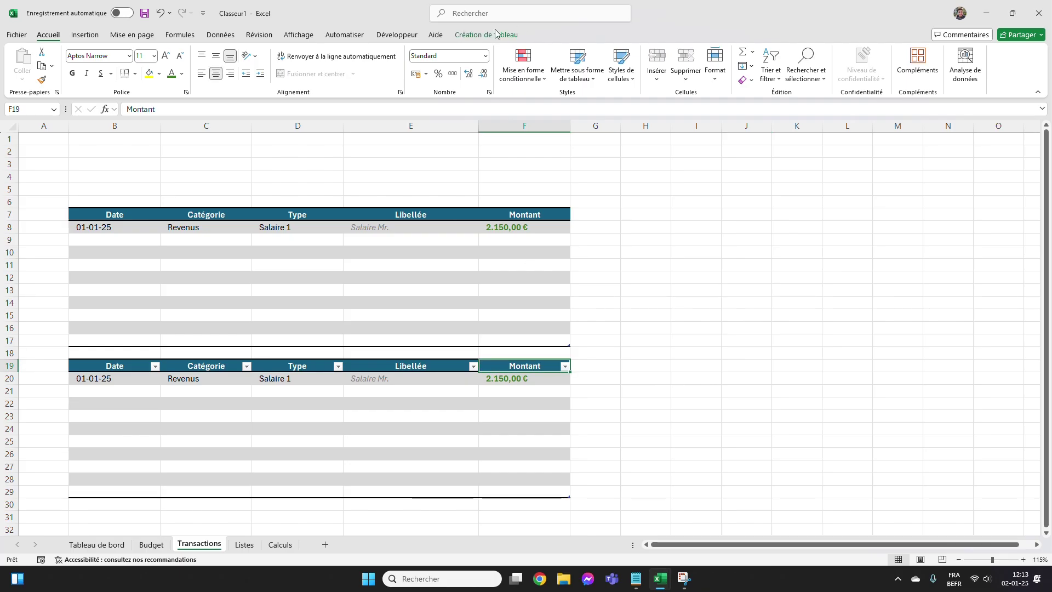
pyautogui.click(462, 39)
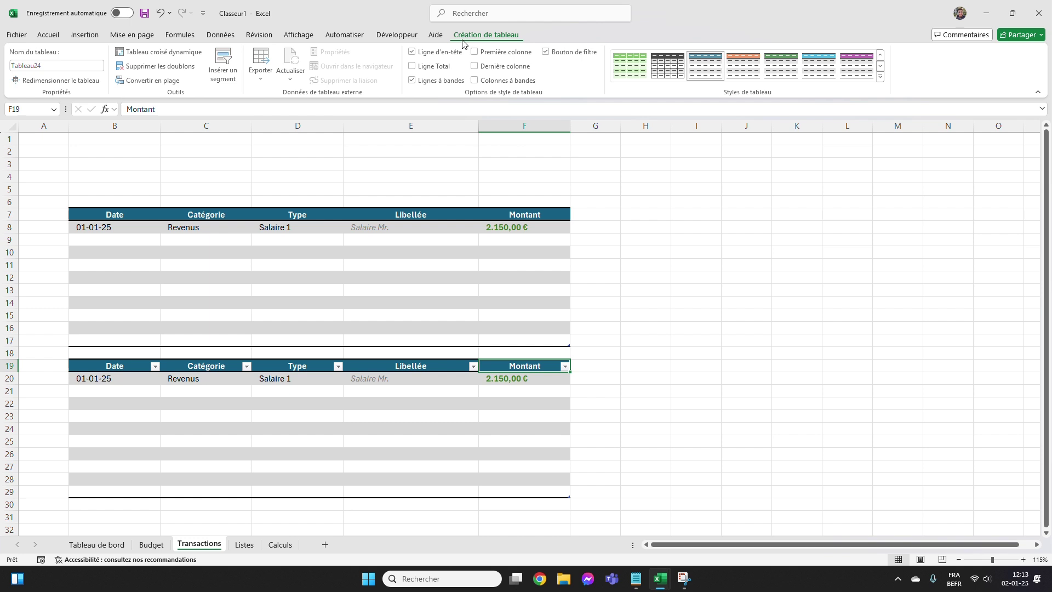
pyautogui.click(566, 55)
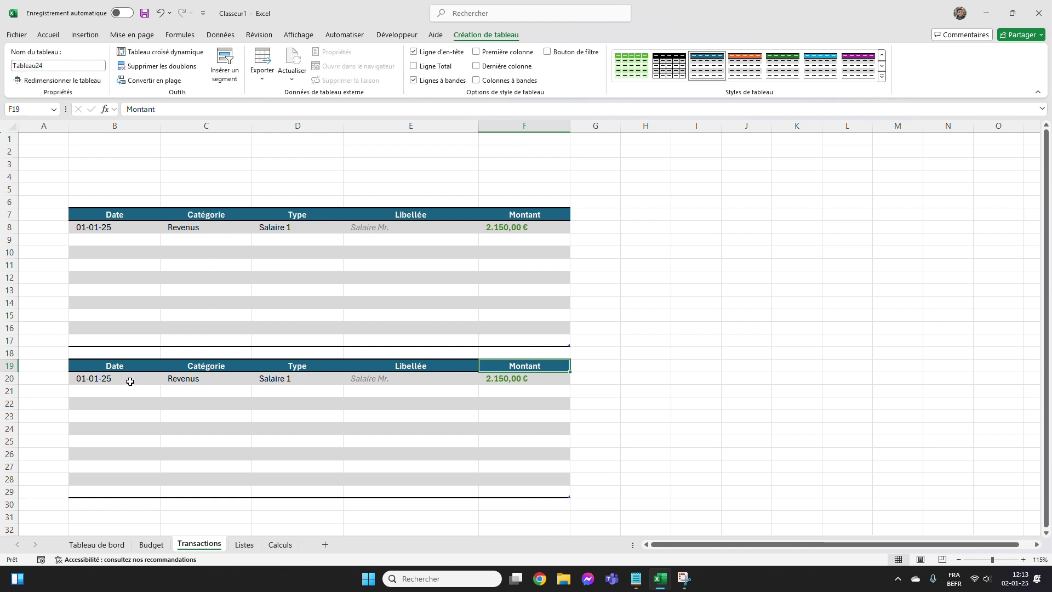
# Change the validation list source of the copied table's Catégorie cells C20:C29 to Economies.
pyautogui.click(230, 378)
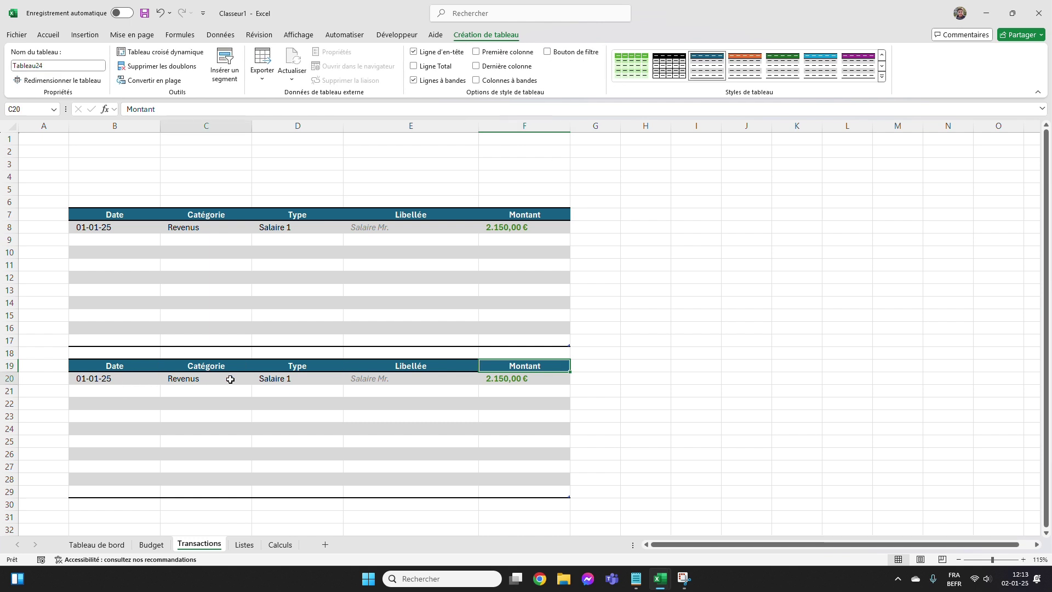
pyautogui.click(229, 361)
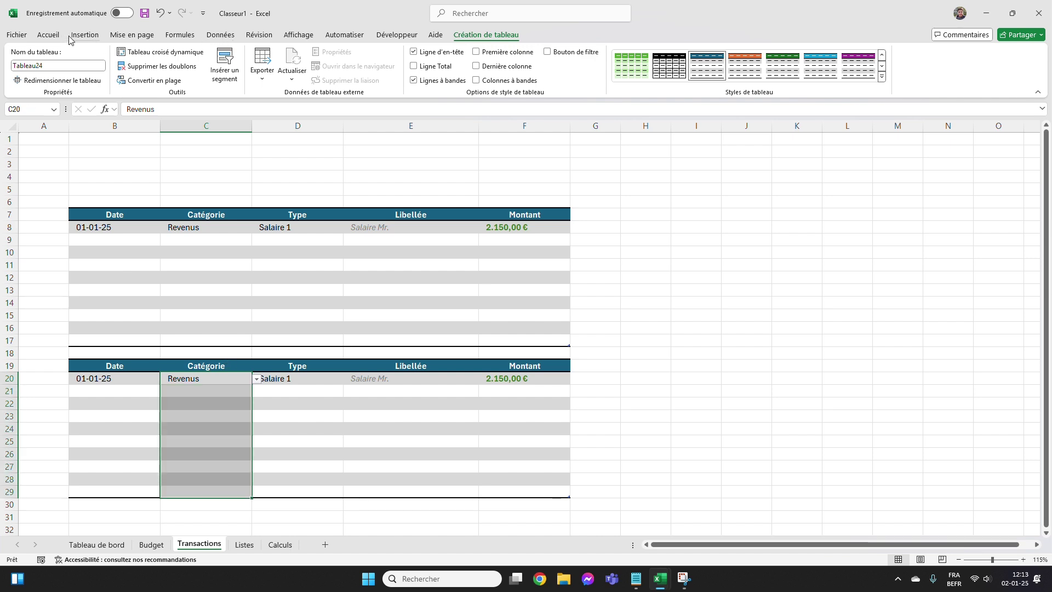
pyautogui.click(48, 35)
pyautogui.click(180, 35)
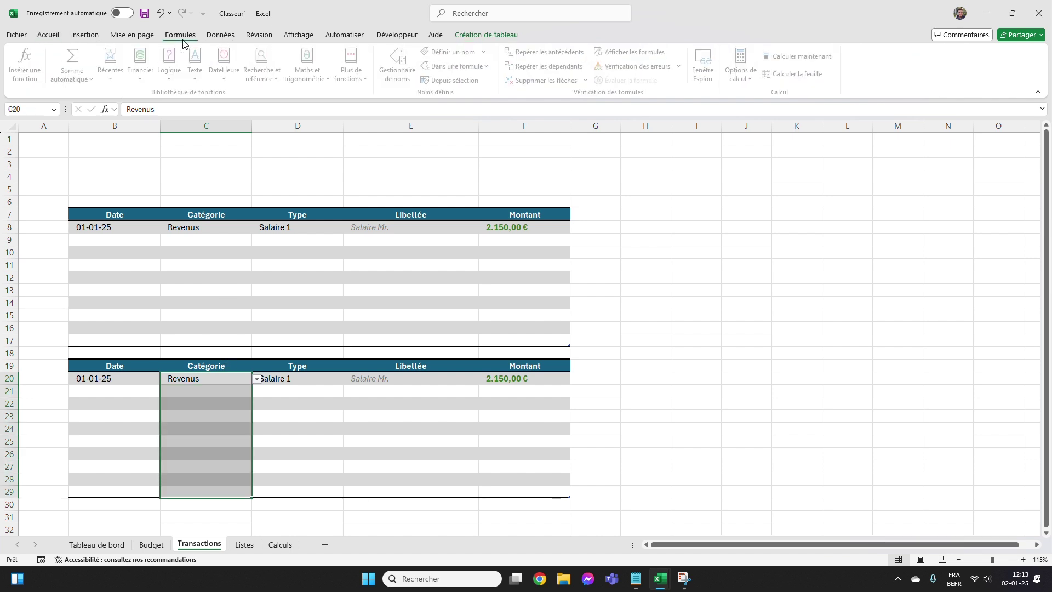
pyautogui.click(221, 35)
pyautogui.click(693, 80)
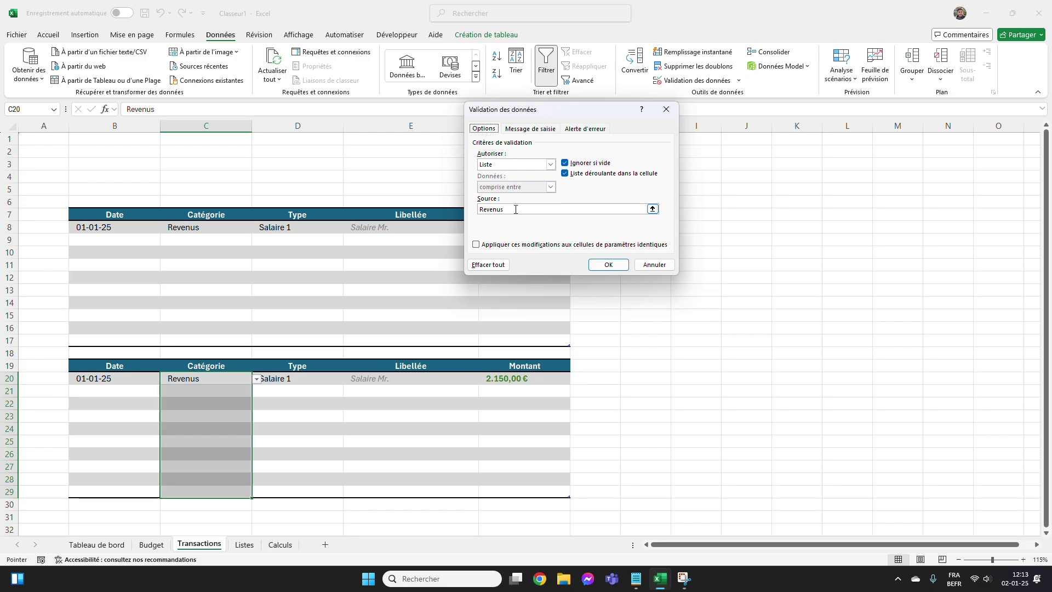
pyautogui.moveTo(516, 210); pyautogui.dragTo(477, 211)
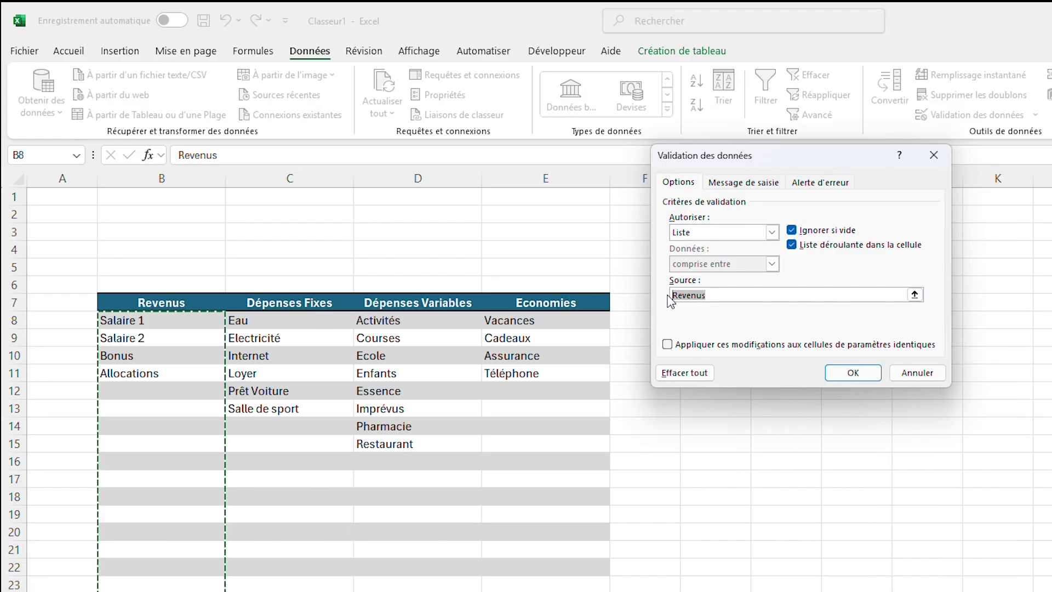
pyautogui.write('=')
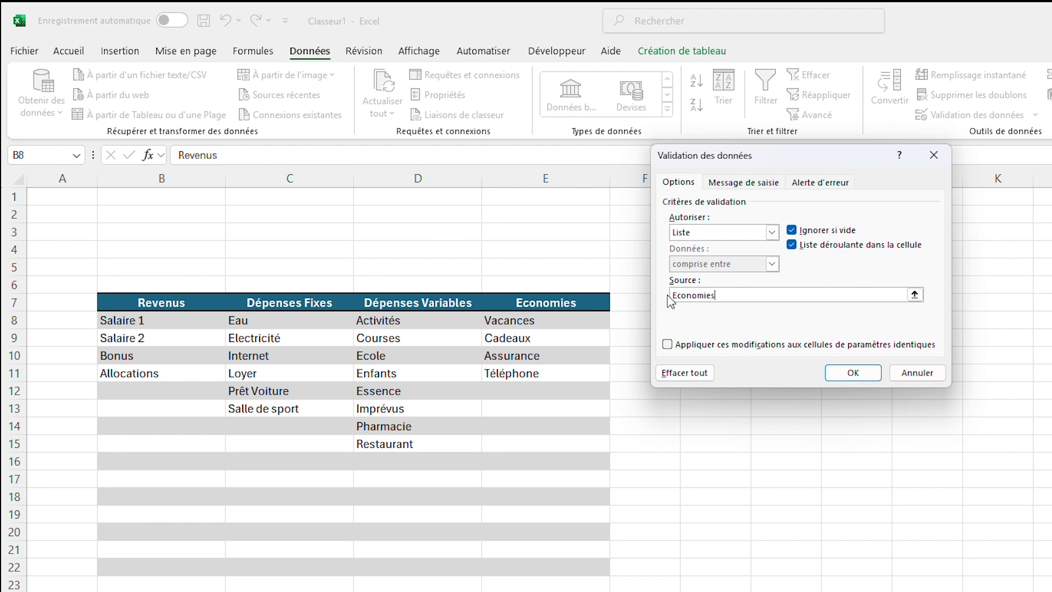
pyautogui.press('Return')
# Set the category in C20 of the copied table to Economies.
pyautogui.click(422, 561)
pyautogui.click(317, 540)
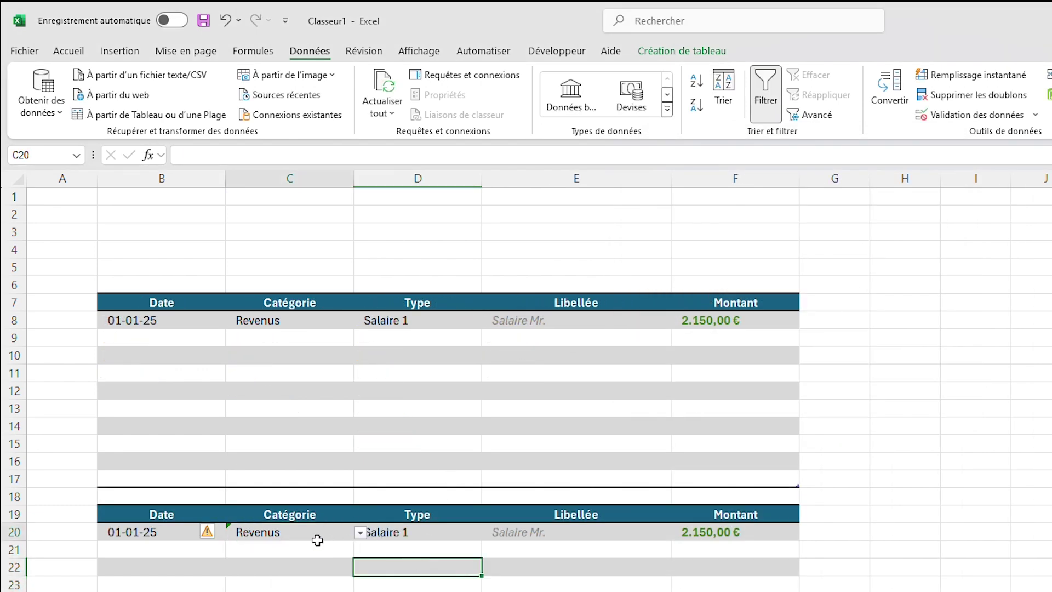
pyautogui.click(361, 533)
pyautogui.click(322, 547)
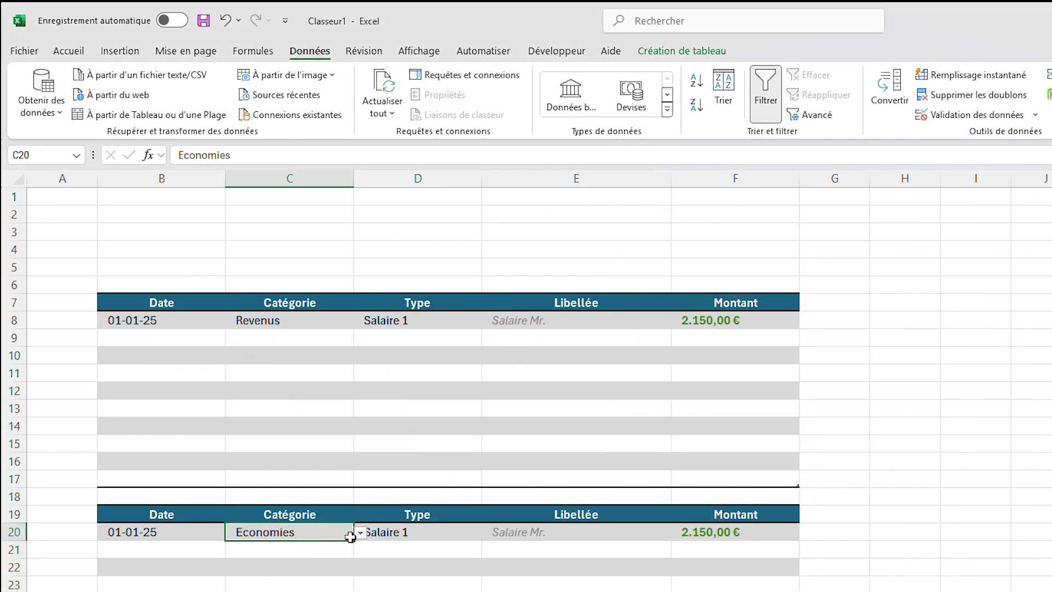
pyautogui.click(336, 549)
pyautogui.click(357, 551)
pyautogui.click(357, 551)
pyautogui.press('Tab')
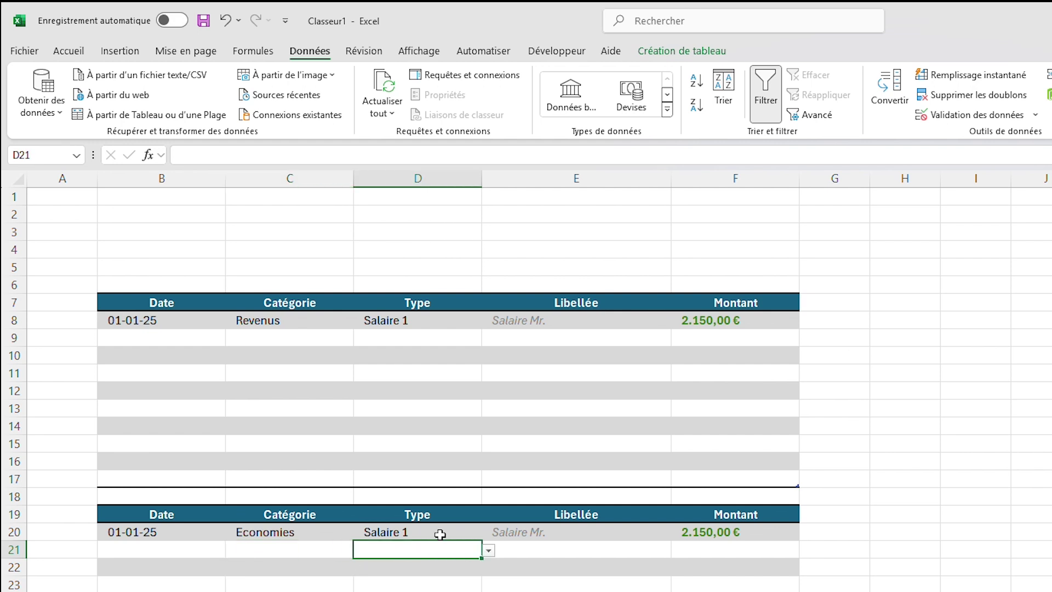
# Change the validation list source of the copied table's Type column cells to =Economies.
pyautogui.click(442, 532)
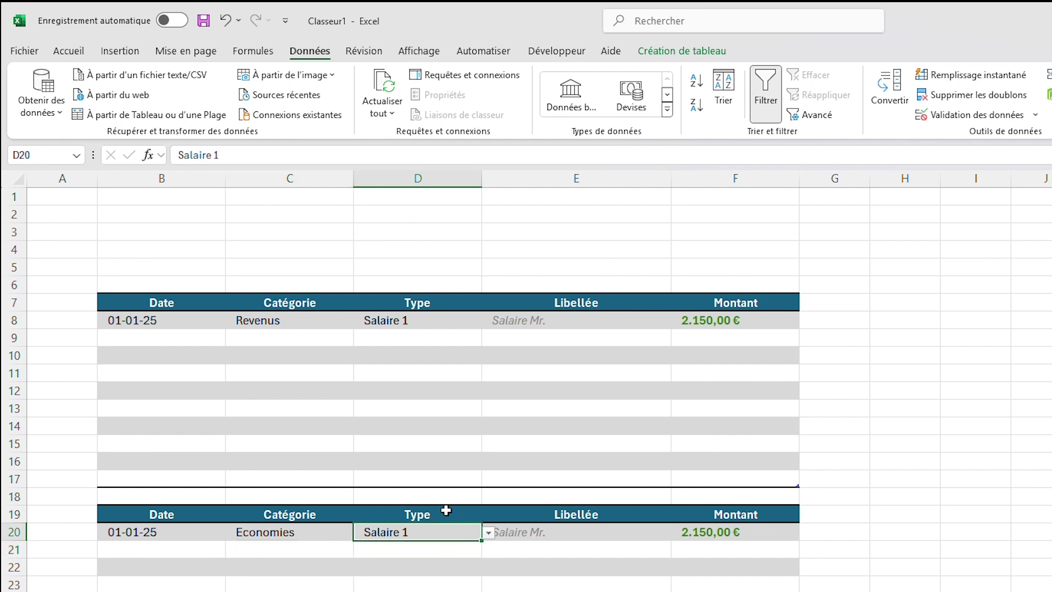
pyautogui.click(446, 506)
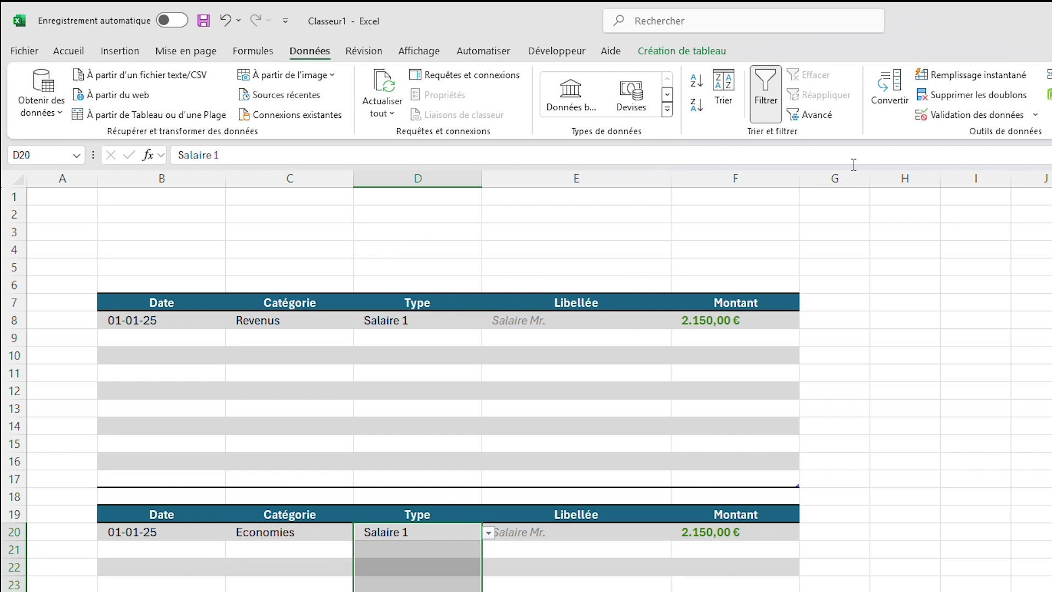
pyautogui.click(978, 114)
pyautogui.click(733, 295)
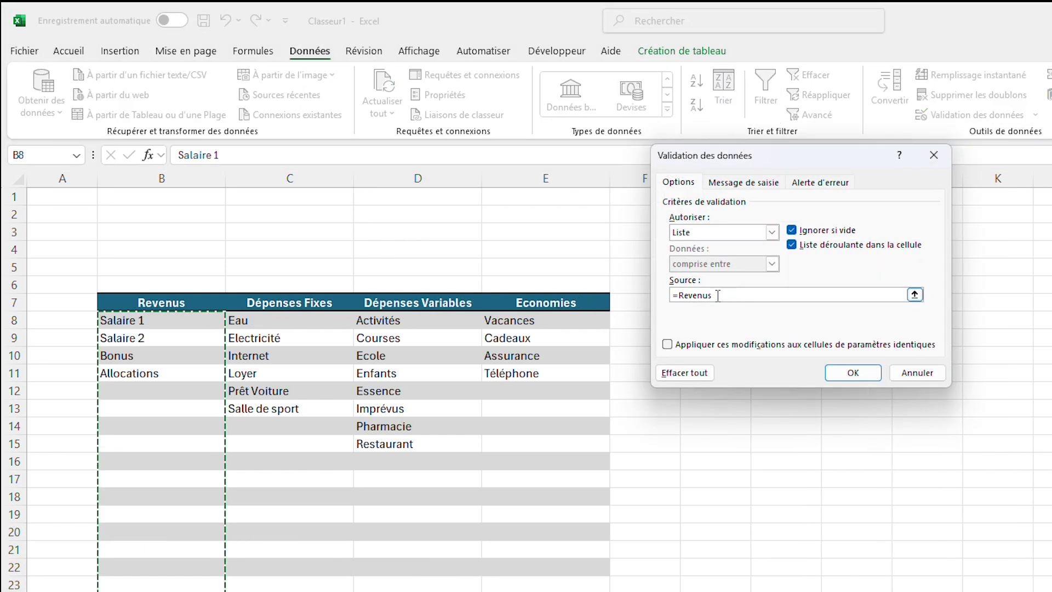
pyautogui.moveTo(715, 295); pyautogui.dragTo(679, 297)
pyautogui.write('Ec')
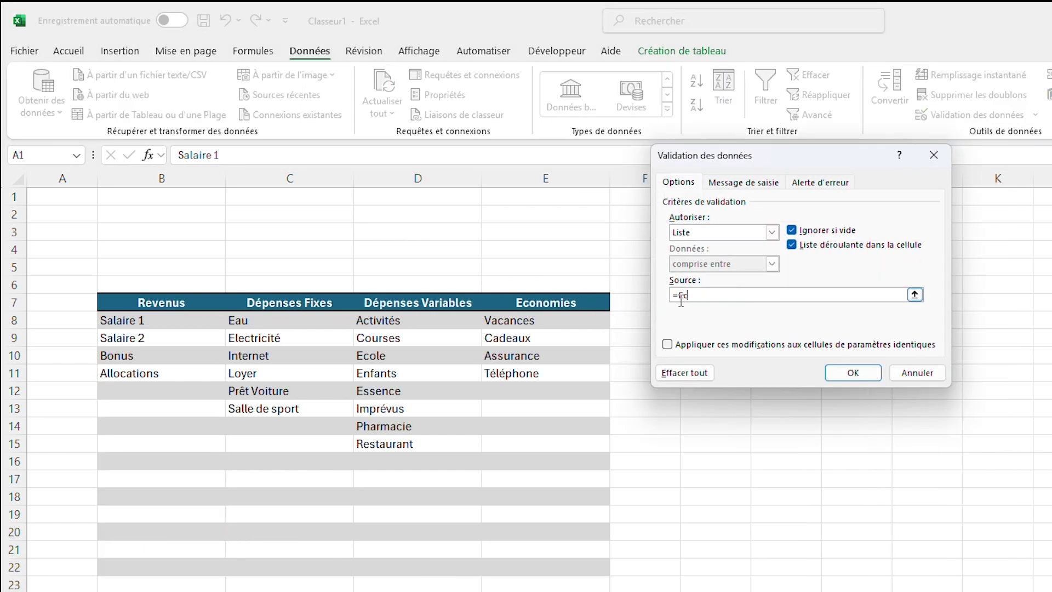
pyautogui.write('onomies')
pyautogui.press('Return')
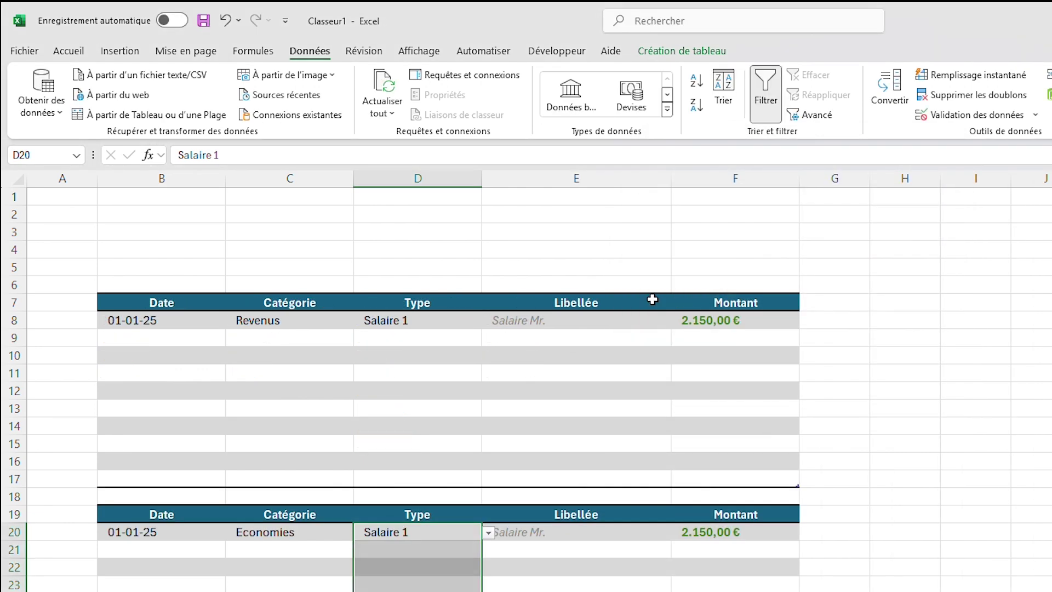
# In row 20, set the Type to Vacances and the Libellée to Assurance Voiture (1/6).
pyautogui.click(489, 533)
pyautogui.click(441, 548)
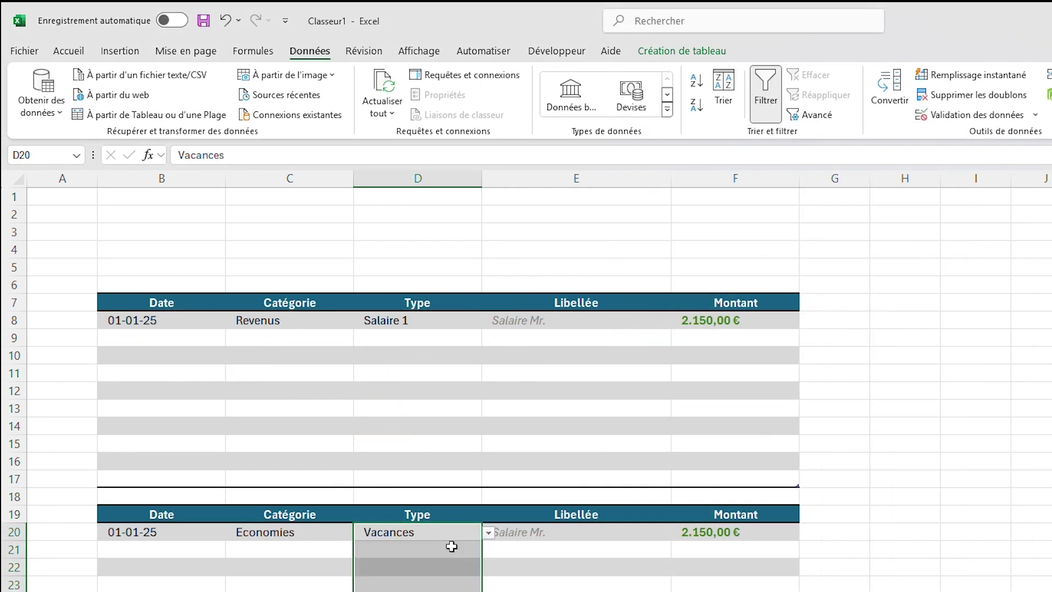
pyautogui.click(536, 550)
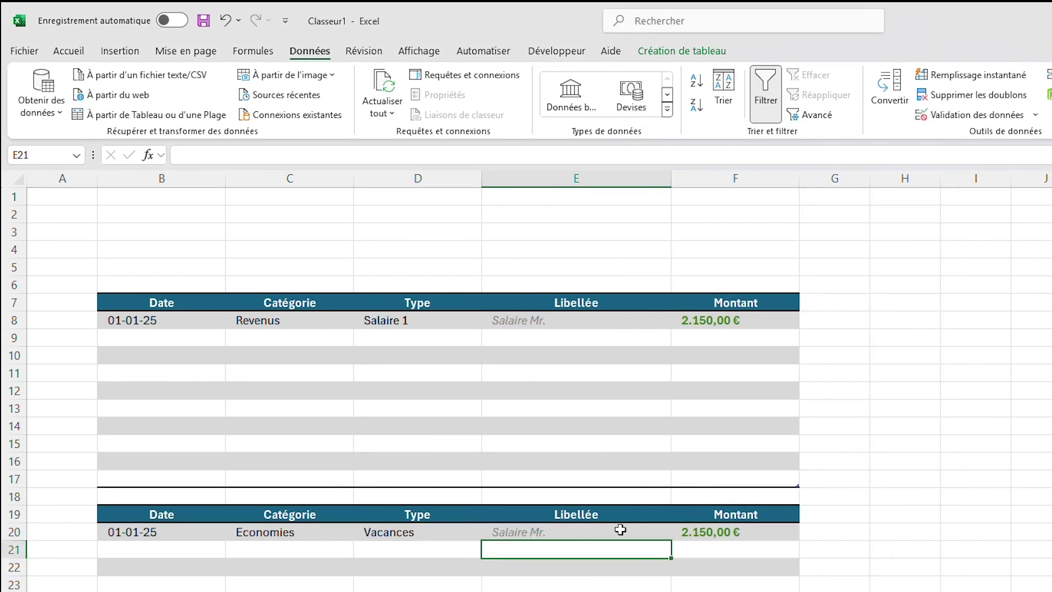
pyautogui.click(619, 533)
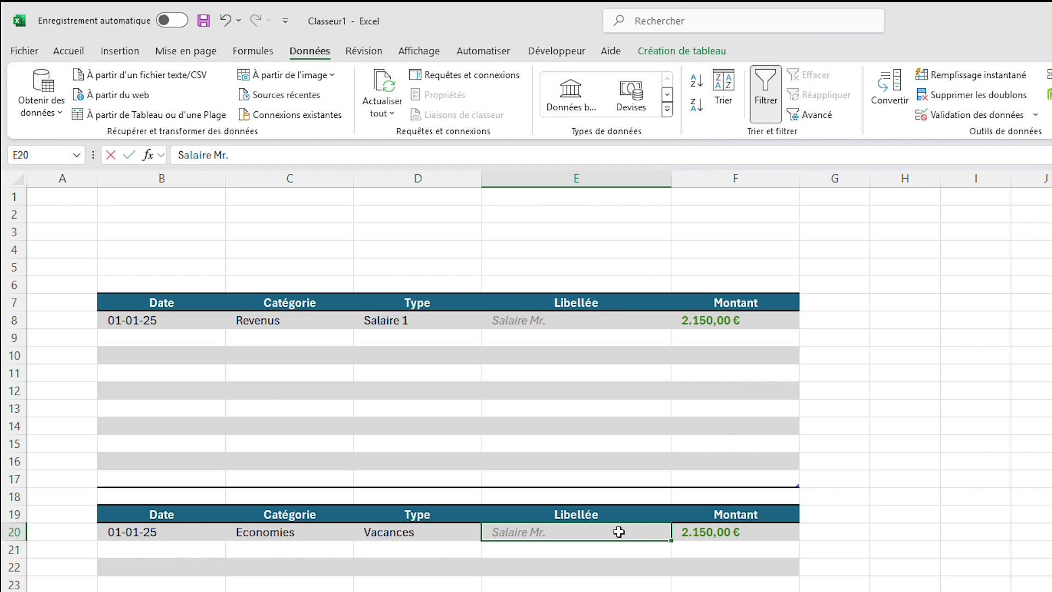
pyautogui.write('Assurance Voiture (1/6')
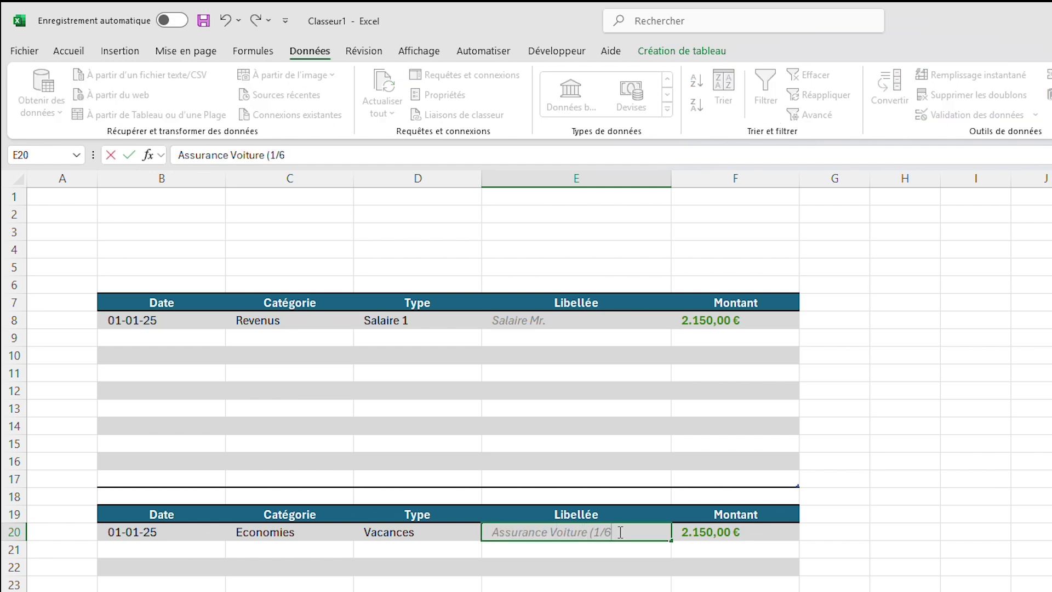
pyautogui.press('Return')
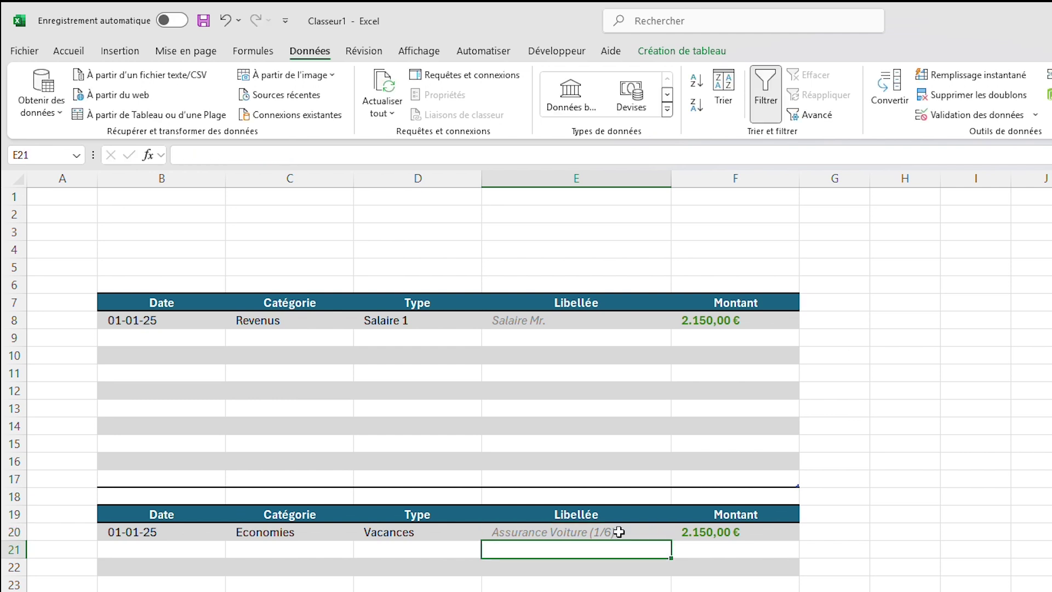
pyautogui.click(622, 532)
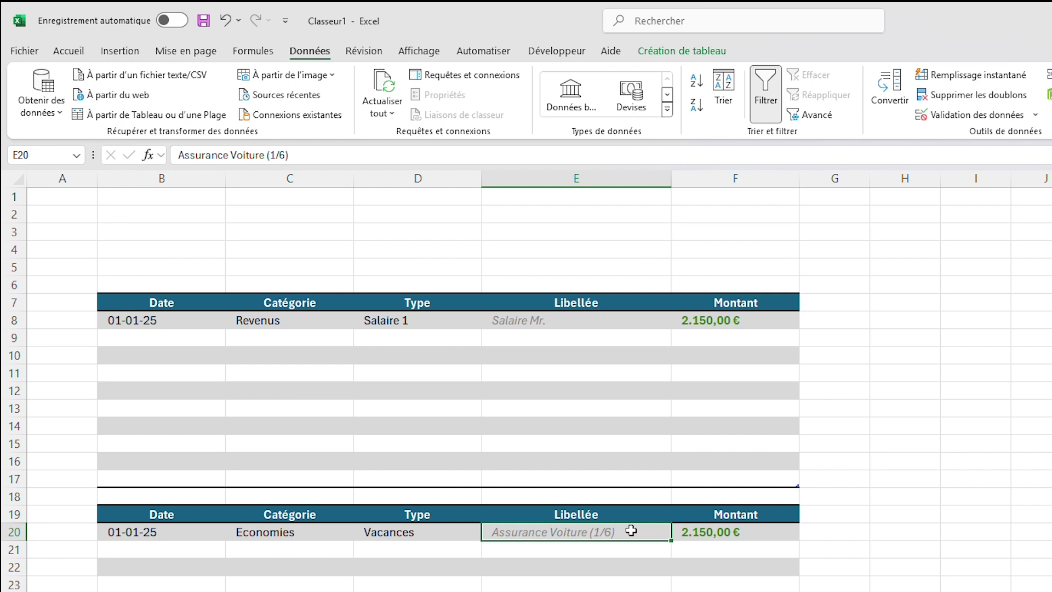
# Set the Montant in F20 of the savings table to 70,00 €.
pyautogui.click(710, 530)
pyautogui.doubleClick(711, 530)
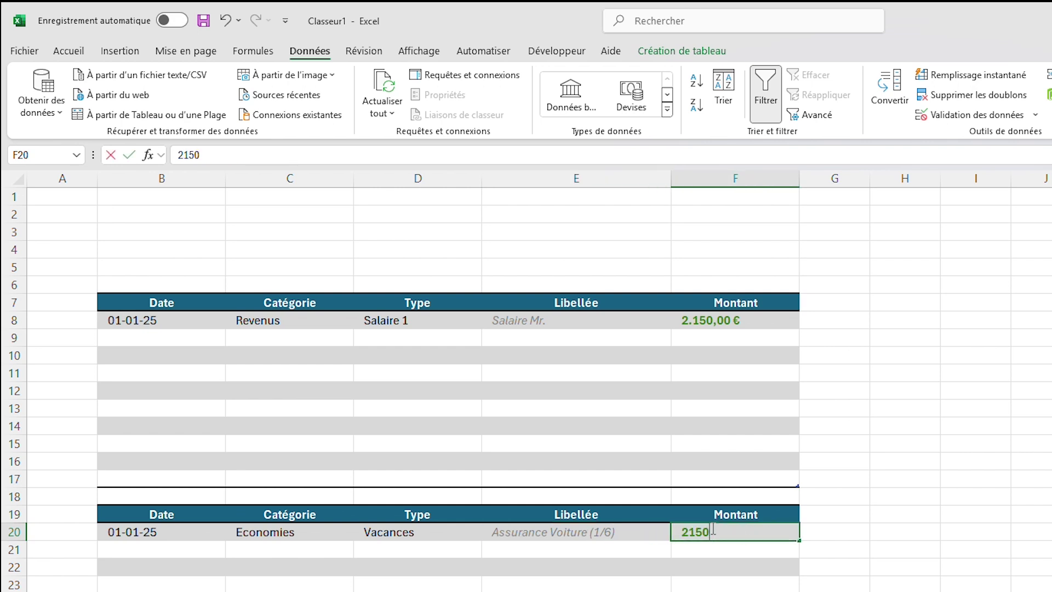
pyautogui.write('70,00 €')
pyautogui.press('Return')
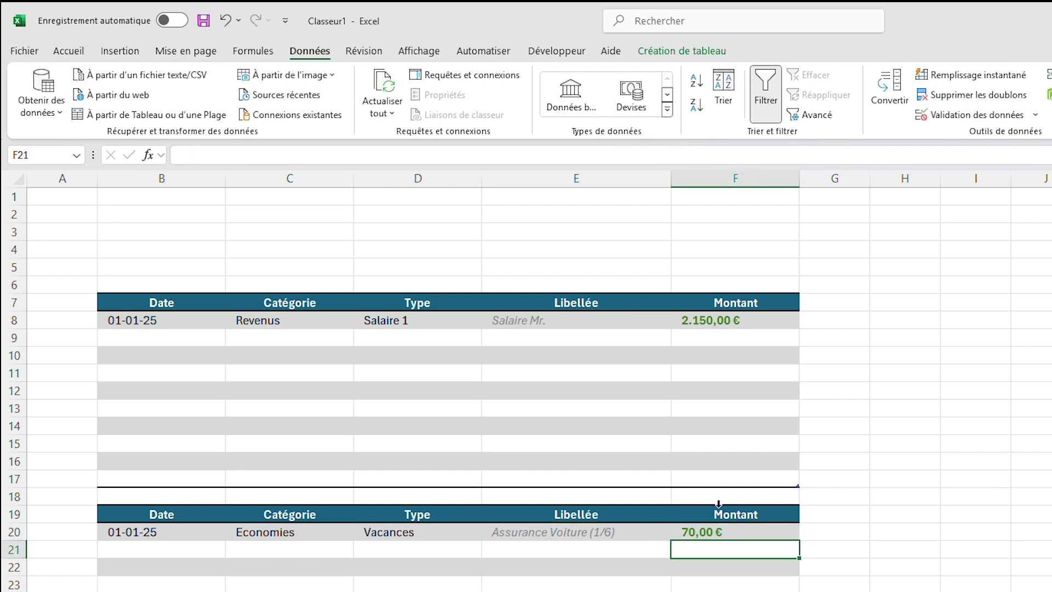
# Change the font colour of the savings table's Montant cells to the dark blue theme colour.
pyautogui.click(719, 507)
pyautogui.click(68, 51)
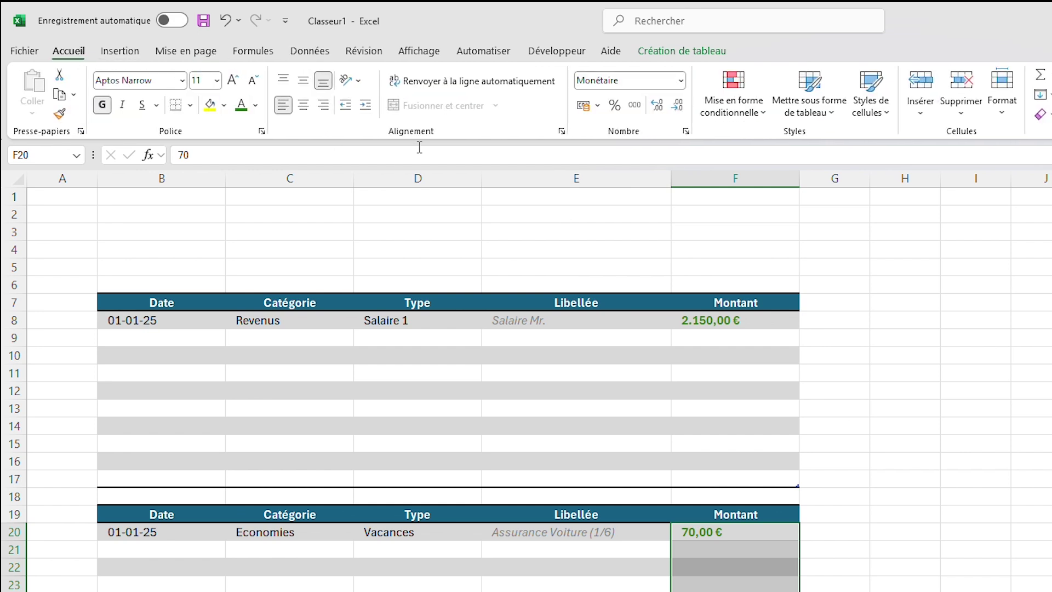
pyautogui.click(255, 105)
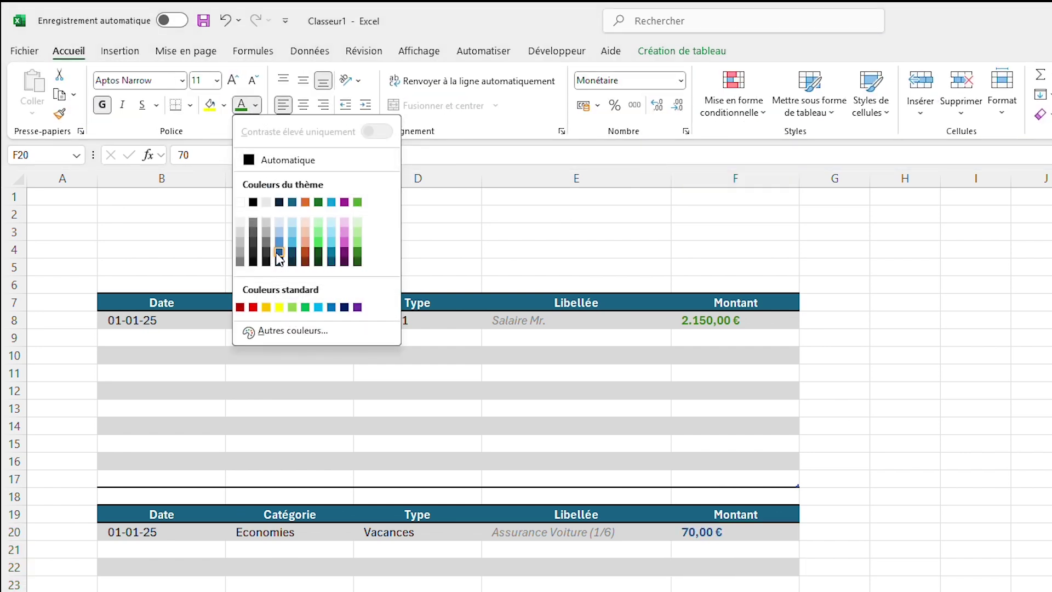
pyautogui.click(279, 258)
pyautogui.moveTo(904, 391); pyautogui.dragTo(904, 461)
pyautogui.click(1030, 408)
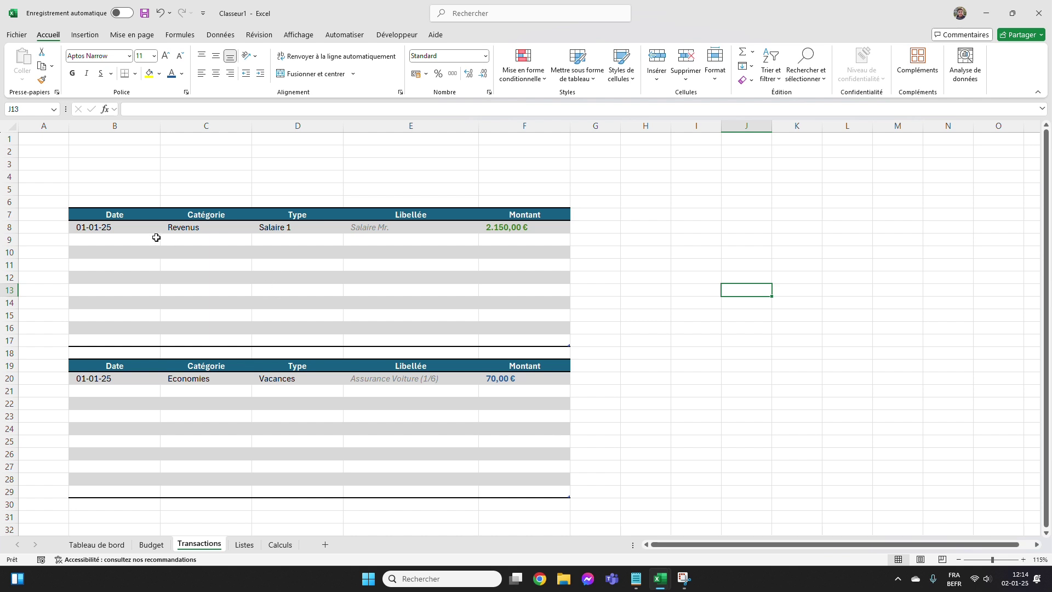
# Copy the revenue transactions table B7:F17 and paste the copy at H7.
pyautogui.moveTo(100, 213); pyautogui.dragTo(520, 340)
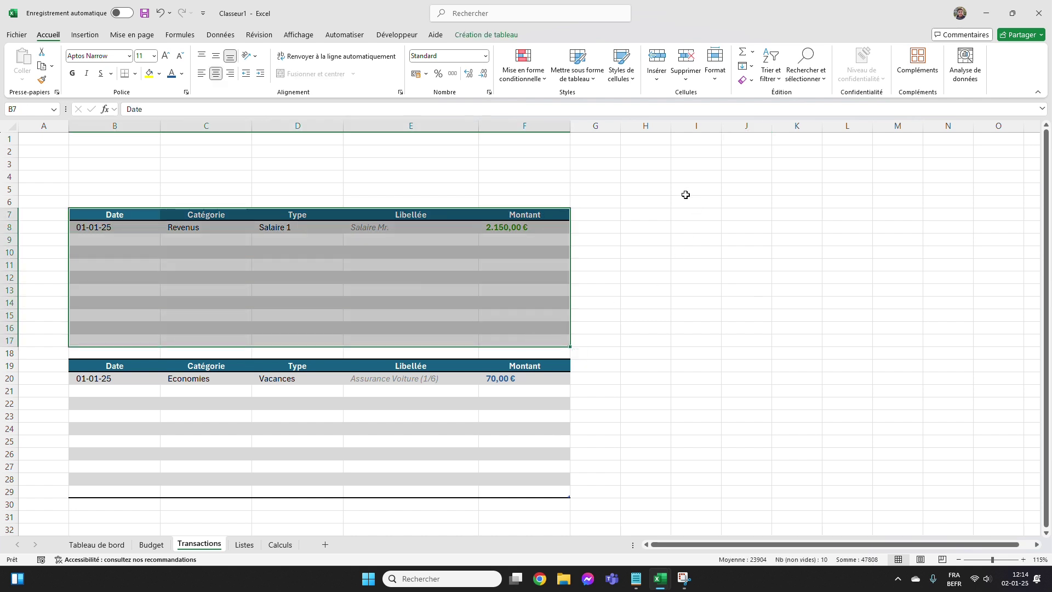
pyautogui.hotkey('ctrl', 'c')
pyautogui.click(638, 209)
pyautogui.hotkey('ctrl', 'v')
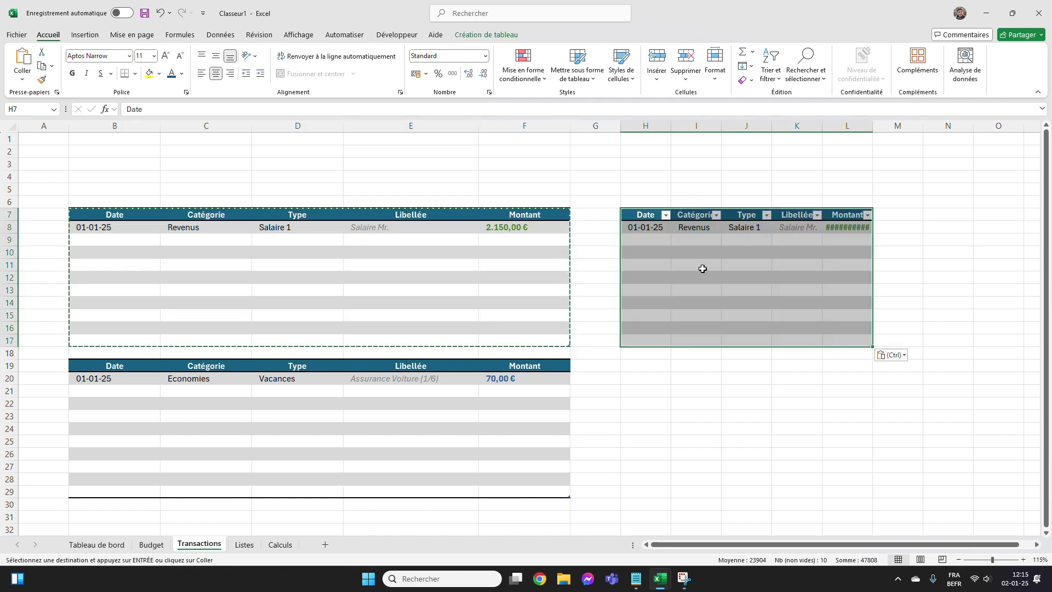
pyautogui.press('Escape')
pyautogui.click(667, 156)
# Widen columns H to L to a uniform width matching the first table's Date column.
pyautogui.moveTo(656, 126); pyautogui.dragTo(860, 129)
pyautogui.rightClick(860, 129)
pyautogui.click(910, 300)
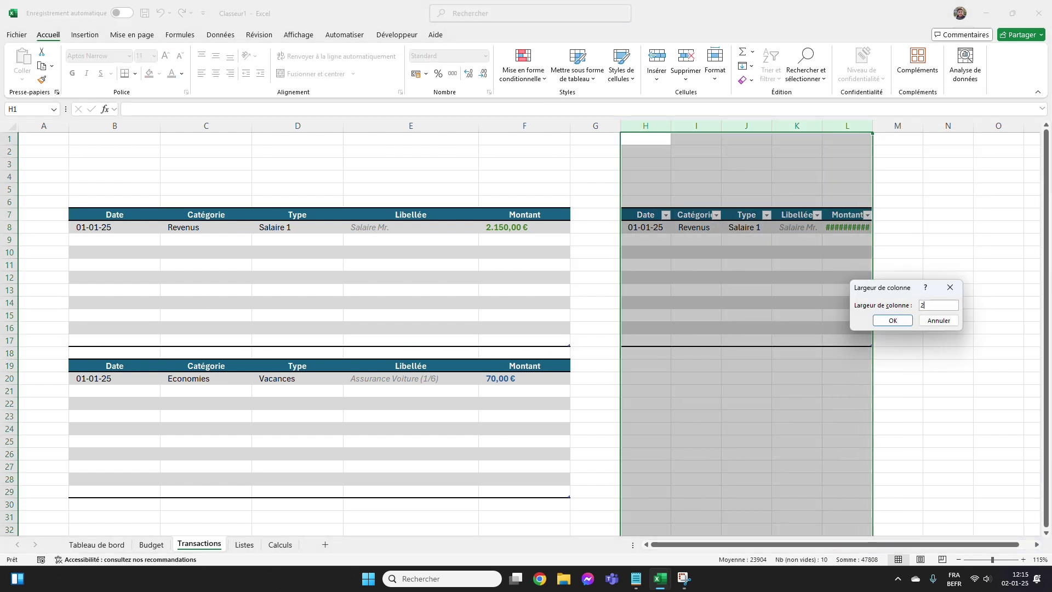
pyautogui.press('Return')
# Set the width of the new table's Libellée column K to 30.
pyautogui.click(955, 127)
pyautogui.rightClick(956, 130)
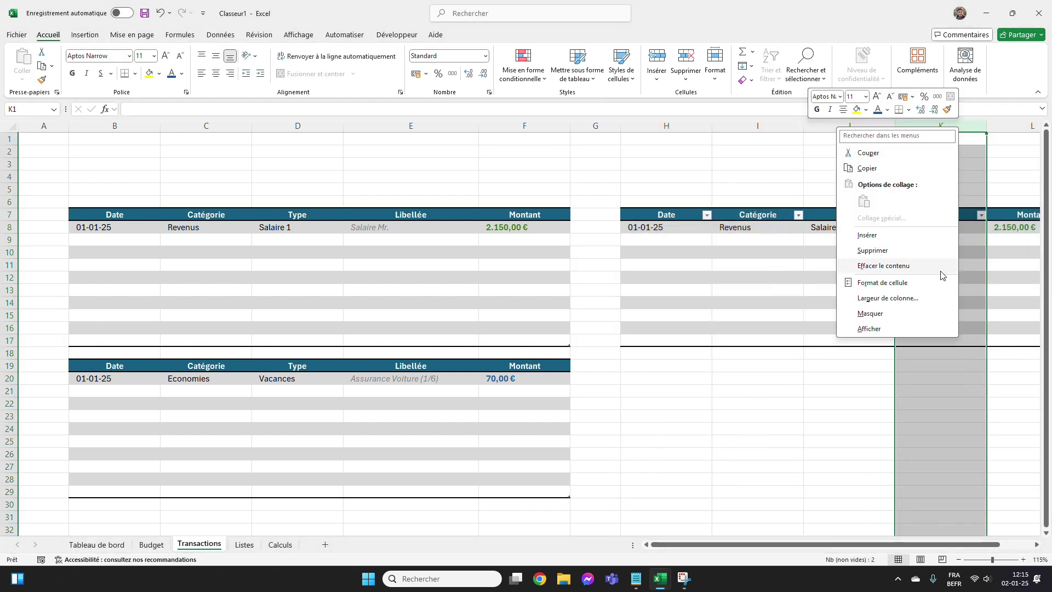
pyautogui.click(899, 297)
pyautogui.write('30')
pyautogui.click(875, 320)
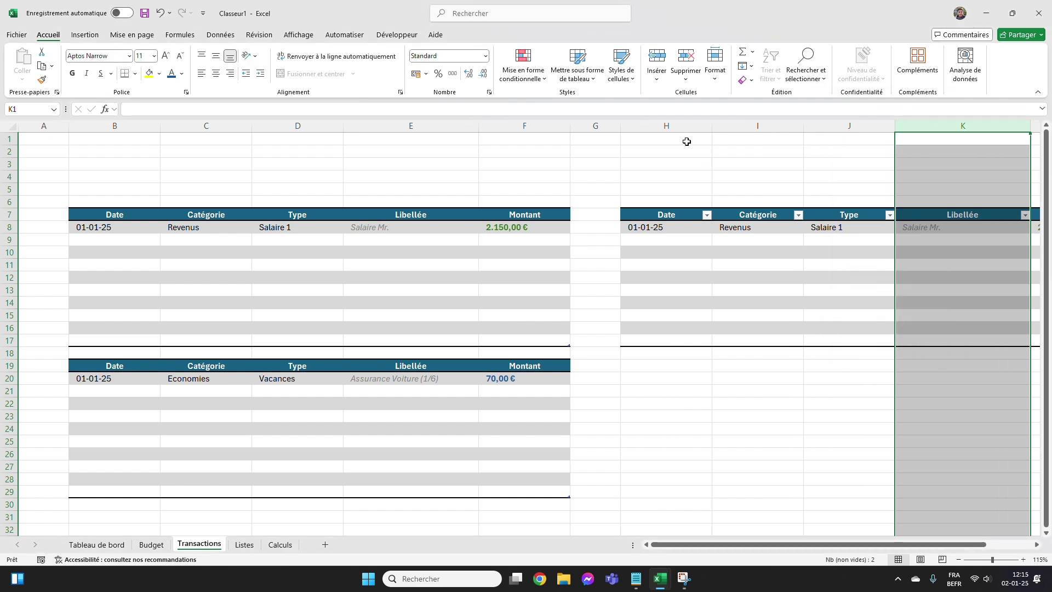
# Set the width of spacer columns A and G to 5.
pyautogui.keyDown('ctrl'); pyautogui.click(610, 126); pyautogui.keyUp('ctrl')
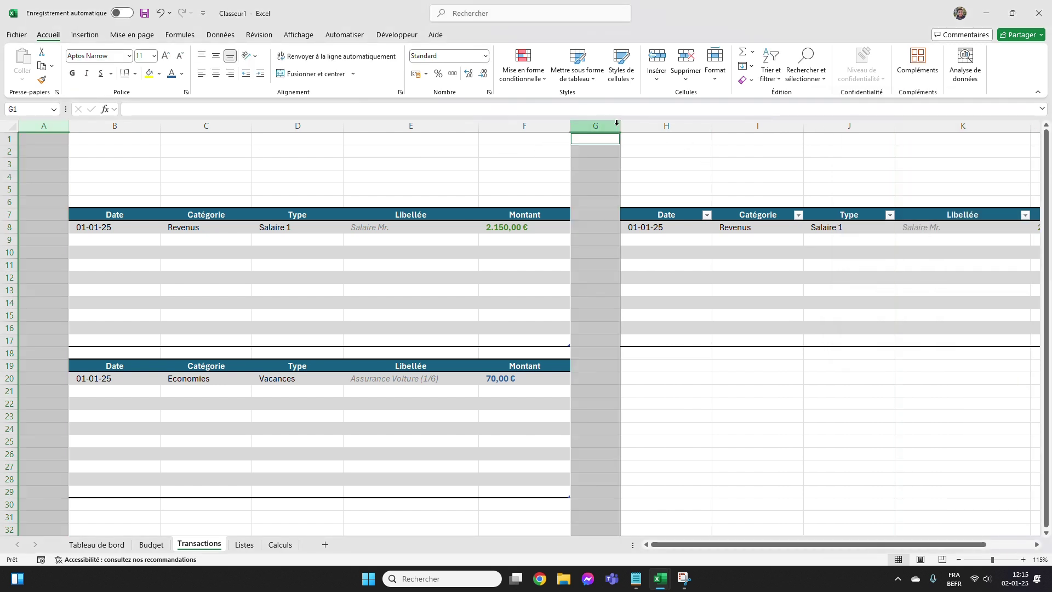
pyautogui.rightClick(610, 130)
pyautogui.click(658, 301)
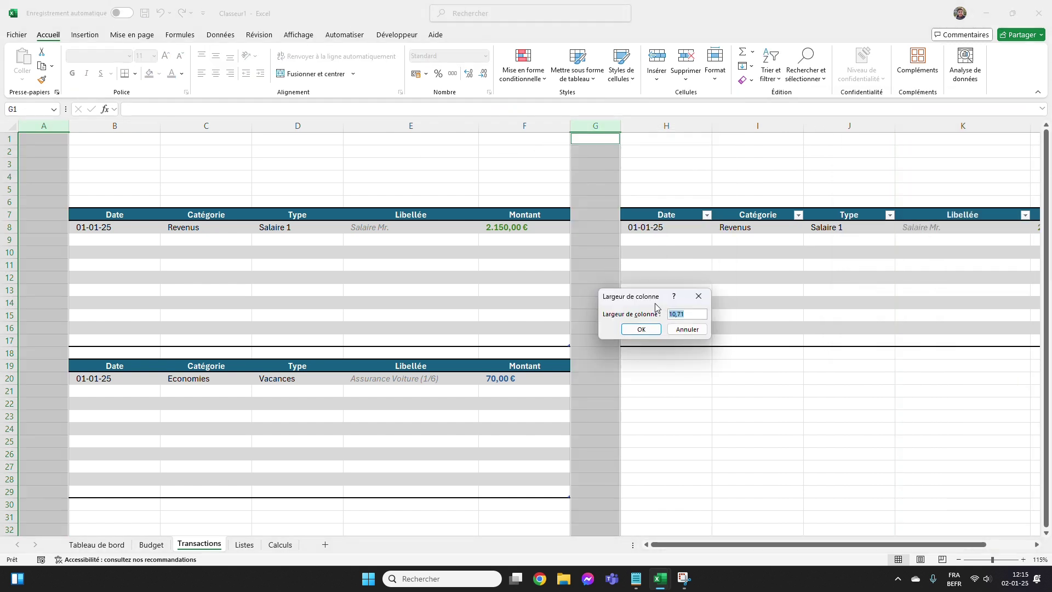
pyautogui.write('5')
pyautogui.press('Return')
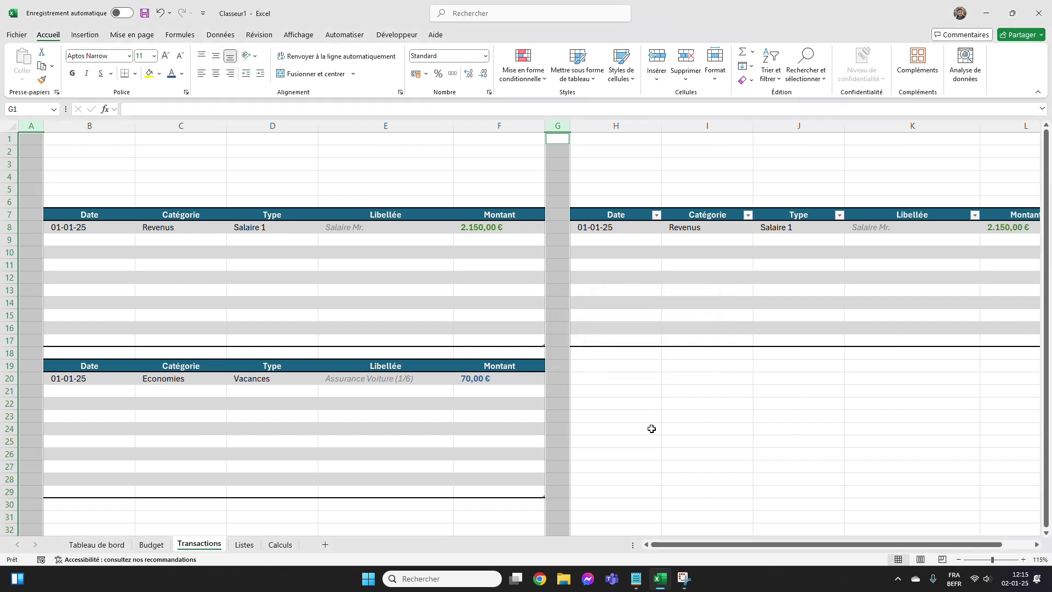
pyautogui.click(638, 163)
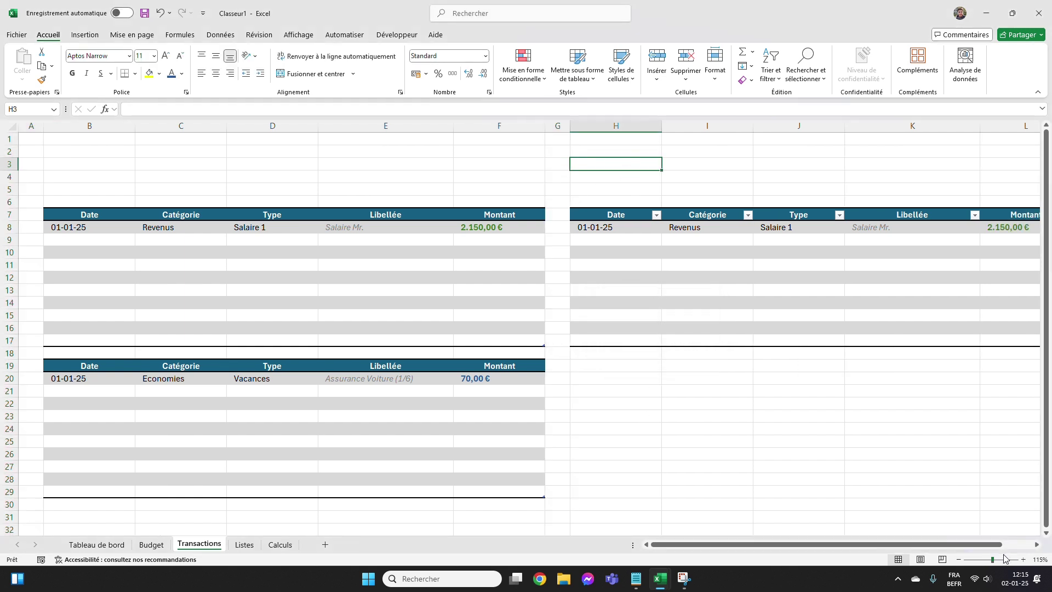
# Hide the filter buttons in the header row of the new table at H7.
pyautogui.click(959, 557)
pyautogui.click(729, 267)
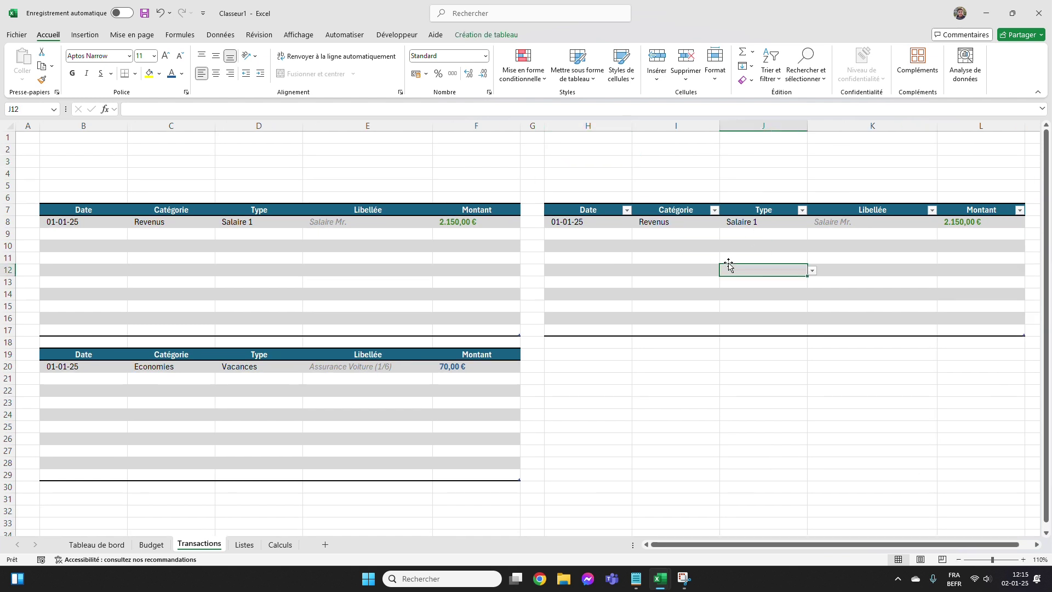
pyautogui.click(484, 36)
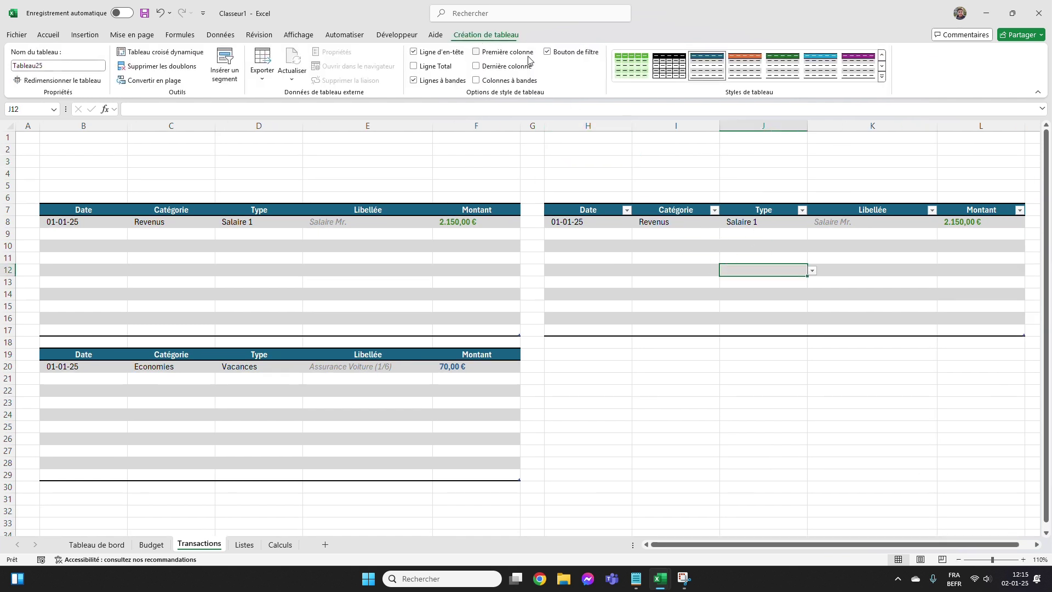
pyautogui.click(548, 51)
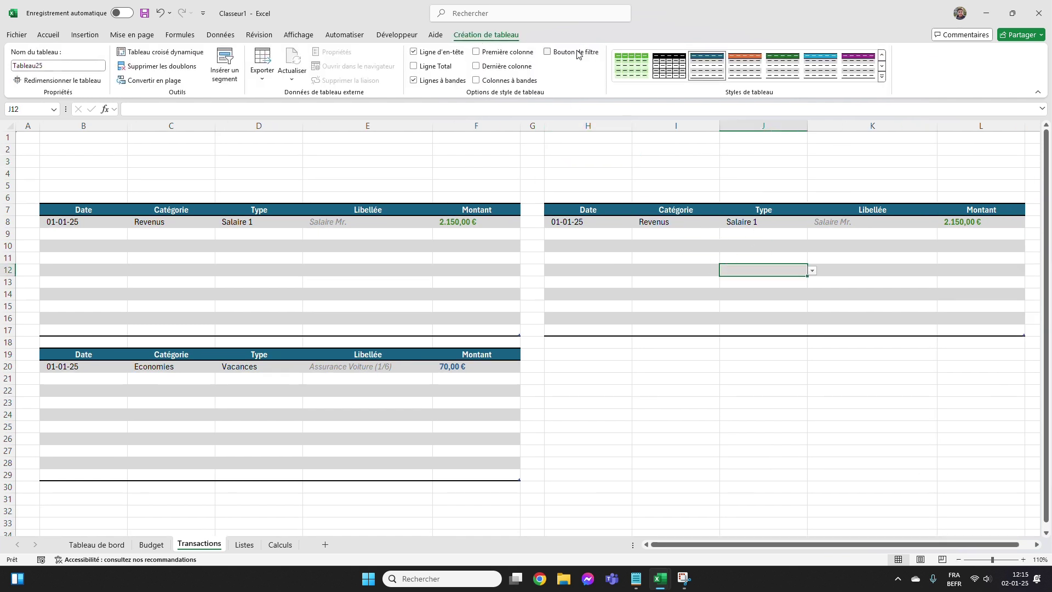
pyautogui.click(682, 162)
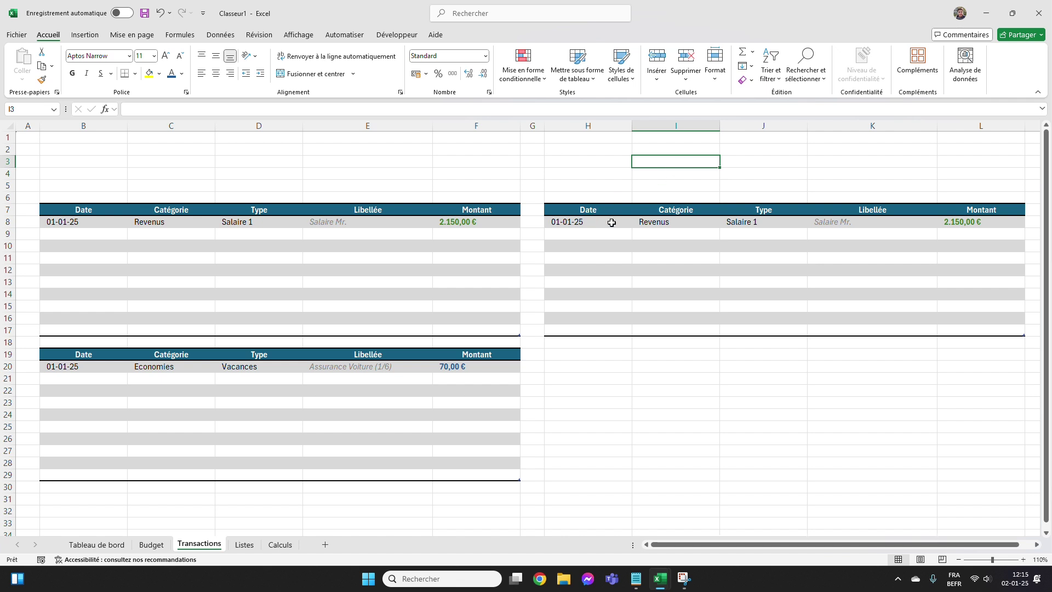
# Change the validation list source of the new table's Catégorie cells I8:I17 to =Liste_Dépenses.
pyautogui.click(675, 220)
pyautogui.hotkey('ctrl', 'a')
pyautogui.hotkey('ctrl', 'a')
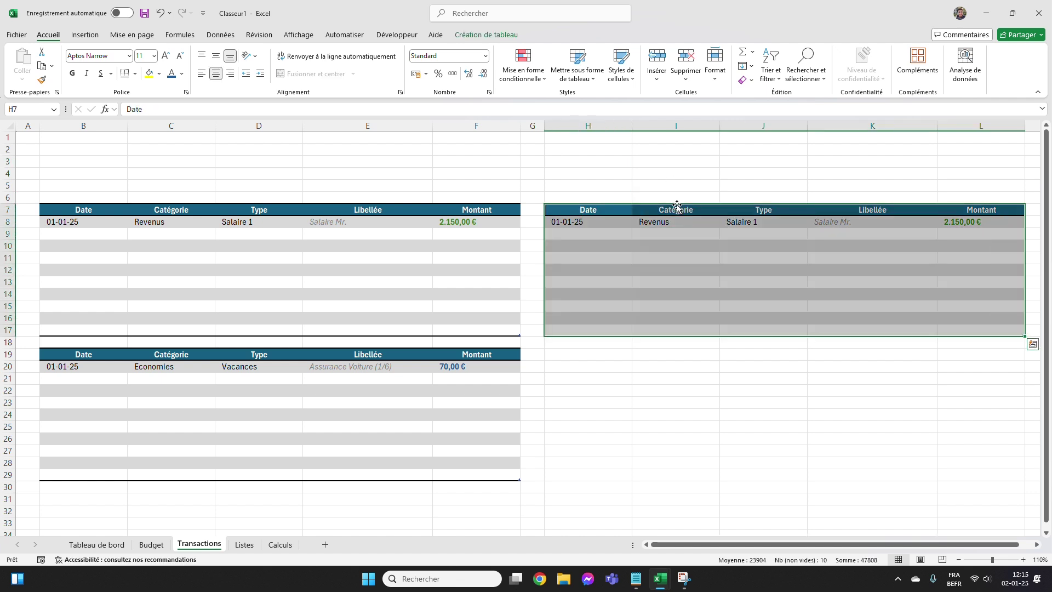
pyautogui.click(684, 192)
pyautogui.click(684, 202)
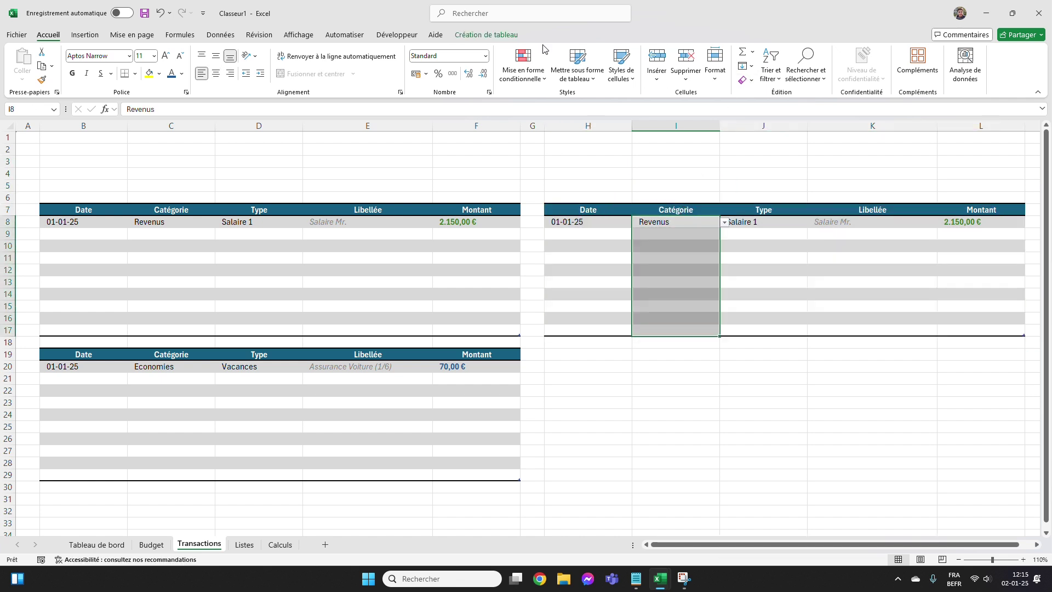
pyautogui.click(220, 35)
pyautogui.click(692, 80)
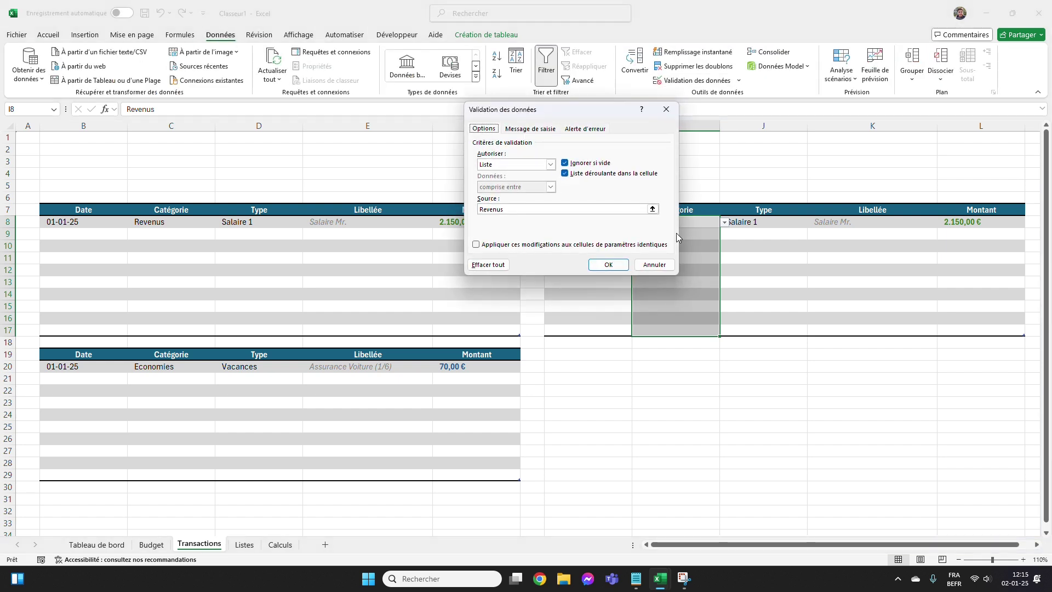
pyautogui.click(630, 209)
pyautogui.click(245, 544)
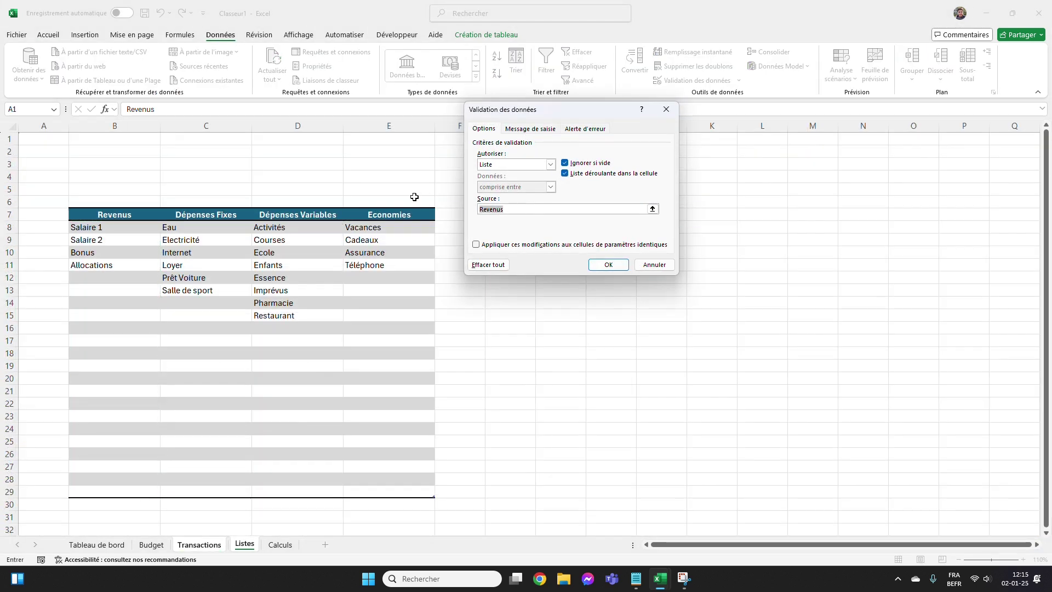
pyautogui.write('=Liste_Dép')
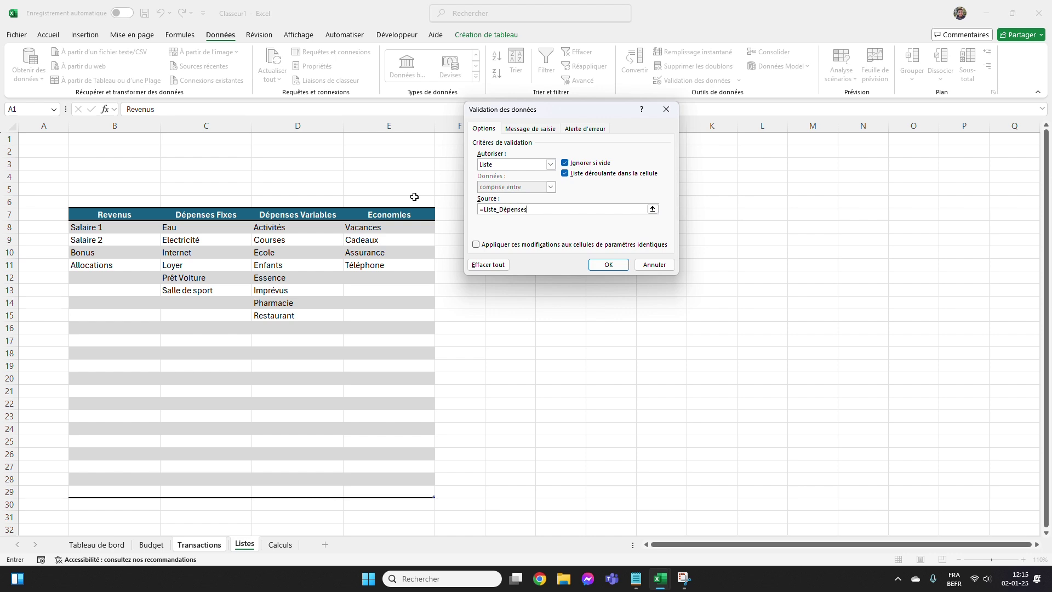
pyautogui.press('Return')
# Try both category options in I8, Dépenses Fixes and Dépenses Variables, and leave it set to Dépenses Fixes.
pyautogui.click(725, 223)
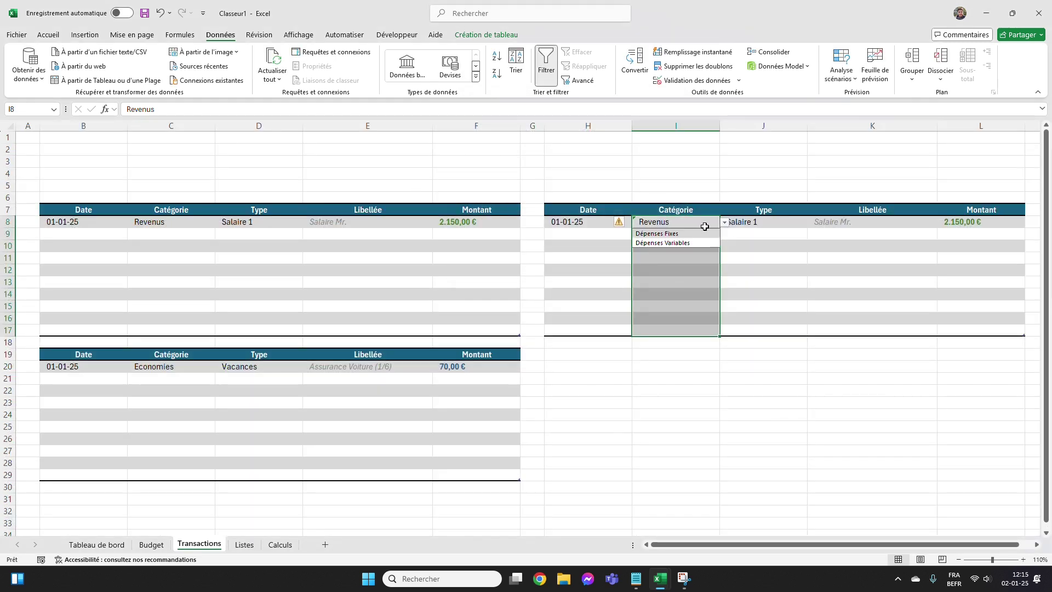
pyautogui.click(677, 233)
pyautogui.click(725, 222)
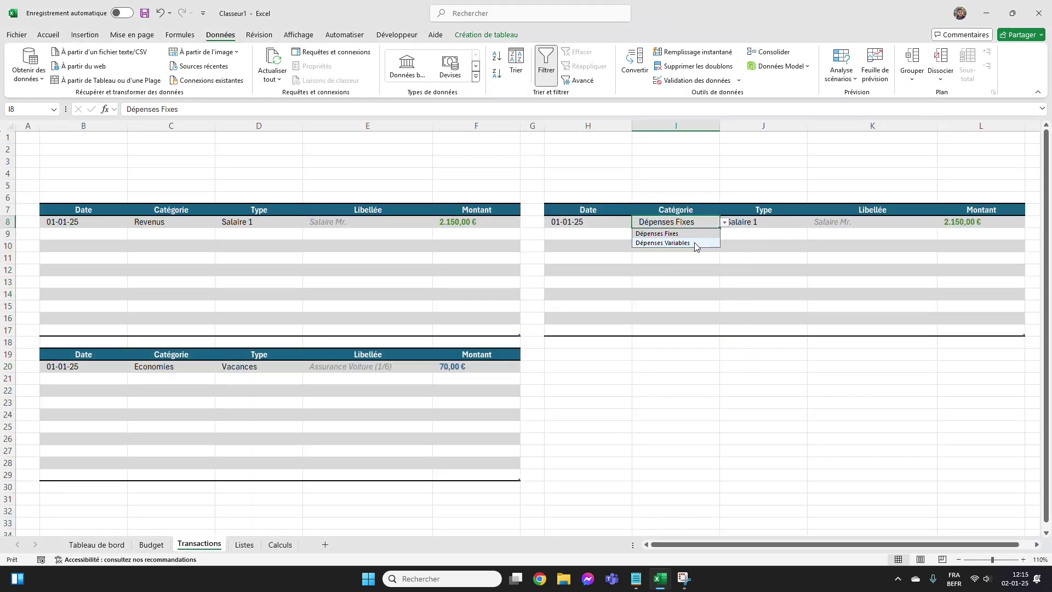
pyautogui.click(675, 243)
pyautogui.click(724, 222)
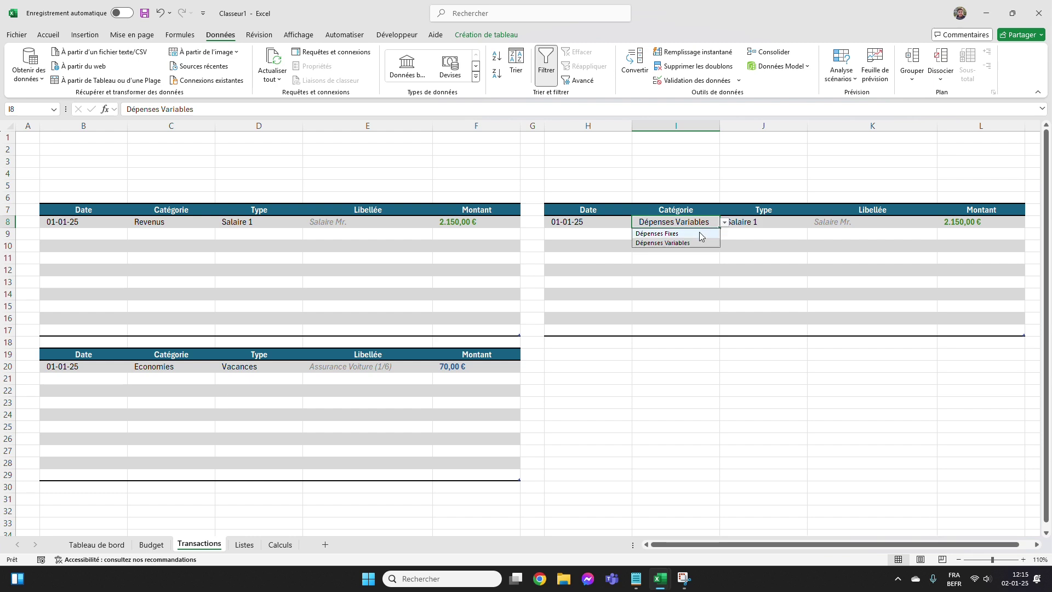
pyautogui.click(700, 232)
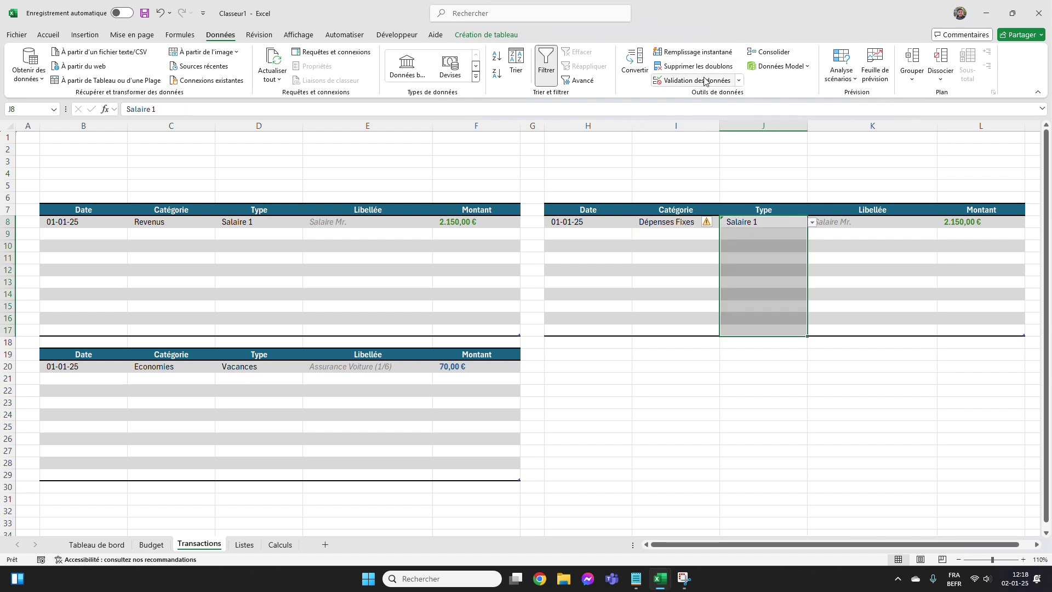
# Change the validation list source of the new table's Type cells J8:J17 to =SI(I8="Dépenses Fixes"; DépensesFixes; DépensesVariables).
pyautogui.click(706, 81)
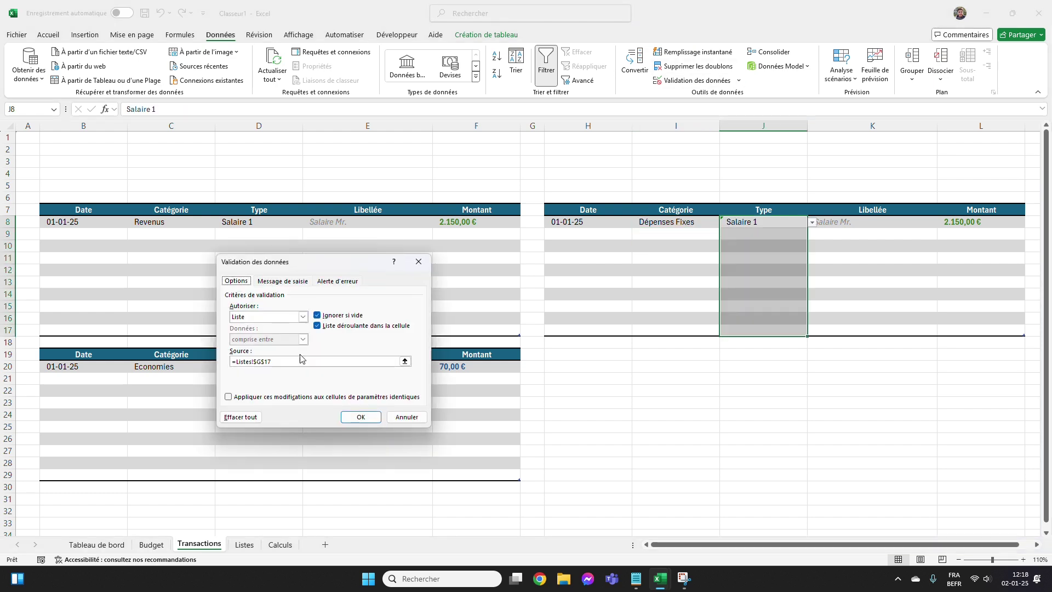
pyautogui.click(287, 362)
pyautogui.press('BackSpace')
pyautogui.press('BackSpace')
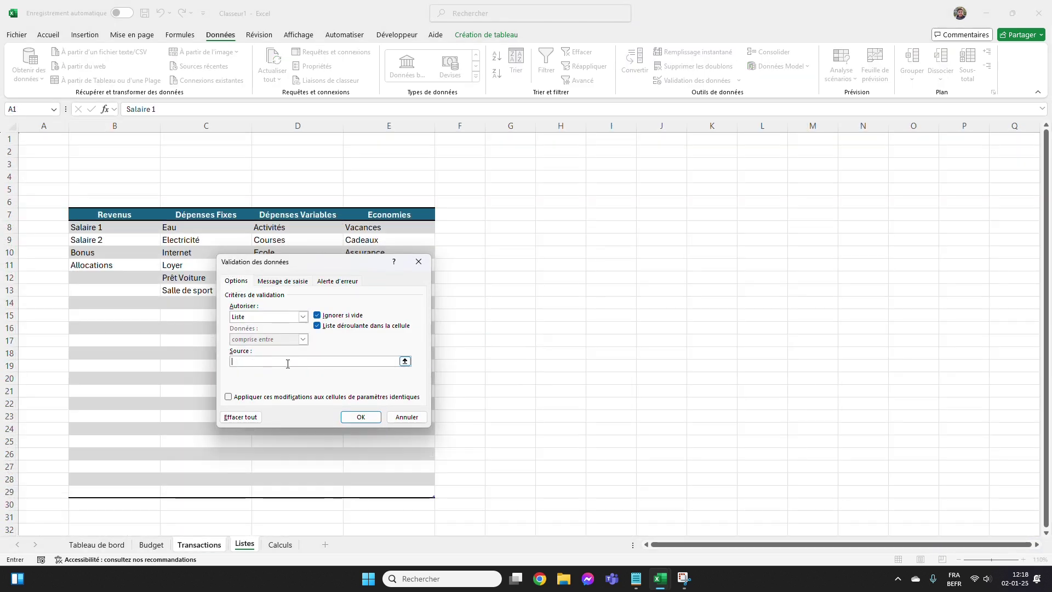
pyautogui.write('=')
pyautogui.write('SI(')
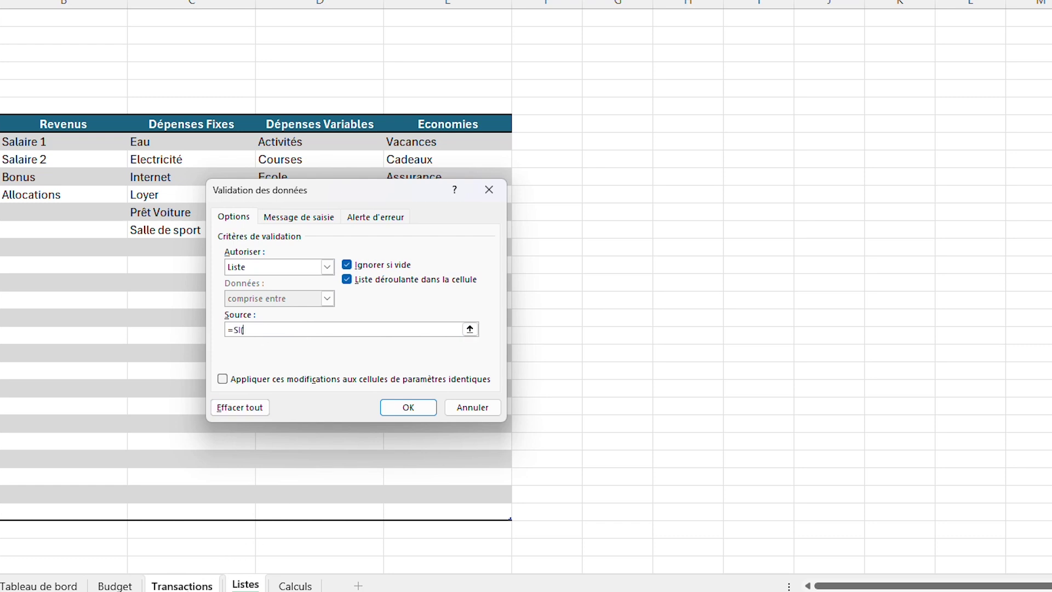
pyautogui.click(183, 586)
pyautogui.write('(')
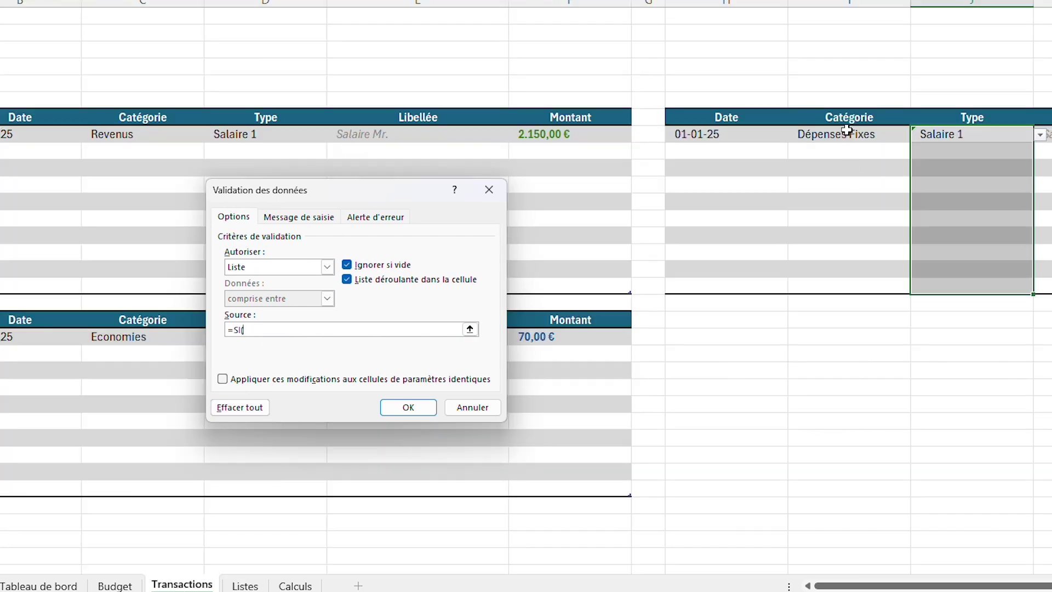
pyautogui.click(848, 131)
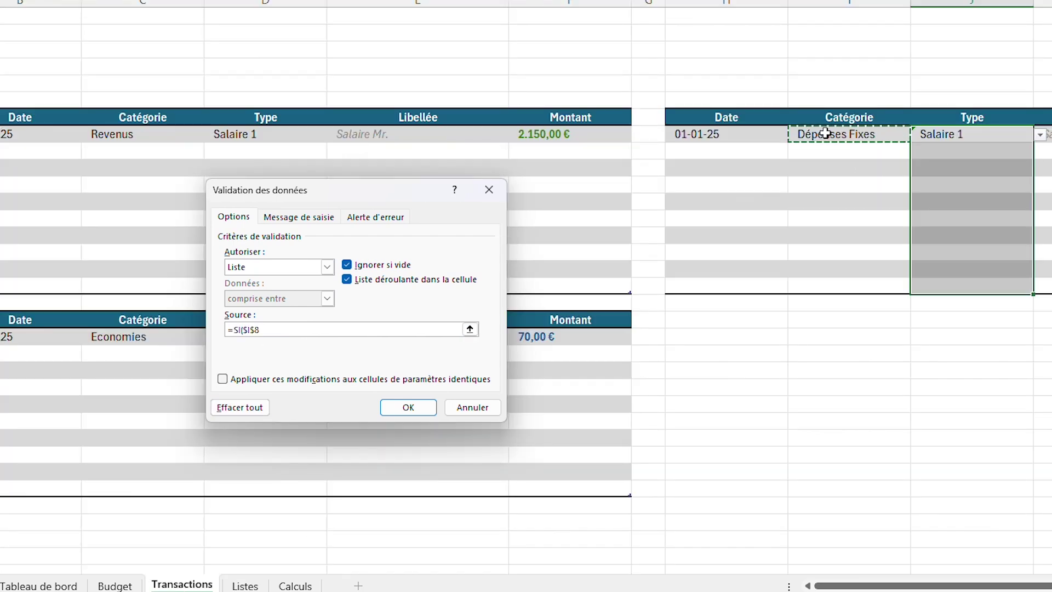
pyautogui.press('F4')
pyautogui.press('F4')
pyautogui.press('F4')
pyautogui.write('="')
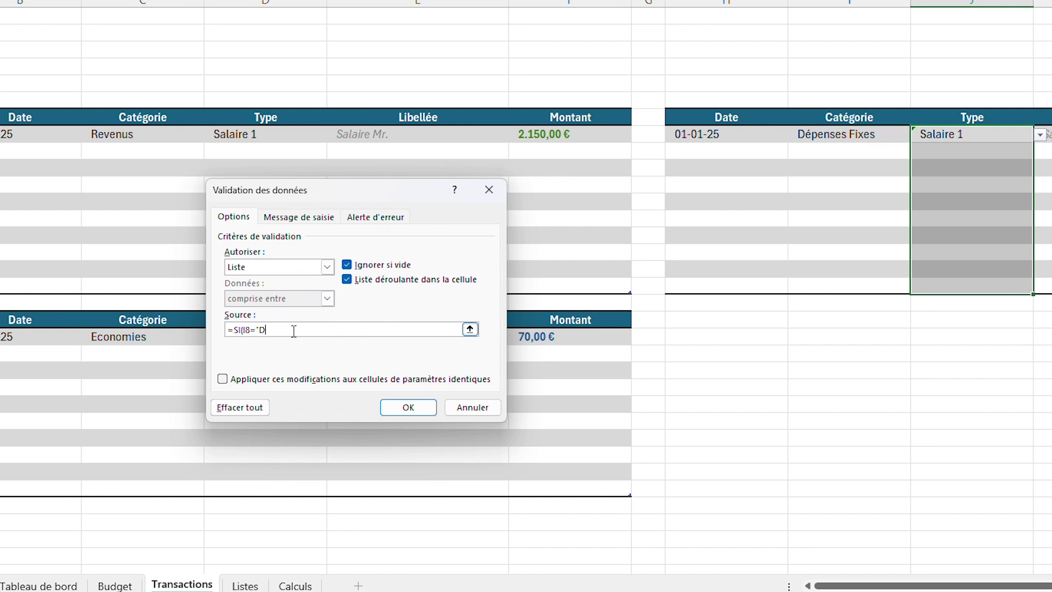
pyautogui.write('Déoebs')
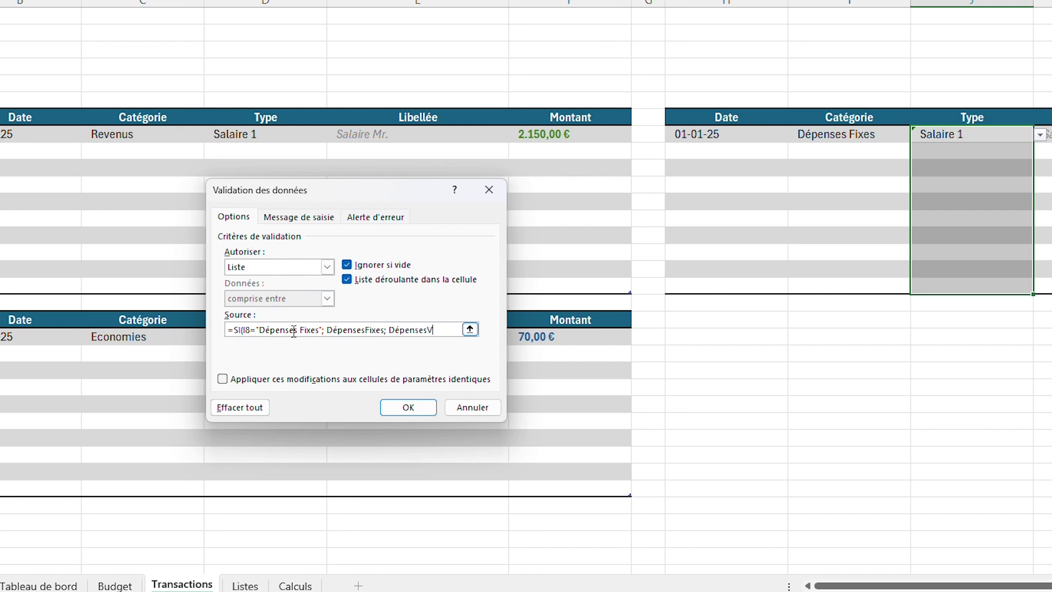
pyautogui.write('bles')
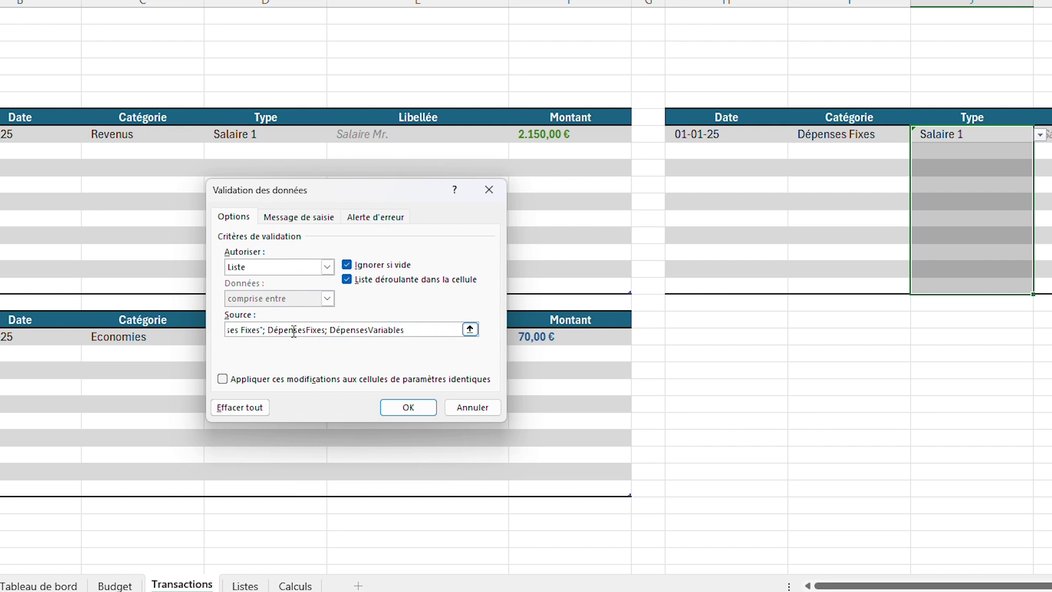
pyautogui.press('Return')
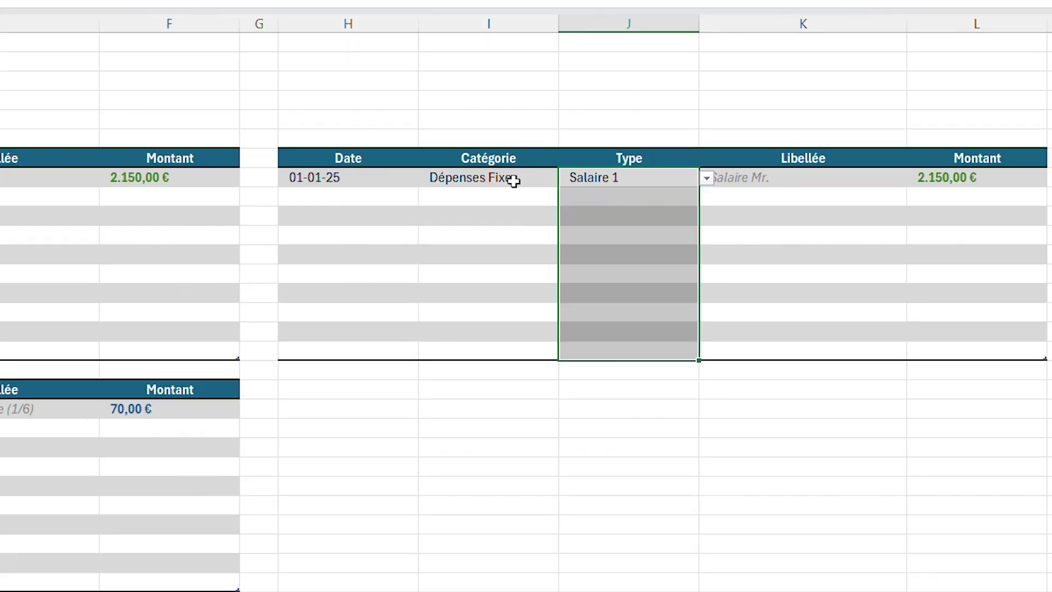
# Try the fixed-expense types Loyer and Electricité in the new table's Type cell J8.
pyautogui.click(869, 135)
pyautogui.click(681, 180)
pyautogui.click(706, 178)
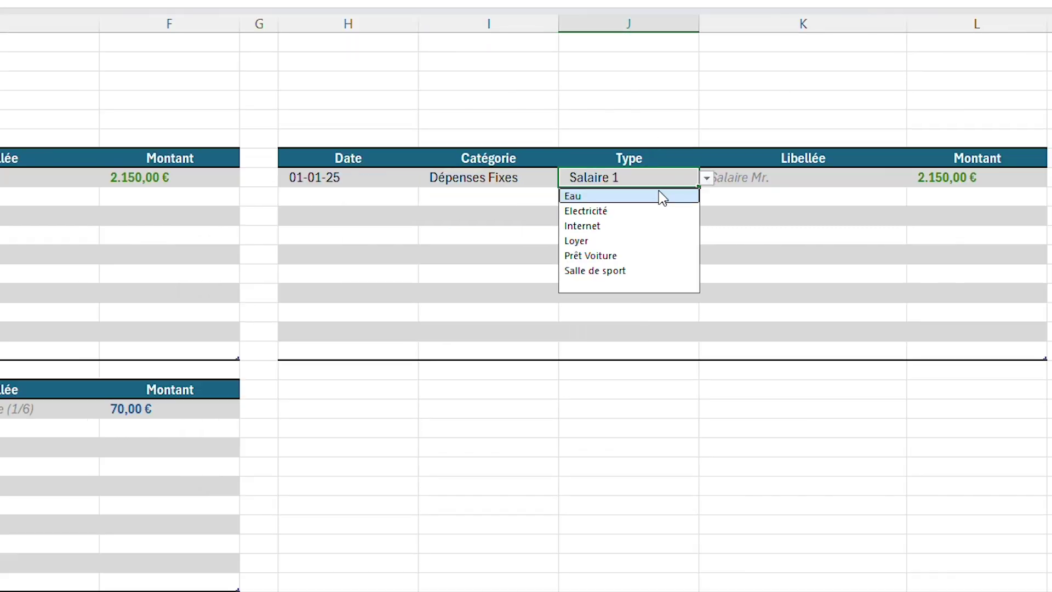
pyautogui.click(592, 242)
pyautogui.click(707, 179)
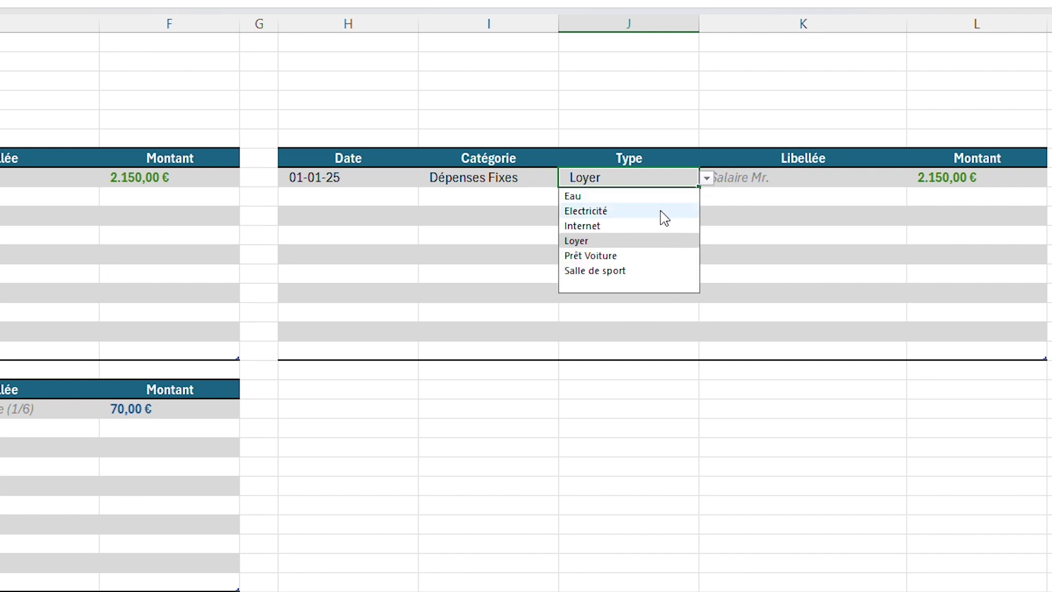
pyautogui.click(663, 212)
# Try the category Dépenses Variables in I8 together with the type Ecole in J8.
pyautogui.click(538, 182)
pyautogui.click(566, 179)
pyautogui.click(508, 214)
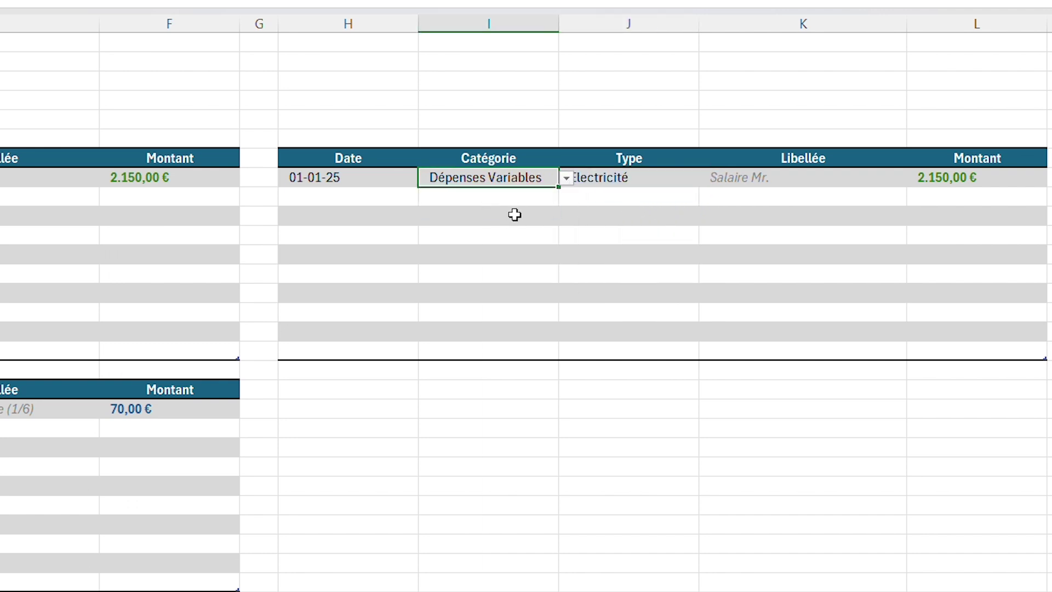
pyautogui.click(685, 184)
pyautogui.click(707, 179)
pyautogui.click(614, 224)
# Set the category in I8 to Dépenses Fixes and the type in J8 to Loyer.
pyautogui.click(555, 178)
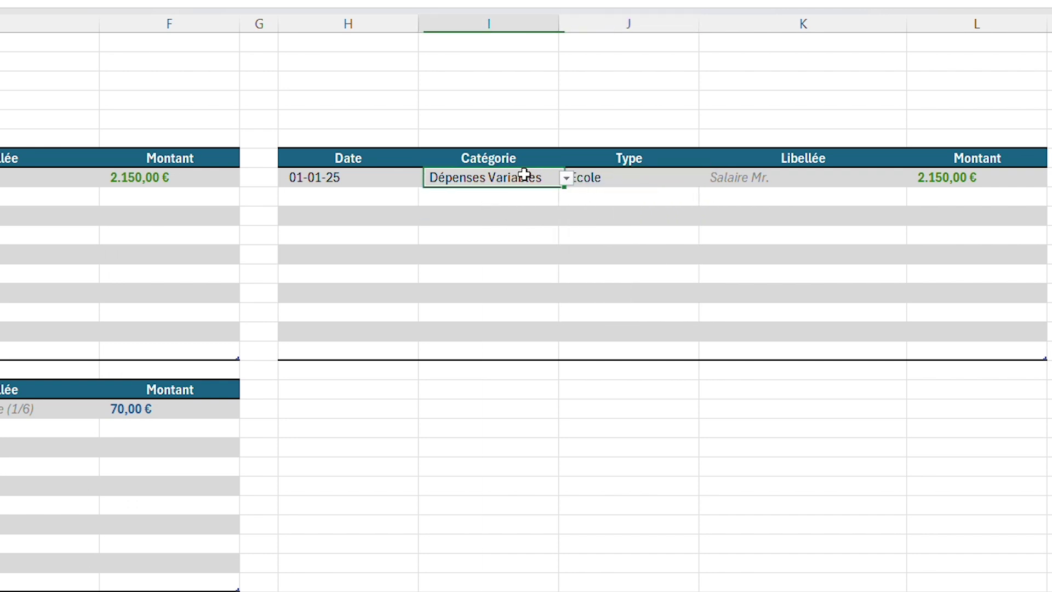
pyautogui.click(567, 178)
pyautogui.click(496, 197)
pyautogui.click(681, 177)
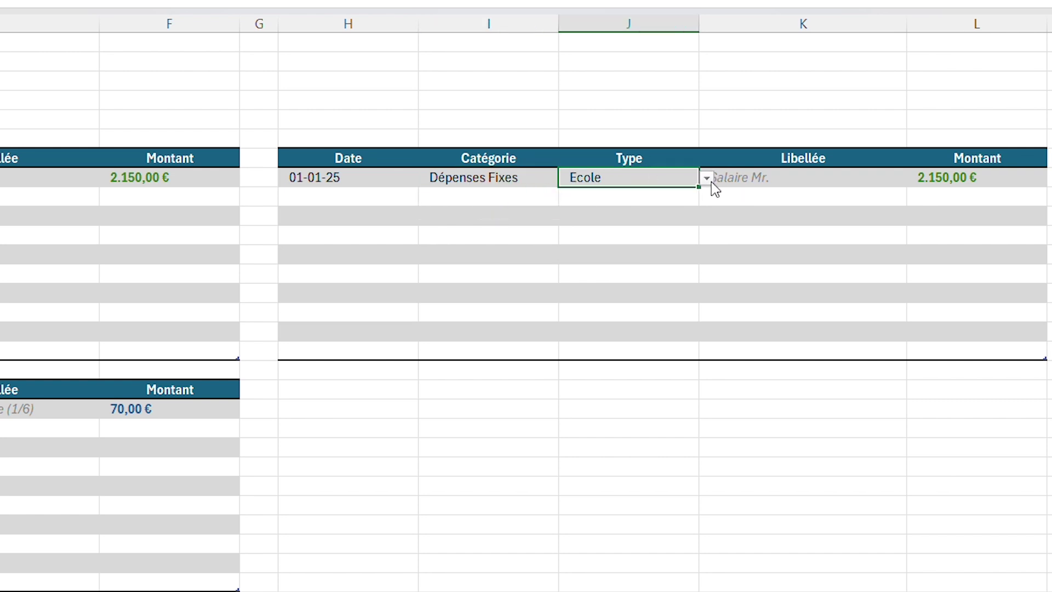
pyautogui.click(707, 179)
pyautogui.click(603, 242)
# Enter Loyer Janvier as the Libellée in K8 and 820 as the Montant in L8.
pyautogui.click(824, 181)
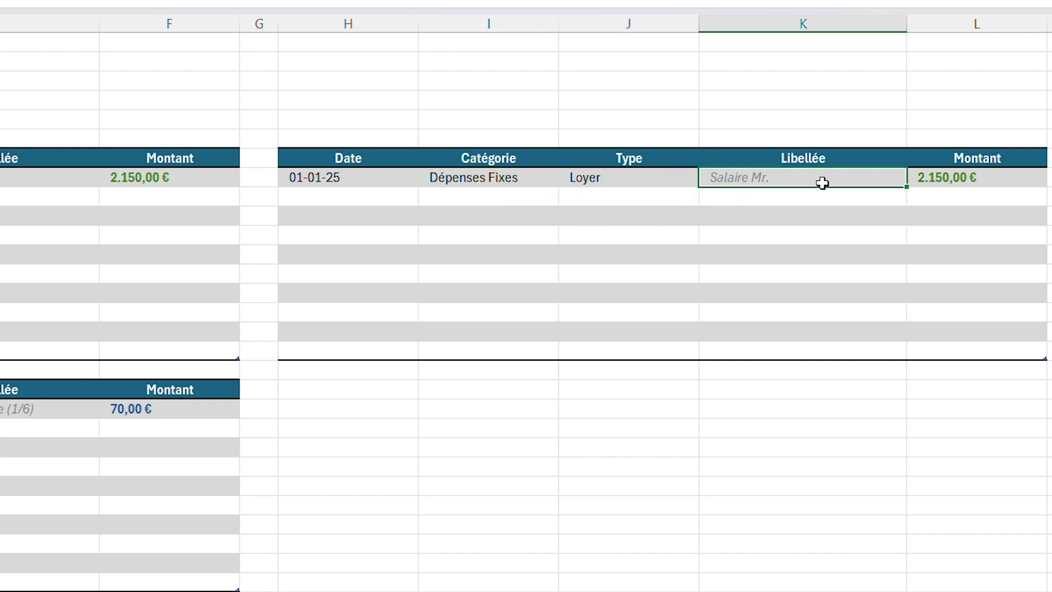
pyautogui.write('Lo')
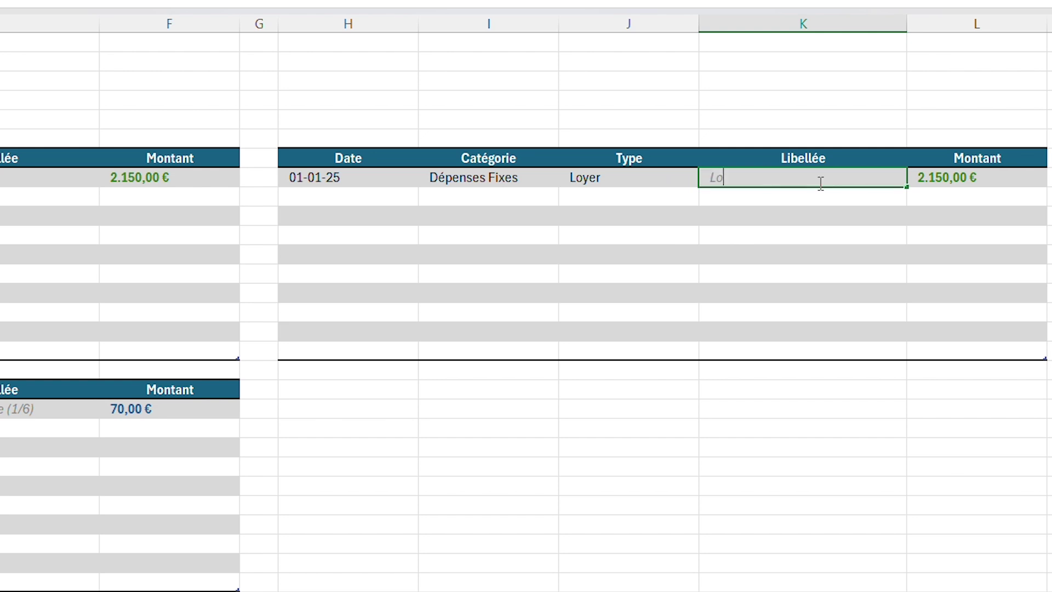
pyautogui.write('yer Janvier')
pyautogui.press('Tab')
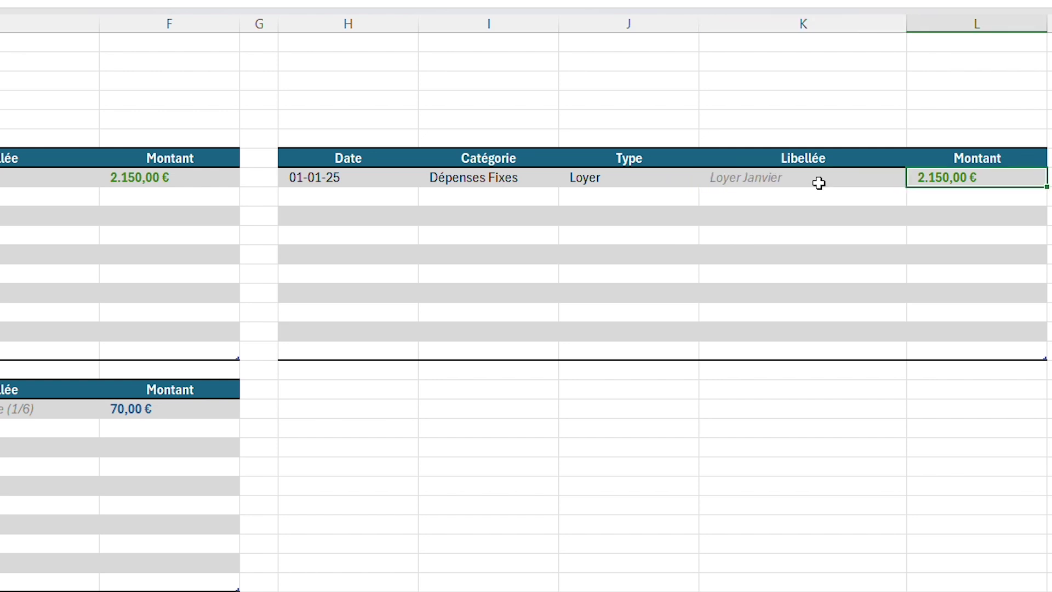
pyautogui.write('820')
pyautogui.press('Return')
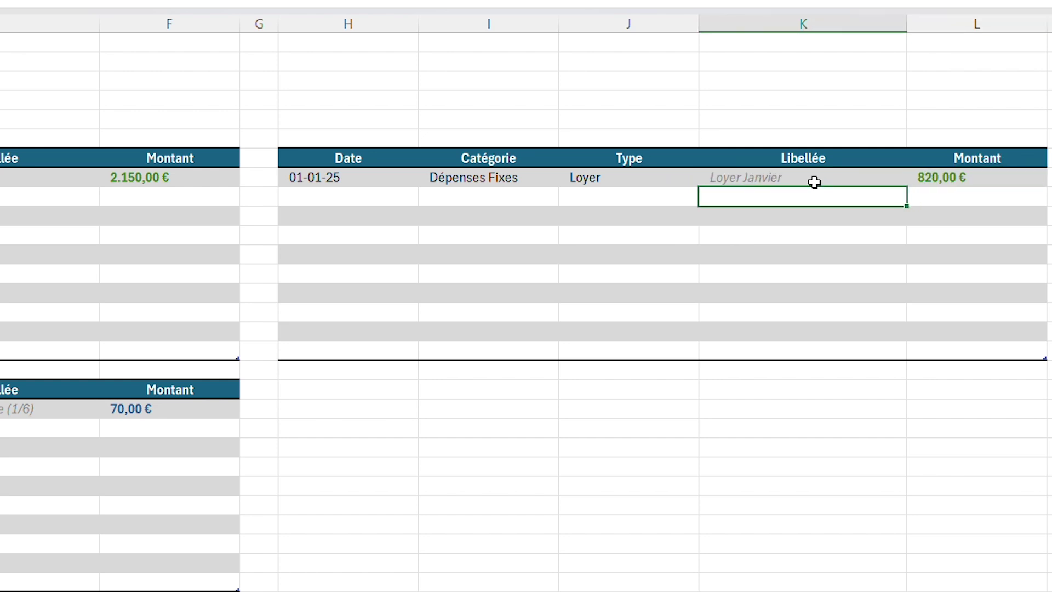
# Try an orange font colour on the new table's Montant cells L8:L17.
pyautogui.click(815, 182)
pyautogui.click(997, 148)
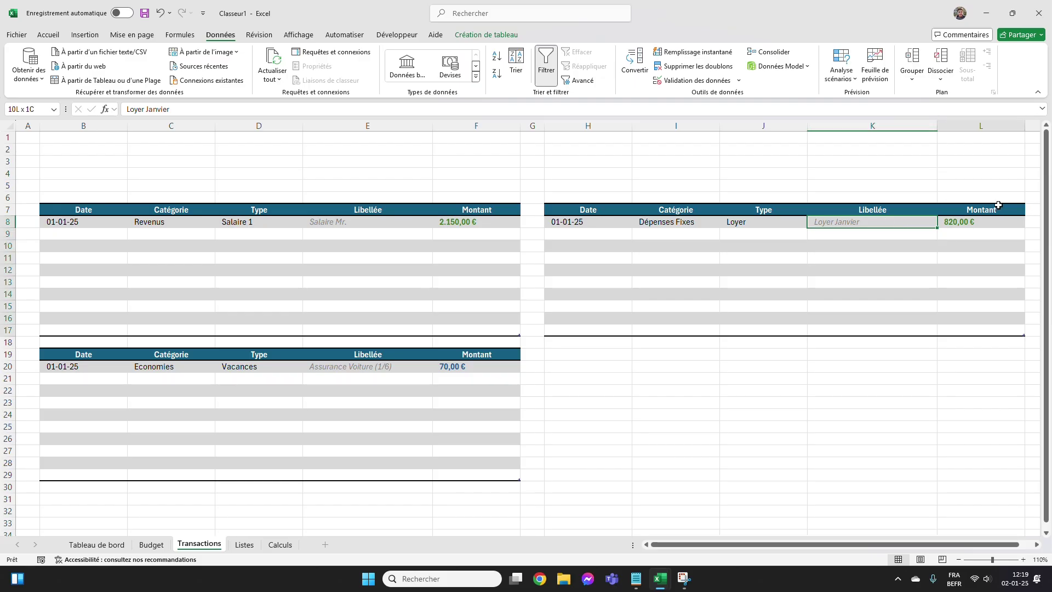
pyautogui.click(48, 35)
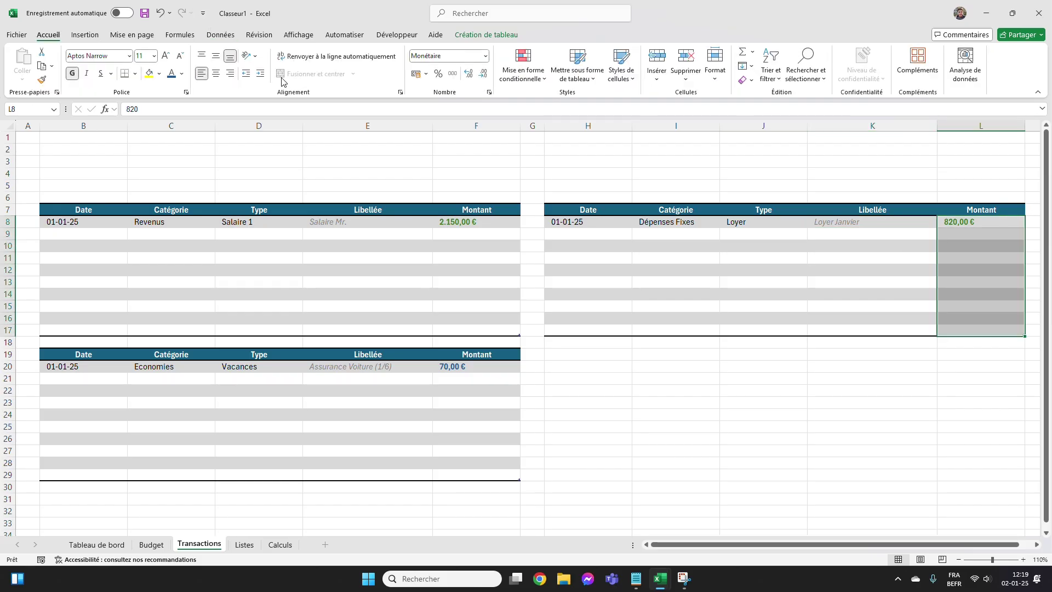
pyautogui.click(182, 73)
pyautogui.click(177, 217)
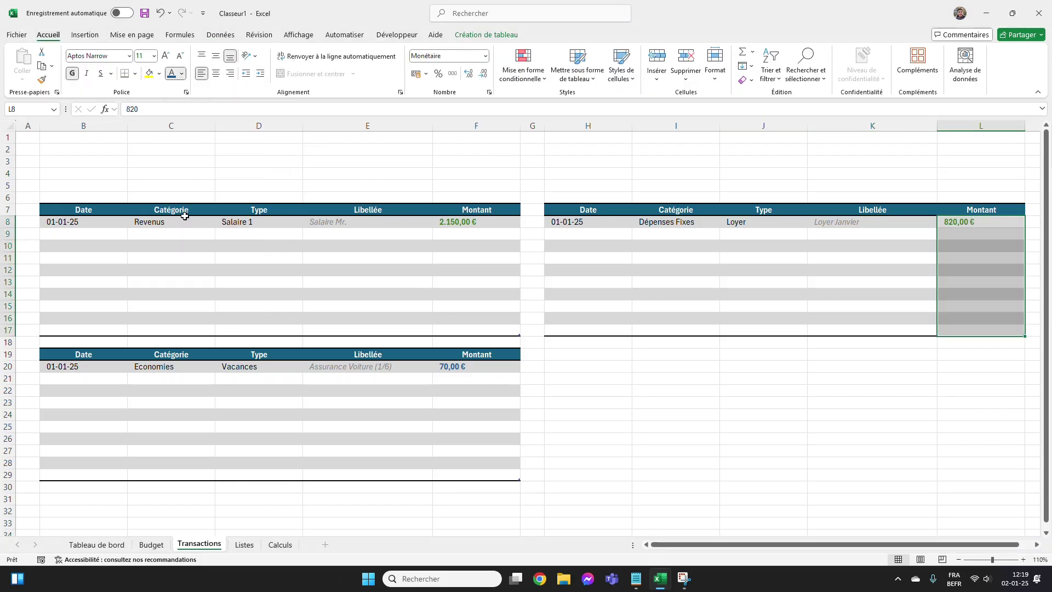
pyautogui.click(905, 430)
# Set the font colour of the new table's Montant cells L8:L17 to standard red.
pyautogui.click(986, 206)
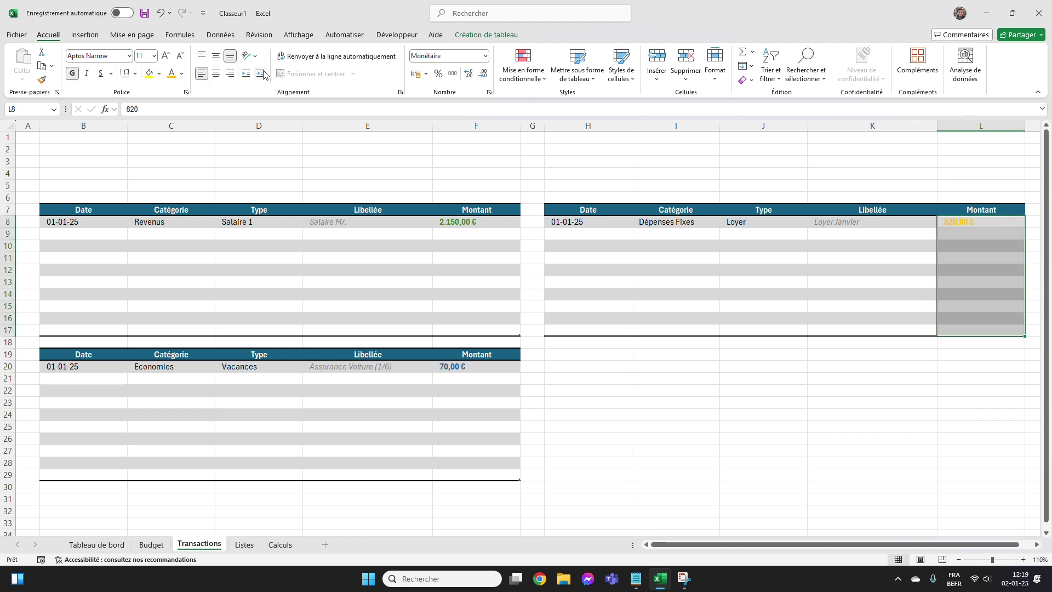
pyautogui.click(182, 74)
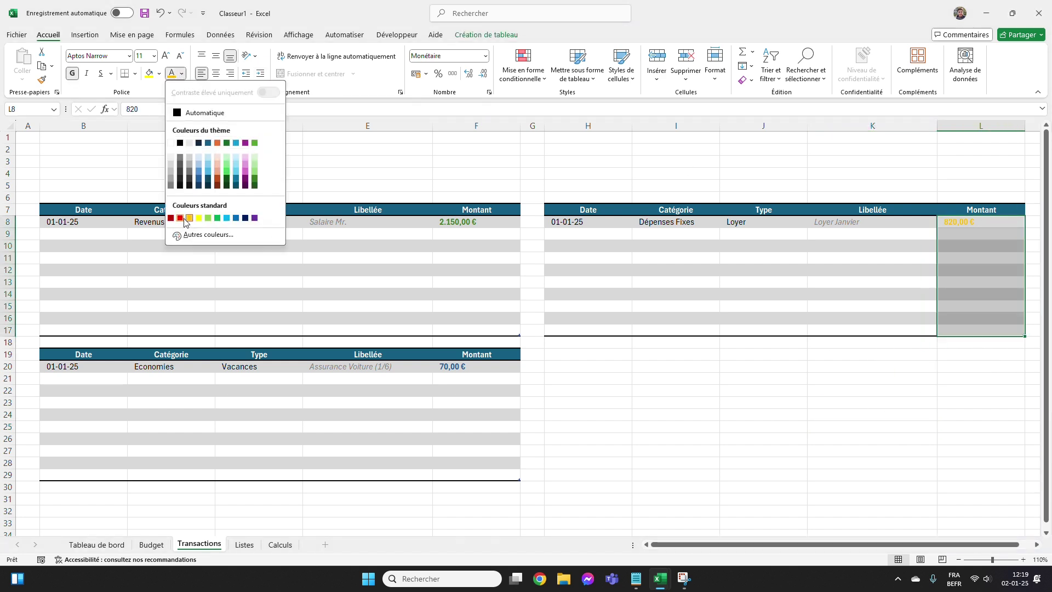
pyautogui.click(181, 217)
pyautogui.click(976, 385)
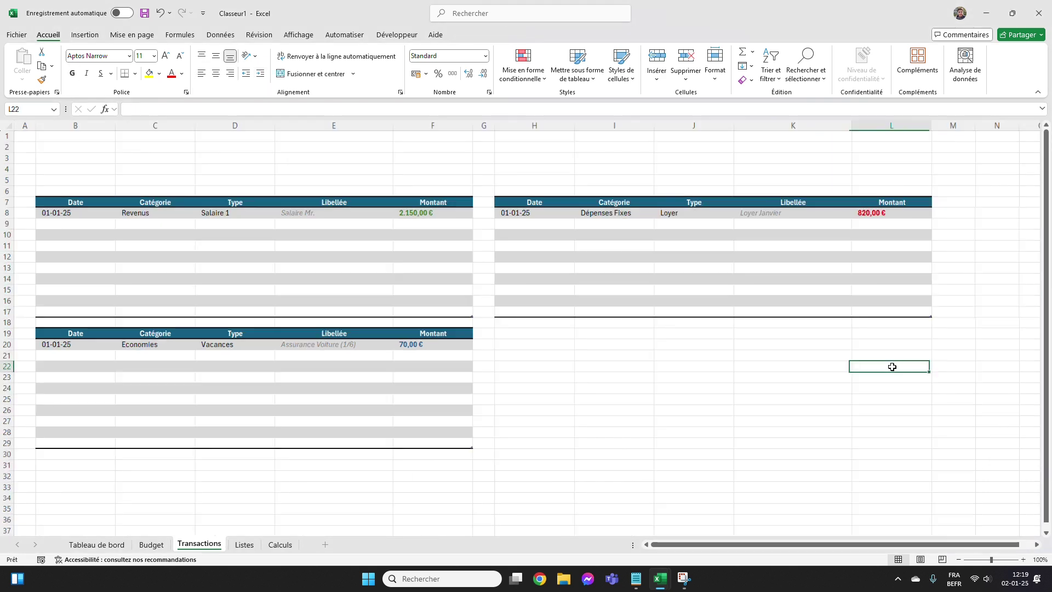
# Insert a table column after Montant in the expenses table and set column M's width to 20.
pyautogui.scroll(-1, 893, 369)
pyautogui.click(915, 202)
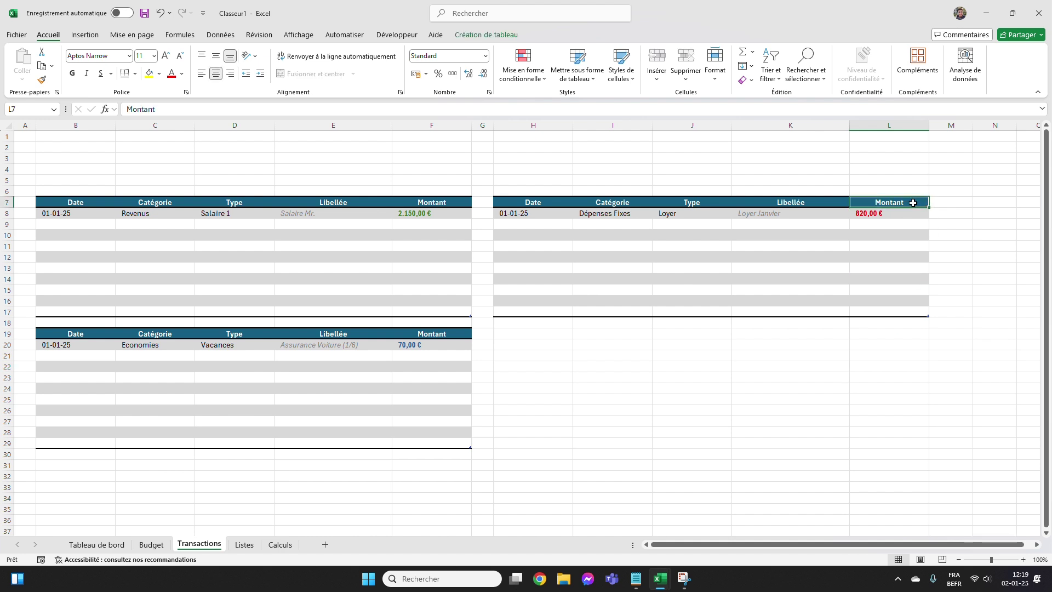
pyautogui.rightClick(914, 202)
pyautogui.moveTo(768, 321)
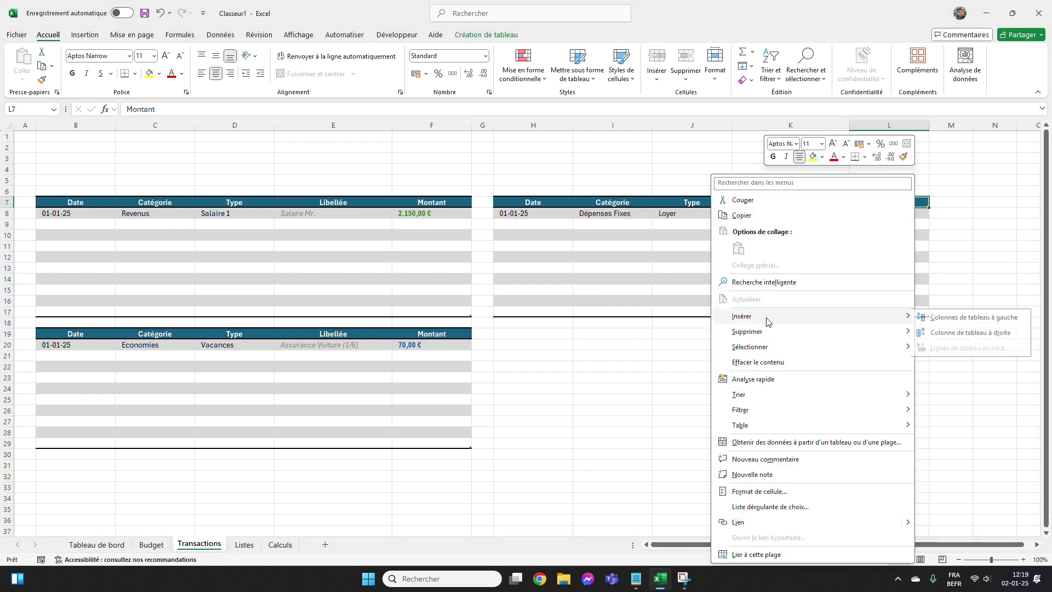
pyautogui.click(987, 337)
pyautogui.rightClick(951, 125)
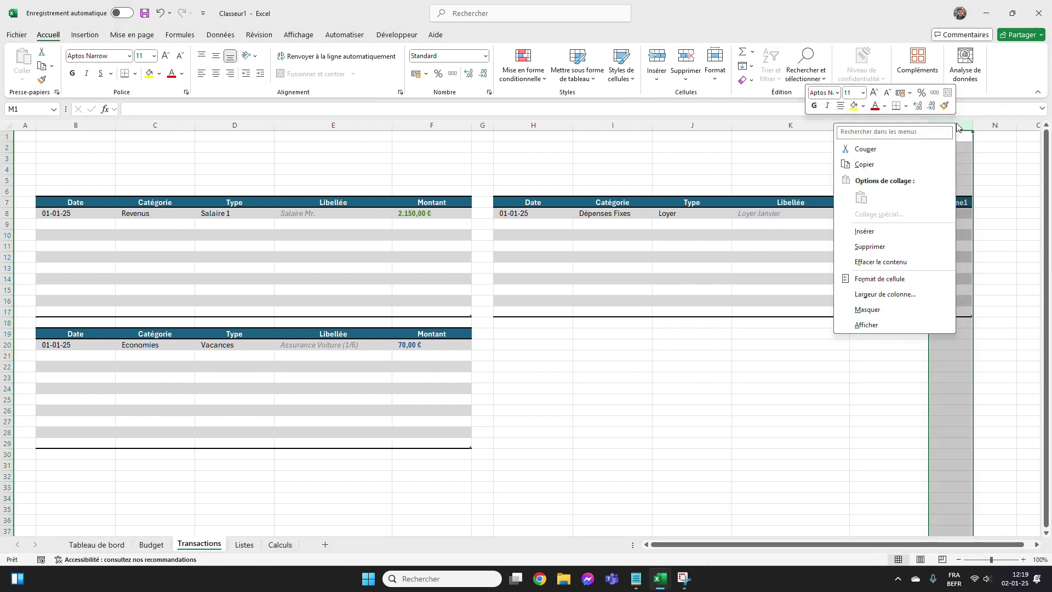
pyautogui.click(877, 294)
pyautogui.write('20')
pyautogui.click(863, 318)
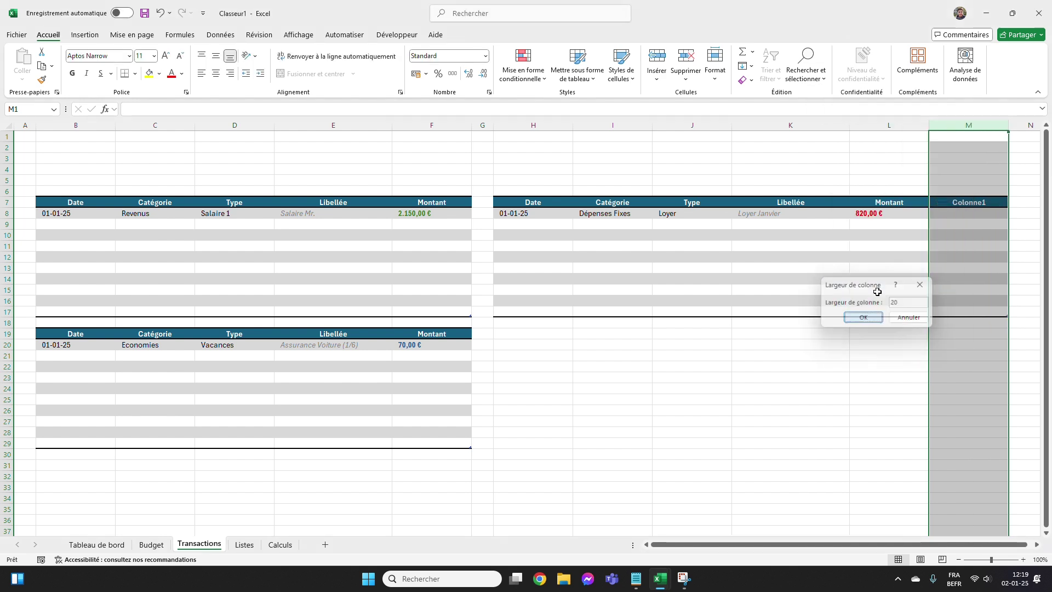
pyautogui.click(961, 204)
pyautogui.write('Total')
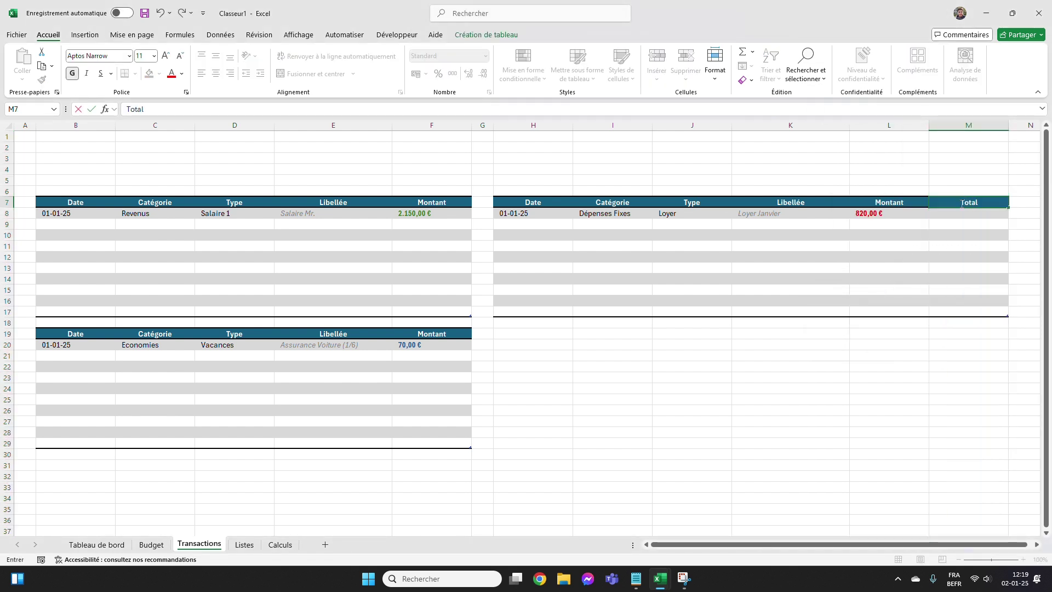
pyautogui.press('Return')
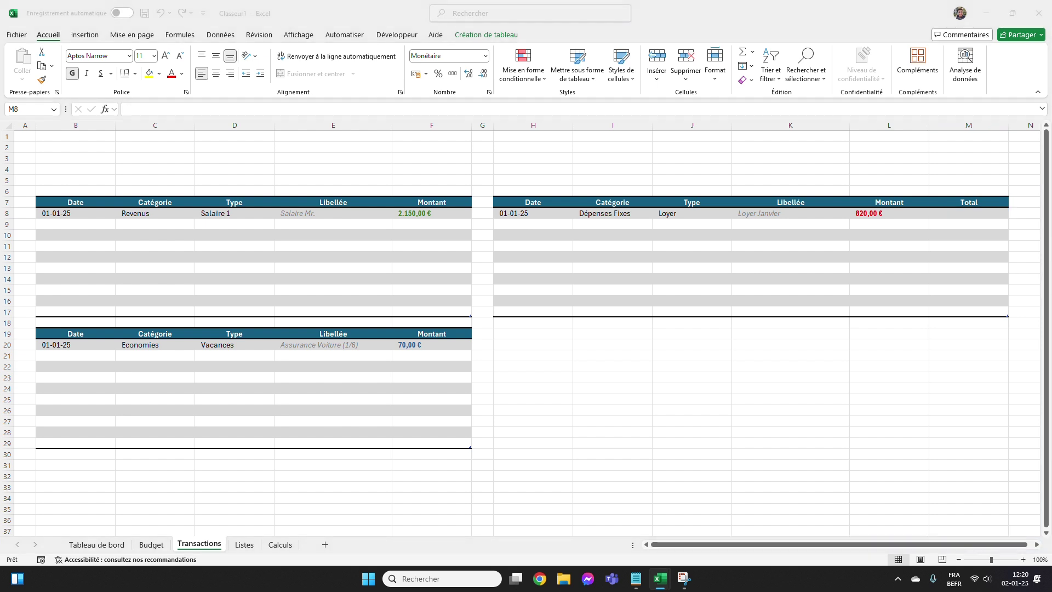
pyautogui.click(962, 215)
pyautogui.write('=')
pyautogui.click(903, 214)
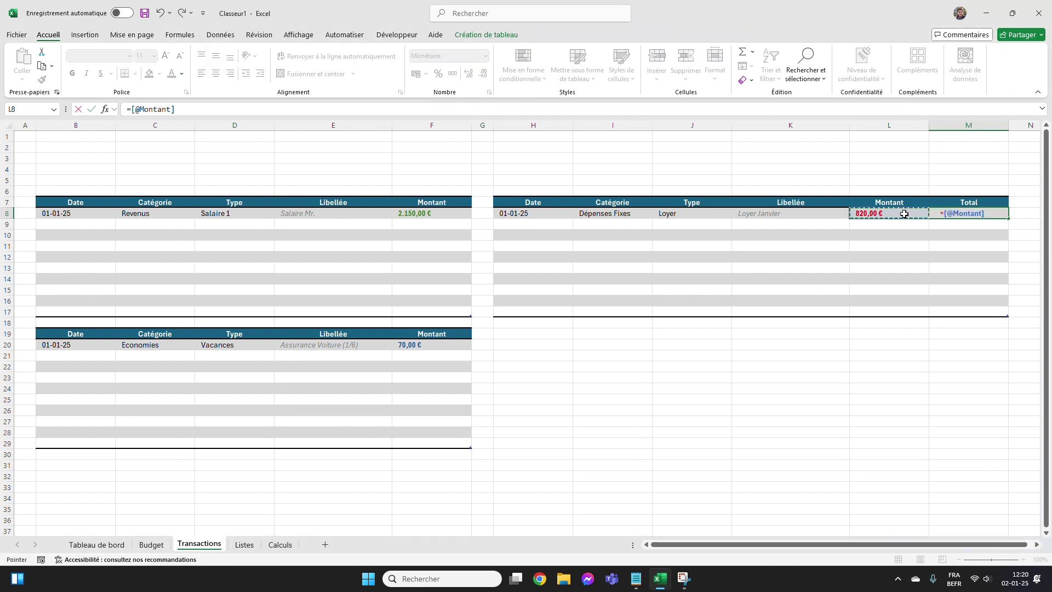
pyautogui.press('Return')
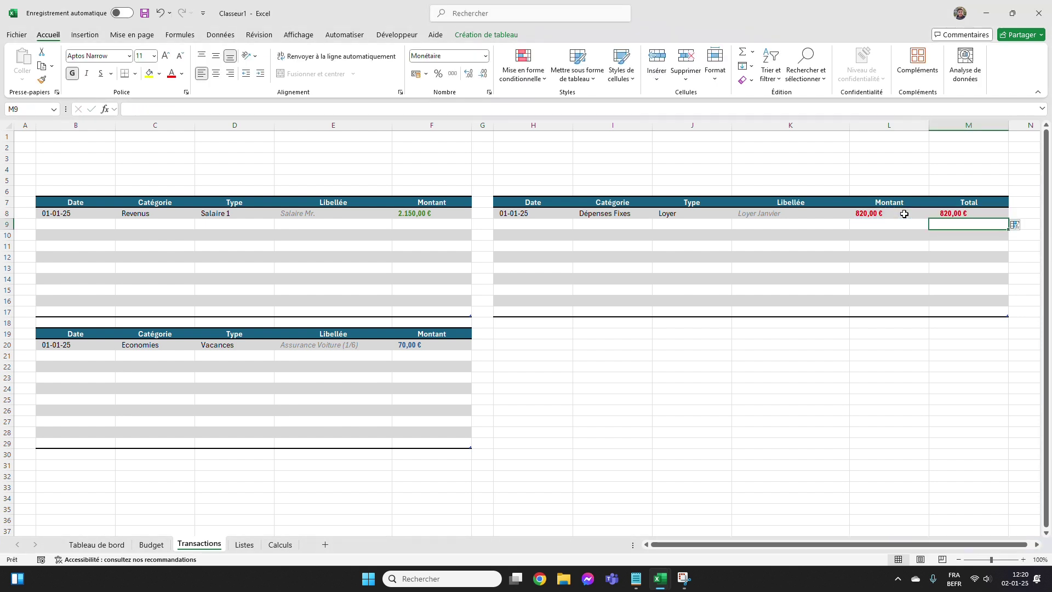
pyautogui.click(980, 212)
pyautogui.press('Down')
pyautogui.write('=')
pyautogui.click(970, 214)
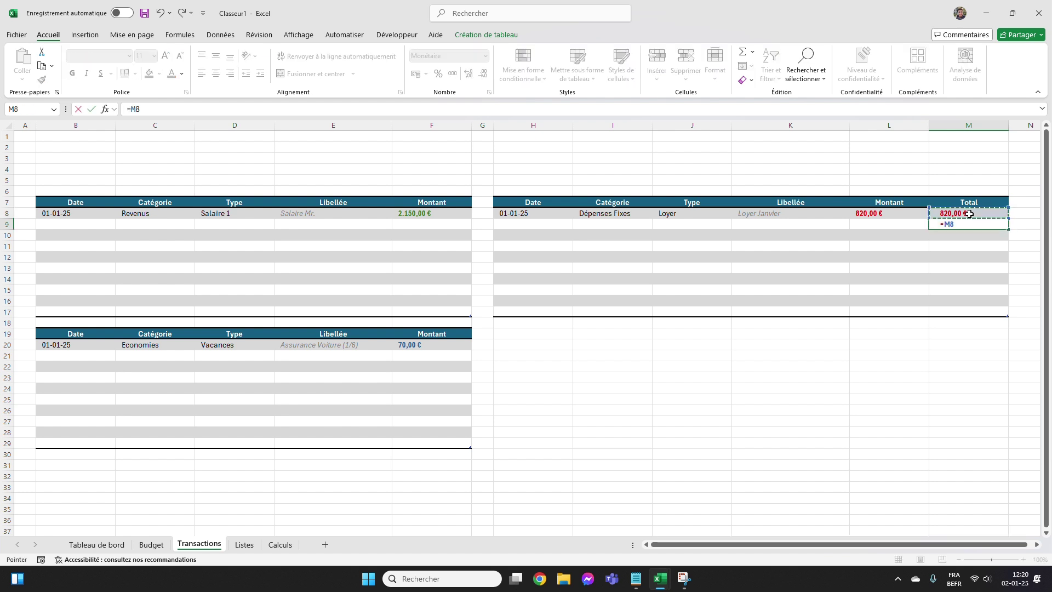
pyautogui.write('+')
pyautogui.press('Left')
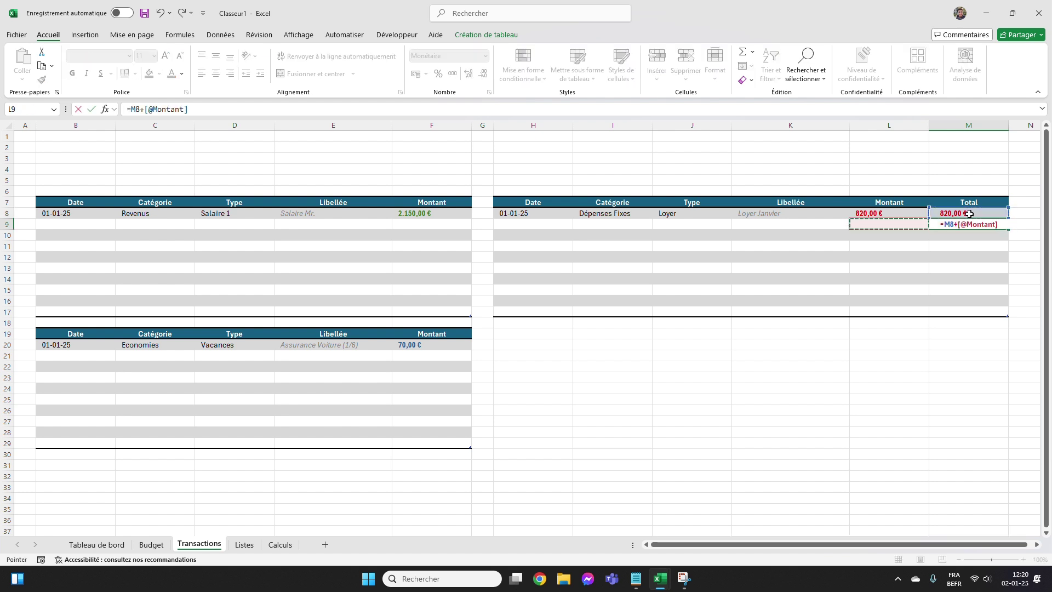
pyautogui.press('Return')
pyautogui.click(1002, 224)
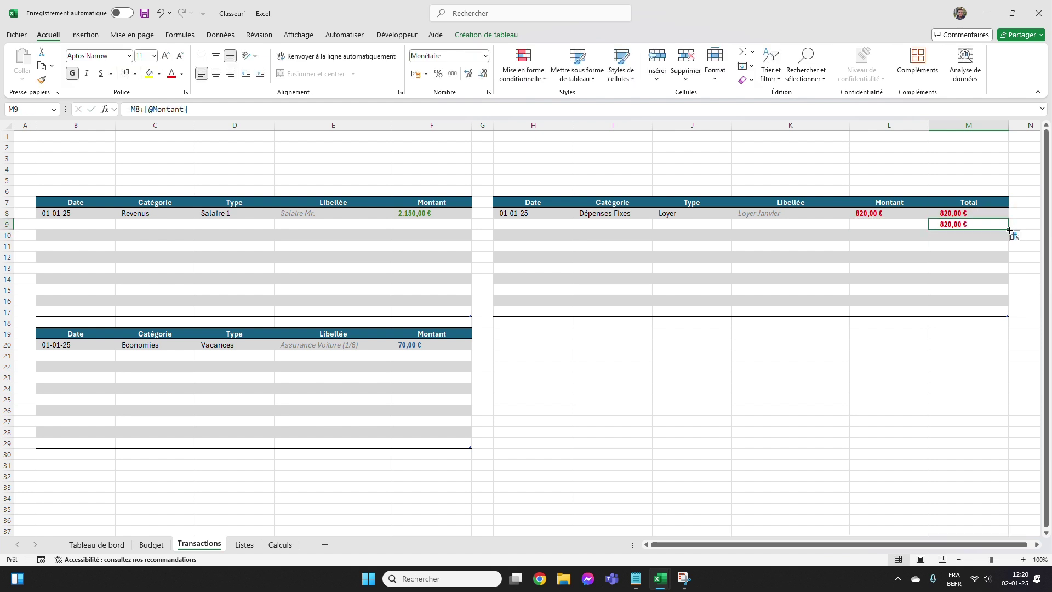
# Fill the running total formula down to M17 and format M8:M17 as non-bold, italic grey text.
pyautogui.moveTo(1010, 231); pyautogui.dragTo(989, 313)
pyautogui.click(975, 376)
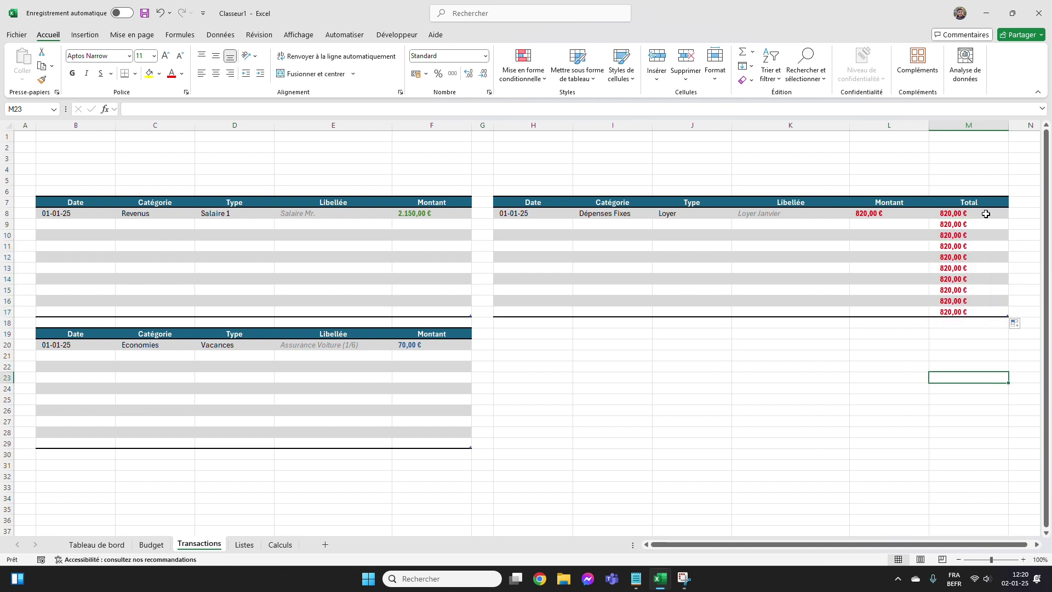
pyautogui.moveTo(986, 214); pyautogui.dragTo(971, 312)
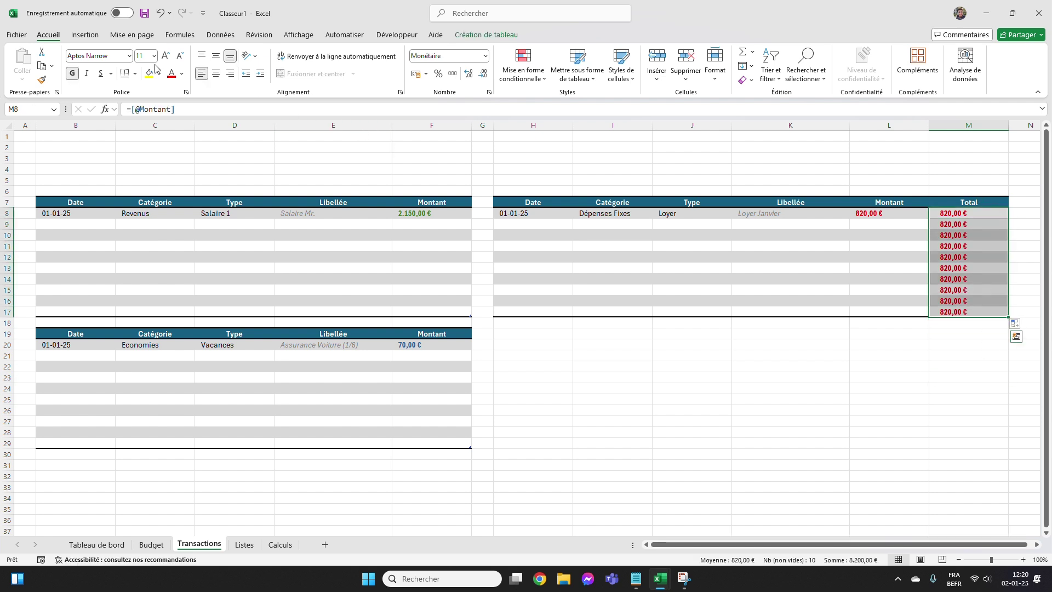
pyautogui.click(181, 74)
pyautogui.click(181, 73)
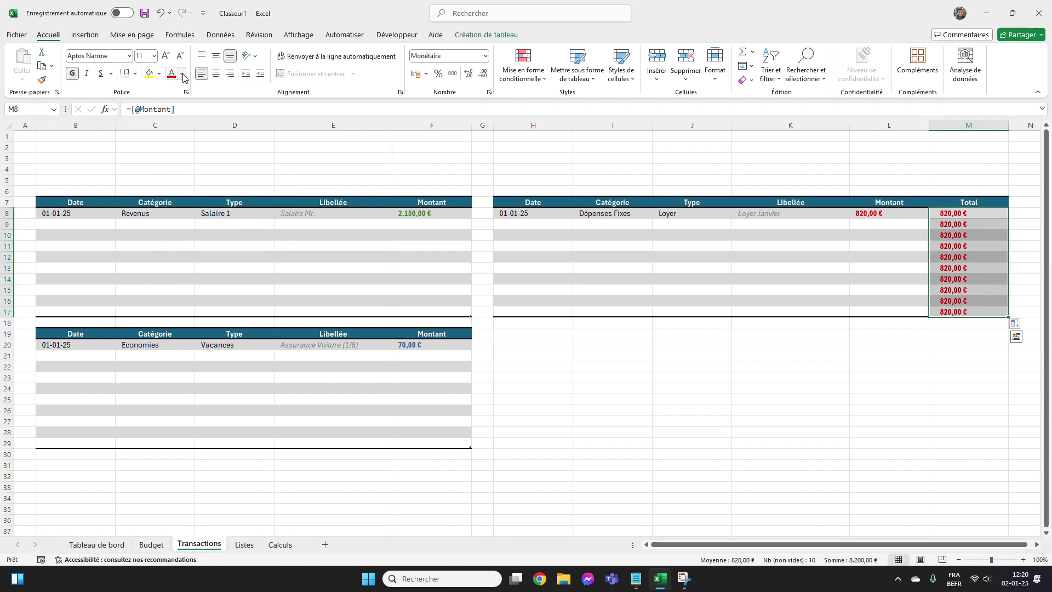
pyautogui.click(88, 73)
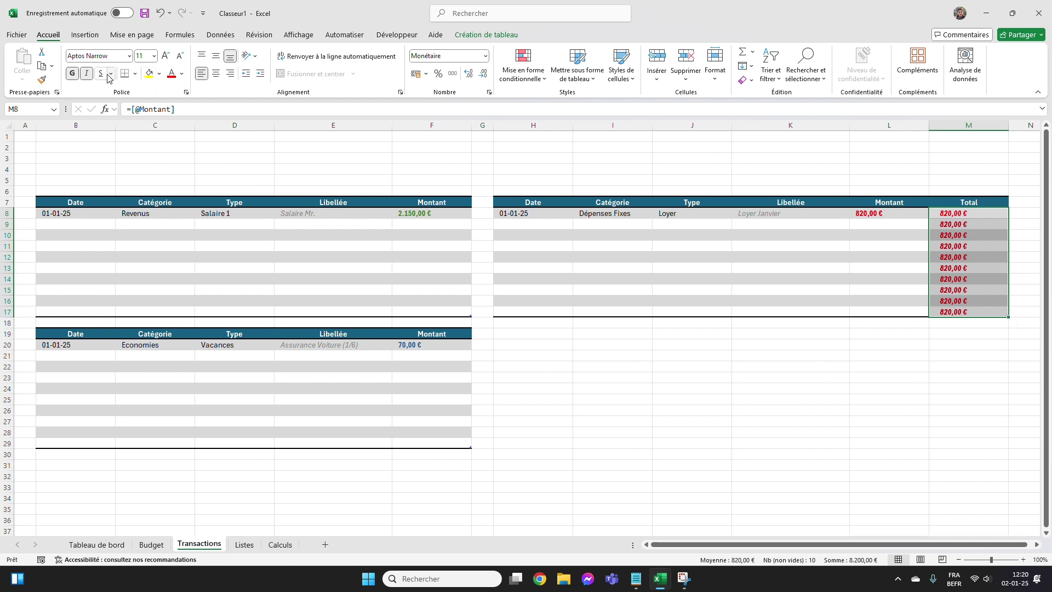
pyautogui.click(87, 74)
pyautogui.click(181, 74)
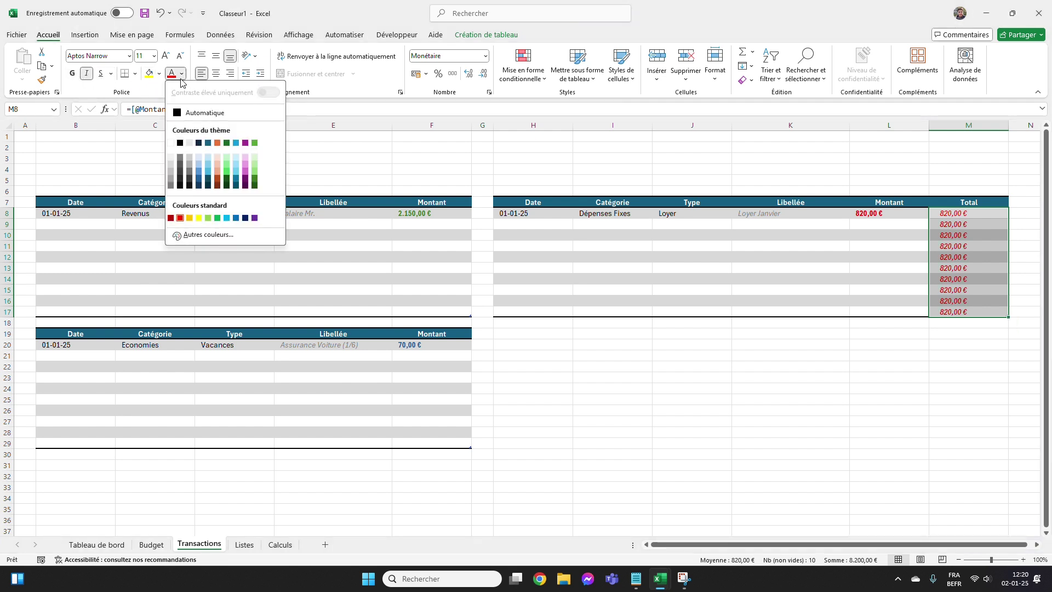
pyautogui.click(170, 184)
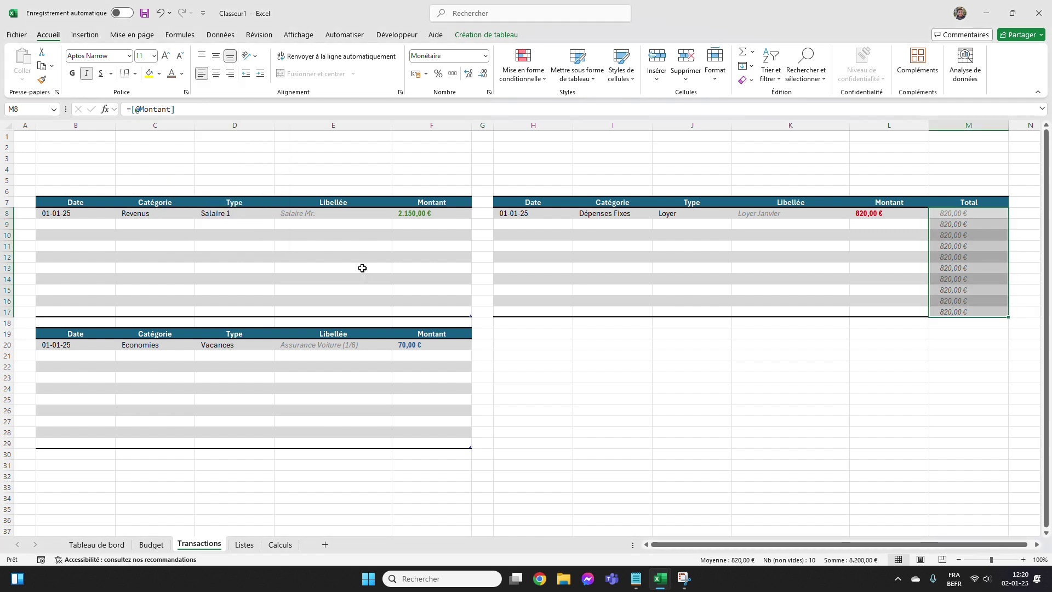
pyautogui.click(811, 444)
# Extend the expenses table down to row 29 and fill the Total formula from M17 through M29.
pyautogui.moveTo(1006, 321); pyautogui.dragTo(1008, 448)
pyautogui.click(979, 312)
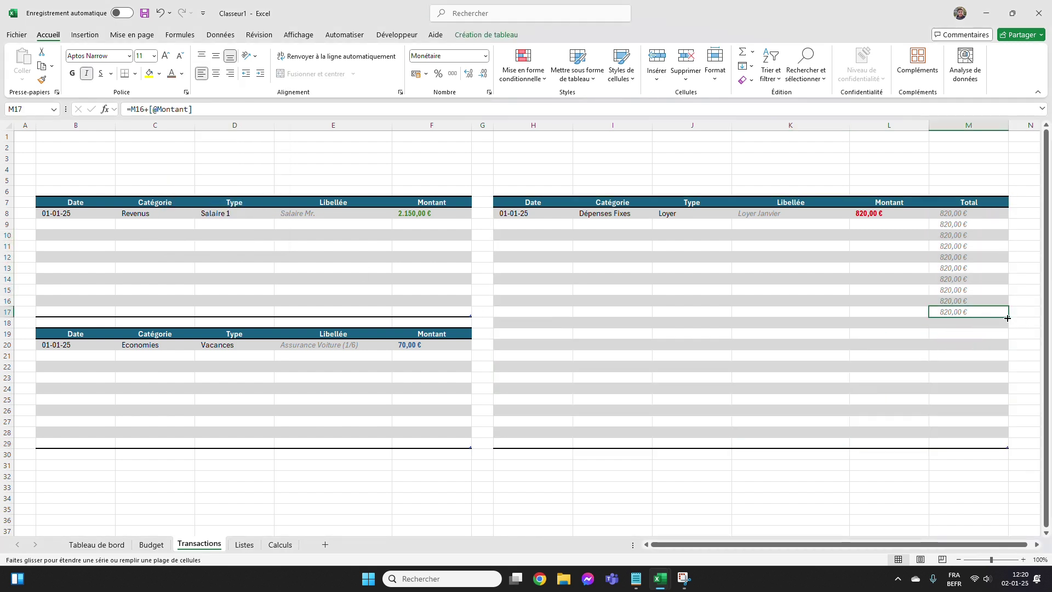
pyautogui.moveTo(1003, 322); pyautogui.dragTo(1003, 445)
pyautogui.click(933, 490)
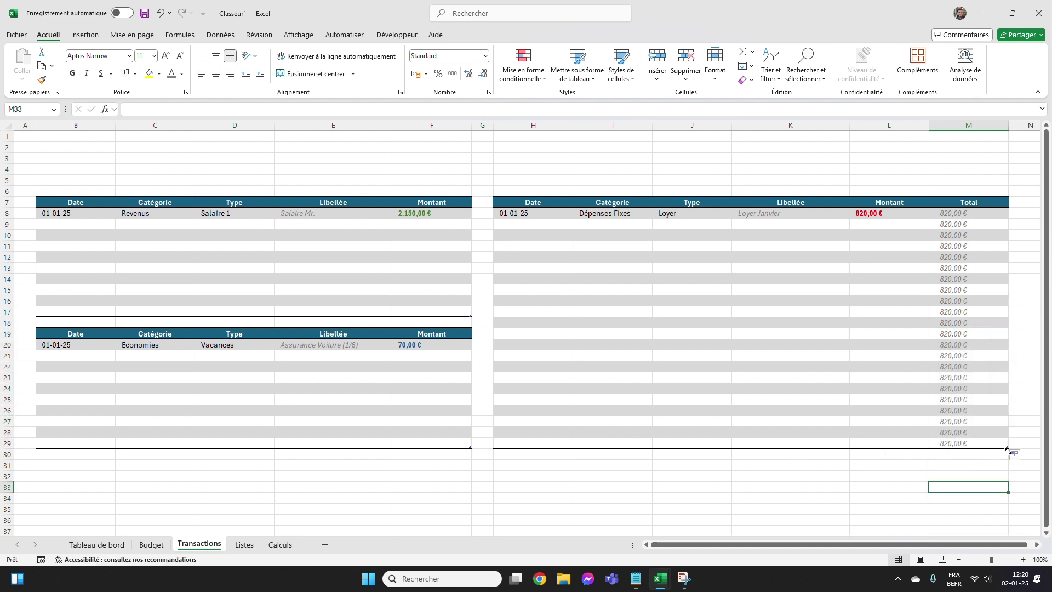
pyautogui.moveTo(1008, 450)
pyautogui.mouseDown()
pyautogui.moveTo(1008, 494)
pyautogui.moveTo(1006, 449)
pyautogui.mouseUp()
pyautogui.click(710, 511)
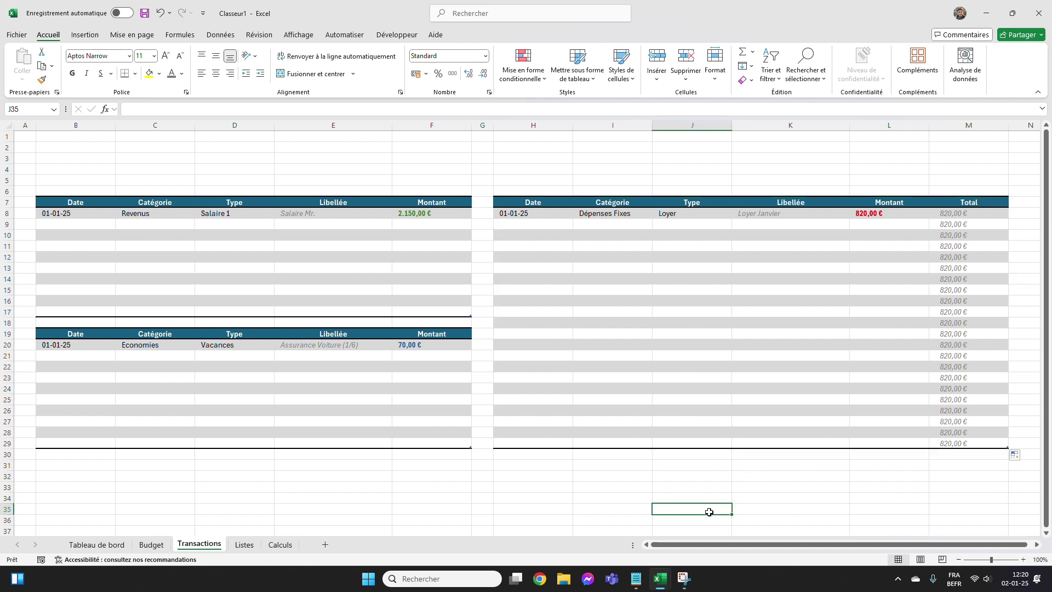
pyautogui.click(175, 510)
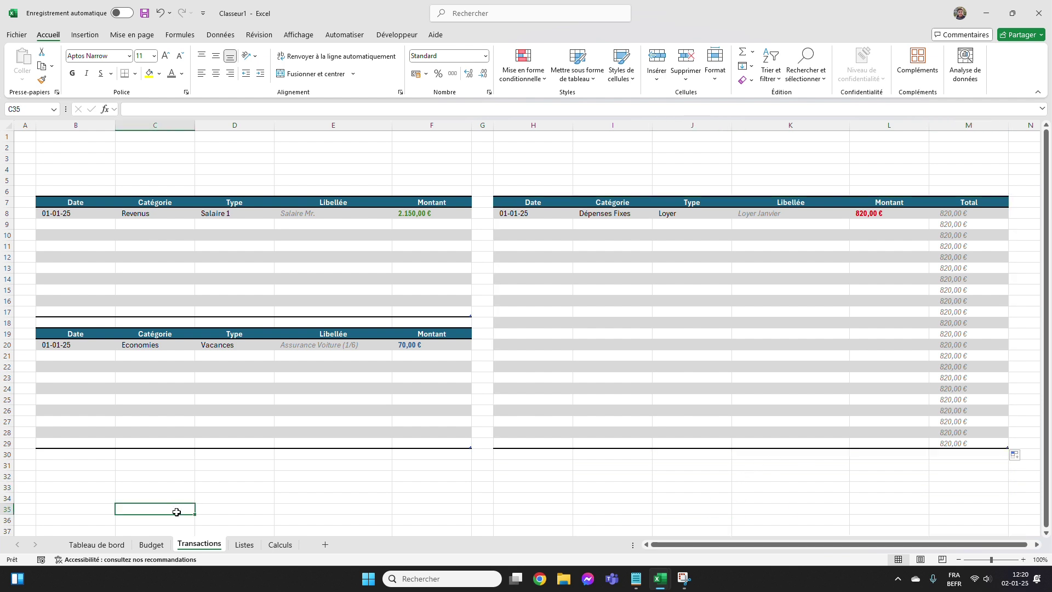
# On the Budget sheet, enter the headers Revenus, Montant Prévu and Montant Réel in B7:D7.
pyautogui.click(152, 544)
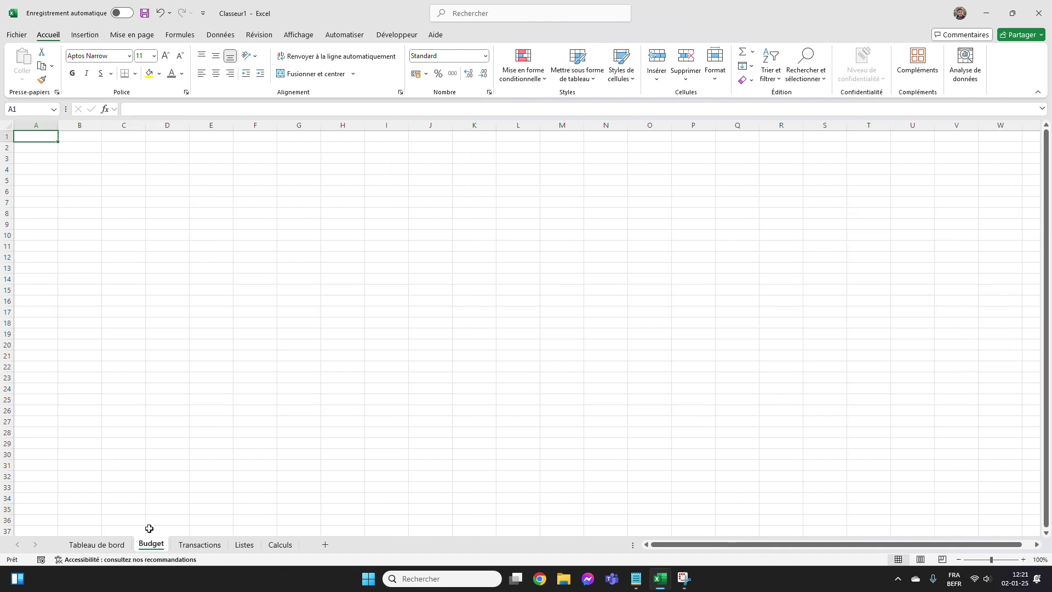
pyautogui.click(85, 200)
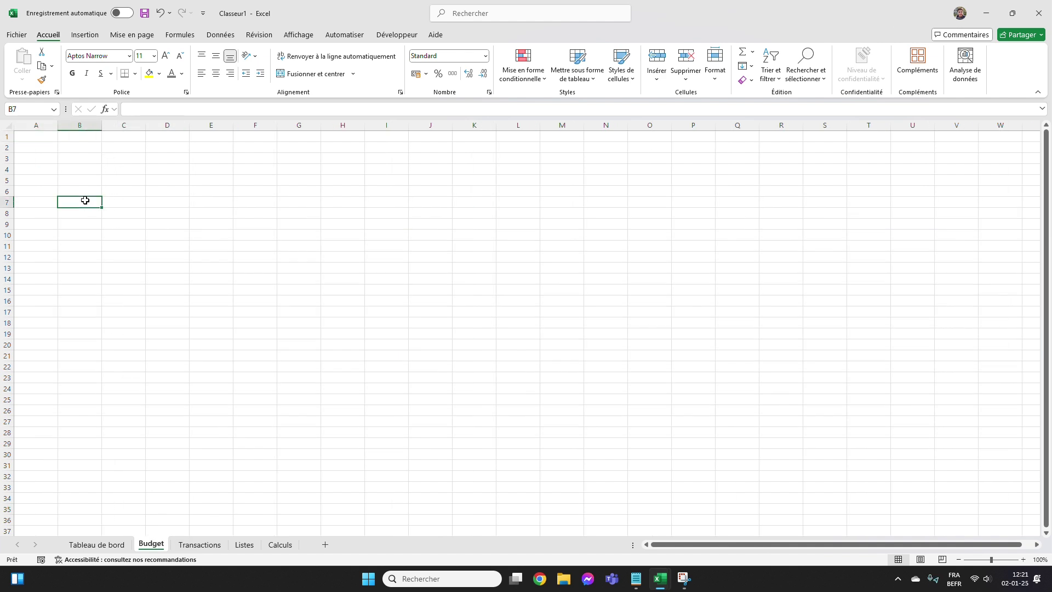
pyautogui.keyDown('ctrl'); pyautogui.scroll(2, 85, 200); pyautogui.keyUp('ctrl')
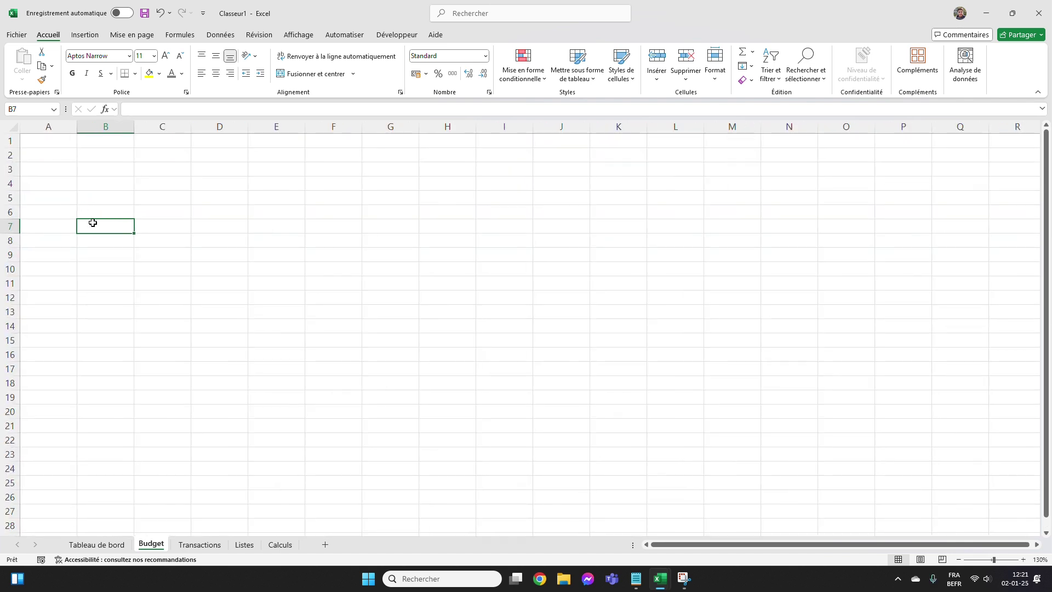
pyautogui.write('Revenus')
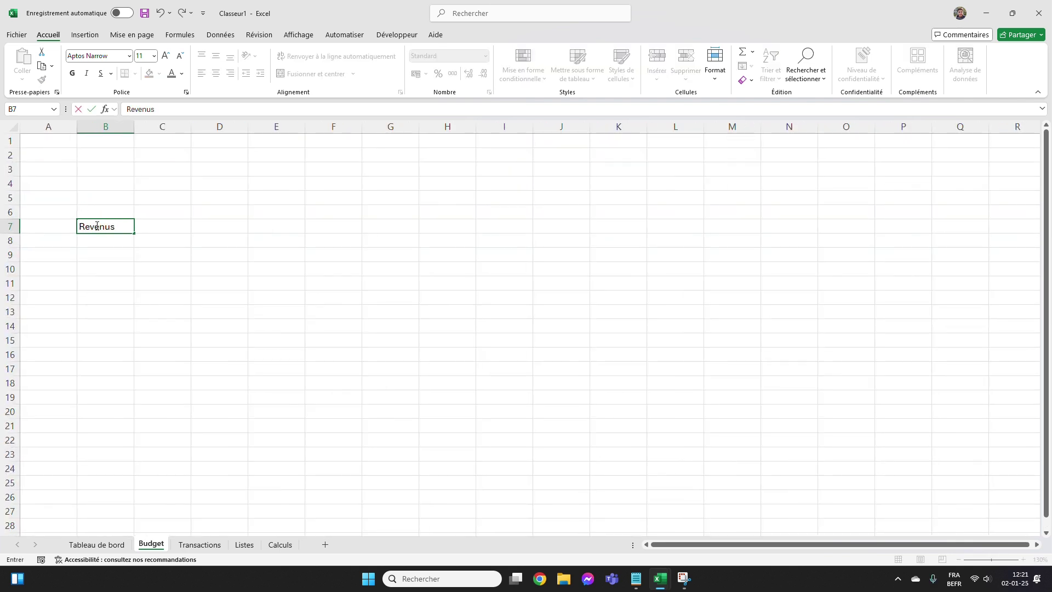
pyautogui.press('Tab')
pyautogui.write('Mon')
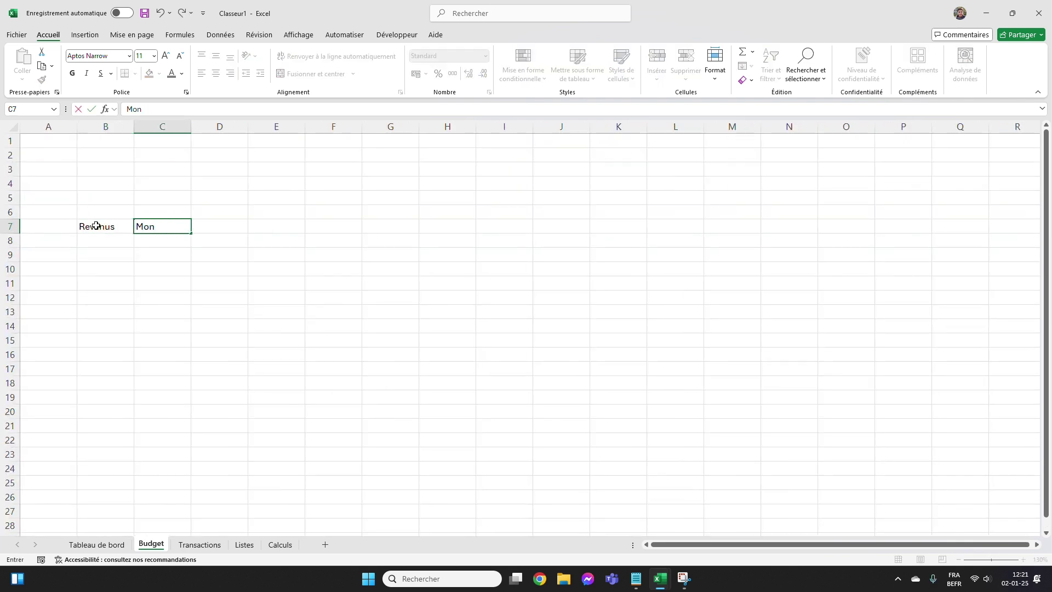
pyautogui.write('tant Prévu')
pyautogui.press('Tab')
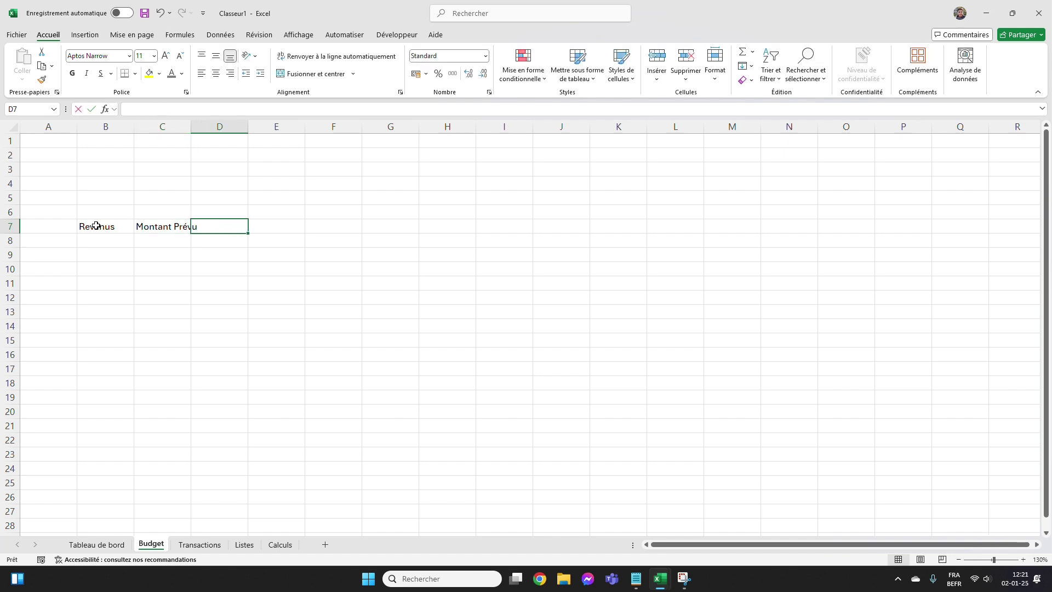
pyautogui.write('Montant Réel')
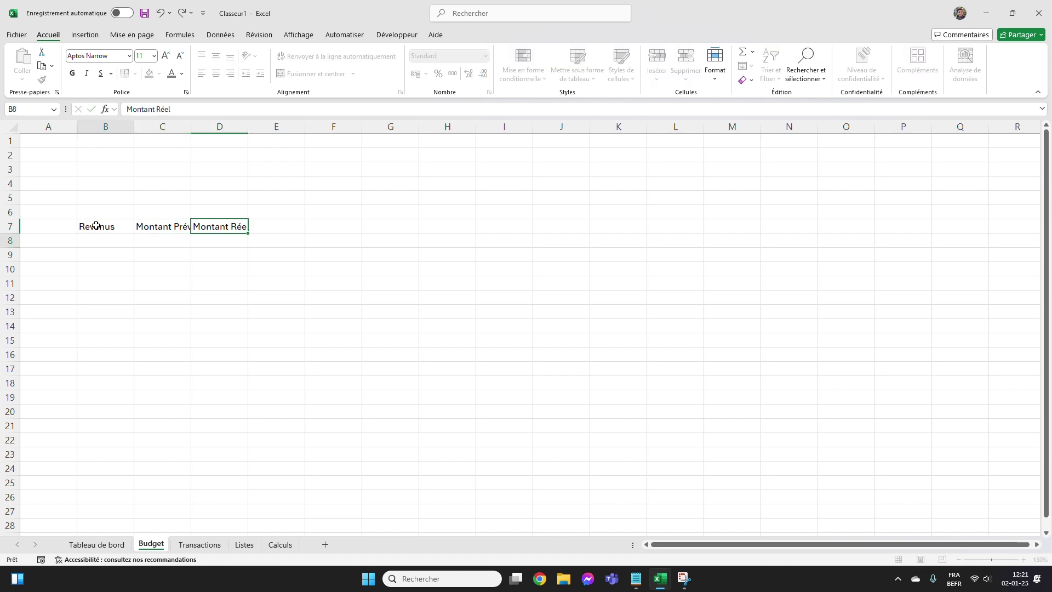
pyautogui.press('Return')
# Convert B7:D7 into a table with headers, without filter buttons, and apply the medium style with blue header and grey bands.
pyautogui.click(93, 225)
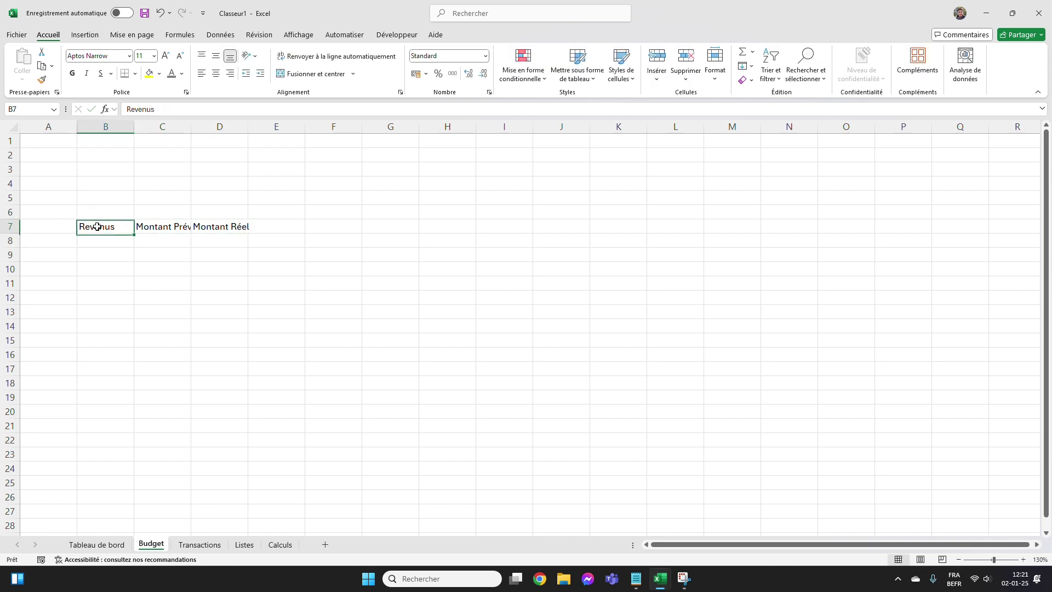
pyautogui.click(85, 35)
pyautogui.click(120, 63)
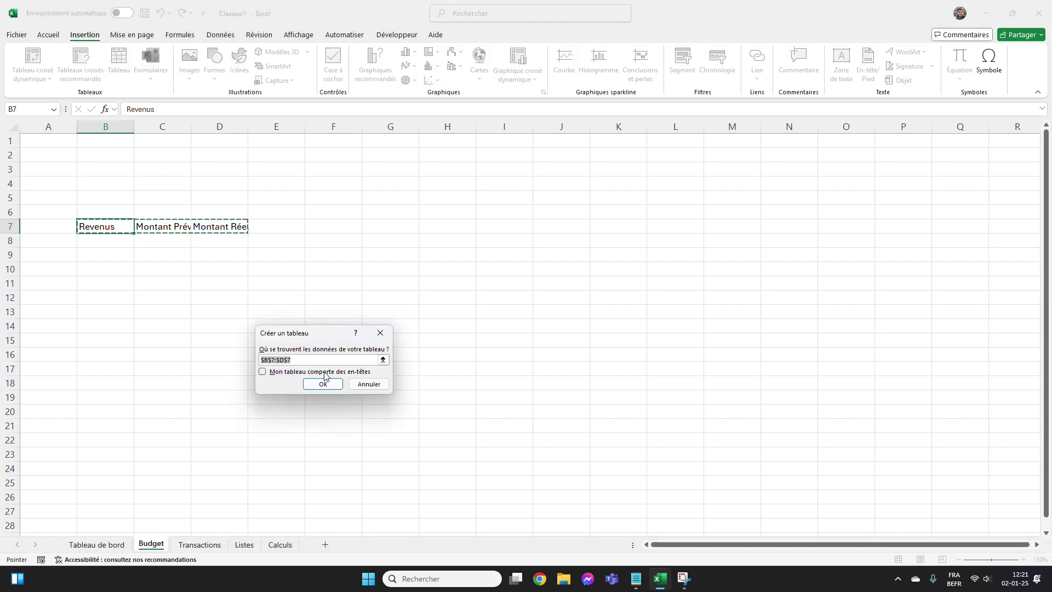
pyautogui.click(265, 372)
pyautogui.click(323, 383)
pyautogui.click(558, 52)
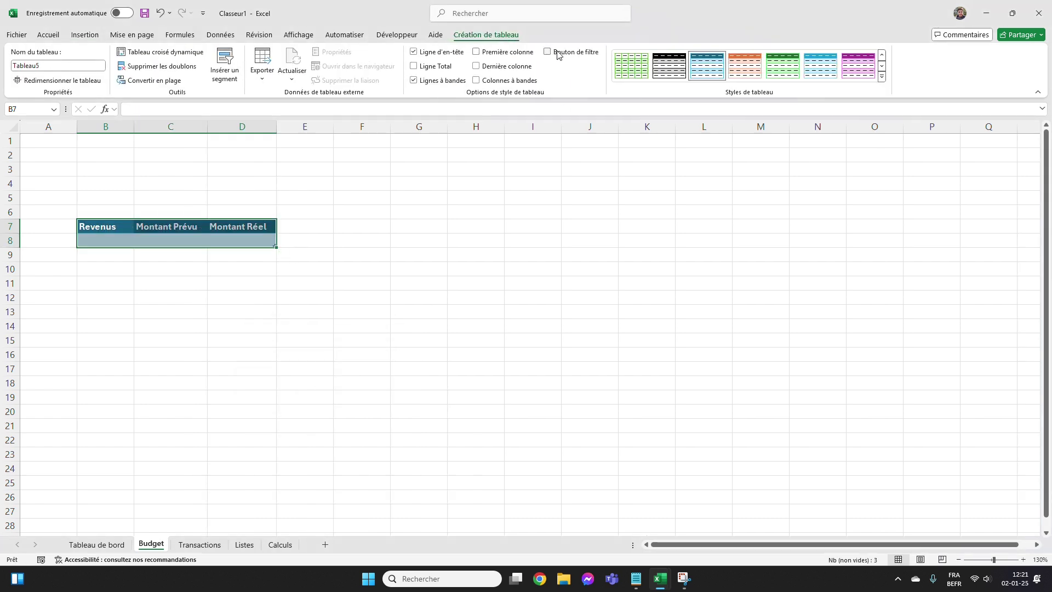
pyautogui.click(882, 77)
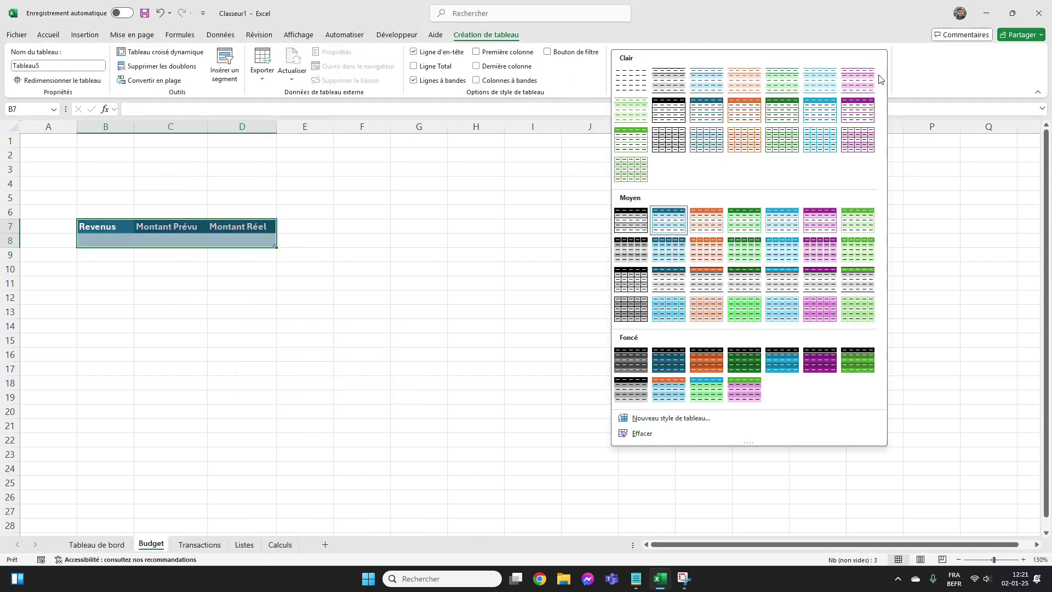
pyautogui.click(675, 274)
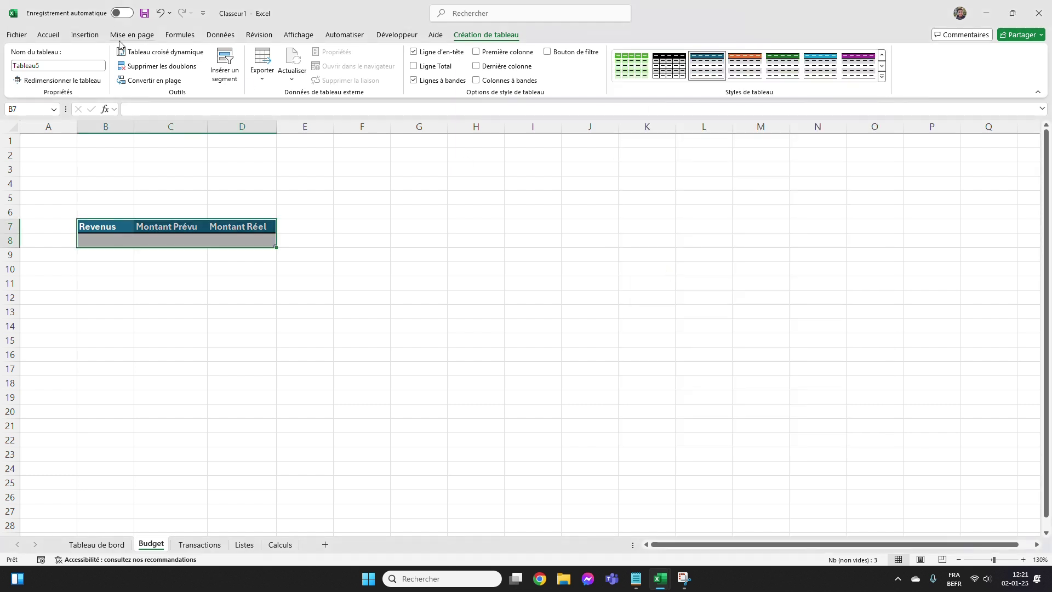
# Set the width of columns B to D on the Budget sheet to 20.
pyautogui.click(49, 36)
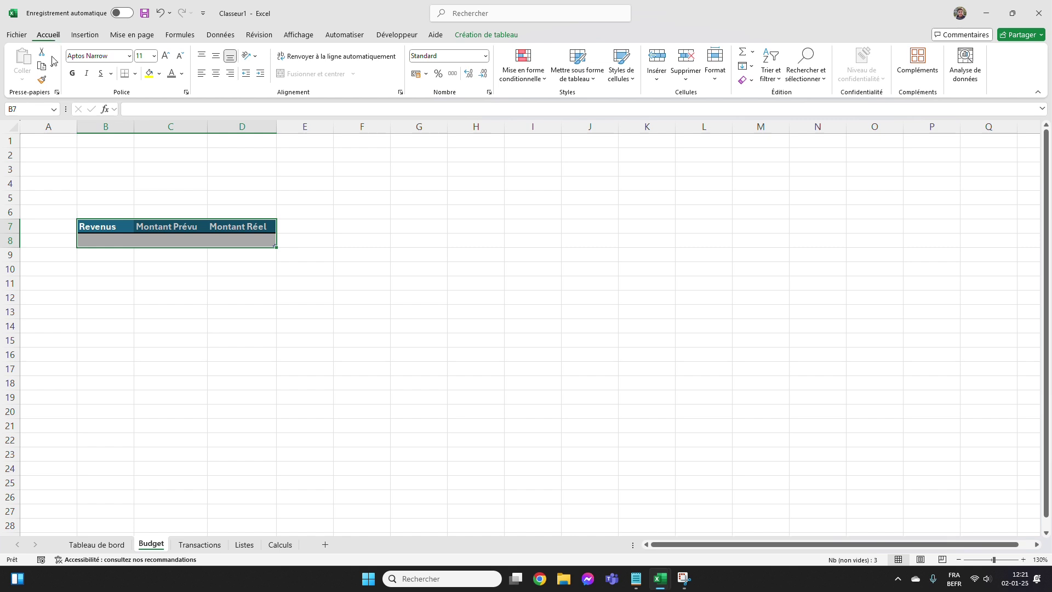
pyautogui.moveTo(105, 120); pyautogui.dragTo(255, 131)
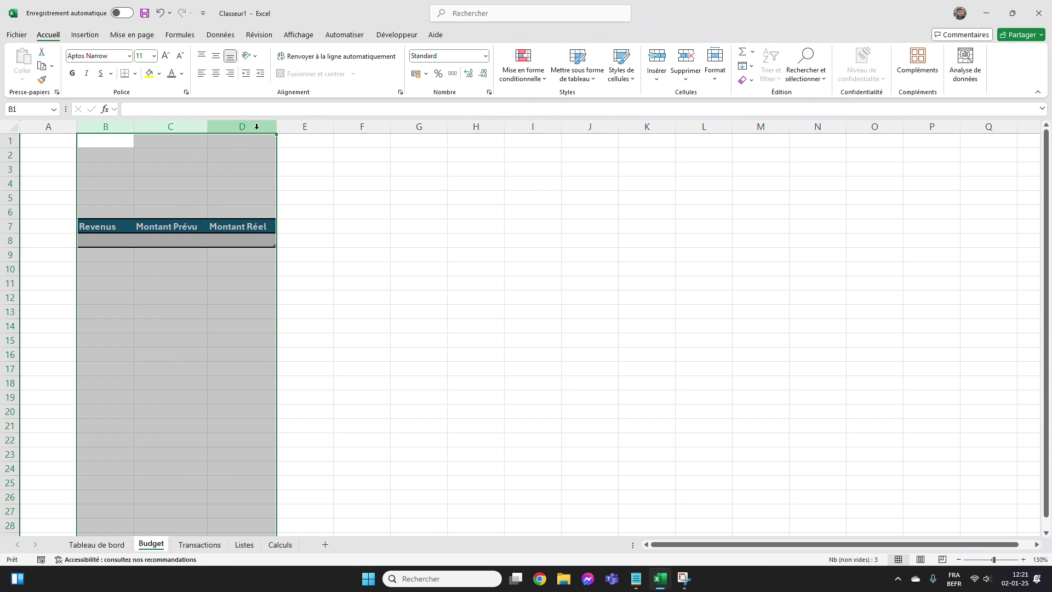
pyautogui.rightClick(257, 127)
pyautogui.click(310, 300)
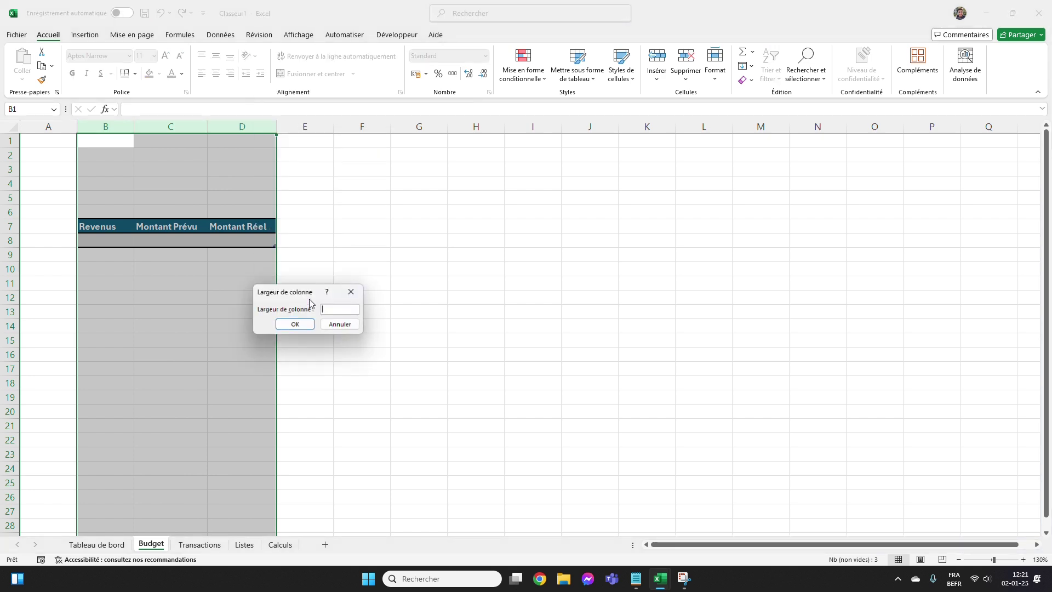
pyautogui.write('20')
pyautogui.press('Return')
# Centre the header texts of the Revenus table in B7:D7.
pyautogui.moveTo(133, 225); pyautogui.dragTo(314, 228)
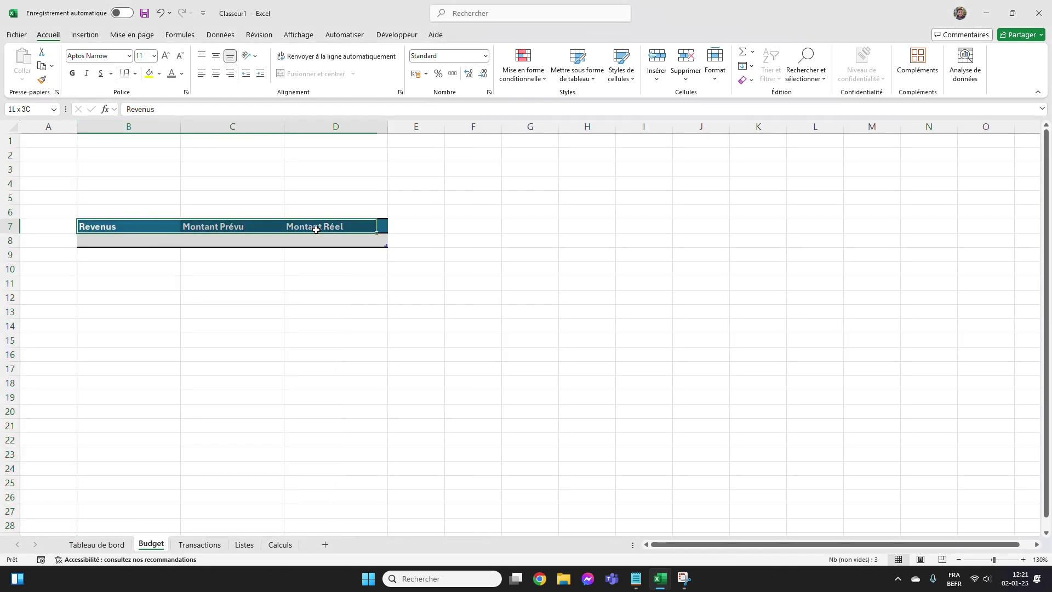
pyautogui.click(216, 73)
pyautogui.click(503, 326)
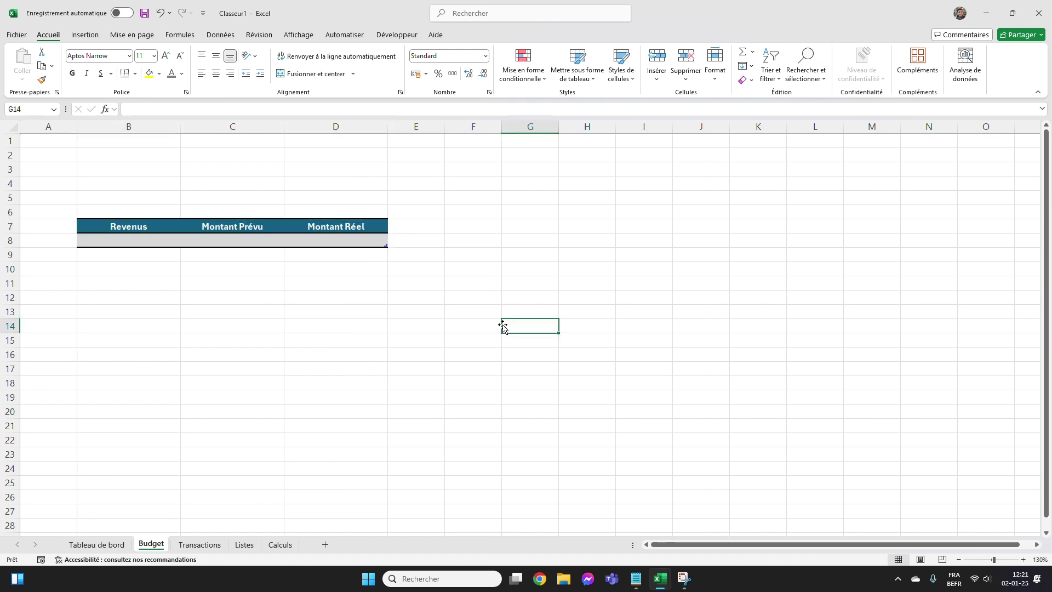
# Extend the Revenus table to row 11 and enter Salaire 1, Salaire 2, Allocations and Bonus in B8:B11.
pyautogui.doubleClick(130, 241)
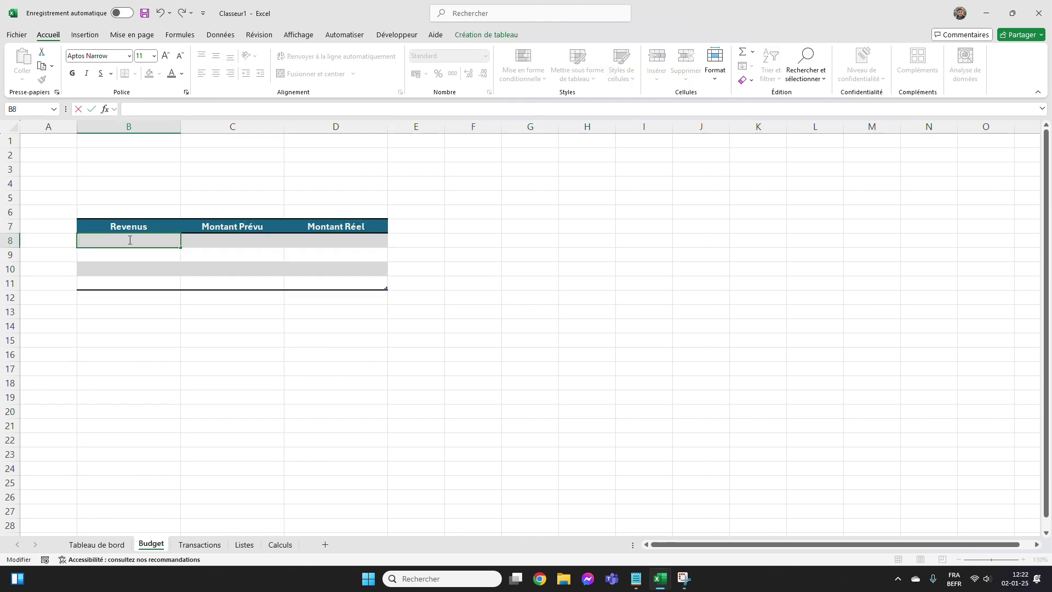
pyautogui.write('Salaire 1')
pyautogui.press('Return')
pyautogui.write('Salaire 2')
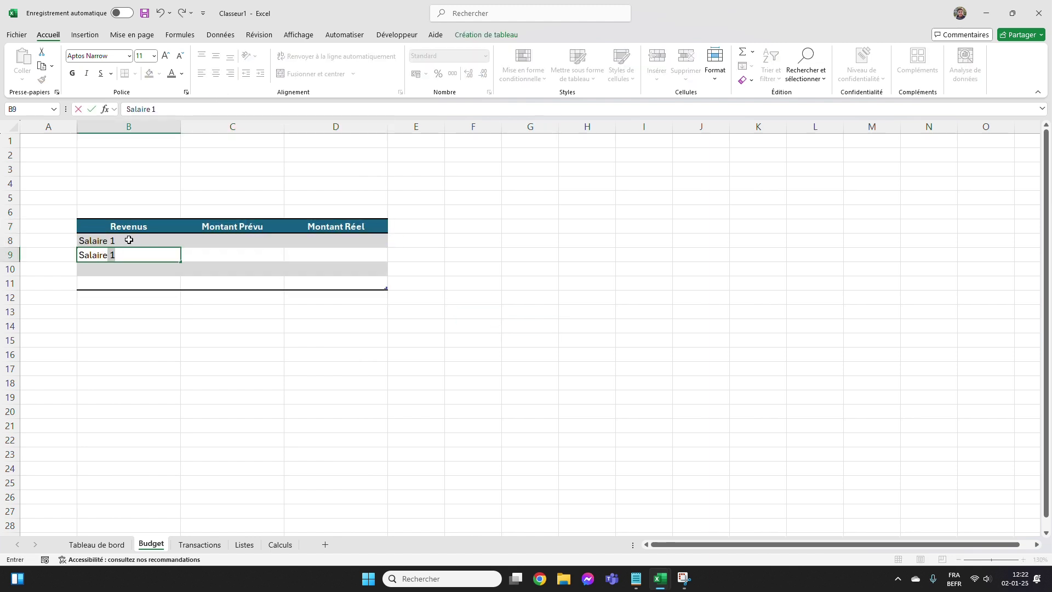
pyautogui.click(129, 240)
pyautogui.press('Down')
pyautogui.press('Down')
pyautogui.write('A')
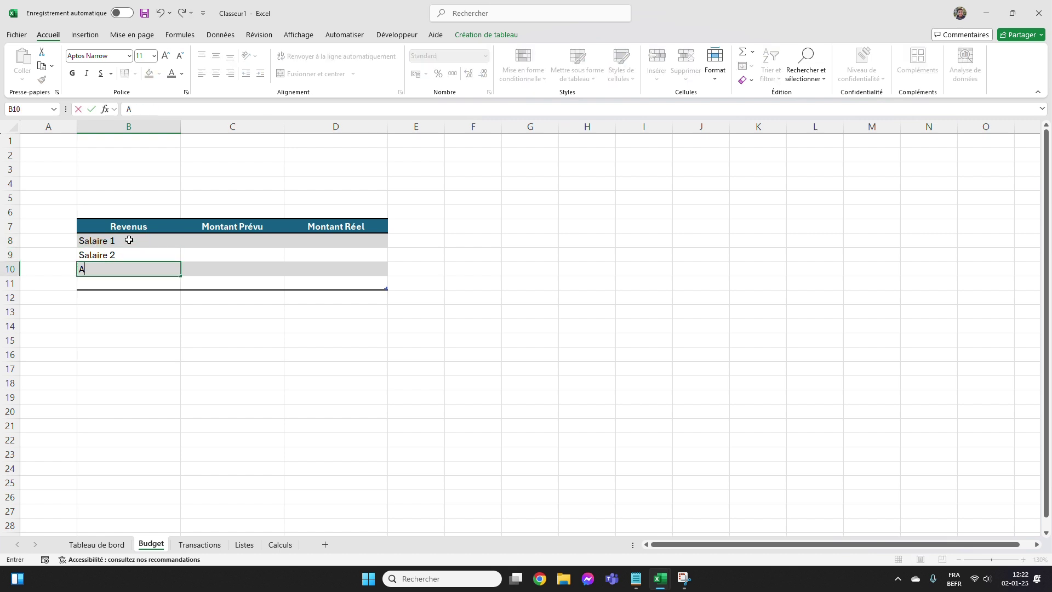
pyautogui.write('llocations')
pyautogui.press('Return')
pyautogui.write('Bonus')
pyautogui.press('Tab')
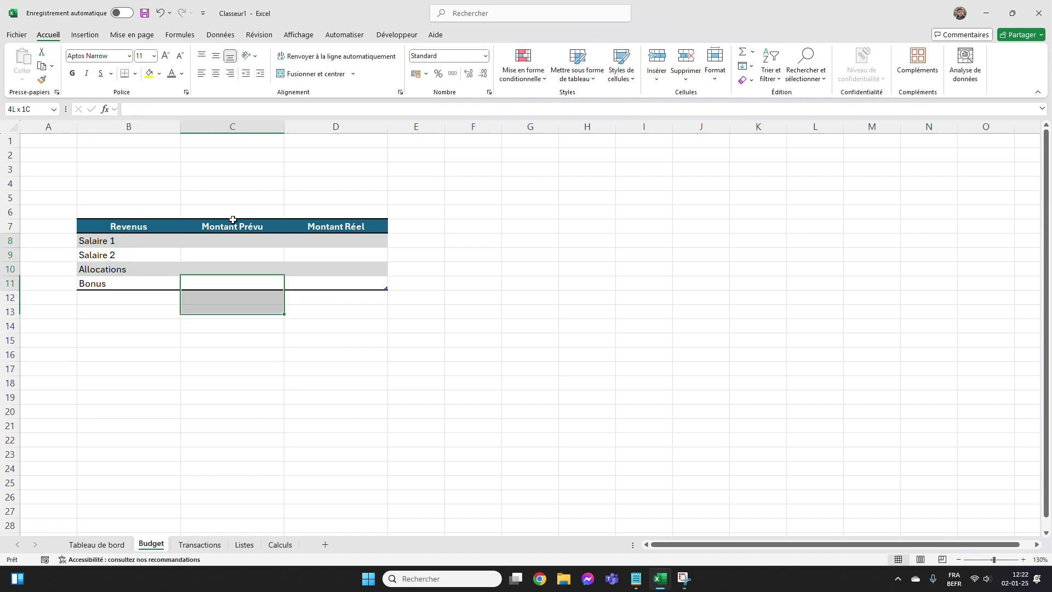
# Apply the Monétaire number format to the Montant Prévu and Montant Réel cells C8:D11.
pyautogui.click(228, 220)
pyautogui.click(485, 56)
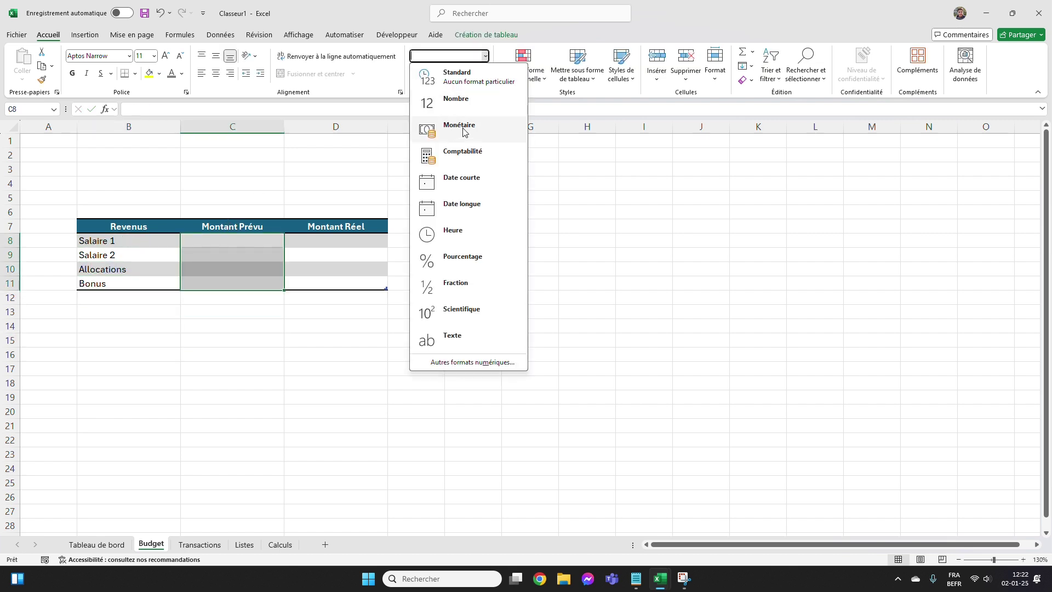
pyautogui.click(444, 123)
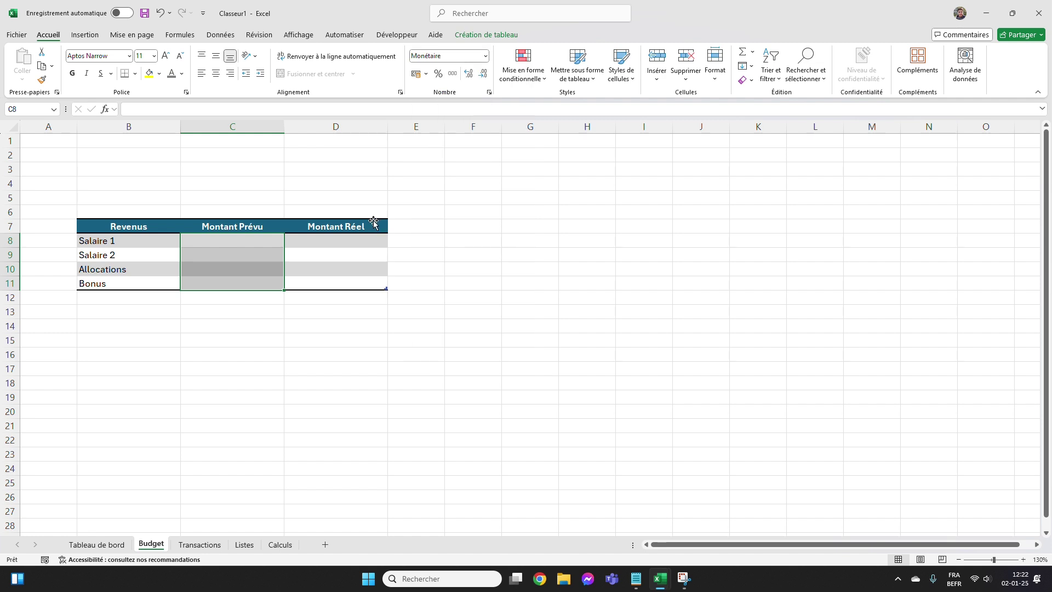
pyautogui.click(373, 221)
pyautogui.click(485, 55)
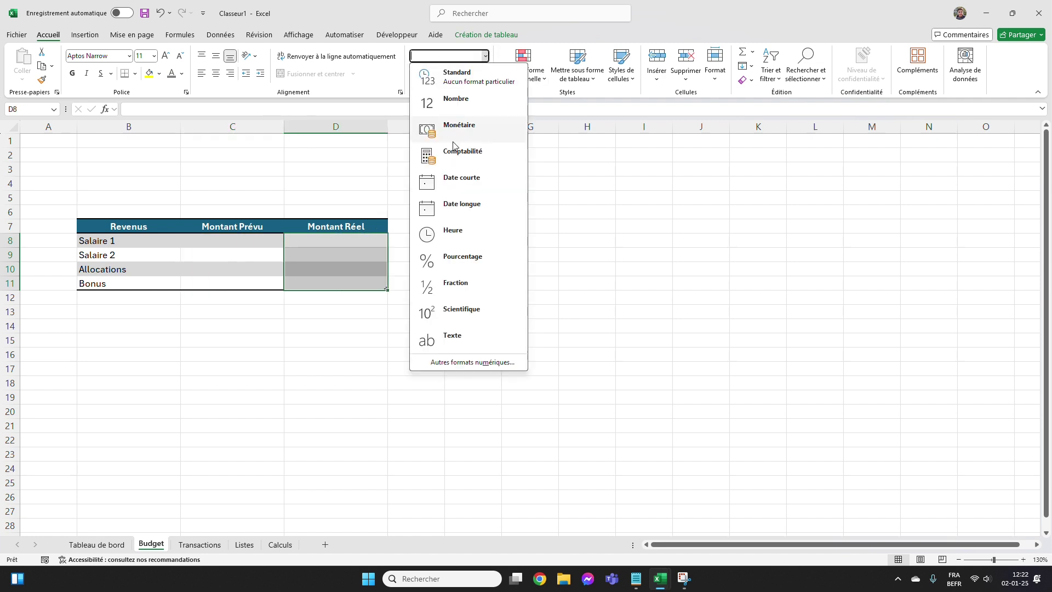
pyautogui.click(458, 127)
# Copy the Revenus table B7:D11 and paste the duplicate starting at cell F7 on the Budget sheet.
pyautogui.moveTo(127, 224); pyautogui.dragTo(334, 281)
pyautogui.hotkey('ctrl', 'c')
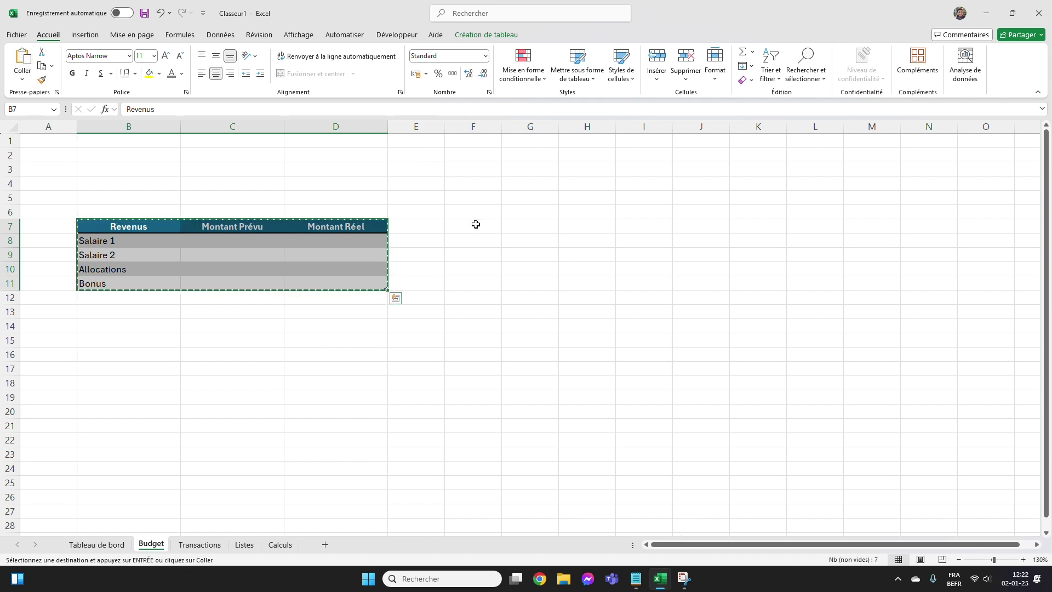
pyautogui.click(476, 224)
pyautogui.hotkey('ctrl', 'v')
pyautogui.click(510, 340)
pyautogui.press('Escape')
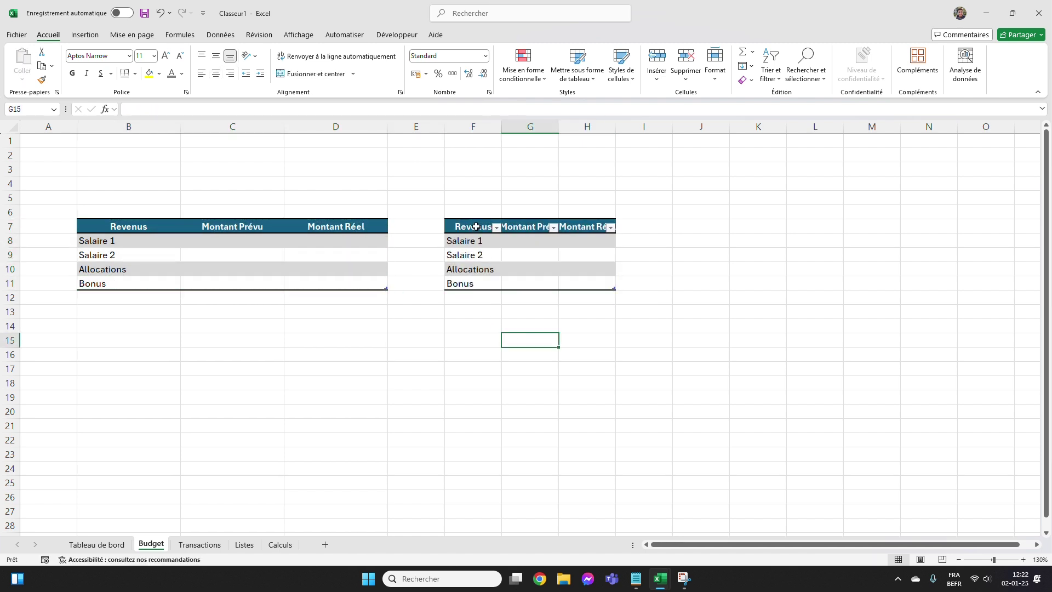
# Rename the first header of the copied table, in cell F7, to Dépenses Fixes.
pyautogui.click(476, 226)
pyautogui.write('Dépenses Fixes')
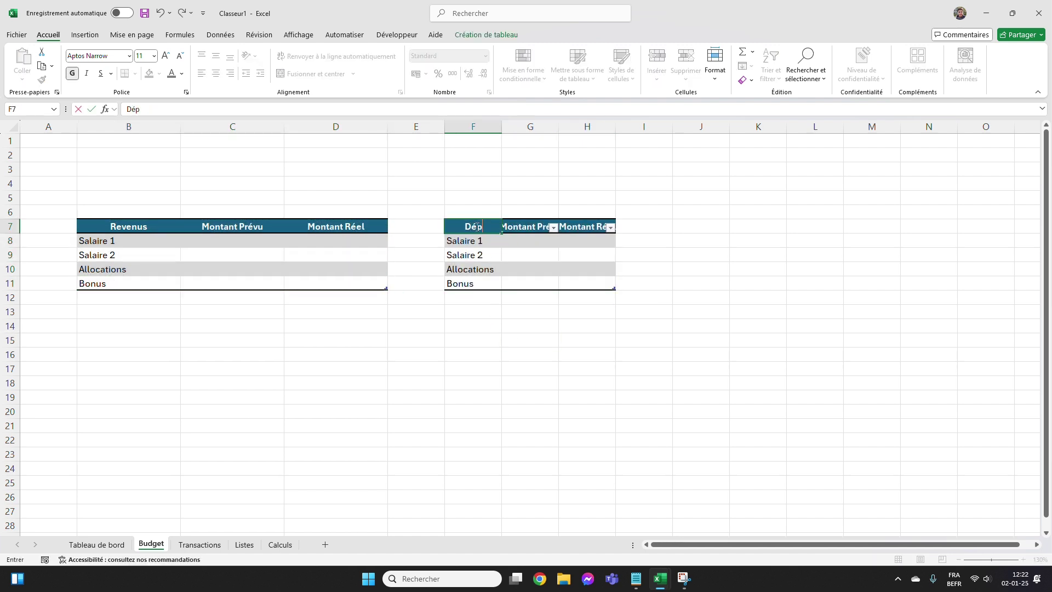
pyautogui.press('Return')
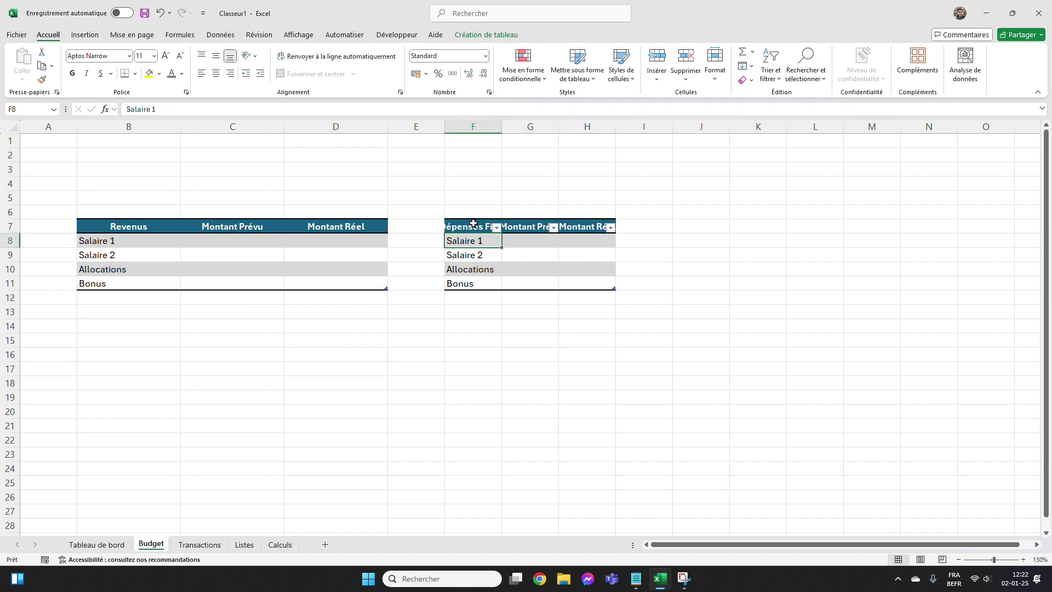
# Set the width of columns F to H on the Budget sheet to 20.
pyautogui.moveTo(474, 126); pyautogui.dragTo(585, 128)
pyautogui.rightClick(584, 128)
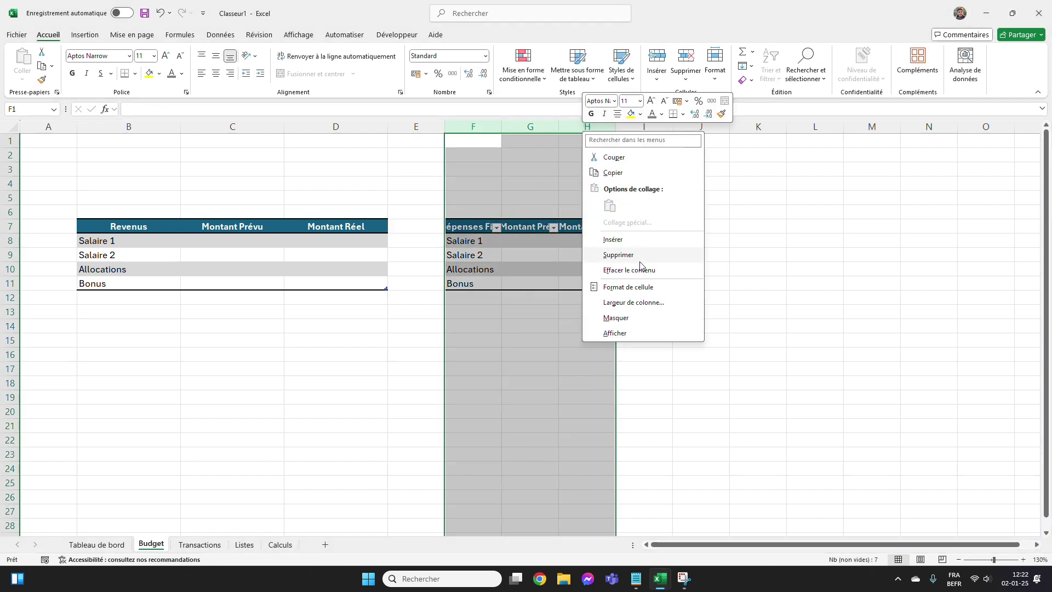
pyautogui.click(634, 302)
pyautogui.write('20')
pyautogui.press('Return')
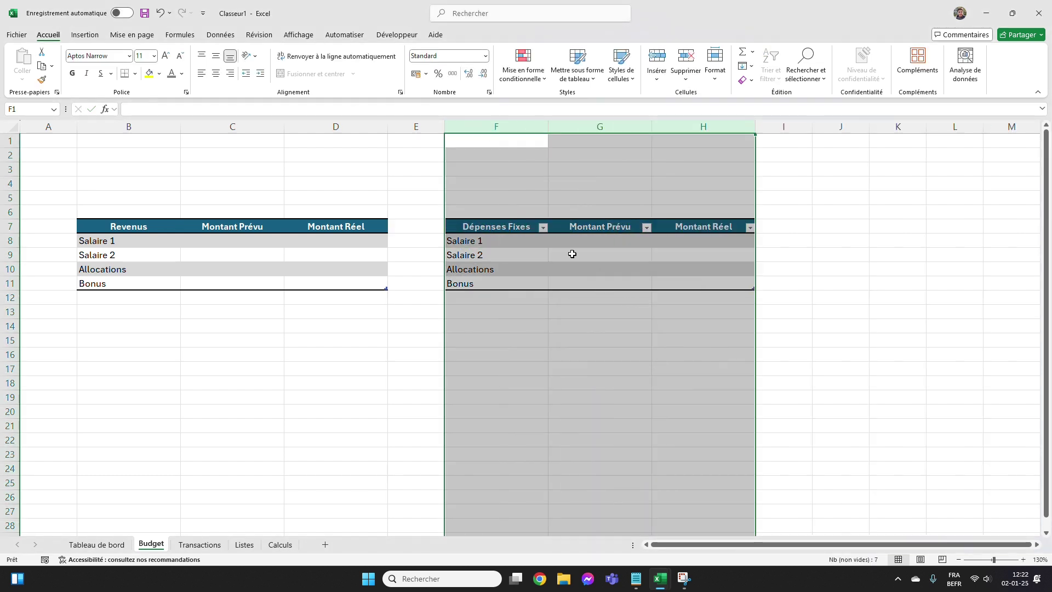
# Hide the filter buttons in the header row of the Dépenses Fixes table.
pyautogui.click(572, 254)
pyautogui.click(486, 34)
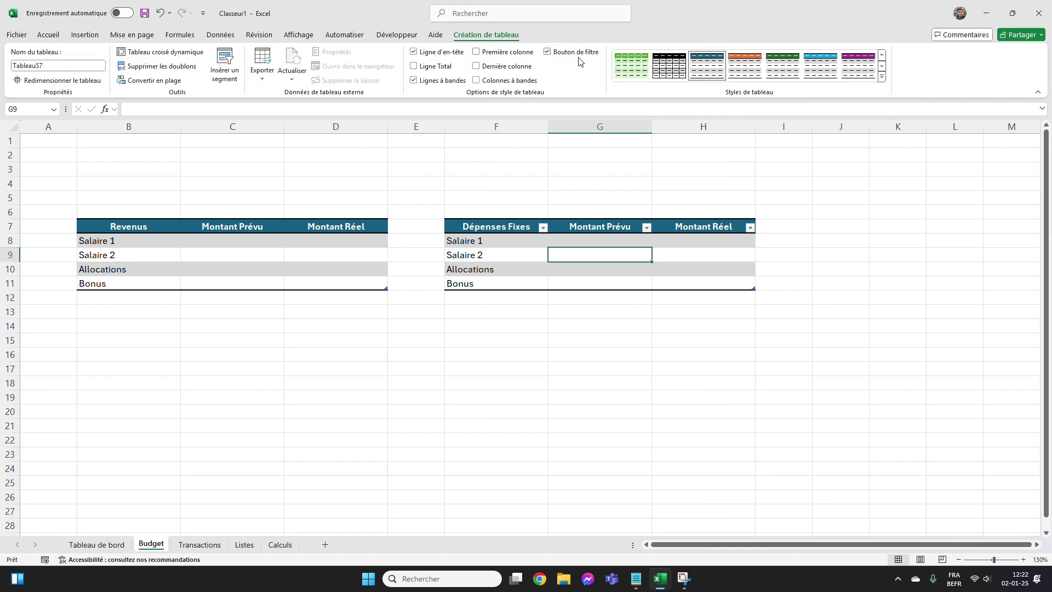
pyautogui.click(576, 53)
pyautogui.click(621, 340)
# Copy the Dépenses Fixes items C8:C13 from the Listes sheet and paste them with Collage spécial into F8:F13 of the Budget sheet.
pyautogui.click(193, 544)
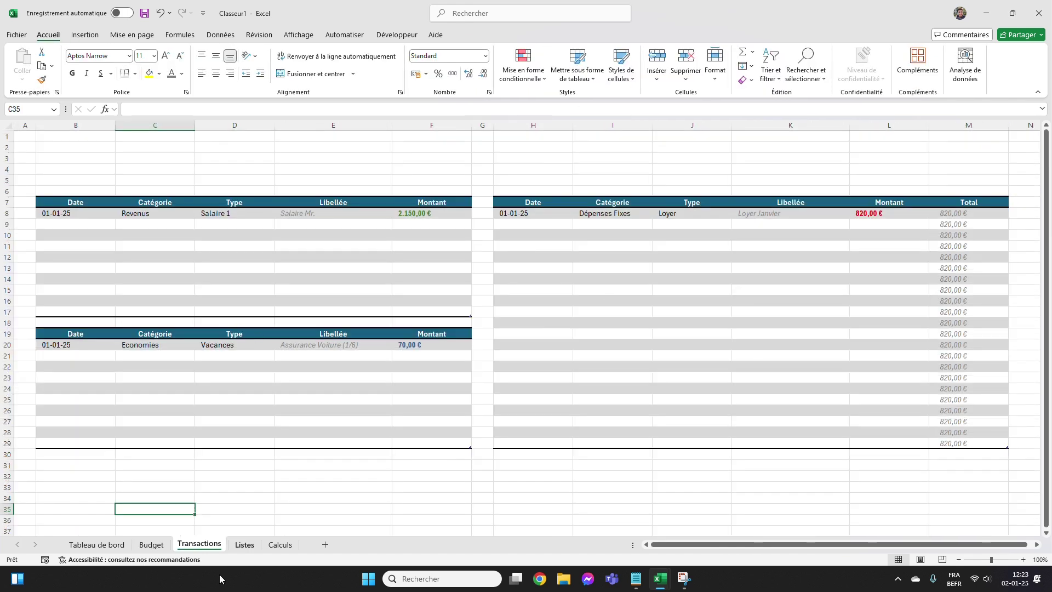
pyautogui.click(245, 545)
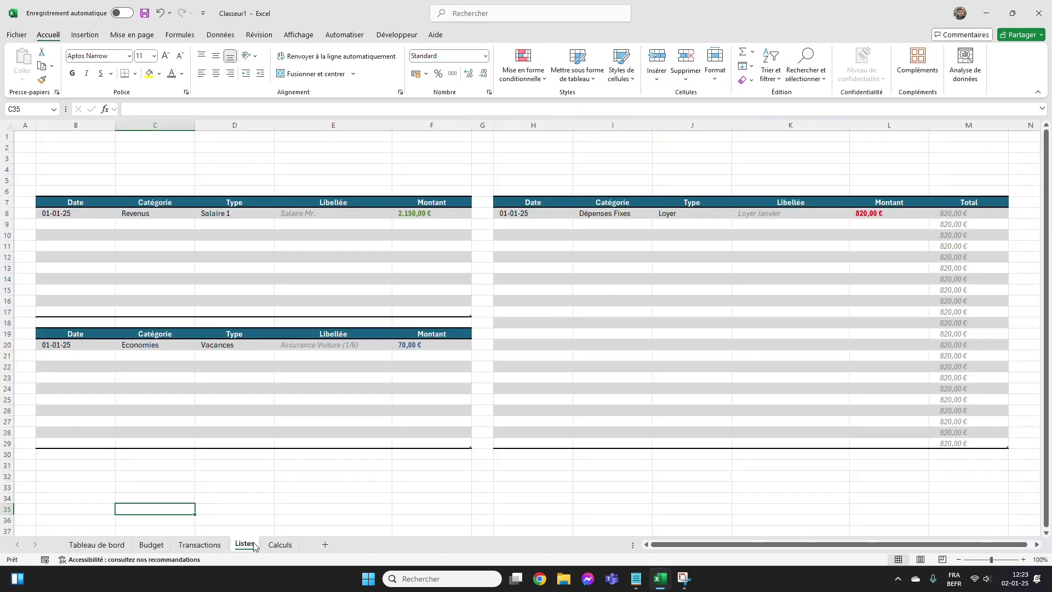
pyautogui.moveTo(200, 228); pyautogui.dragTo(198, 290)
pyautogui.hotkey('ctrl', 'c')
pyautogui.click(197, 545)
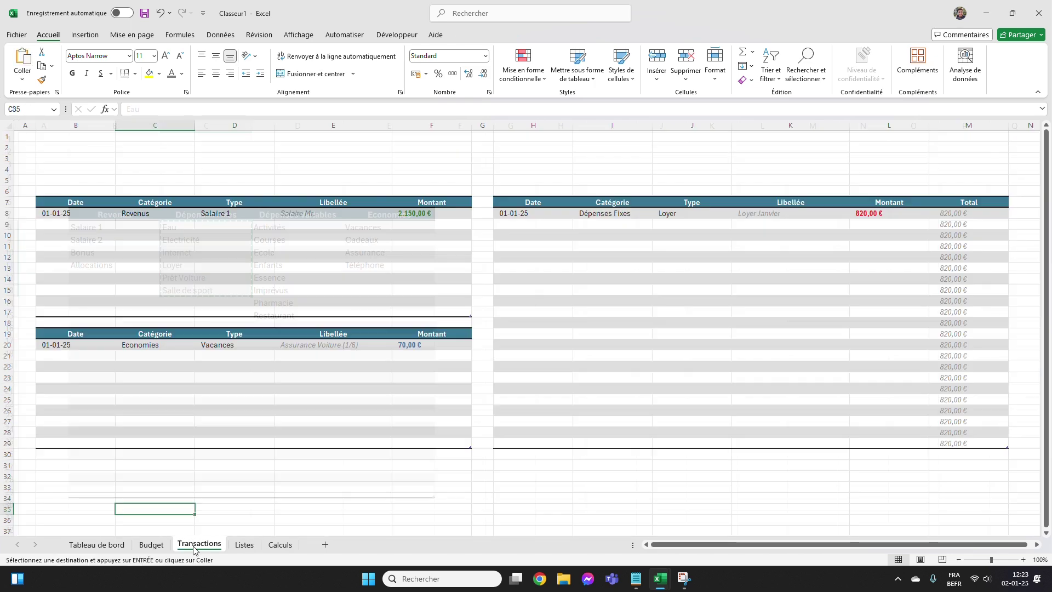
pyautogui.click(151, 544)
pyautogui.moveTo(481, 240); pyautogui.dragTo(475, 312)
pyautogui.hotkey('ctrl', 'v')
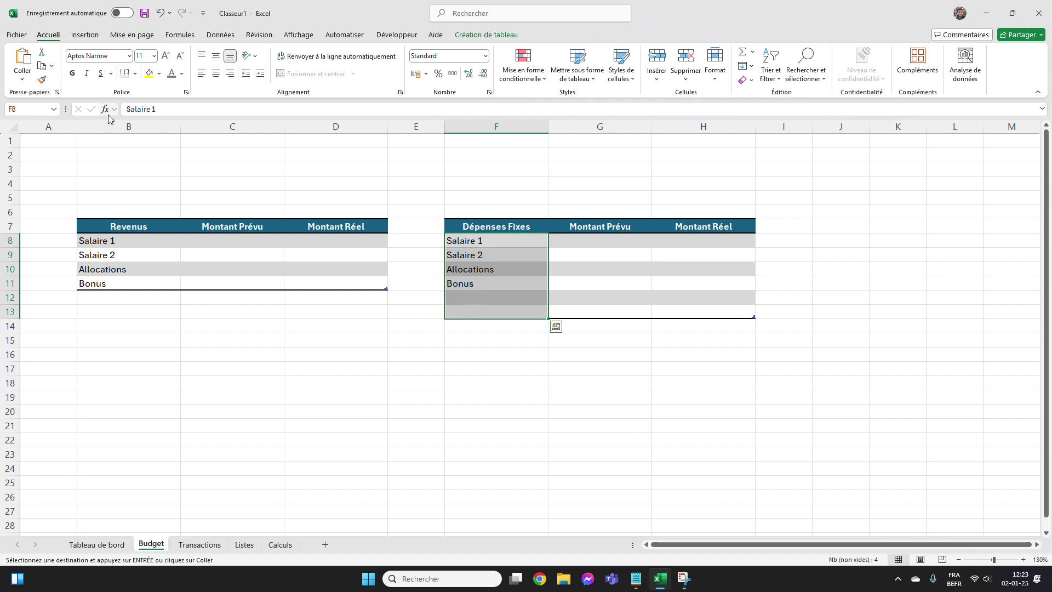
pyautogui.rightClick(483, 241)
pyautogui.click(536, 266)
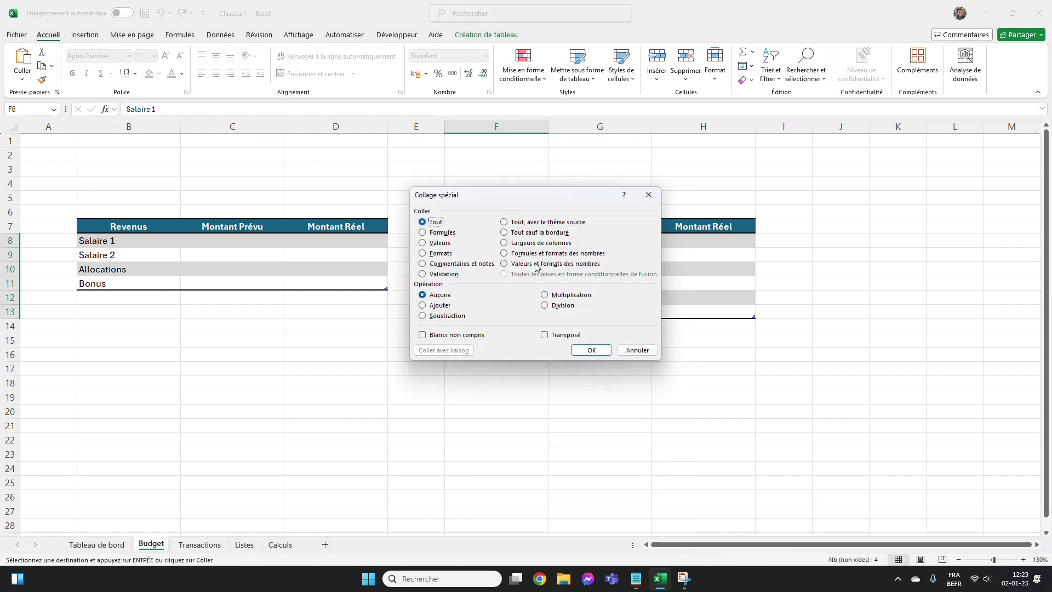
pyautogui.click(590, 349)
pyautogui.click(486, 383)
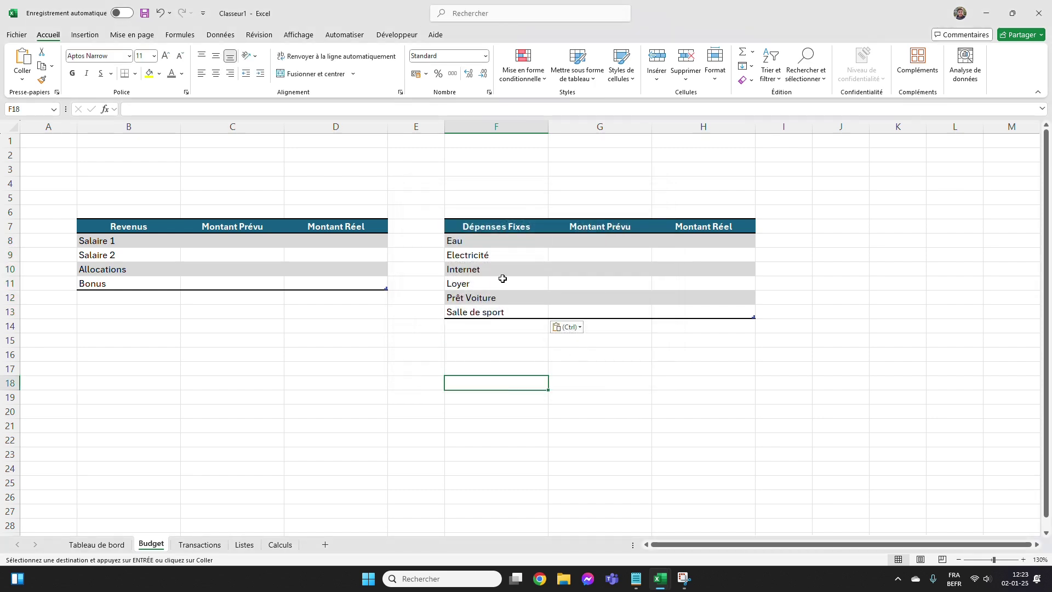
# Increase the indent by one level for the body cells of the Revenus and Dépenses Fixes tables.
pyautogui.moveTo(487, 246); pyautogui.dragTo(479, 311)
pyautogui.click(359, 369)
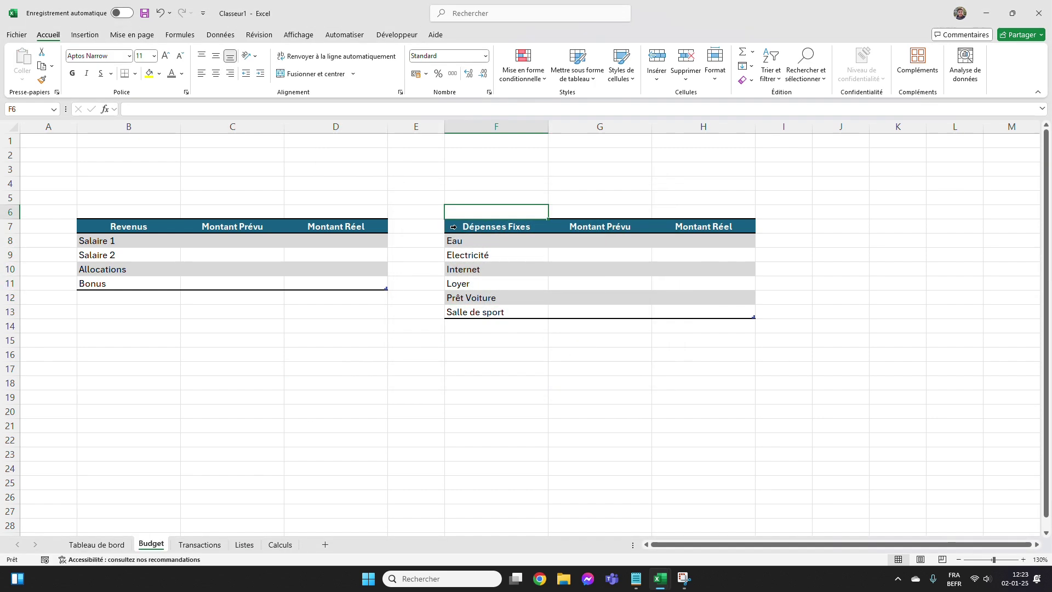
pyautogui.moveTo(148, 242); pyautogui.dragTo(357, 283)
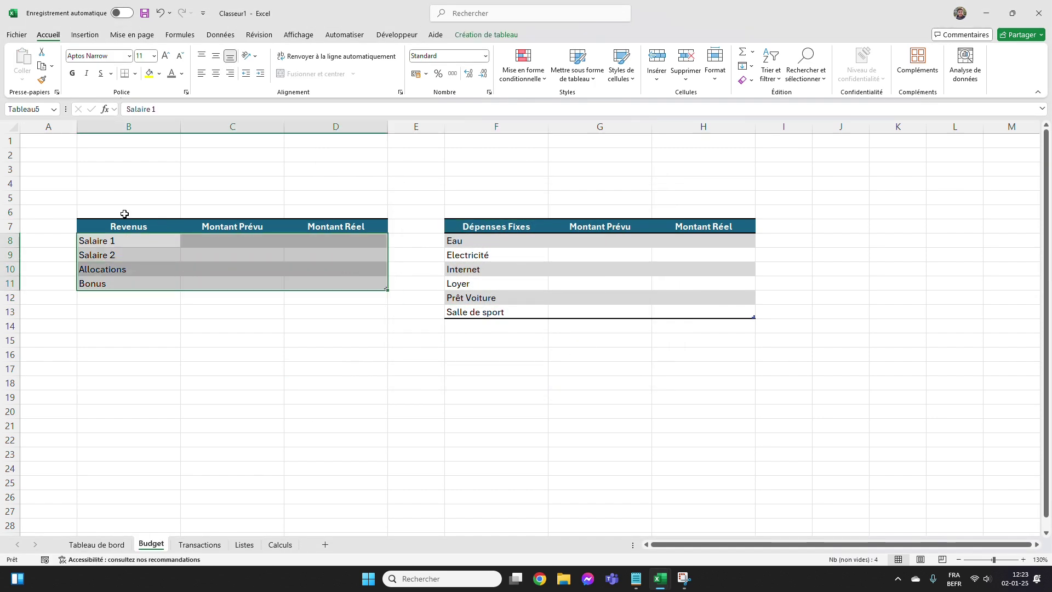
pyautogui.moveTo(131, 221); pyautogui.dragTo(318, 216)
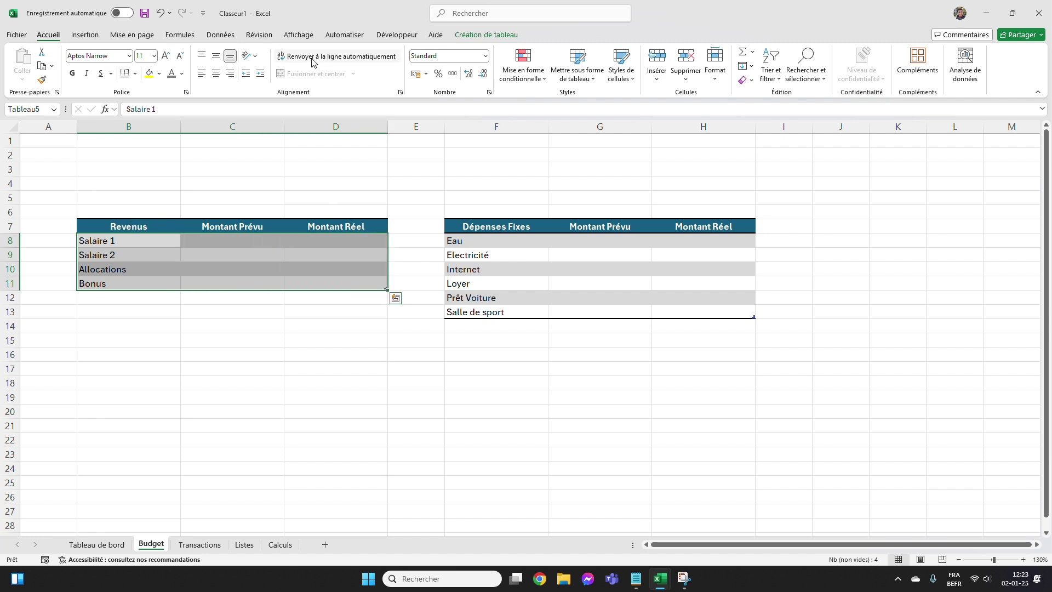
pyautogui.click(260, 73)
pyautogui.moveTo(507, 220); pyautogui.dragTo(692, 221)
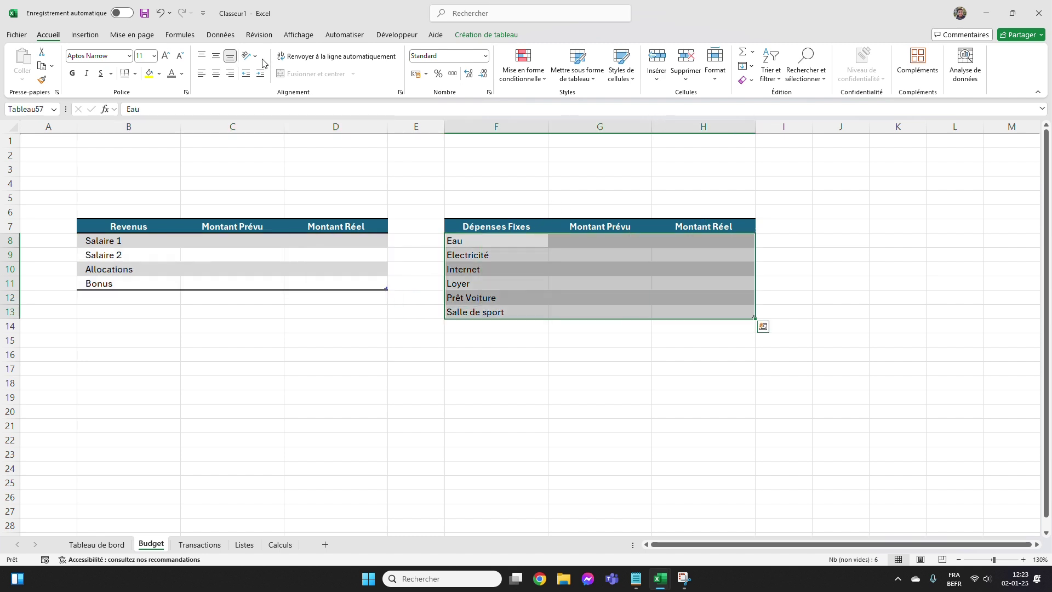
pyautogui.click(260, 74)
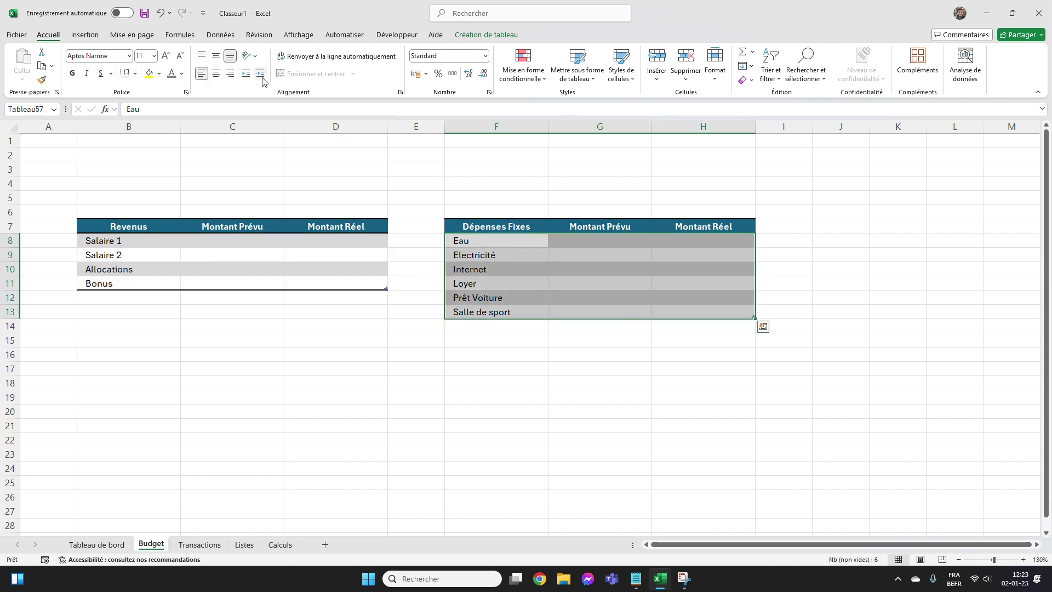
pyautogui.click(642, 155)
# Copy the Dépenses Fixes table F7:H13 and paste the duplicate starting at cell J7.
pyautogui.keyDown('ctrl'); pyautogui.scroll(-2, 641, 155); pyautogui.keyUp('ctrl')
pyautogui.moveTo(400, 203); pyautogui.dragTo(556, 266)
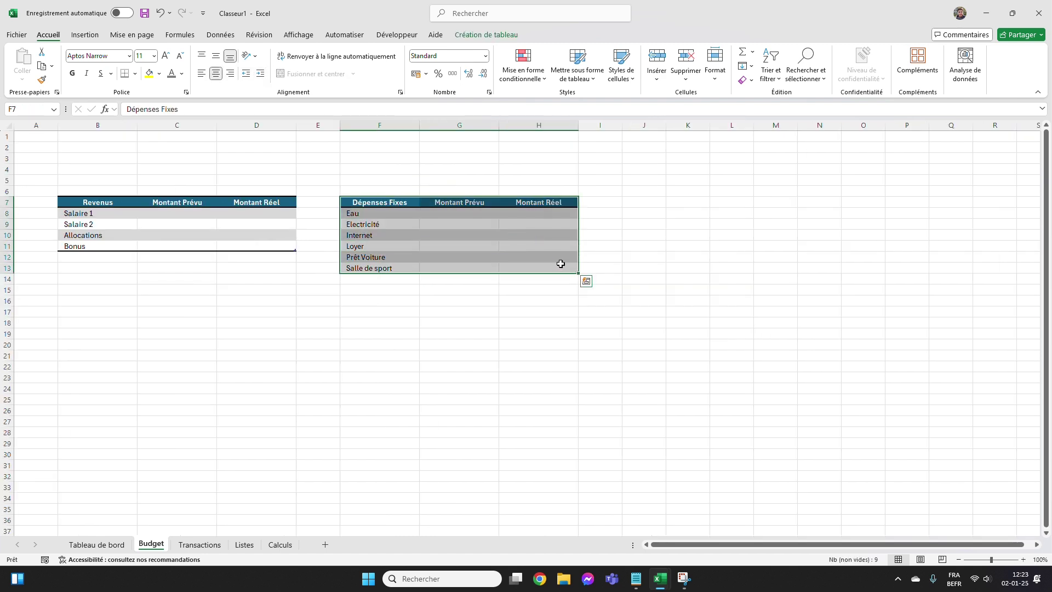
pyautogui.hotkey('ctrl', 'c')
pyautogui.click(637, 207)
pyautogui.hotkey('ctrl', 'v')
pyautogui.press('Escape')
# Set the width of columns J to L on the Budget sheet to 20.
pyautogui.moveTo(646, 126); pyautogui.dragTo(717, 129)
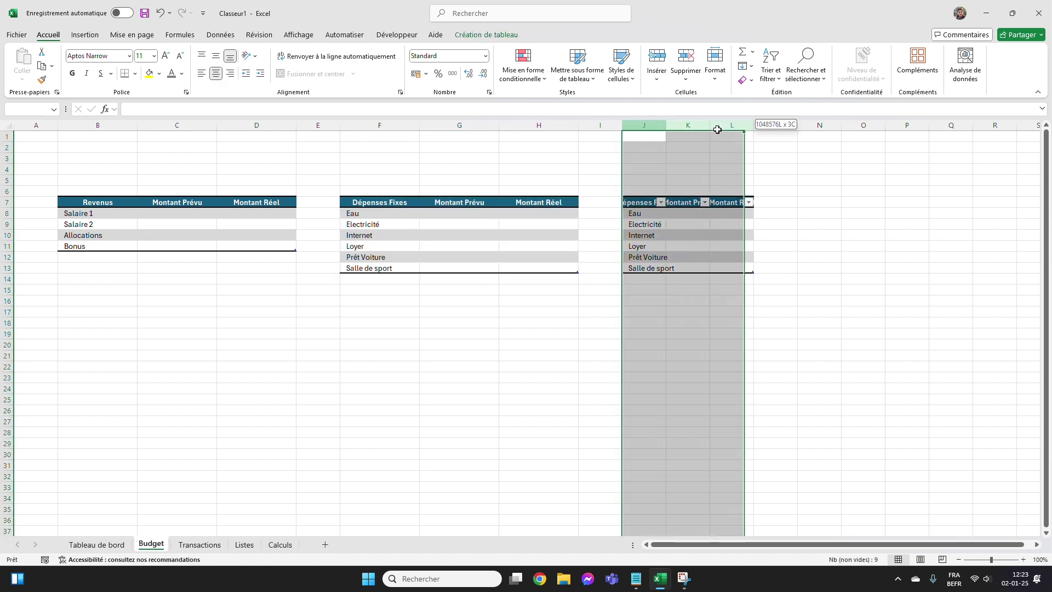
pyautogui.rightClick(717, 130)
pyautogui.click(785, 296)
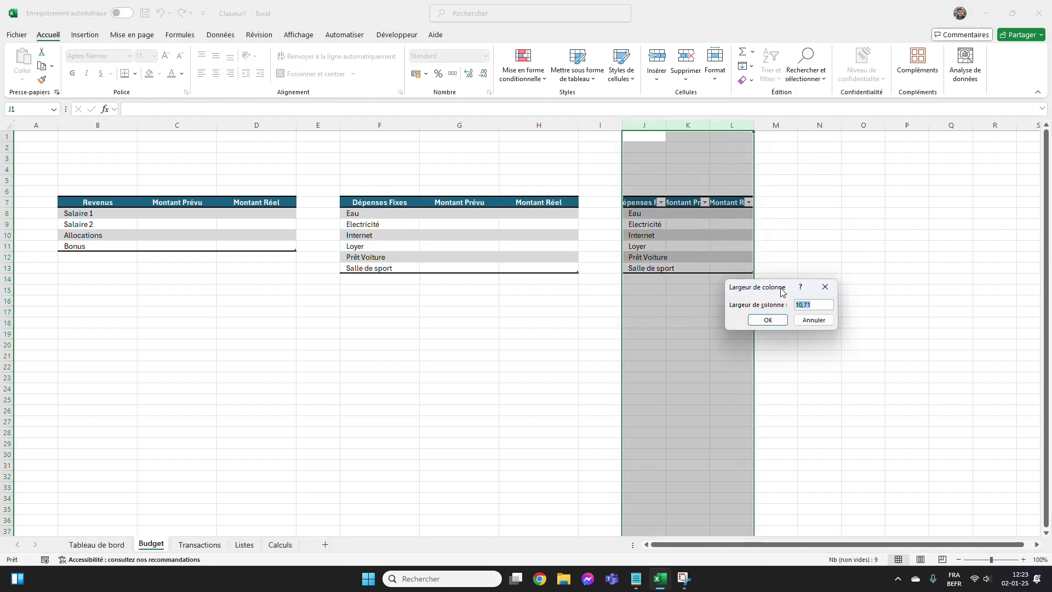
pyautogui.write('20')
pyautogui.click(768, 320)
# Hide the filter buttons in the header row of the table in J7:L13.
pyautogui.click(697, 224)
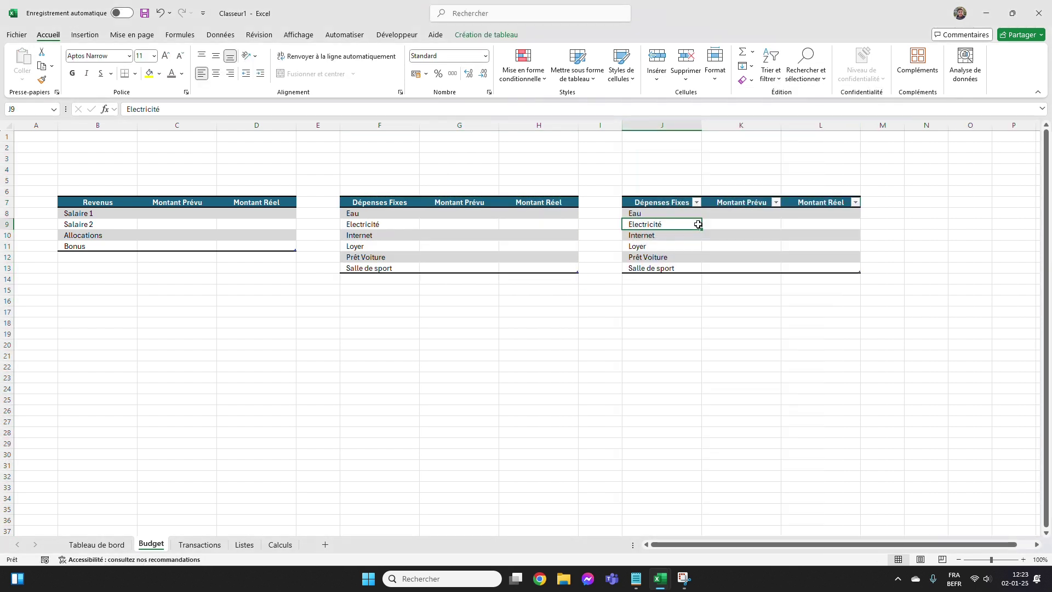
pyautogui.click(466, 36)
pyautogui.click(546, 51)
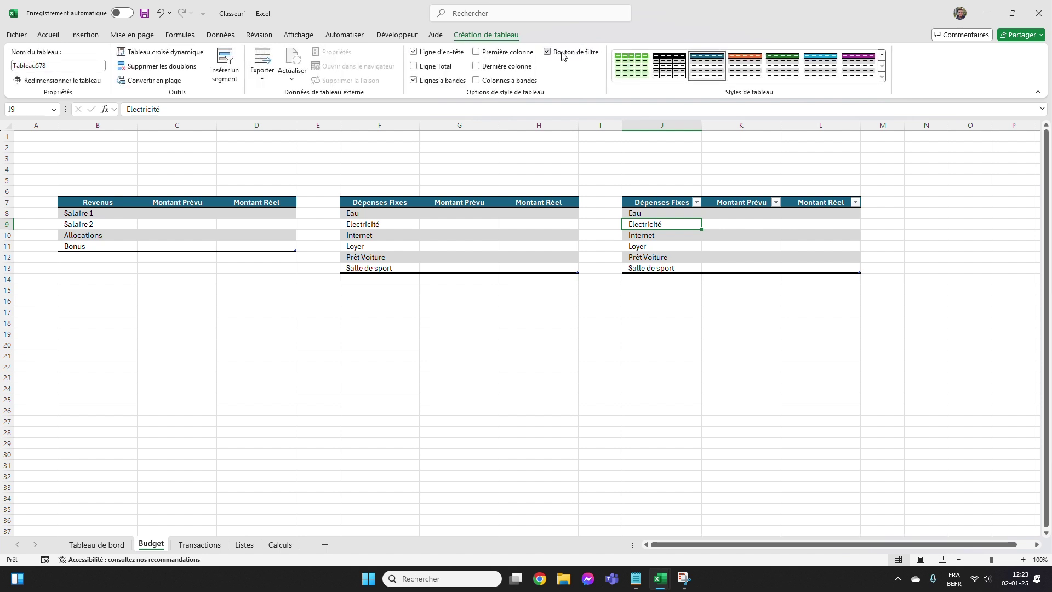
pyautogui.click(48, 34)
# Rename the header in J7 to Dépenses Variables and extend that table down to row 15.
pyautogui.click(680, 203)
pyautogui.doubleClick(681, 203)
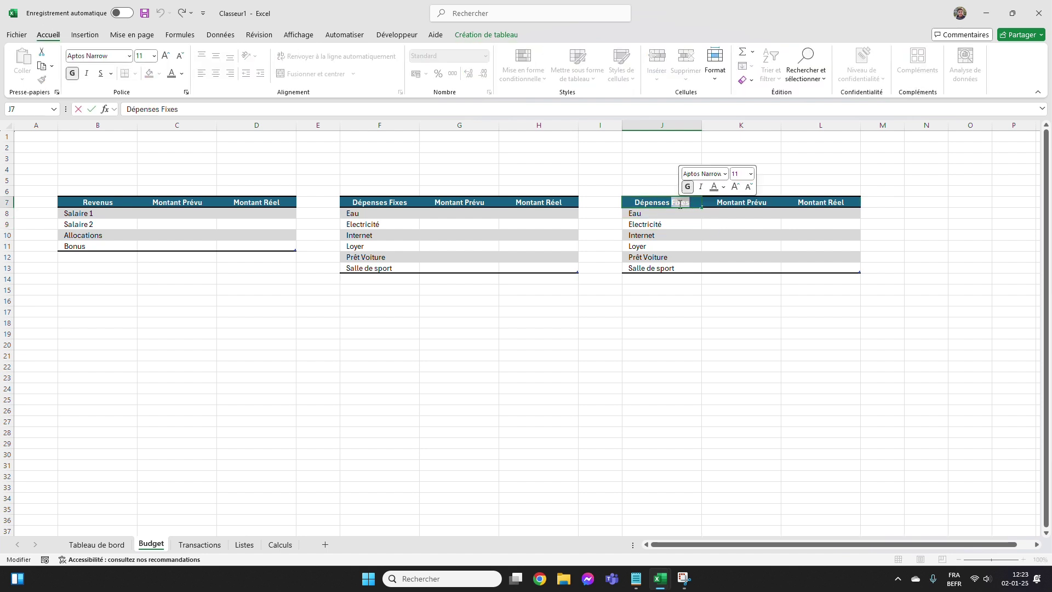
pyautogui.write('Variables')
pyautogui.press('Return')
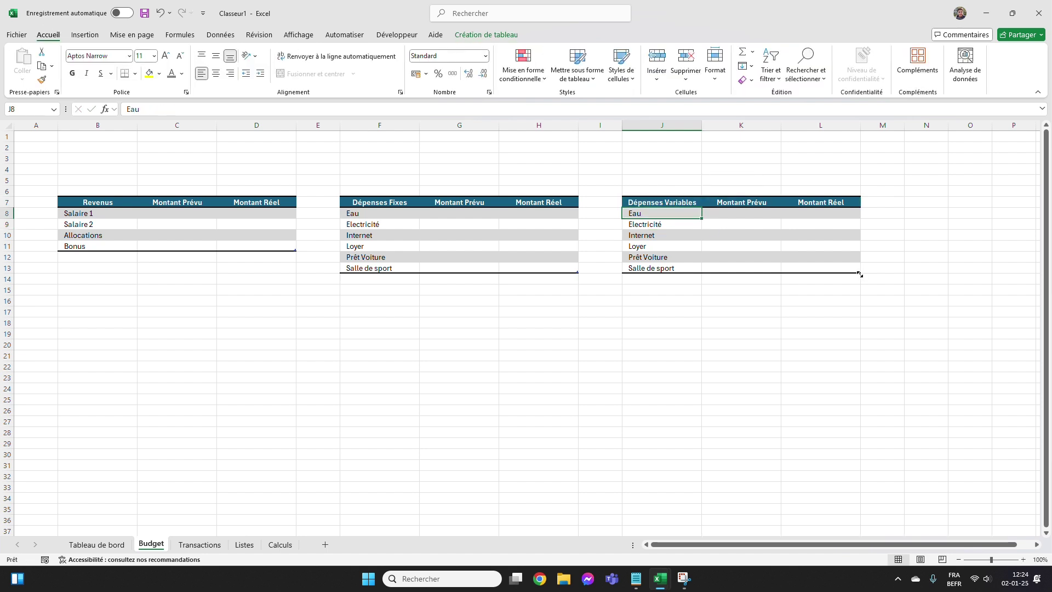
pyautogui.moveTo(859, 274); pyautogui.dragTo(858, 295)
# Copy the Dépenses Variables items D8:D15 from the Listes sheet and paste them as values into J8:J15 of the Budget sheet.
pyautogui.click(245, 545)
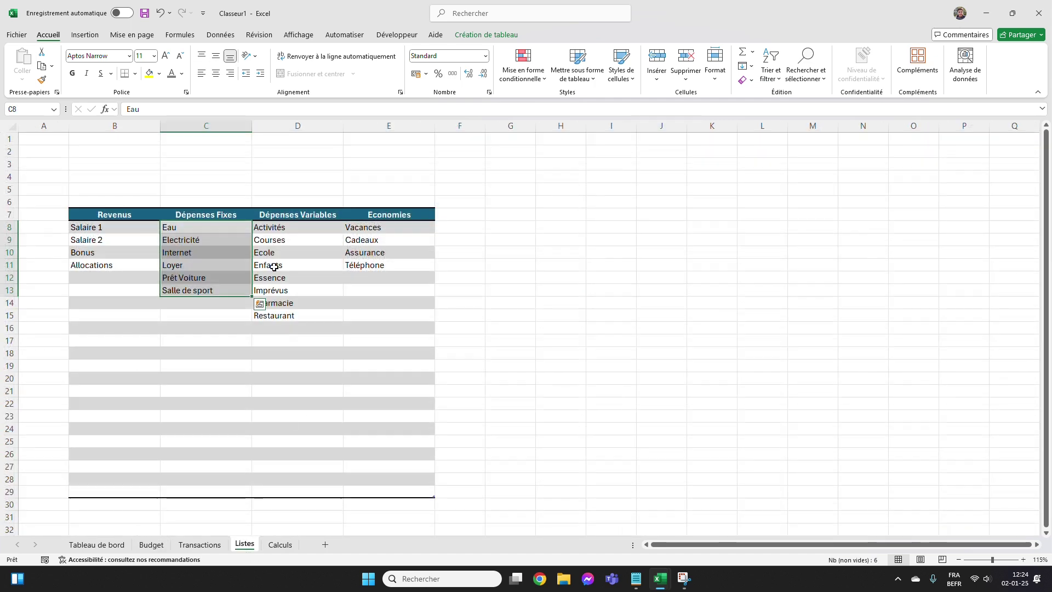
pyautogui.moveTo(288, 231); pyautogui.dragTo(277, 316)
pyautogui.hotkey('ctrl', 'c')
pyautogui.hotkey('ctrl', 'pageup')
pyautogui.hotkey('ctrl', 'pageup')
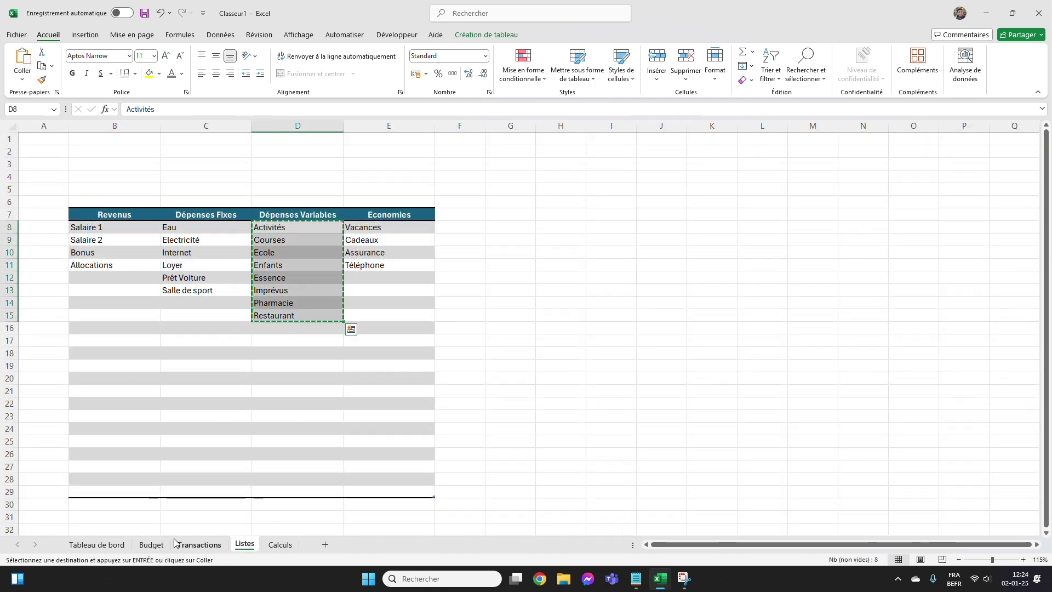
pyautogui.moveTo(652, 215); pyautogui.dragTo(652, 290)
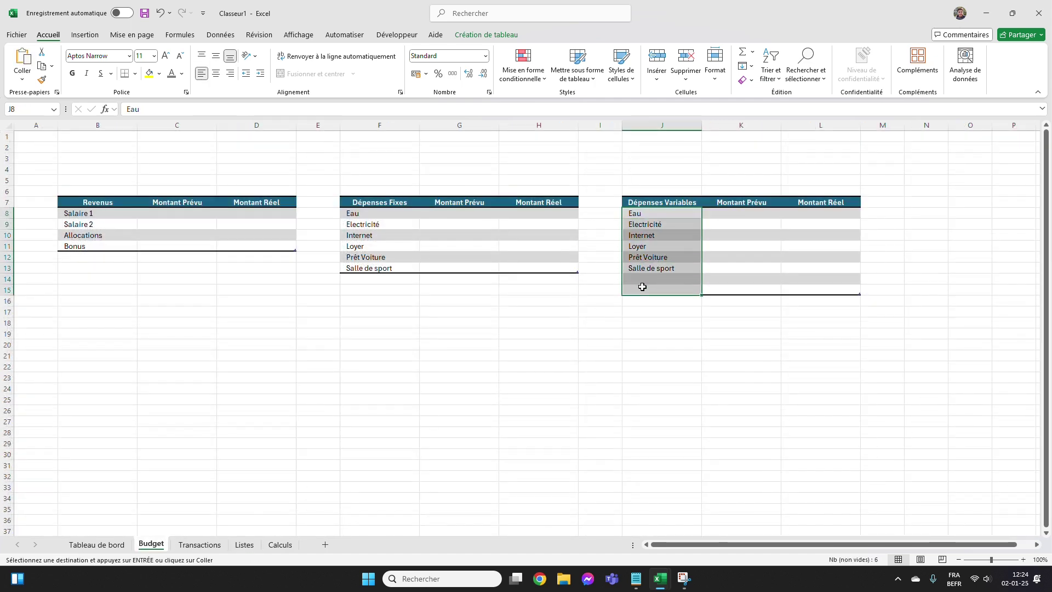
pyautogui.rightClick(660, 220)
pyautogui.click(704, 265)
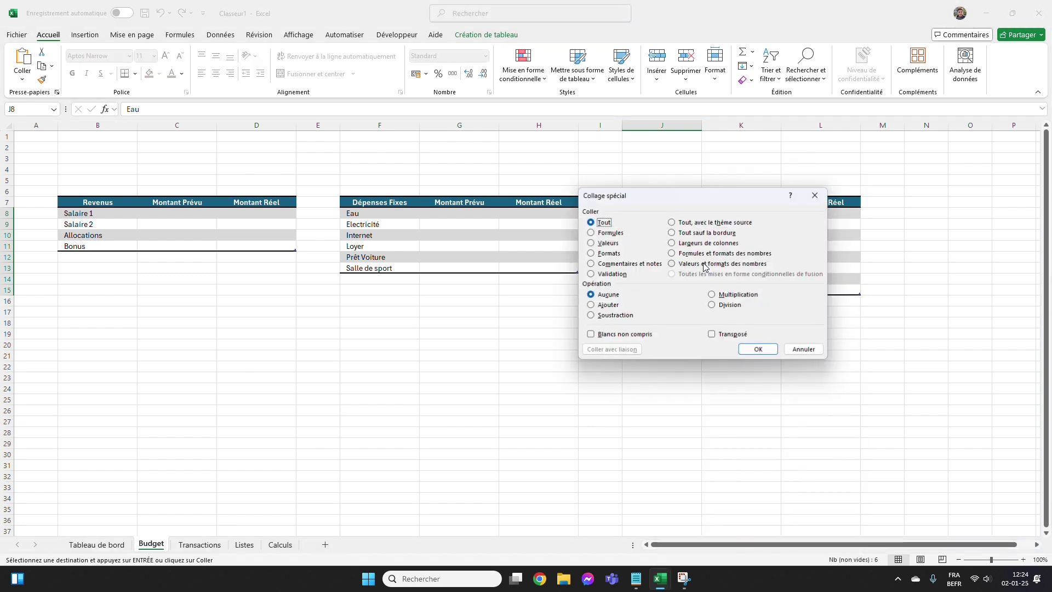
pyautogui.click(613, 233)
pyautogui.click(606, 242)
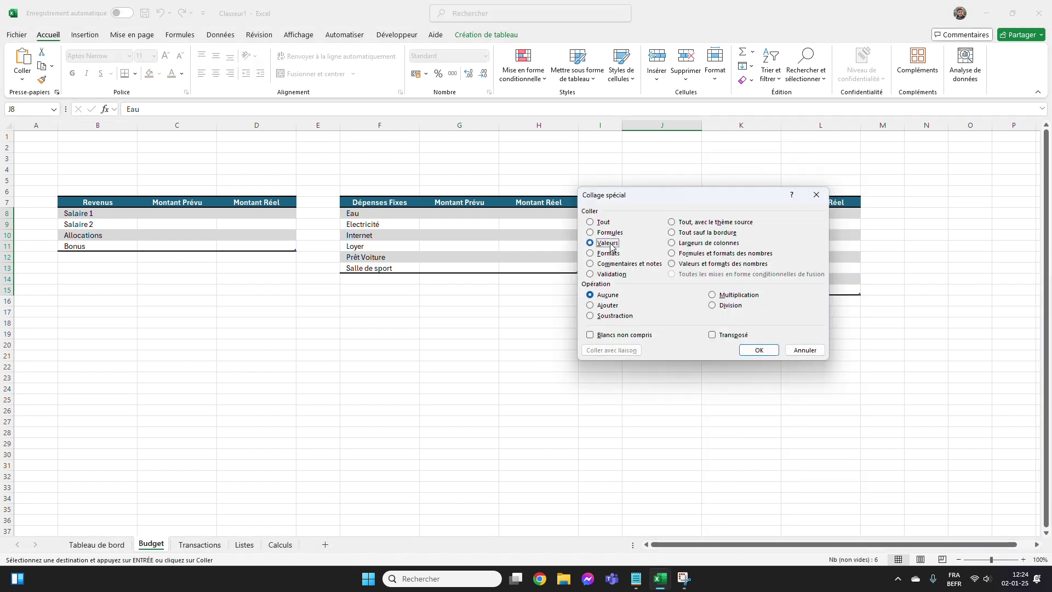
pyautogui.click(759, 350)
pyautogui.click(679, 355)
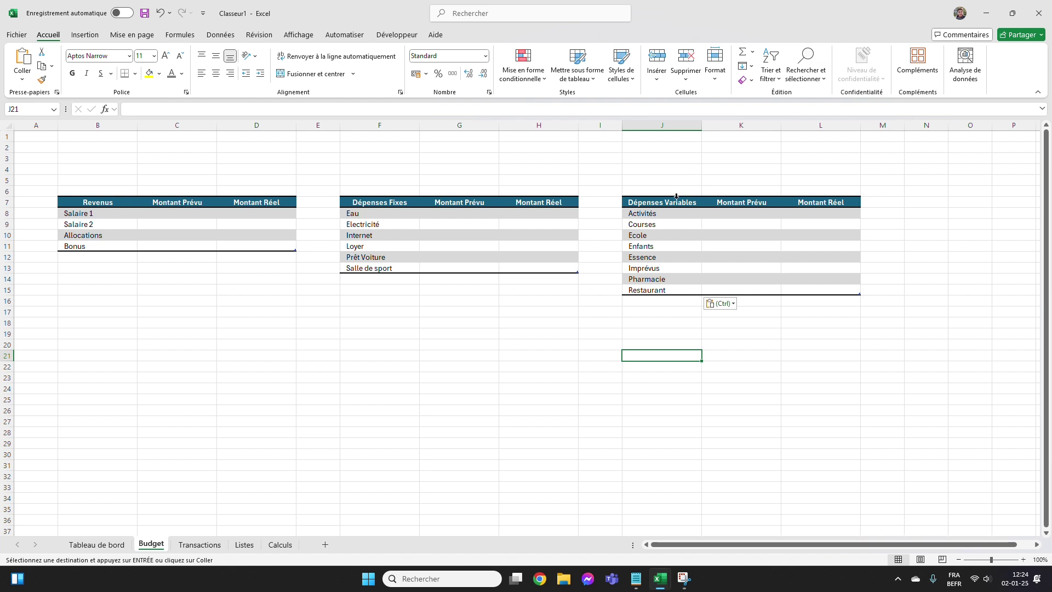
# Copy columns J to L with the Dépenses Variables table and paste them starting at column N.
pyautogui.moveTo(676, 197); pyautogui.dragTo(831, 286)
pyautogui.moveTo(662, 126); pyautogui.dragTo(823, 132)
pyautogui.hotkey('ctrl', 'c')
pyautogui.click(927, 126)
pyautogui.hotkey('ctrl', 'v')
pyautogui.press('Escape')
pyautogui.press('Escape')
pyautogui.click(836, 397)
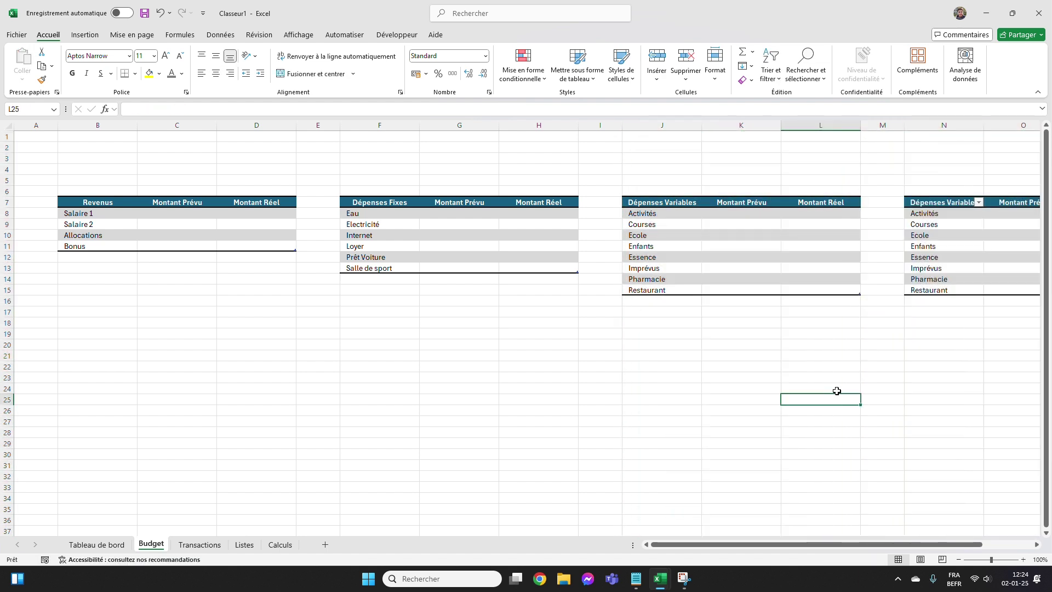
# Hide the filter buttons in the header row of the duplicated table starting at column N.
pyautogui.click(942, 232)
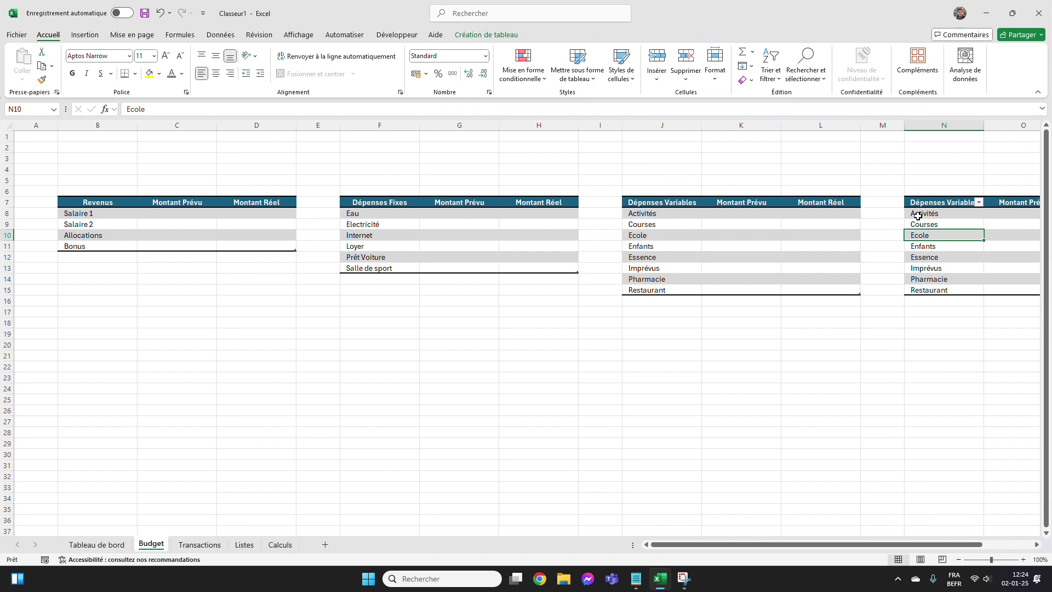
pyautogui.click(500, 36)
pyautogui.click(48, 34)
# Copy the Economies items E8:E11 from the Listes sheet and paste them as values into N8:N15 of the Budget sheet.
pyautogui.hscroll(2, 991, 296)
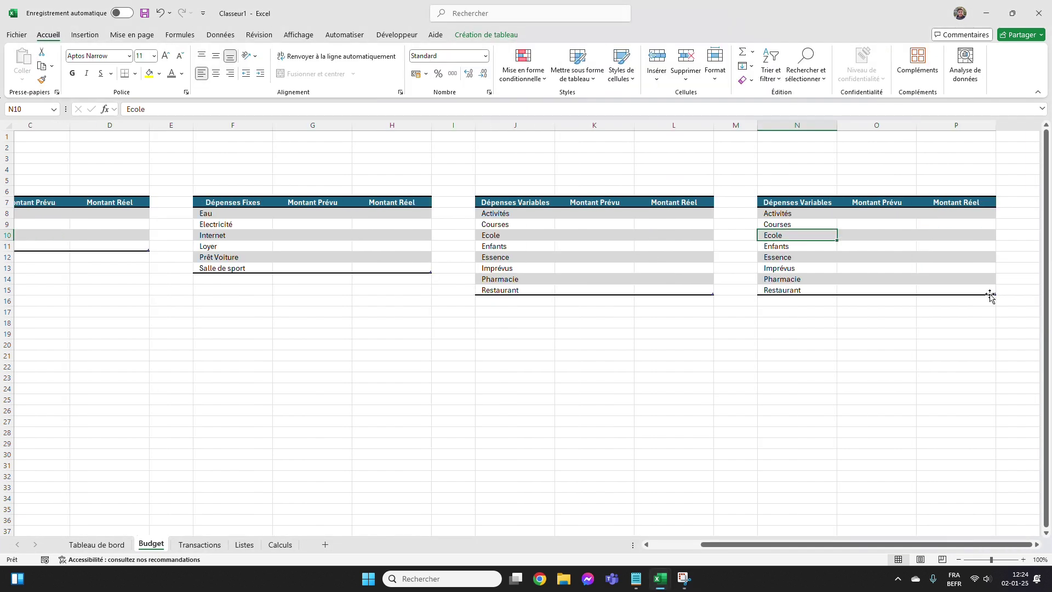
pyautogui.click(280, 546)
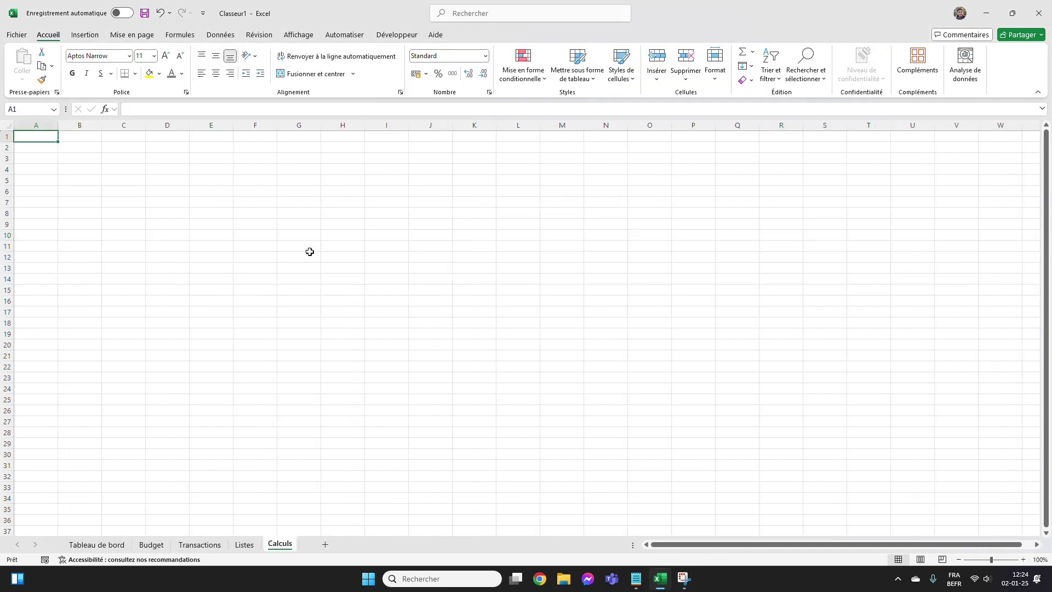
pyautogui.click(244, 544)
pyautogui.moveTo(393, 232); pyautogui.dragTo(376, 266)
pyautogui.hotkey('ctrl', 'c')
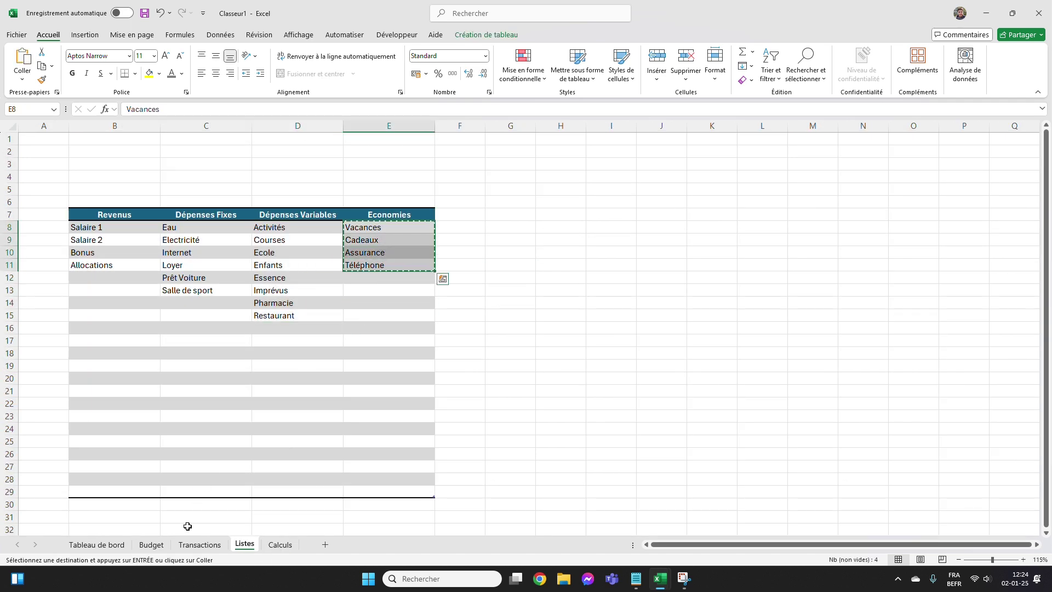
pyautogui.click(151, 545)
pyautogui.click(792, 215)
pyautogui.moveTo(791, 214); pyautogui.dragTo(797, 290)
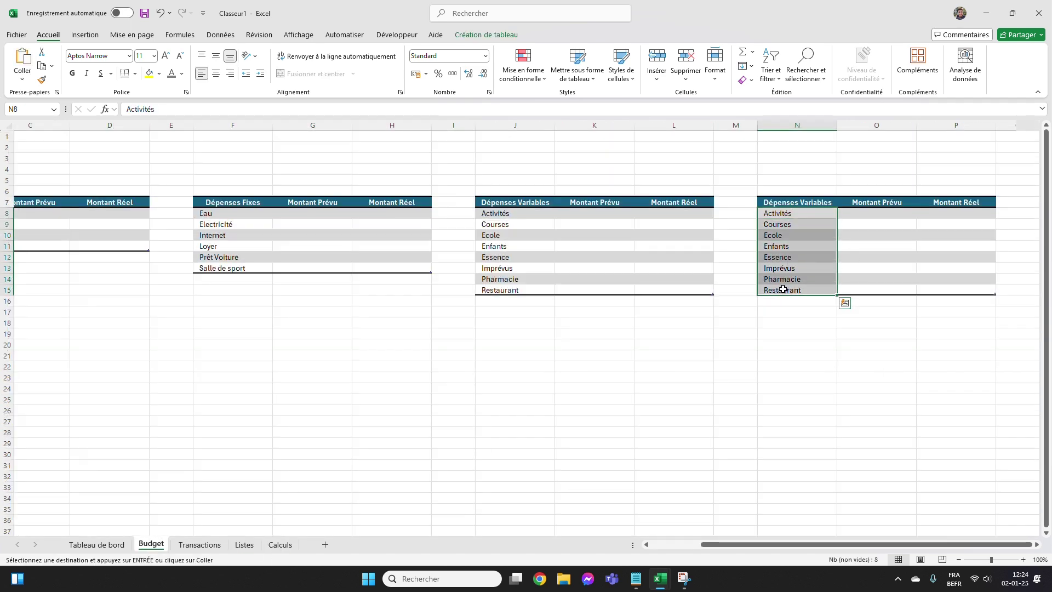
pyautogui.rightClick(798, 224)
pyautogui.click(848, 268)
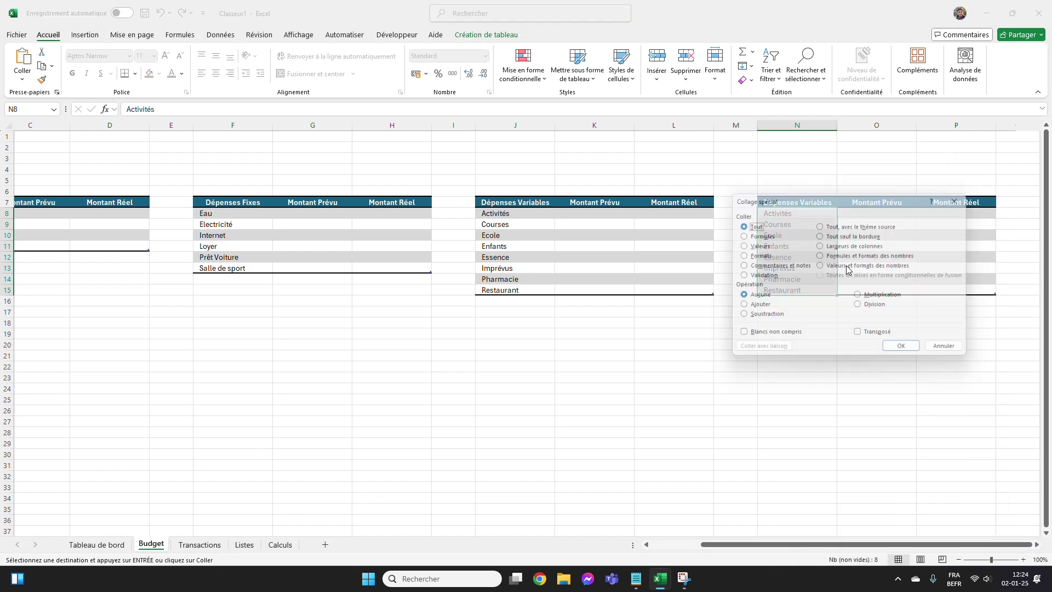
pyautogui.click(758, 246)
pyautogui.click(901, 345)
pyautogui.click(896, 372)
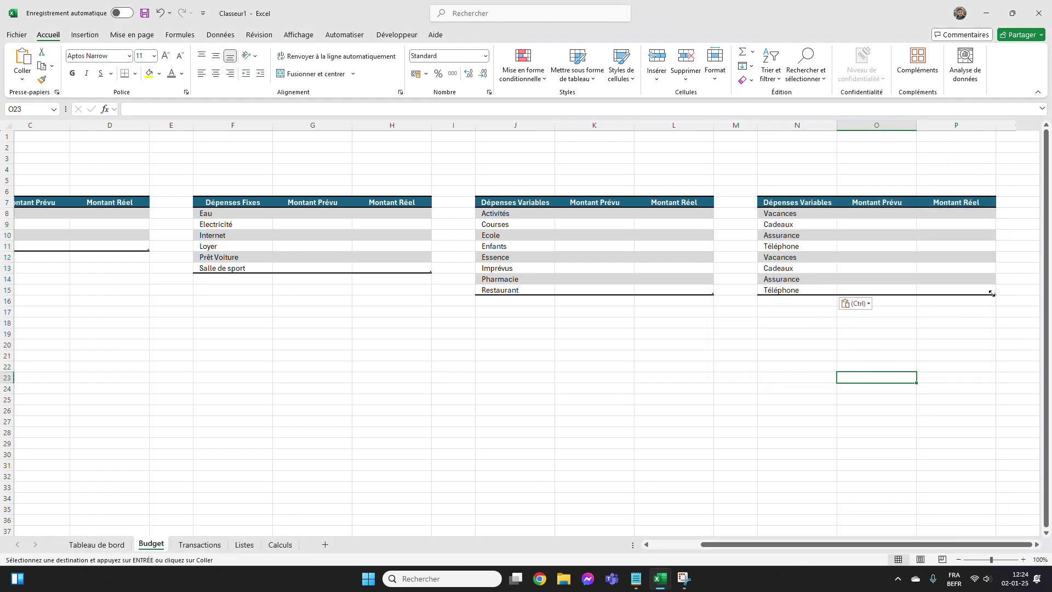
# Shrink the table starting at column N so it ends at row 11, and clear the duplicate items in N12:N15.
pyautogui.moveTo(992, 293); pyautogui.dragTo(995, 251)
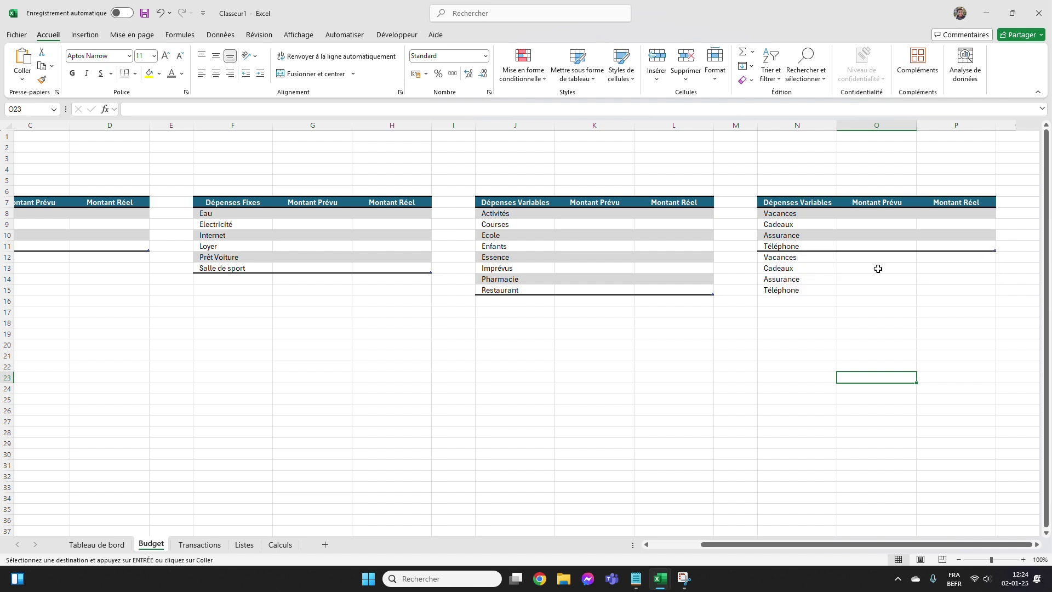
pyautogui.click(800, 258)
pyautogui.press('BackSpace')
pyautogui.press('Return')
pyautogui.press('BackSpace')
pyautogui.press('Return')
pyautogui.press('BackSpace')
pyautogui.press('Return')
pyautogui.press('BackSpace')
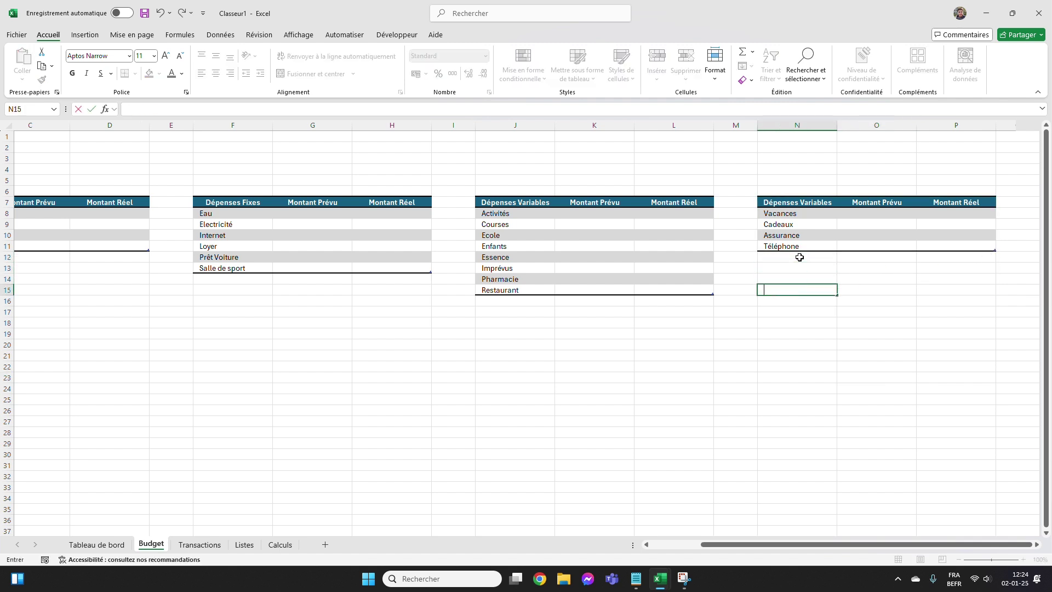
pyautogui.click(807, 315)
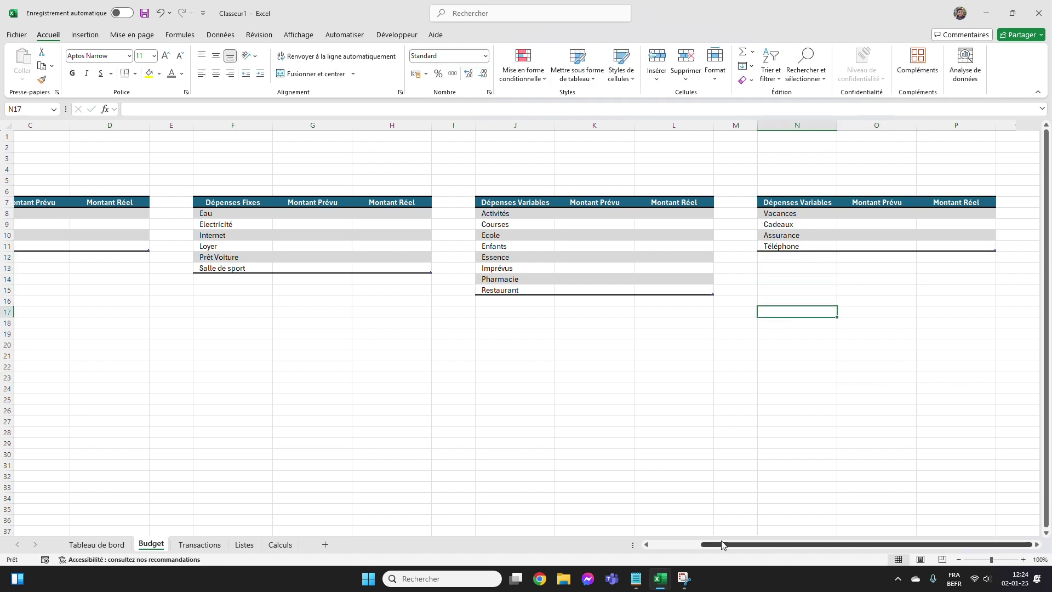
# Set the width of the spacer columns A, E, I and M to 3.
pyautogui.click(736, 125)
pyautogui.keyDown('ctrl'); pyautogui.click(466, 122); pyautogui.keyUp('ctrl')
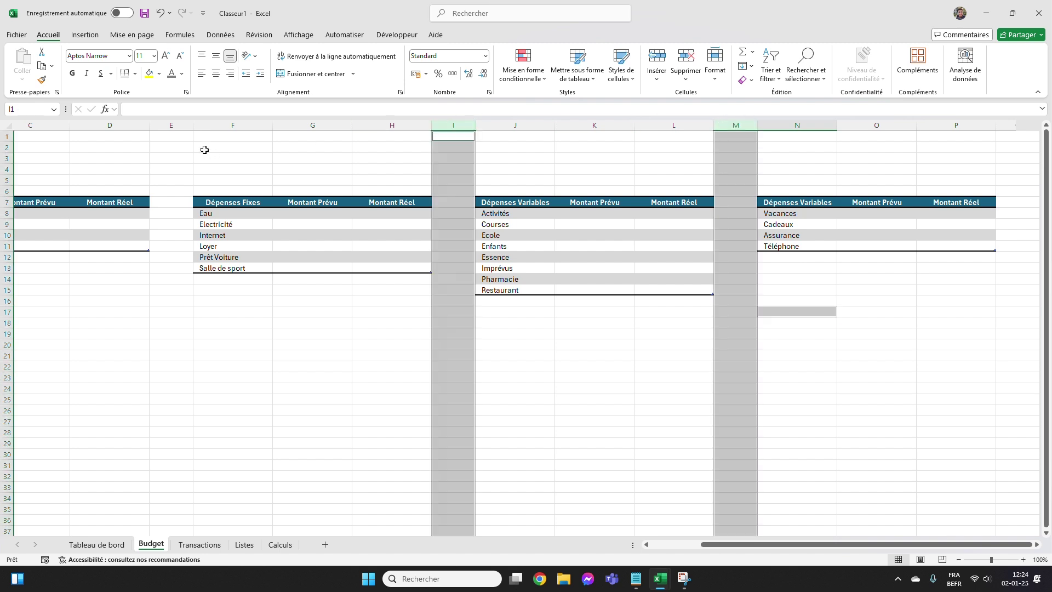
pyautogui.keyDown('ctrl'); pyautogui.click(171, 125); pyautogui.keyUp('ctrl')
pyautogui.moveTo(834, 546); pyautogui.dragTo(783, 545)
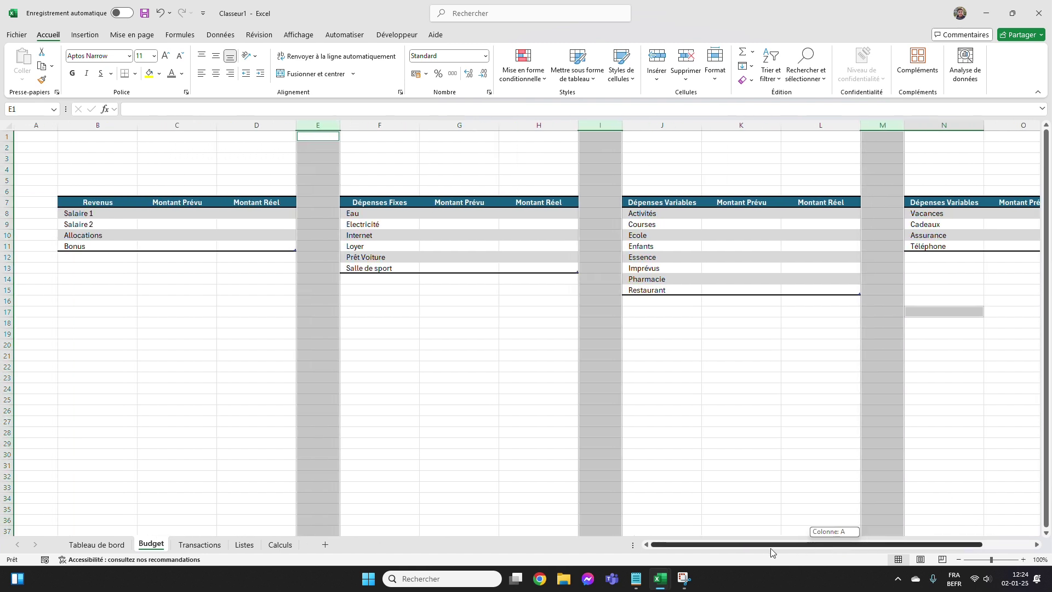
pyautogui.keyDown('ctrl'); pyautogui.click(38, 124); pyautogui.keyUp('ctrl')
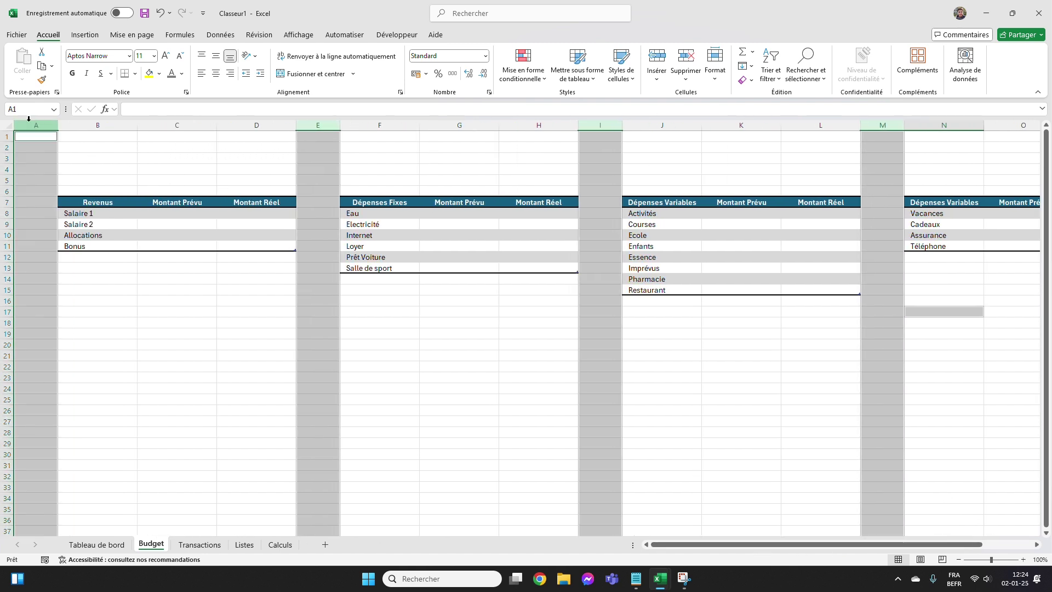
pyautogui.rightClick(24, 123)
pyautogui.click(77, 310)
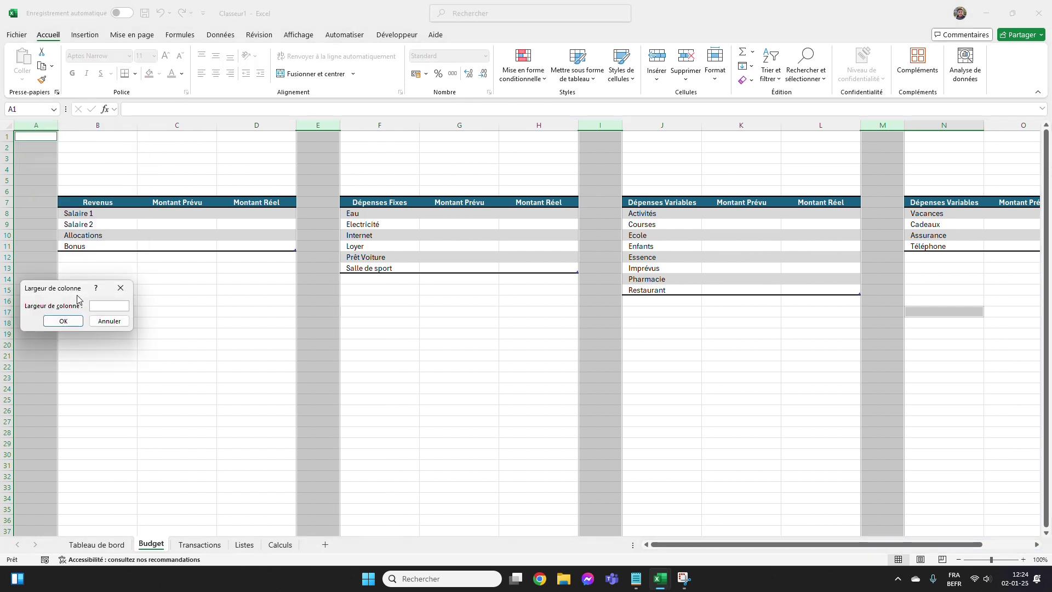
pyautogui.write('3')
pyautogui.press('Return')
pyautogui.click(366, 409)
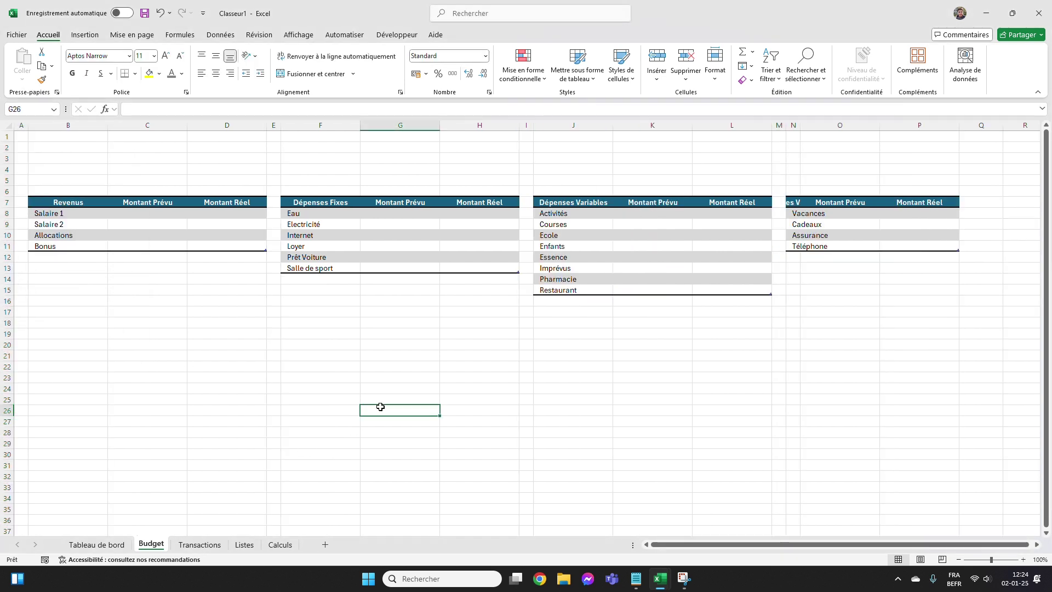
# Rename the header in N7 to Economies and set the width of column N to 20.
pyautogui.doubleClick(793, 202)
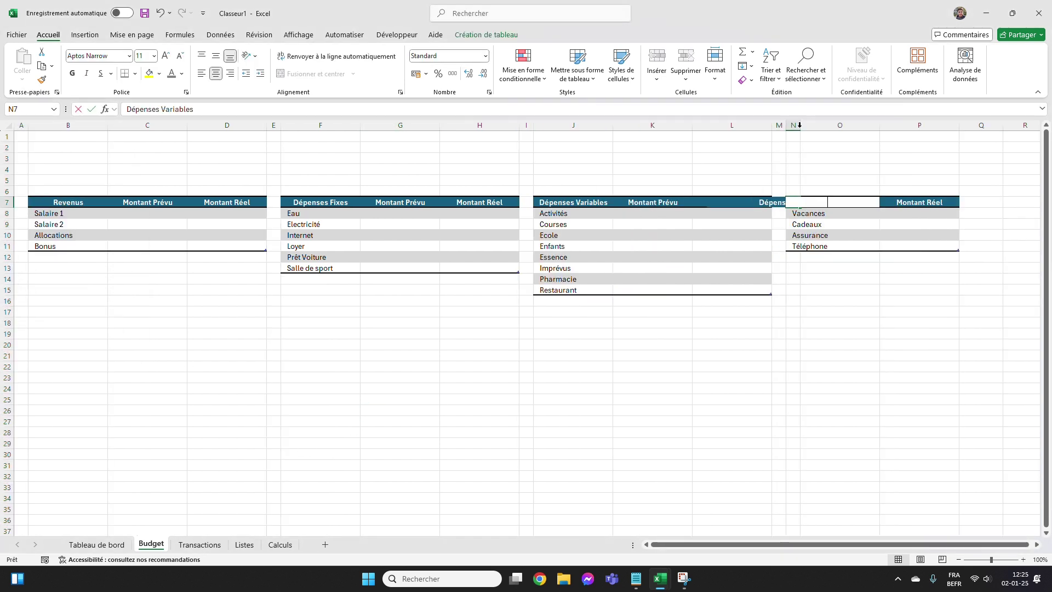
pyautogui.write('Economies')
pyautogui.press('Return')
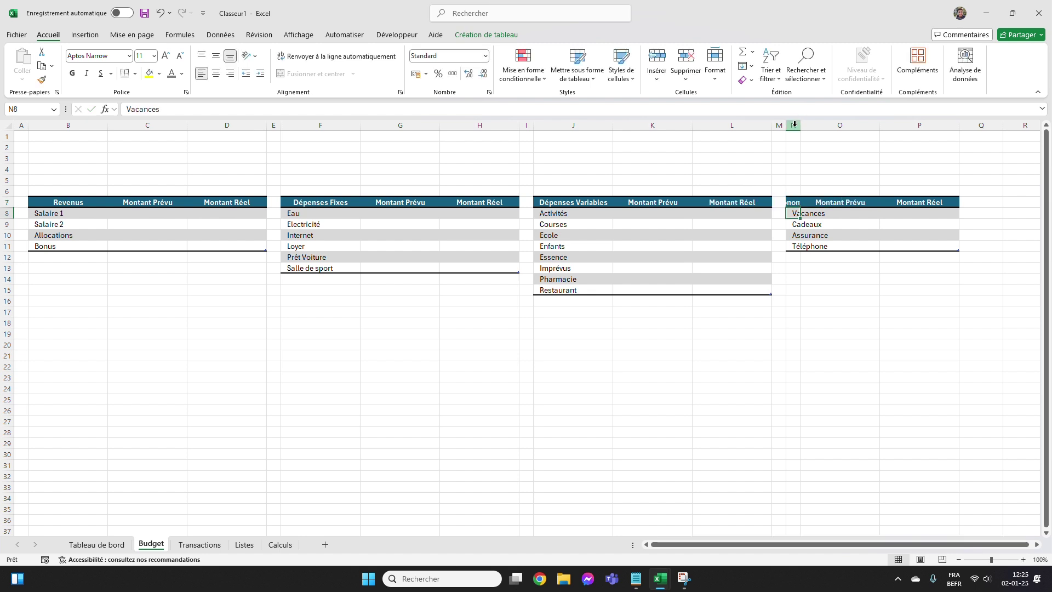
pyautogui.rightClick(795, 125)
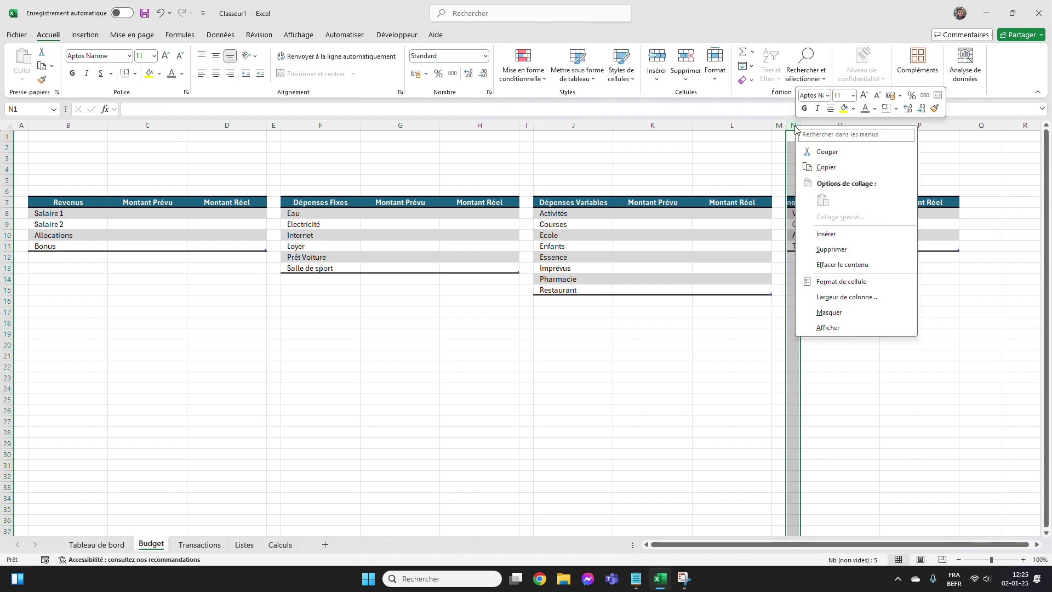
pyautogui.click(845, 299)
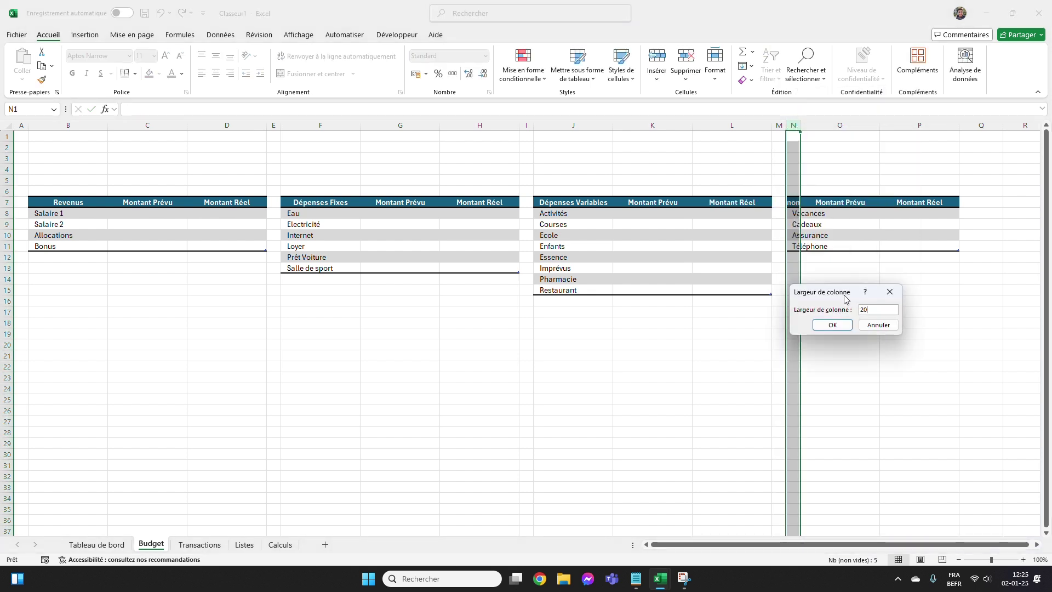
pyautogui.press('Return')
pyautogui.click(827, 349)
pyautogui.click(160, 213)
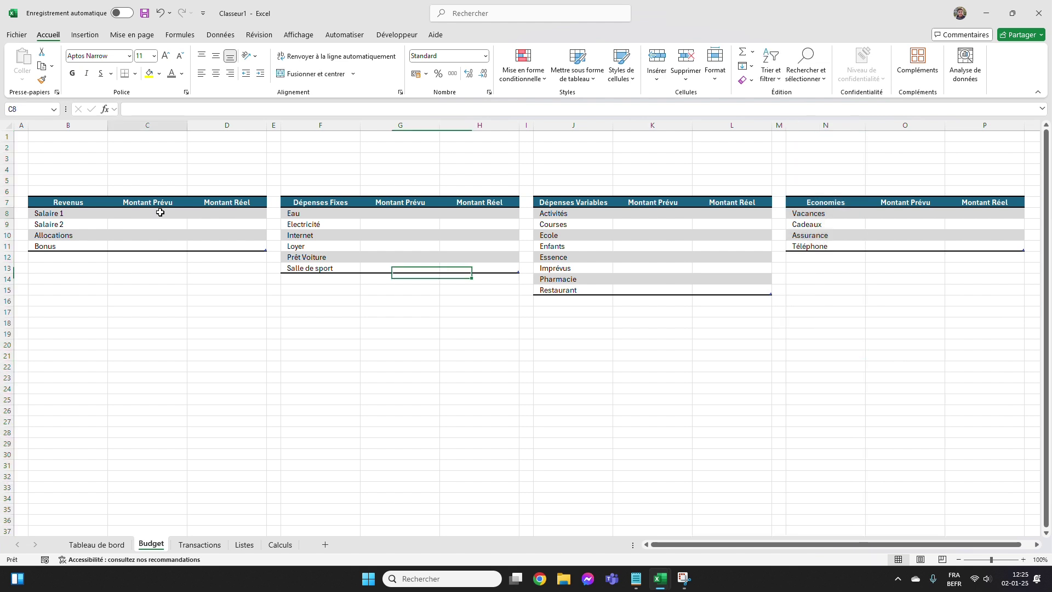
pyautogui.press('Down')
pyautogui.press('Down')
pyautogui.press('Down')
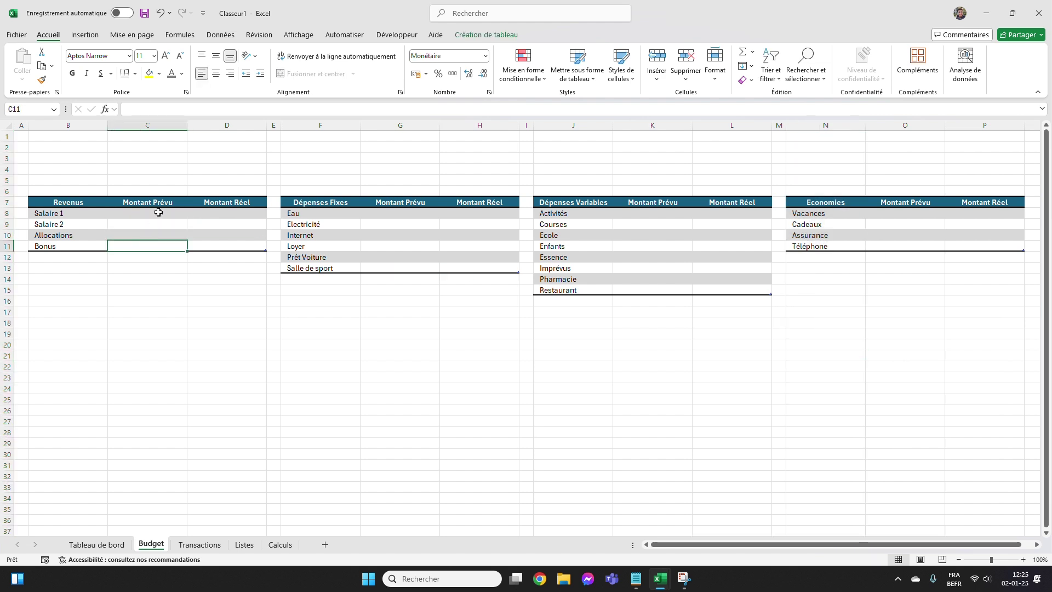
pyautogui.click(158, 213)
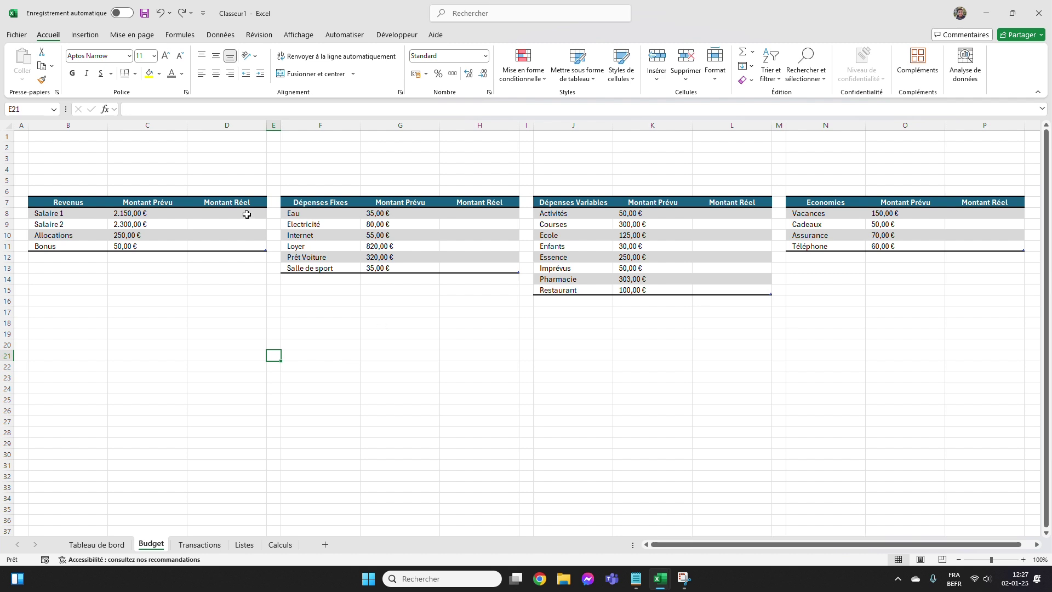
# Examine the empty Montant Réel cells and Revenus items on the Budget sheet alongside the entries on the Transactions sheet.
pyautogui.moveTo(246, 214); pyautogui.dragTo(246, 247)
pyautogui.click(310, 330)
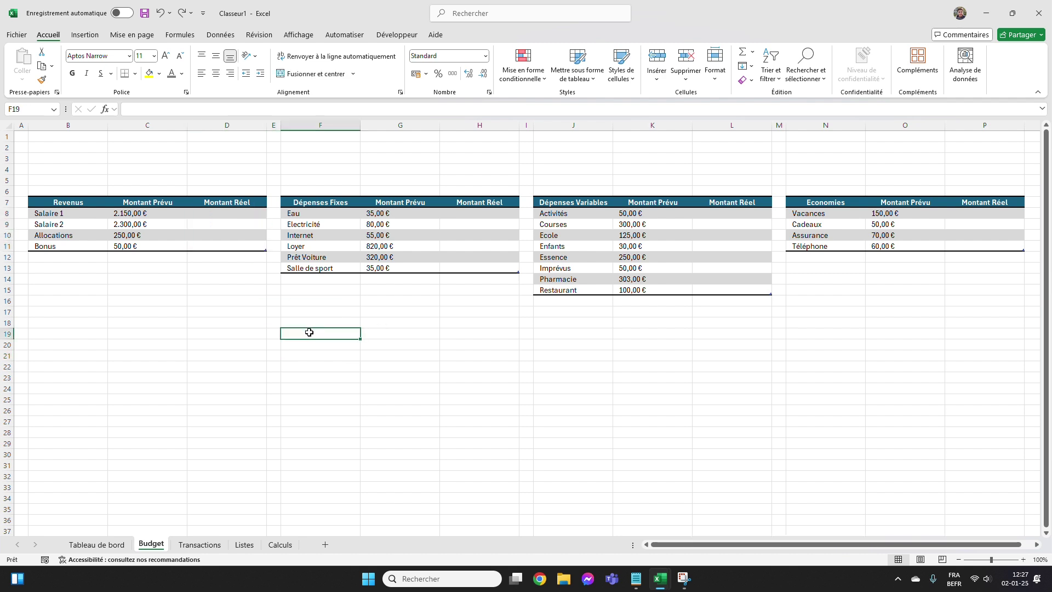
pyautogui.click(206, 545)
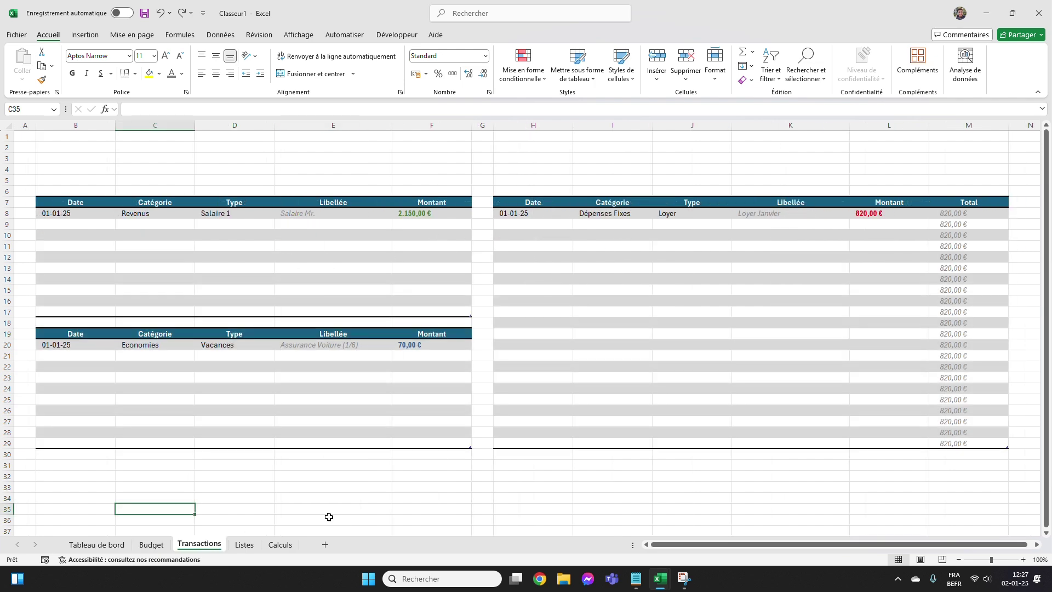
pyautogui.click(152, 544)
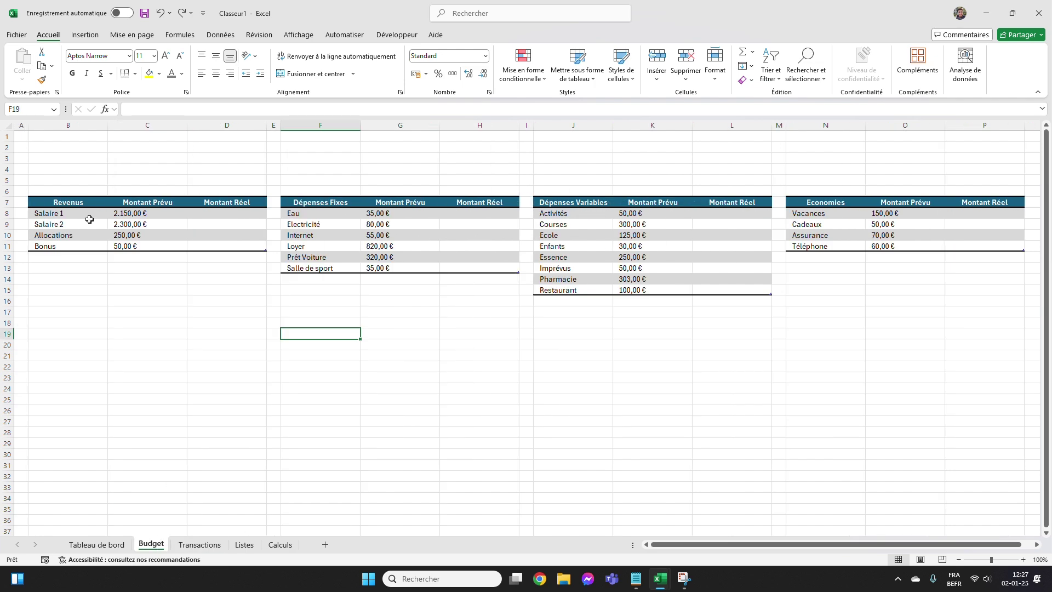
pyautogui.moveTo(82, 214); pyautogui.dragTo(72, 241)
pyautogui.click(185, 300)
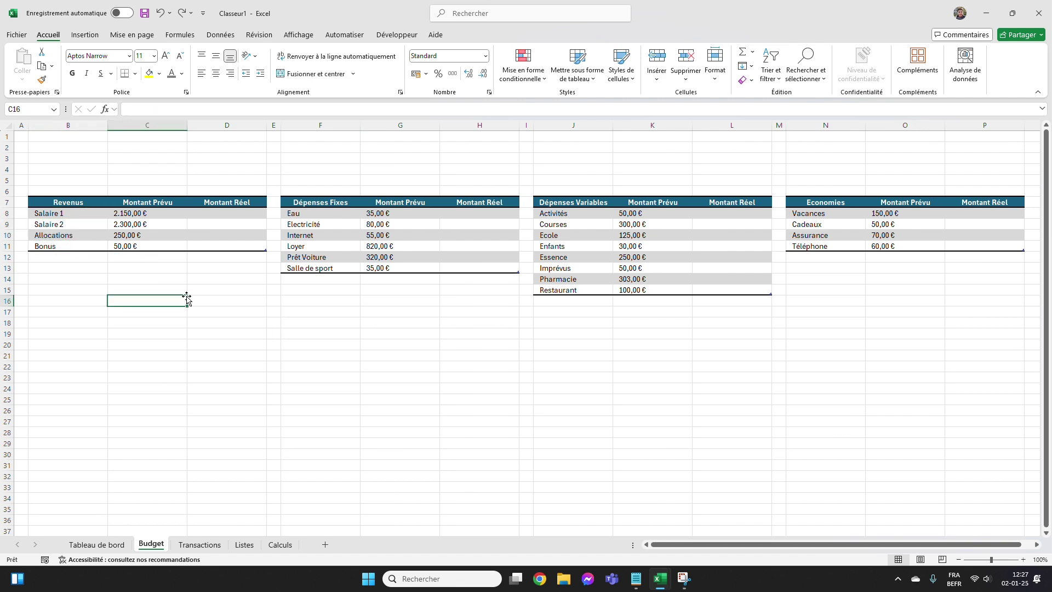
pyautogui.click(216, 214)
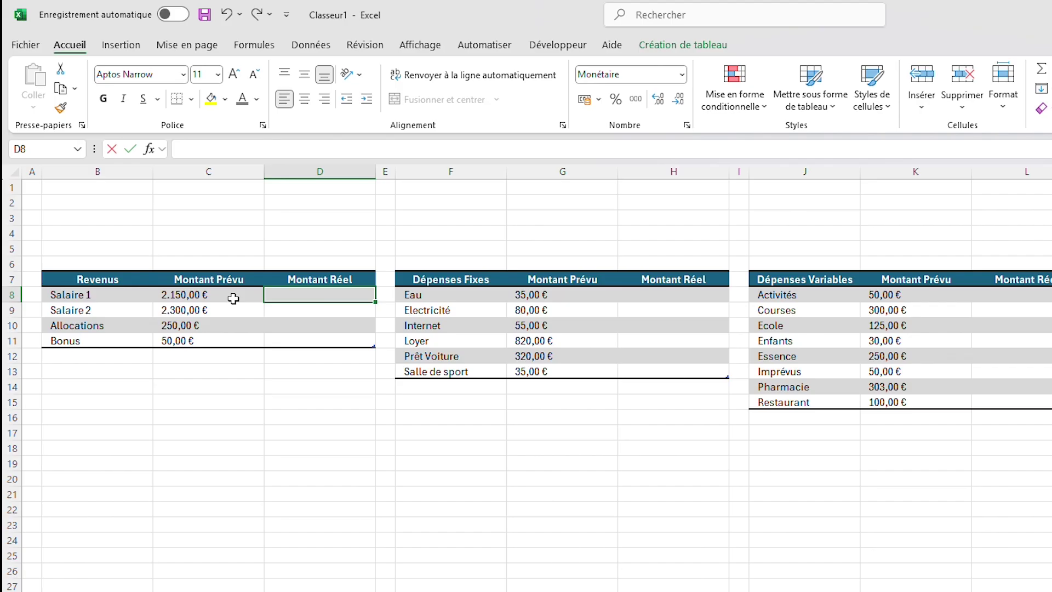
pyautogui.write('=')
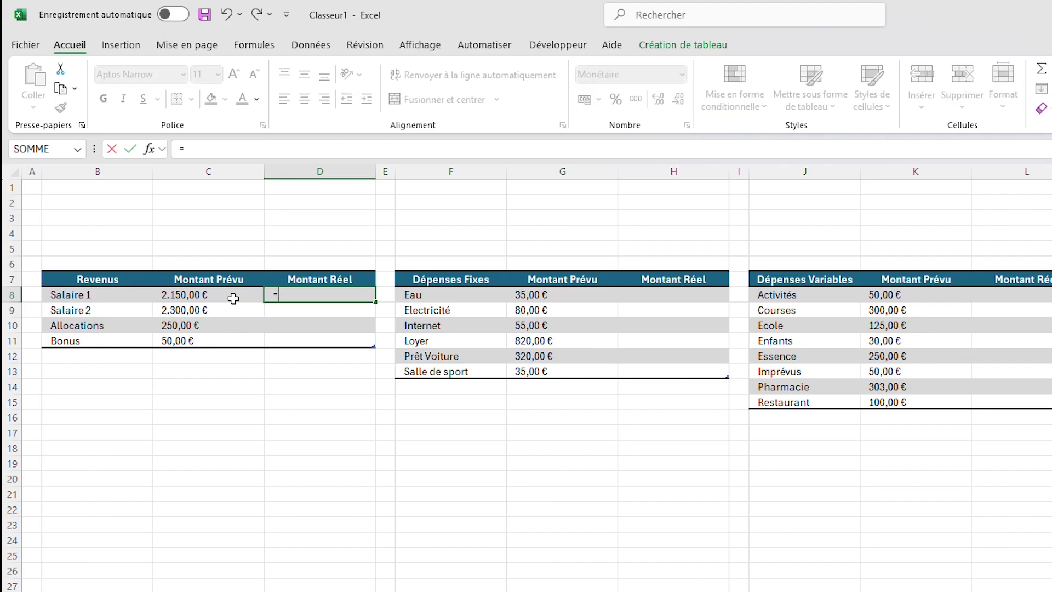
pyautogui.write('SOMME.SI(')
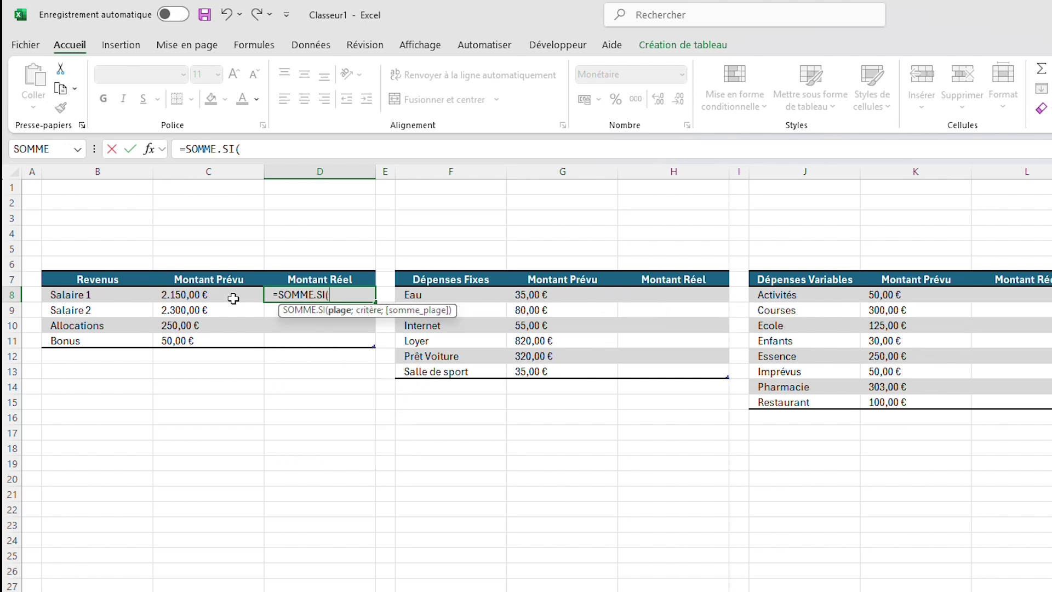
pyautogui.hotkey('ctrl', 'pagedown')
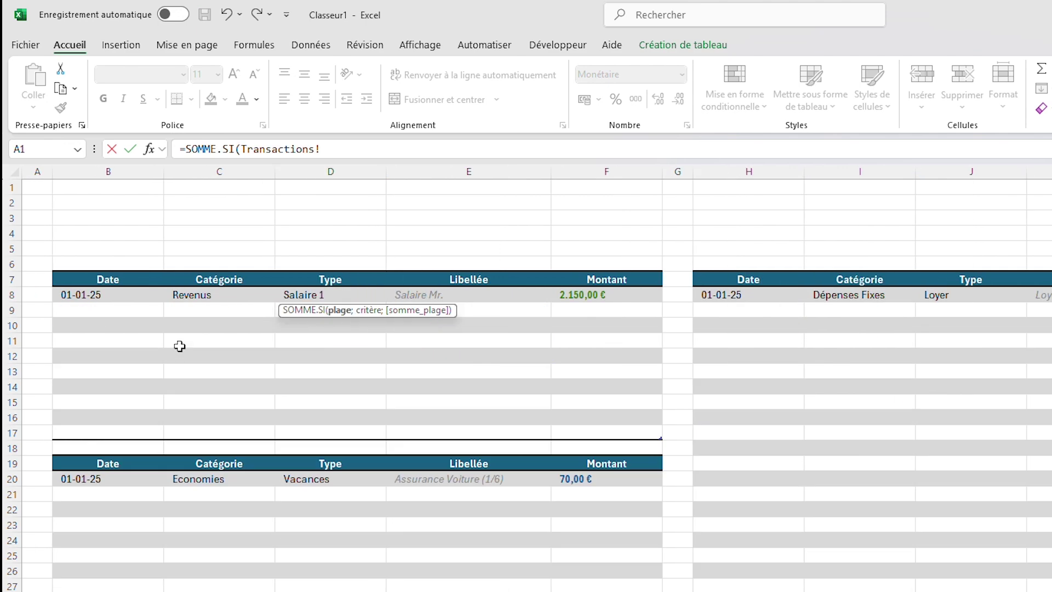
pyautogui.click(326, 270)
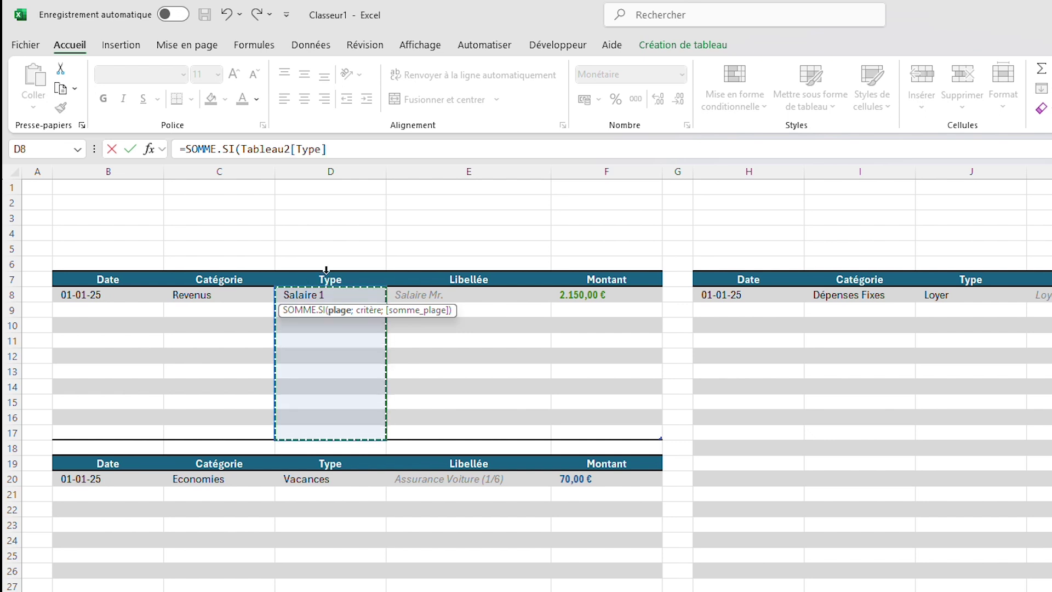
pyautogui.write(';')
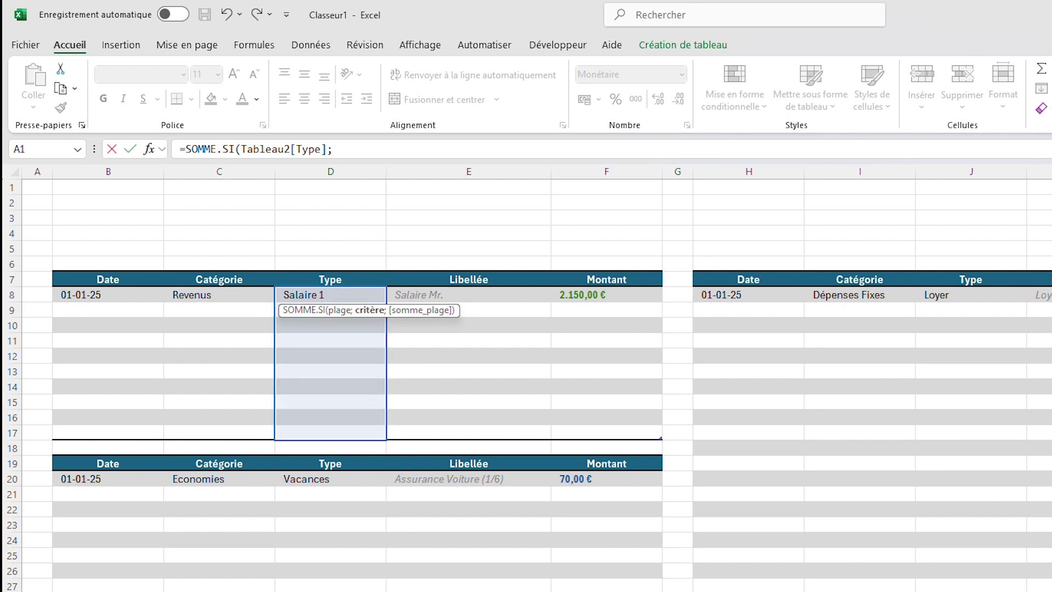
pyautogui.hotkey('ctrl', 'pageup')
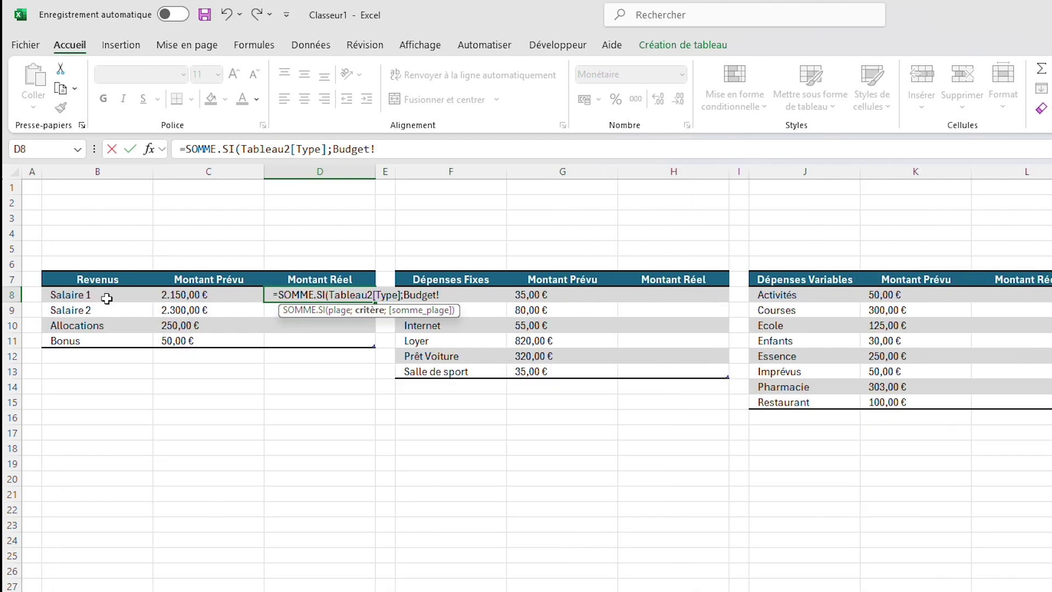
pyautogui.click(111, 295)
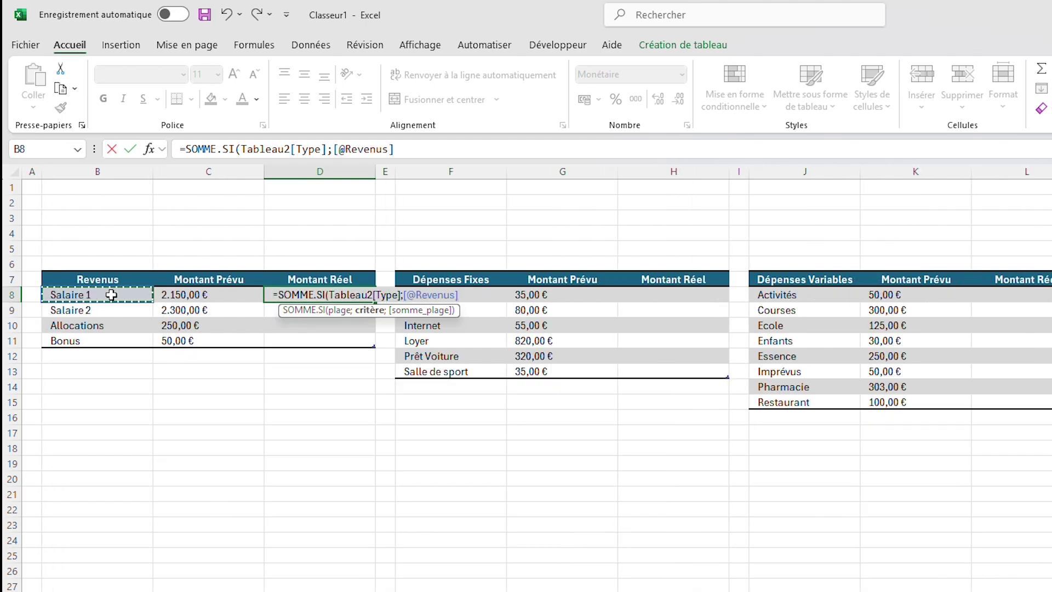
pyautogui.write(';')
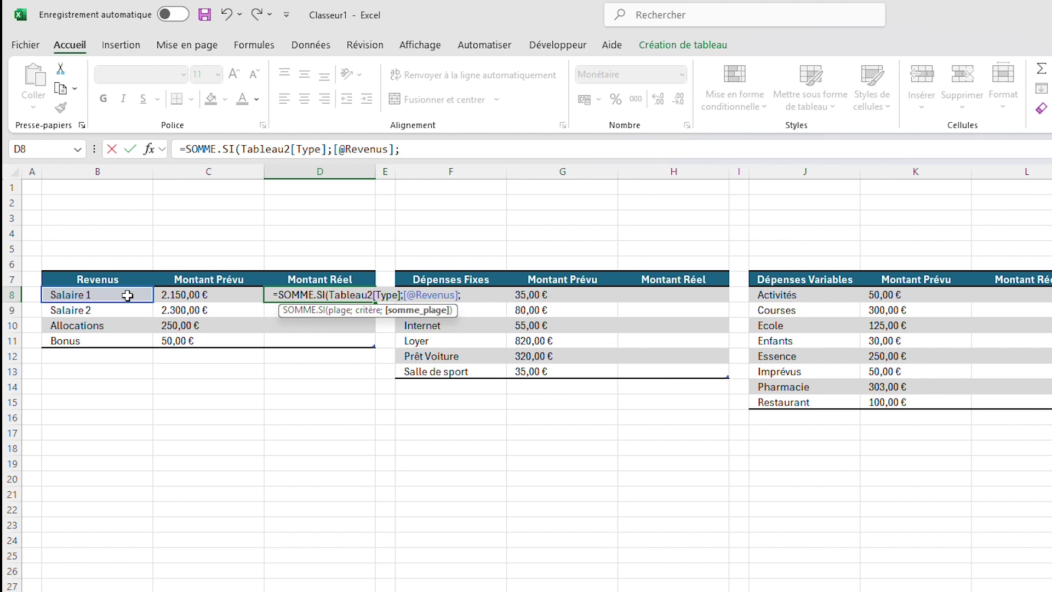
pyautogui.hotkey('ctrl', 'pagedown')
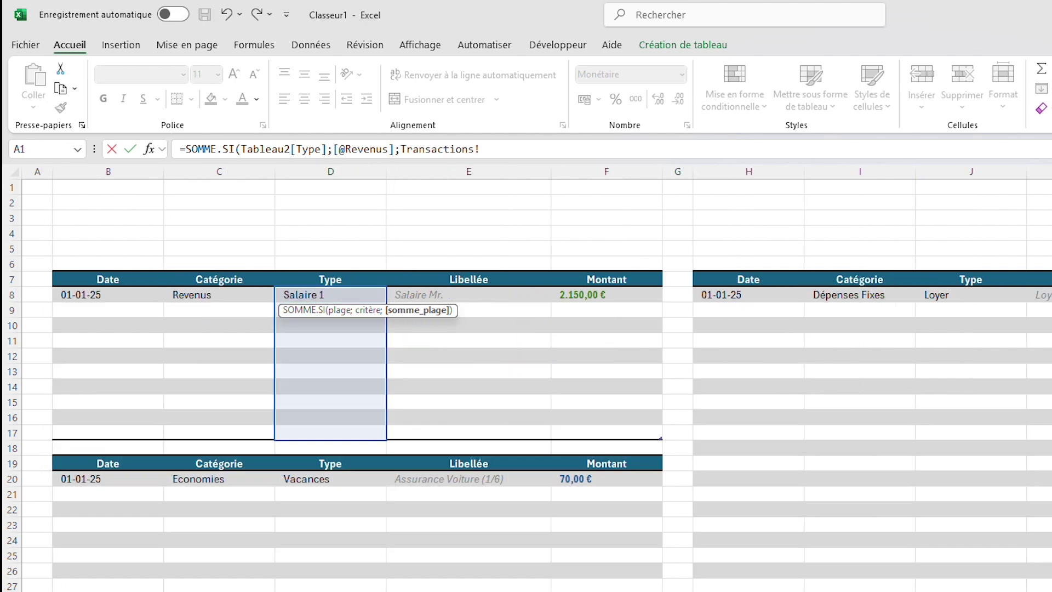
pyautogui.click(601, 269)
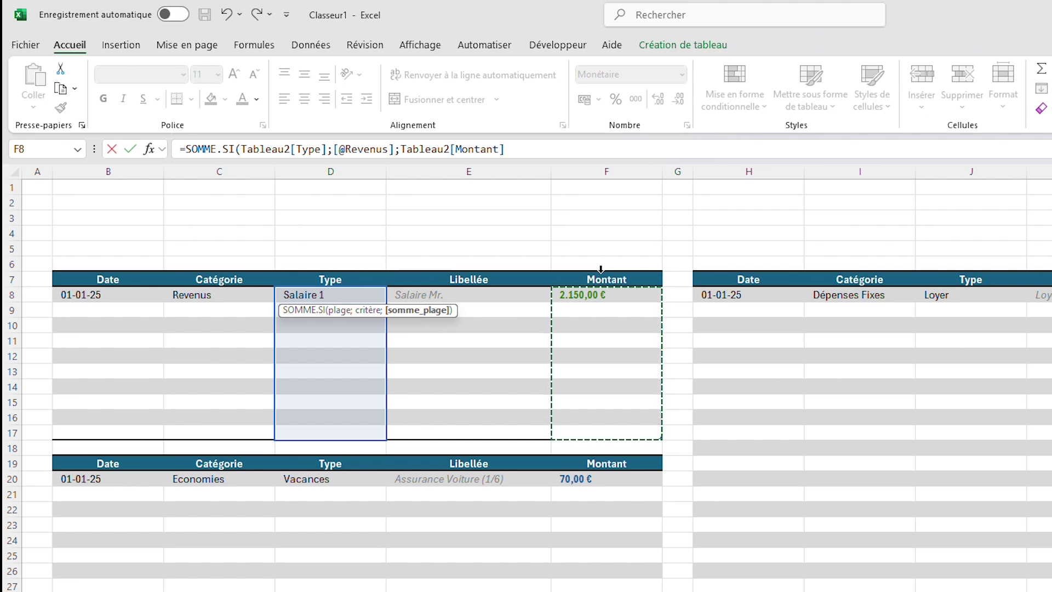
pyautogui.write(')')
pyautogui.press('Return')
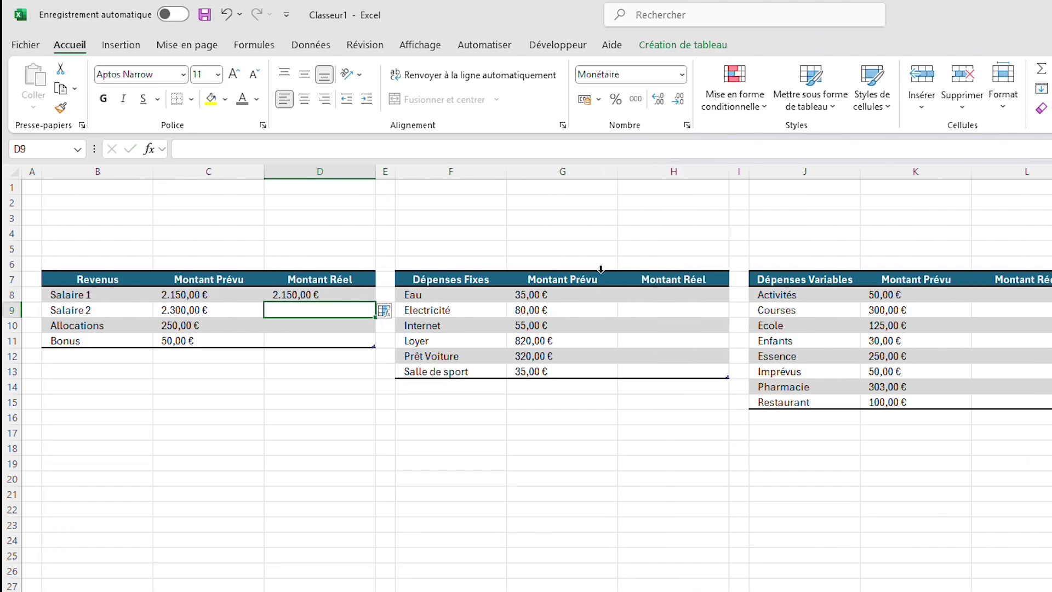
# Start a trial row below the first revenue transaction with date 01-01-25 and category Revenus.
pyautogui.click(325, 294)
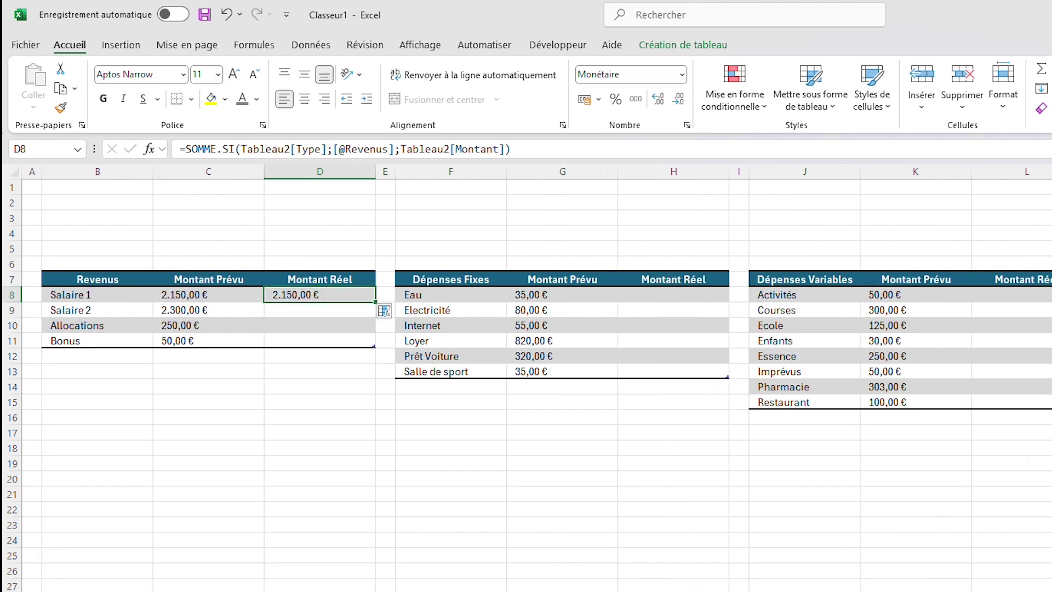
pyautogui.hotkey('ctrl', 'pagedown')
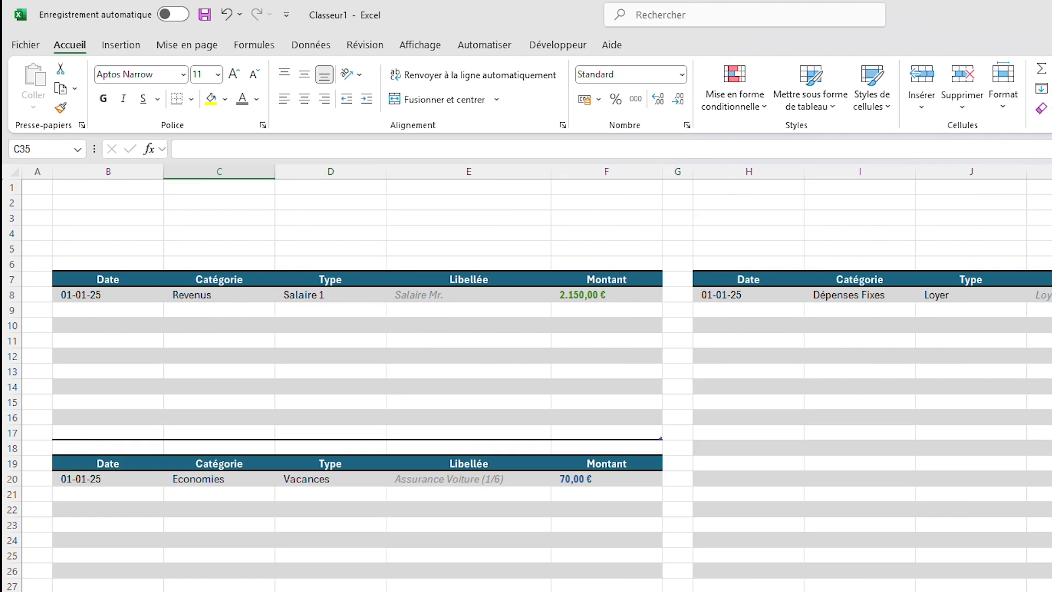
pyautogui.click(102, 304)
pyautogui.write('0')
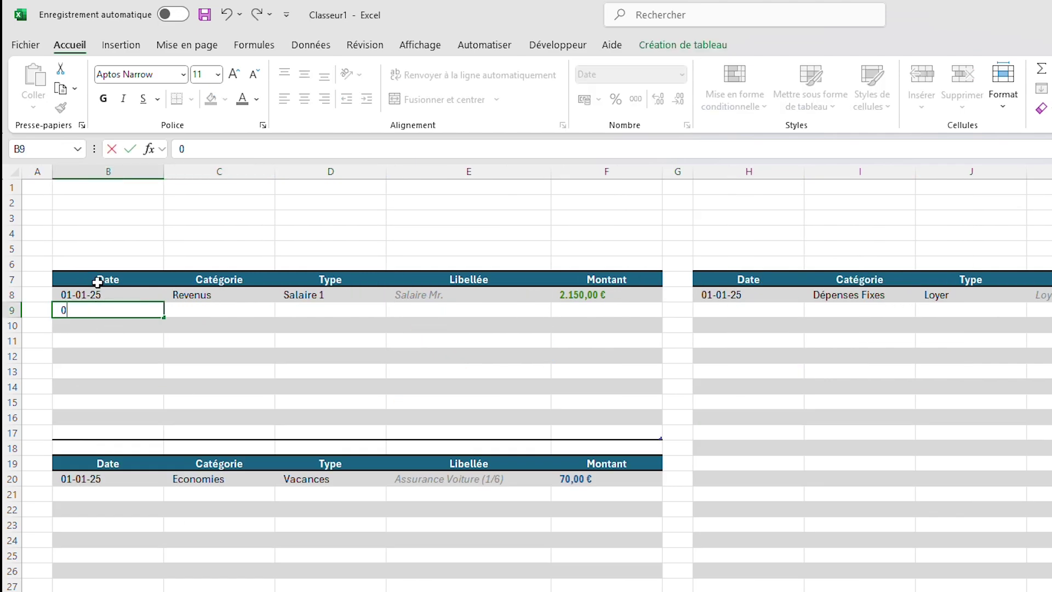
pyautogui.write('1-01-25')
pyautogui.press('Tab')
pyautogui.write('r')
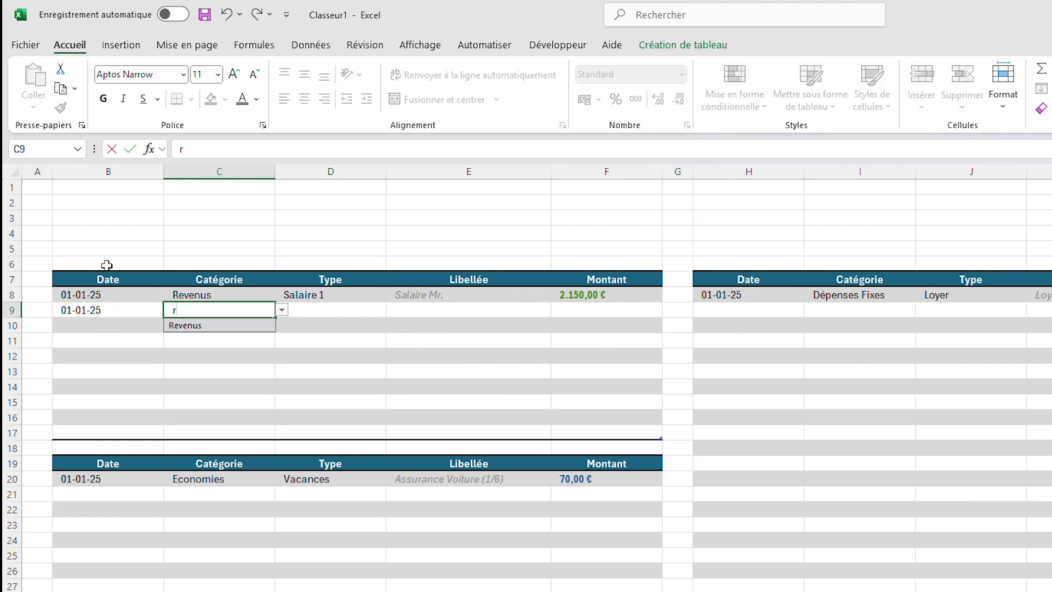
pyautogui.click(193, 326)
# Complete the trial revenue row with type Salaire 1 and an amount of 300 €.
pyautogui.click(325, 313)
pyautogui.click(391, 312)
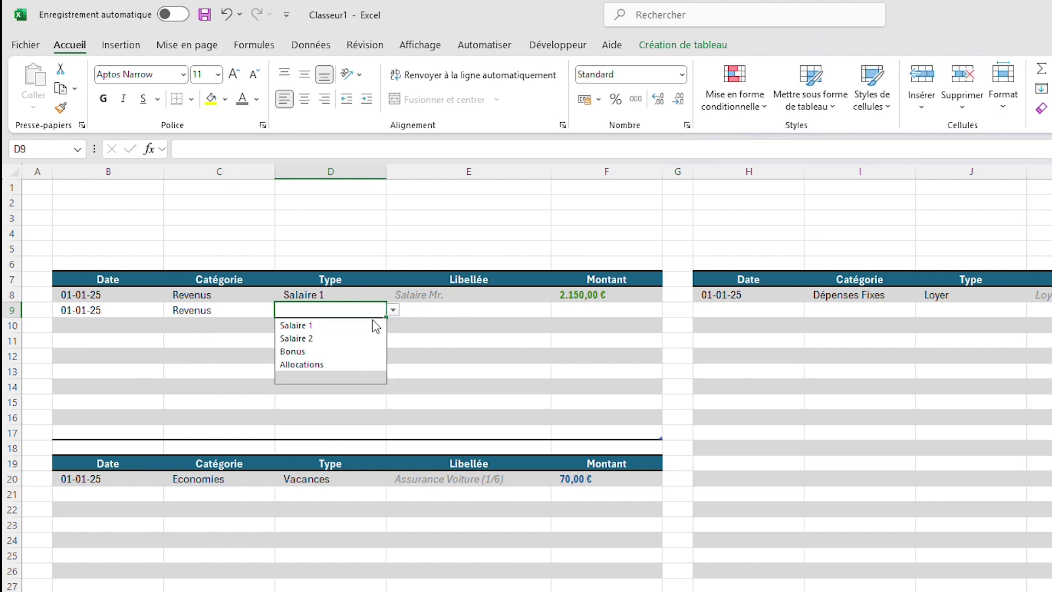
pyautogui.click(359, 326)
pyautogui.click(603, 309)
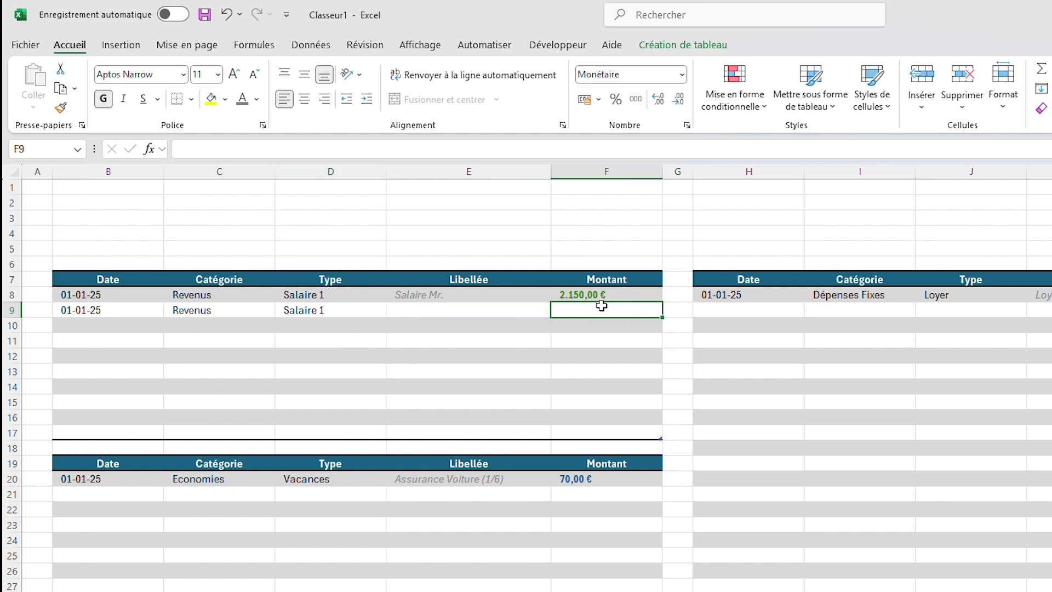
pyautogui.write('300')
pyautogui.press('Return')
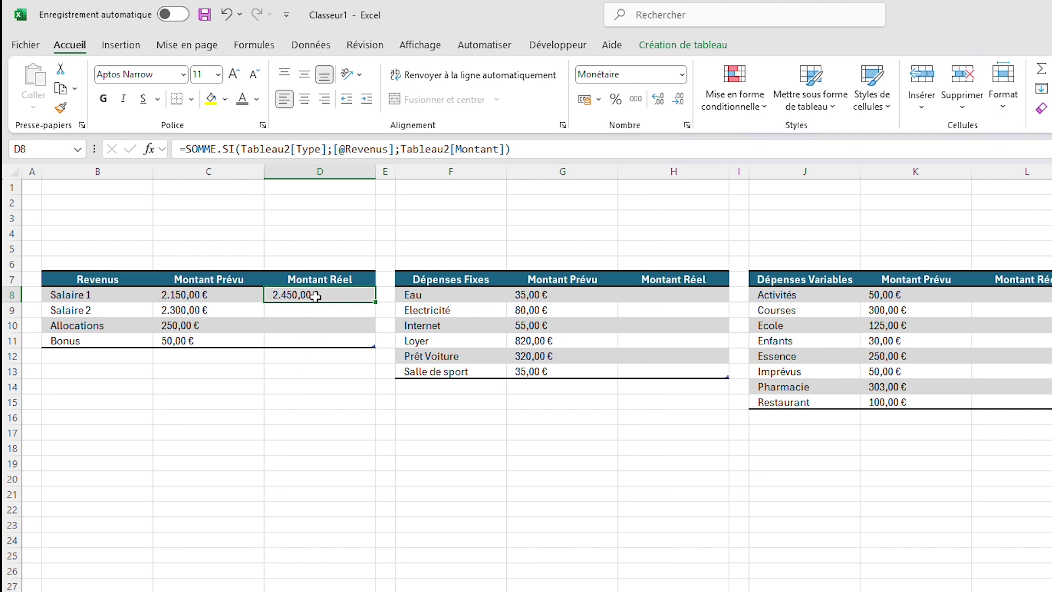
# Check Salaire 1's Montant Réel in the budget and remove the trial transaction.
pyautogui.click(300, 432)
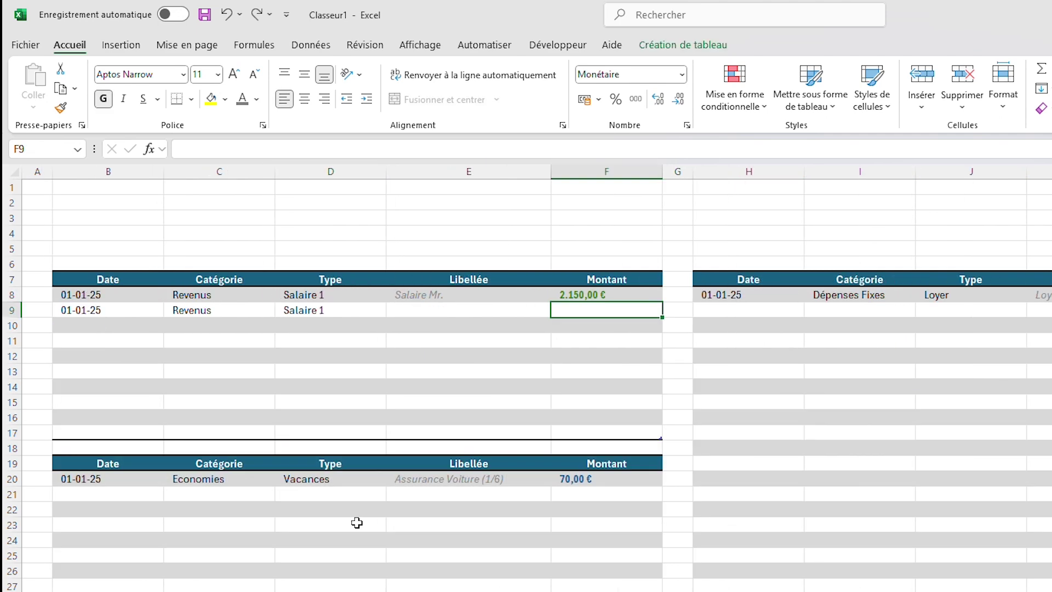
pyautogui.click(357, 521)
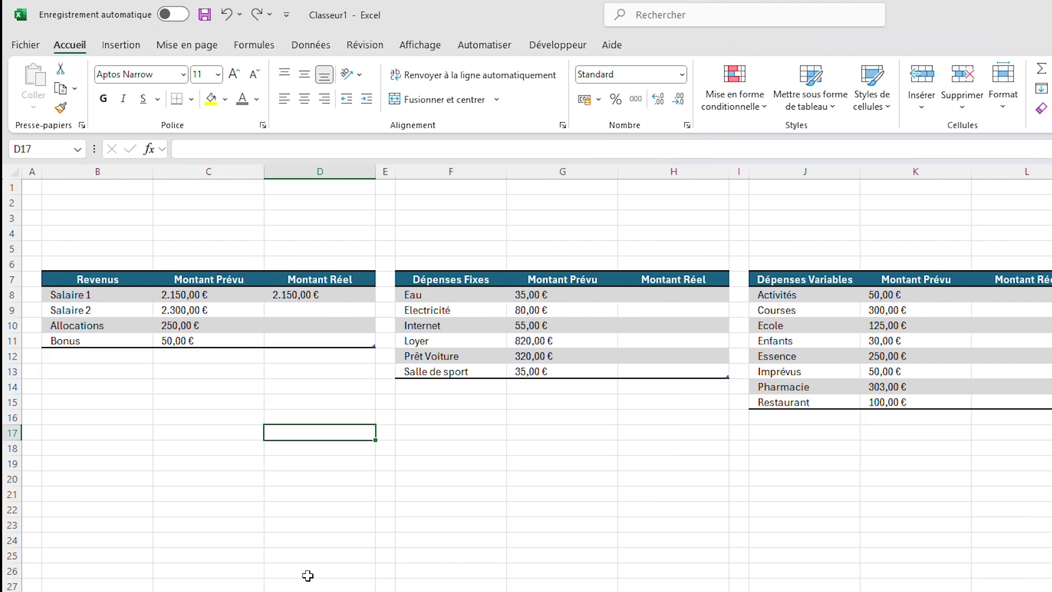
# Fill the Montant Réel formula of Salaire 1 down the Revenus table through the Bonus row.
pyautogui.click(319, 295)
pyautogui.moveTo(376, 303); pyautogui.dragTo(350, 345)
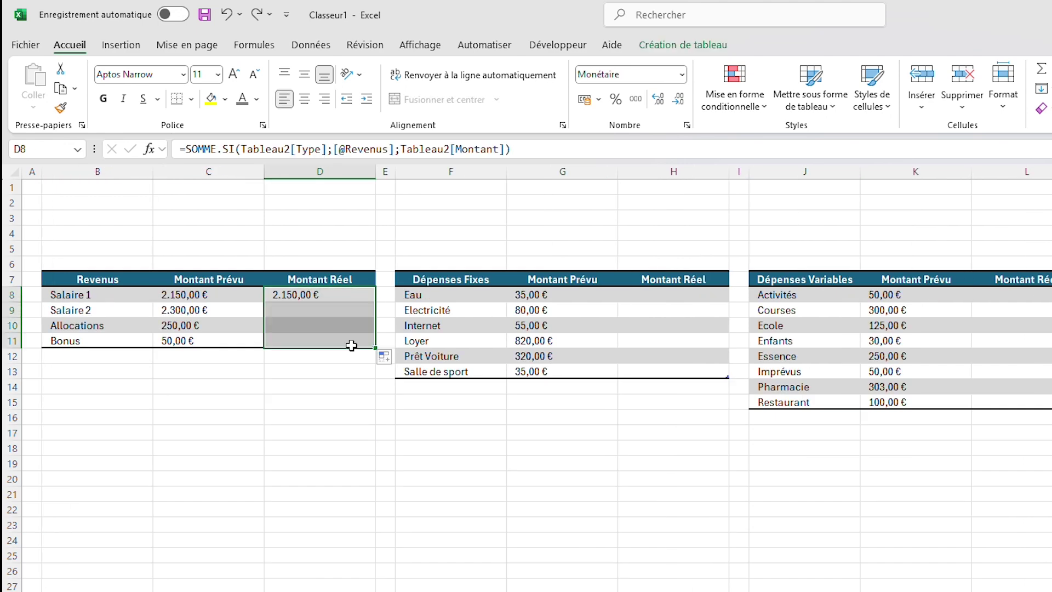
pyautogui.click(323, 309)
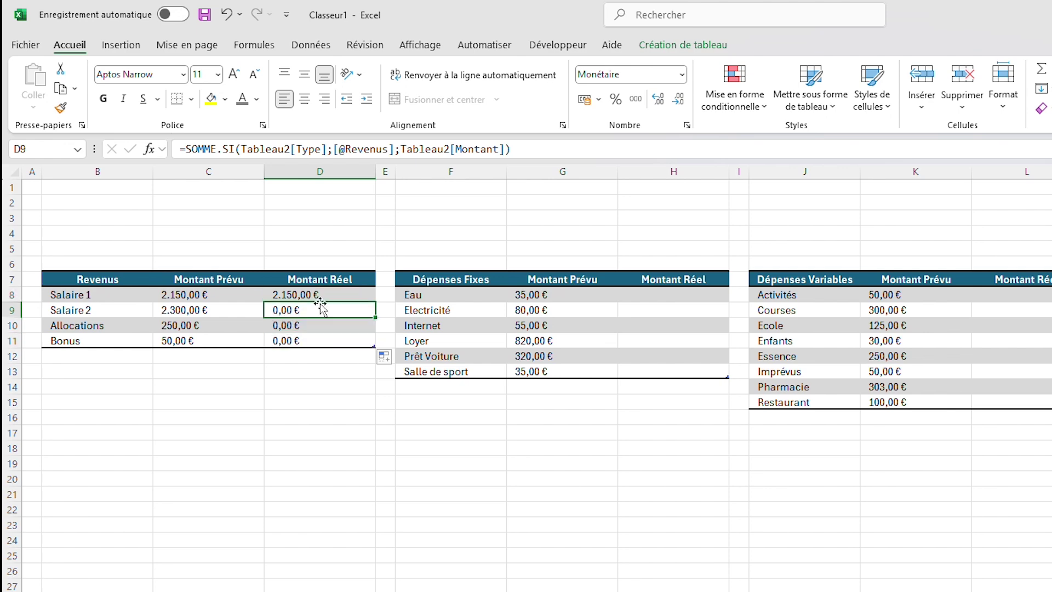
pyautogui.press('Up')
pyautogui.press('Left')
pyautogui.press('Left')
pyautogui.click(321, 308)
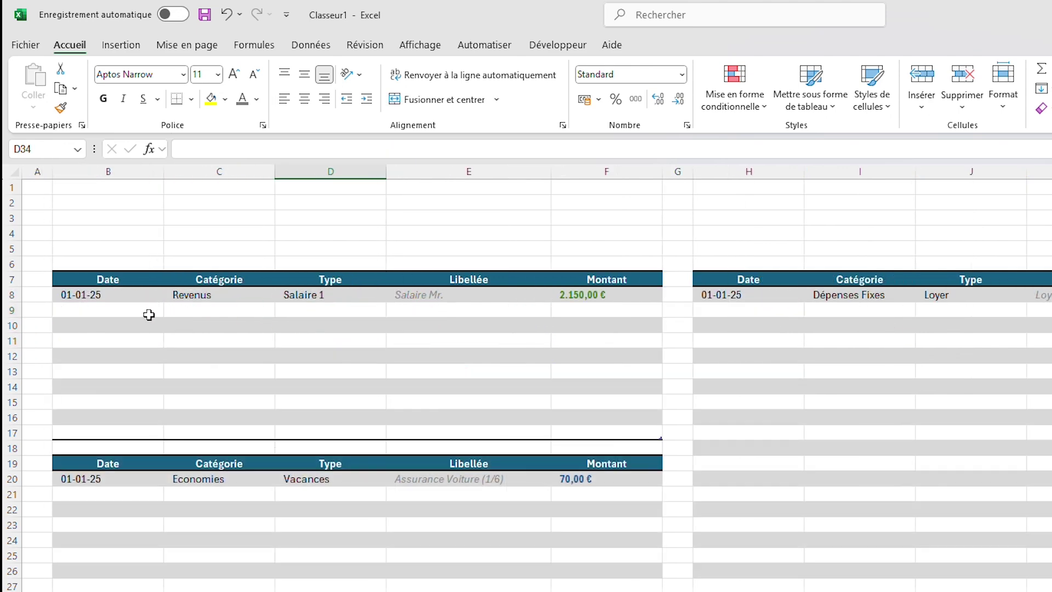
# Begin a second revenue transaction in row 9 with date 01-01-25 and category Revenus.
pyautogui.click(130, 310)
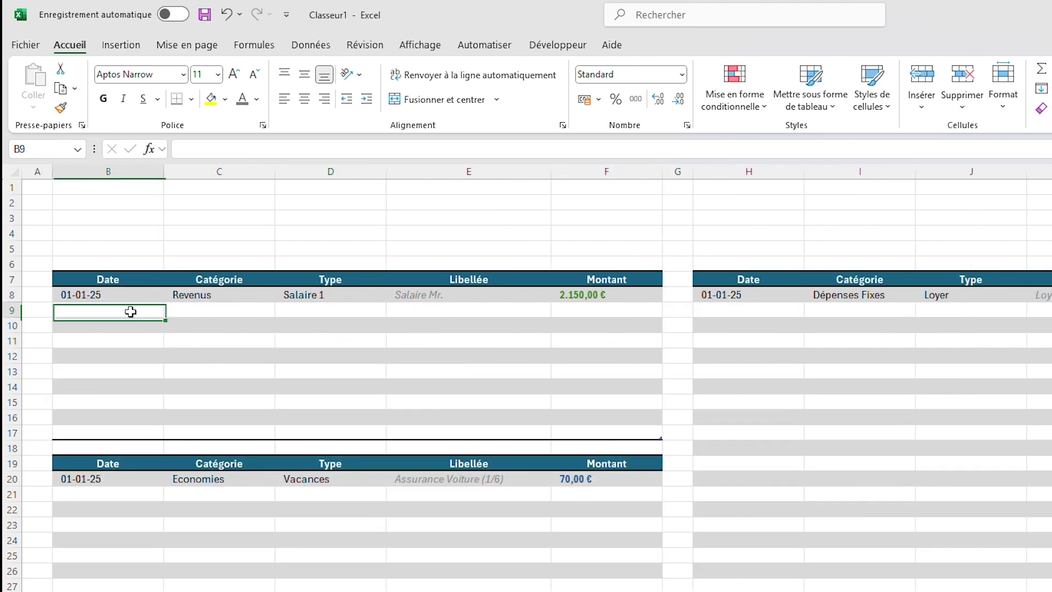
pyautogui.write('01-01-25')
pyautogui.press('Tab')
pyautogui.hotkey('alt', 'Down')
pyautogui.click(184, 327)
# Complete the second revenue transaction with type Salaire 2, label "Salaire Mme." and amount 2300.
pyautogui.press('Tab')
pyautogui.hotkey('alt', 'Down')
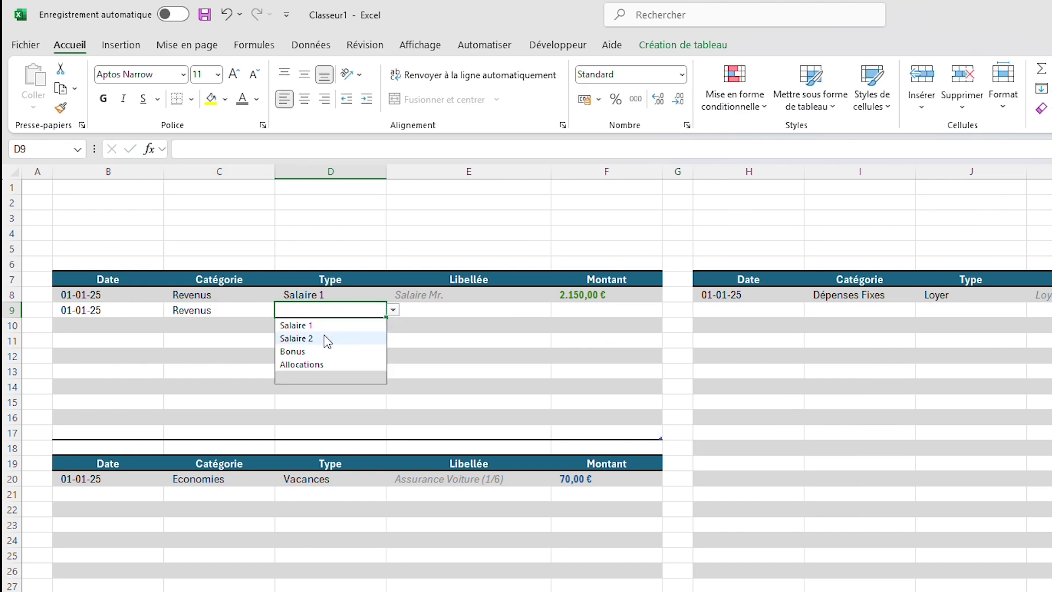
pyautogui.click(307, 339)
pyautogui.press('Tab')
pyautogui.write('Salaire Mme.')
pyautogui.press('Tab')
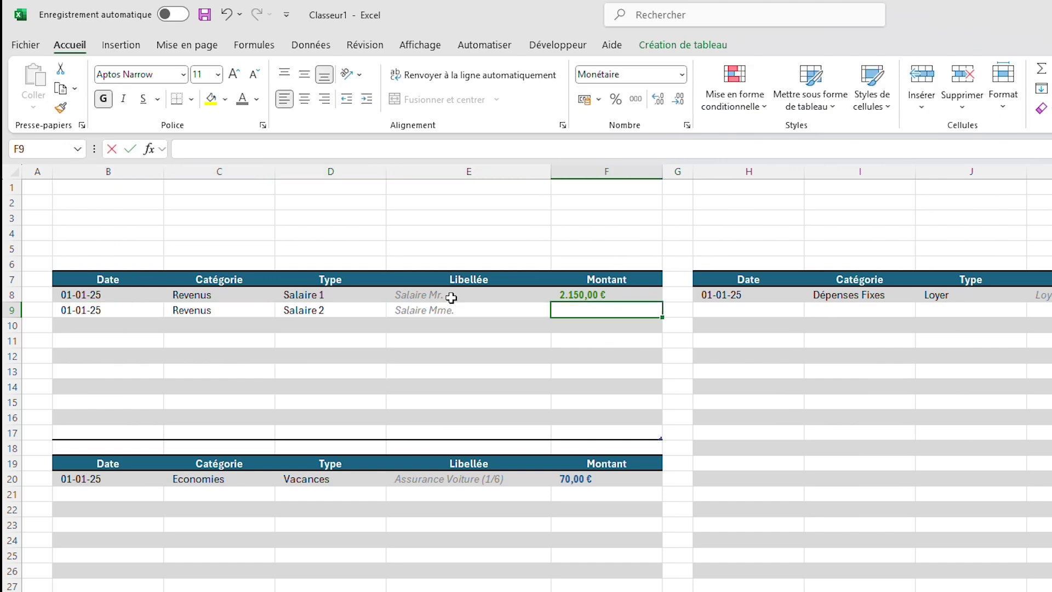
pyautogui.write('2300')
pyautogui.press('Return')
# Compare the recorded revenue transactions with the Montant Prévu and Montant Réel columns of the Revenus budget table.
pyautogui.hotkey('ctrl', 'pagedown')
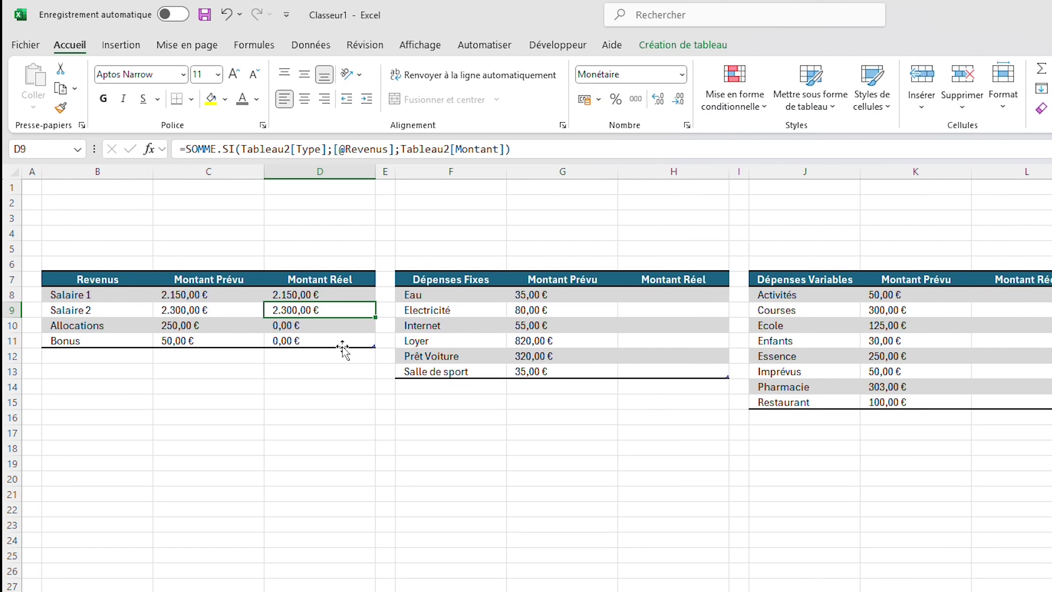
pyautogui.click(328, 396)
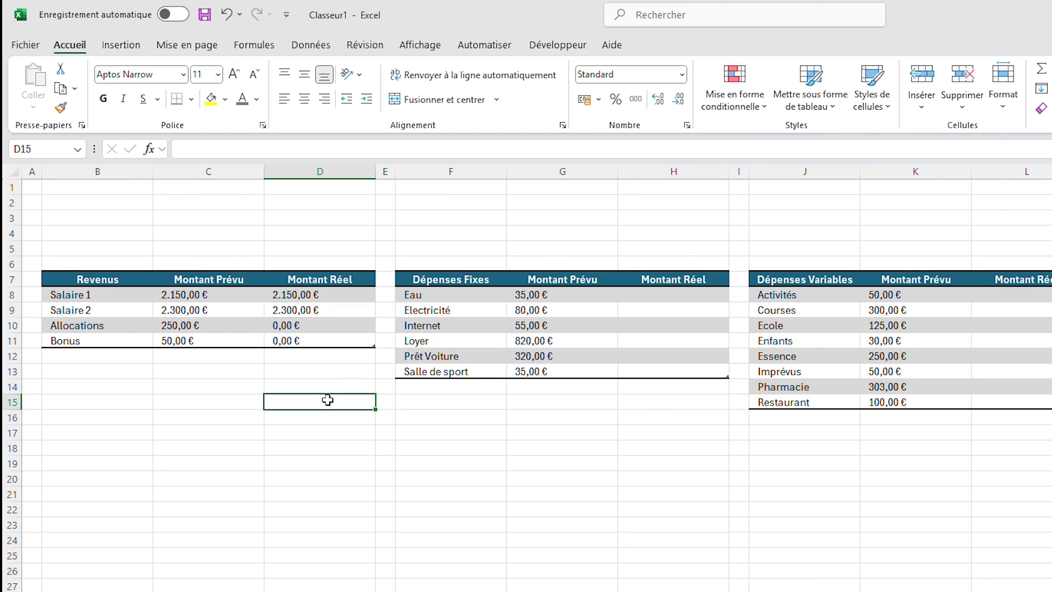
pyautogui.click(563, 509)
pyautogui.hotkey('ctrl', 'pageup')
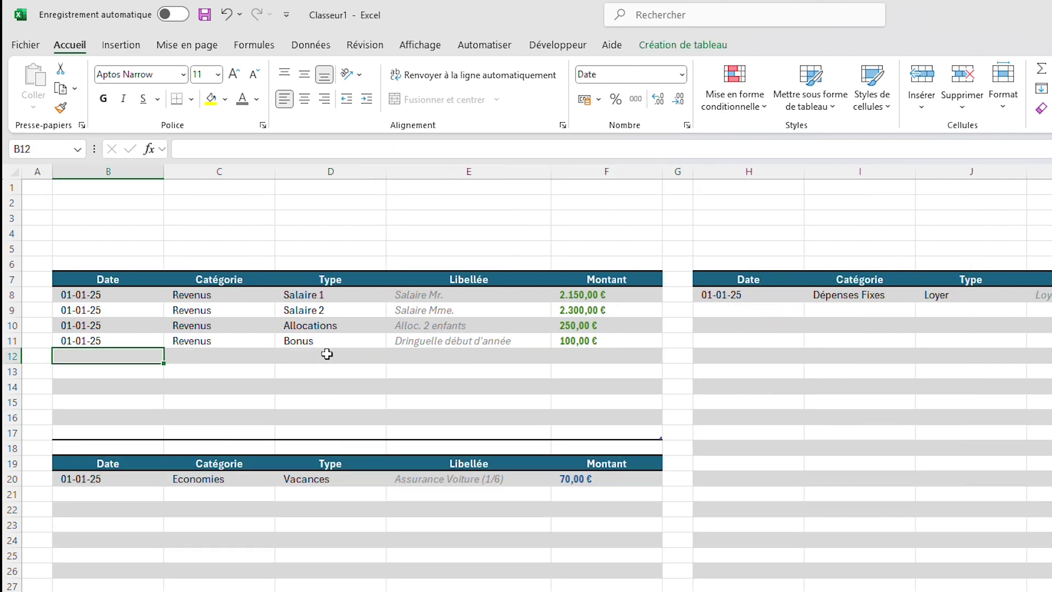
pyautogui.moveTo(137, 296); pyautogui.dragTo(498, 351)
pyautogui.click(468, 417)
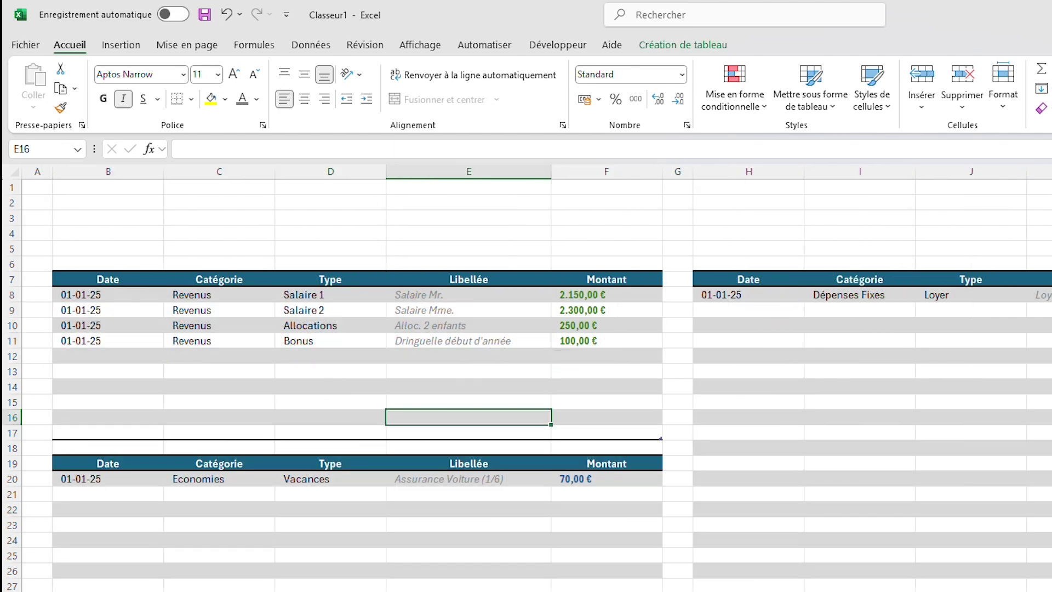
pyautogui.hotkey('ctrl', 'pagedown')
pyautogui.click(319, 574)
pyautogui.moveTo(202, 293); pyautogui.dragTo(315, 335)
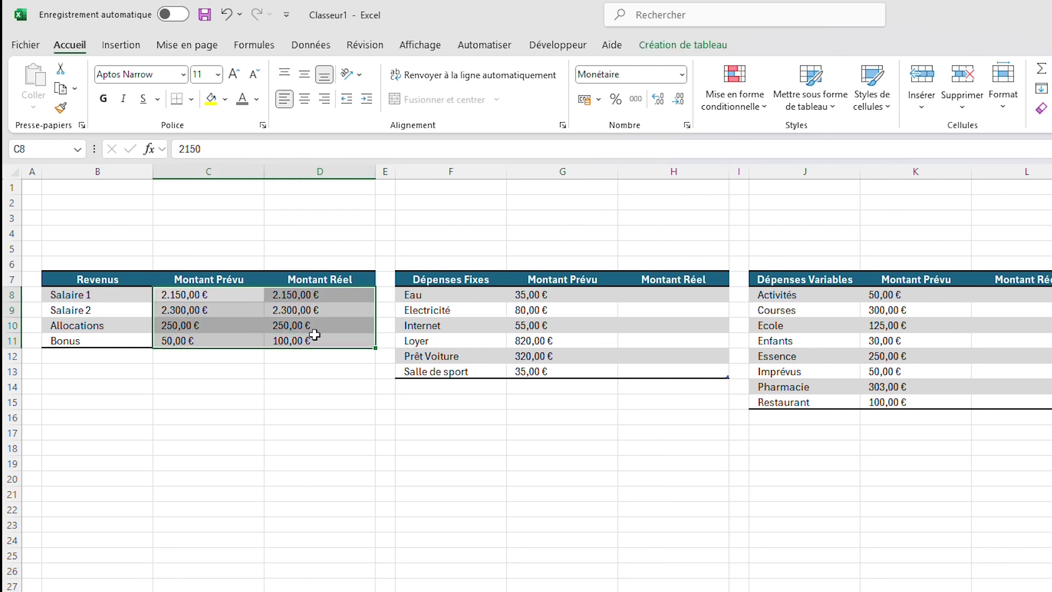
pyautogui.click(327, 374)
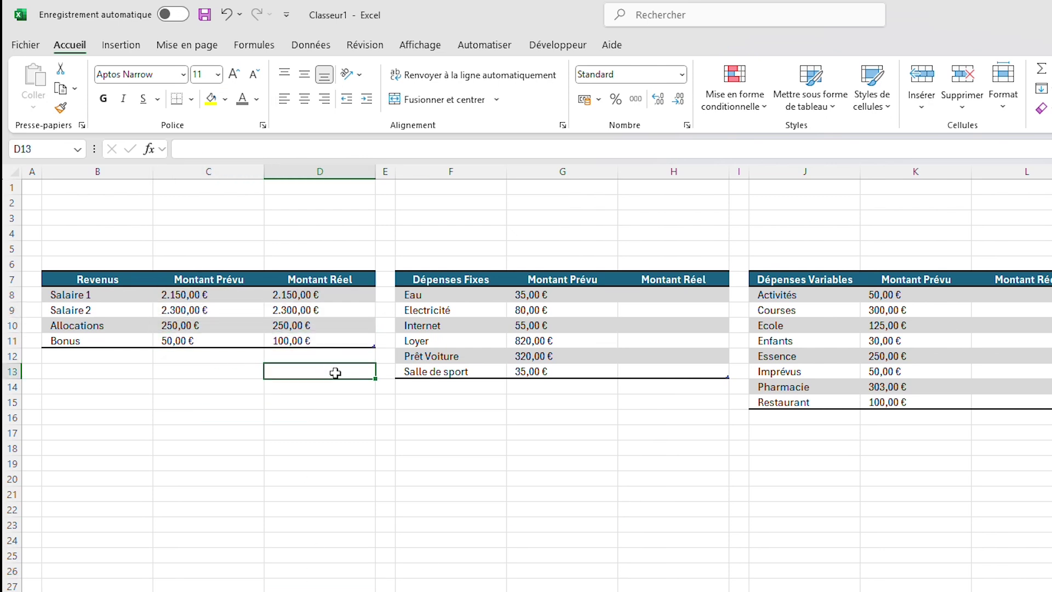
# Start a SOMME.SI formula in the Eau row's Montant Réel cell H8, using Tableau25[Type] from the Transactions sheet as the range.
pyautogui.click(618, 294)
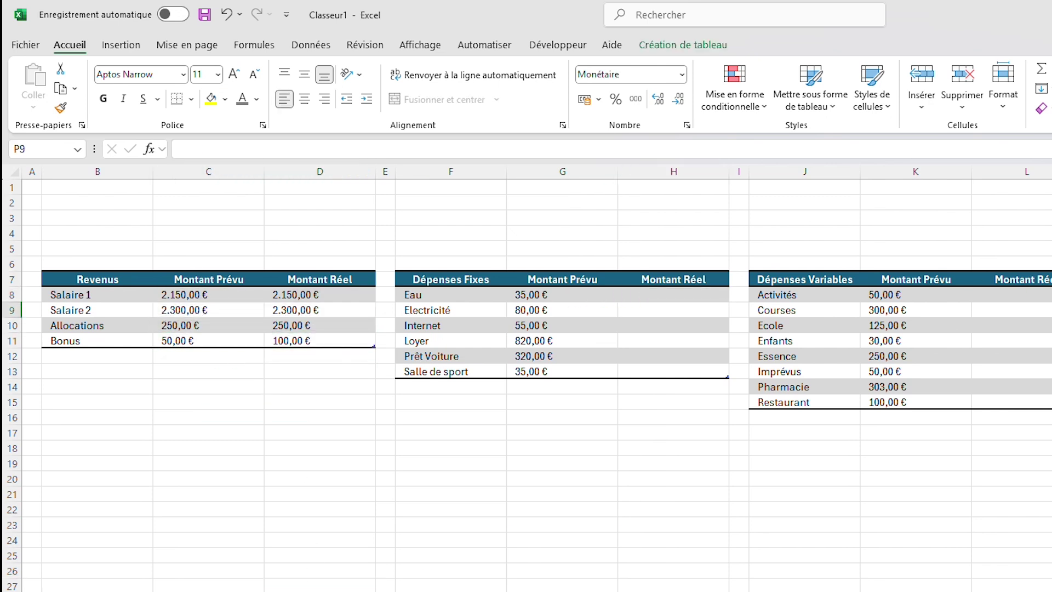
pyautogui.click(620, 445)
pyautogui.click(675, 296)
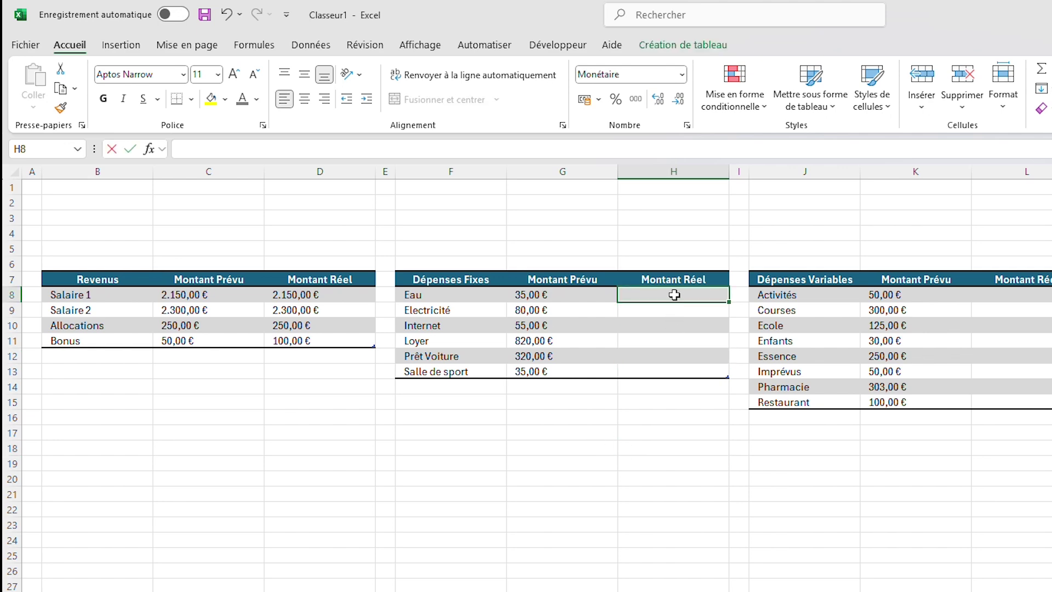
pyautogui.write('=SOMME.SI')
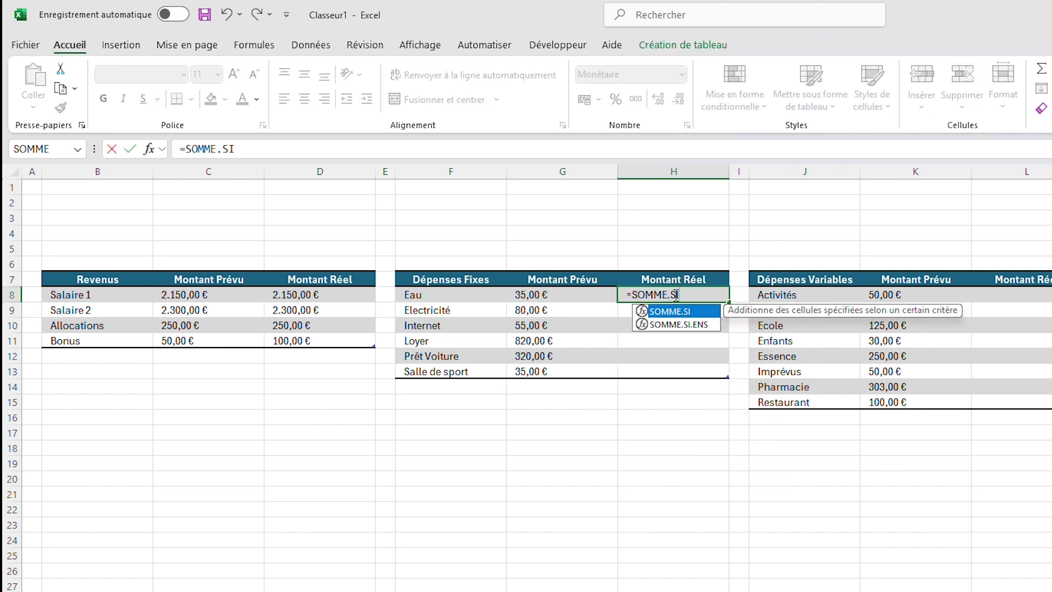
pyautogui.write('(')
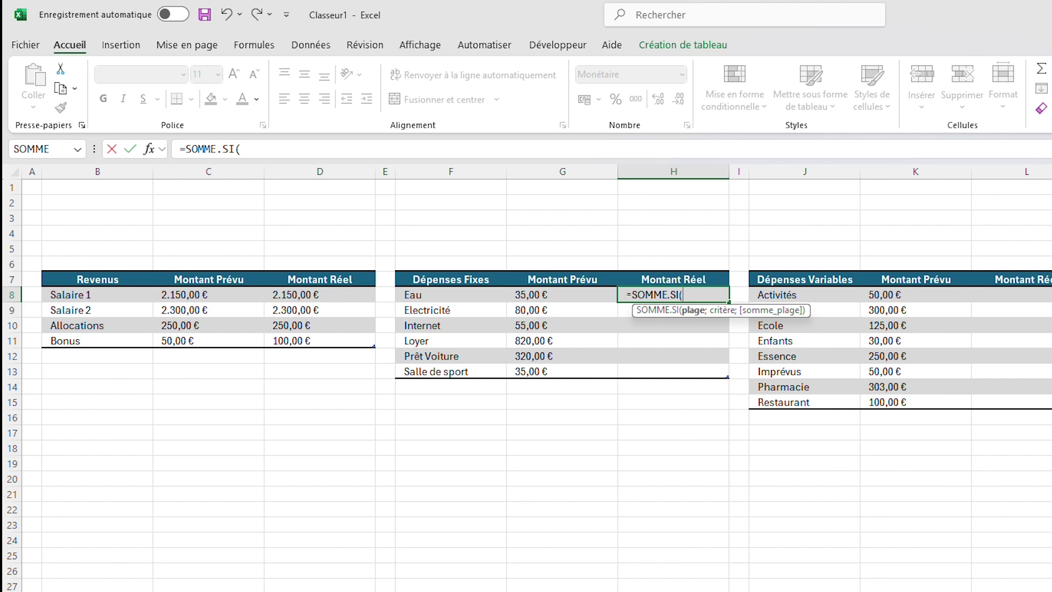
pyautogui.hotkey('ctrl', 'pagedown')
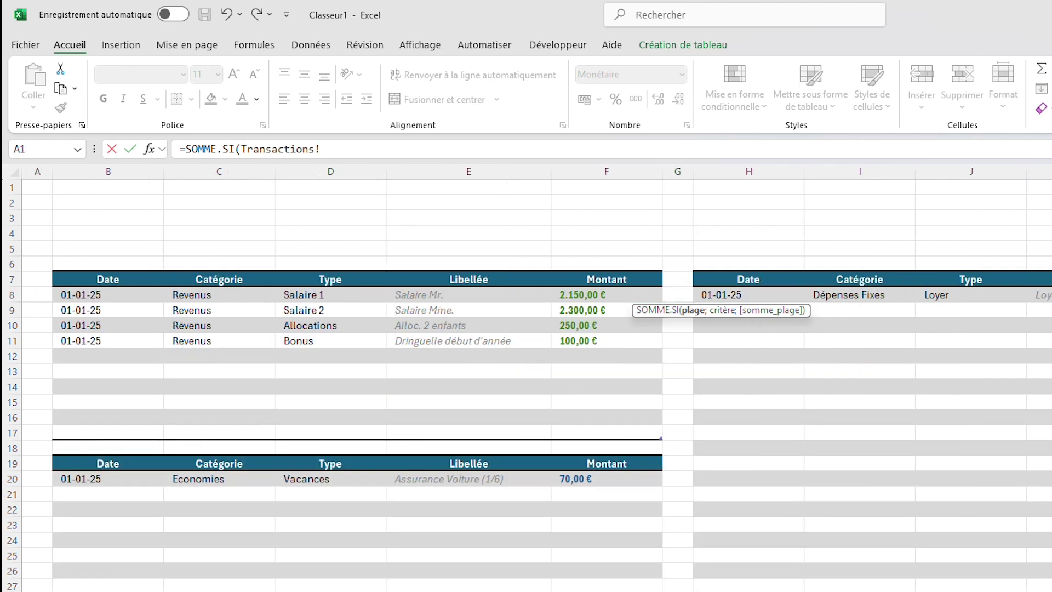
pyautogui.click(976, 271)
pyautogui.write(';')
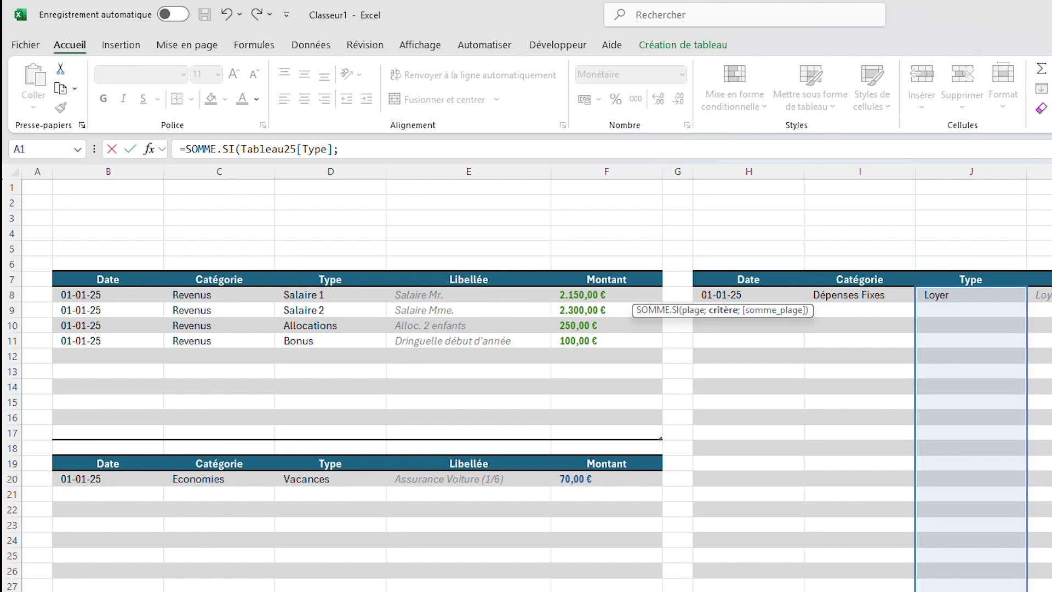
# Complete the SOMME.SI formula with [@[Dépenses Fixes]] as the criterion and Tableau25[Montant] as the sum range.
pyautogui.hotkey('ctrl', 'pageup')
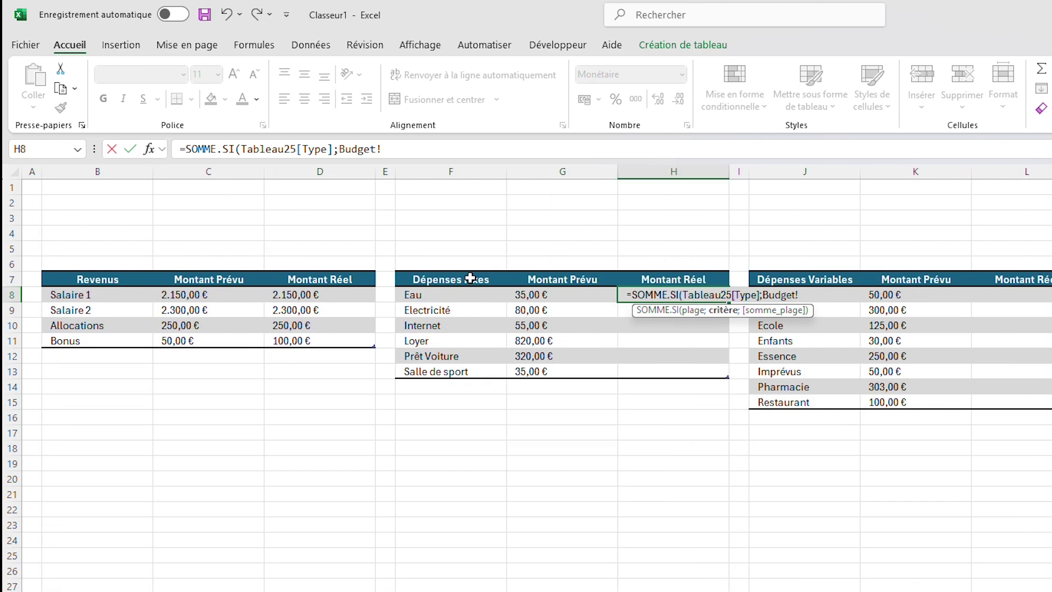
pyautogui.click(458, 295)
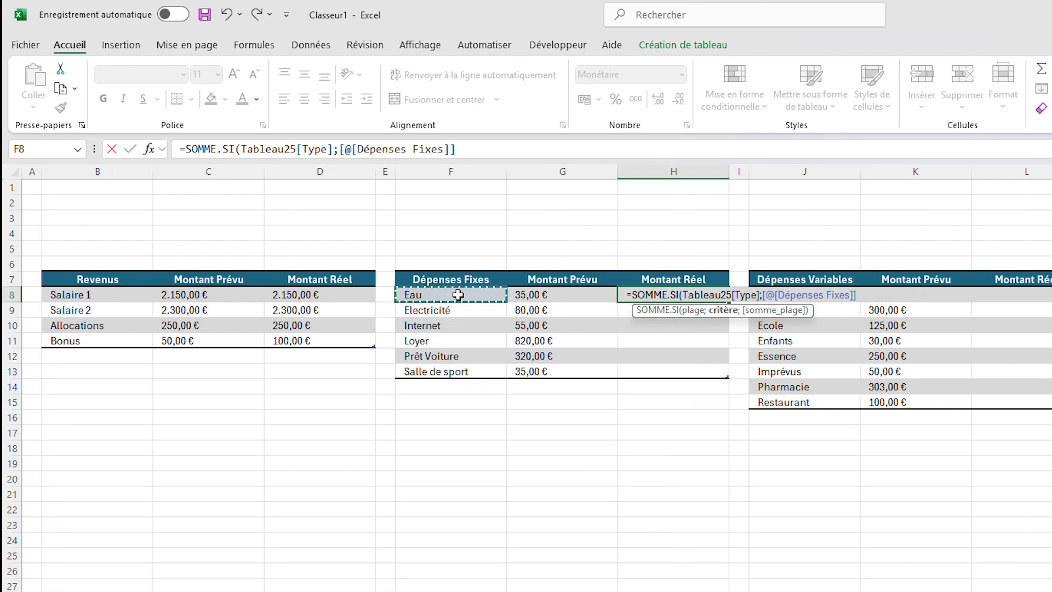
pyautogui.write(';Transactions!')
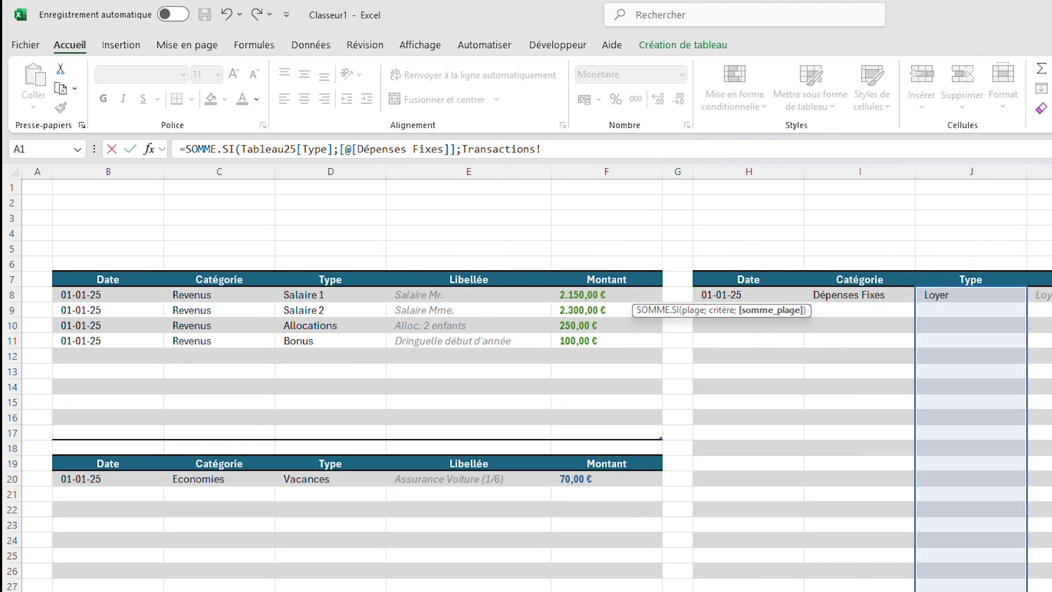
pyautogui.click(1051, 273)
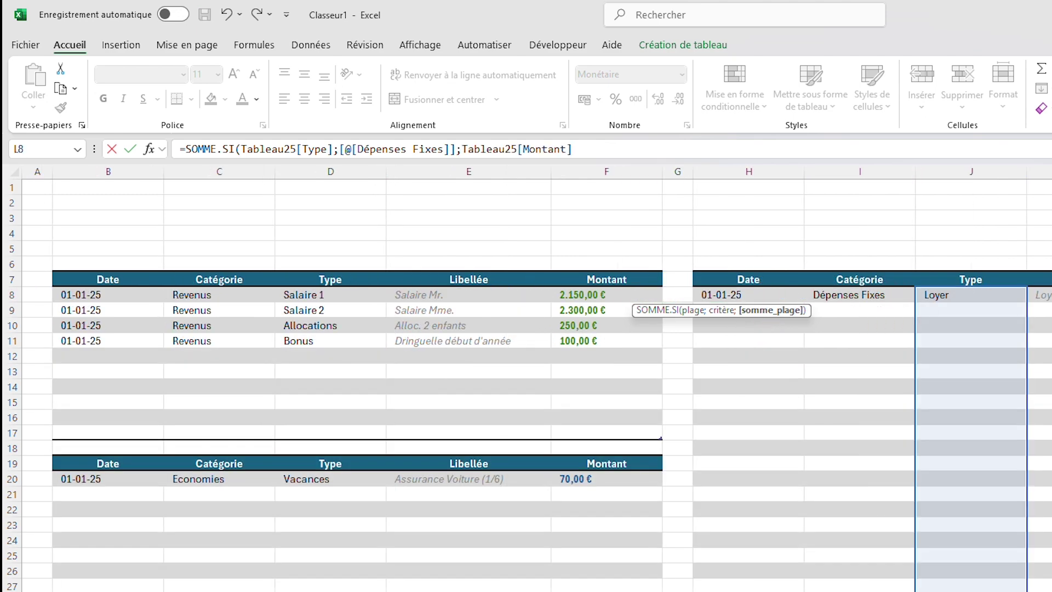
pyautogui.write(')')
pyautogui.press('Return')
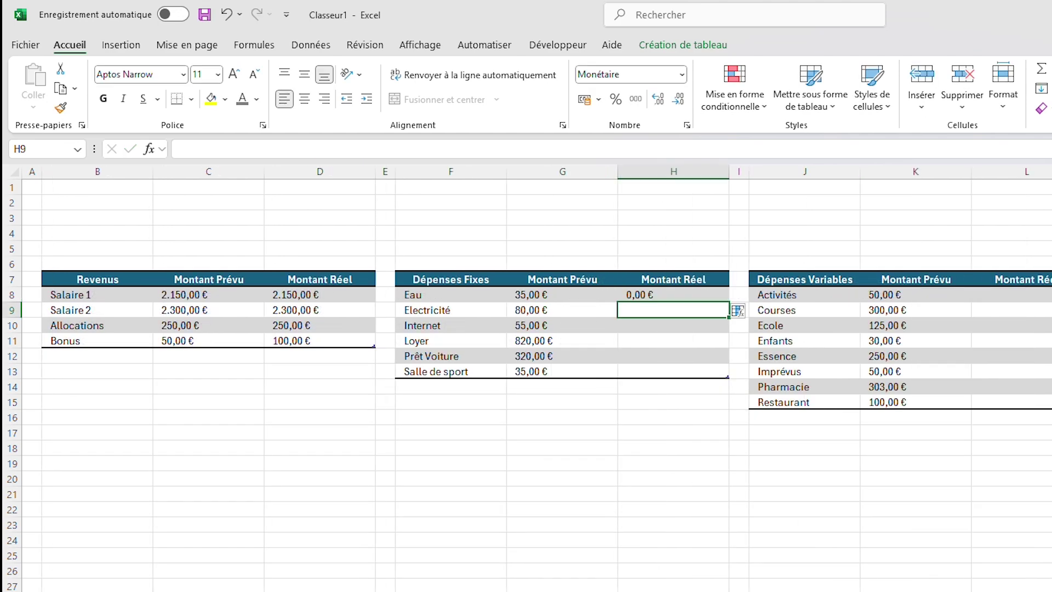
# Fill the Eau row's Montant Réel formula down the Dépenses Fixes table through Salle de sport.
pyautogui.click(716, 295)
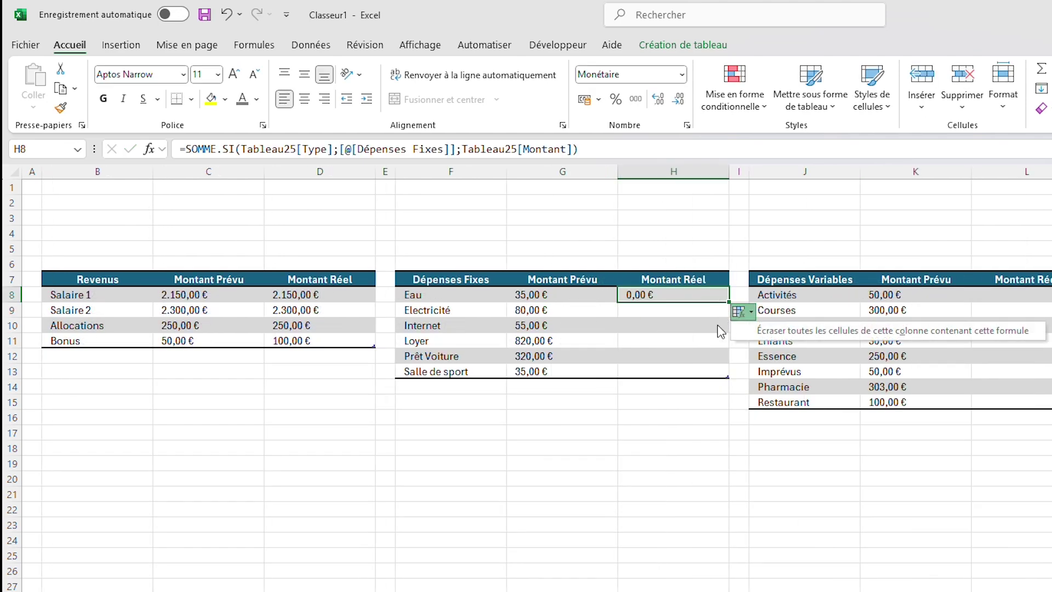
pyautogui.click(737, 296)
pyautogui.click(718, 296)
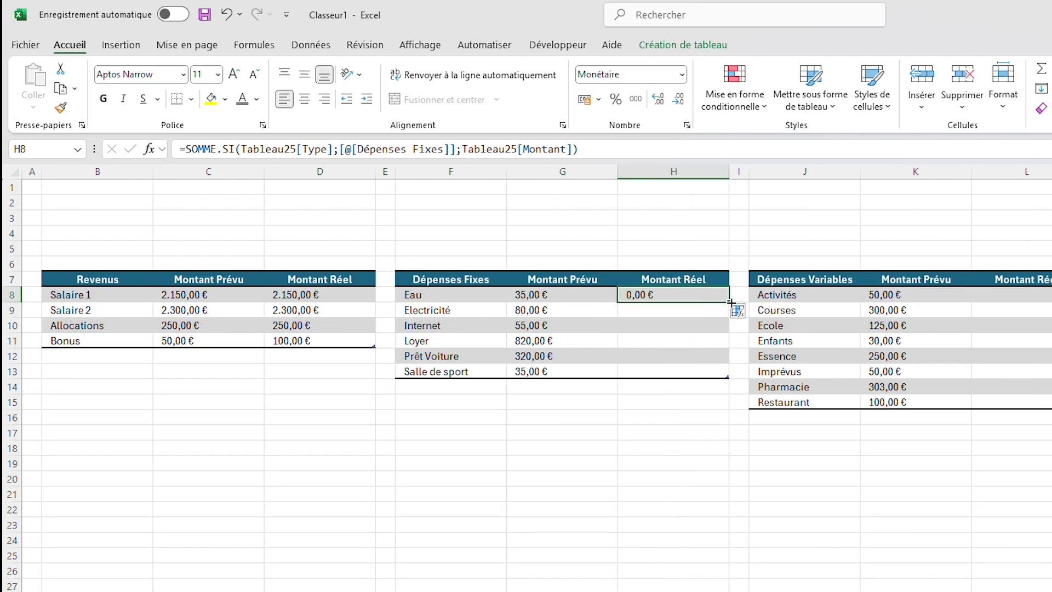
pyautogui.moveTo(729, 302); pyautogui.dragTo(707, 377)
pyautogui.click(603, 478)
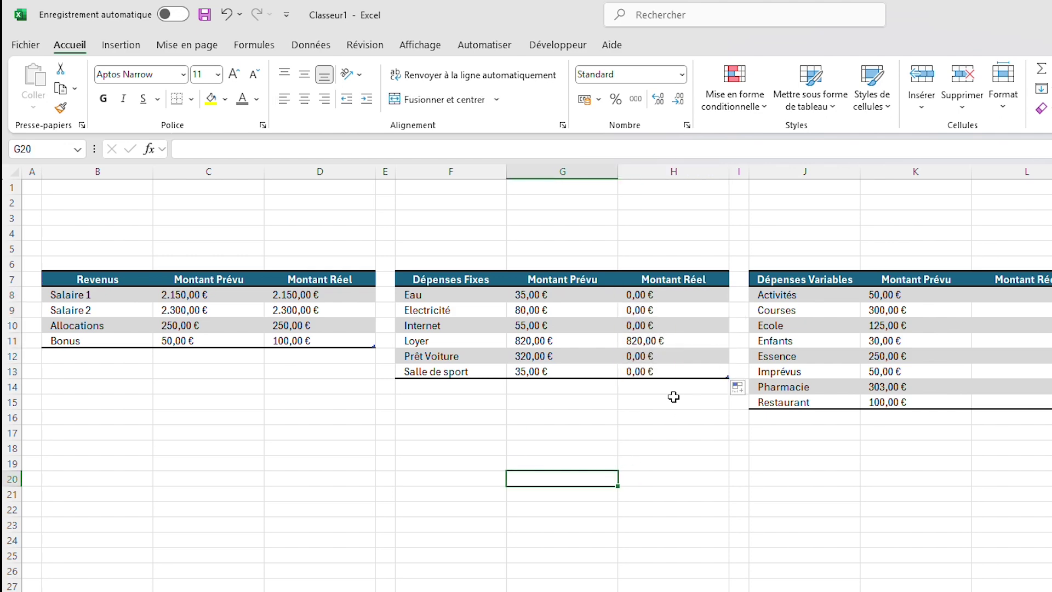
# Start a SOMME.SI formula in the Activités row's Montant Réel cell L8, using Tableau25[Type] from the Transactions sheet as the range.
pyautogui.click(692, 341)
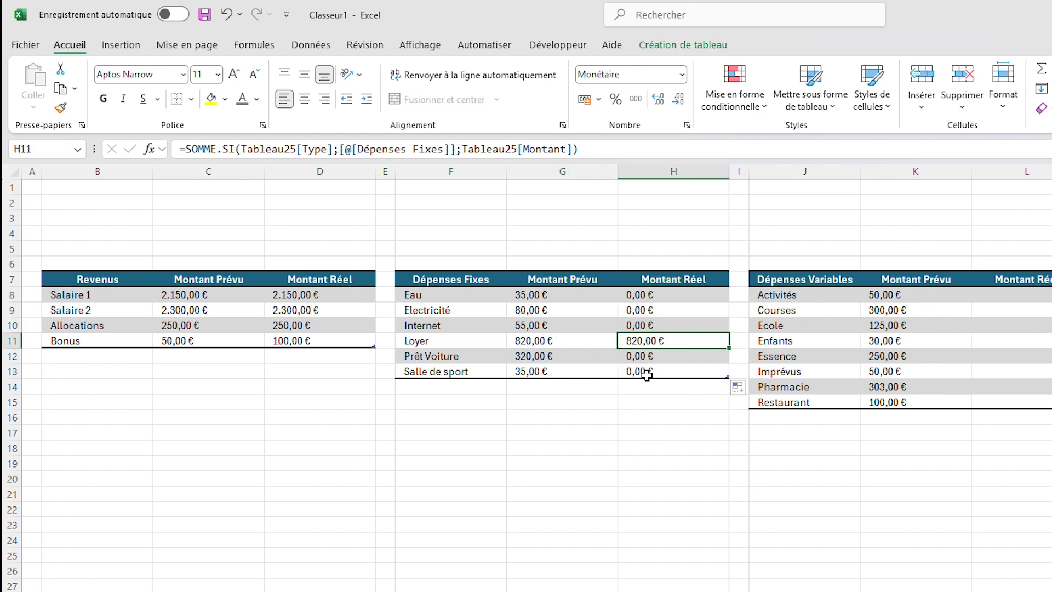
pyautogui.click(674, 521)
pyautogui.click(1014, 296)
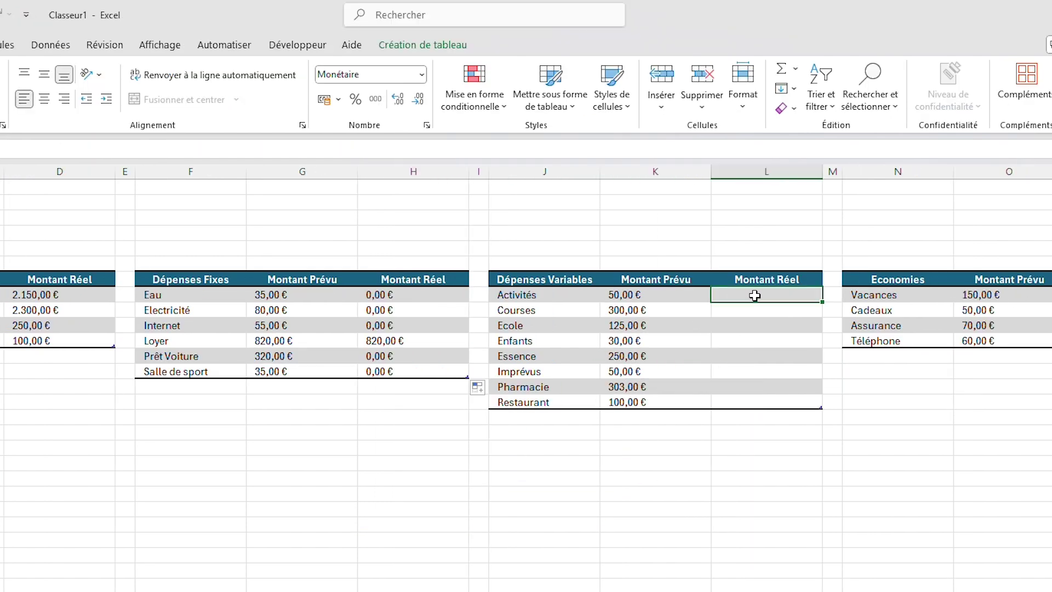
pyautogui.write('=S')
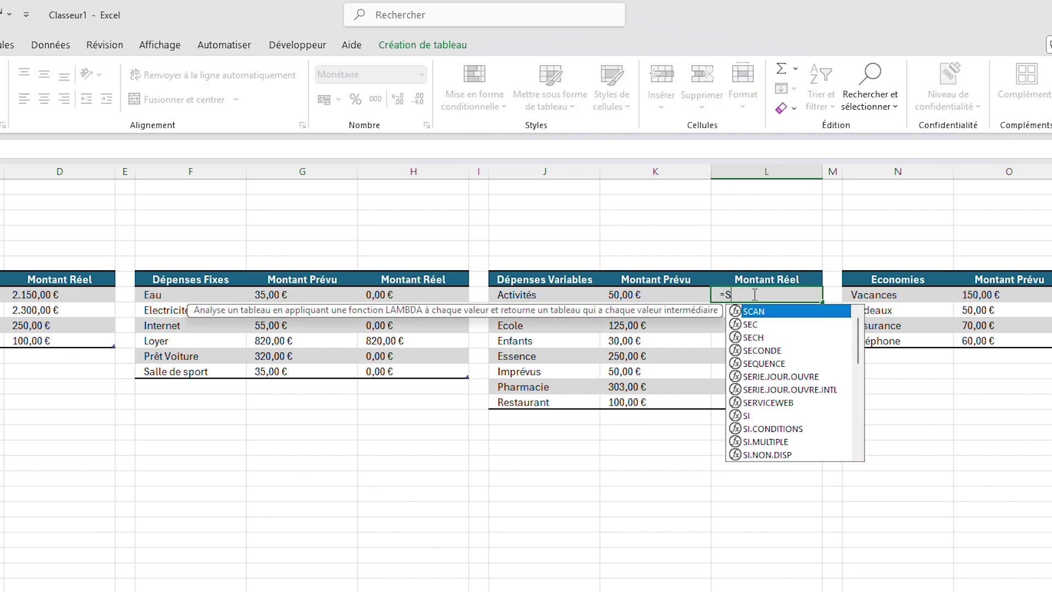
pyautogui.write('OMME.SI(')
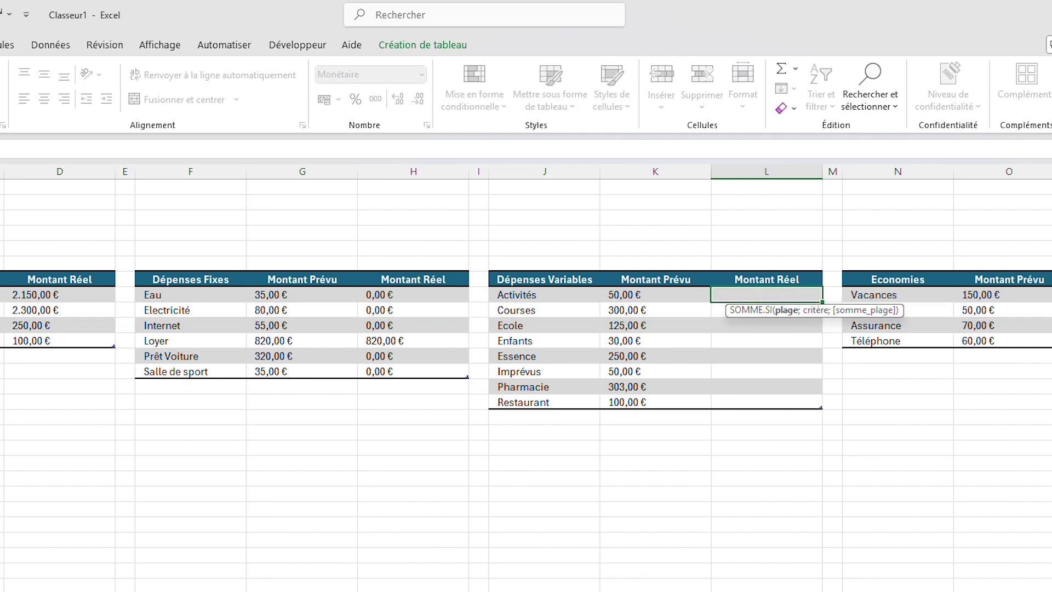
pyautogui.hotkey('ctrl', 'pagedown')
pyautogui.click(724, 275)
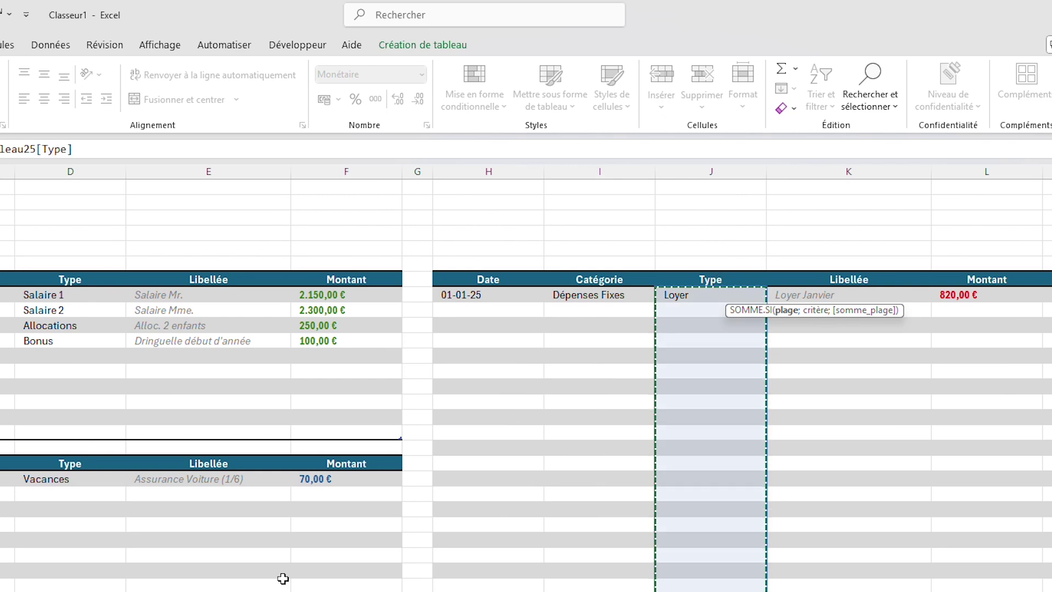
pyautogui.write(';')
# Complete the Activités row's SOMME.SI formula with [@[Dépenses Variables]] as the criterion and Tableau25[Montant] as the sum range.
pyautogui.hotkey('ctrl', 'pageup')
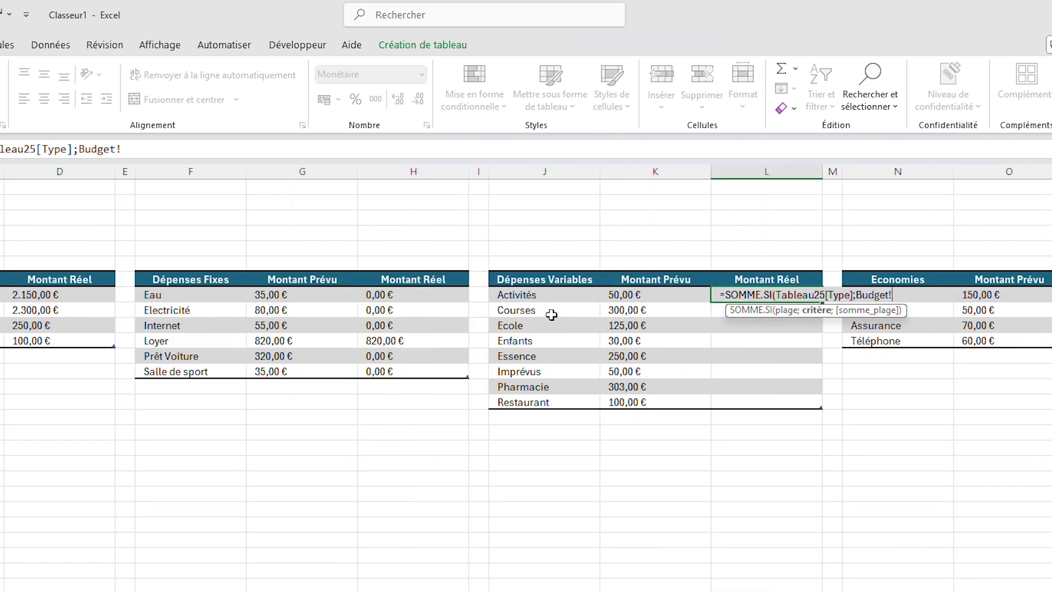
pyautogui.click(568, 295)
pyautogui.write(';')
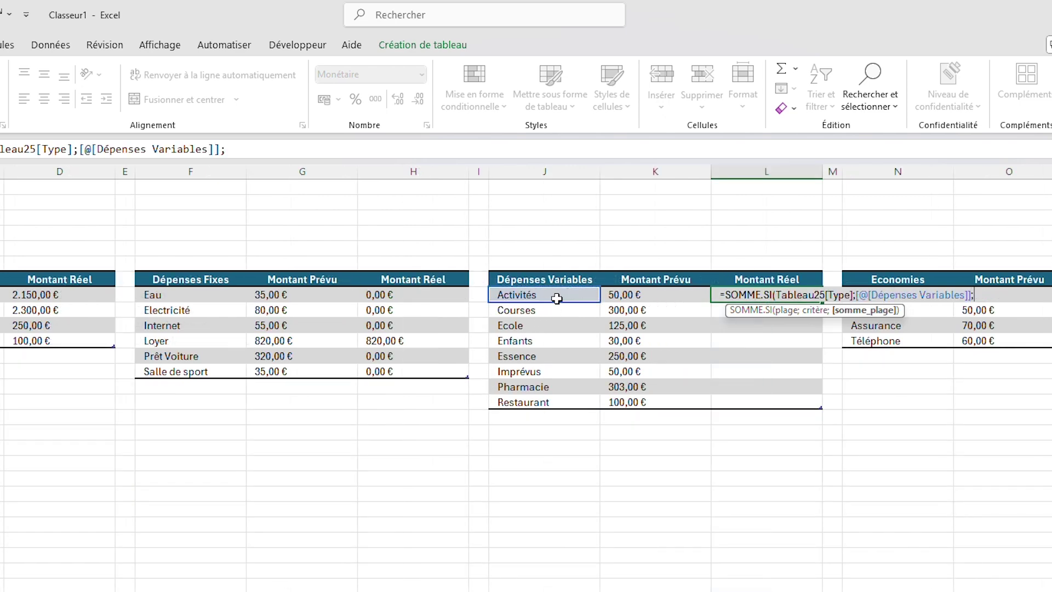
pyautogui.hotkey('ctrl', 'pagedown')
pyautogui.click(980, 272)
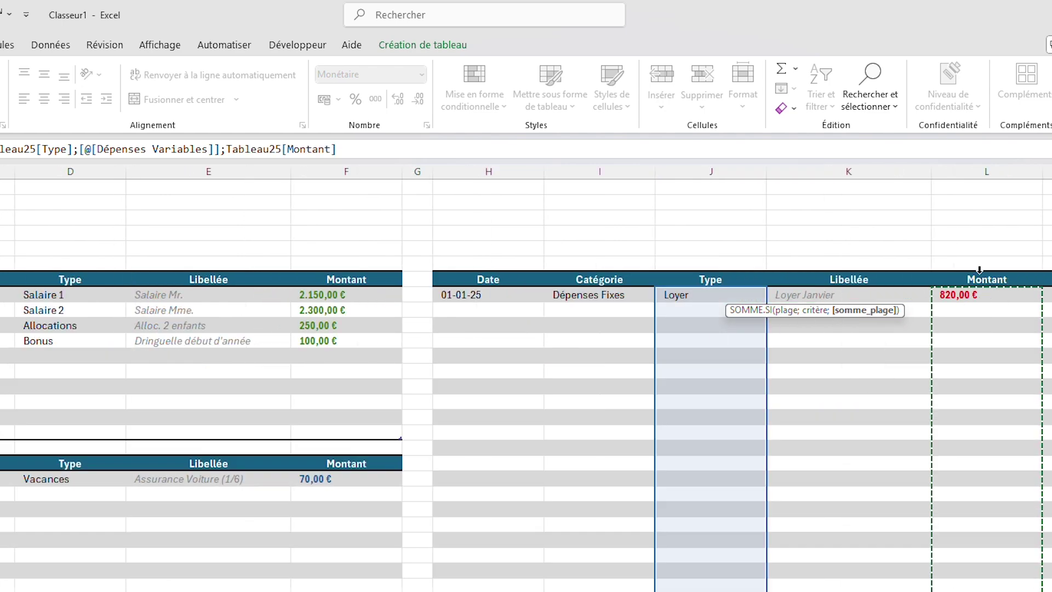
pyautogui.press('Return')
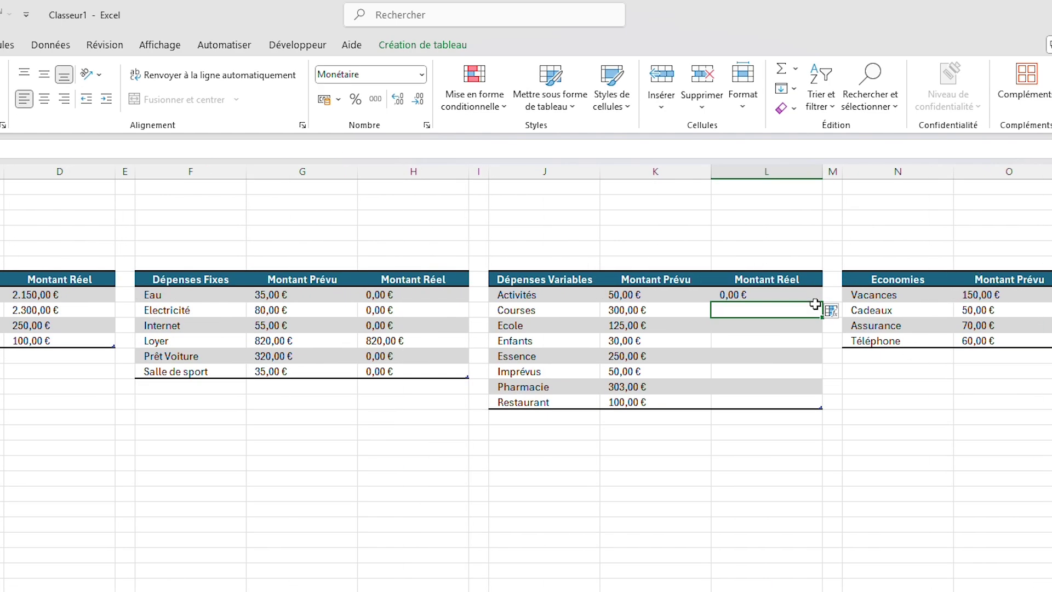
# Fill the Activités row's Montant Réel formula down the Dépenses Variables table through Restaurant.
pyautogui.click(801, 294)
pyautogui.moveTo(824, 303); pyautogui.dragTo(823, 415)
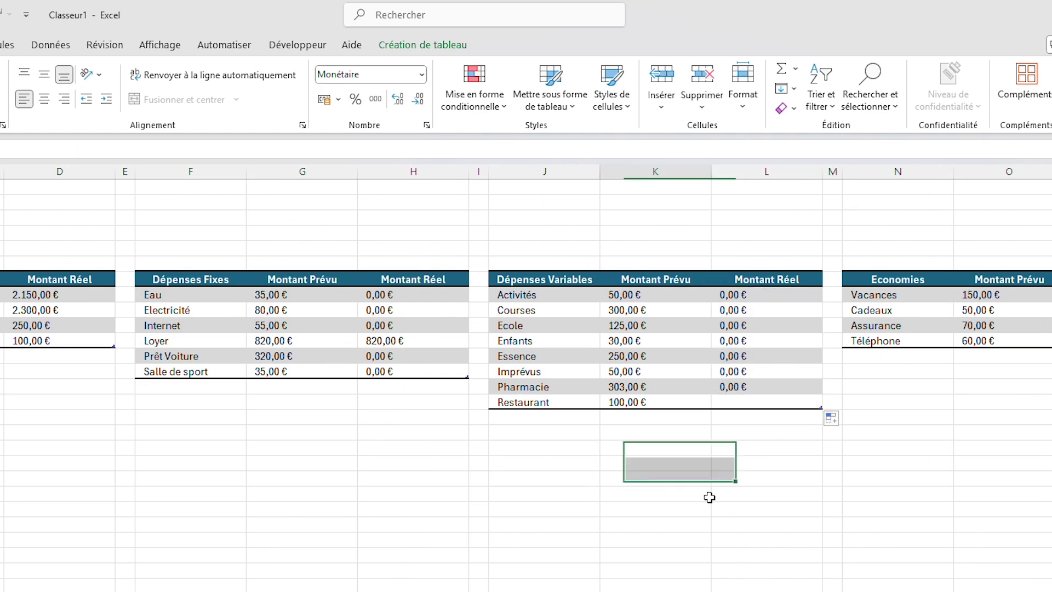
pyautogui.click(768, 307)
pyautogui.click(759, 374)
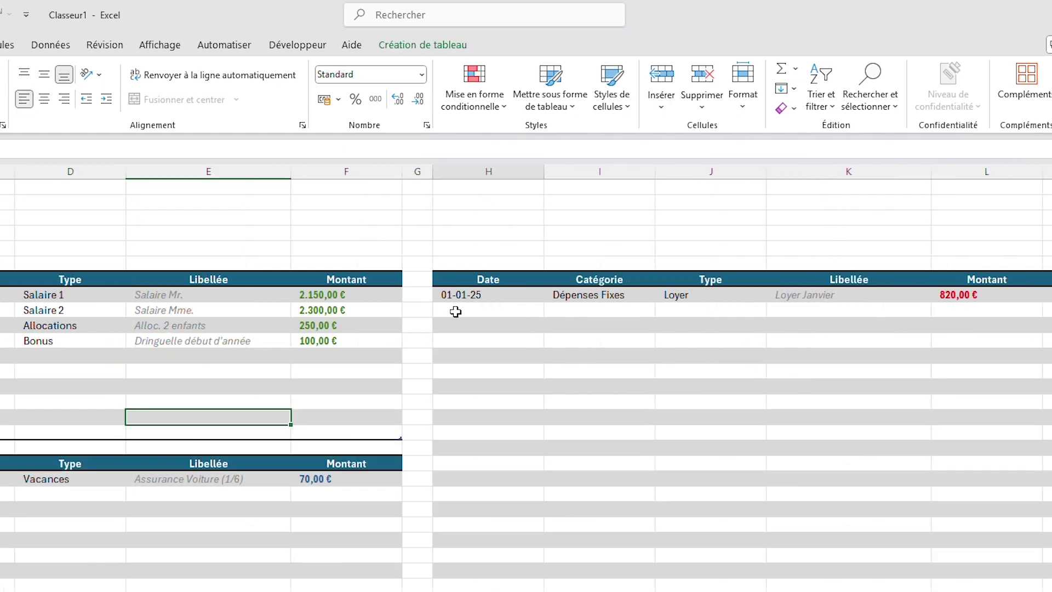
# Begin a second expense entry on the Transactions sheet with date 01-01-25 and category Dépenses Variables.
pyautogui.click(455, 309)
pyautogui.write('0')
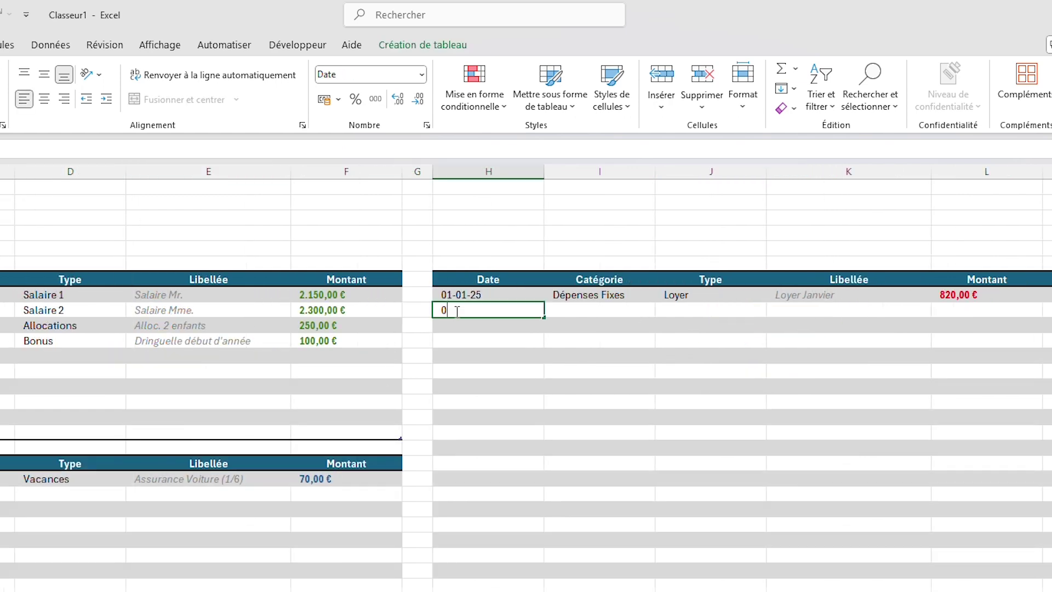
pyautogui.write('1-01-25')
pyautogui.press('Tab')
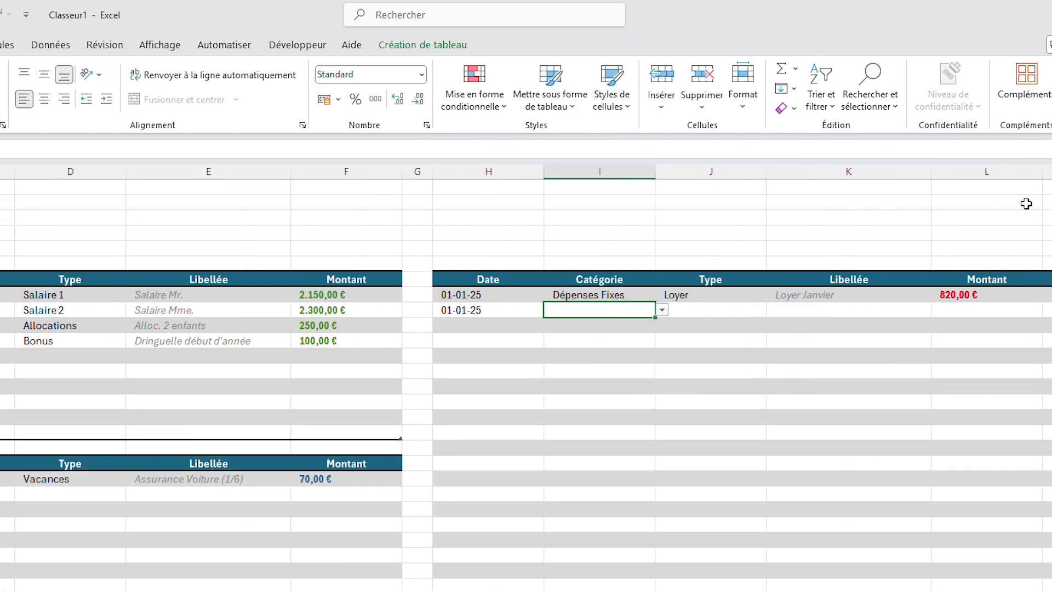
pyautogui.click(663, 310)
pyautogui.click(586, 338)
pyautogui.click(735, 312)
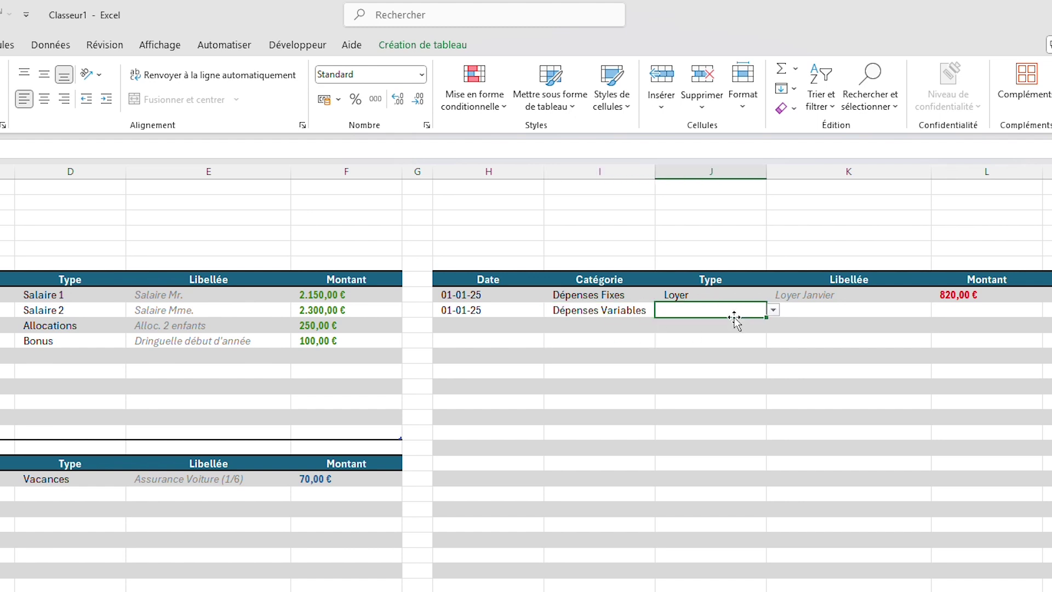
# Complete the new expense entry with type Activités, description Billard and an amount of 20.
pyautogui.hotkey('alt', 'Down')
pyautogui.click(773, 311)
pyautogui.click(773, 311)
pyautogui.click(690, 328)
pyautogui.click(815, 310)
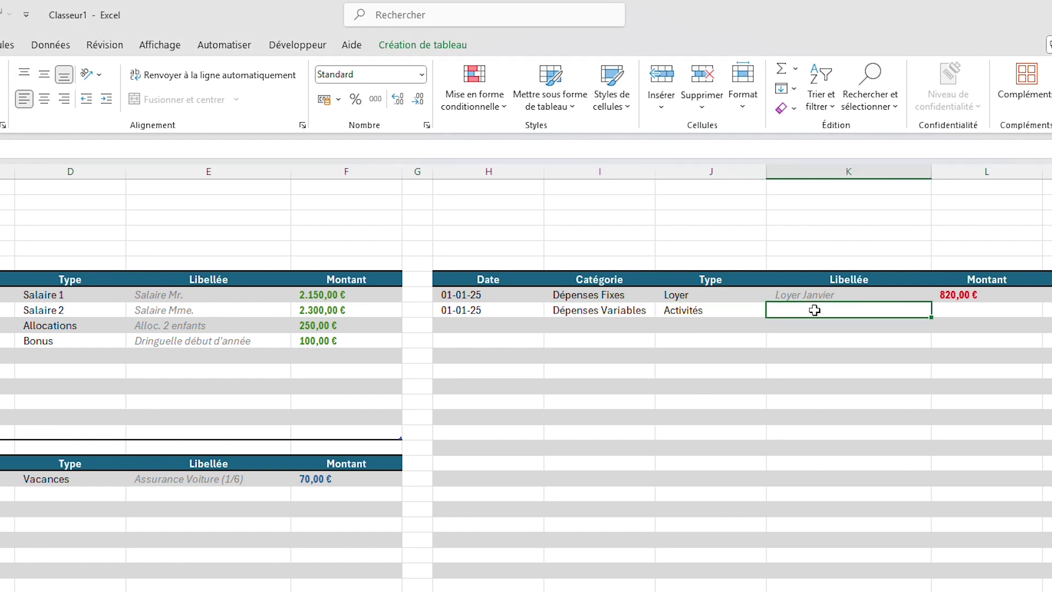
pyautogui.write('Billard')
pyautogui.press('Tab')
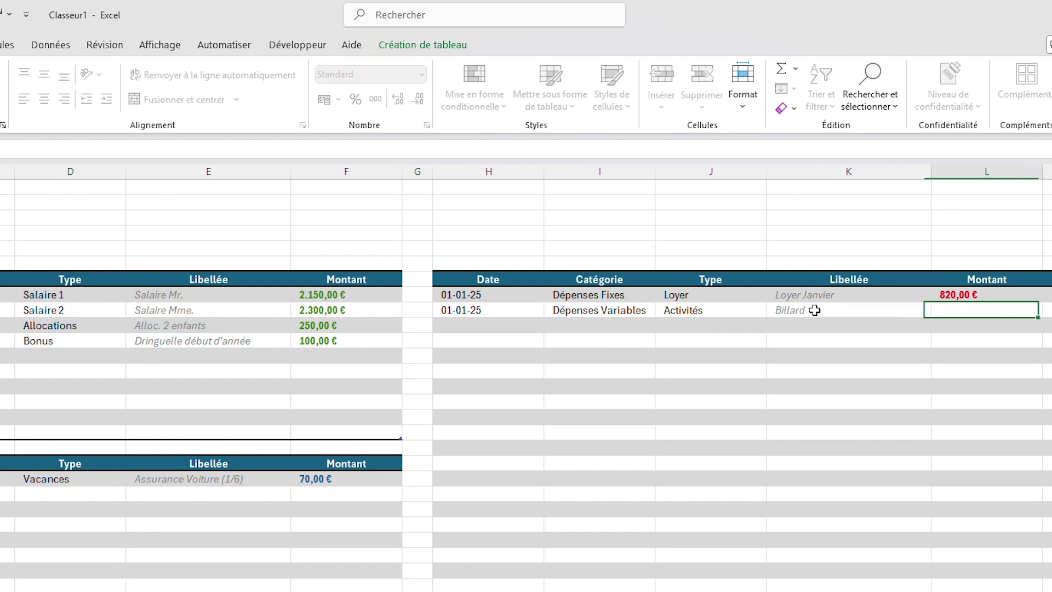
pyautogui.write('20')
pyautogui.press('Return')
# Check the Activités row's Montant Réel on the Budget sheet against the Billard expense.
pyautogui.hotkey('ctrl', 'pageup')
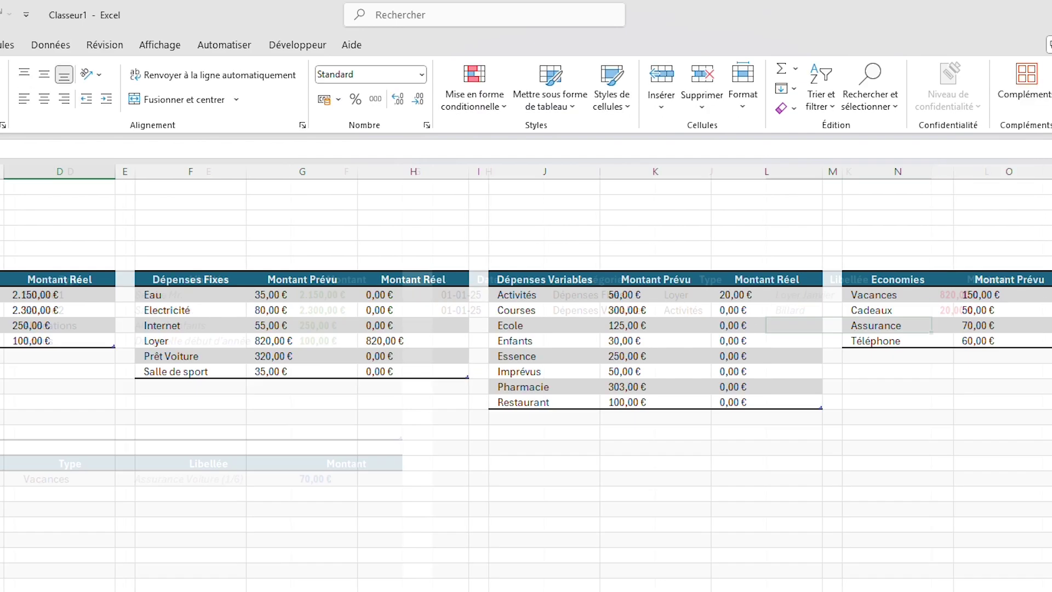
pyautogui.click(792, 293)
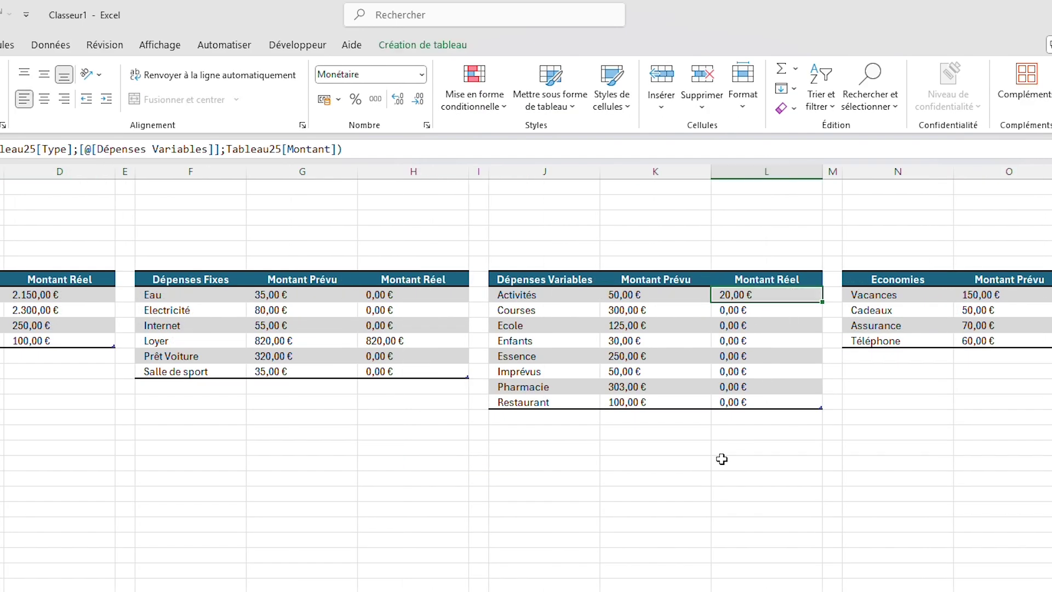
pyautogui.click(683, 476)
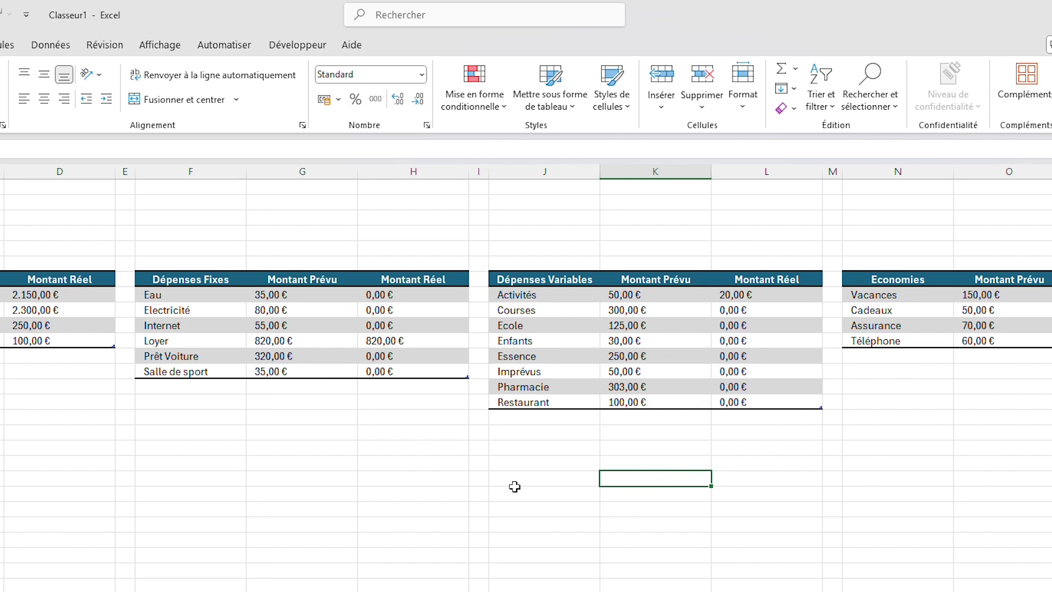
# Start a SOMME.SI formula in the Vacances row's Montant Réel cell P8, using Tableau24[Type] from the Transactions sheet as the range.
pyautogui.click(982, 293)
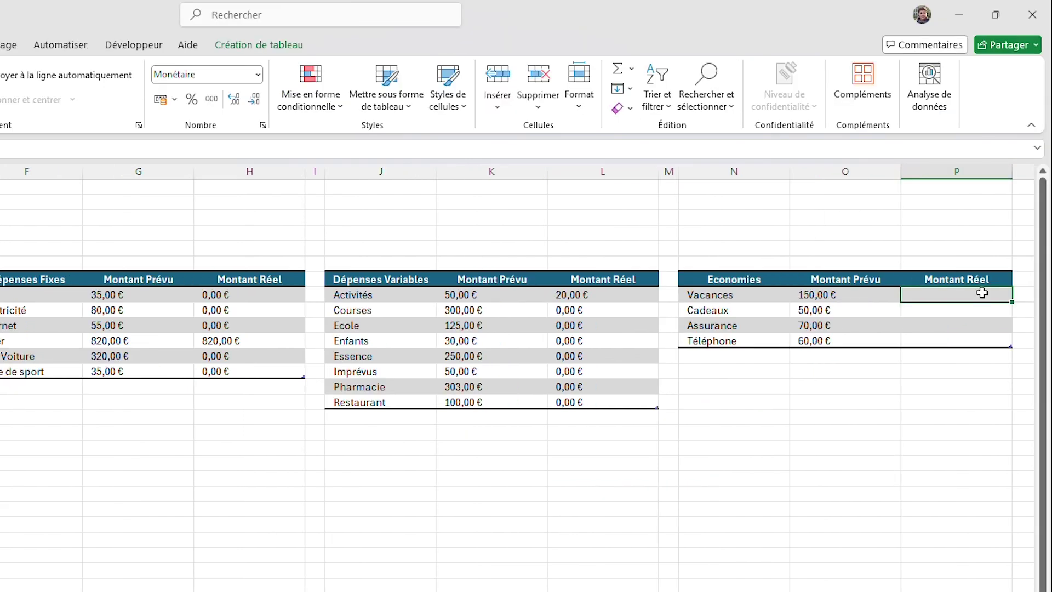
pyautogui.write('=SOMME')
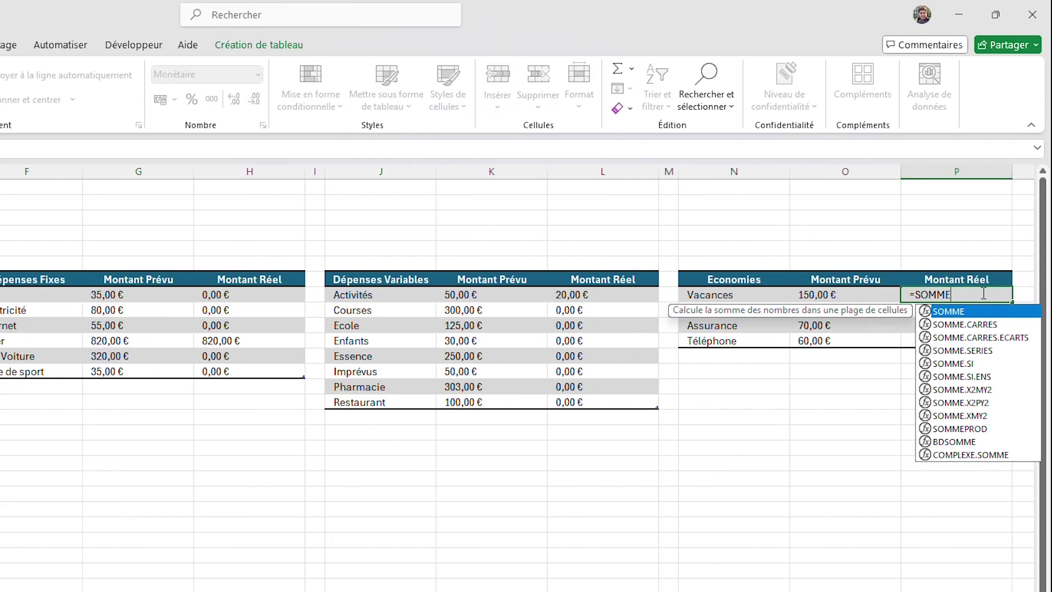
pyautogui.write('.SI(')
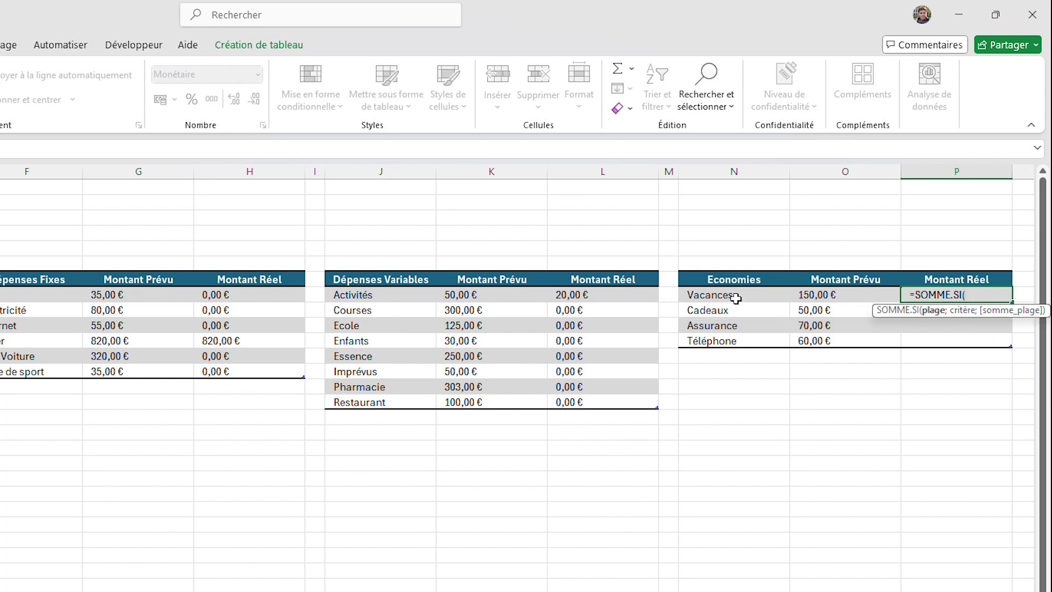
pyautogui.hotkey('ctrl', 'pagedown')
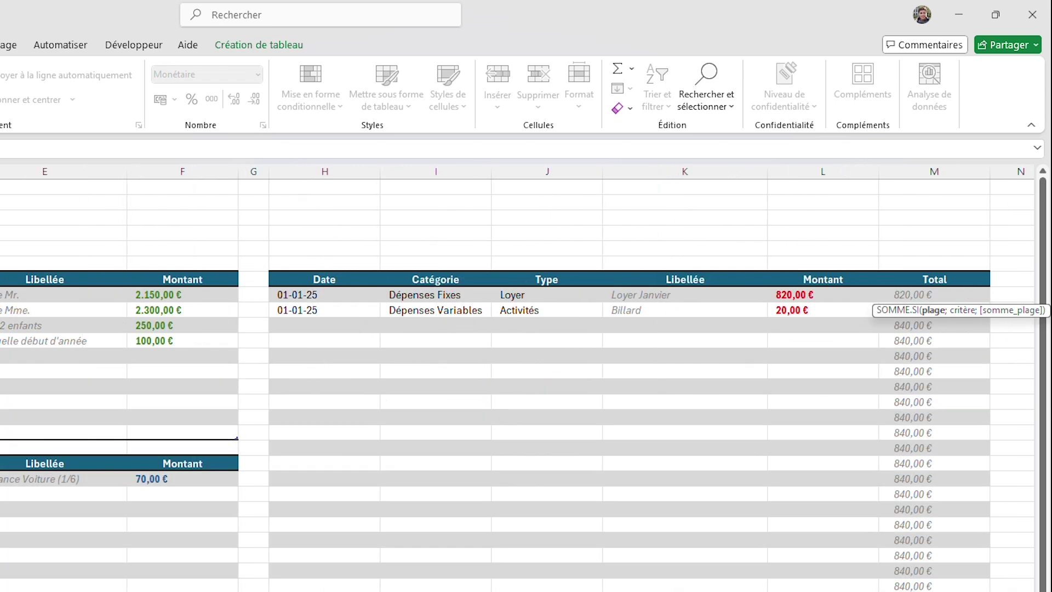
pyautogui.hotkey('ctrl', 'pageup')
pyautogui.click(747, 296)
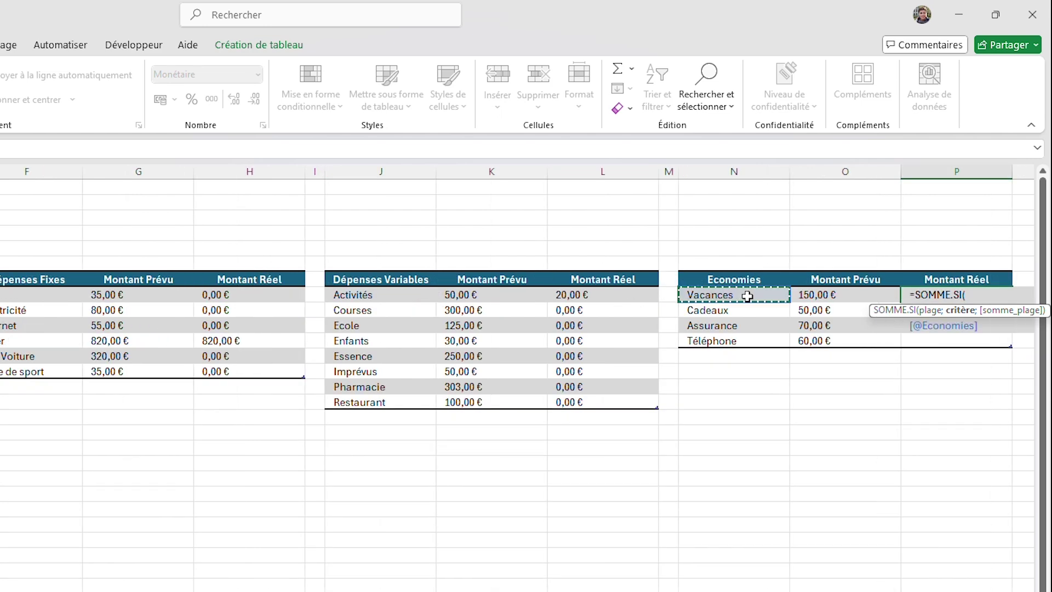
pyautogui.write(';')
pyautogui.hotkey('ctrl', 'pagedown')
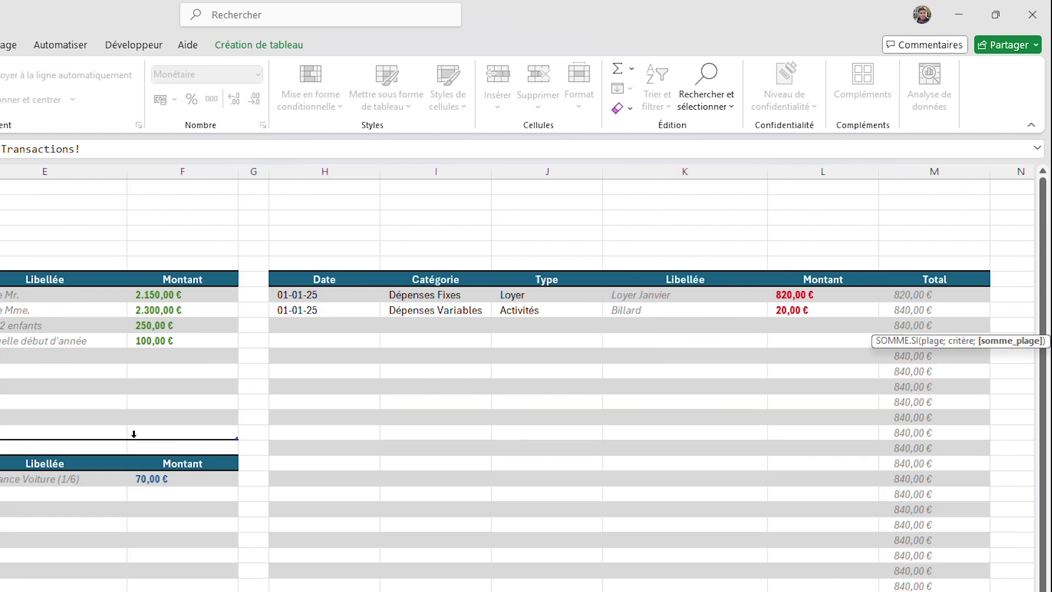
pyautogui.click(177, 456)
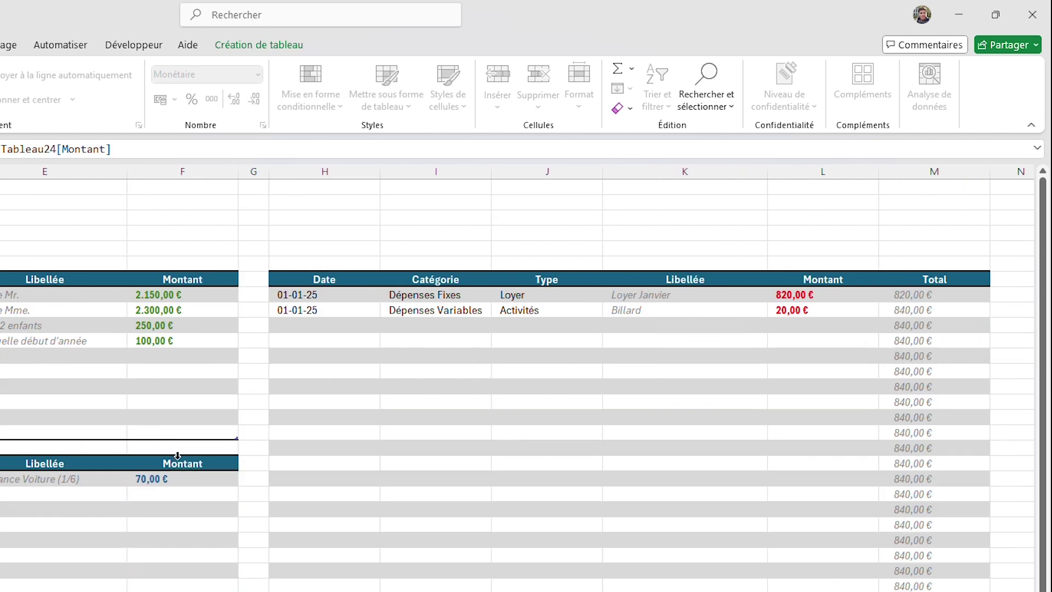
pyautogui.press('Return')
# Fill the Vacances row's Montant Réel formula down the Economies table through Téléphone.
pyautogui.click(943, 297)
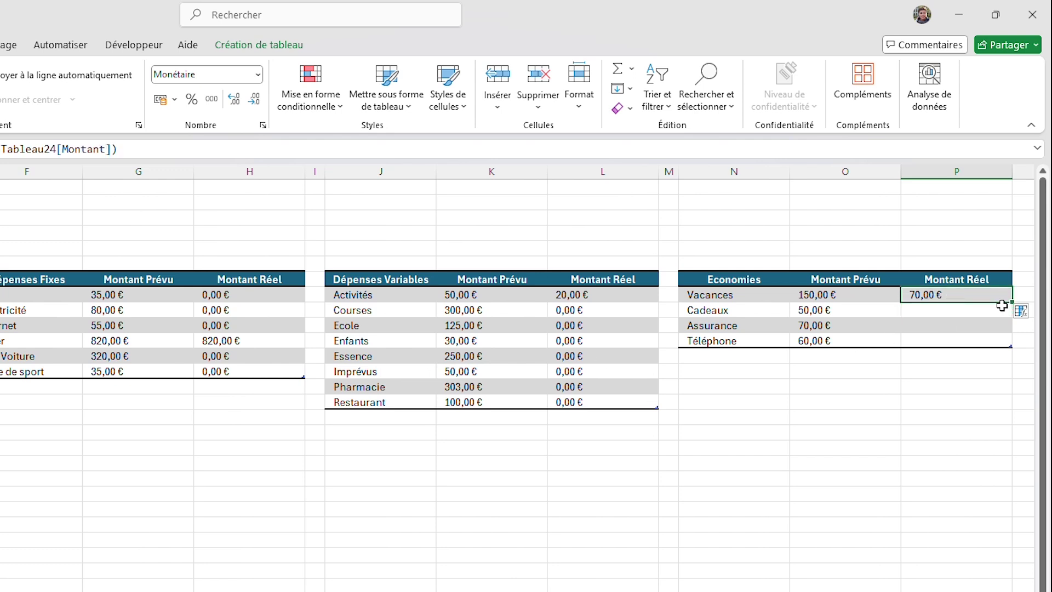
pyautogui.moveTo(1013, 303); pyautogui.dragTo(990, 353)
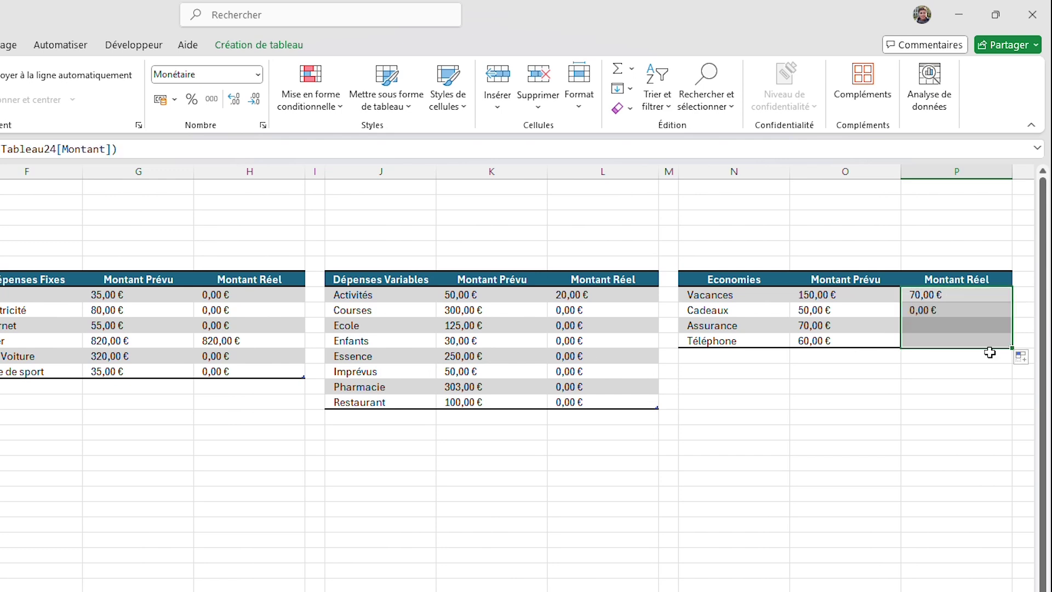
pyautogui.click(417, 570)
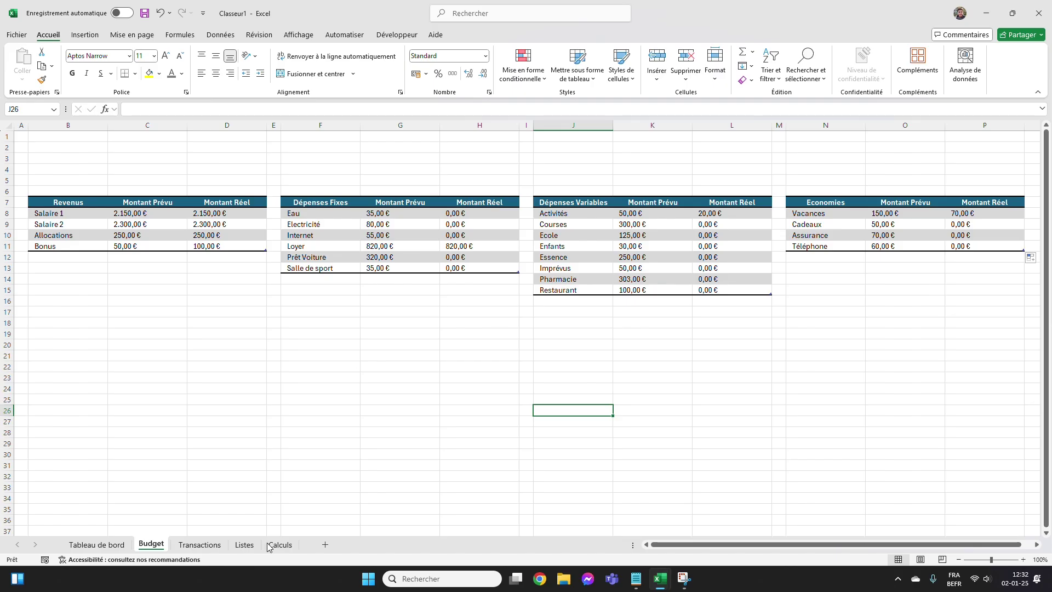
# Compare the entries on the Transactions sheet with the Montant Réel columns of the four tables on the Budget sheet.
pyautogui.click(199, 542)
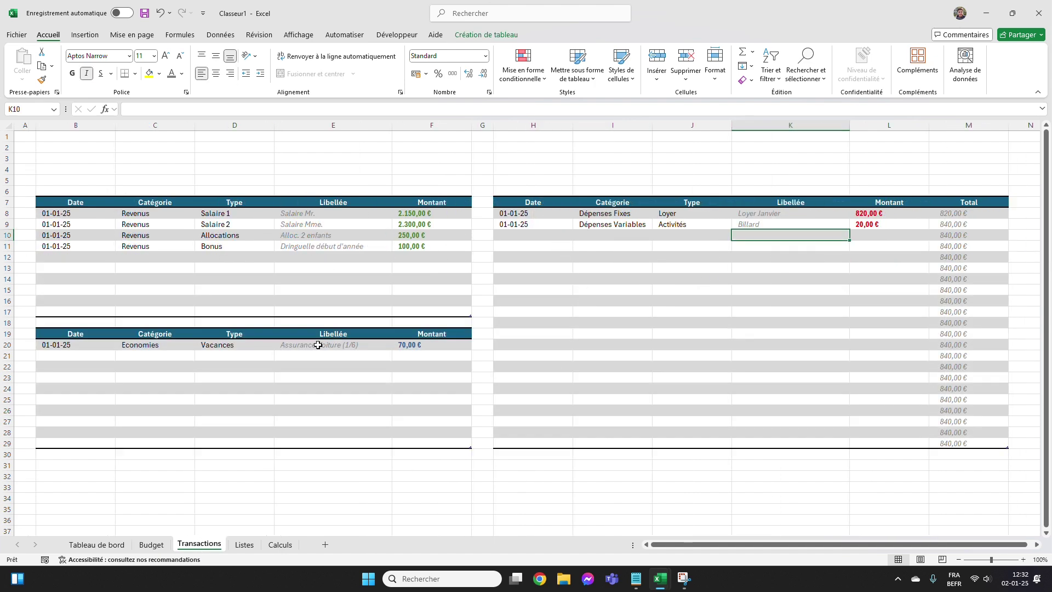
pyautogui.click(151, 544)
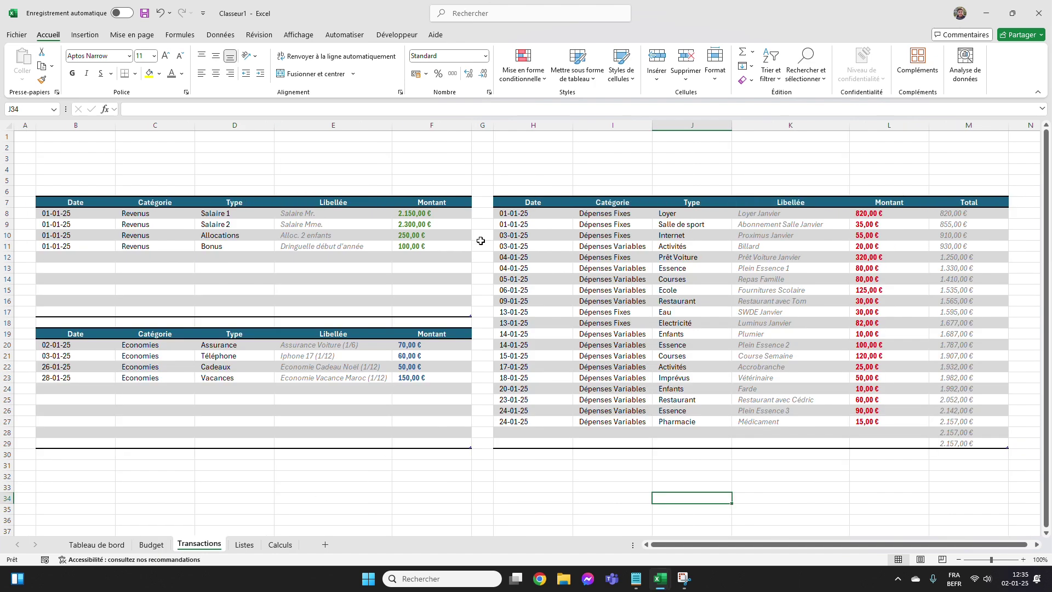
pyautogui.click(145, 546)
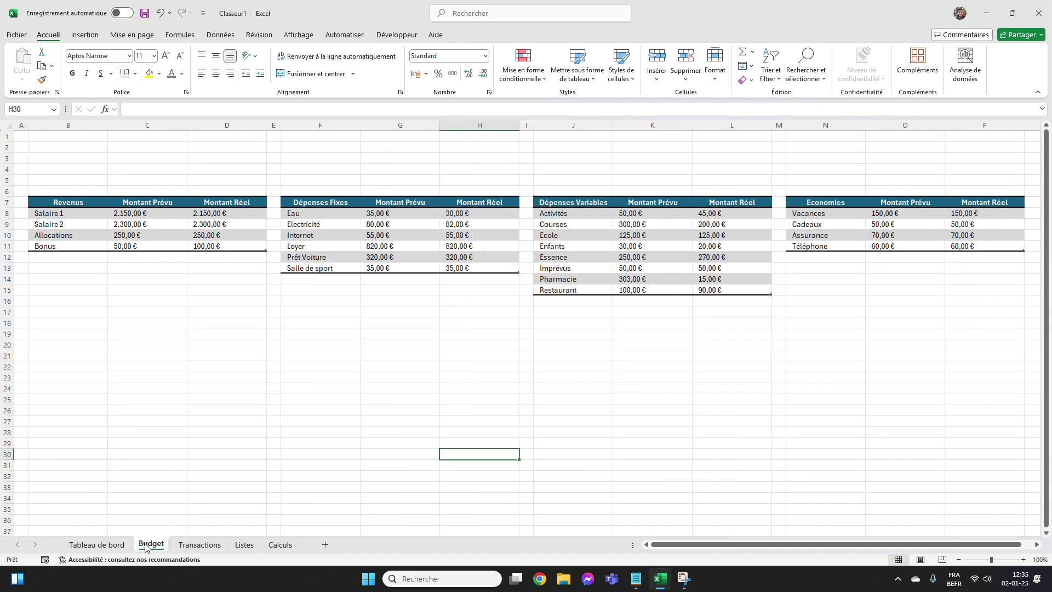
pyautogui.moveTo(241, 213); pyautogui.dragTo(230, 246)
pyautogui.moveTo(457, 213); pyautogui.dragTo(460, 268)
pyautogui.moveTo(723, 213); pyautogui.dragTo(723, 269)
pyautogui.moveTo(965, 213); pyautogui.dragTo(981, 246)
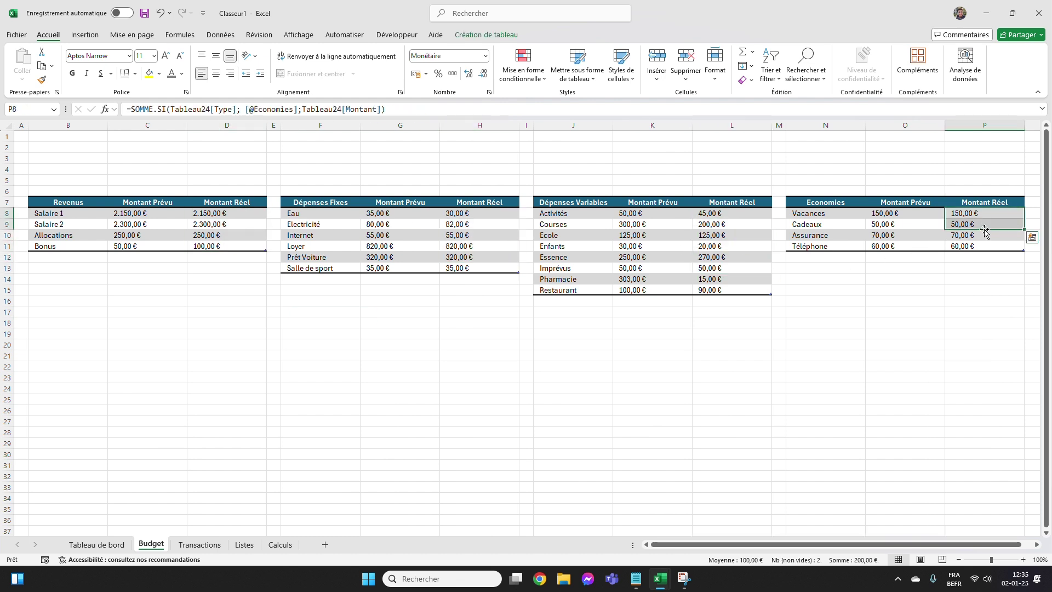
pyautogui.click(357, 399)
pyautogui.click(388, 377)
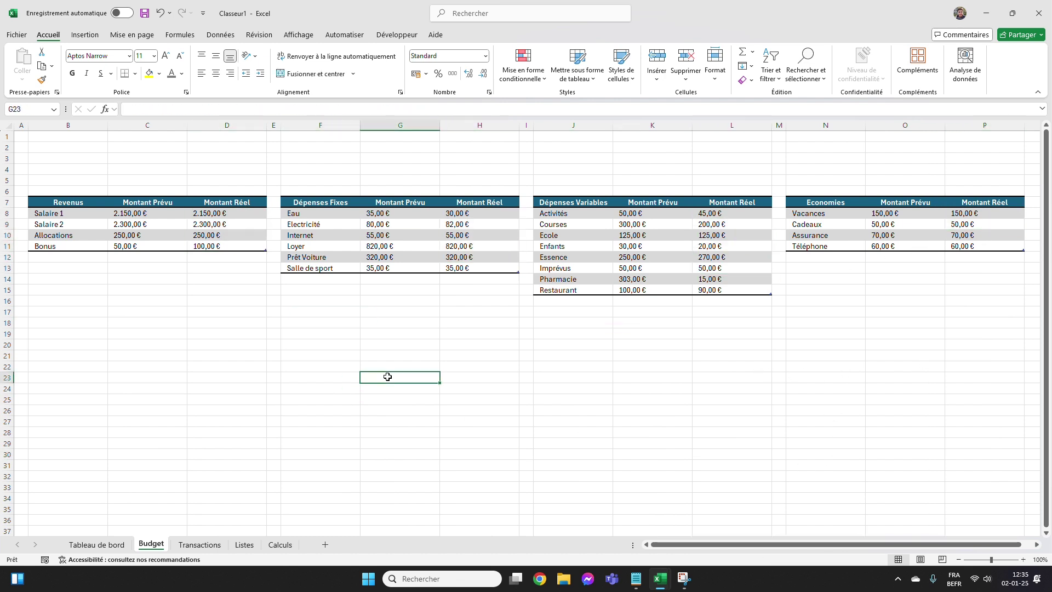
pyautogui.click(203, 395)
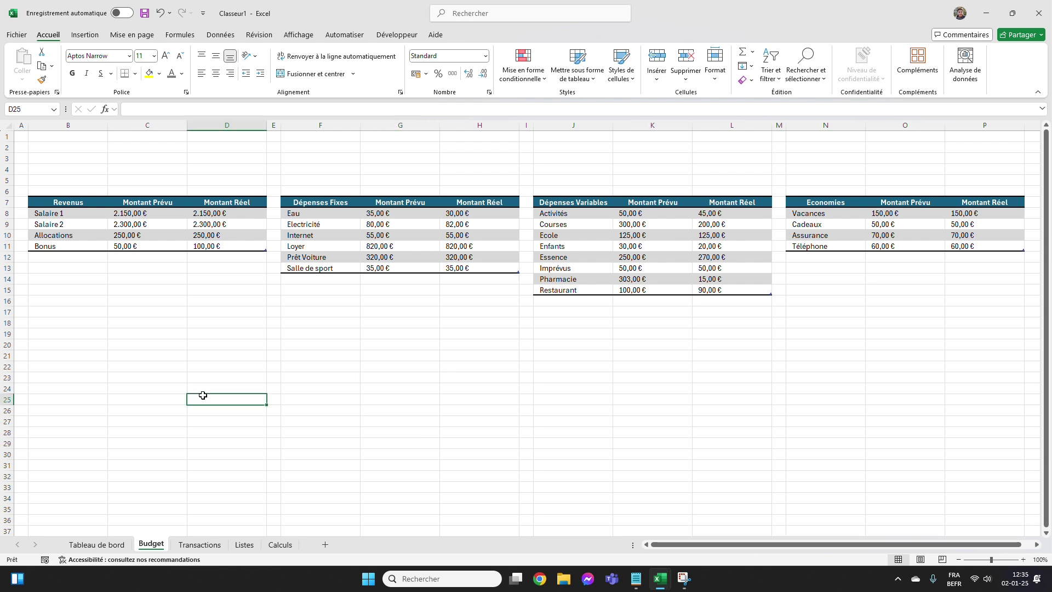
pyautogui.moveTo(91, 340); pyautogui.dragTo(164, 381)
pyautogui.click(257, 354)
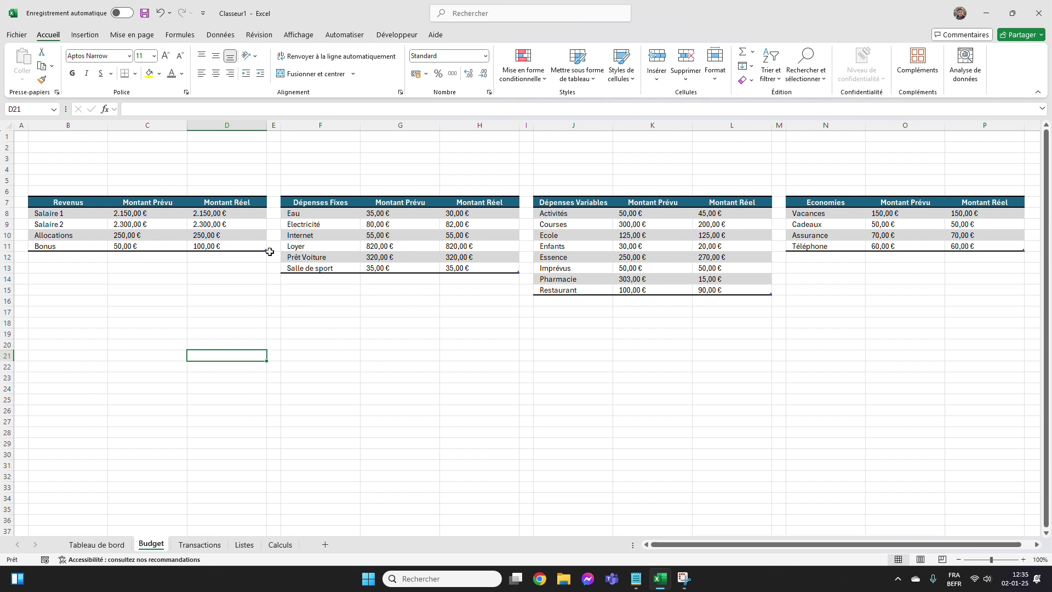
# Insert the recommended Histogramme groupé chart from the whole Revenus table and place it below the table.
pyautogui.moveTo(82, 202); pyautogui.dragTo(212, 241)
pyautogui.click(85, 35)
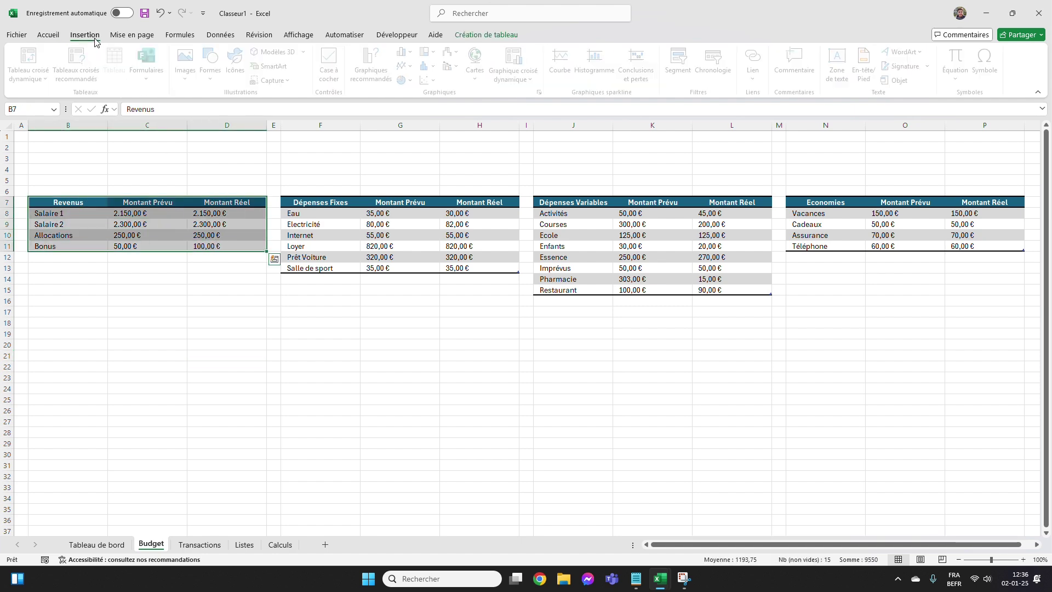
pyautogui.click(377, 67)
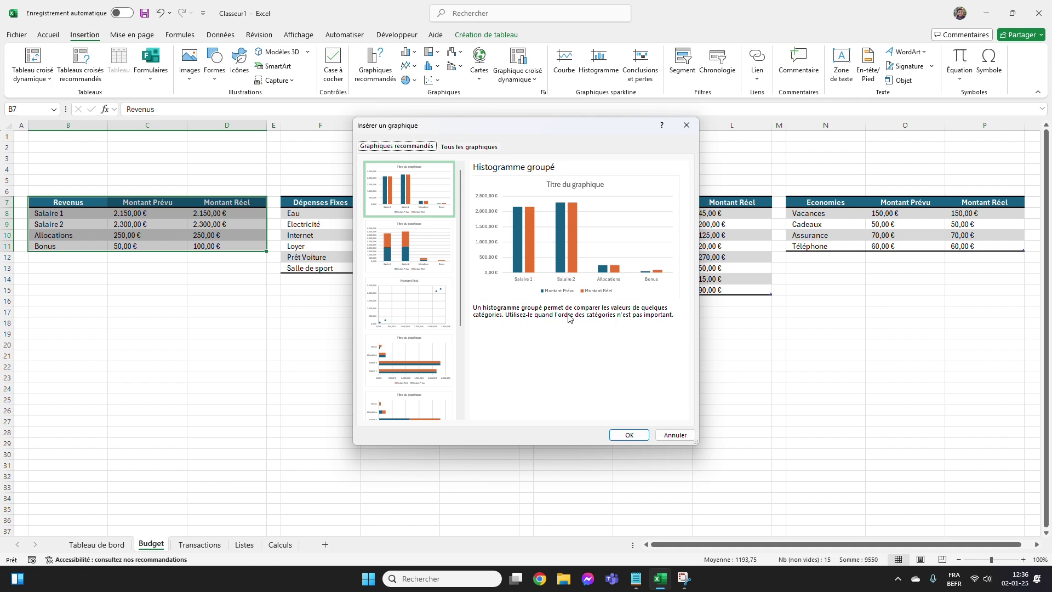
pyautogui.click(625, 433)
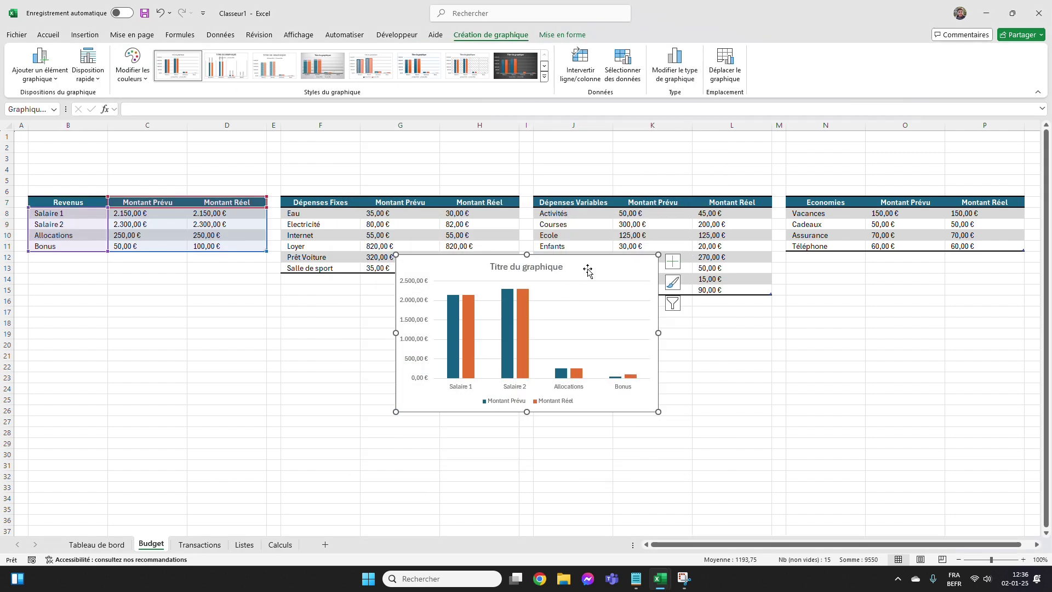
pyautogui.moveTo(588, 271); pyautogui.dragTo(242, 345)
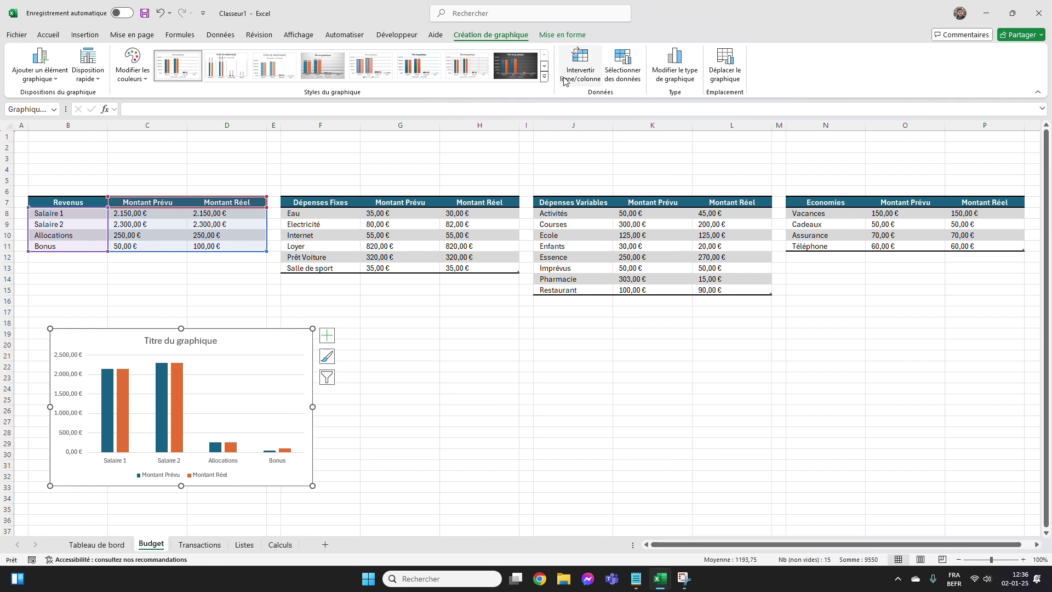
# Apply the dark gradient chart style to the new chart and title it Revenus.
pyautogui.click(510, 65)
pyautogui.click(192, 344)
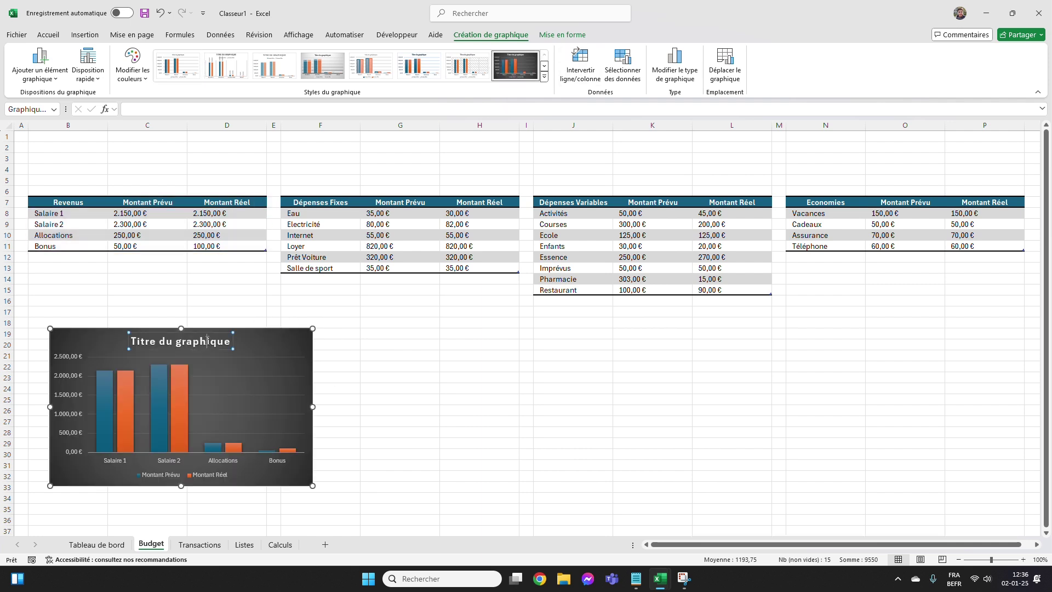
pyautogui.doubleClick(207, 344)
pyautogui.write('R')
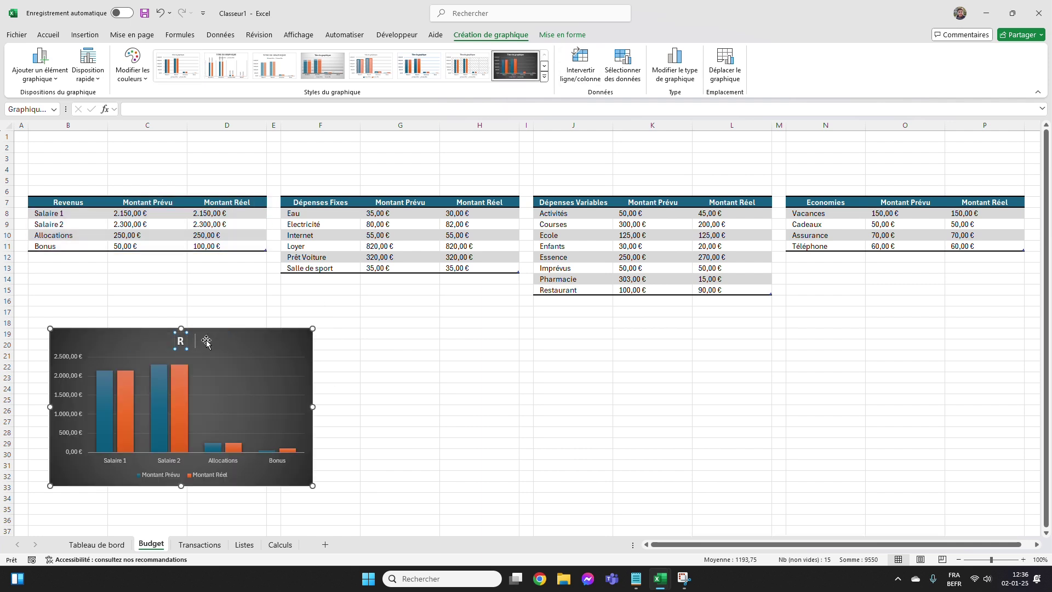
pyautogui.write('evenus')
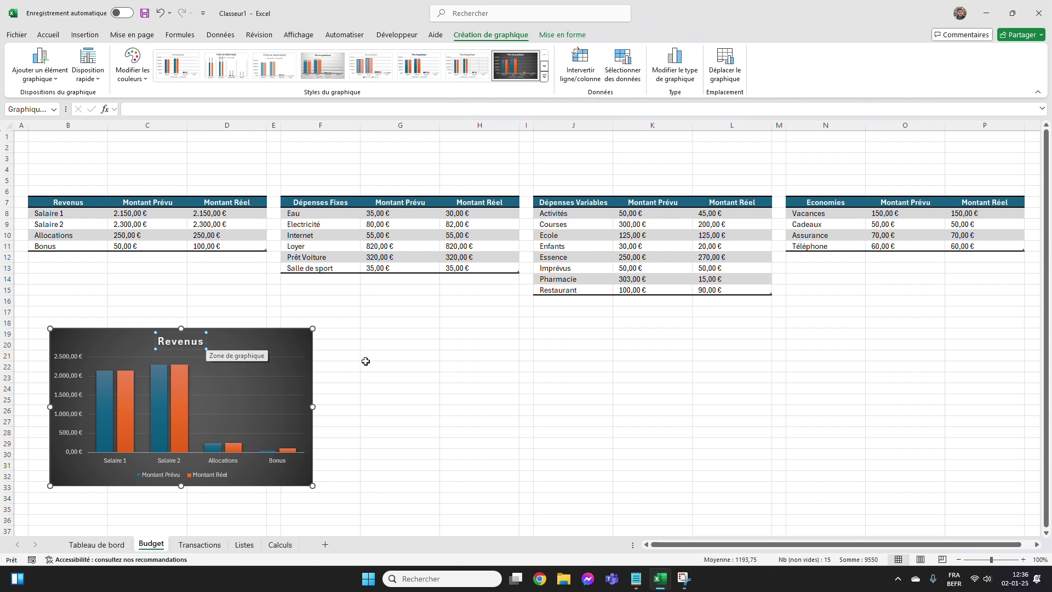
pyautogui.click(397, 357)
# Reposition and narrow the Revenus chart so it starts at row 20 and spans exactly columns B to D.
pyautogui.moveTo(262, 344); pyautogui.dragTo(234, 355)
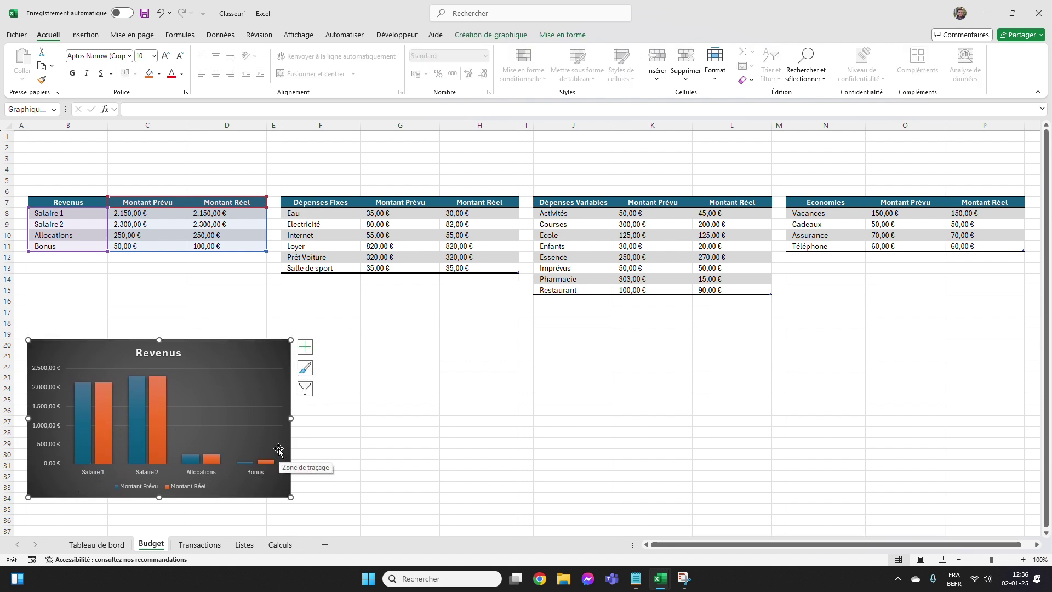
pyautogui.moveTo(290, 420); pyautogui.dragTo(267, 419)
pyautogui.click(407, 415)
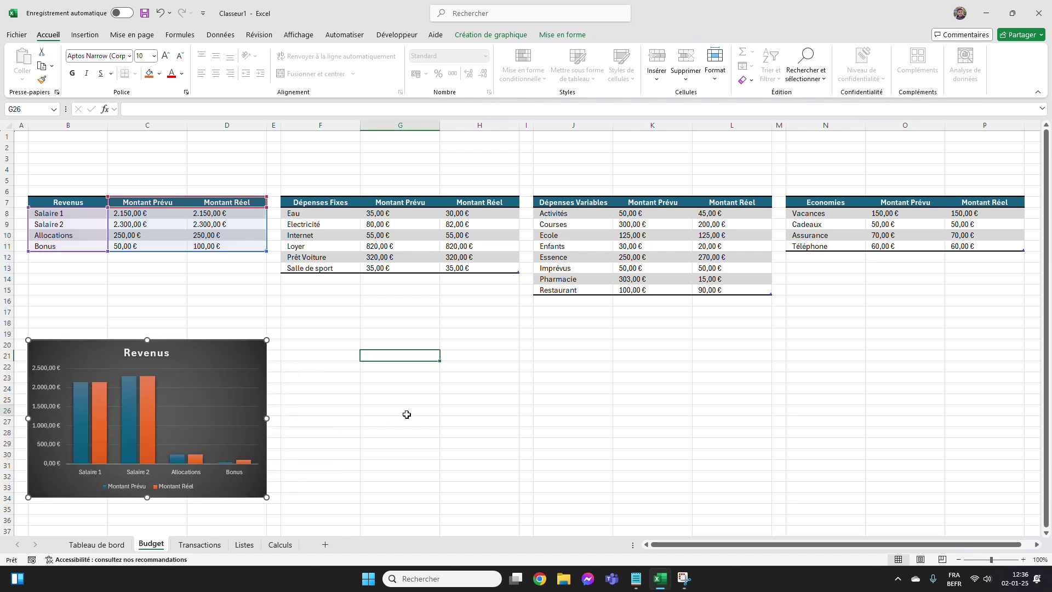
pyautogui.click(273, 125)
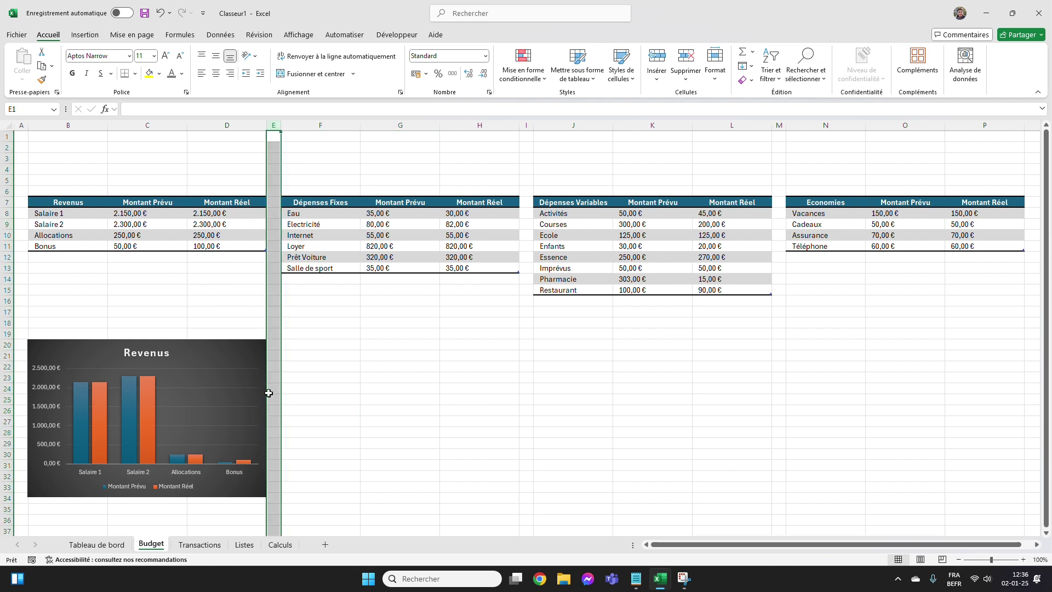
pyautogui.click(22, 125)
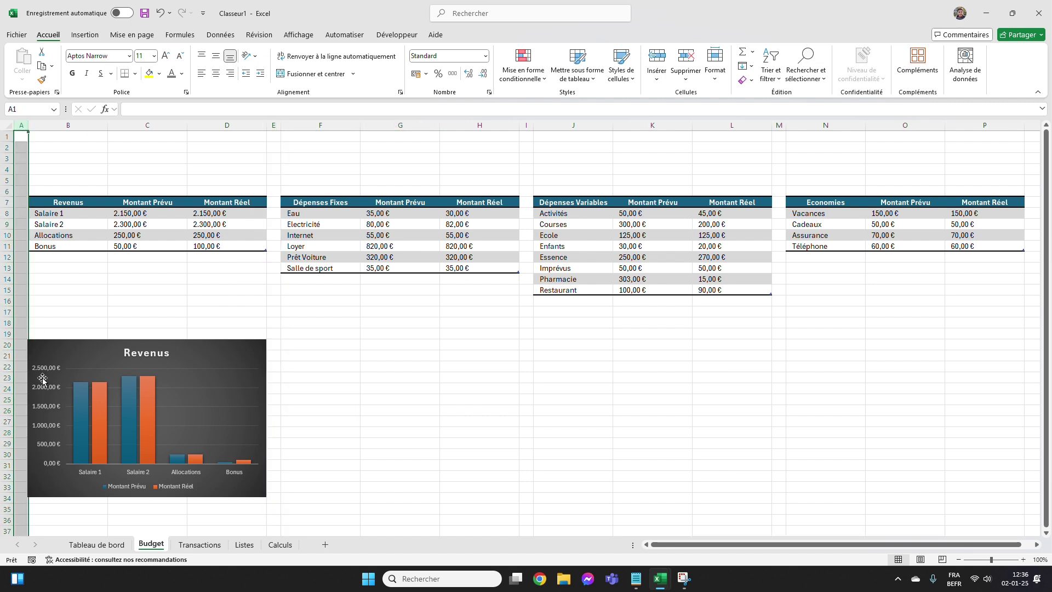
pyautogui.click(531, 365)
# Insert the recommended Histogramme groupé chart from the whole Dépenses Fixes table.
pyautogui.moveTo(338, 202); pyautogui.dragTo(529, 271)
pyautogui.click(87, 35)
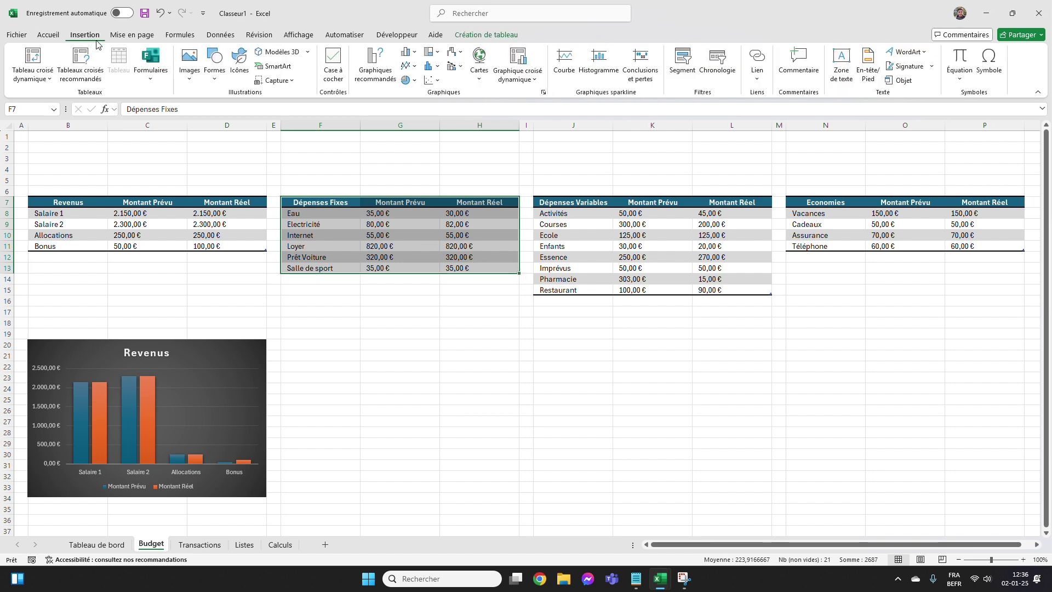
pyautogui.click(375, 63)
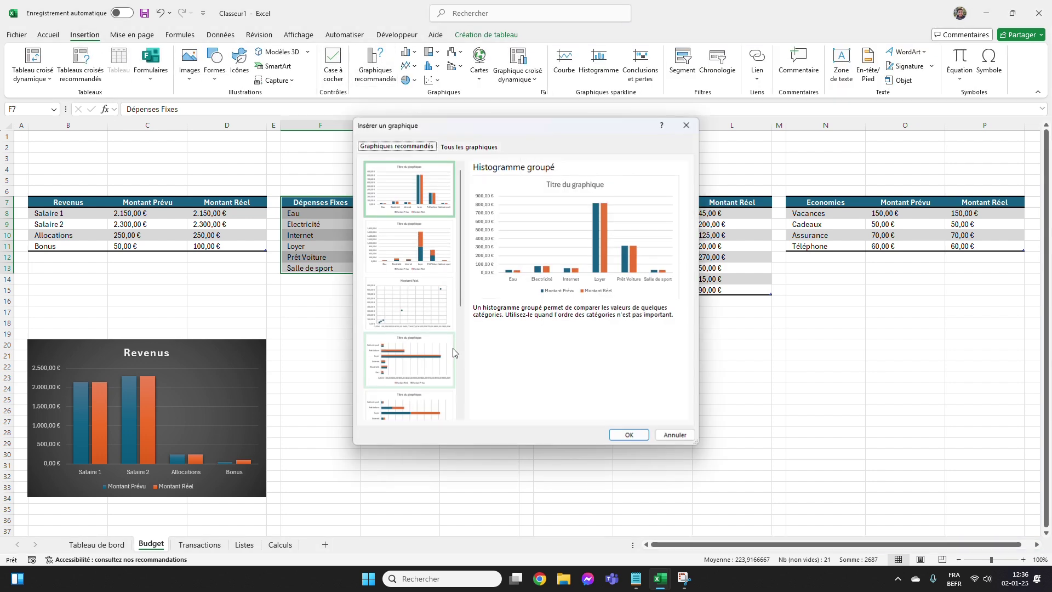
pyautogui.click(631, 435)
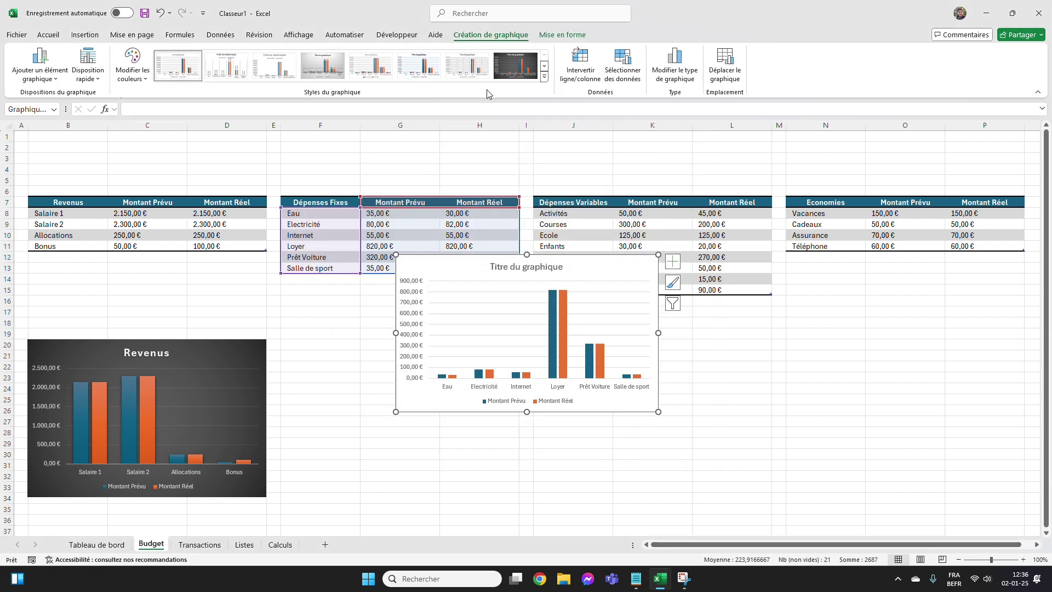
# Give the fixed expenses chart the dark gradient style and fit it beneath its table from row 20 across columns F to H.
pyautogui.click(515, 65)
pyautogui.moveTo(590, 265); pyautogui.dragTo(478, 351)
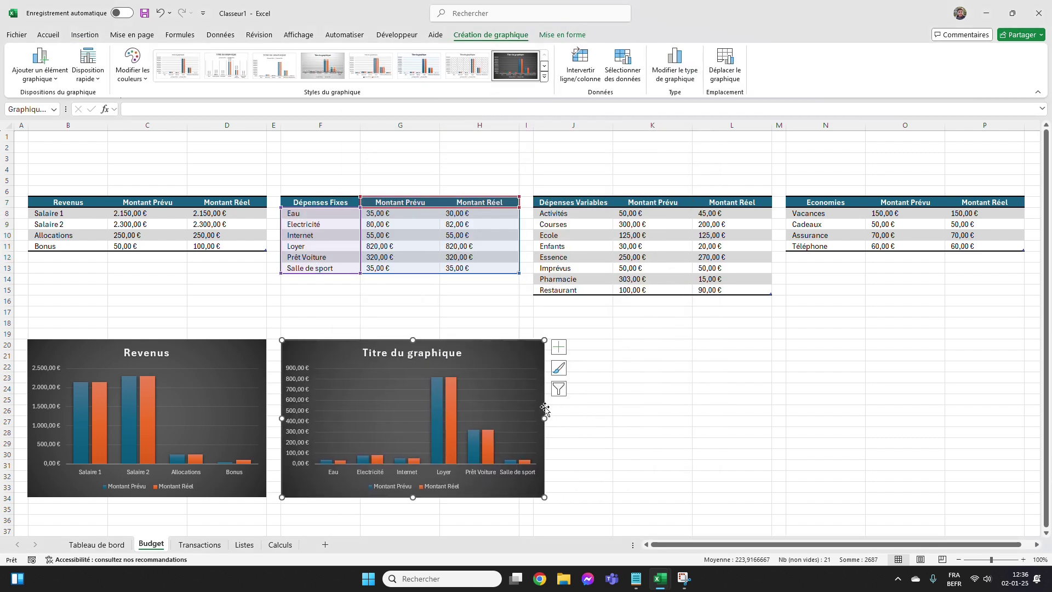
pyautogui.moveTo(544, 418); pyautogui.dragTo(520, 418)
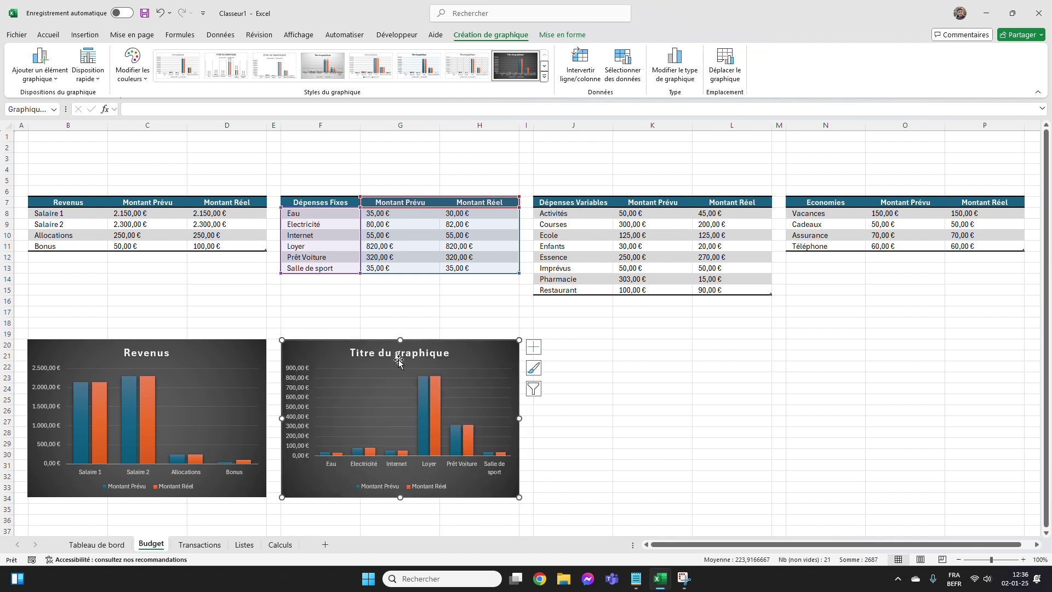
# Title the fixed expenses chart Dépenes Fixes.
pyautogui.click(399, 360)
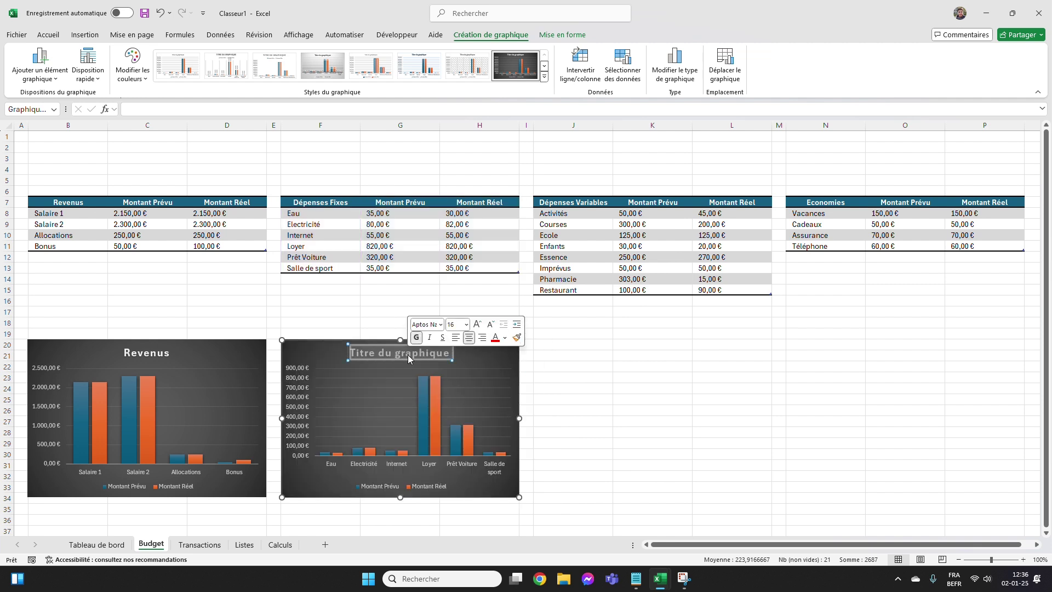
pyautogui.write('Dépenses F')
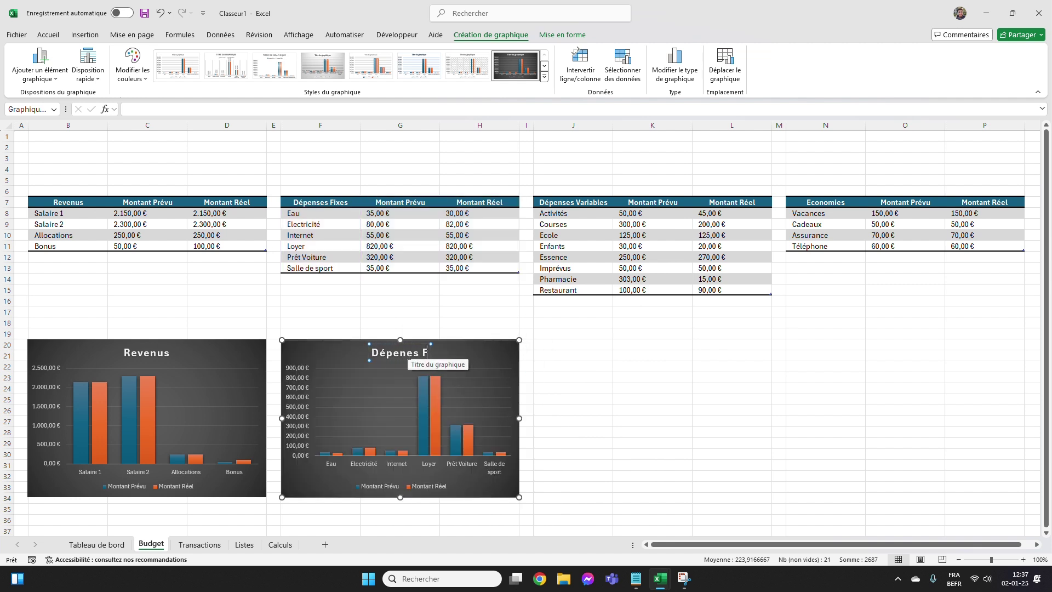
pyautogui.write('ixes')
pyautogui.click(723, 394)
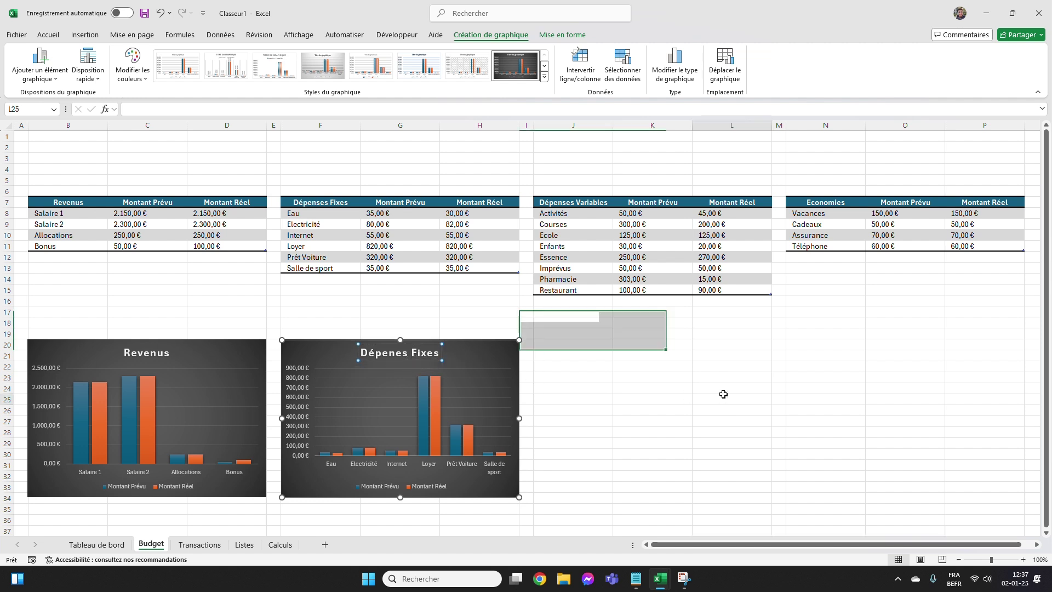
# Try 150 € as Eau's Montant Prévu to test the chart's link to the table, and undo the entry.
pyautogui.click(404, 213)
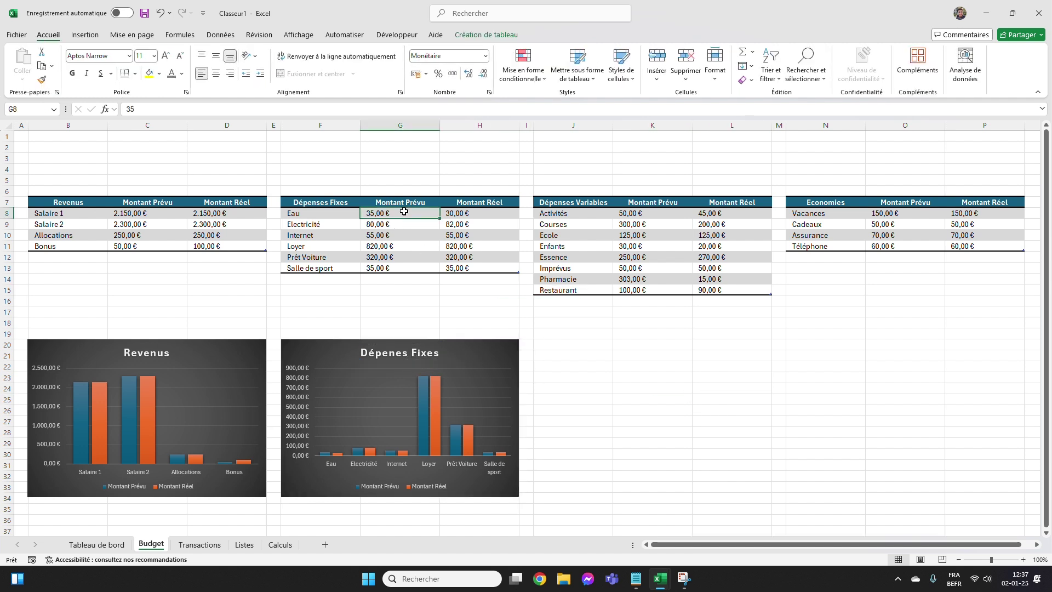
pyautogui.write('150')
pyautogui.press('Return')
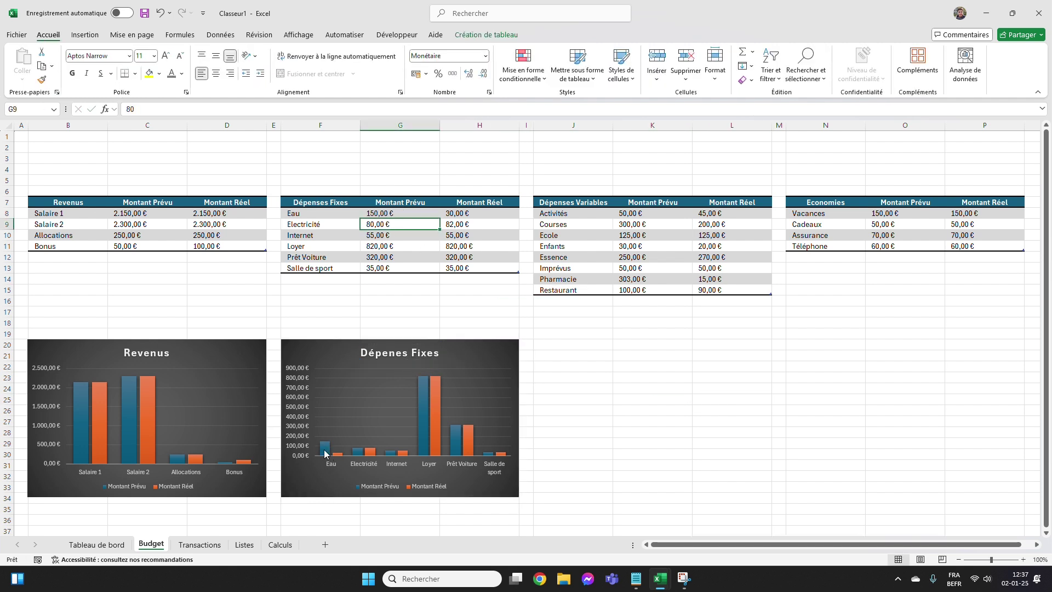
pyautogui.hotkey('ctrl', 'z')
pyautogui.click(671, 398)
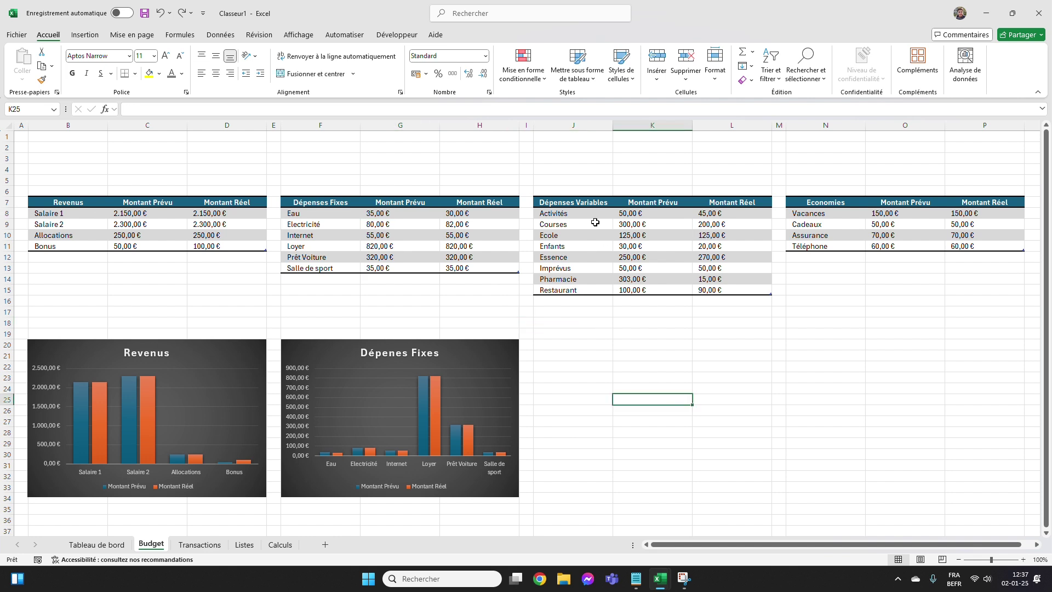
# Insert the recommended Histogramme groupé chart from the whole Dépenses Variables table.
pyautogui.moveTo(592, 203); pyautogui.dragTo(755, 288)
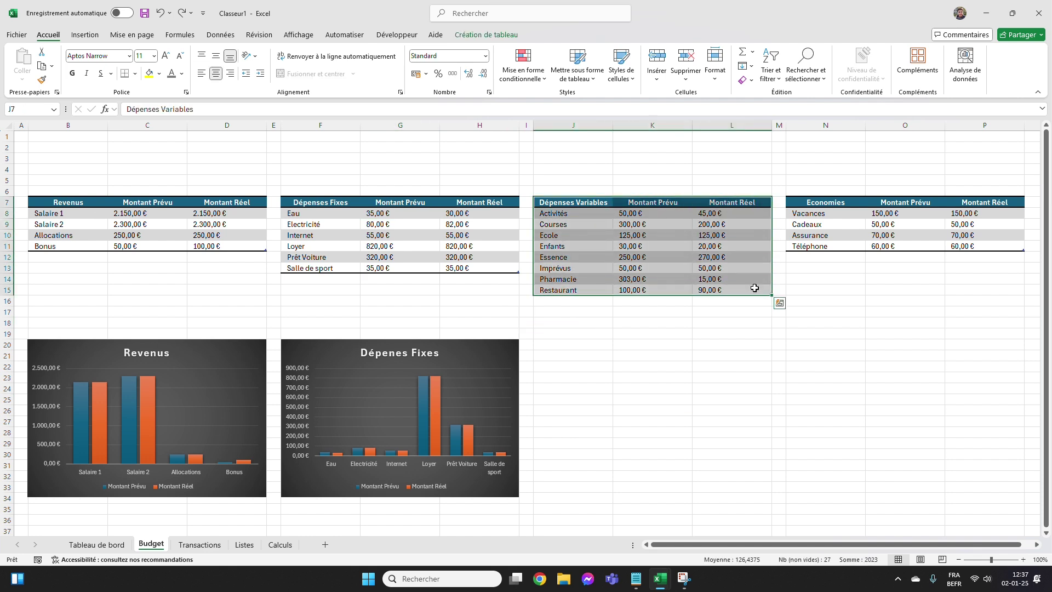
pyautogui.click(85, 35)
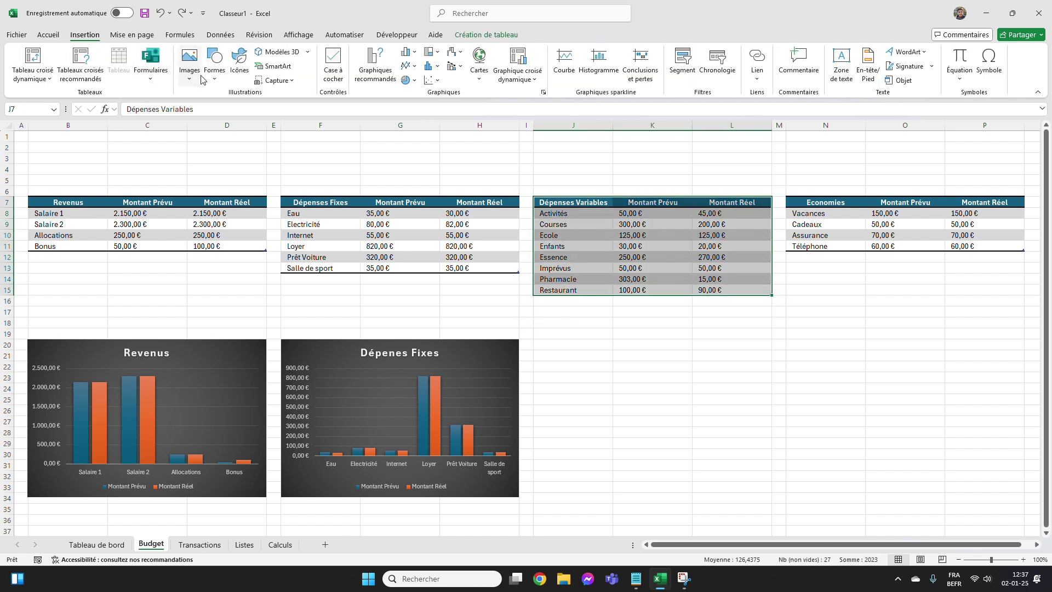
pyautogui.click(367, 81)
pyautogui.click(628, 431)
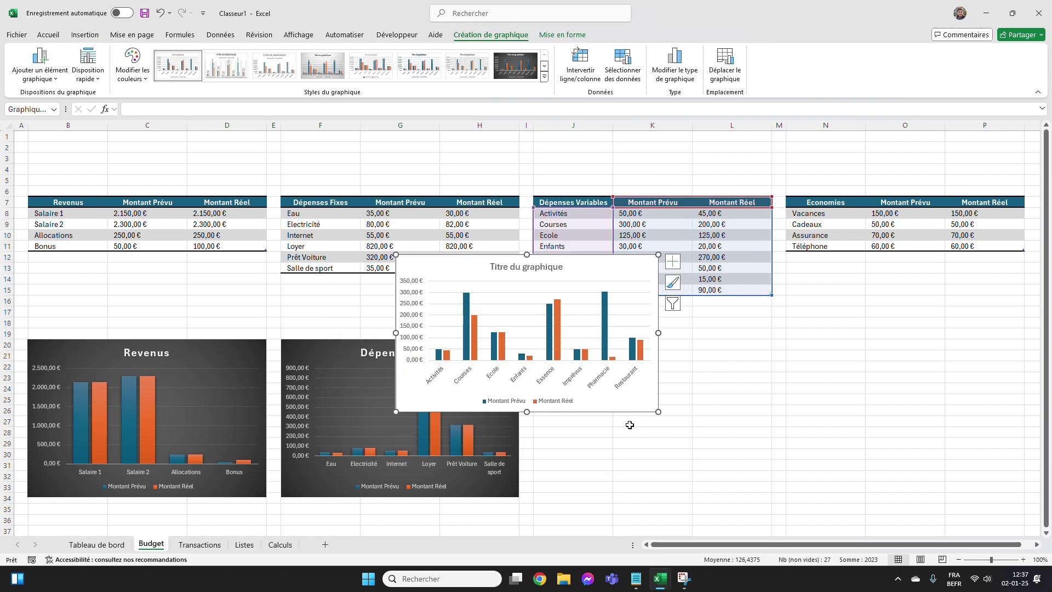
# Give the variable expenses chart the dark gradient style and fit it beneath its table from row 20 across columns J to L.
pyautogui.click(515, 64)
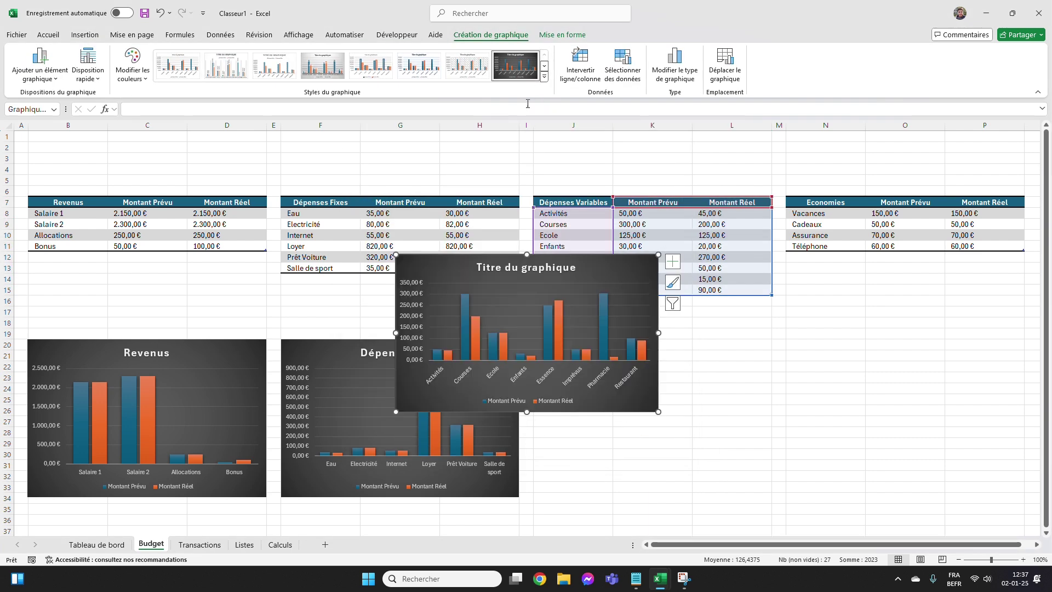
pyautogui.moveTo(595, 273); pyautogui.dragTo(734, 357)
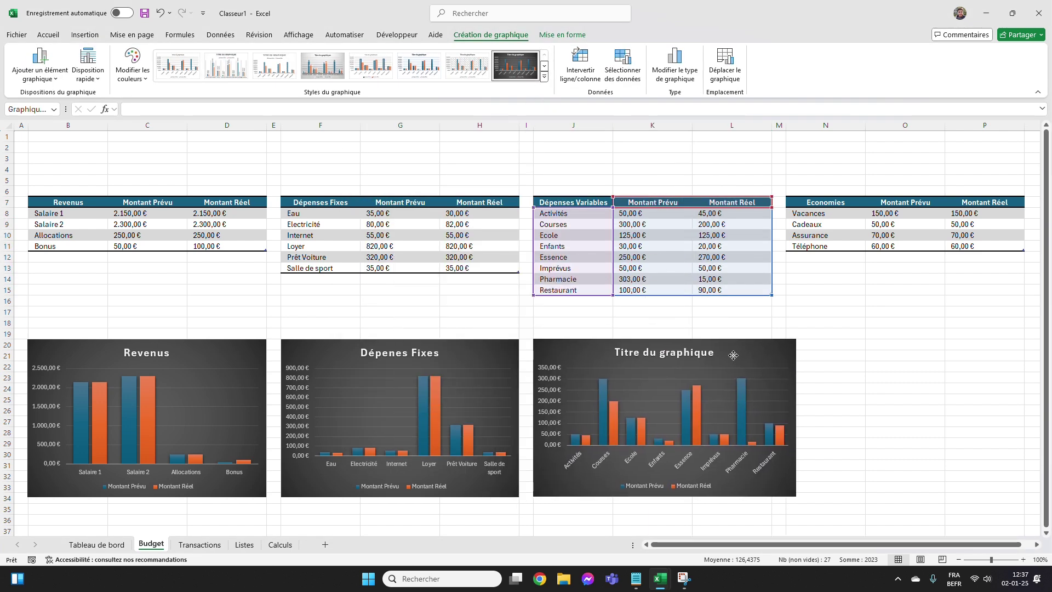
pyautogui.moveTo(797, 420); pyautogui.dragTo(770, 419)
# Title the variable expenses chart Dépenses Variables and leave title editing.
pyautogui.doubleClick(638, 355)
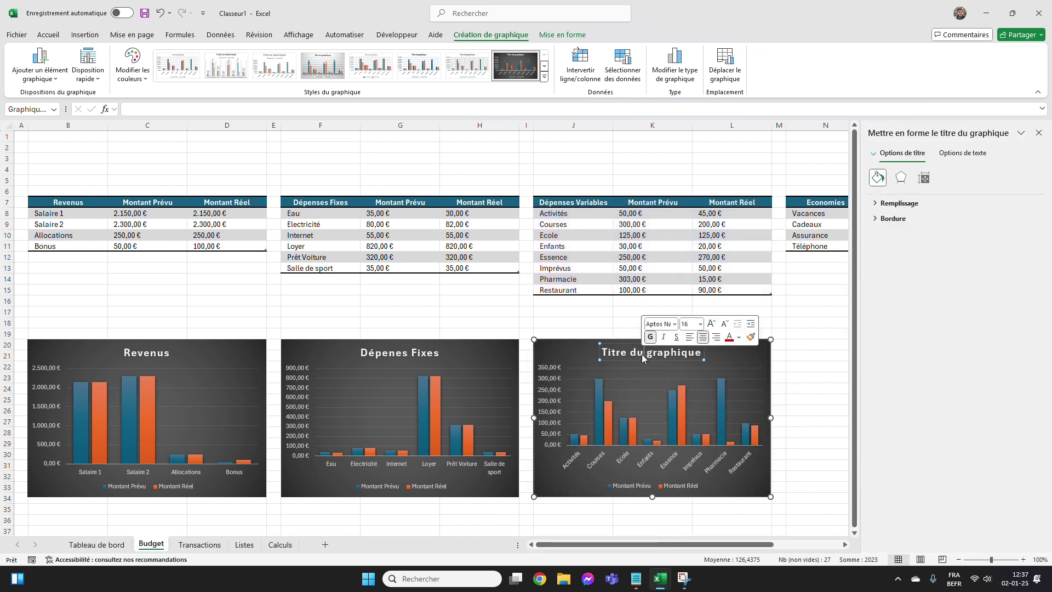
pyautogui.write('Dépe')
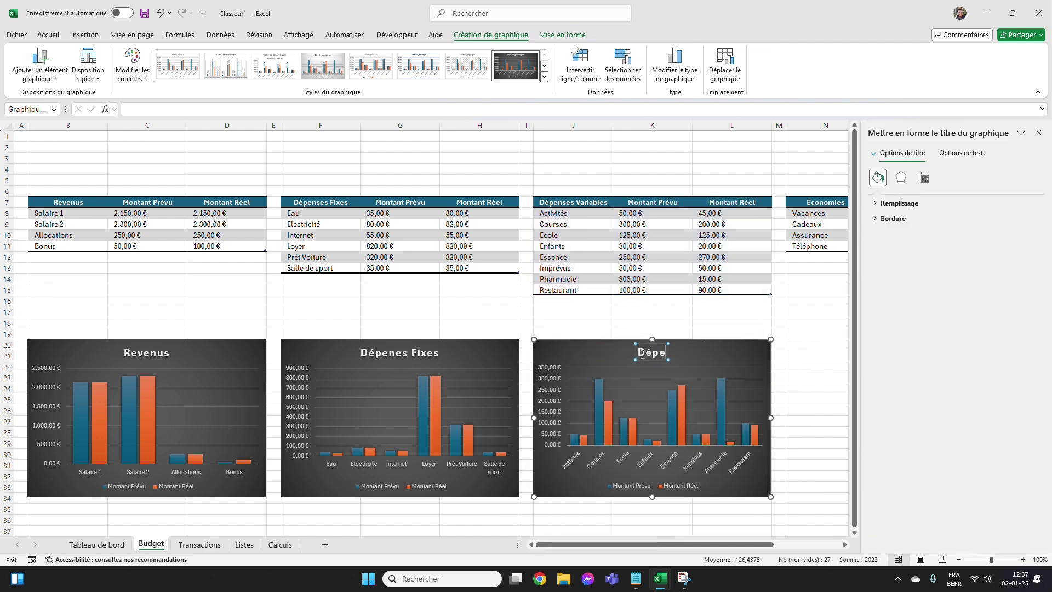
pyautogui.write('nses Variables')
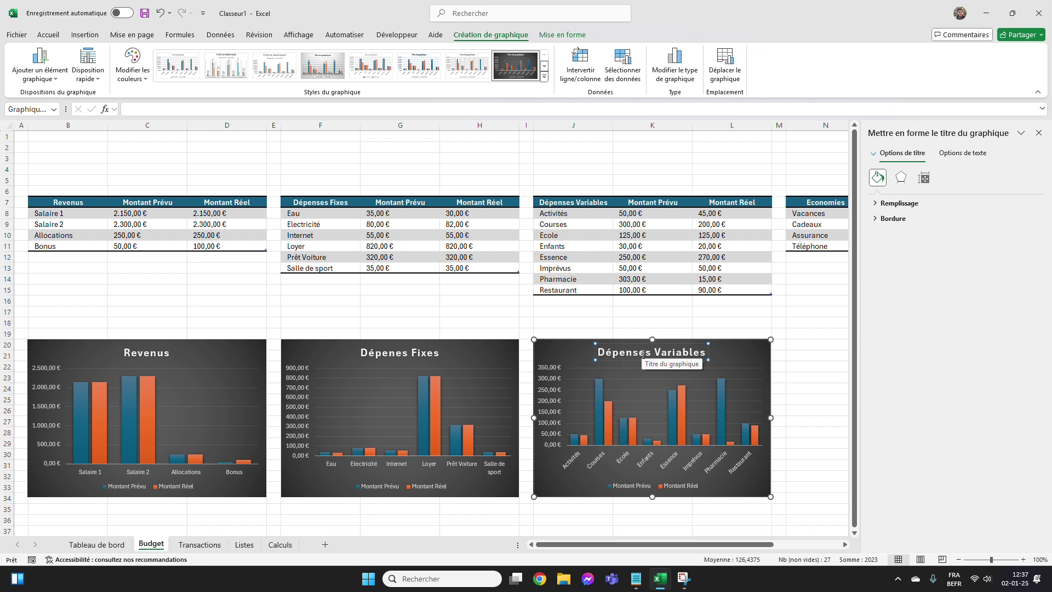
pyautogui.press('Escape')
pyautogui.press('Escape')
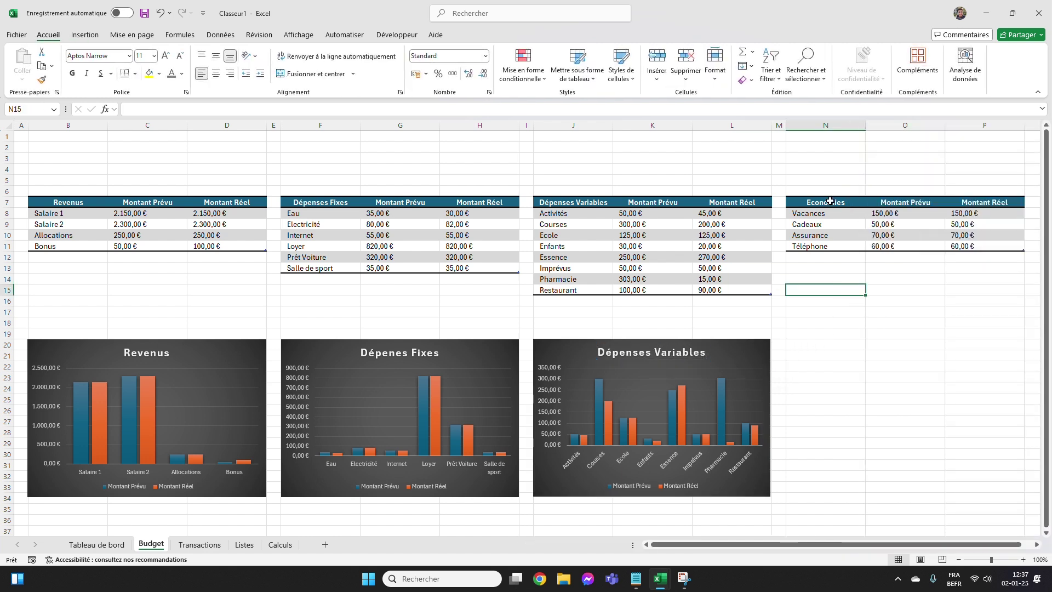
# Insert the recommended Histogramme groupé chart from the whole Economies table.
pyautogui.moveTo(831, 202); pyautogui.dragTo(990, 248)
pyautogui.click(84, 36)
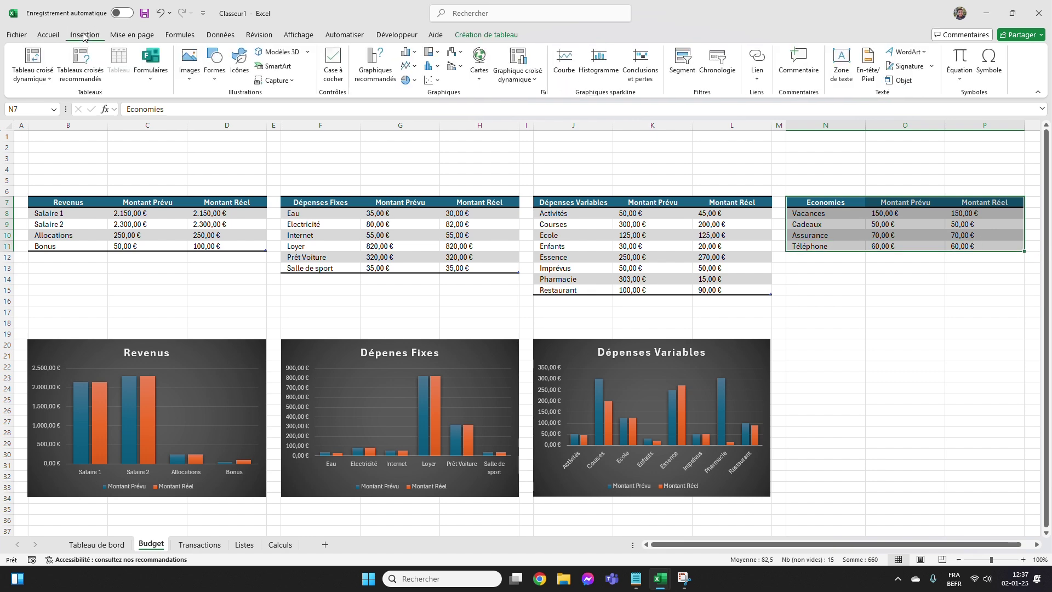
pyautogui.click(375, 65)
pyautogui.click(629, 435)
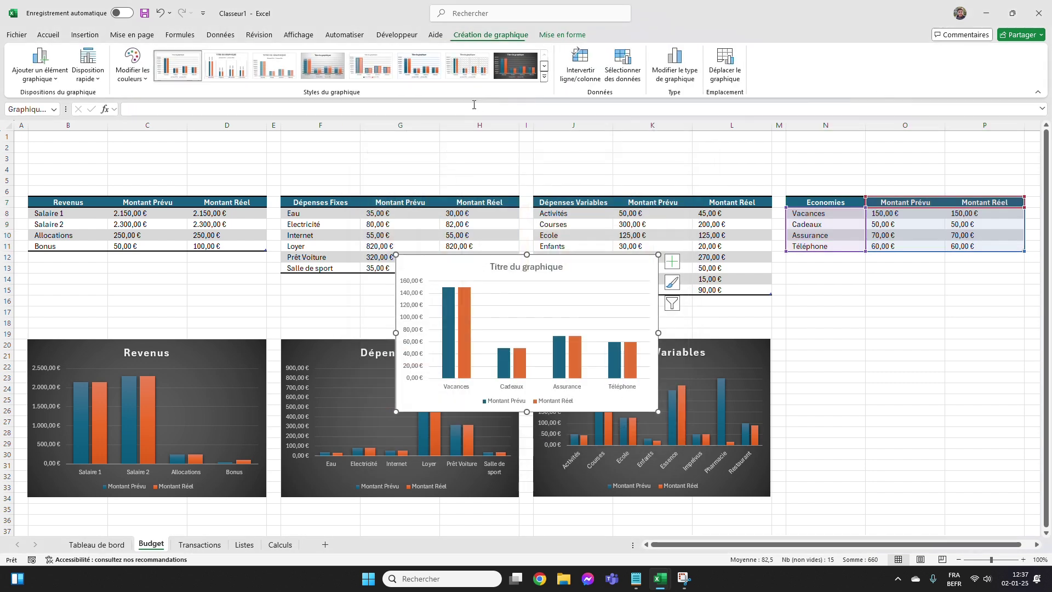
# Give the savings chart the dark gradient style and fit it beneath the Economies table from row 20 across columns N to P.
pyautogui.click(515, 66)
pyautogui.moveTo(590, 263); pyautogui.dragTo(982, 348)
pyautogui.moveTo(901, 545); pyautogui.dragTo(912, 546)
pyautogui.moveTo(1019, 417); pyautogui.dragTo(994, 427)
# Title the savings chart Economies and leave title editing.
pyautogui.doubleClick(861, 353)
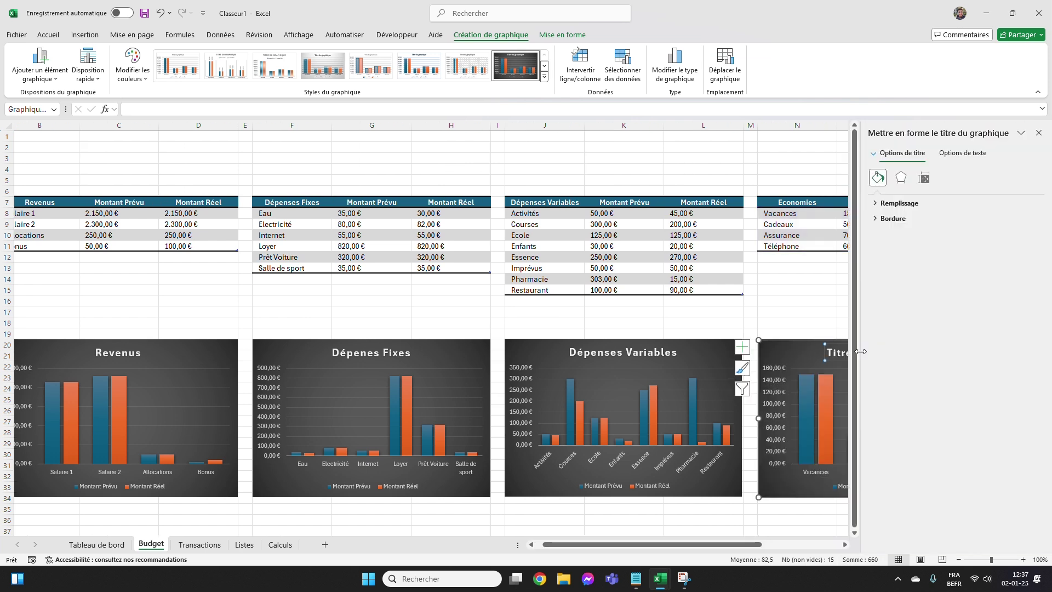
pyautogui.click(1039, 132)
pyautogui.moveTo(929, 353); pyautogui.dragTo(828, 354)
pyautogui.write('Ec')
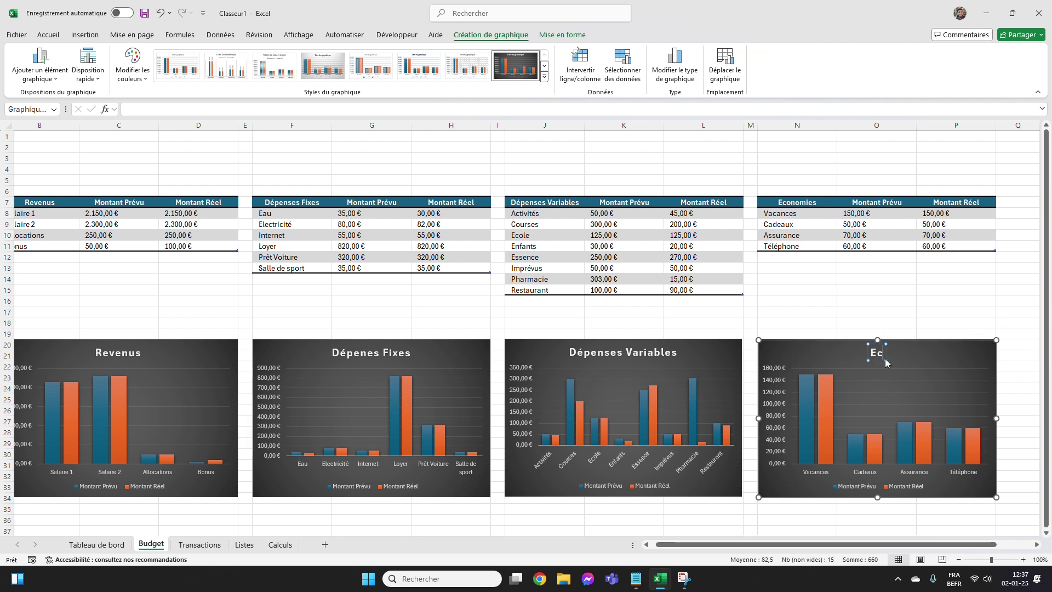
pyautogui.write('onomies')
pyautogui.press('Escape')
pyautogui.press('Escape')
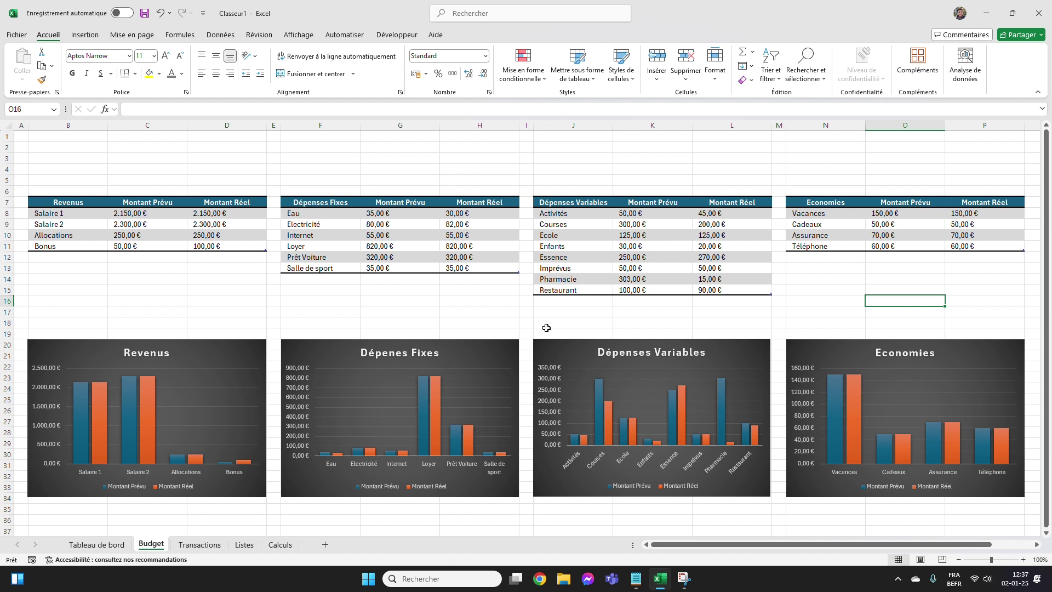
pyautogui.click(437, 310)
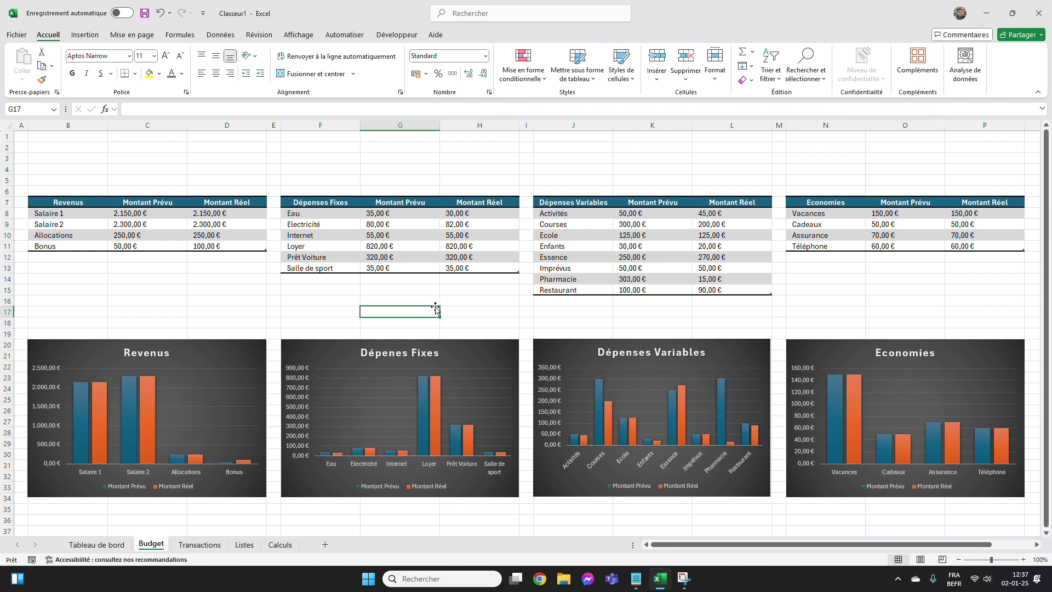
# Enter the heading Récapitulatif in cell B7 of the Tableau de bord sheet.
pyautogui.click(96, 544)
pyautogui.click(221, 419)
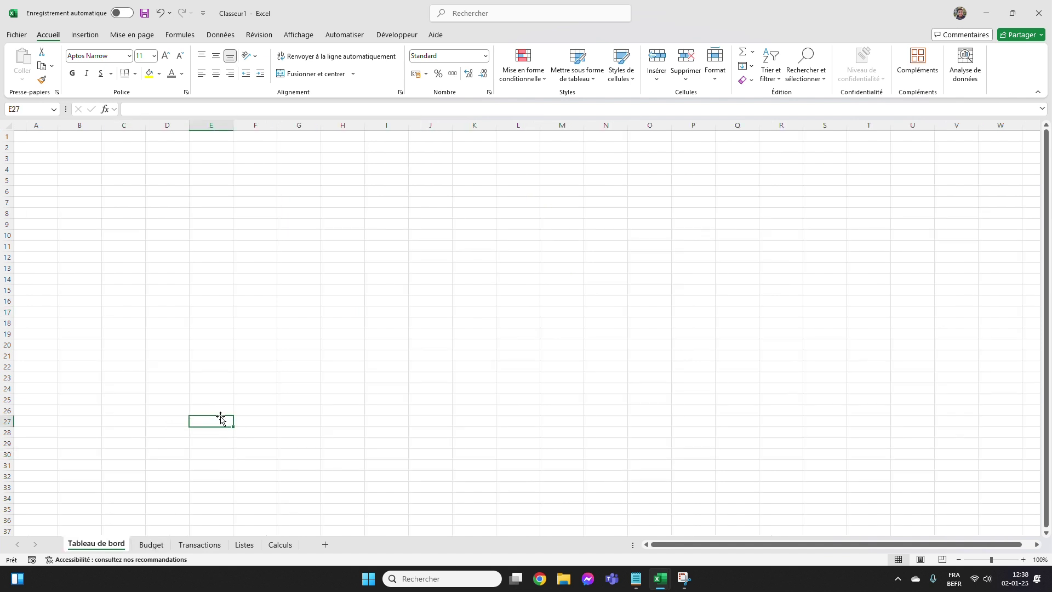
pyautogui.click(359, 292)
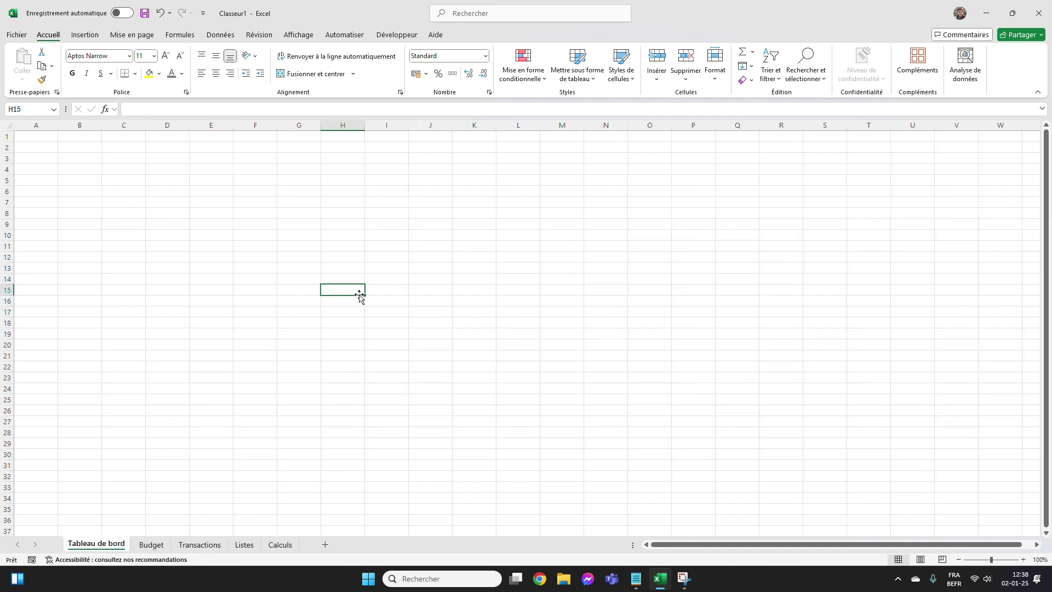
pyautogui.scroll(2, 86, 207)
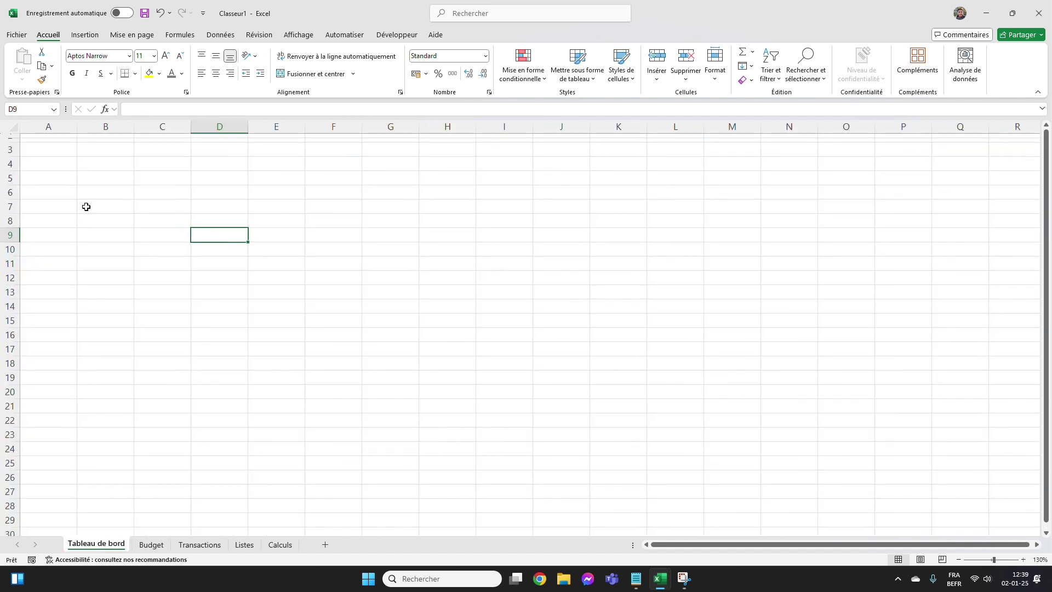
pyautogui.click(119, 205)
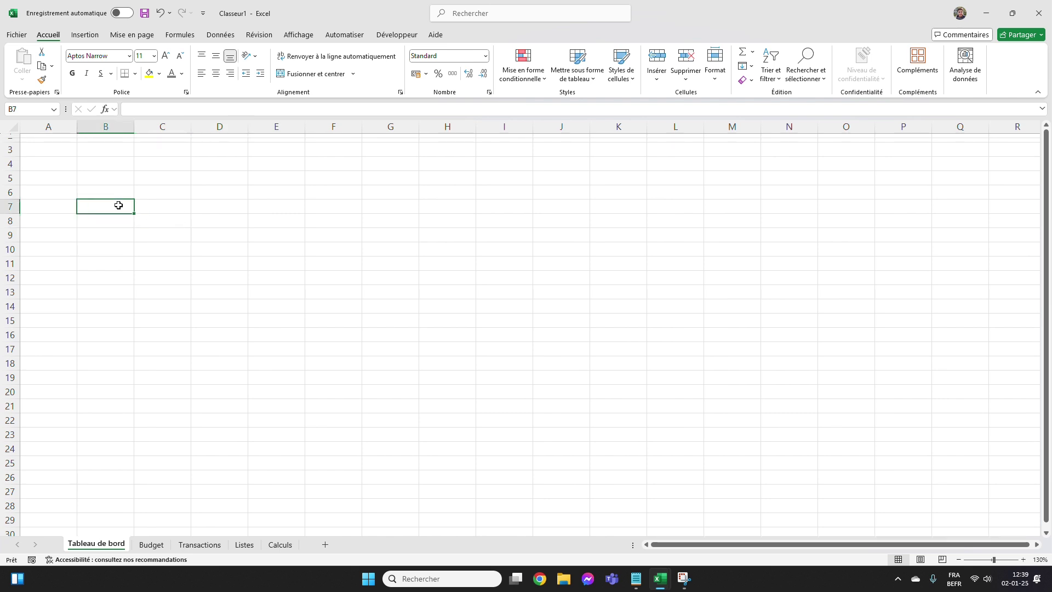
pyautogui.write('R')
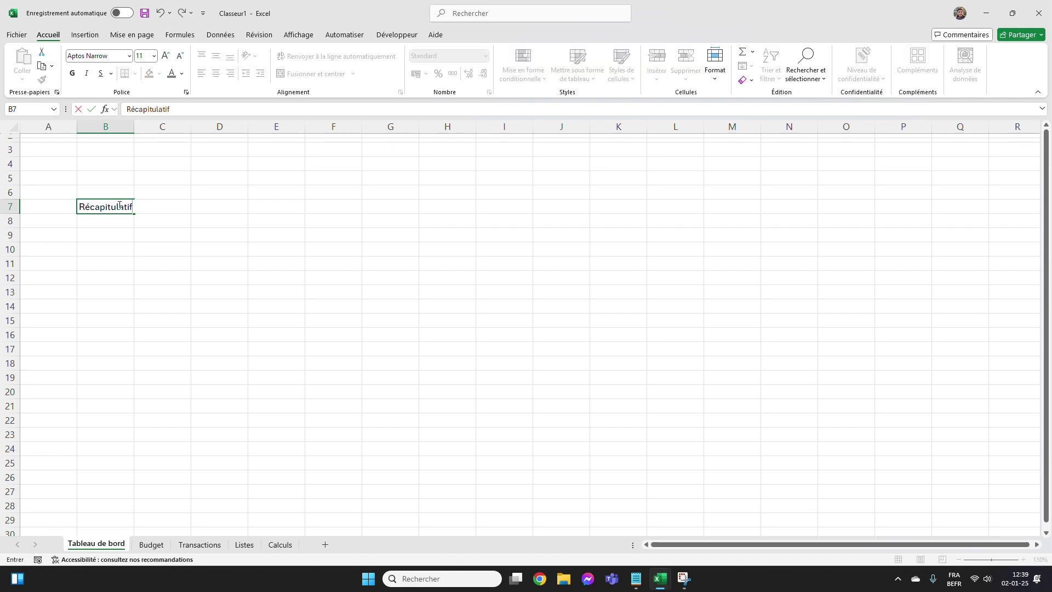
pyautogui.write('écapitulatif')
pyautogui.press('Return')
# Centre the Récapitulatif heading across B7:D7 without merging, using the Centré sur plusieurs colonnes horizontal alignment.
pyautogui.moveTo(121, 206); pyautogui.dragTo(213, 209)
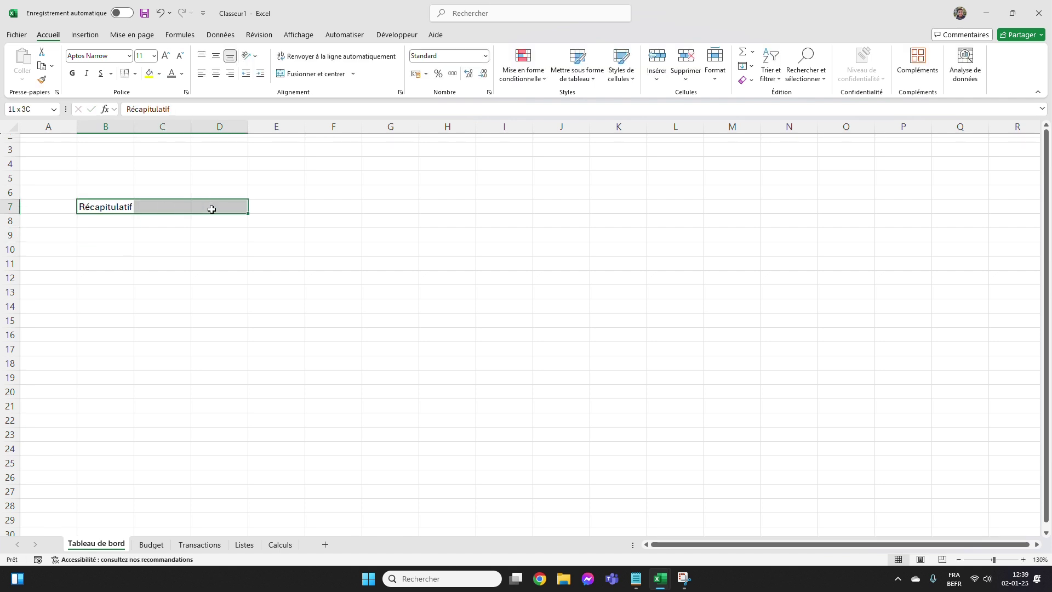
pyautogui.rightClick(215, 206)
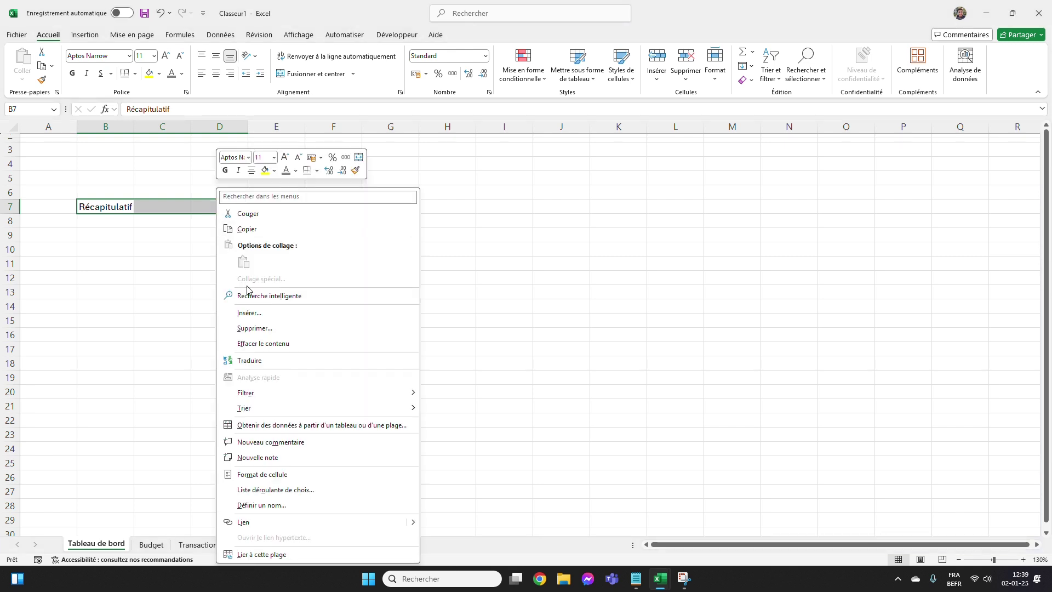
pyautogui.click(259, 474)
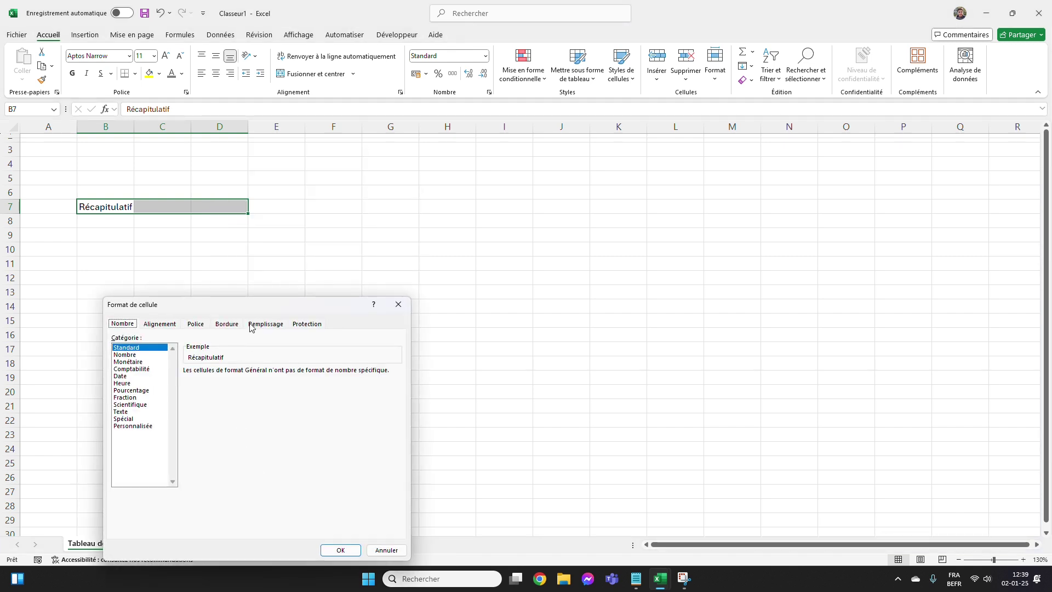
pyautogui.moveTo(251, 309); pyautogui.dragTo(375, 200)
pyautogui.click(293, 217)
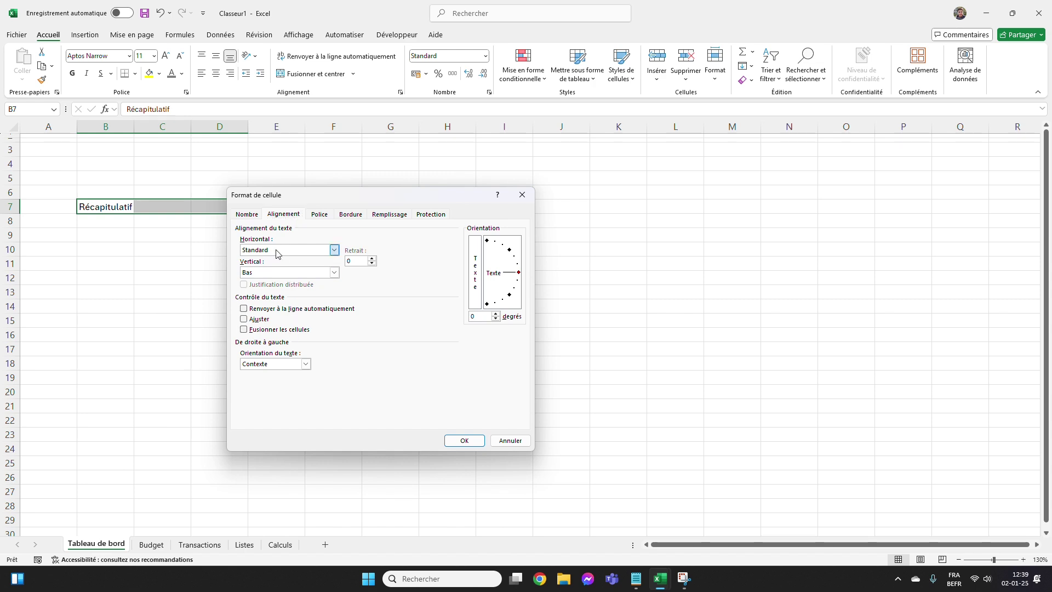
pyautogui.click(333, 250)
pyautogui.click(285, 304)
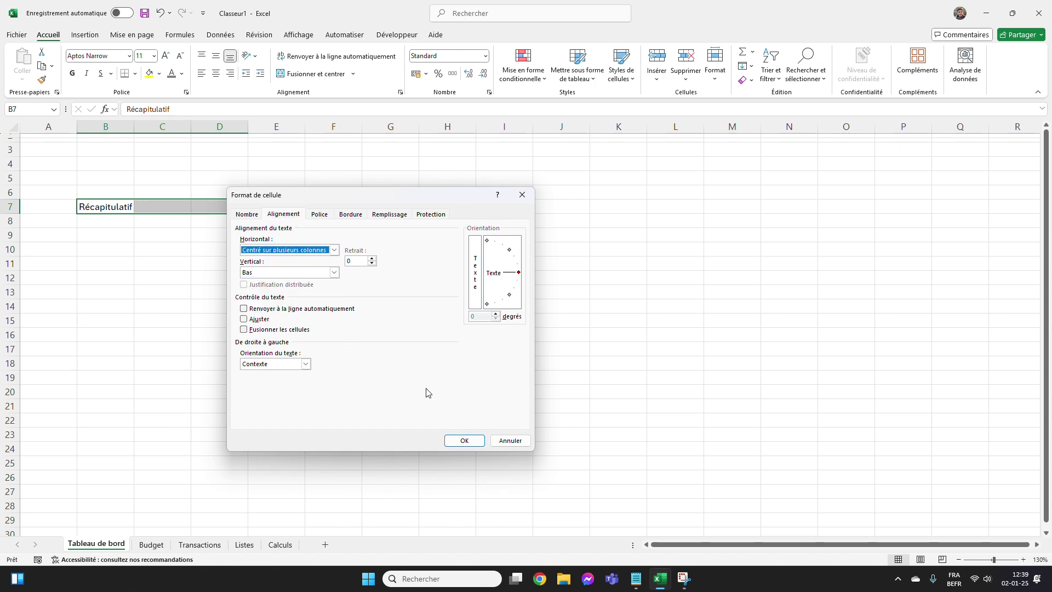
pyautogui.click(465, 441)
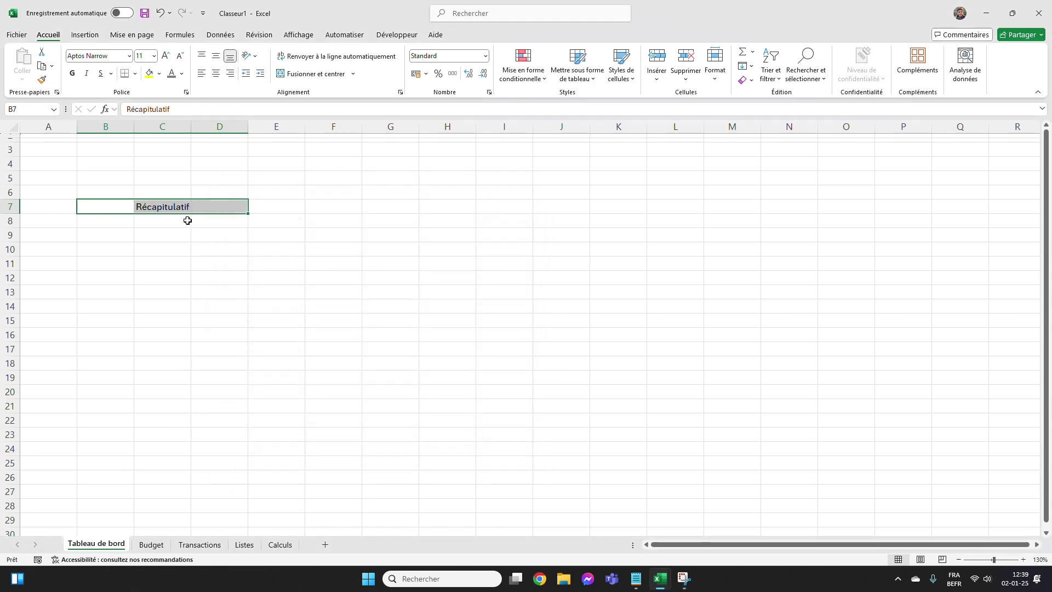
# Try a different width for column D to test the centred heading, and undo the width change.
pyautogui.click(318, 207)
pyautogui.moveTo(249, 126); pyautogui.dragTo(222, 128)
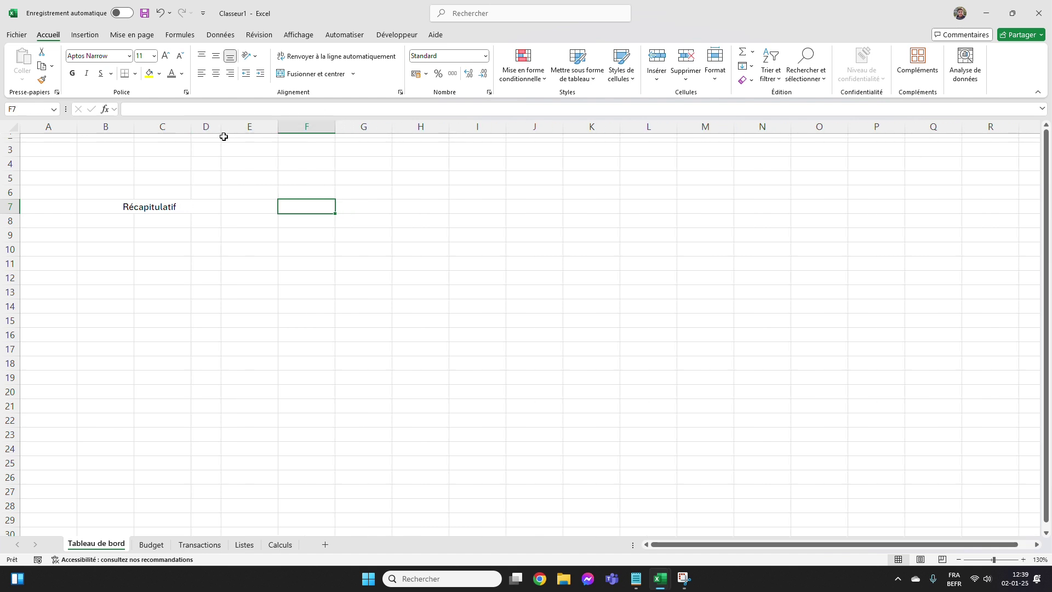
pyautogui.click(324, 221)
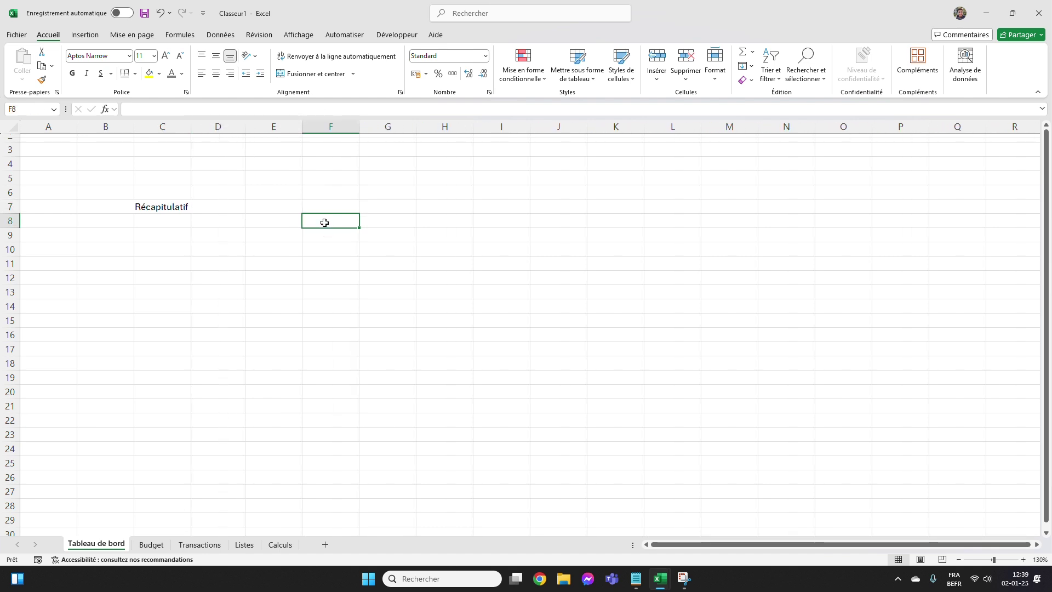
pyautogui.hotkey('ctrl', 'z')
pyautogui.click(387, 247)
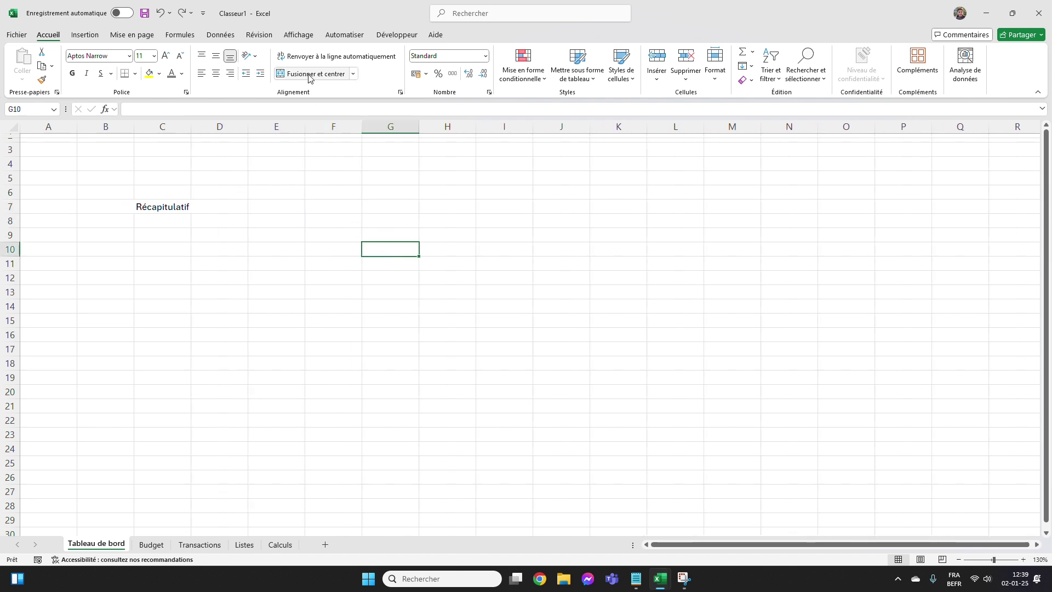
# Enter the column headings Budget Prévu in C8 and Budget Réel in D8.
pyautogui.click(115, 221)
pyautogui.press('Right')
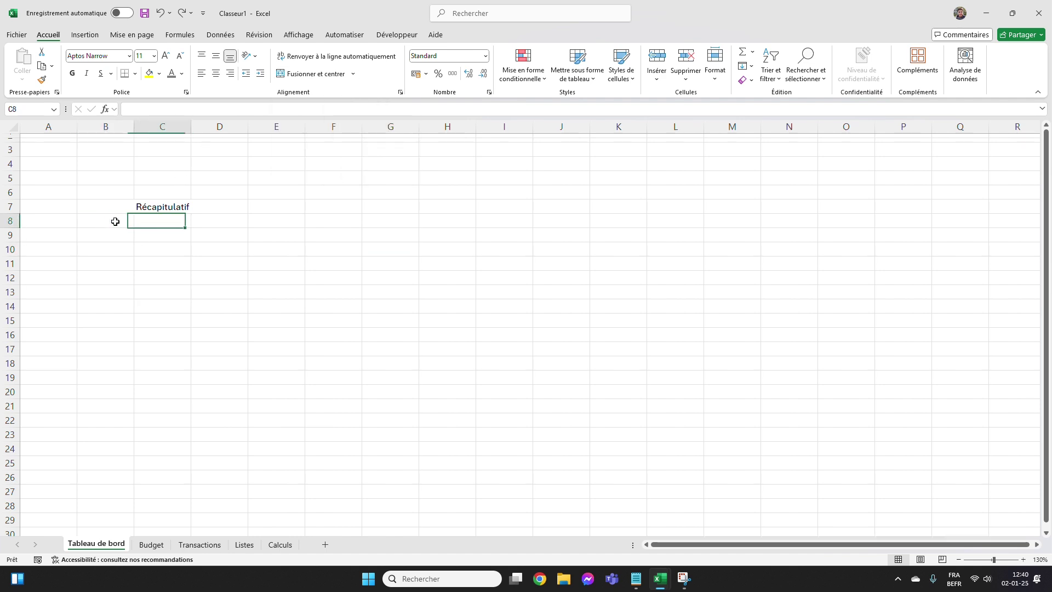
pyautogui.write('Budget P')
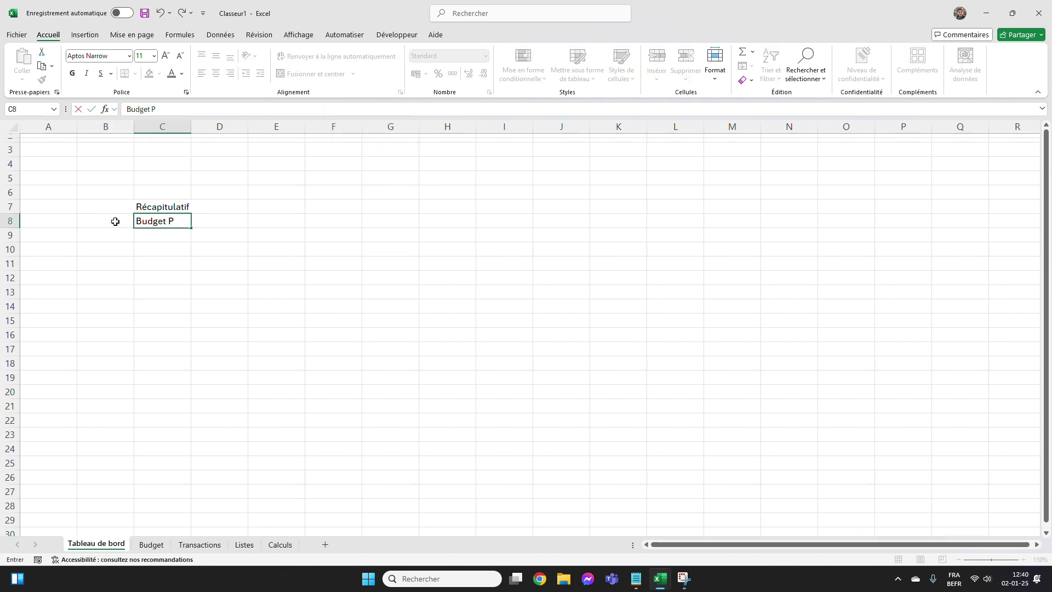
pyautogui.write('révu')
pyautogui.press('Tab')
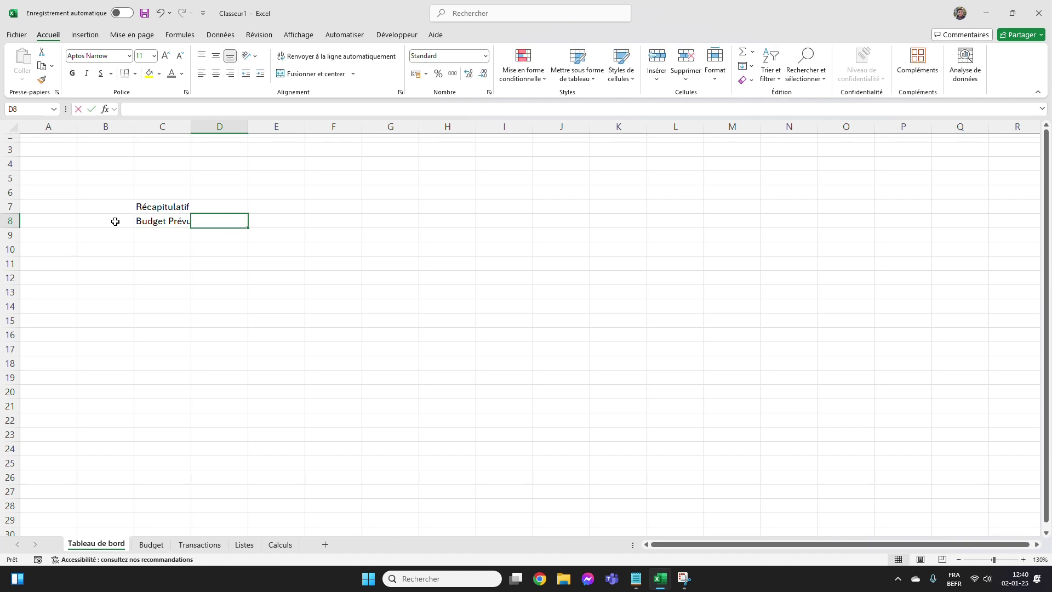
pyautogui.write('Budget Réel')
pyautogui.press('Return')
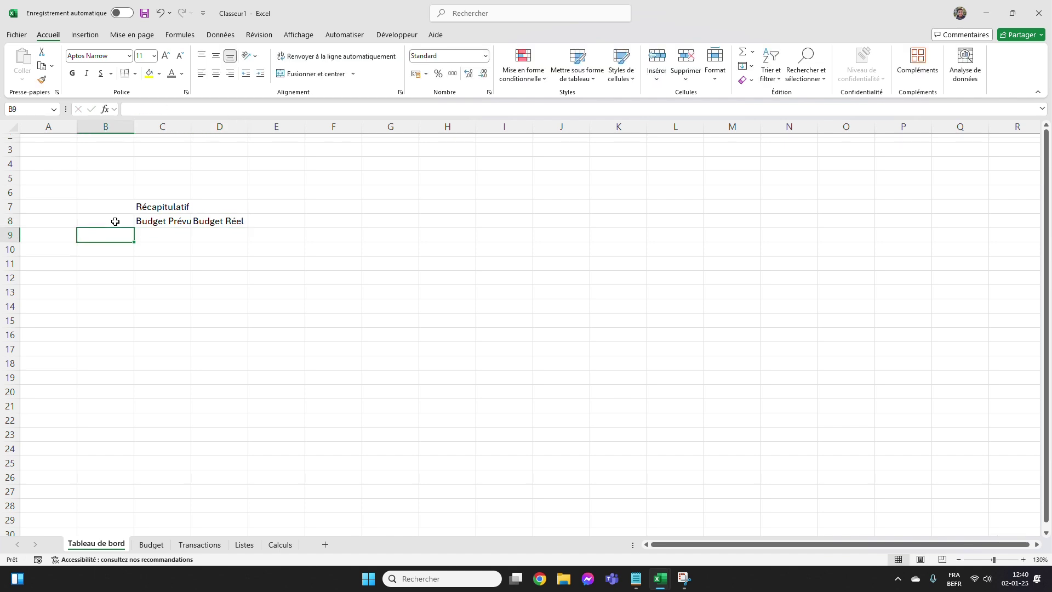
# Fill B9 to B13 with the row labels Revenus, Dépenses Fixes, Dépenses Variables, Economies and Reste.
pyautogui.write('Revenus')
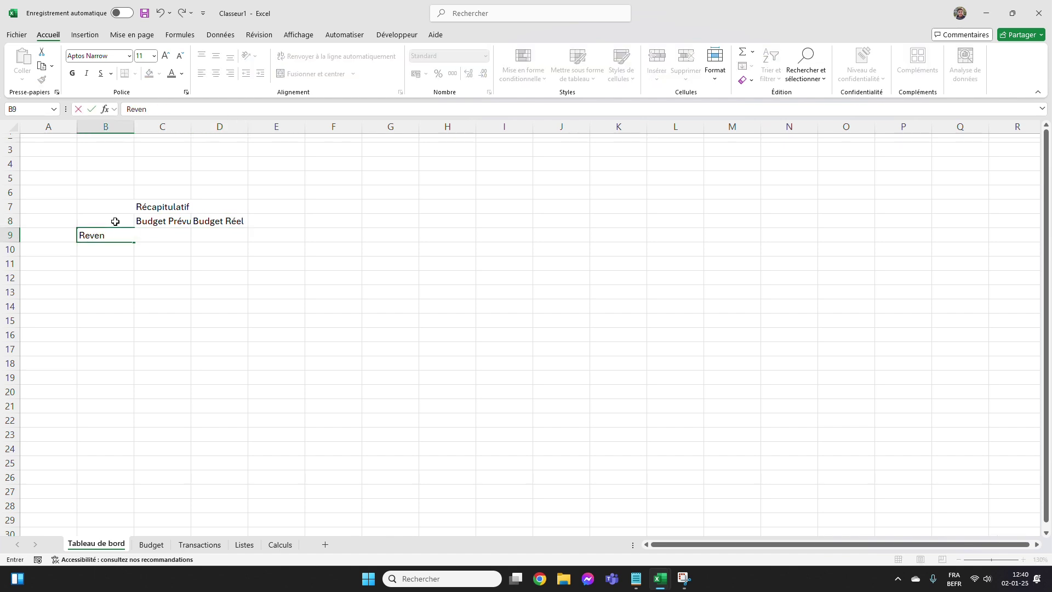
pyautogui.press('Return')
pyautogui.write('Dé')
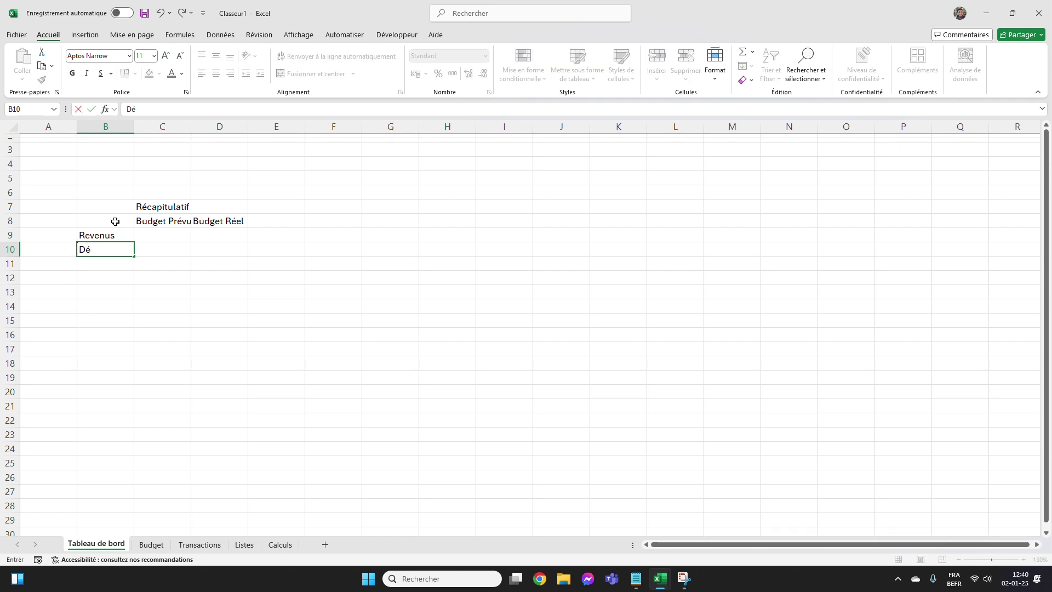
pyautogui.write('penses Fixes')
pyautogui.press('Return')
pyautogui.write('D')
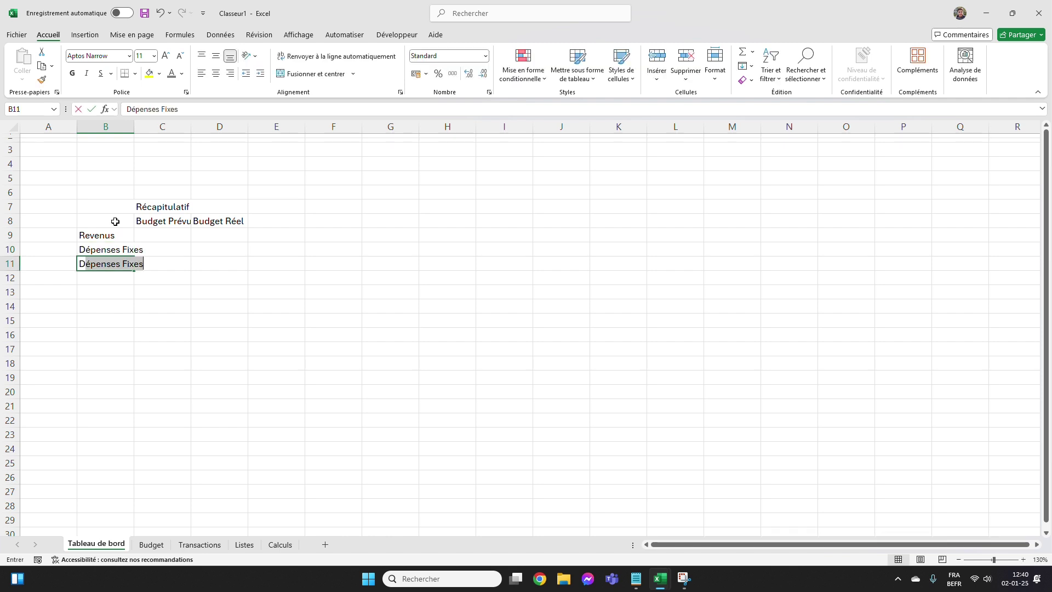
pyautogui.write('épenses V')
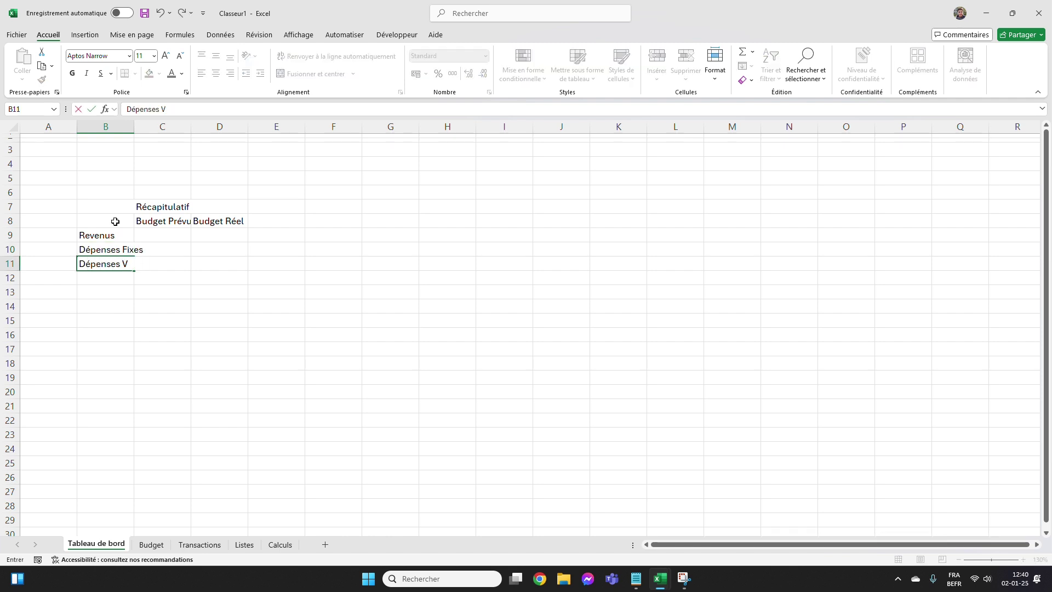
pyautogui.write('ariables')
pyautogui.press('Return')
pyautogui.write('Economies')
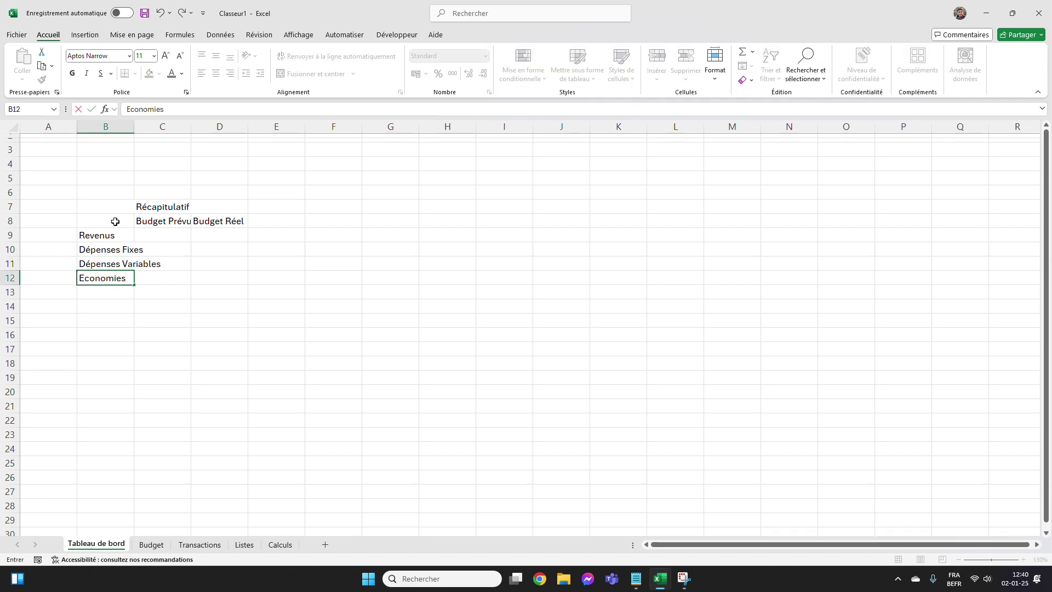
pyautogui.press('Return')
pyautogui.write('Reste')
pyautogui.press('Return')
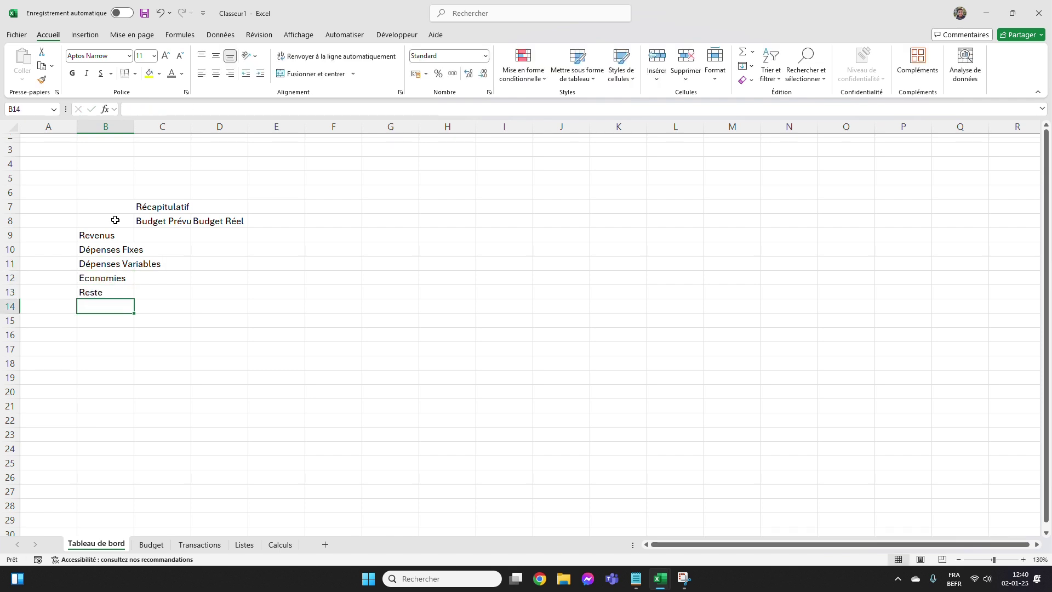
# Turn B7:D13 into a table with headers and give it the dark blue header style with grey banded rows.
pyautogui.moveTo(111, 203); pyautogui.dragTo(216, 291)
pyautogui.click(84, 35)
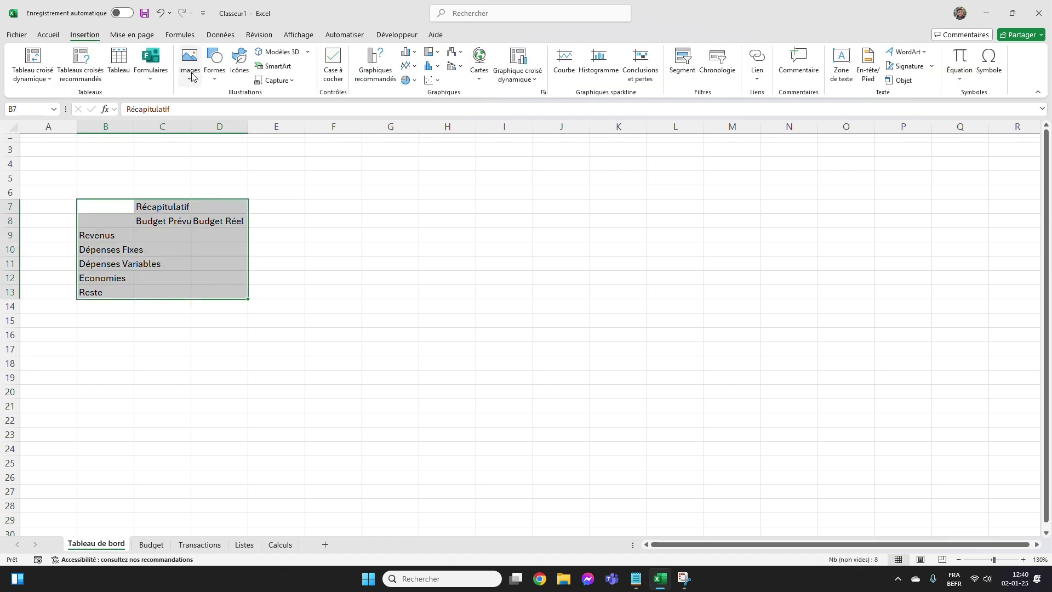
pyautogui.click(116, 65)
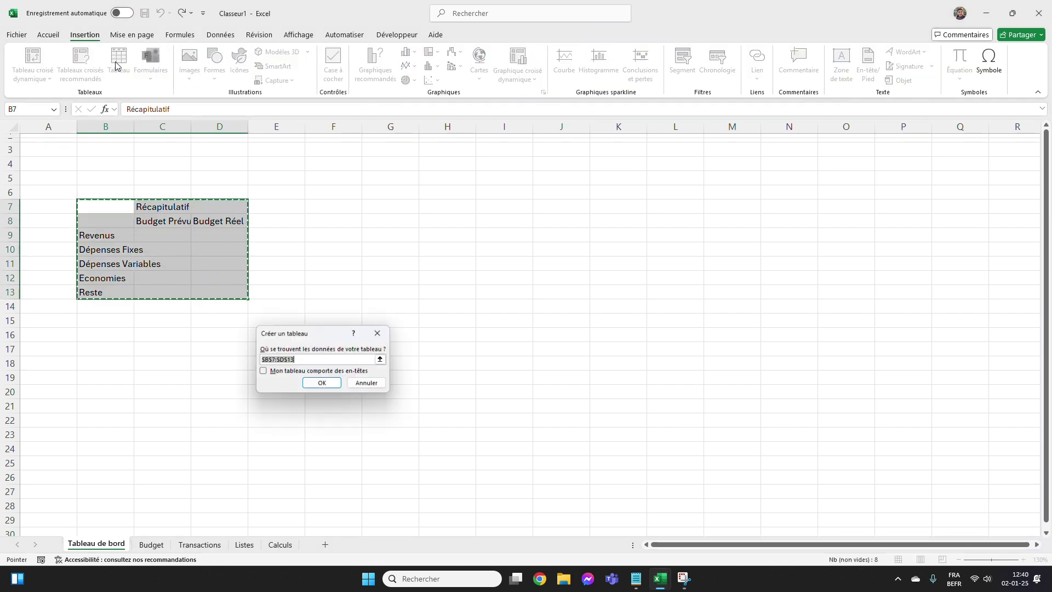
pyautogui.hotkey('alt', 'm')
pyautogui.click(323, 384)
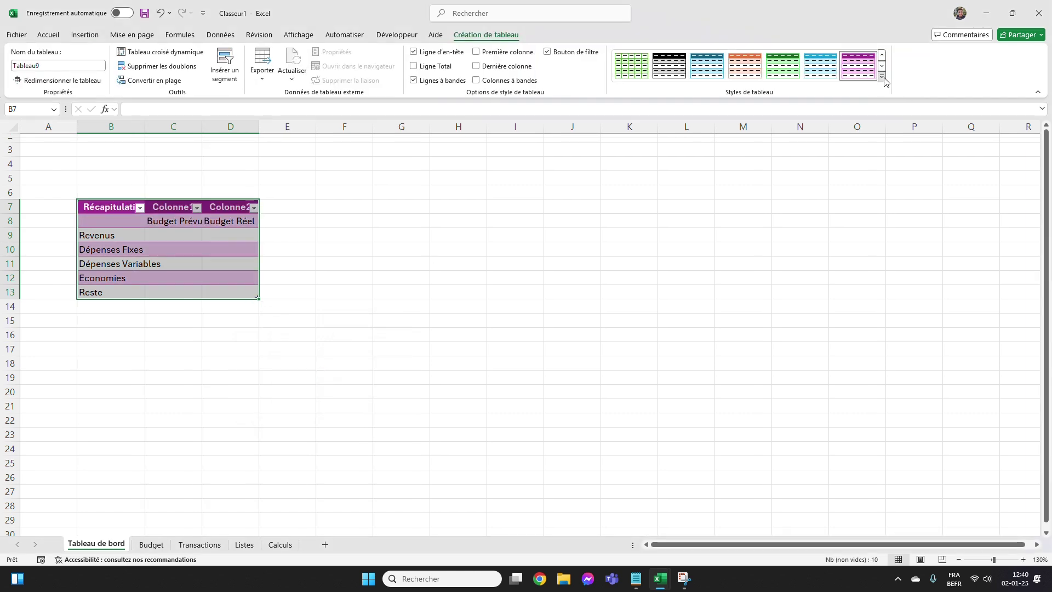
pyautogui.click(881, 77)
pyautogui.click(657, 270)
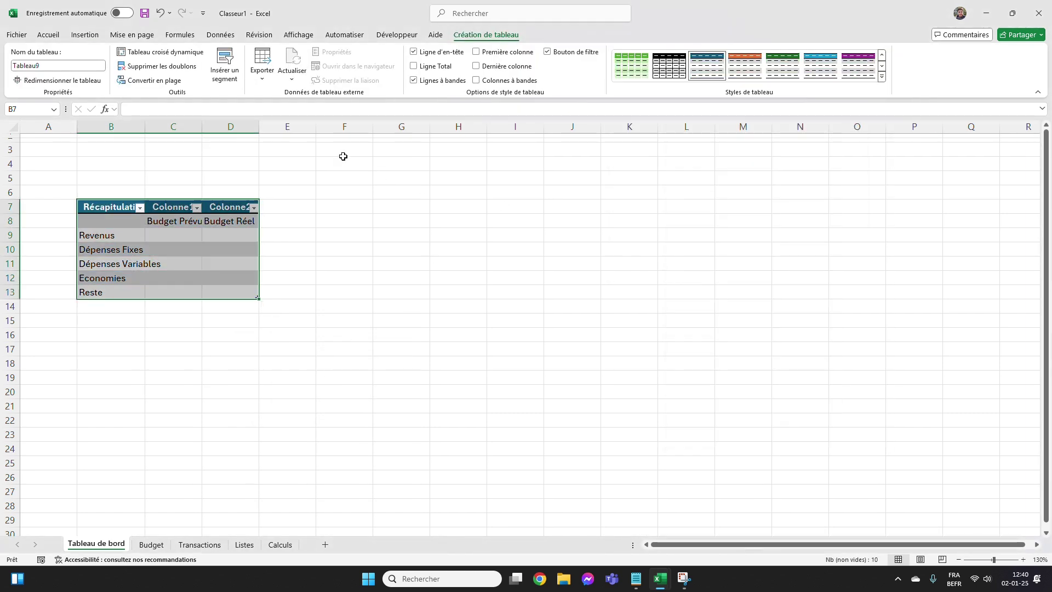
# Hide the summary table's filter buttons and convert the table to a normal range.
pyautogui.click(581, 57)
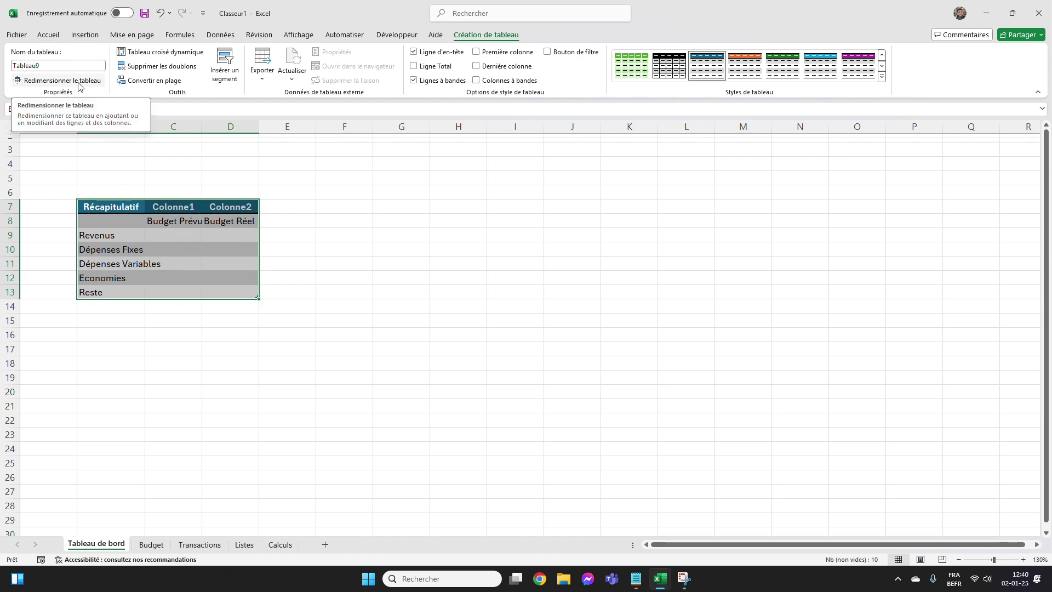
pyautogui.click(151, 80)
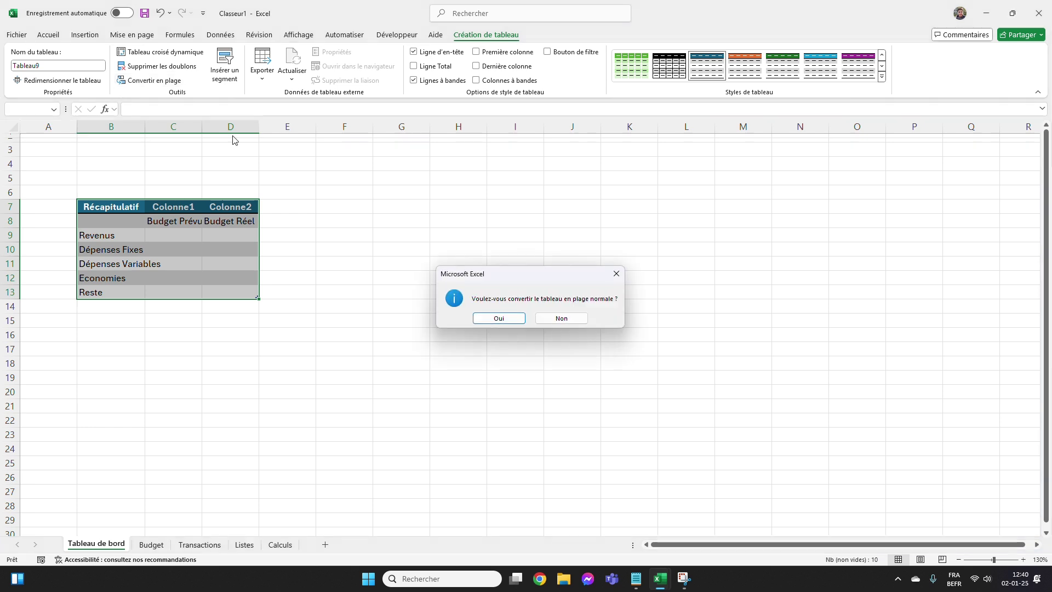
pyautogui.click(515, 323)
pyautogui.moveTo(274, 253); pyautogui.dragTo(352, 275)
pyautogui.click(353, 277)
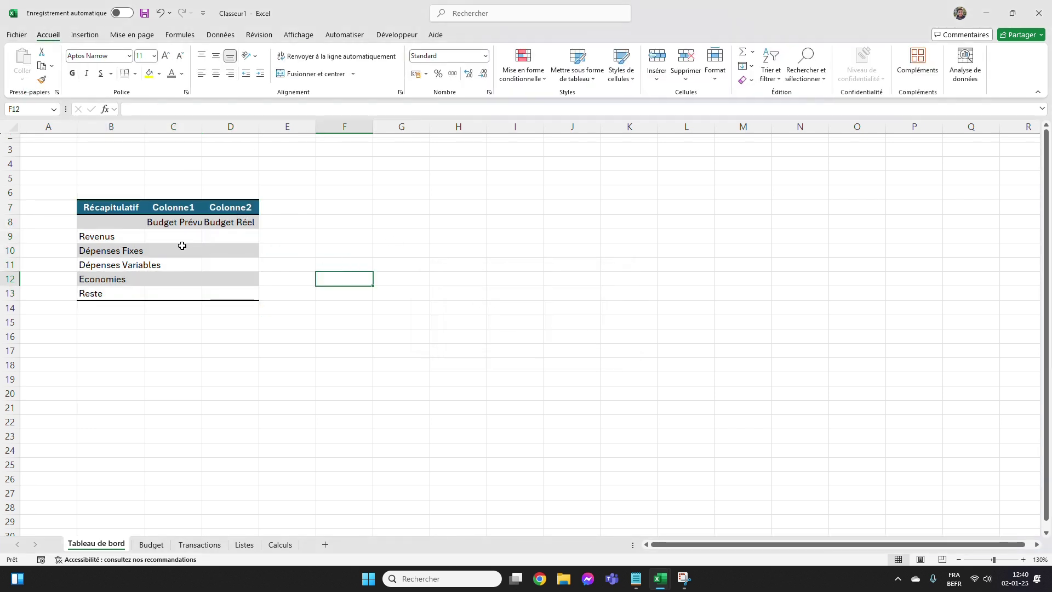
# Clear the placeholder headings Colonne1 and Colonne2 from C7 and D7 of the summary table.
pyautogui.click(186, 249)
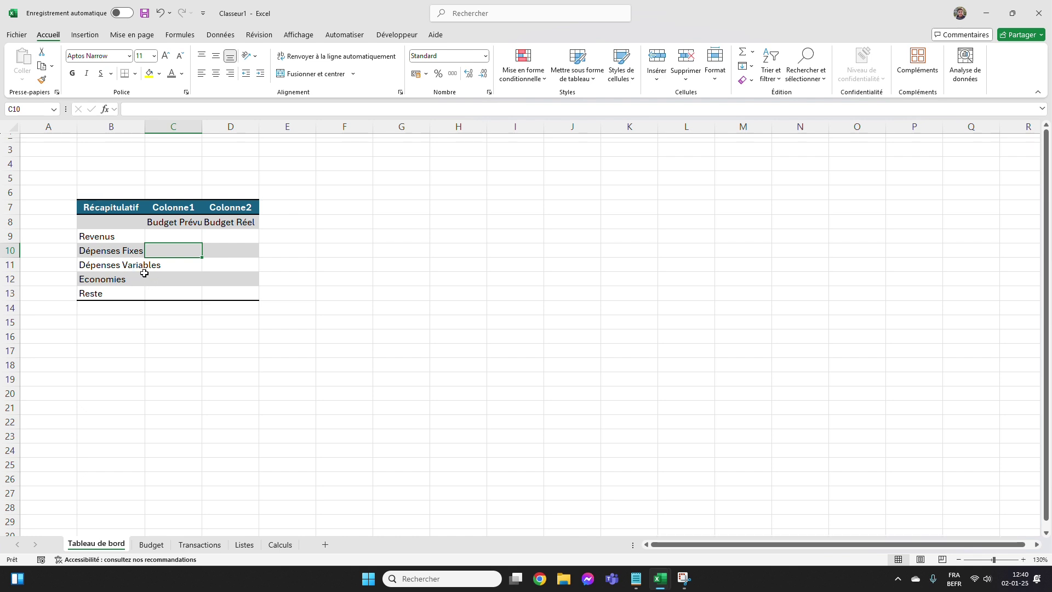
pyautogui.click(181, 211)
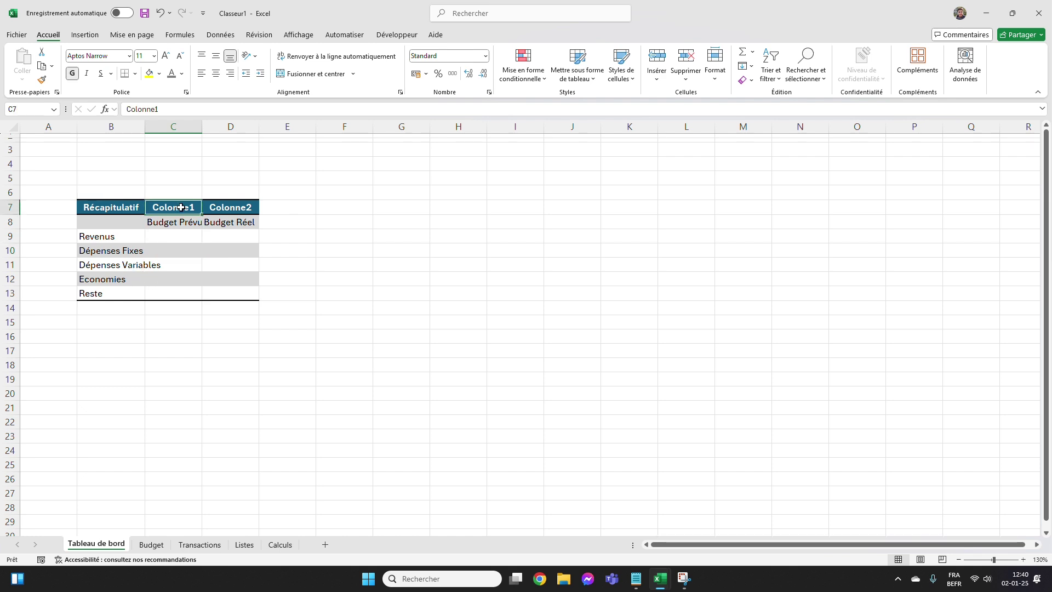
pyautogui.press('BackSpace')
pyautogui.press('Tab')
pyautogui.press('BackSpace')
pyautogui.click(295, 166)
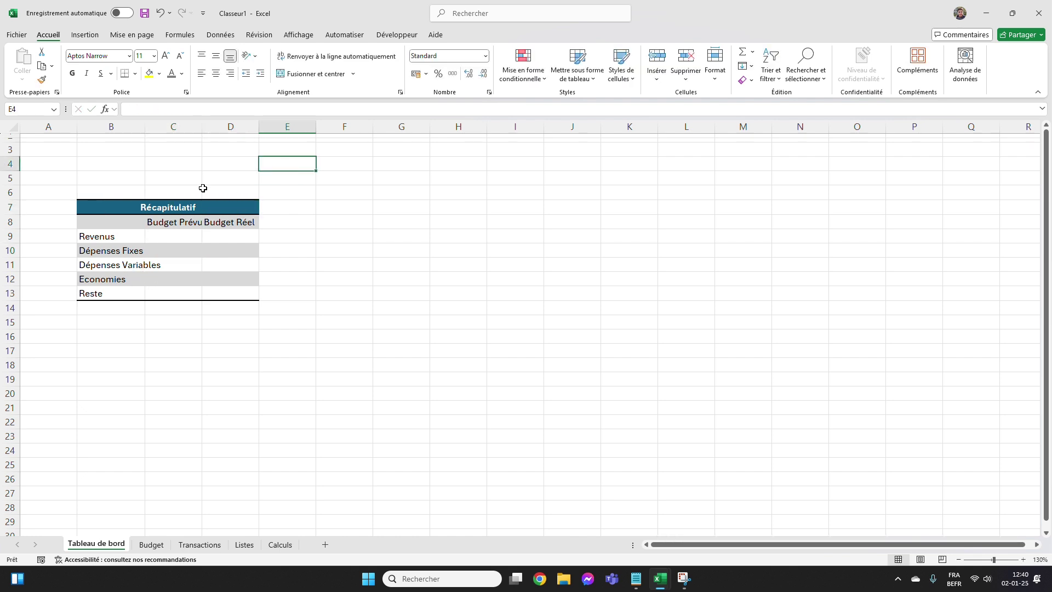
# Set the width of columns B to D to 20 on the Tableau de bord sheet.
pyautogui.click(150, 205)
pyautogui.click(334, 204)
pyautogui.moveTo(127, 130); pyautogui.dragTo(213, 127)
pyautogui.click(271, 301)
pyautogui.write('20')
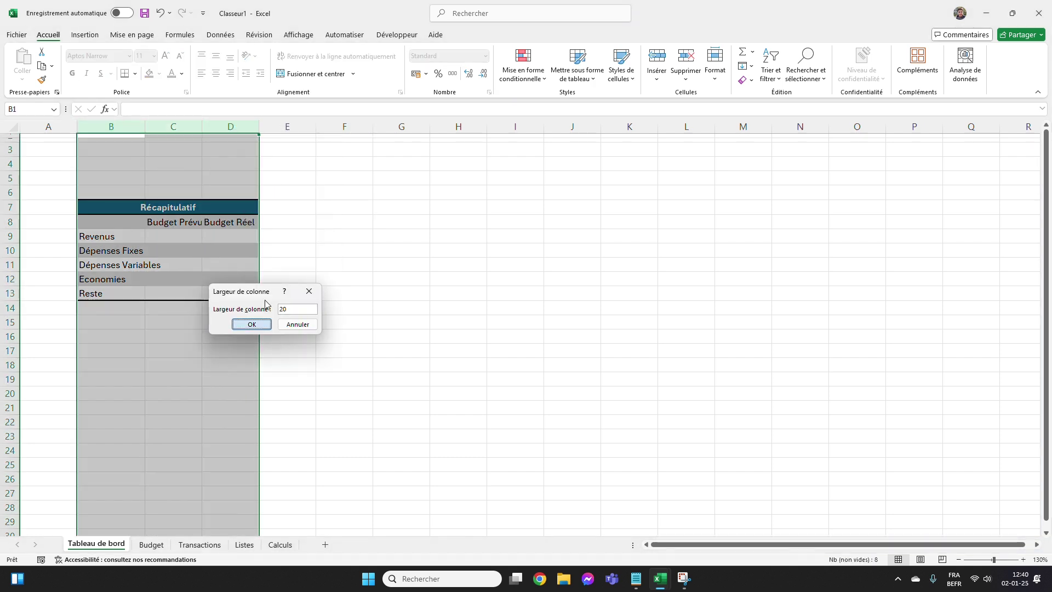
pyautogui.click(252, 322)
pyautogui.click(492, 264)
# Increase the indent of B9:D13 and centre the Budget Prévu and Budget Réel headings in C8:D8.
pyautogui.moveTo(144, 236); pyautogui.dragTo(313, 290)
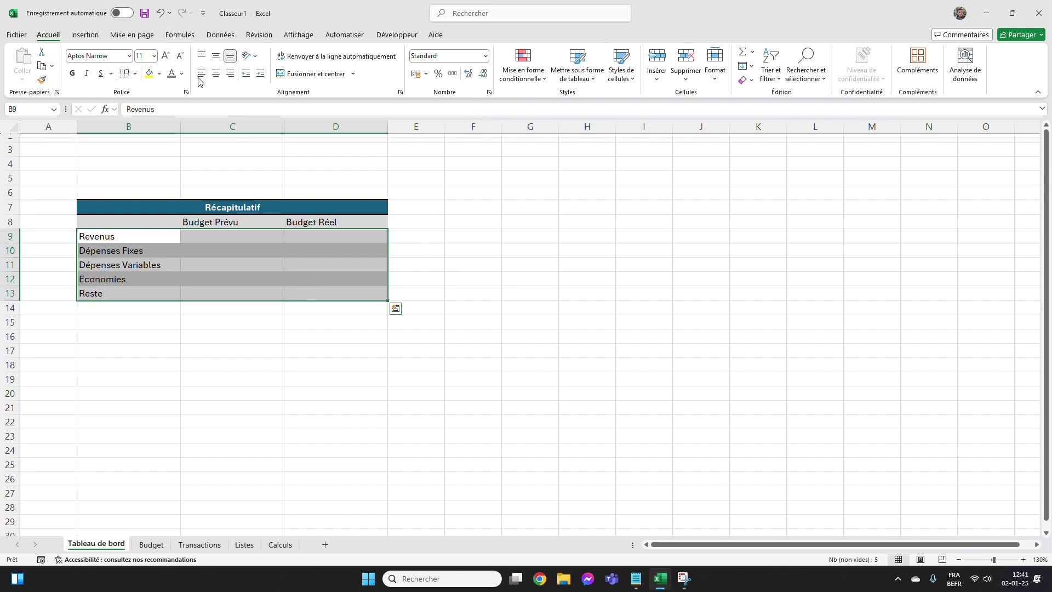
pyautogui.click(260, 74)
pyautogui.moveTo(235, 222); pyautogui.dragTo(309, 222)
pyautogui.click(217, 74)
pyautogui.click(522, 208)
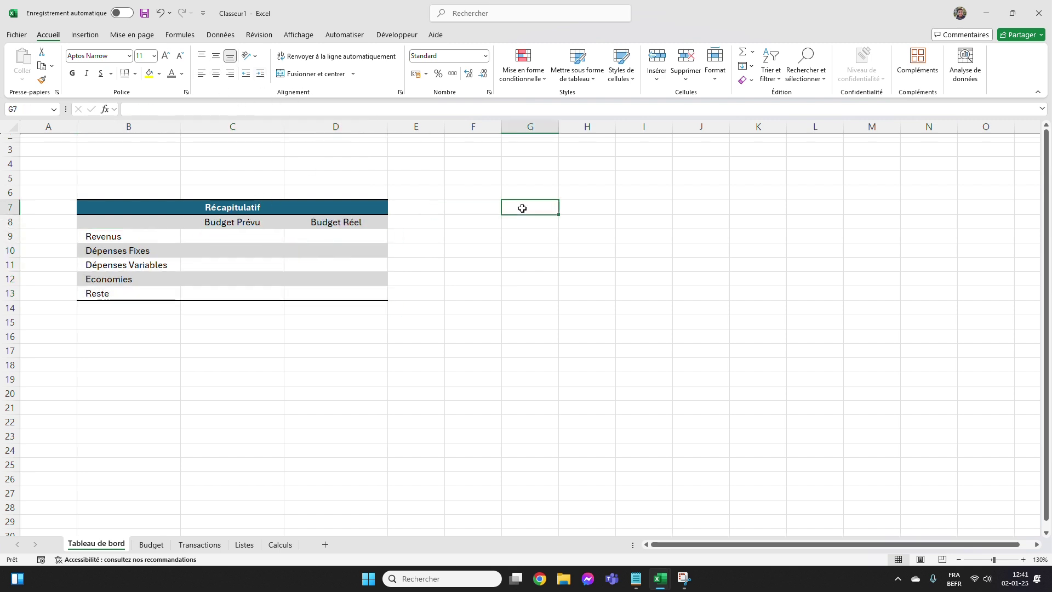
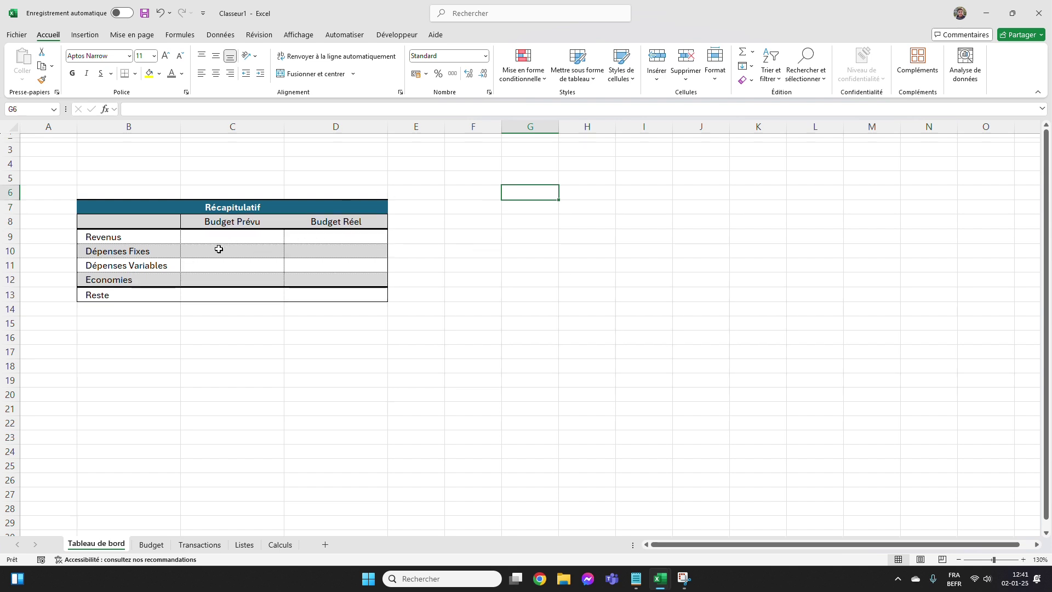
pyautogui.click(216, 251)
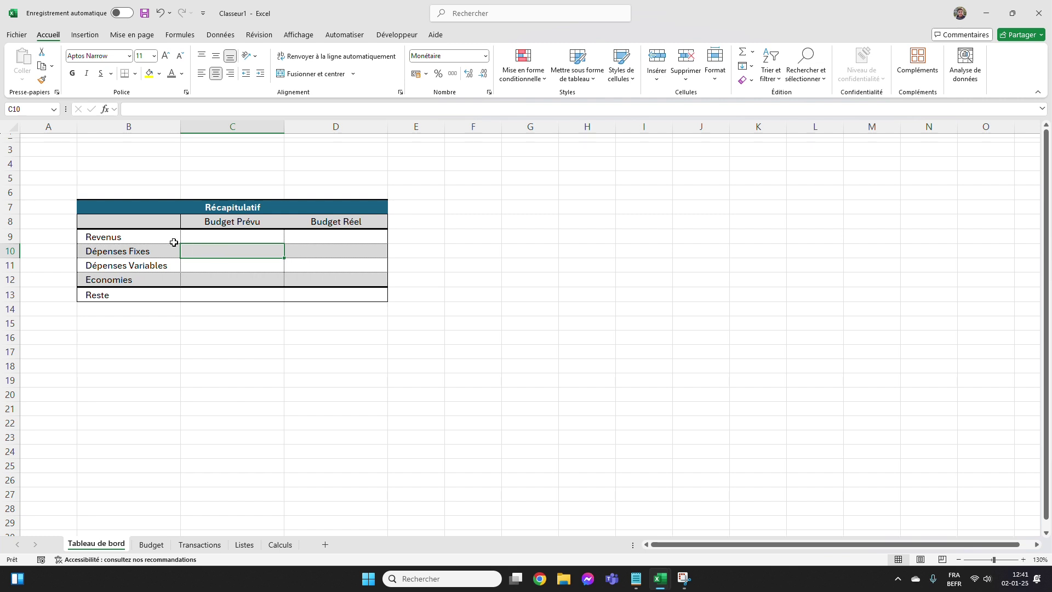
pyautogui.click(323, 266)
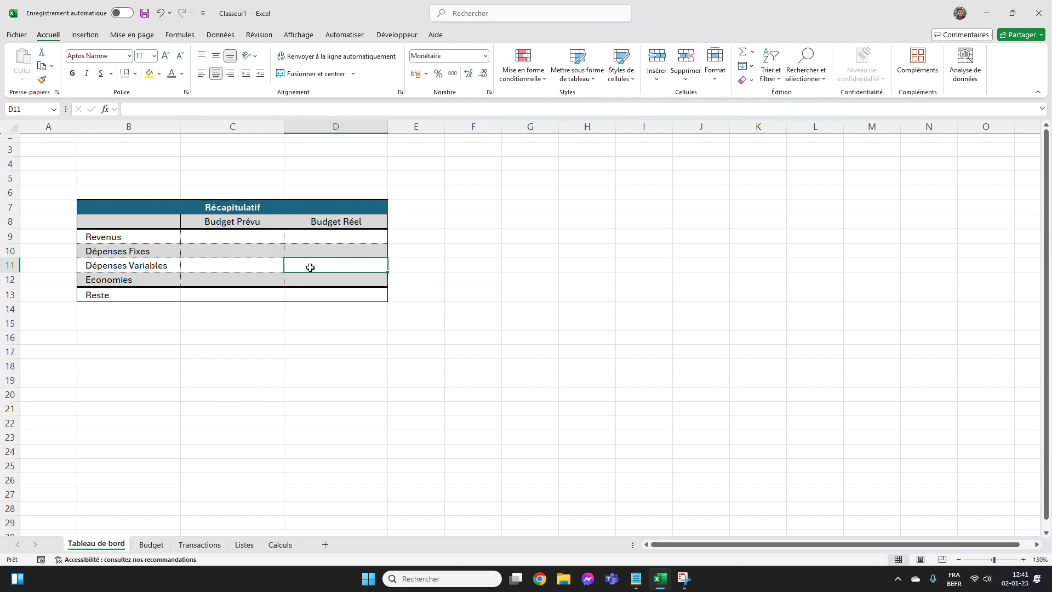
pyautogui.moveTo(151, 291); pyautogui.dragTo(205, 289)
pyautogui.click(530, 235)
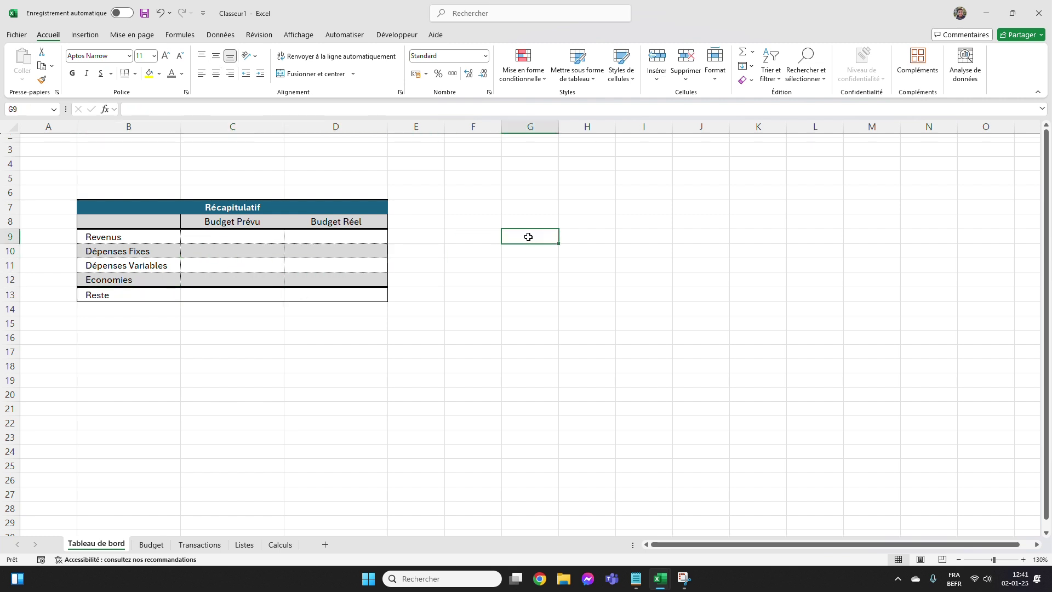
pyautogui.click(420, 234)
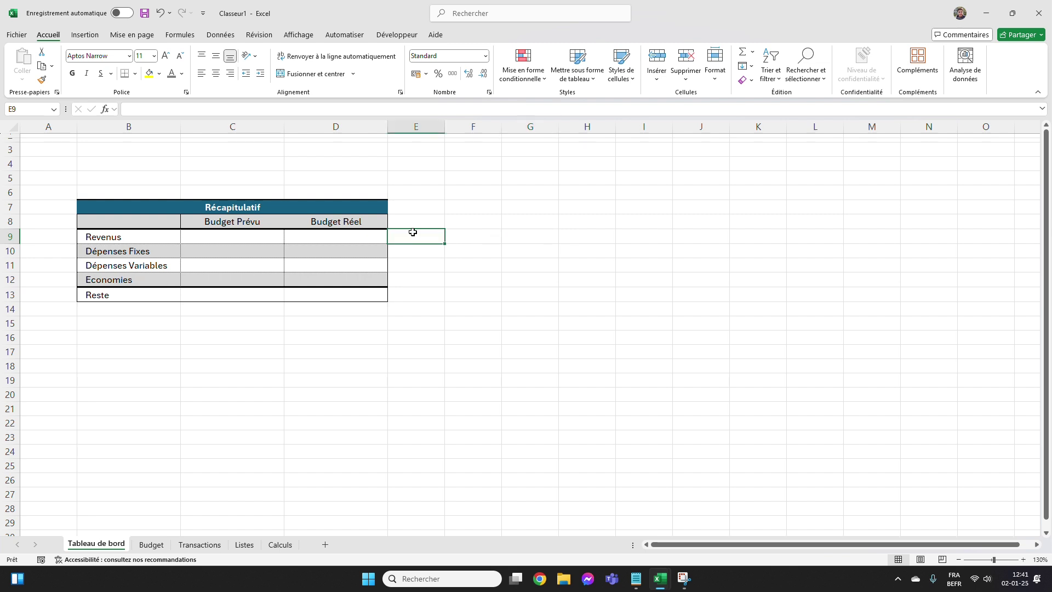
pyautogui.click(282, 546)
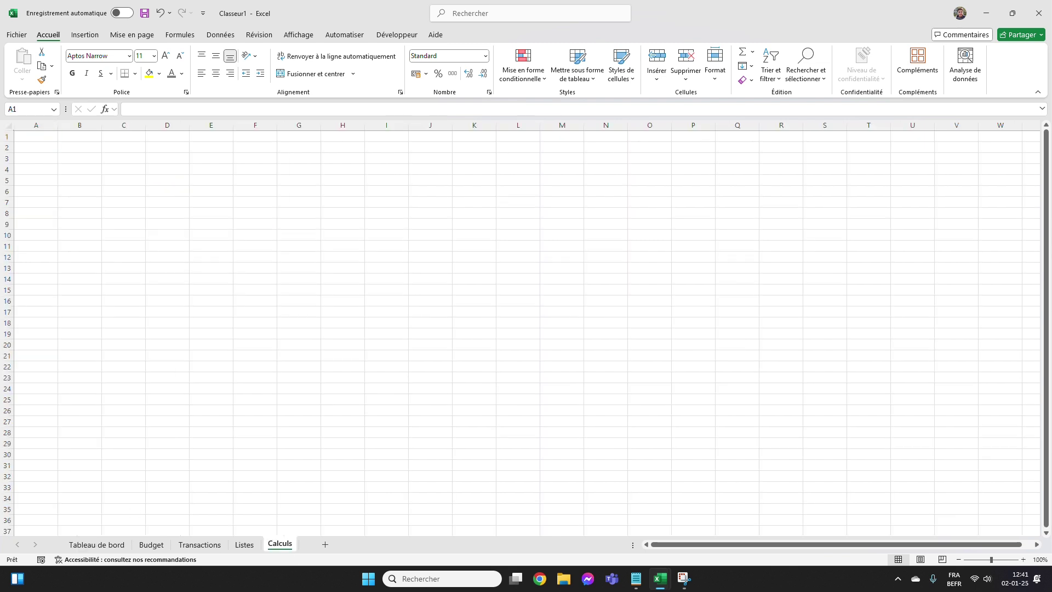
pyautogui.click(239, 246)
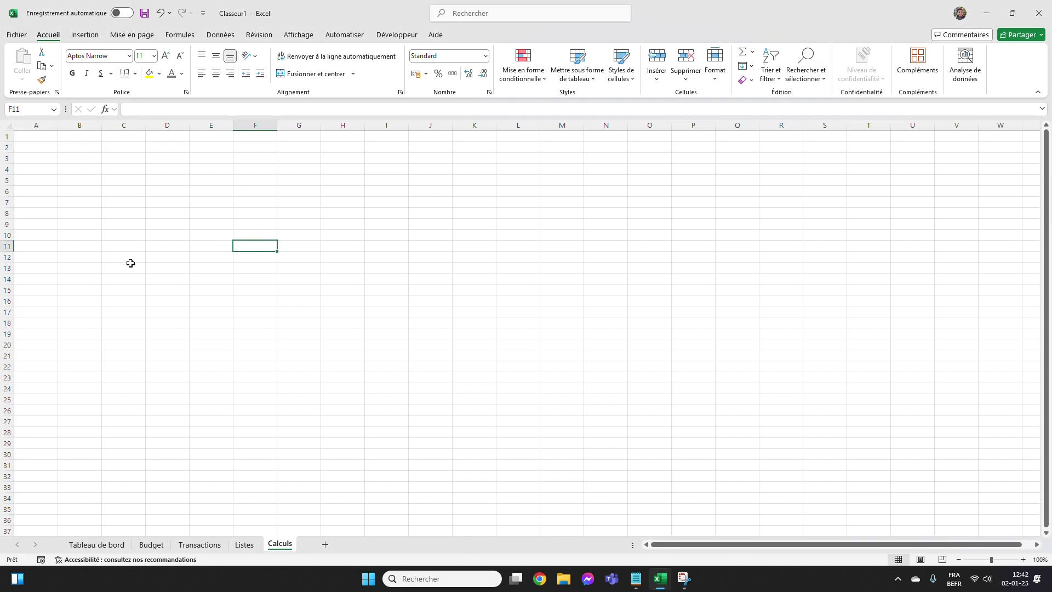
pyautogui.click(96, 545)
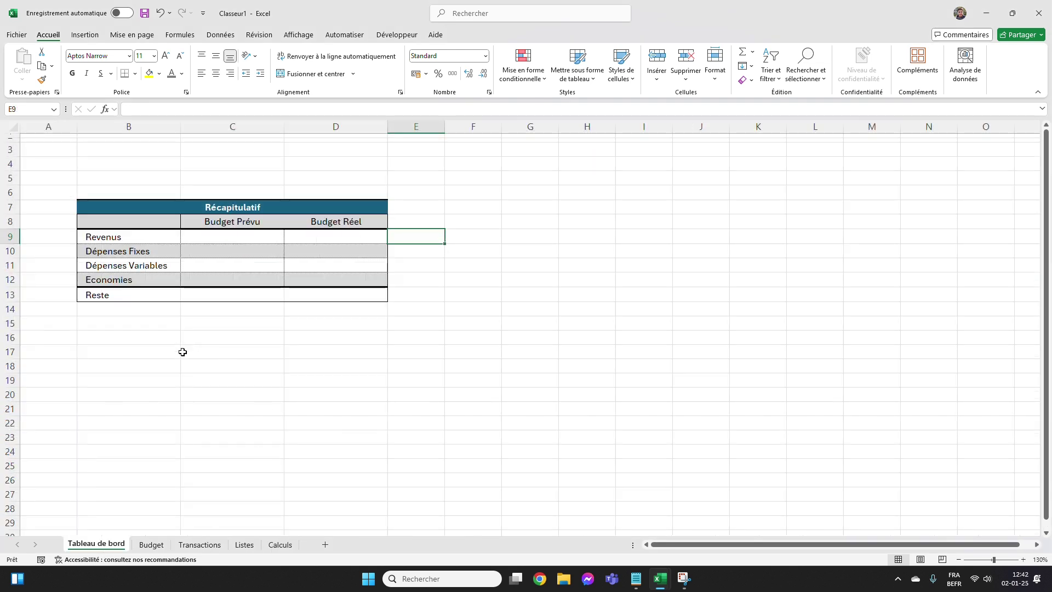
# Enter the headings Revenus Prévus, Revenus Réels and Différence in B8:D8 of the Calculs sheet.
pyautogui.click(281, 546)
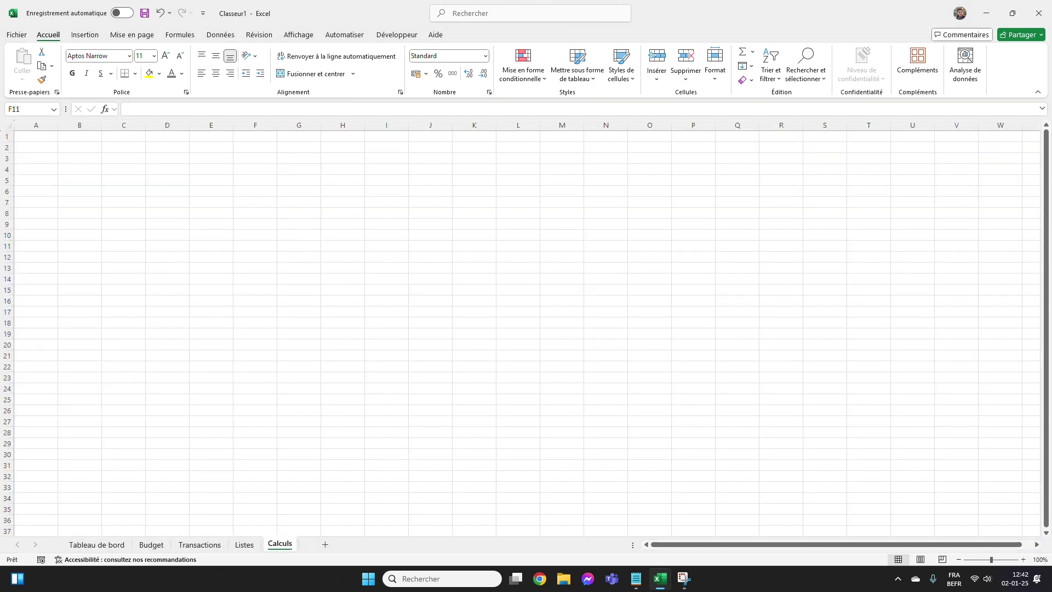
pyautogui.click(123, 181)
pyautogui.scroll(2, 70, 185)
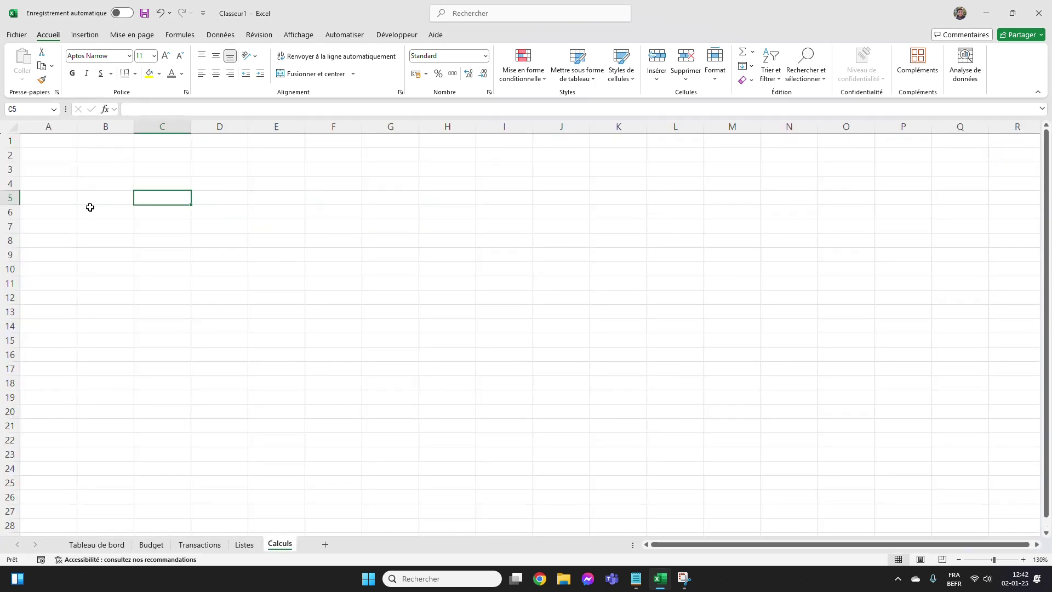
pyautogui.click(105, 218)
pyautogui.click(100, 240)
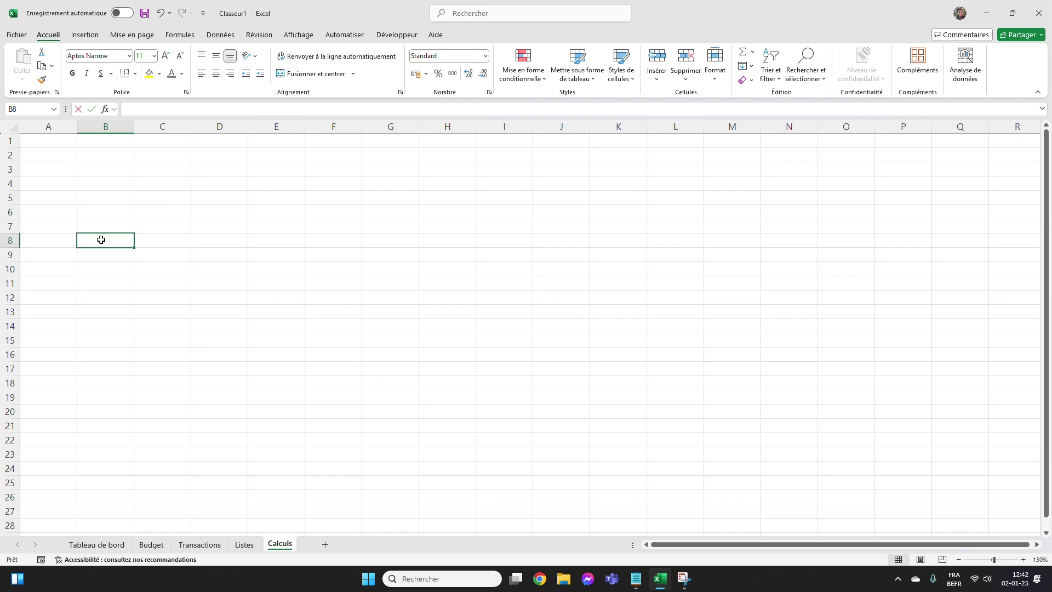
pyautogui.write('Revenus Prévus')
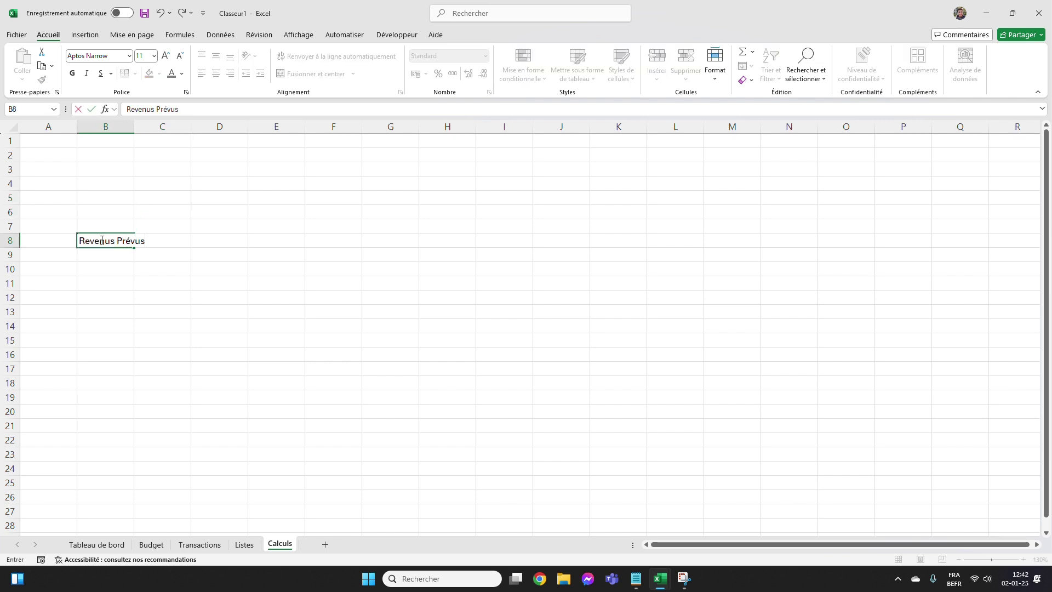
pyautogui.press('Tab')
pyautogui.write('R')
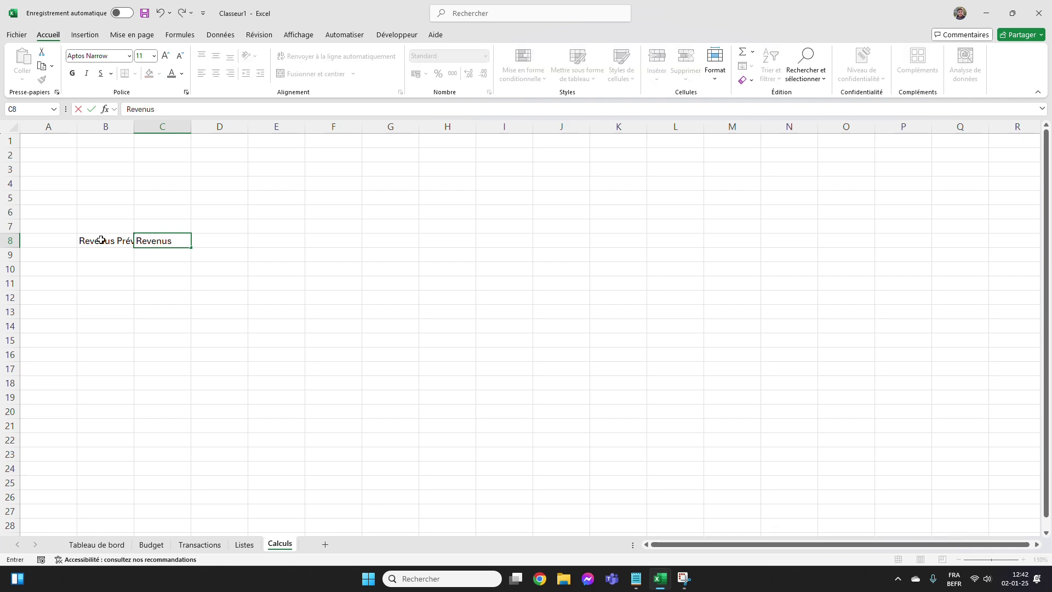
pyautogui.write('evenus Réel')
pyautogui.press('Tab')
pyautogui.write('Dif')
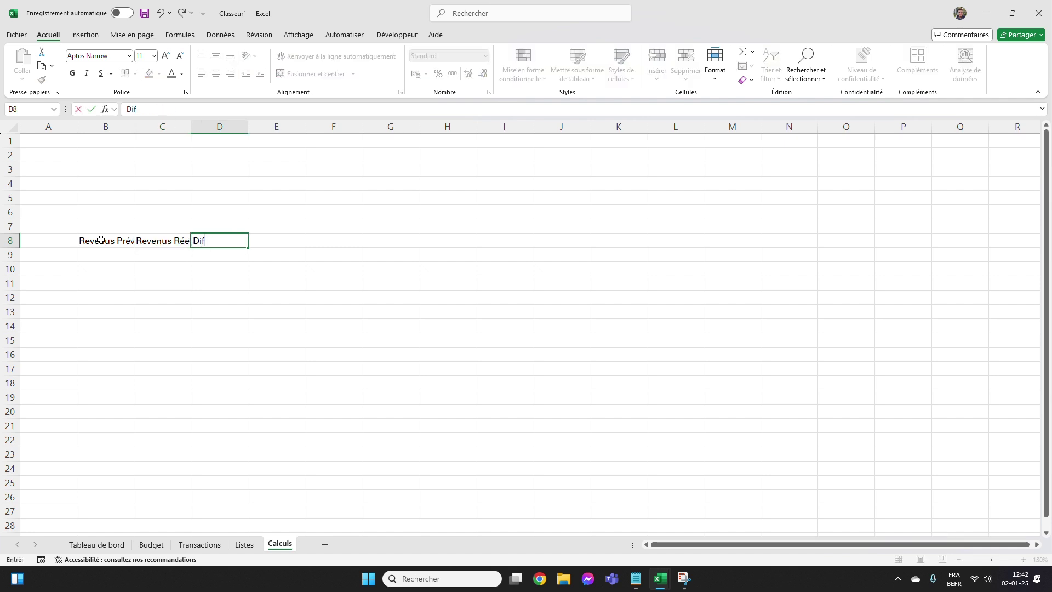
pyautogui.write('férences')
pyautogui.press('BackSpace')
pyautogui.press('Return')
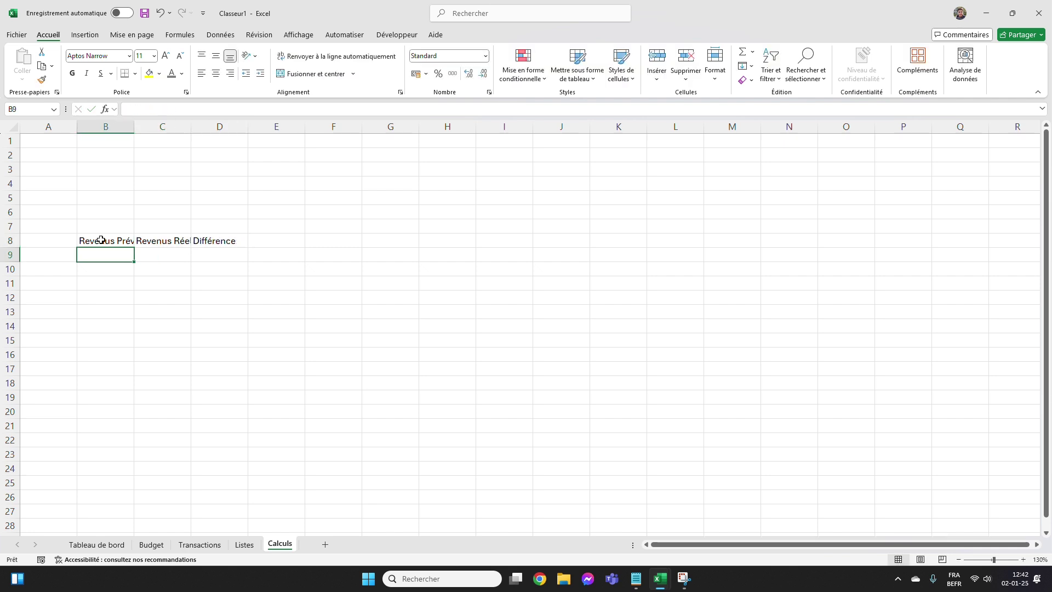
# Convert the headings in B8:D8 into a table with headers.
pyautogui.click(101, 240)
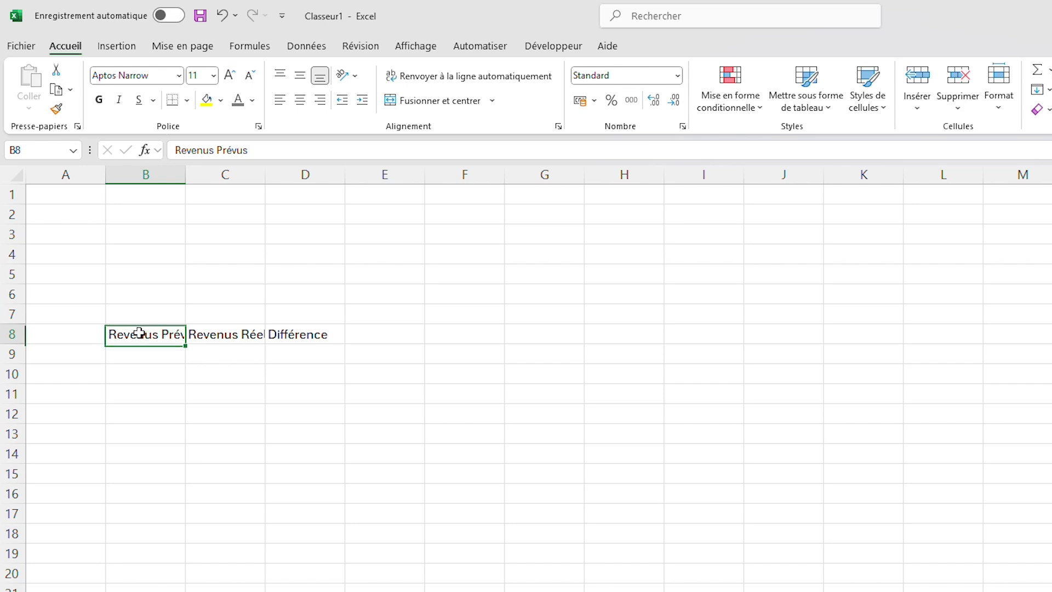
pyautogui.click(117, 45)
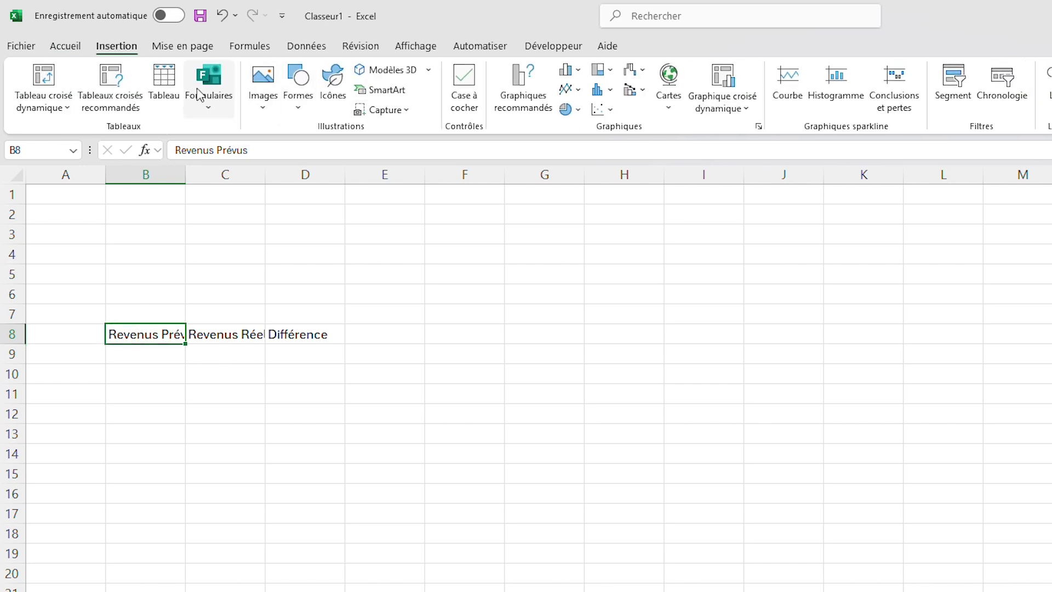
pyautogui.click(163, 81)
pyautogui.click(461, 518)
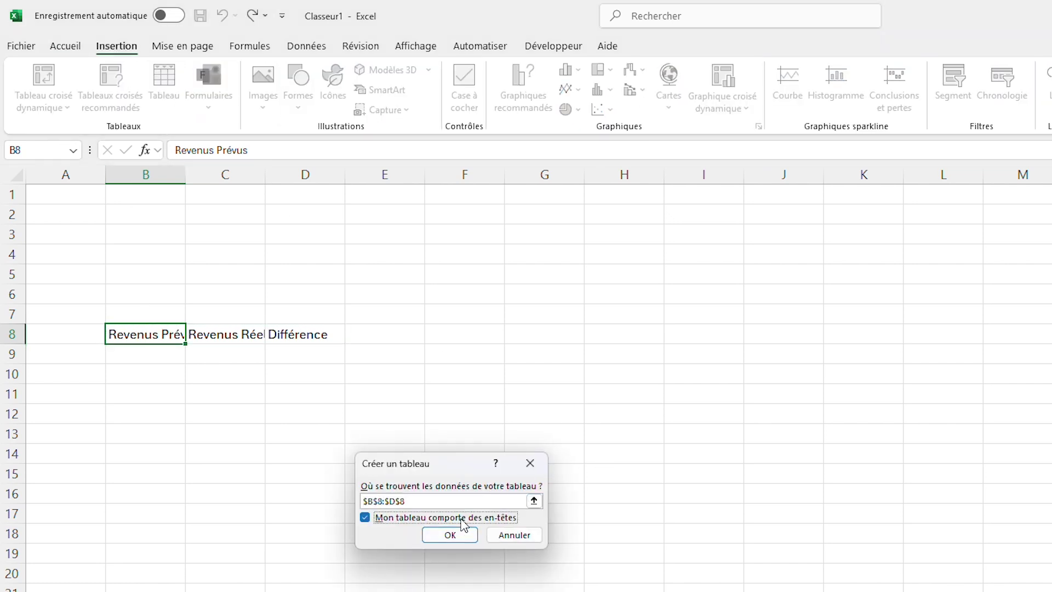
pyautogui.click(450, 535)
# Give the new revenue table the dark blue header style with grey banded rows and hide its filter buttons.
pyautogui.click(1048, 122)
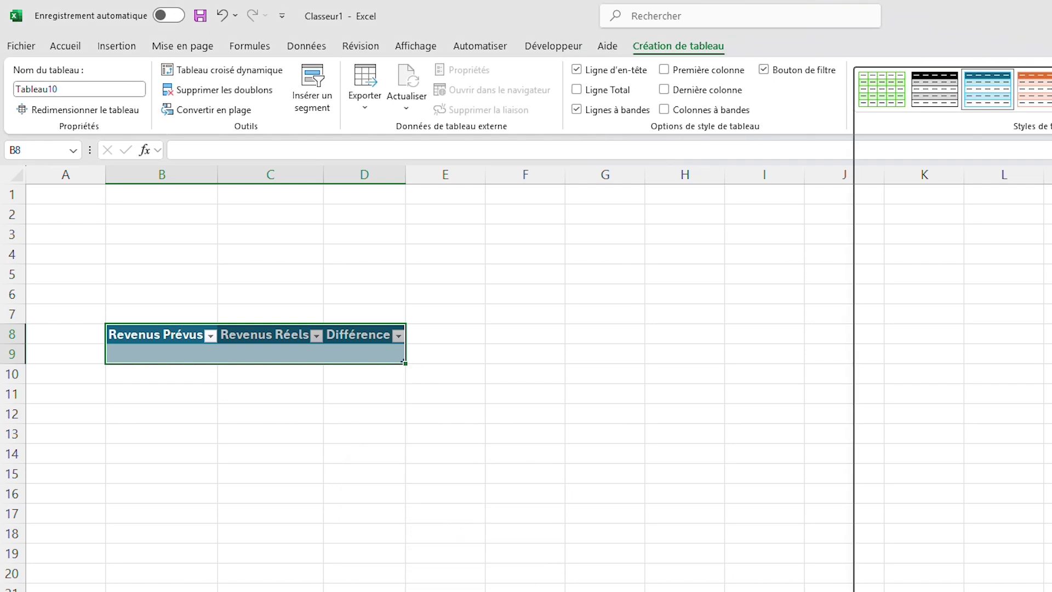
pyautogui.click(932, 384)
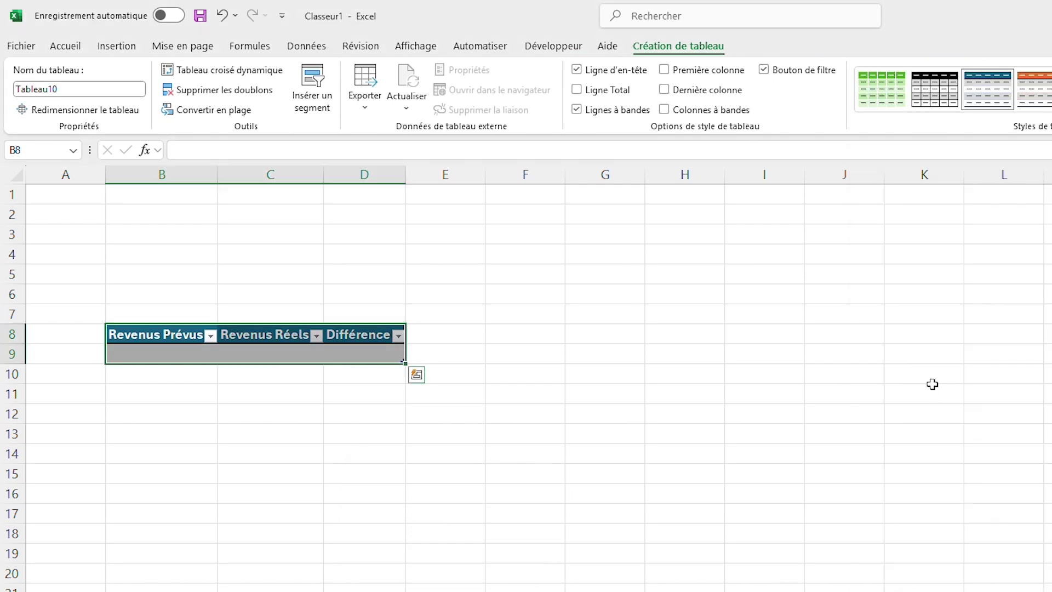
pyautogui.click(828, 70)
# Set the width of columns B to D to 16 on the Calculs sheet.
pyautogui.click(62, 45)
pyautogui.moveTo(175, 174); pyautogui.dragTo(364, 175)
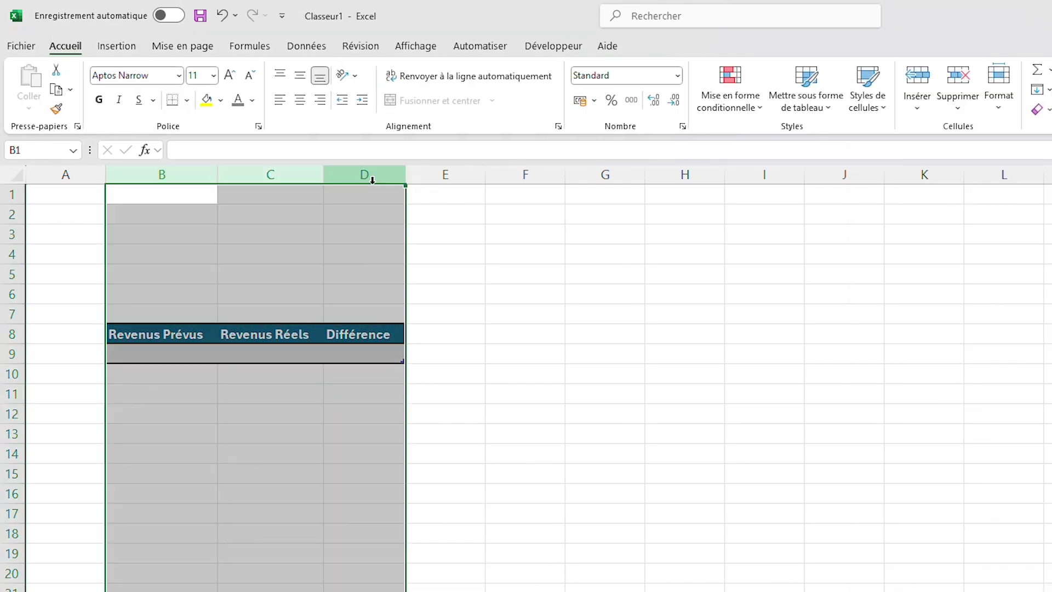
pyautogui.rightClick(367, 176)
pyautogui.click(421, 418)
pyautogui.write('16')
pyautogui.press('Return')
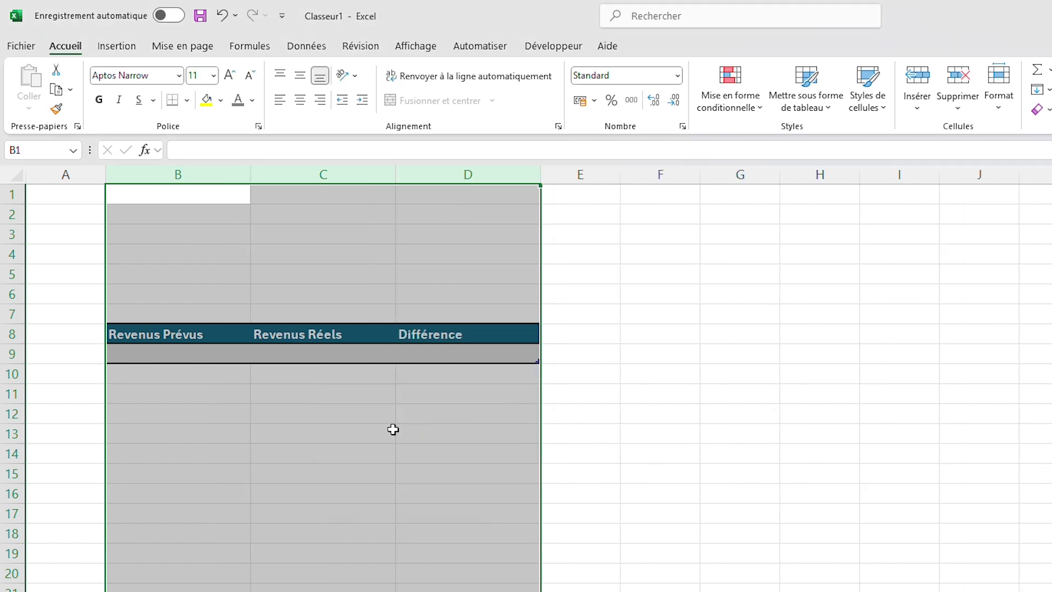
# Centre the three table headings in B8:D8 horizontally.
pyautogui.moveTo(208, 335); pyautogui.dragTo(430, 344)
pyautogui.click(300, 101)
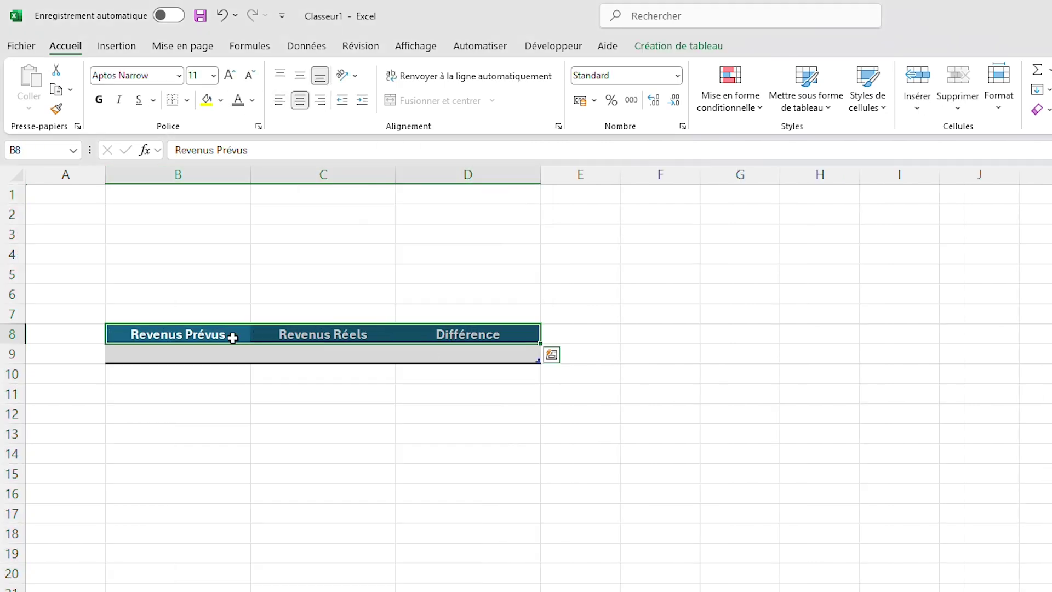
pyautogui.click(206, 407)
# Total the planned revenues in B9 with =SOMME(Tableau5[Montant Prévu]), referencing the Montant Prévu column of the Revenus table on the Budget sheet.
pyautogui.click(183, 352)
pyautogui.write('=')
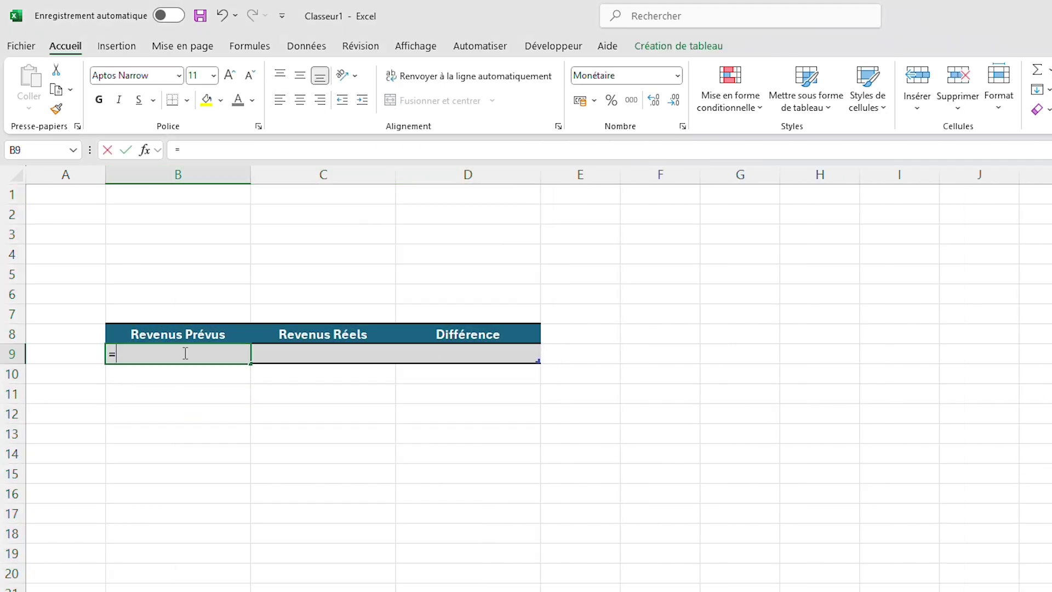
pyautogui.write('SOMME(')
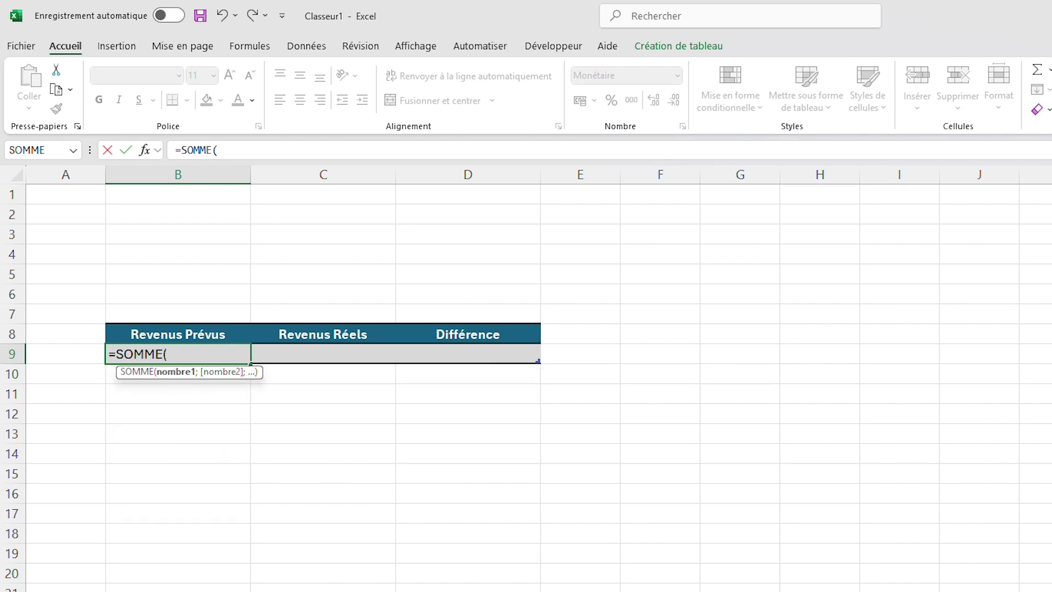
pyautogui.hotkey('ctrl', 'pagedown')
pyautogui.click(220, 271)
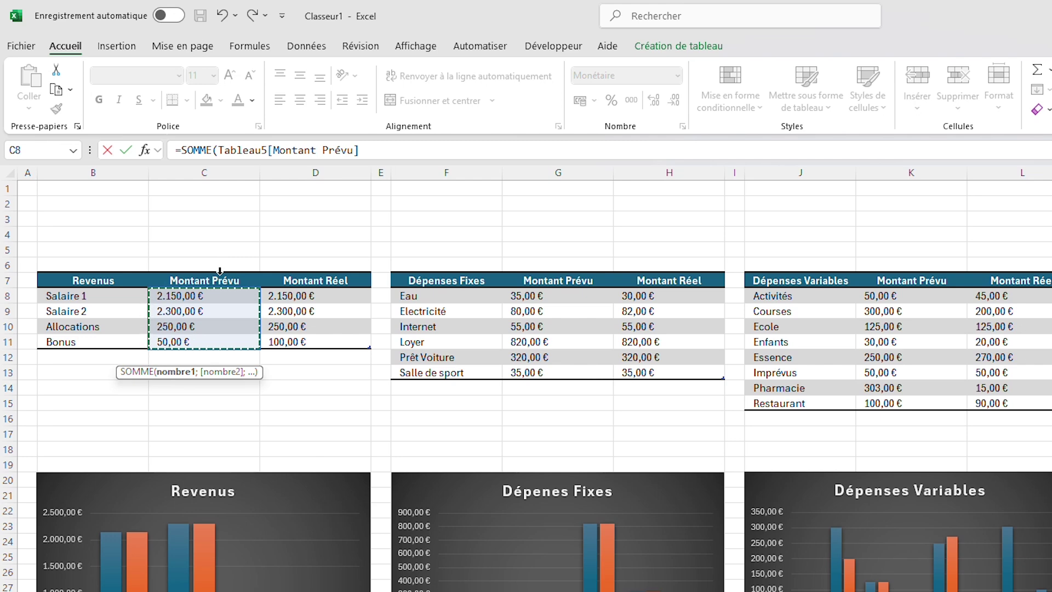
pyautogui.press('Return')
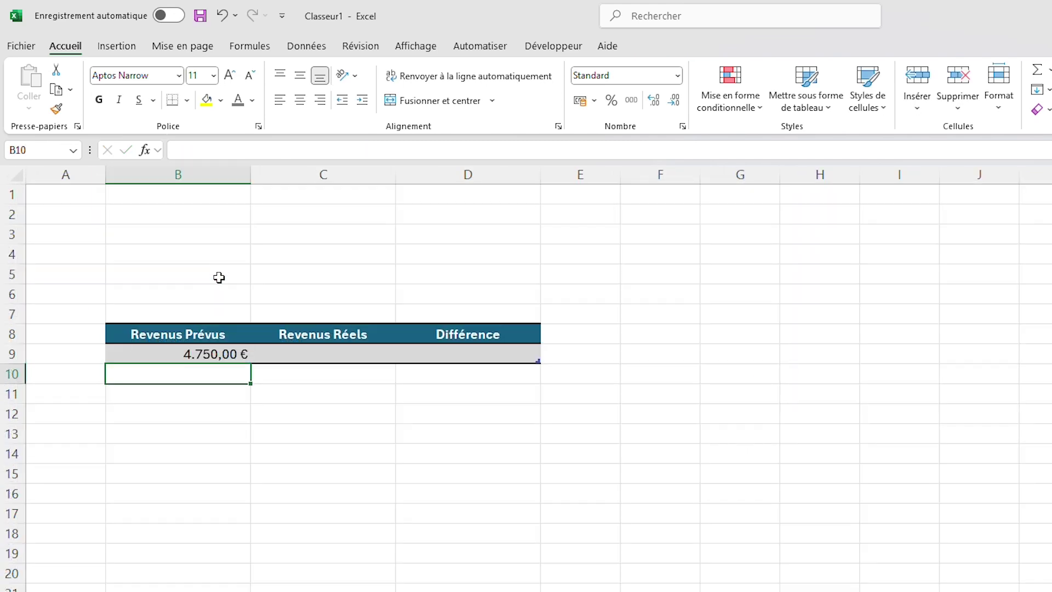
pyautogui.click(211, 357)
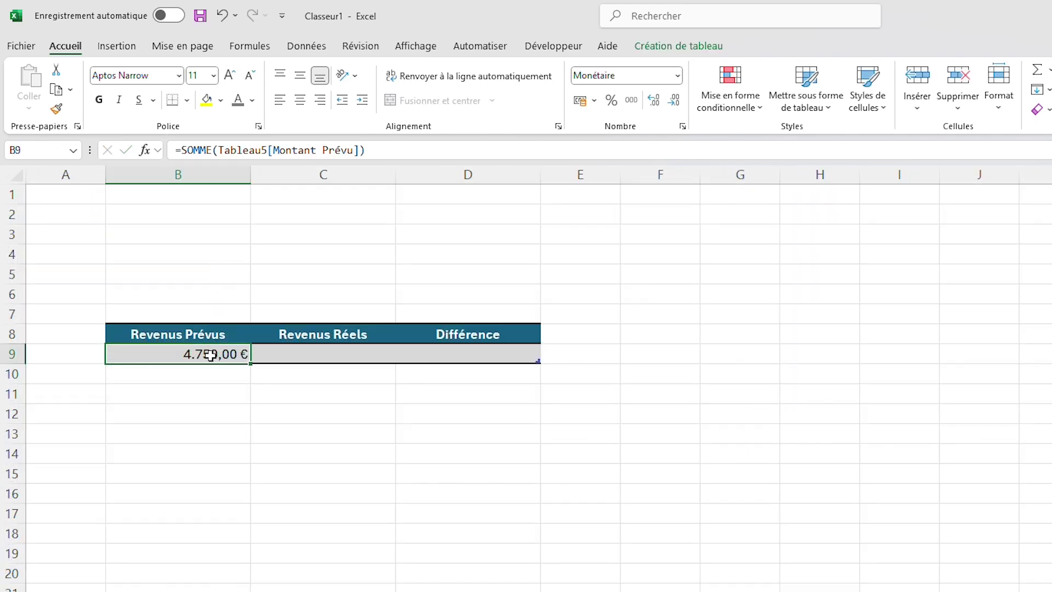
pyautogui.click(309, 353)
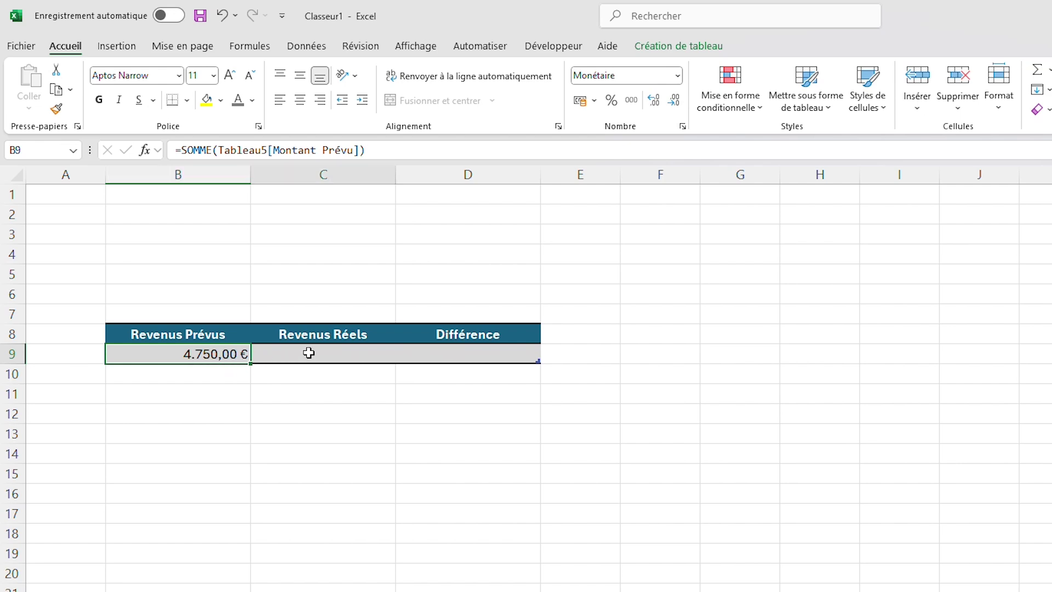
# Total the actual revenues in C9 with =SOMME(Tableau5[Montant Réel]), referencing the Montant Réel column of the Revenus table on the Budget sheet.
pyautogui.write('=SOMME(')
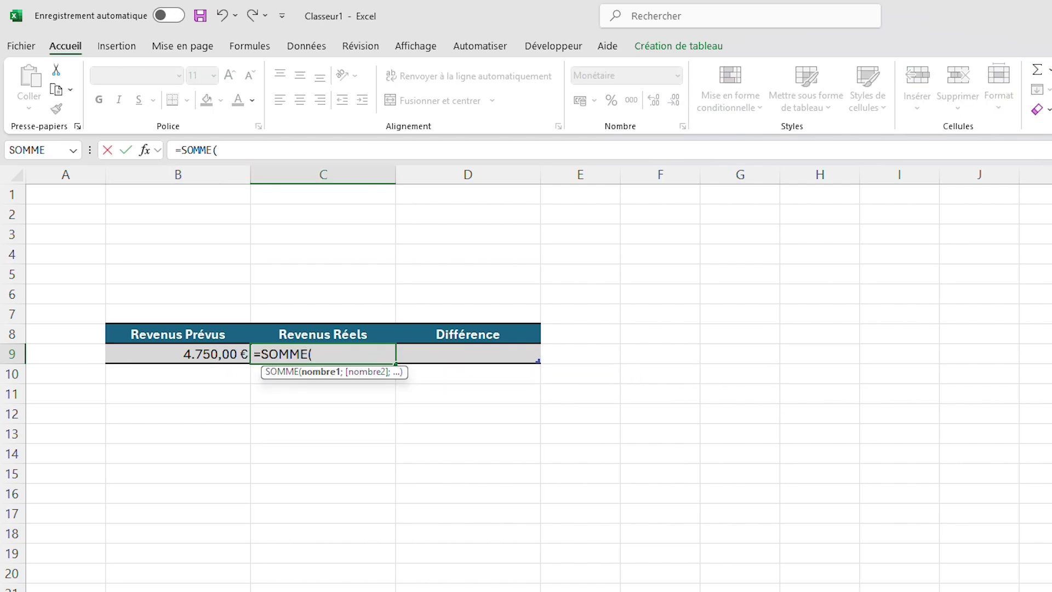
pyautogui.click(109, 591)
pyautogui.click(337, 272)
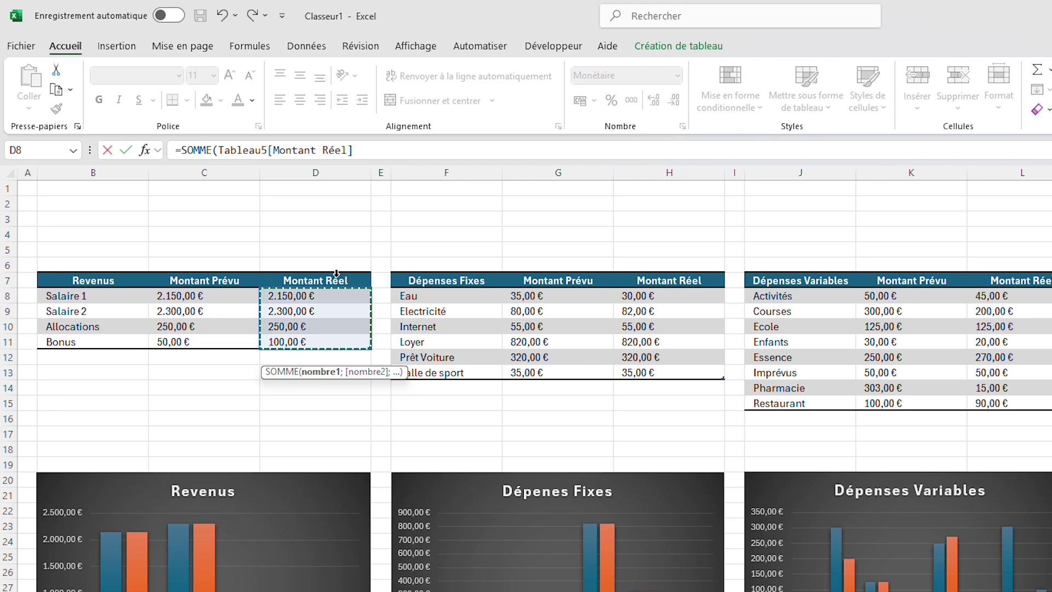
pyautogui.press('Return')
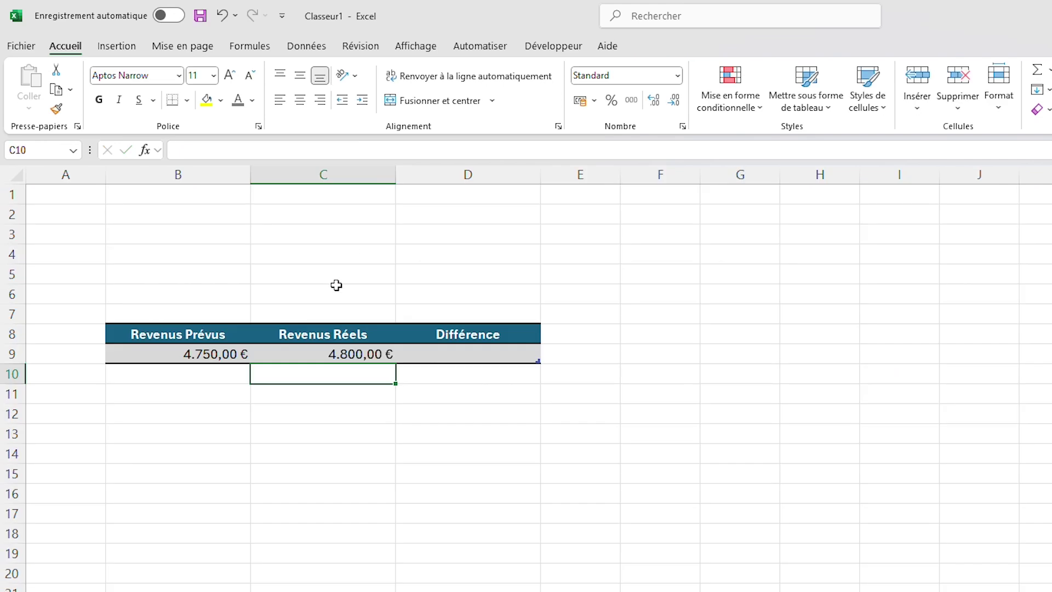
# Compare the planned and actual Bonus amounts in the Revenus table, and check the revenue entries on the transactions sheet.
pyautogui.click(301, 353)
pyautogui.click(110, 591)
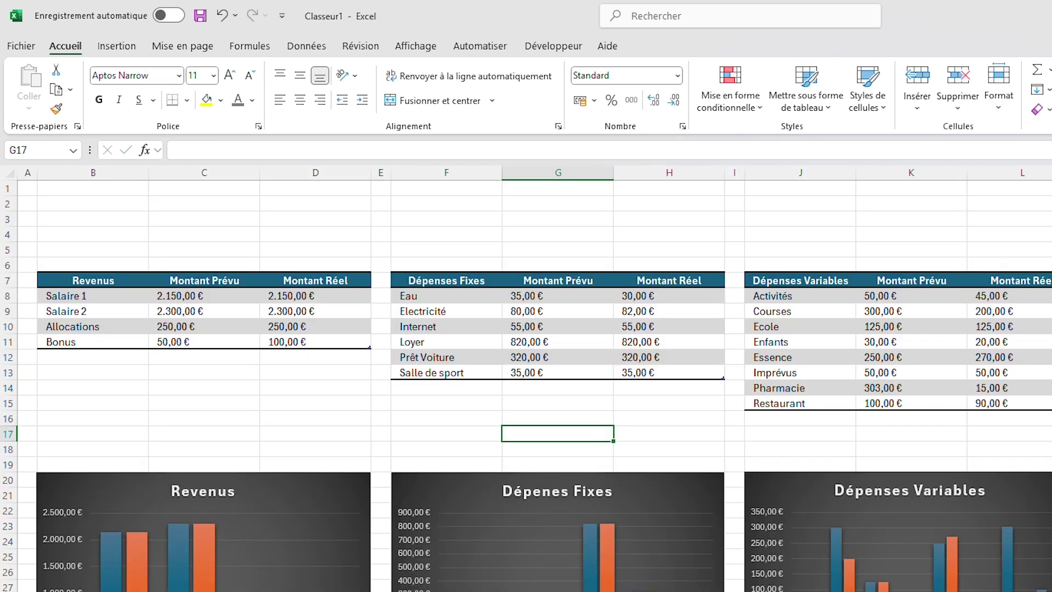
pyautogui.click(285, 343)
pyautogui.click(240, 343)
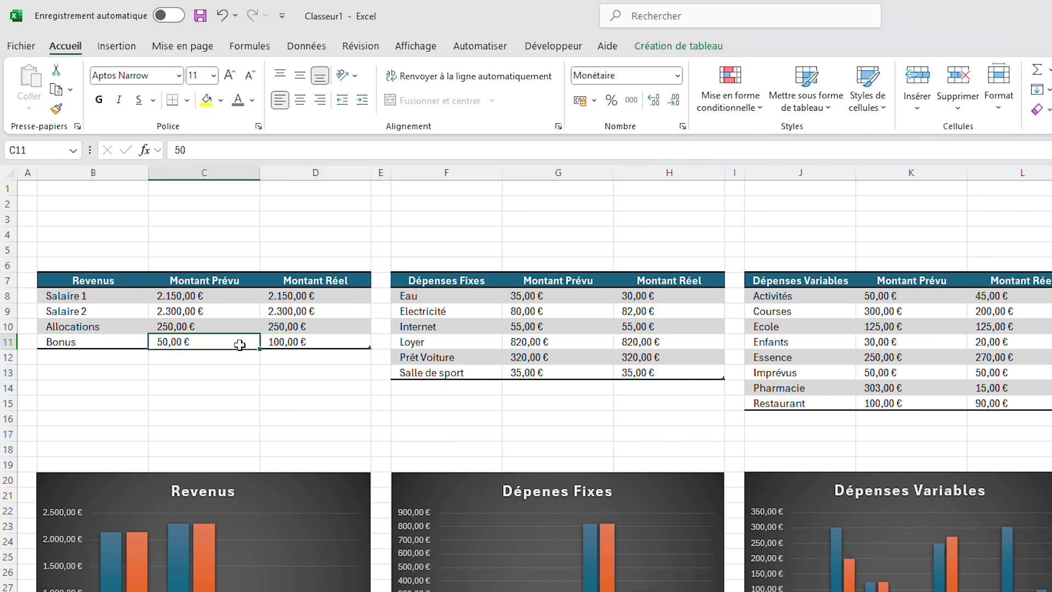
pyautogui.click(272, 388)
pyautogui.click(159, 591)
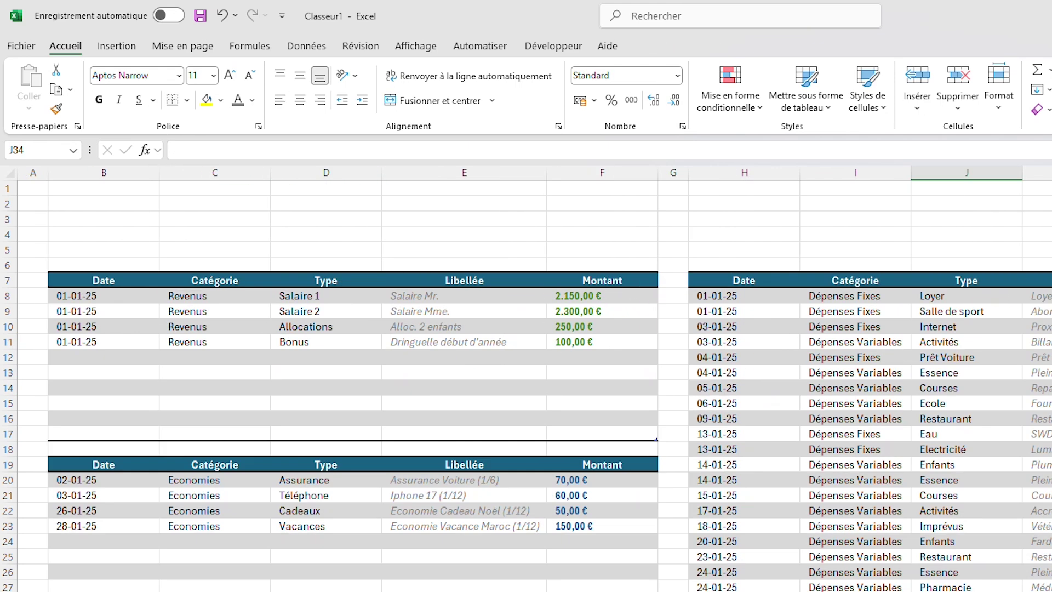
# Calculate the Différence in D9 on the Calculs sheet with =[@[Revenus Réels]]-[@[Revenus Prévus]].
pyautogui.click(60, 591)
pyautogui.doubleClick(450, 354)
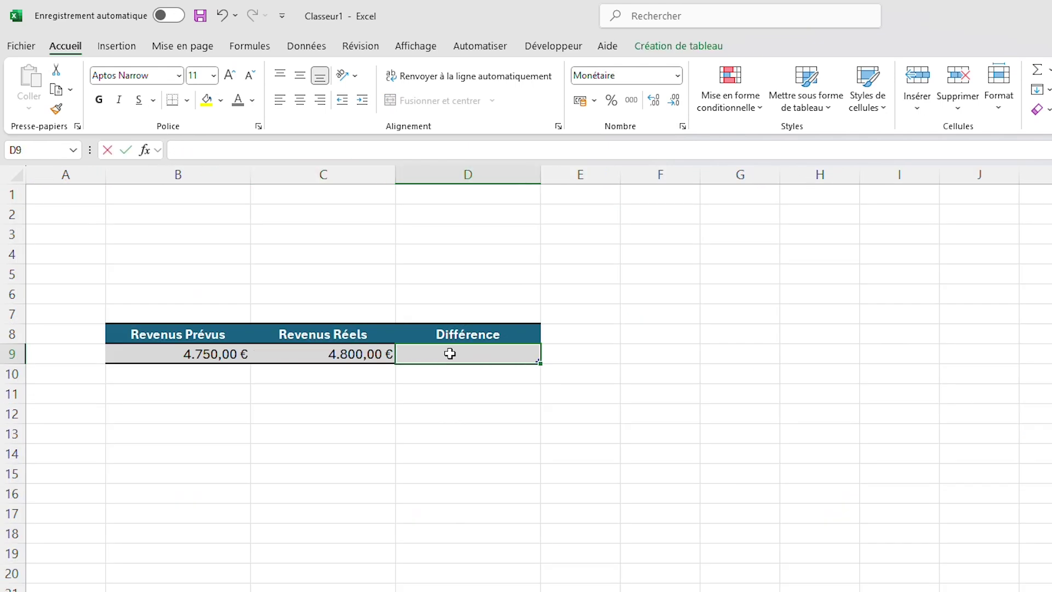
pyautogui.write('=')
pyautogui.click(364, 353)
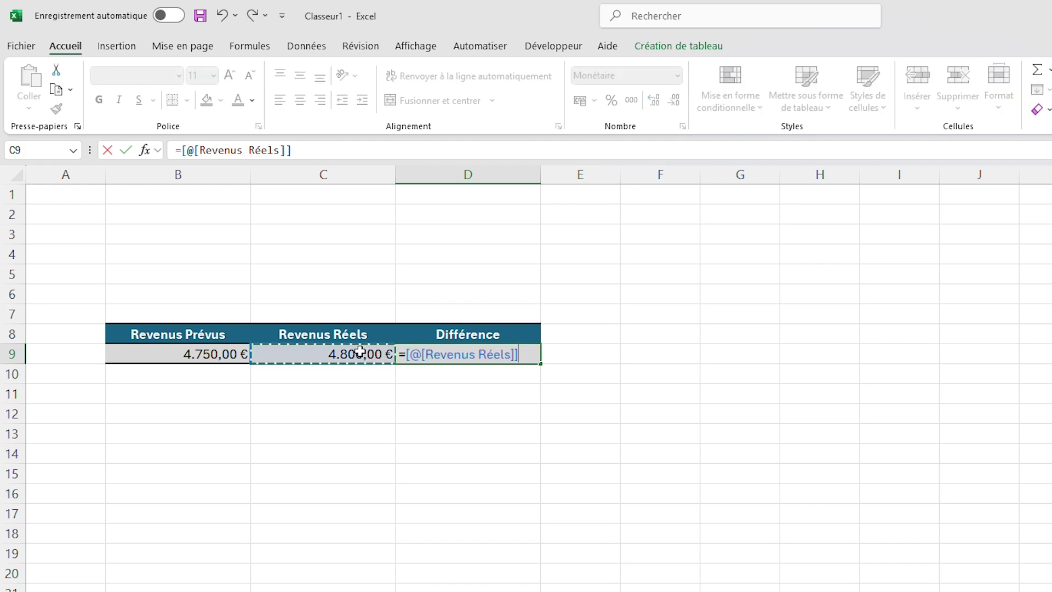
pyautogui.write('-')
pyautogui.click(229, 348)
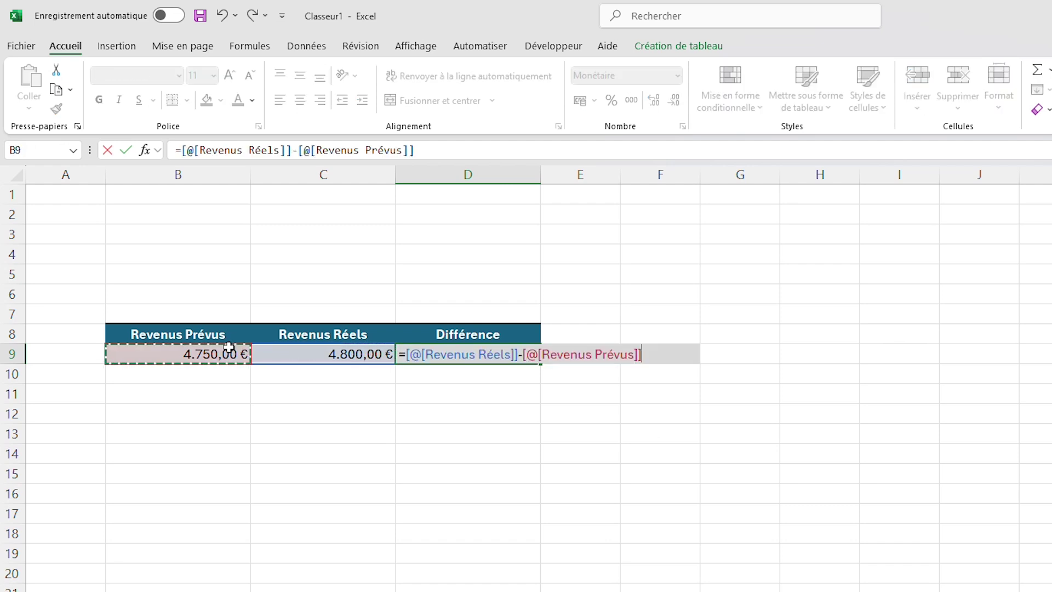
pyautogui.press('Return')
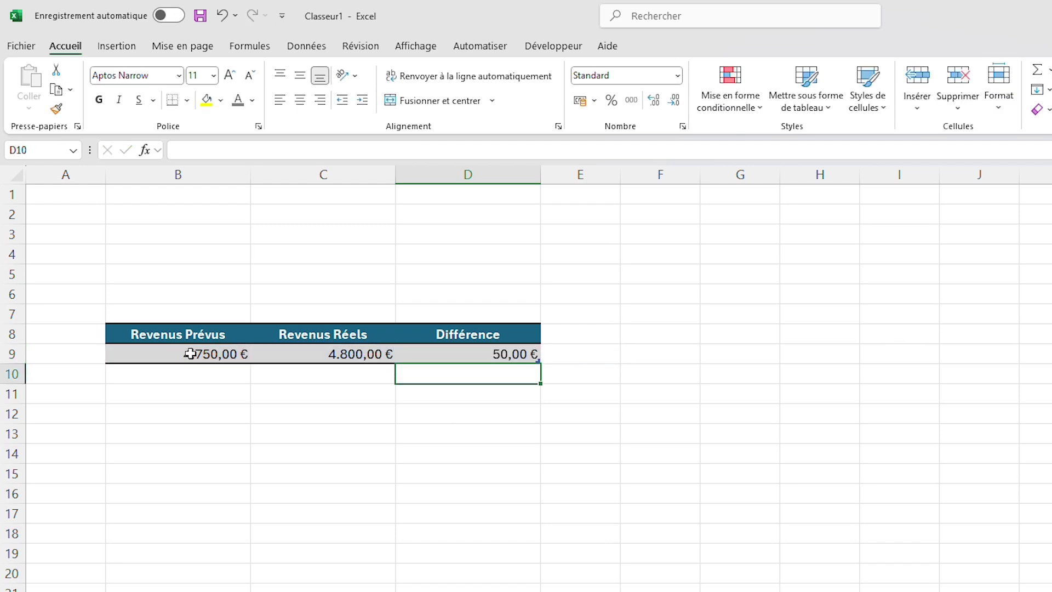
# Create a conditional formatting rule for the Différence cell D9 that applies when the cell value is "supérieure à" 0.
pyautogui.click(444, 320)
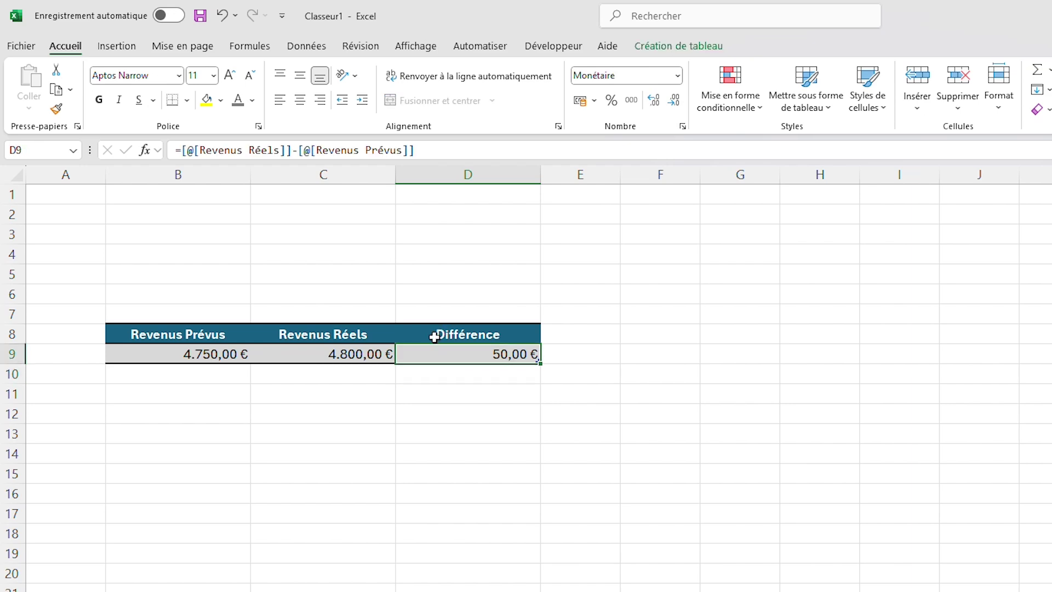
pyautogui.click(744, 83)
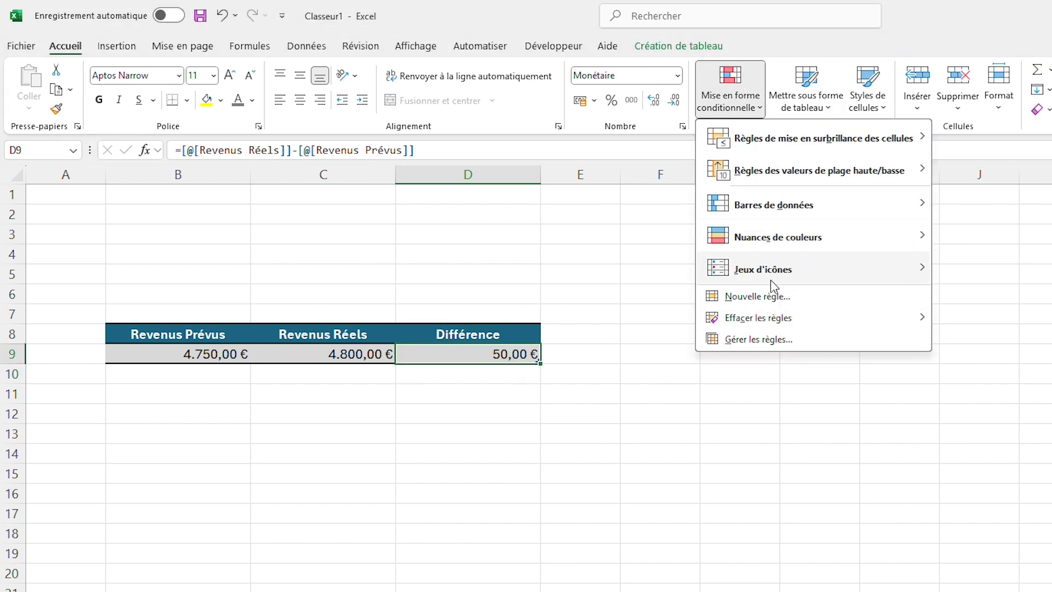
pyautogui.click(780, 301)
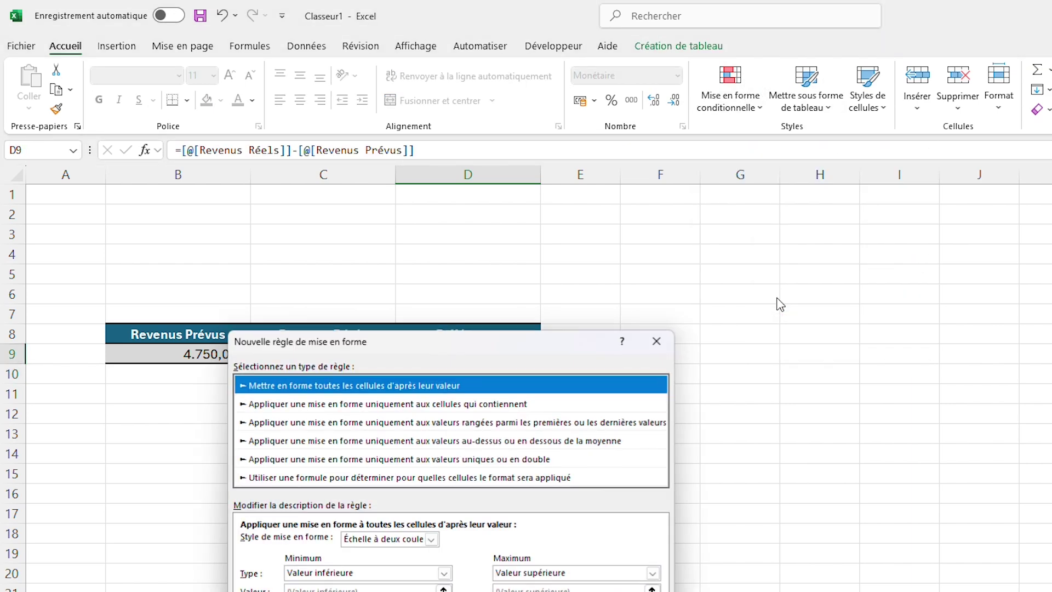
pyautogui.moveTo(463, 350); pyautogui.dragTo(826, 281)
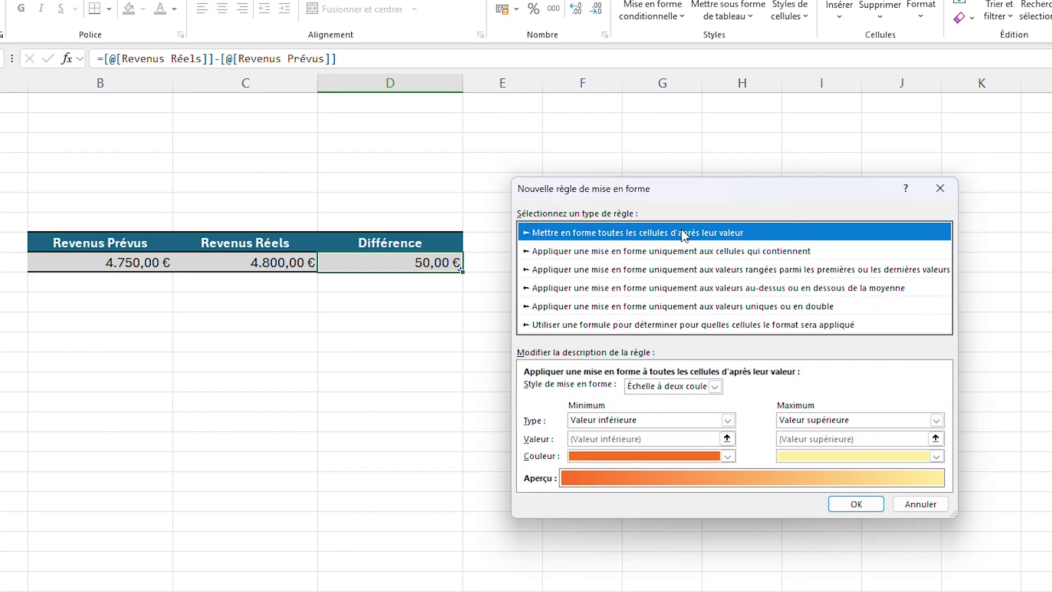
pyautogui.click(582, 251)
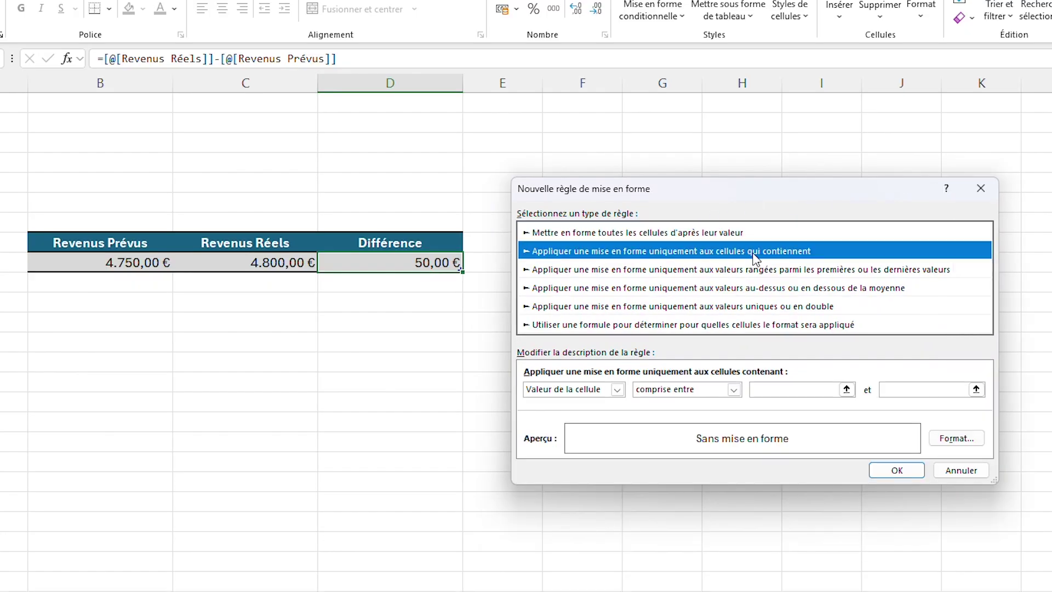
pyautogui.click(734, 390)
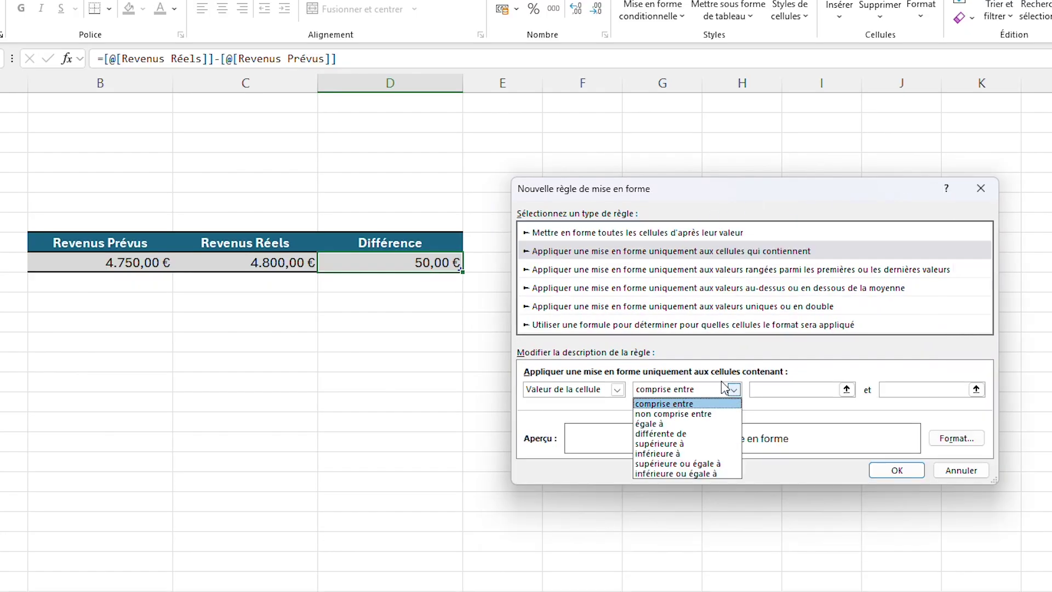
pyautogui.click(678, 444)
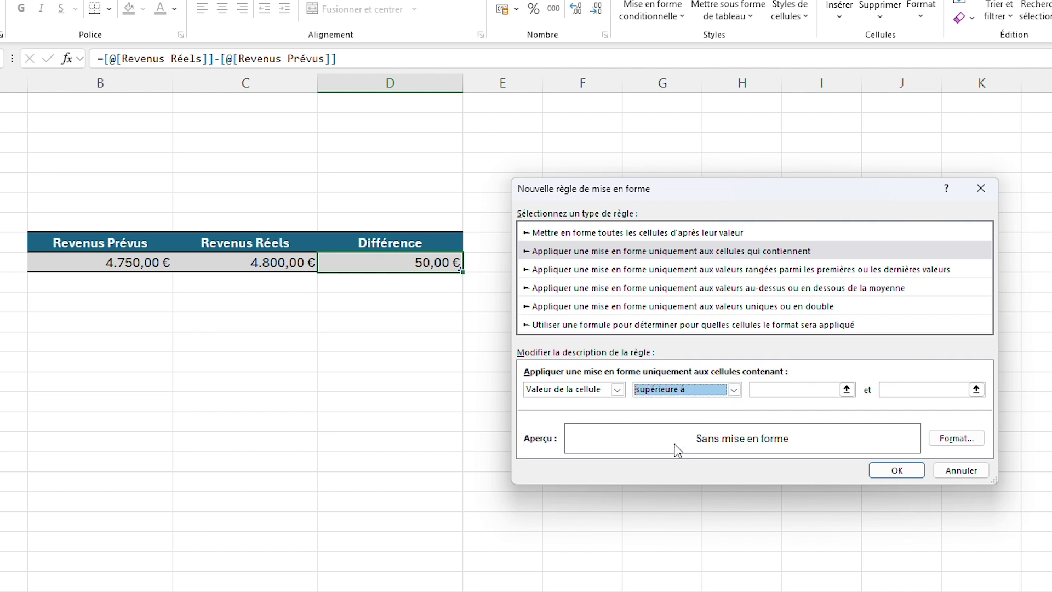
pyautogui.click(793, 390)
pyautogui.write('0')
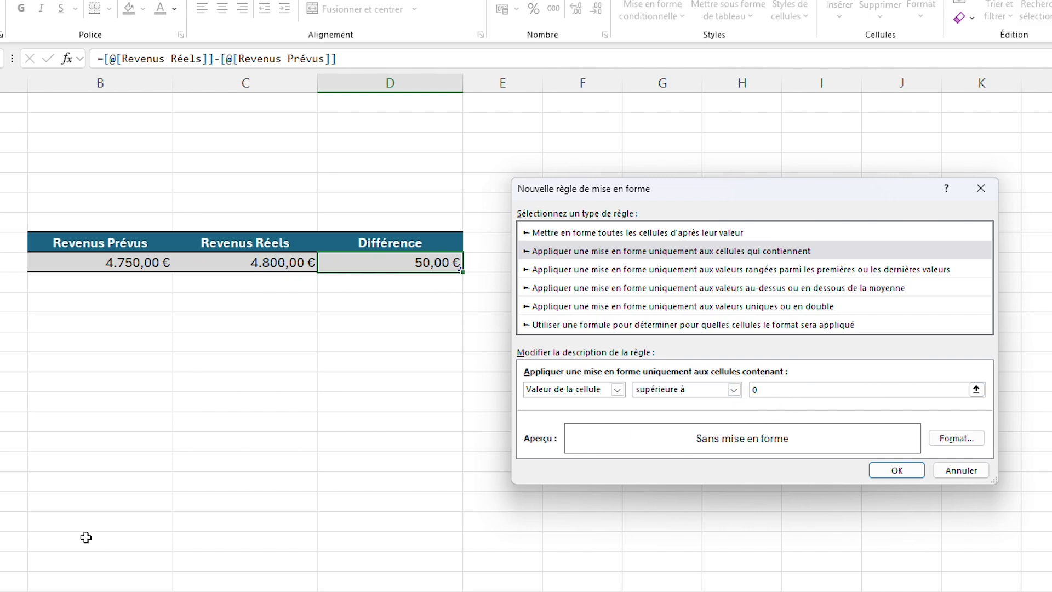
# Give the greater-than-zero rule a bold green font and apply it to D9.
pyautogui.click(953, 438)
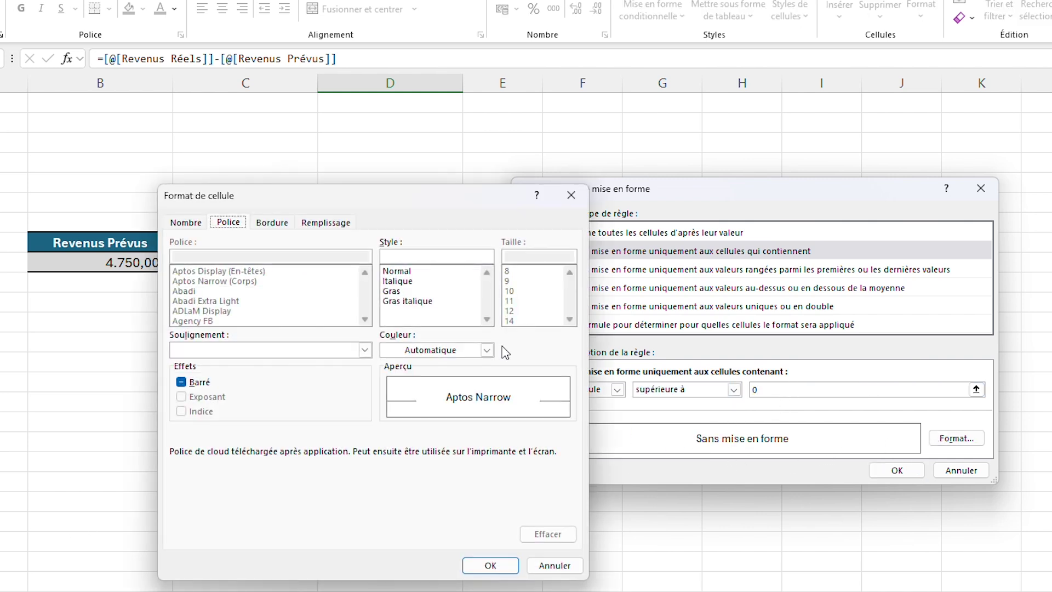
pyautogui.click(393, 291)
pyautogui.click(444, 351)
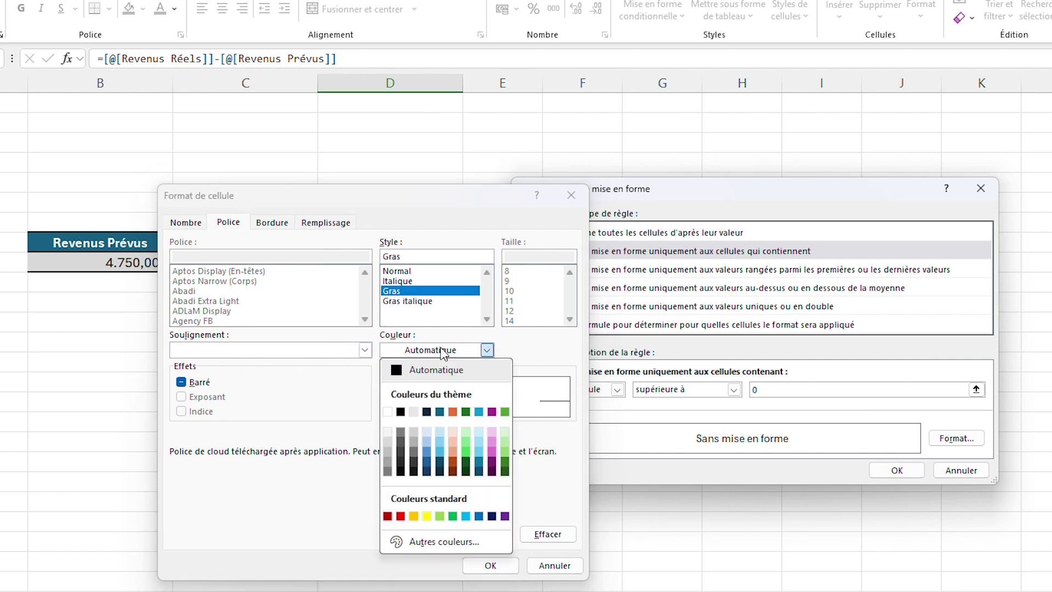
pyautogui.click(505, 412)
pyautogui.click(490, 565)
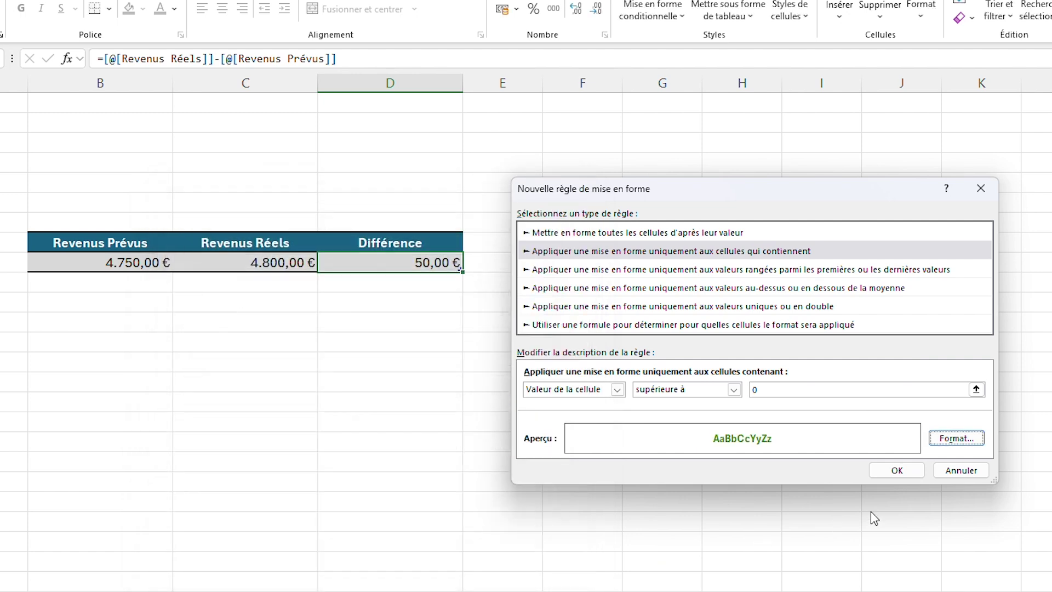
pyautogui.click(914, 475)
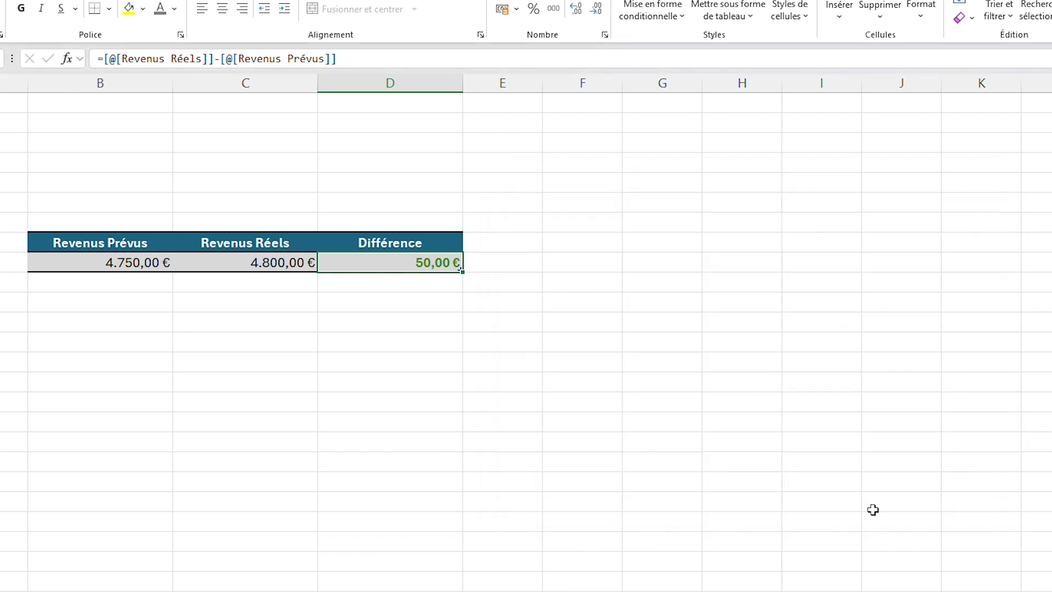
# Add a second conditional formatting rule to D9 for cell values "égale à" 0.
pyautogui.click(663, 15)
pyautogui.click(493, 253)
pyautogui.click(420, 233)
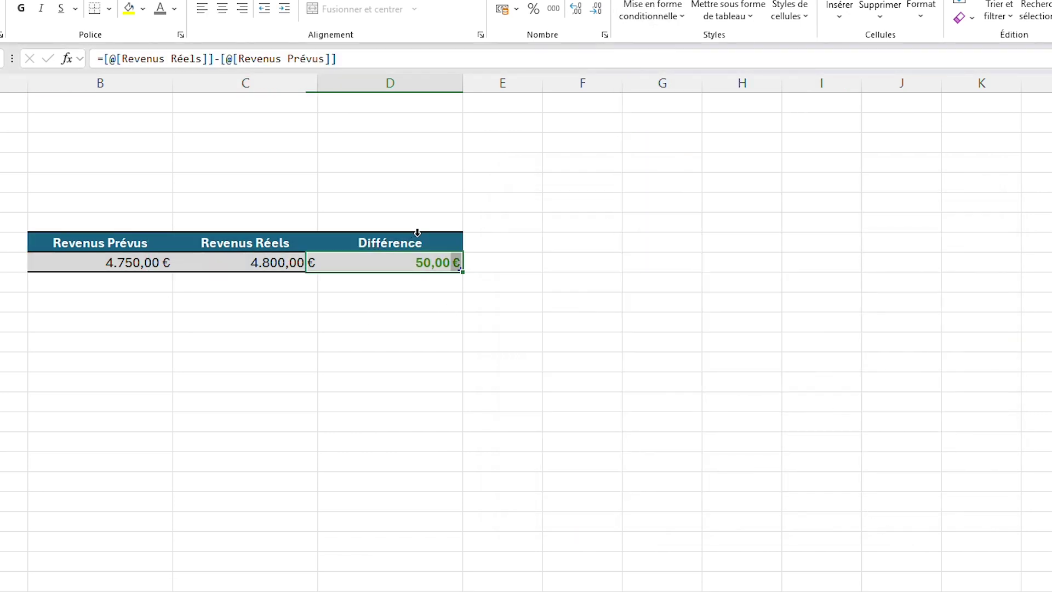
pyautogui.click(652, 11)
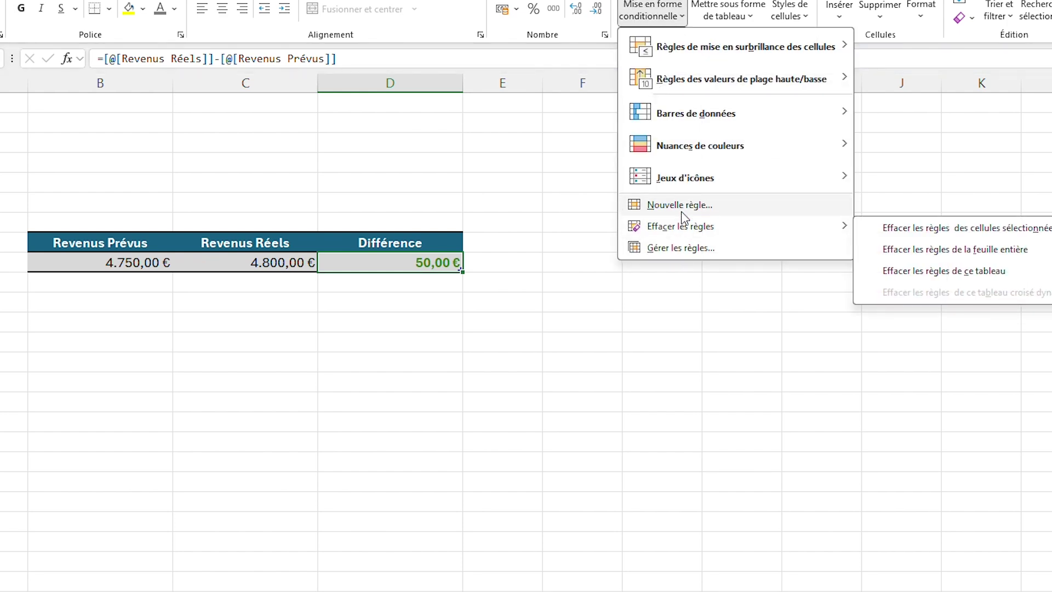
pyautogui.click(682, 206)
pyautogui.click(634, 236)
pyautogui.click(703, 373)
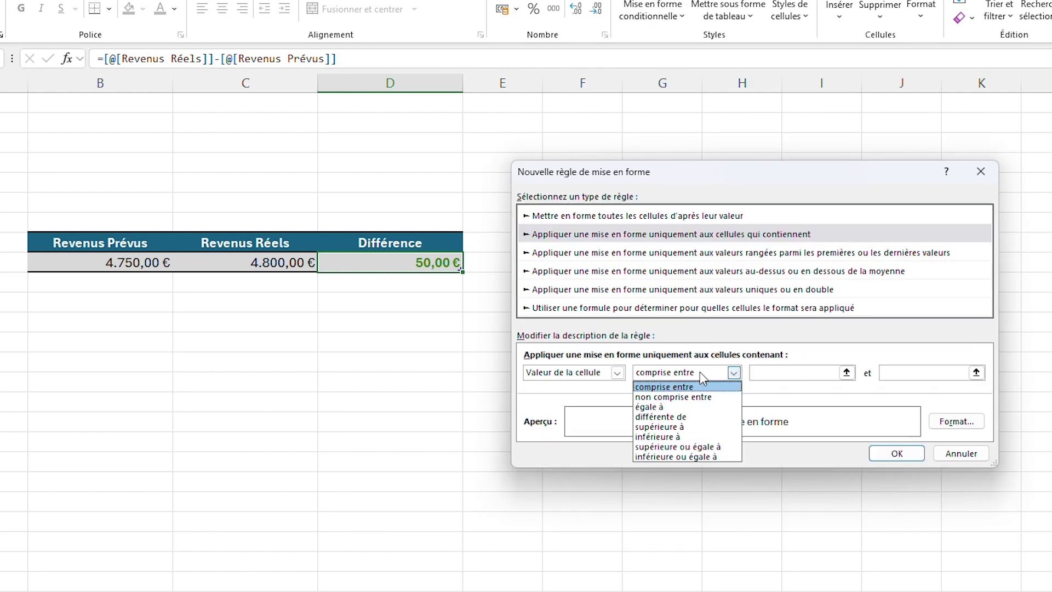
pyautogui.click(683, 407)
pyautogui.click(776, 374)
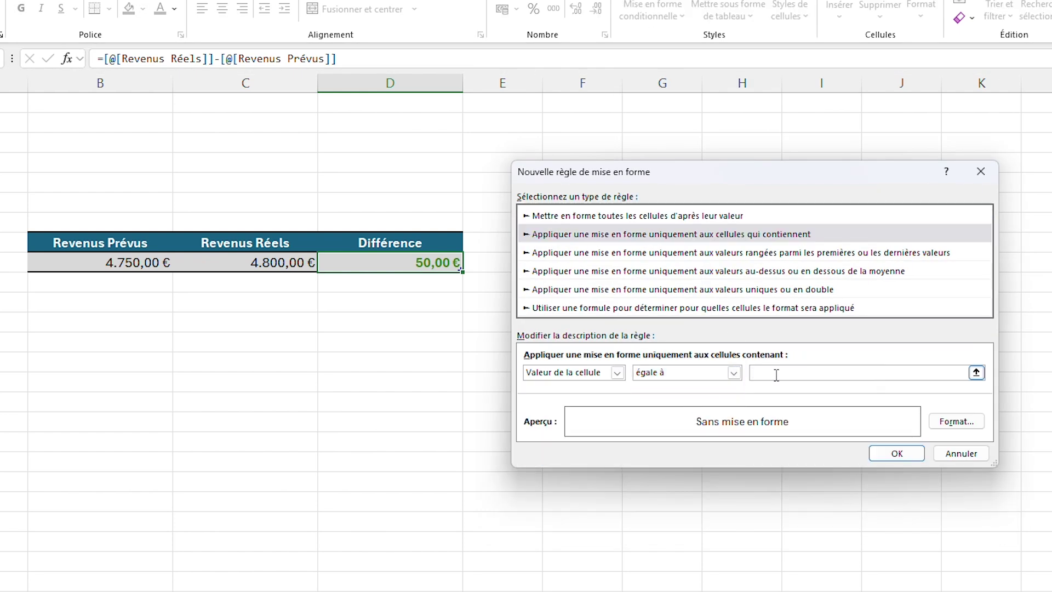
pyautogui.write('0')
# Give the equal-to-zero rule a bold orange font and apply it to D9.
pyautogui.click(957, 421)
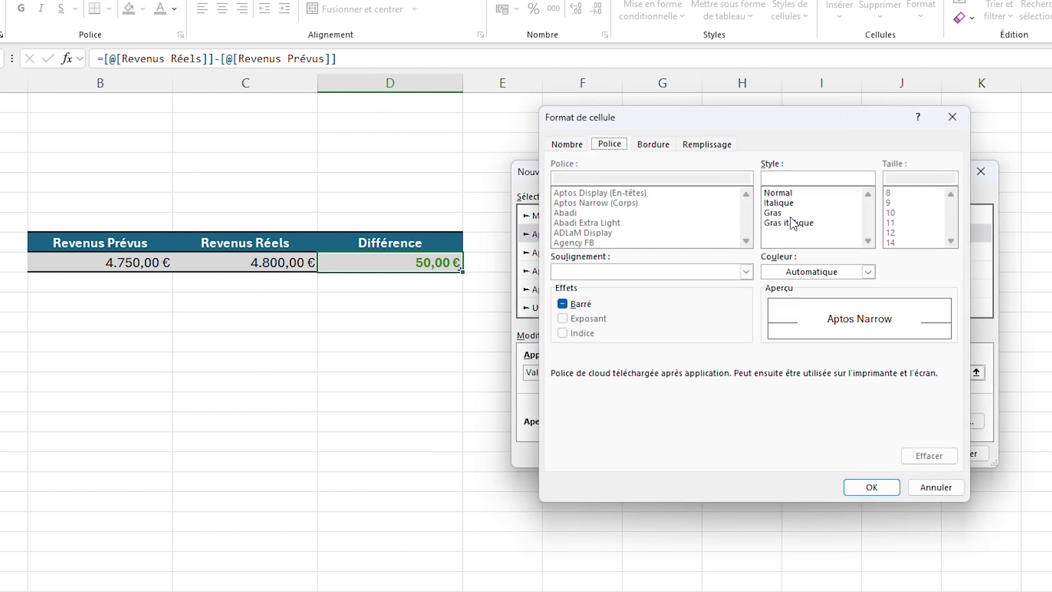
pyautogui.click(788, 215)
pyautogui.click(829, 270)
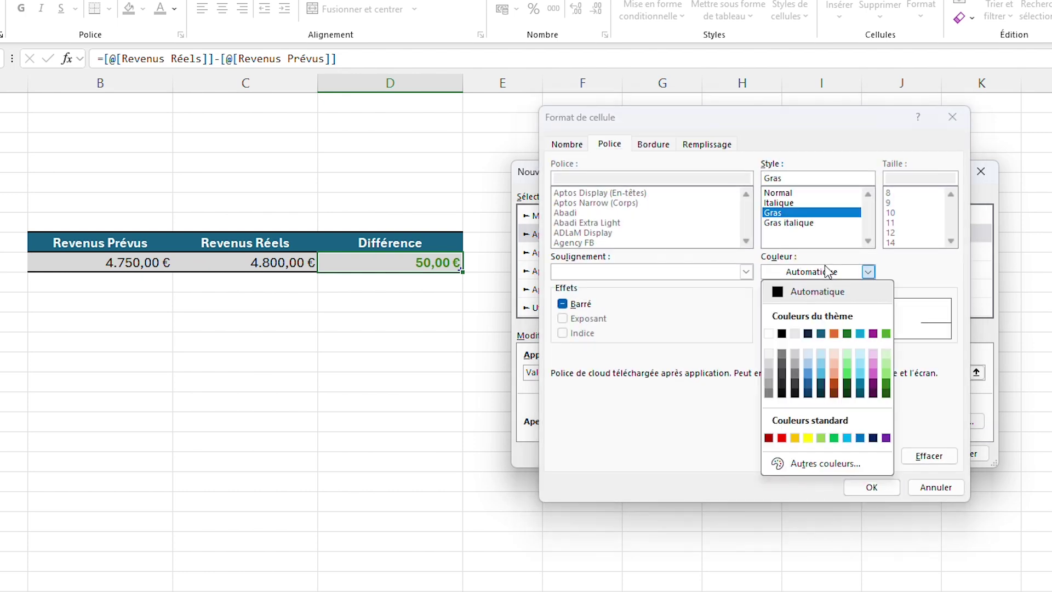
pyautogui.click(834, 339)
pyautogui.click(872, 488)
pyautogui.click(883, 454)
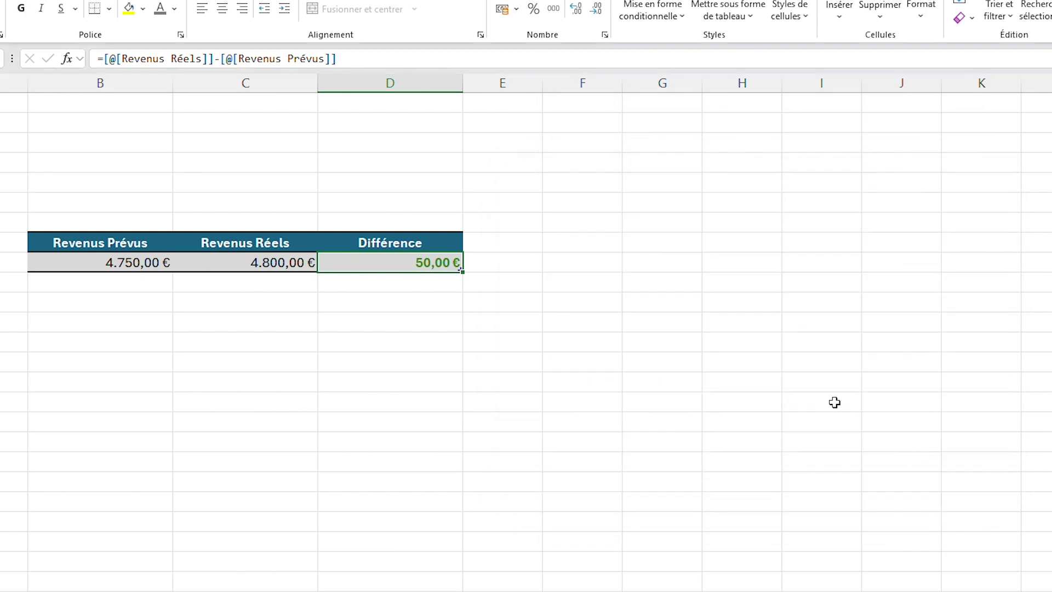
# Test the equal-to-zero rule by entering 4800 as the planned revenue in B9, and undo the entry.
pyautogui.click(96, 254)
pyautogui.write('4800')
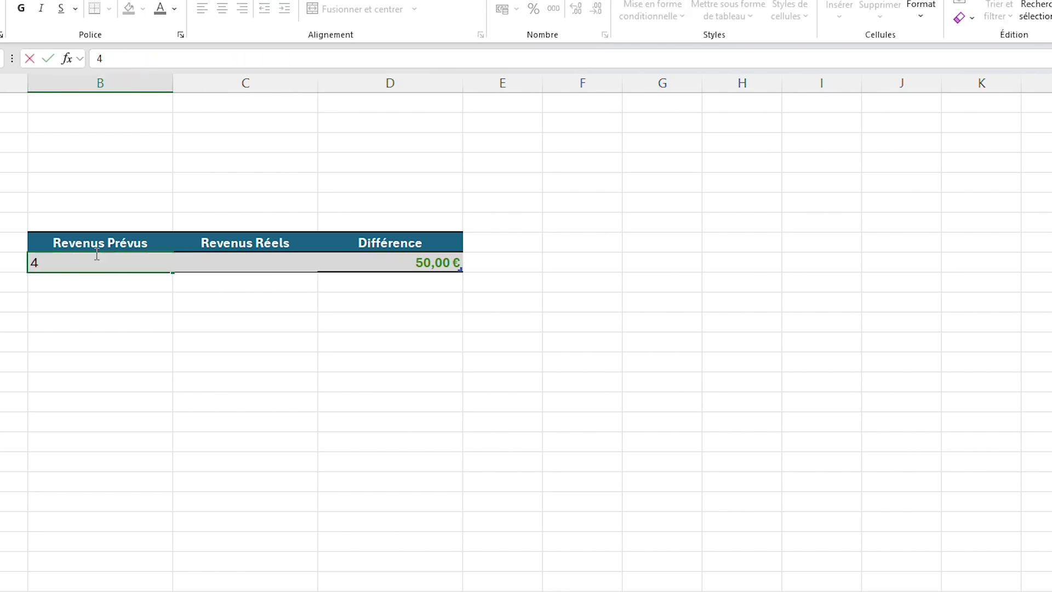
pyautogui.press('Return')
pyautogui.hotkey('ctrl', 'z')
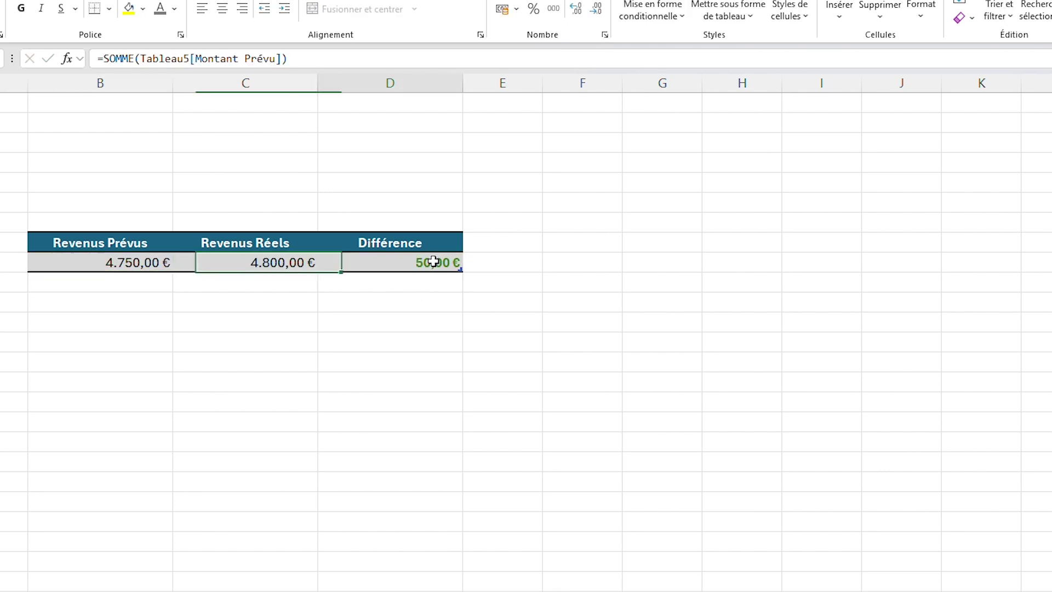
# Add a third conditional formatting rule to D9 for cell values "inférieure à" 0.
pyautogui.click(412, 263)
pyautogui.click(416, 227)
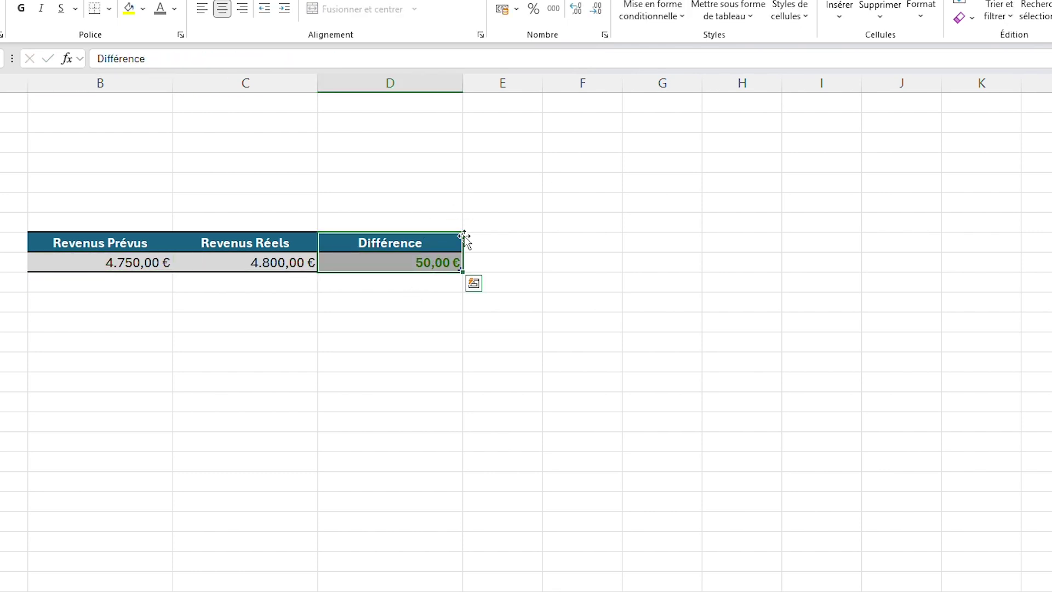
pyautogui.click(532, 245)
pyautogui.click(448, 233)
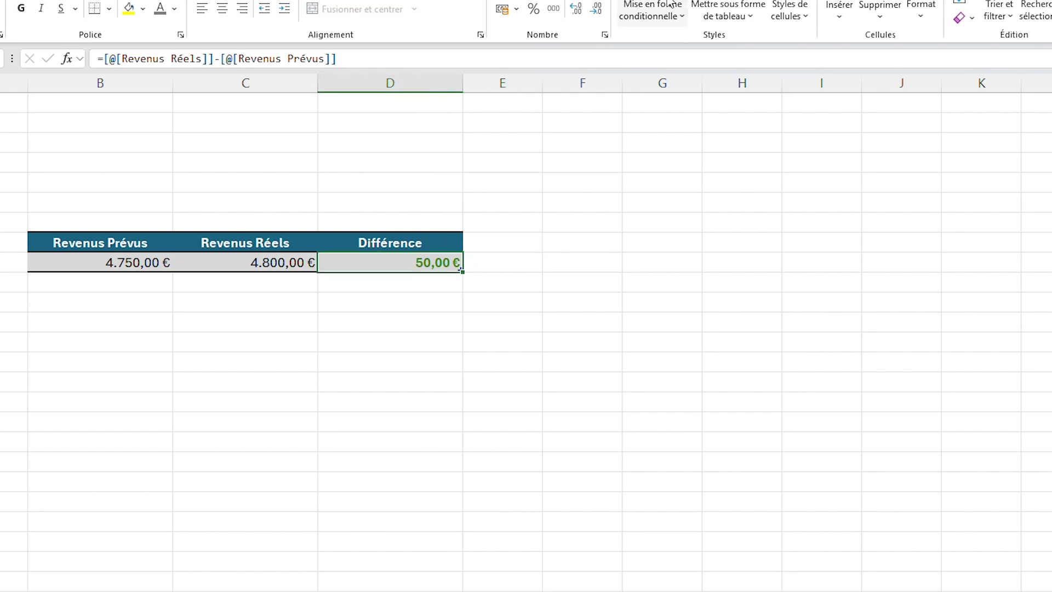
pyautogui.click(680, 16)
pyautogui.click(684, 208)
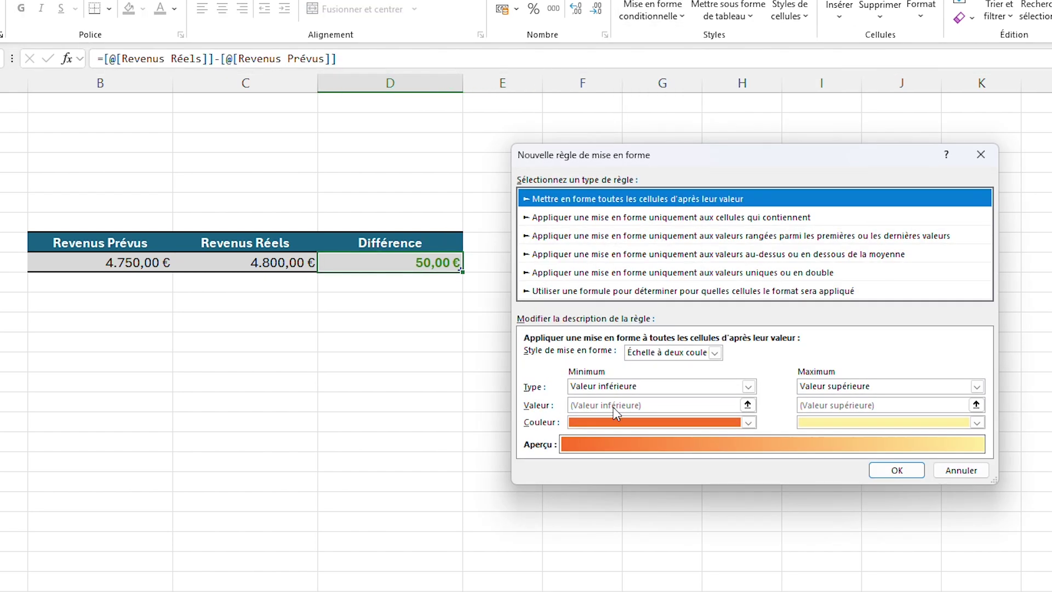
pyautogui.click(639, 217)
pyautogui.click(686, 357)
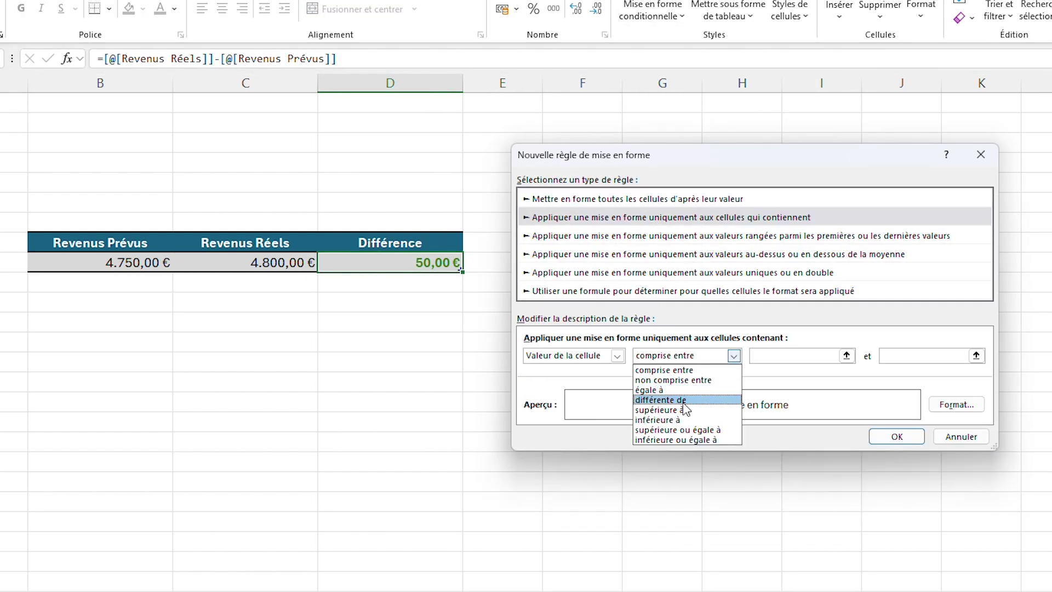
pyautogui.click(707, 420)
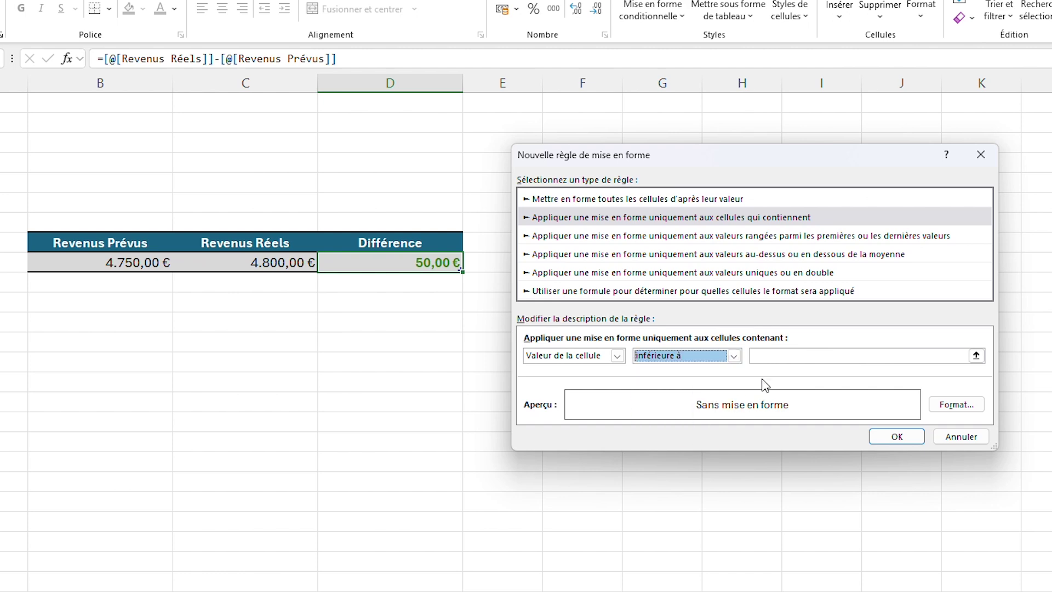
pyautogui.click(794, 357)
pyautogui.write('0')
# Give the less-than-zero rule a bold red font and apply it to D9.
pyautogui.click(943, 404)
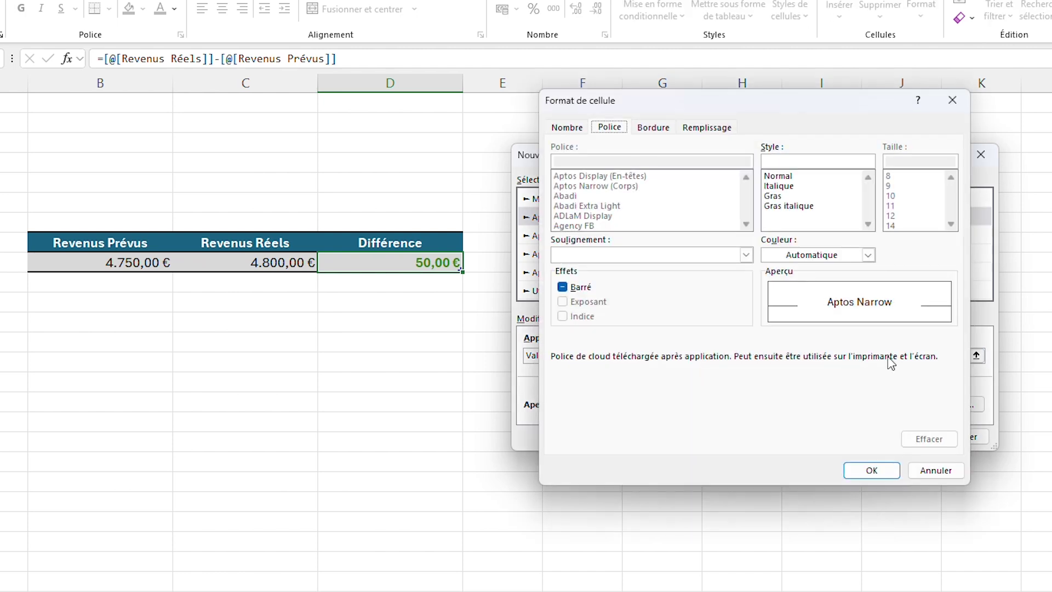
pyautogui.click(792, 197)
pyautogui.click(868, 255)
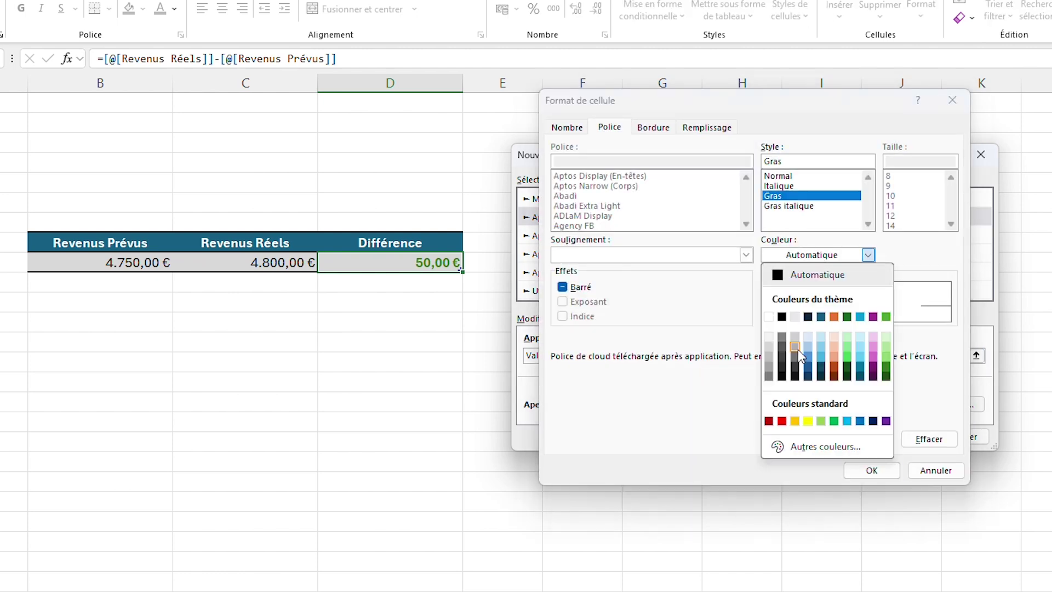
pyautogui.click(782, 421)
pyautogui.click(871, 467)
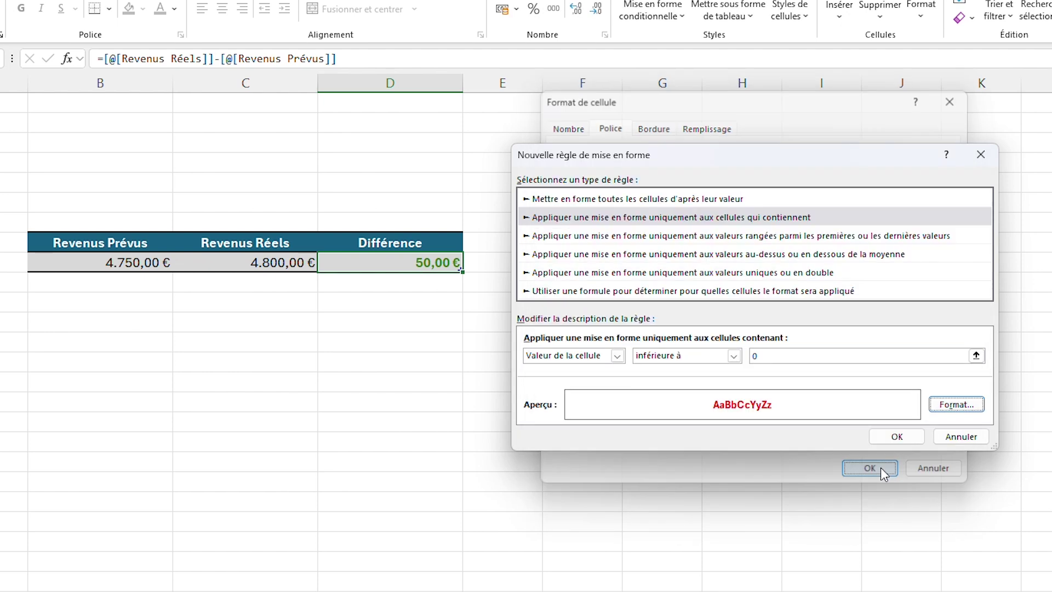
pyautogui.click(888, 436)
pyautogui.click(582, 422)
# Test the less-than-zero rule by entering 5000 as the planned revenue in B9, and undo the entry.
pyautogui.click(107, 262)
pyautogui.doubleClick(107, 262)
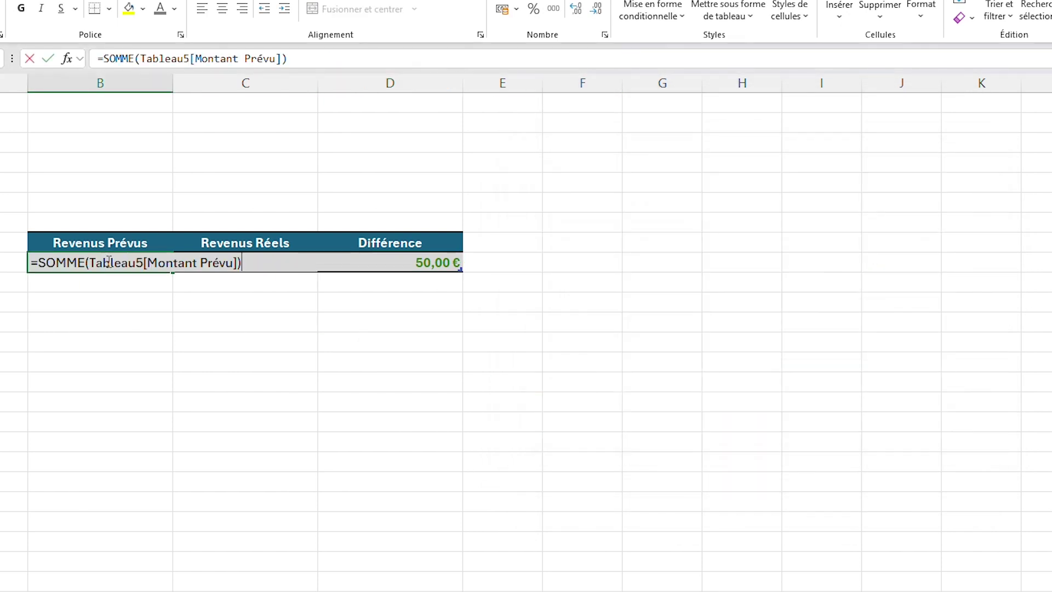
pyautogui.press('Escape')
pyautogui.write('5000')
pyautogui.press('Return')
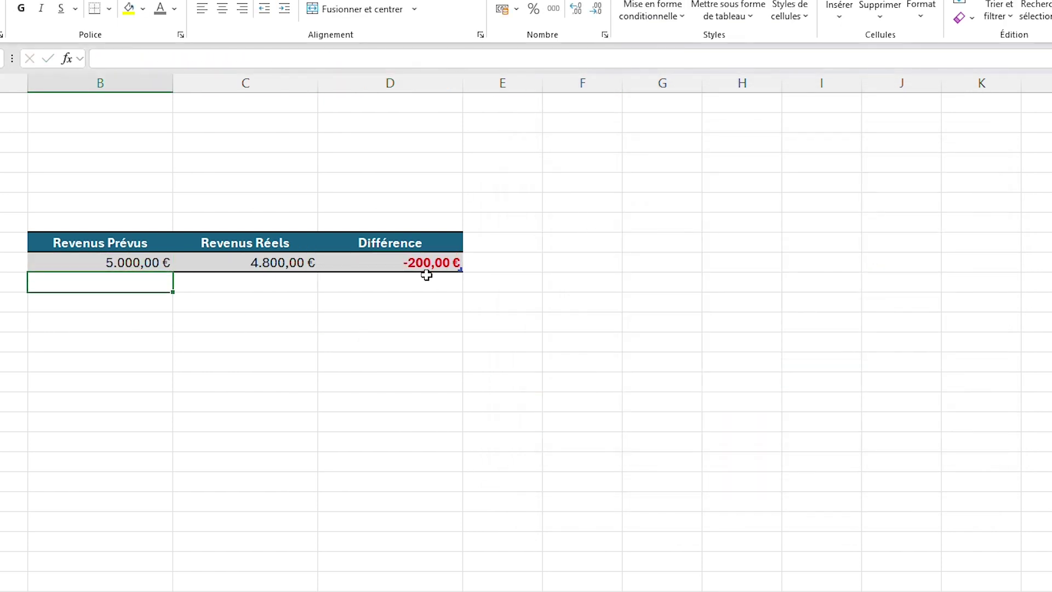
pyautogui.click(606, 232)
pyautogui.hotkey('ctrl', 'z')
pyautogui.click(738, 290)
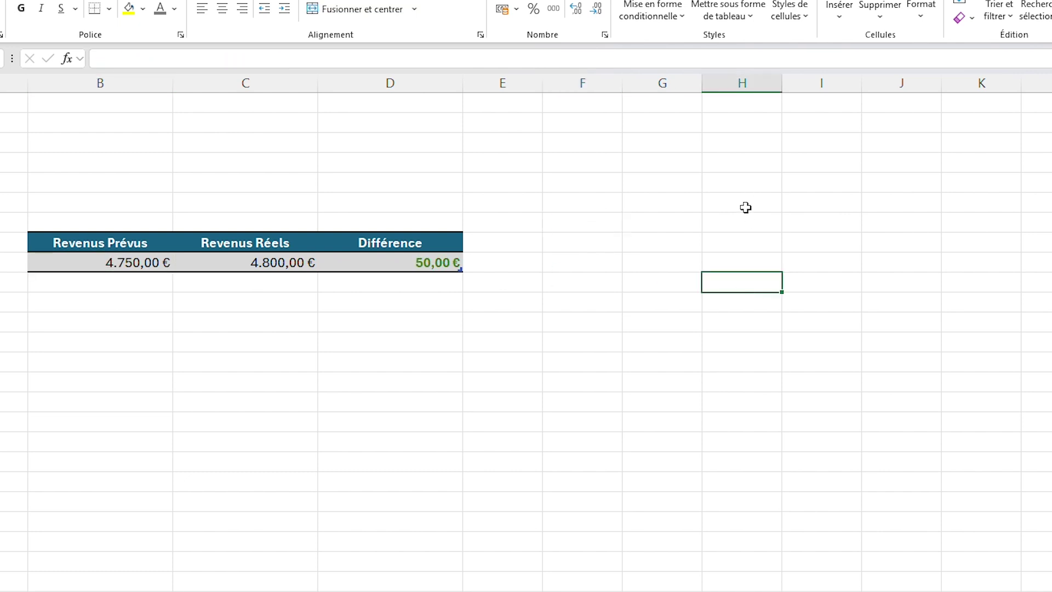
# Copy the whole revenue table, headers included, and paste the duplicate below it starting at B13.
pyautogui.press('Up')
pyautogui.press('Up')
pyautogui.press('Up')
pyautogui.press('Up')
pyautogui.moveTo(126, 263); pyautogui.dragTo(405, 263)
pyautogui.click(111, 228)
pyautogui.moveTo(109, 238); pyautogui.dragTo(378, 264)
pyautogui.hotkey('ctrl', 'c')
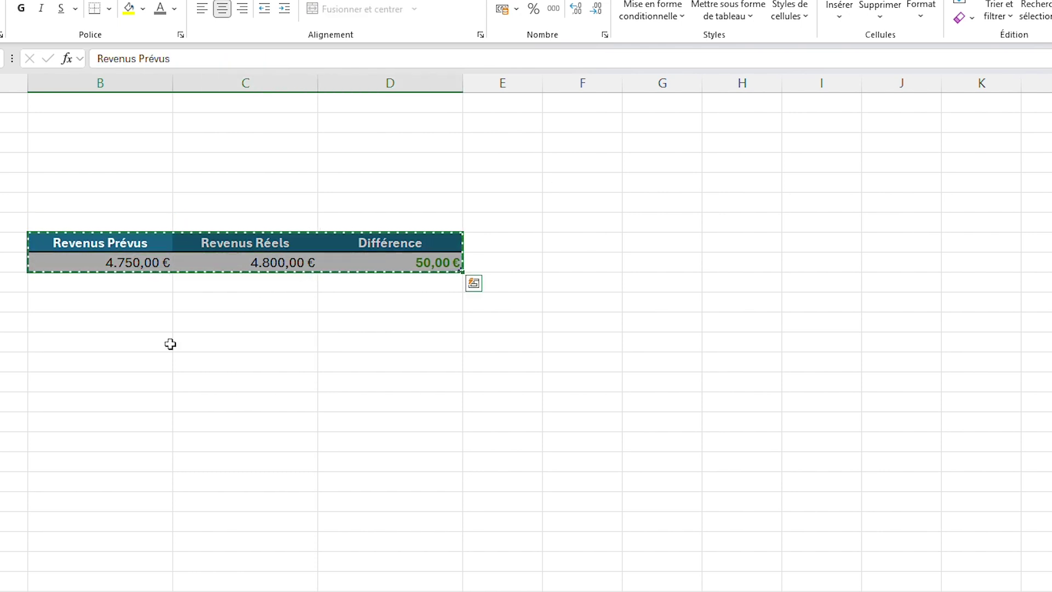
pyautogui.click(76, 337)
pyautogui.hotkey('ctrl', 'v')
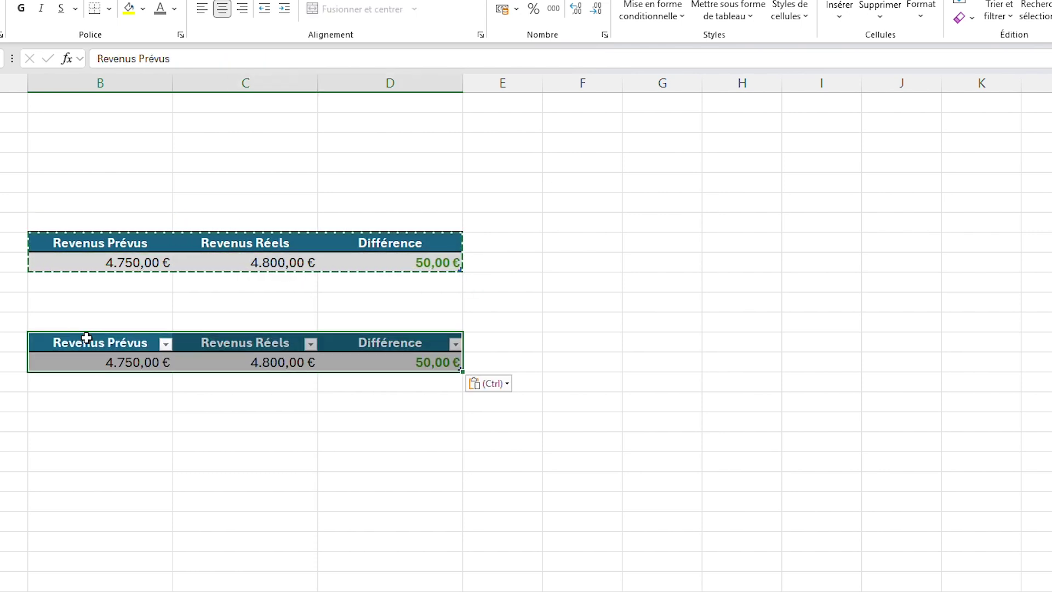
# Remove the filter buttons from the header row of the copied table.
pyautogui.press('Escape')
pyautogui.click(137, 343)
pyautogui.click(548, 0)
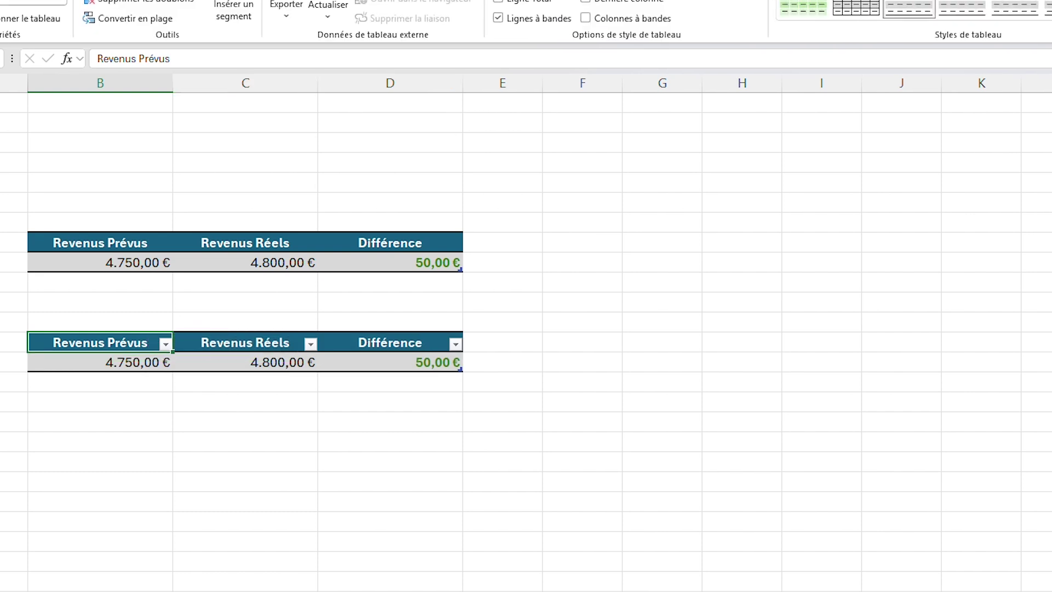
pyautogui.hotkey('ctrl', 'shift', 'l')
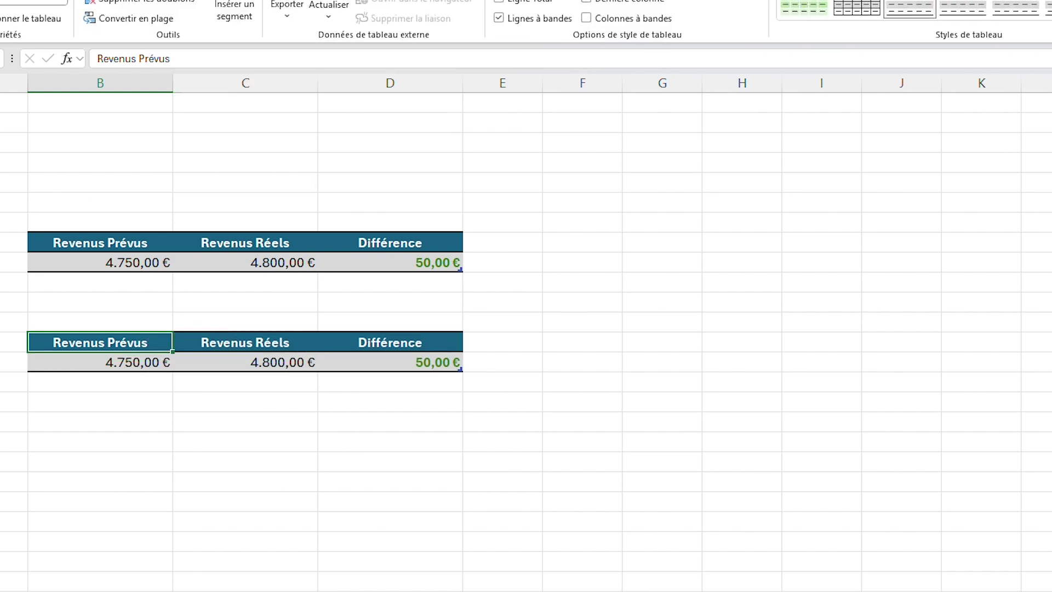
pyautogui.click(82, 0)
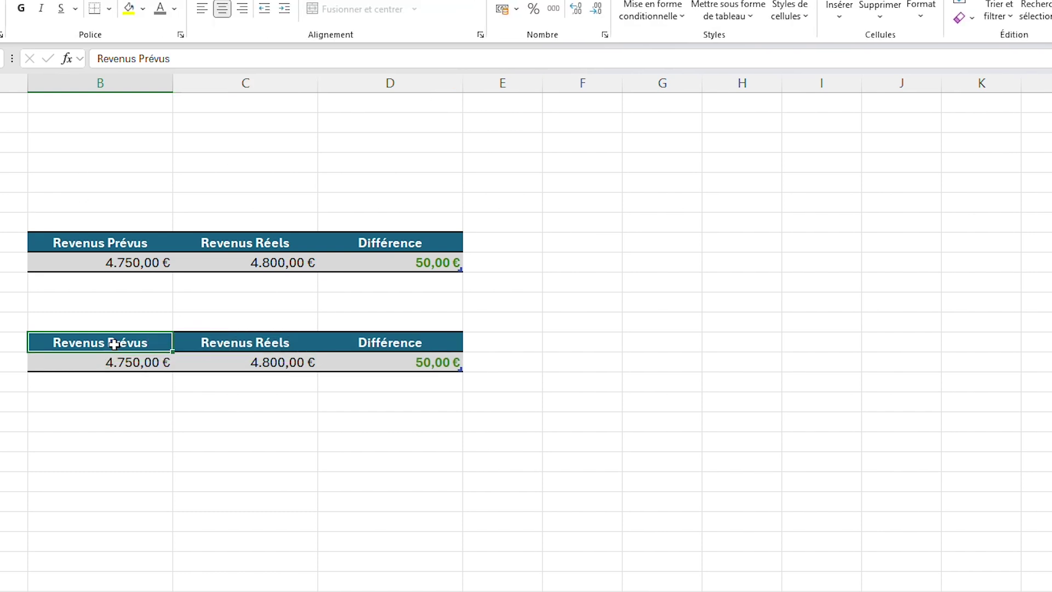
# Rename the copied table's first two headers as "Dep. Fixes. Prévues" and "Dep. Fixes. Réelles".
pyautogui.write('Dep. F')
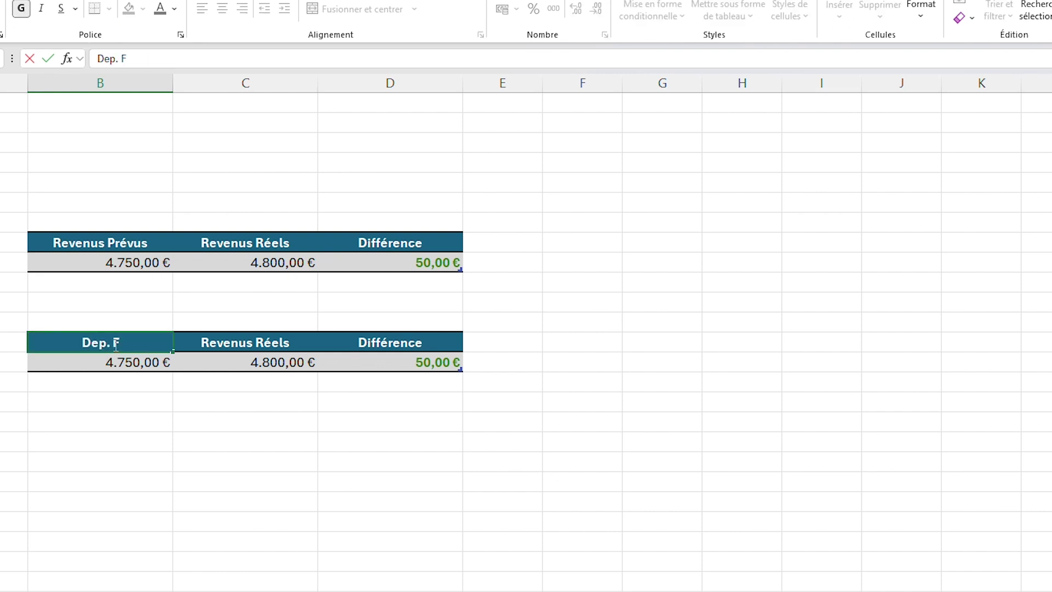
pyautogui.write('ixes.')
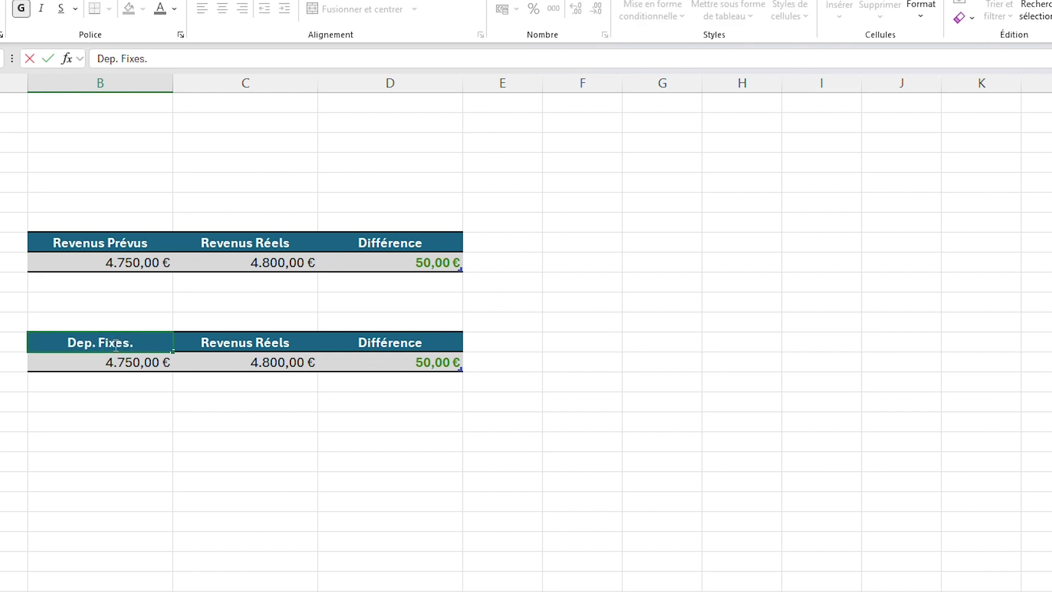
pyautogui.write(' Prévues')
pyautogui.press('Tab')
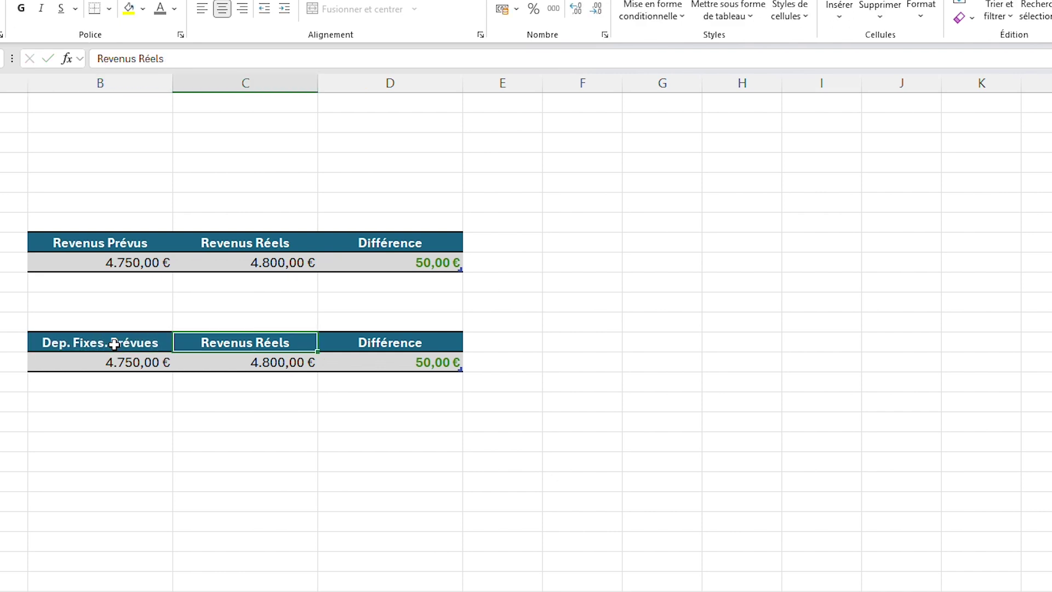
pyautogui.write('Dep;')
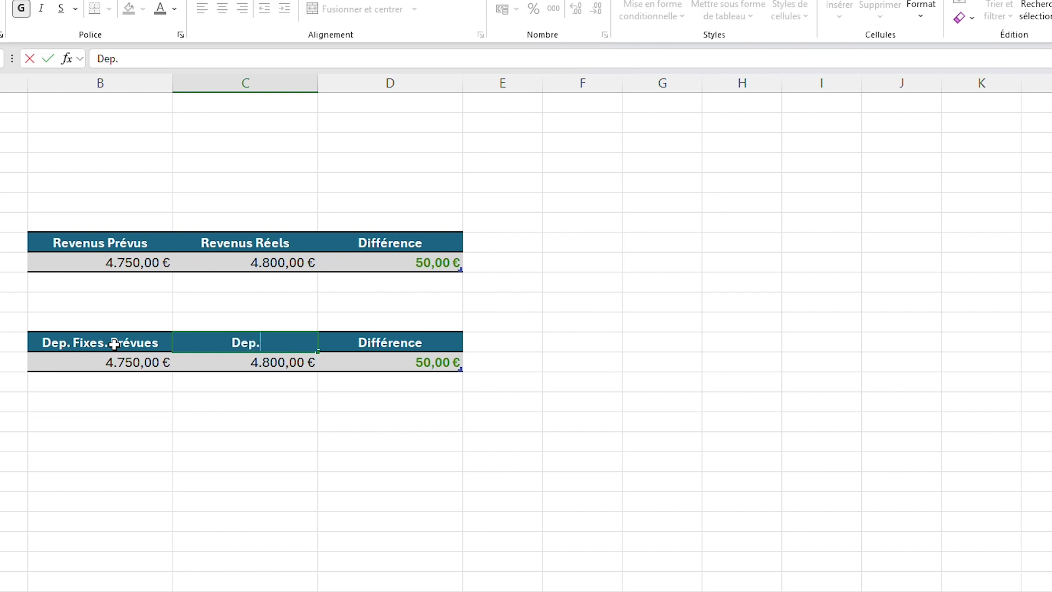
pyautogui.write(' Fixes;')
pyautogui.write(' Ré')
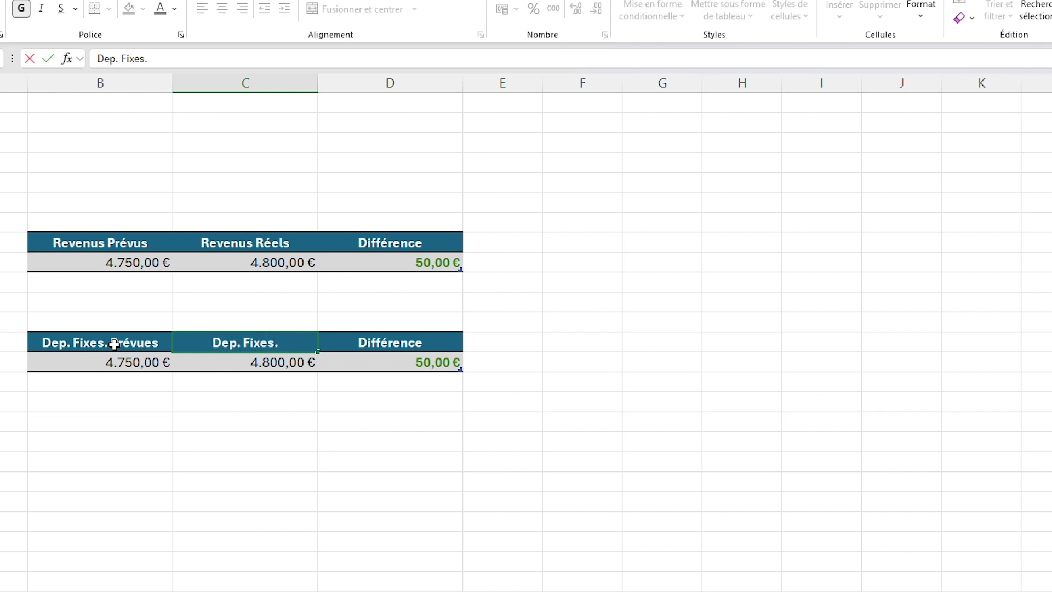
pyautogui.write('elles')
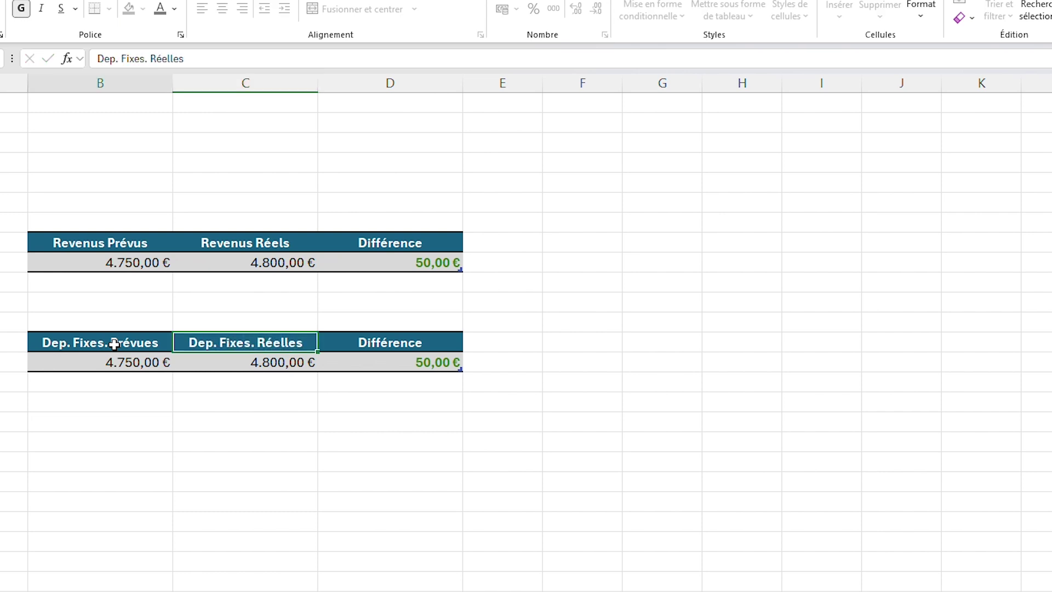
pyautogui.click(107, 331)
pyautogui.click(324, 346)
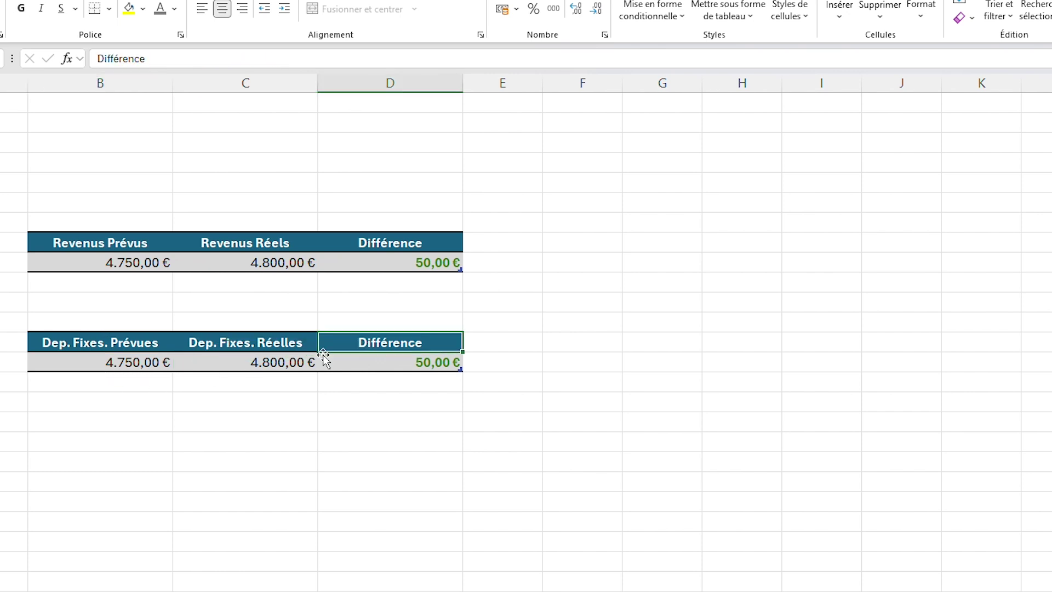
# Change the SOMME formula in B14 to total the Montant Prévu column of the Dépenses Fixes table on the Budget sheet.
pyautogui.click(146, 363)
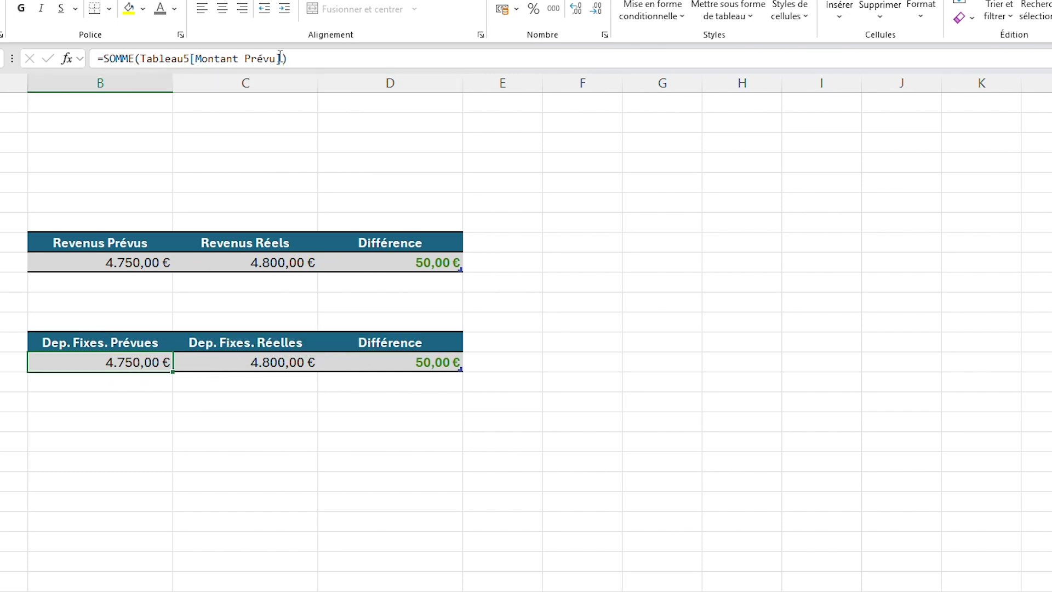
pyautogui.moveTo(281, 58); pyautogui.dragTo(146, 58)
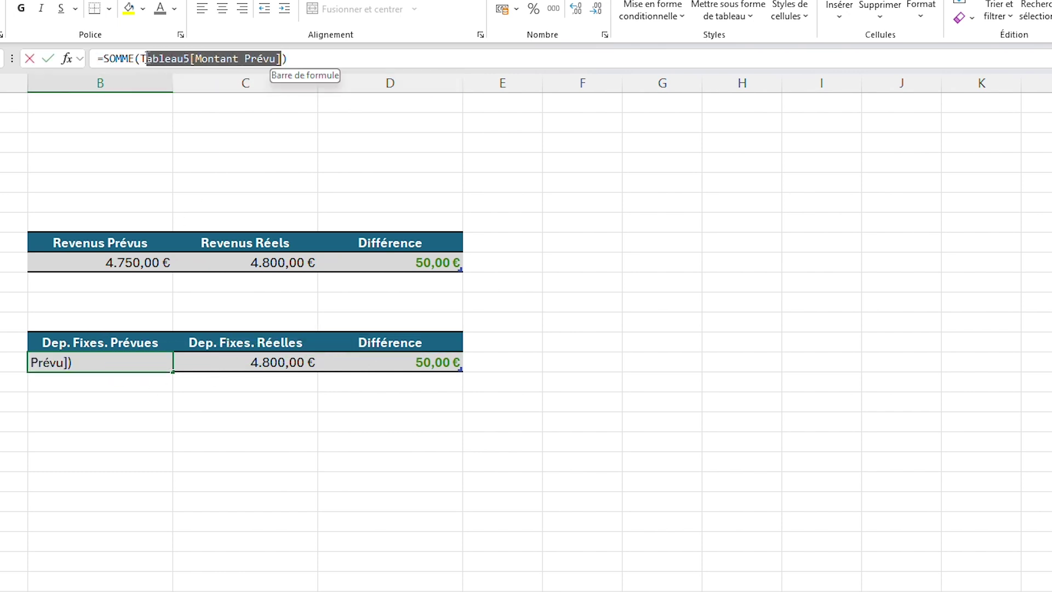
pyautogui.press('BackSpace')
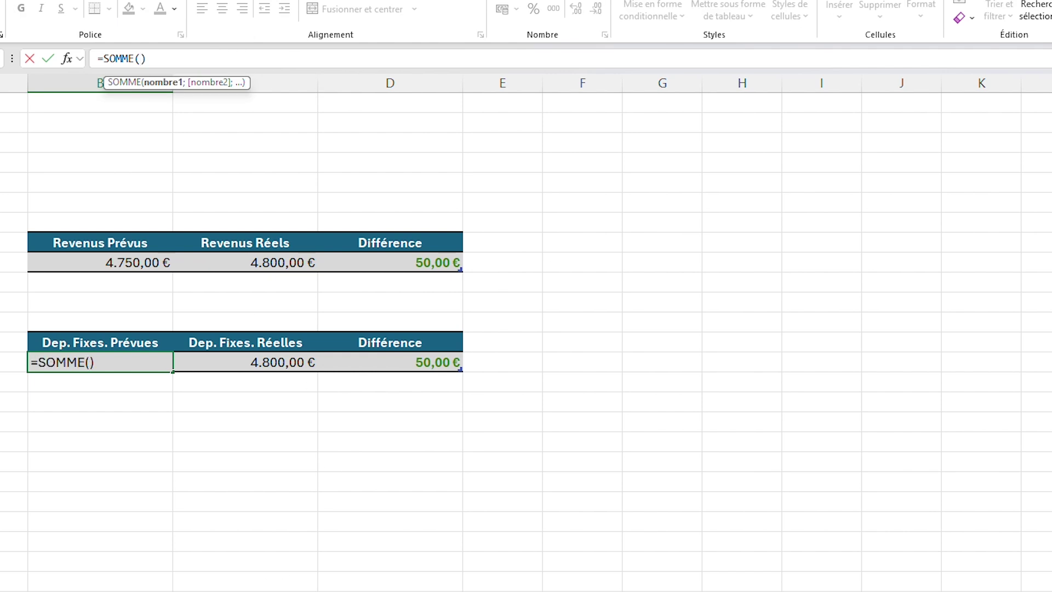
pyautogui.hotkey('ctrl', 'pagedown')
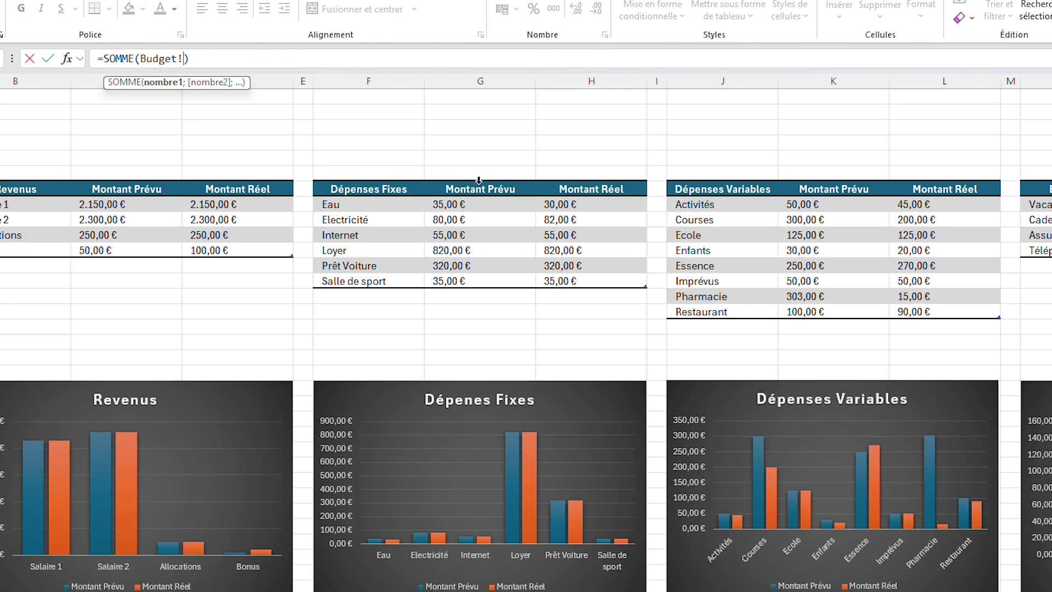
pyautogui.click(479, 180)
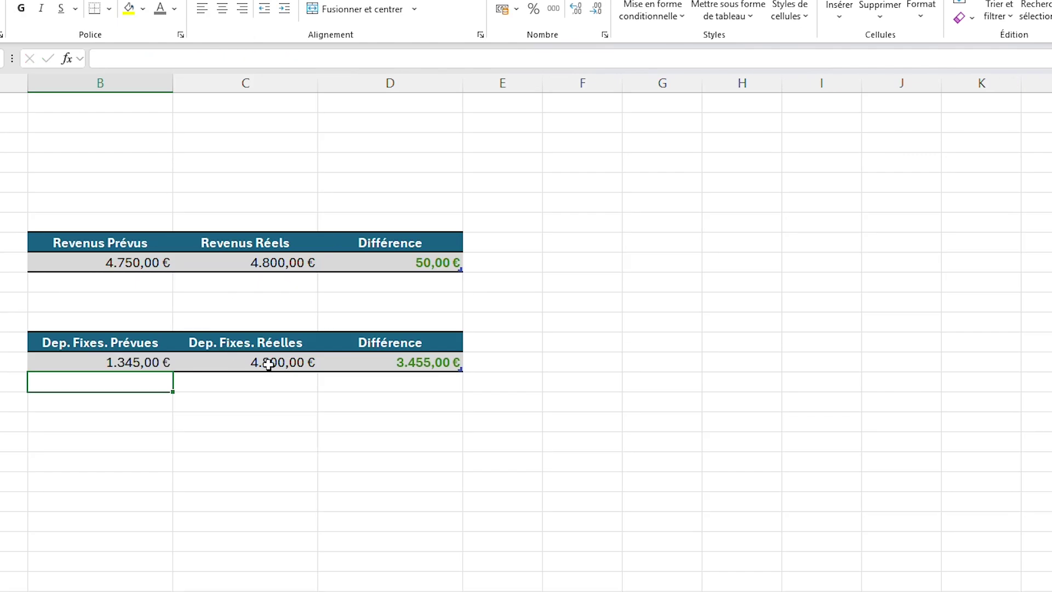
# Change the SOMME formula in C14 to total the Montant Réel column of the Dépenses Fixes table on the Budget sheet.
pyautogui.click(269, 364)
pyautogui.click(279, 333)
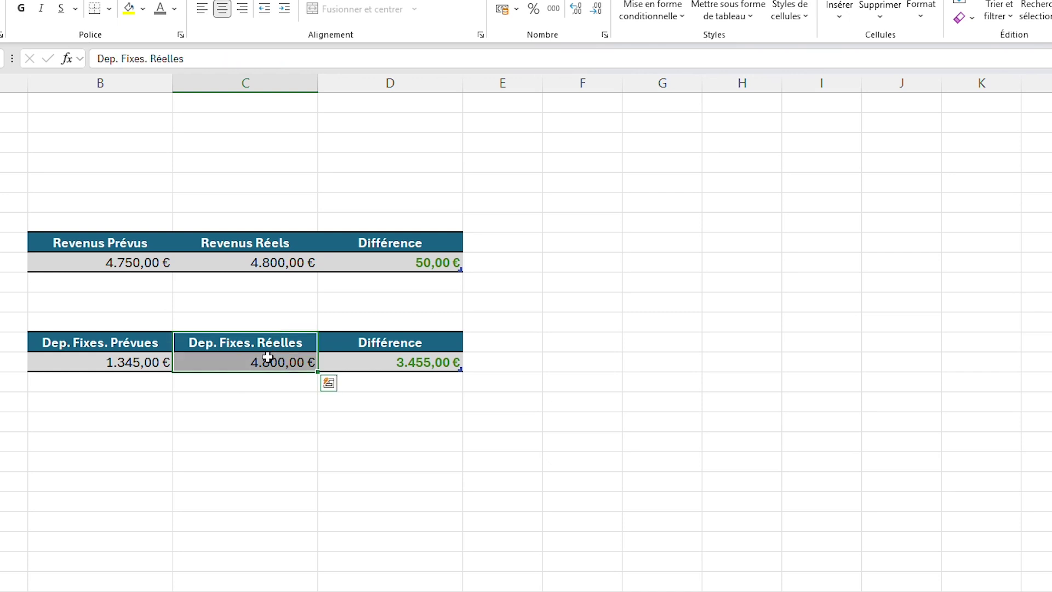
pyautogui.click(268, 362)
pyautogui.moveTo(276, 58); pyautogui.dragTo(154, 62)
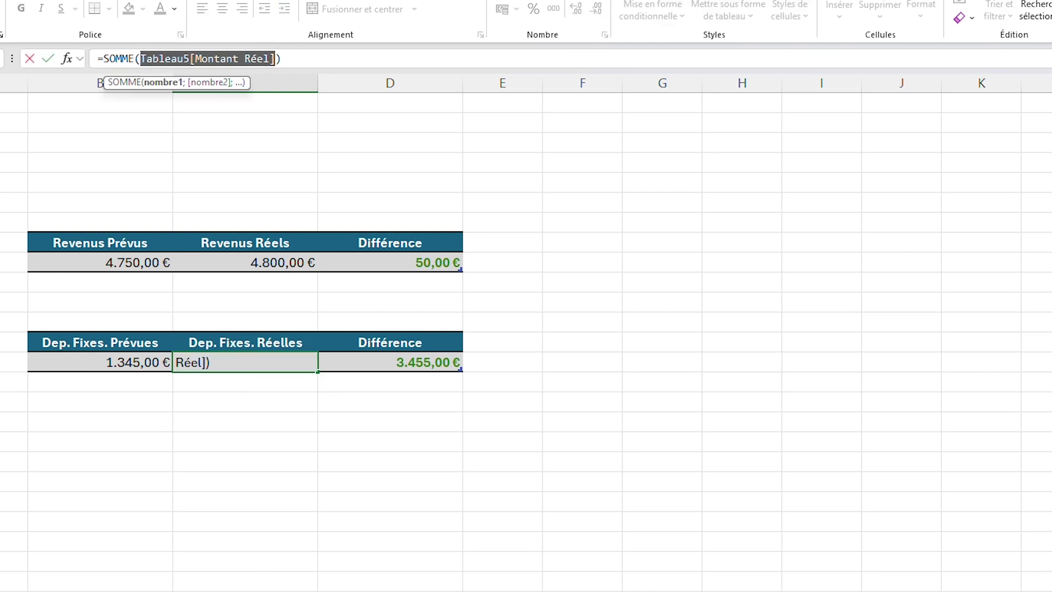
pyautogui.press('BackSpace')
pyautogui.click(351, 590)
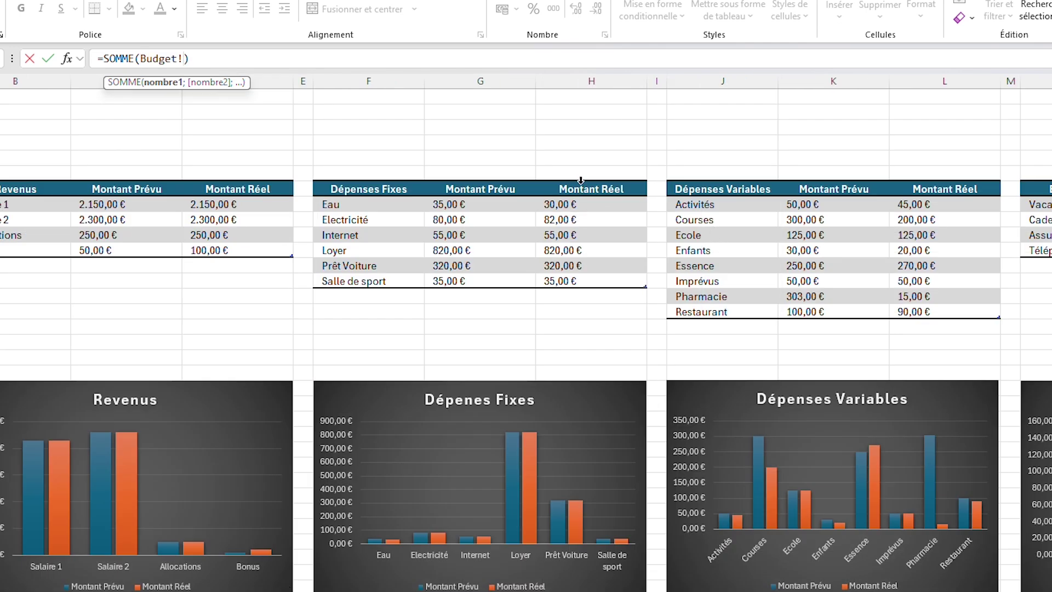
pyautogui.click(581, 181)
pyautogui.press('Return')
pyautogui.click(621, 259)
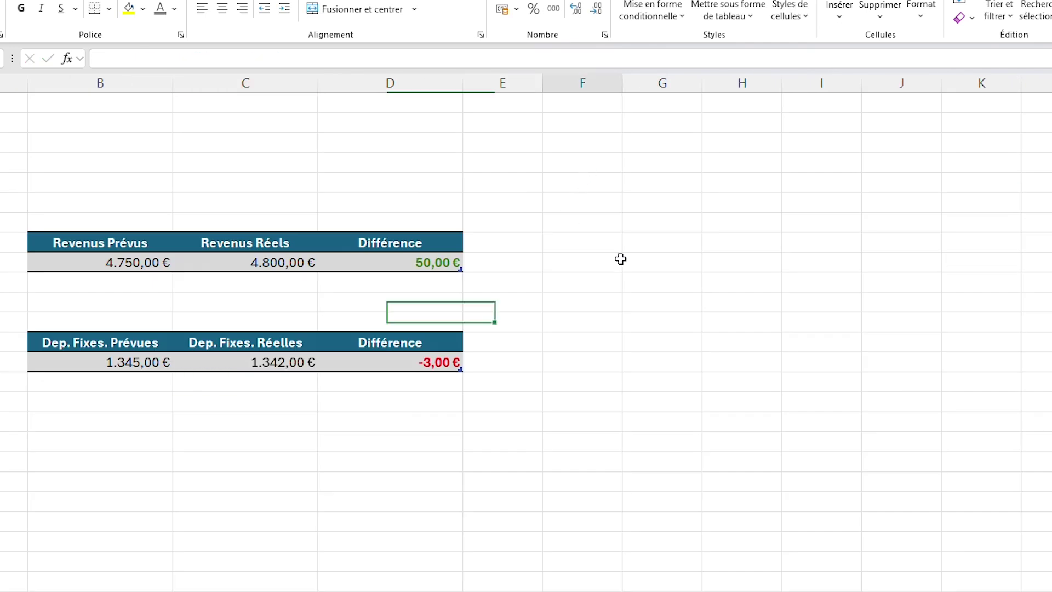
pyautogui.click(403, 363)
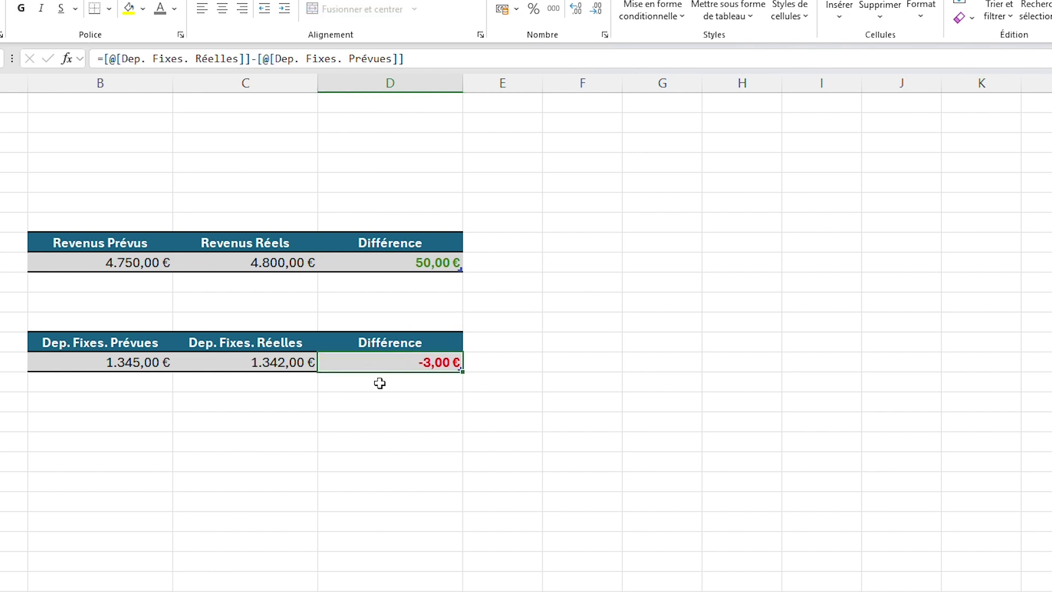
pyautogui.click(380, 402)
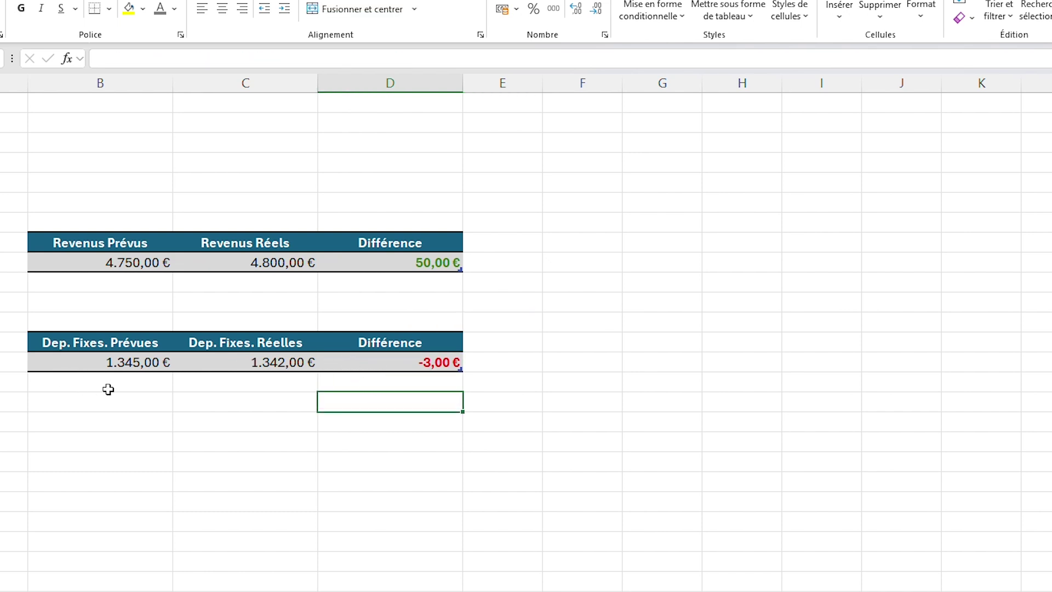
pyautogui.click(134, 256)
pyautogui.click(123, 359)
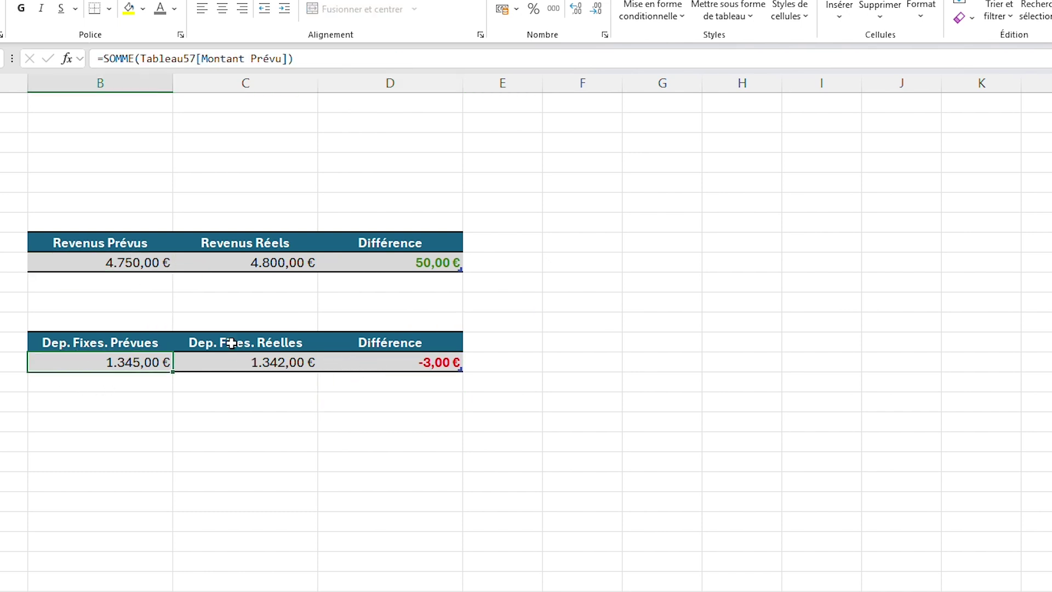
# Change the Différence formula in D14 to subtract Dep. Fixes. Réelles from Dep. Fixes. Prévues.
pyautogui.click(284, 361)
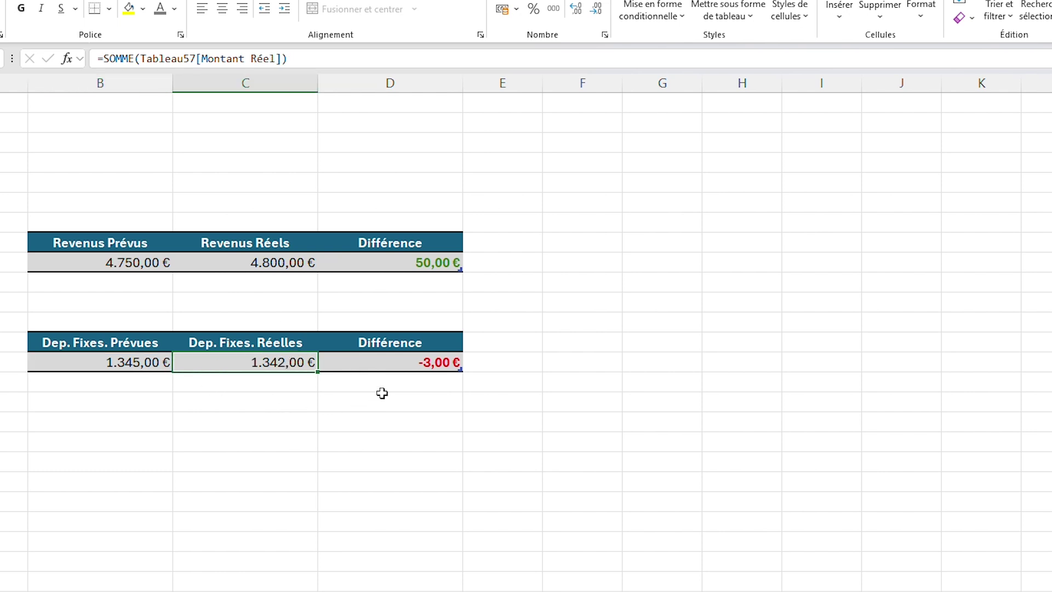
pyautogui.click(435, 364)
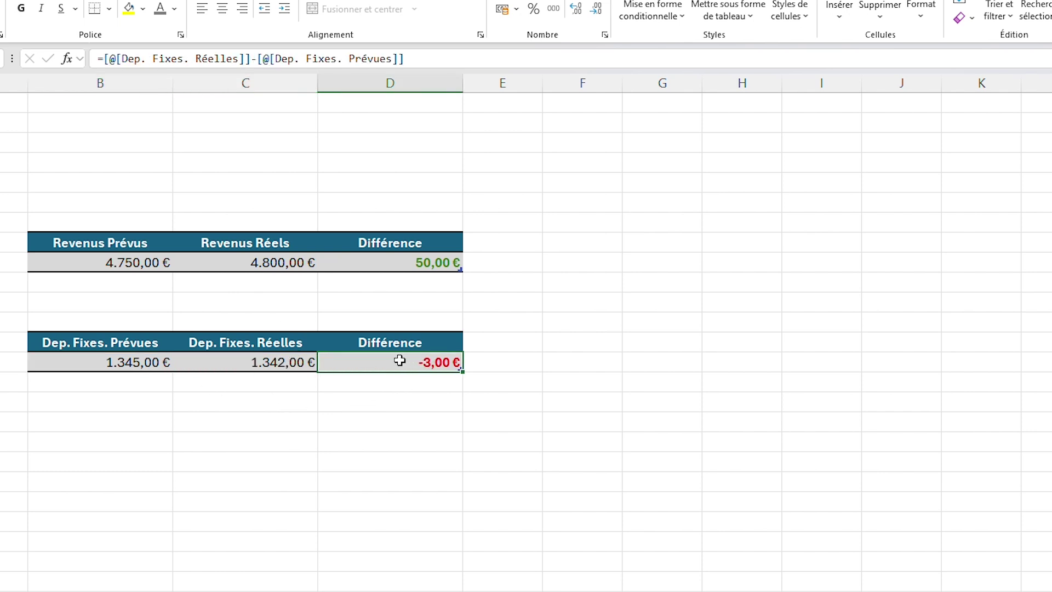
pyautogui.click(158, 365)
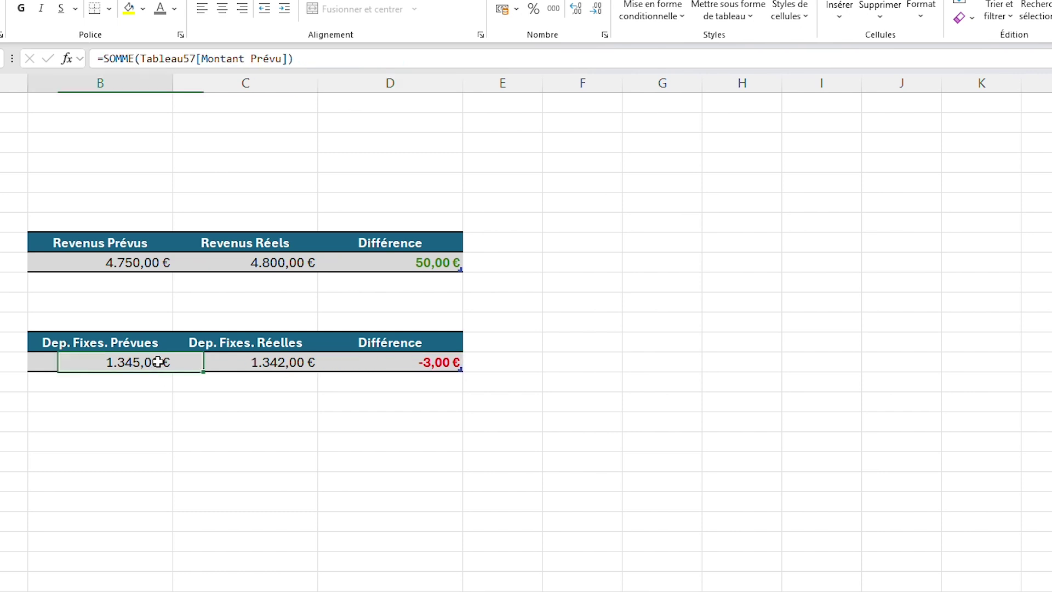
pyautogui.click(245, 441)
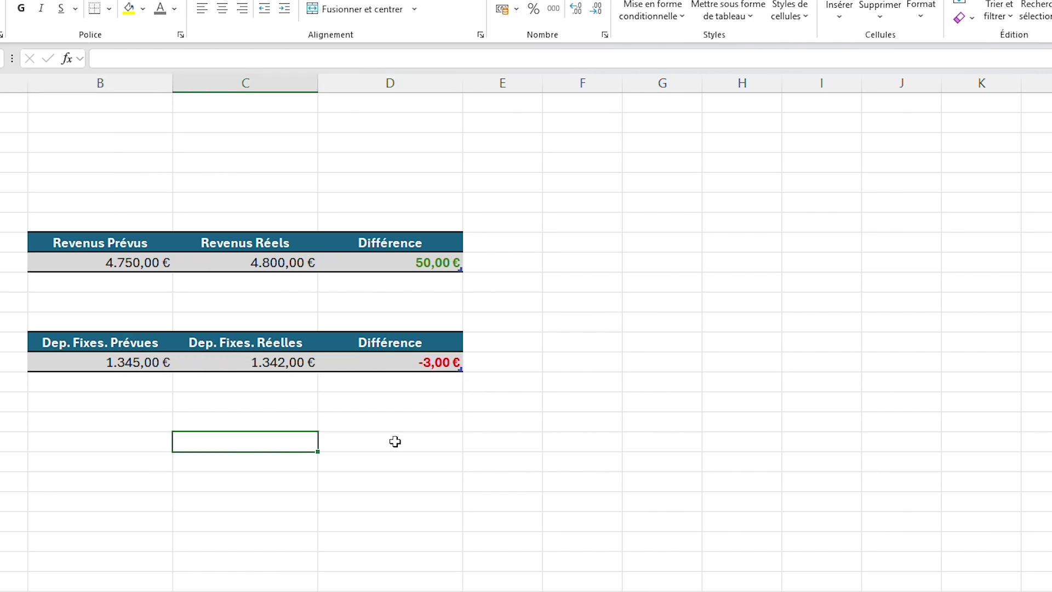
pyautogui.click(406, 359)
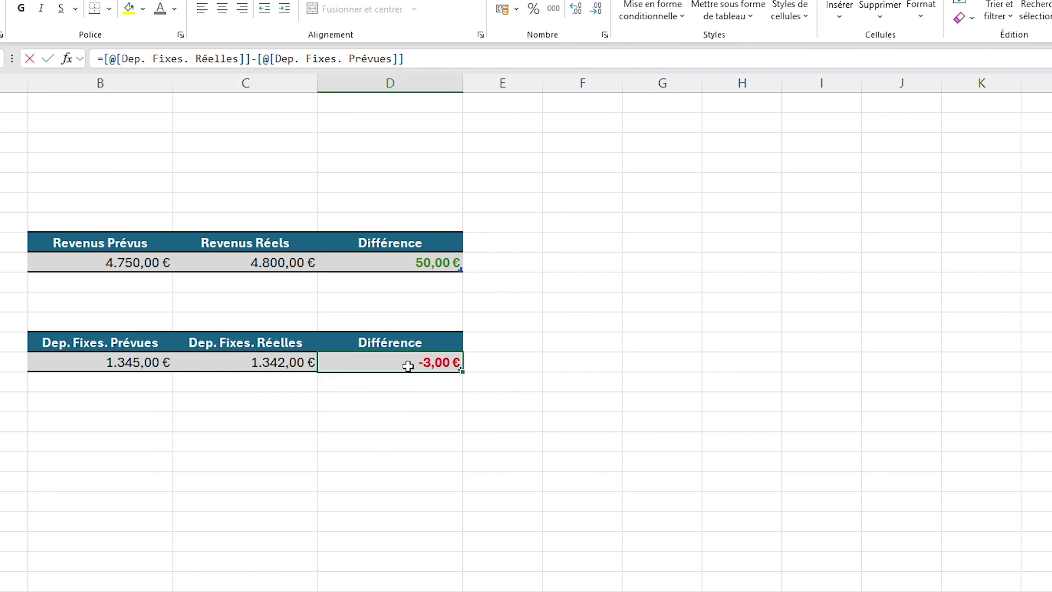
pyautogui.write('=')
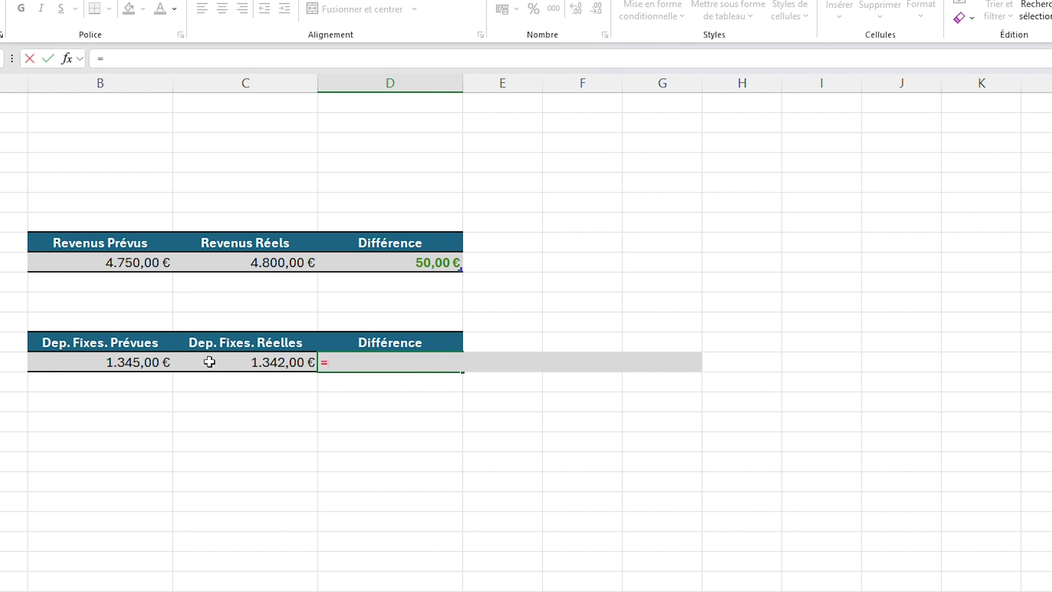
pyautogui.click(137, 362)
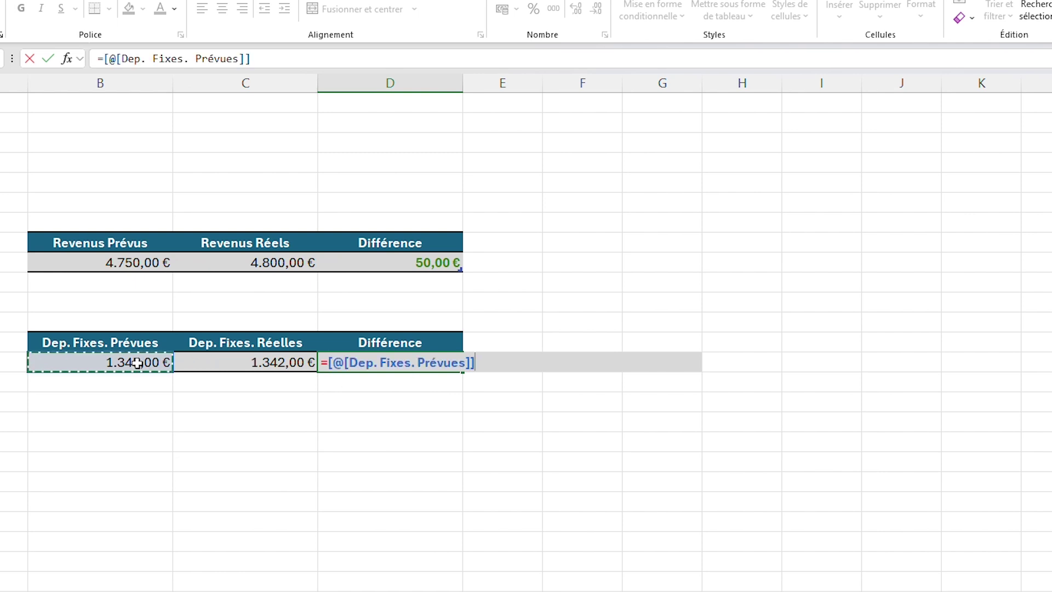
pyautogui.write('-')
pyautogui.click(229, 362)
pyautogui.press('Return')
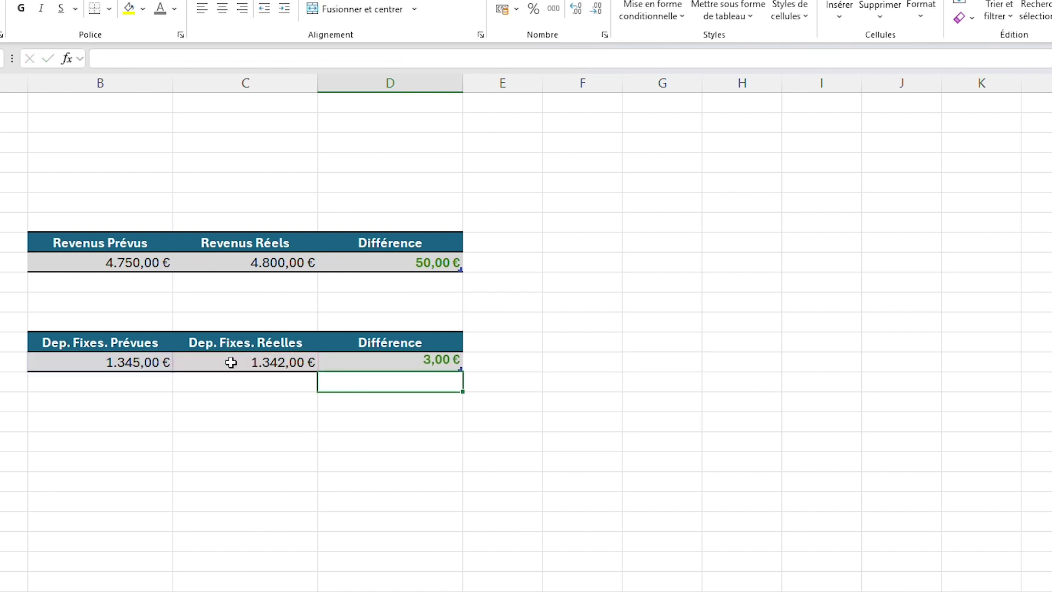
# Check the formulas in the planned, actual and difference cells of the fixed-expenses summary table.
pyautogui.click(397, 360)
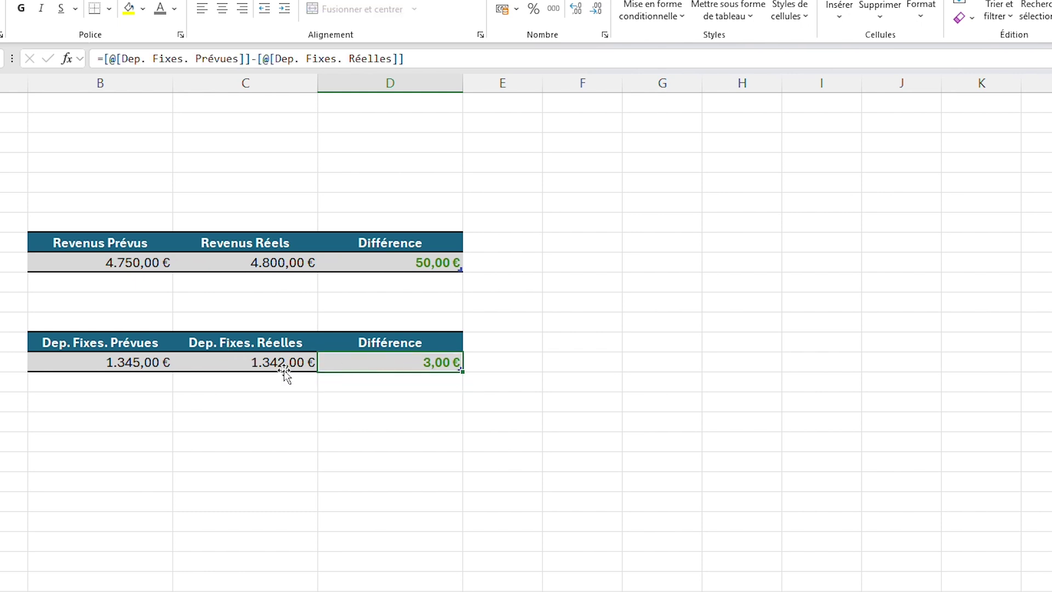
pyautogui.click(263, 365)
pyautogui.click(148, 362)
pyautogui.click(178, 362)
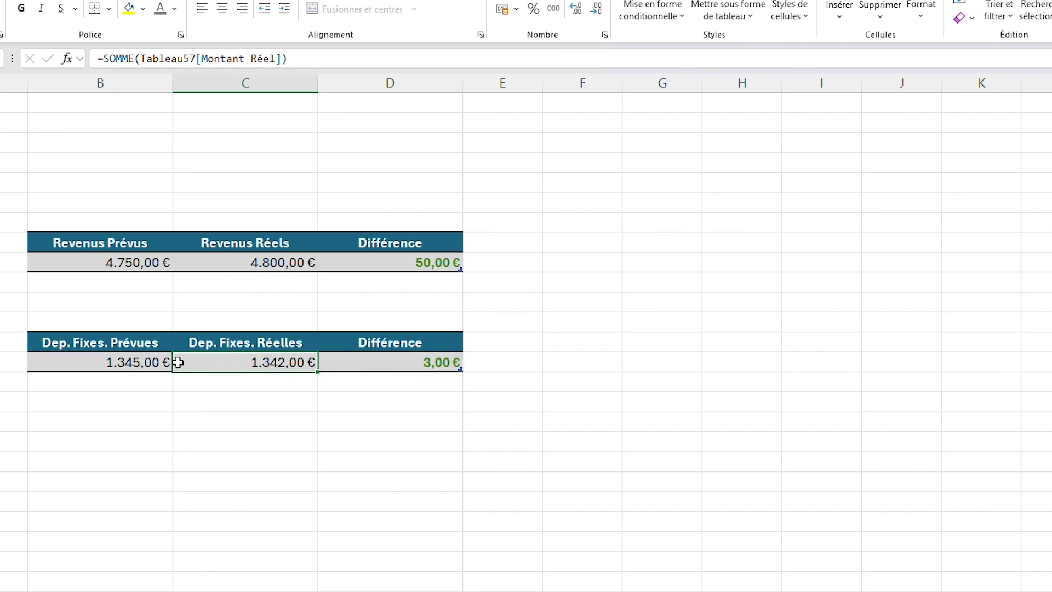
pyautogui.click(159, 362)
pyautogui.click(225, 365)
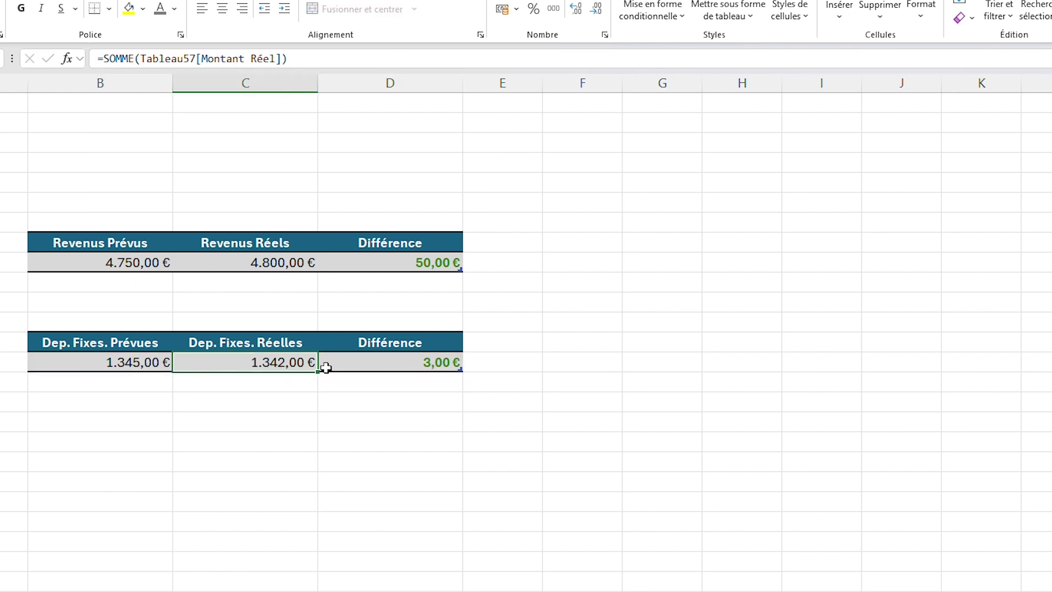
pyautogui.click(359, 362)
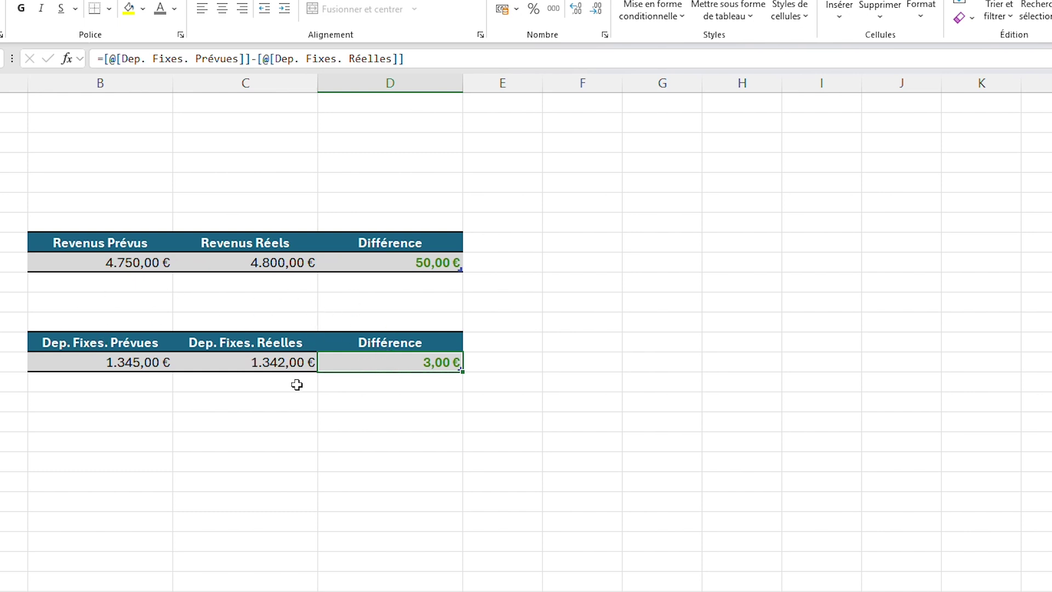
# Copy the fixed-expenses summary table to B18 and remove the filter buttons from the copy.
pyautogui.moveTo(87, 342); pyautogui.dragTo(363, 367)
pyautogui.hotkey('ctrl', 'c')
pyautogui.click(73, 436)
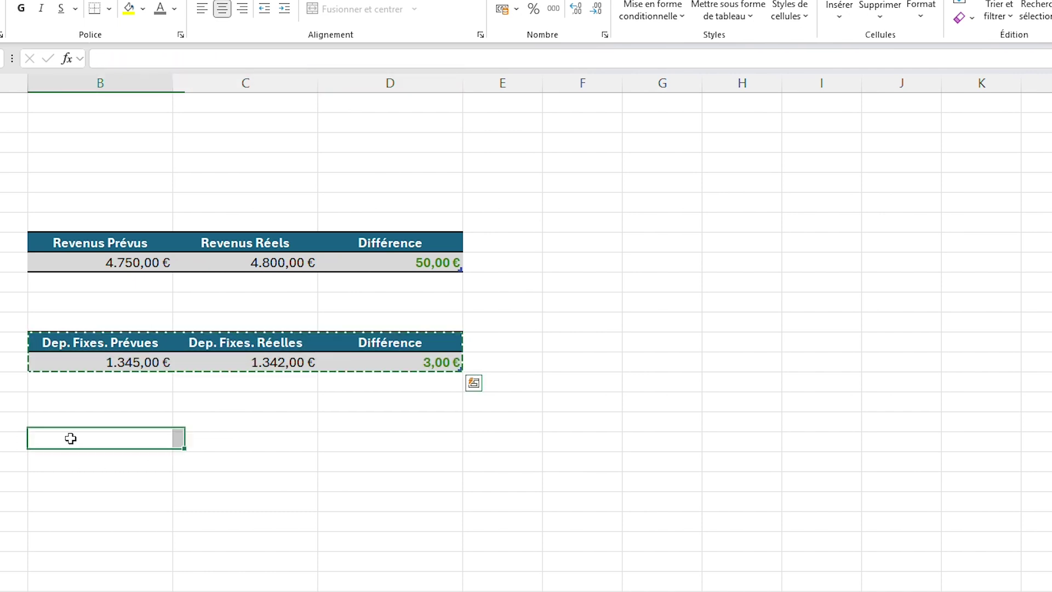
pyautogui.hotkey('ctrl', 'v')
pyautogui.press('Escape')
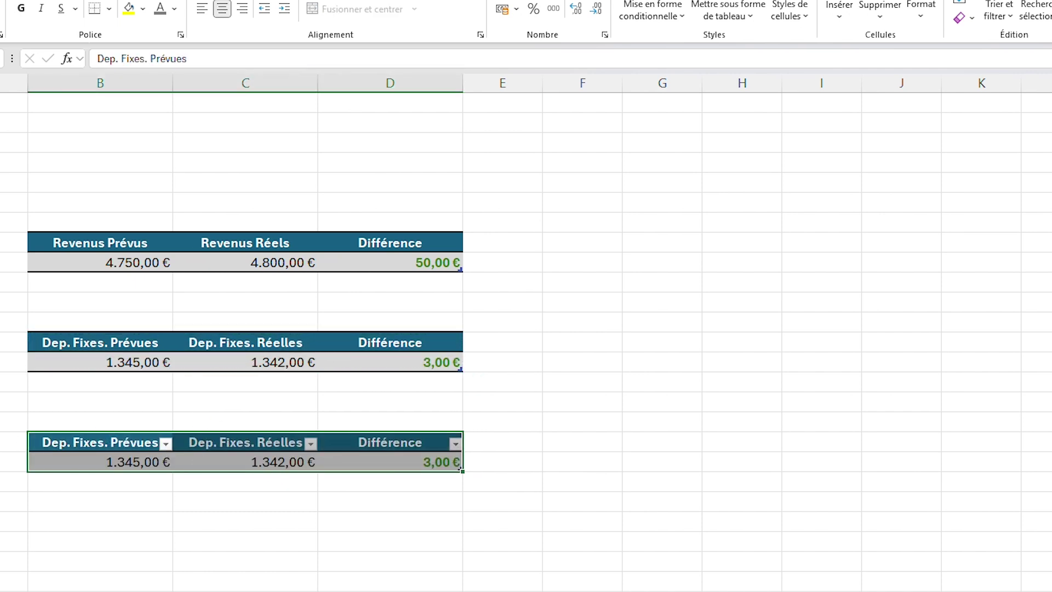
pyautogui.hotkey('ctrl', 'shift', 'l')
# Rename the first two headers of the table at B18 as "Dep. Var. Prévues" and "Dep. Var. Réelles".
pyautogui.click(96, 447)
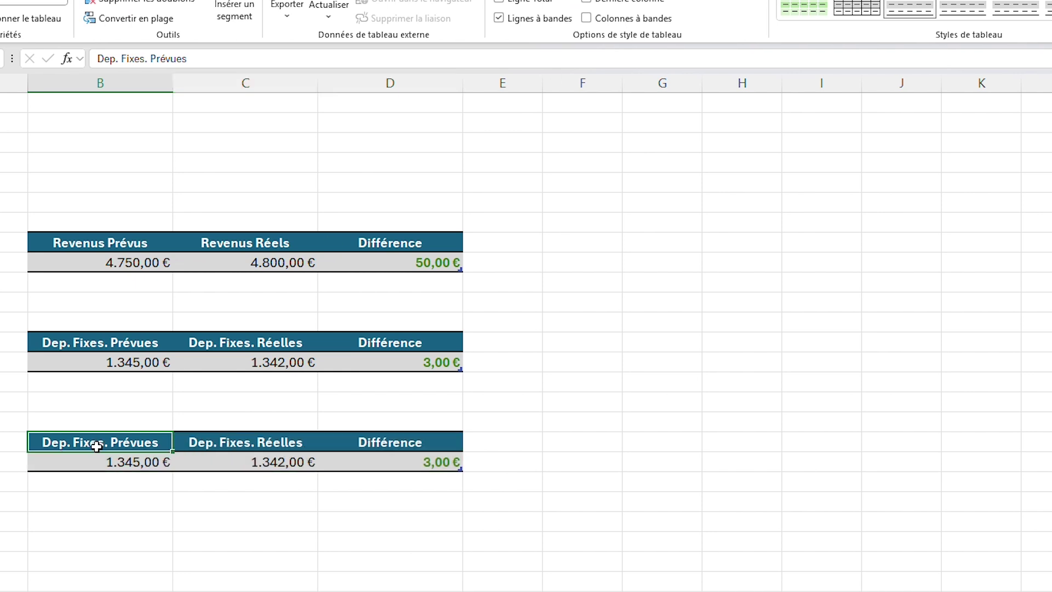
pyautogui.doubleClick(97, 445)
pyautogui.doubleClick(84, 443)
pyautogui.write('Var')
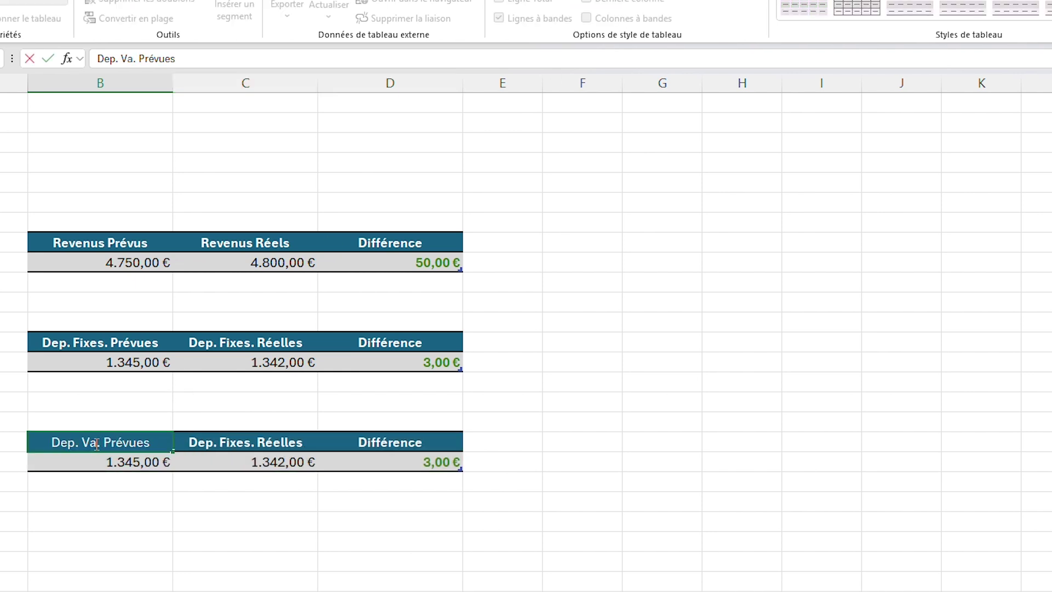
pyautogui.click(230, 443)
pyautogui.doubleClick(229, 443)
pyautogui.doubleClick(229, 442)
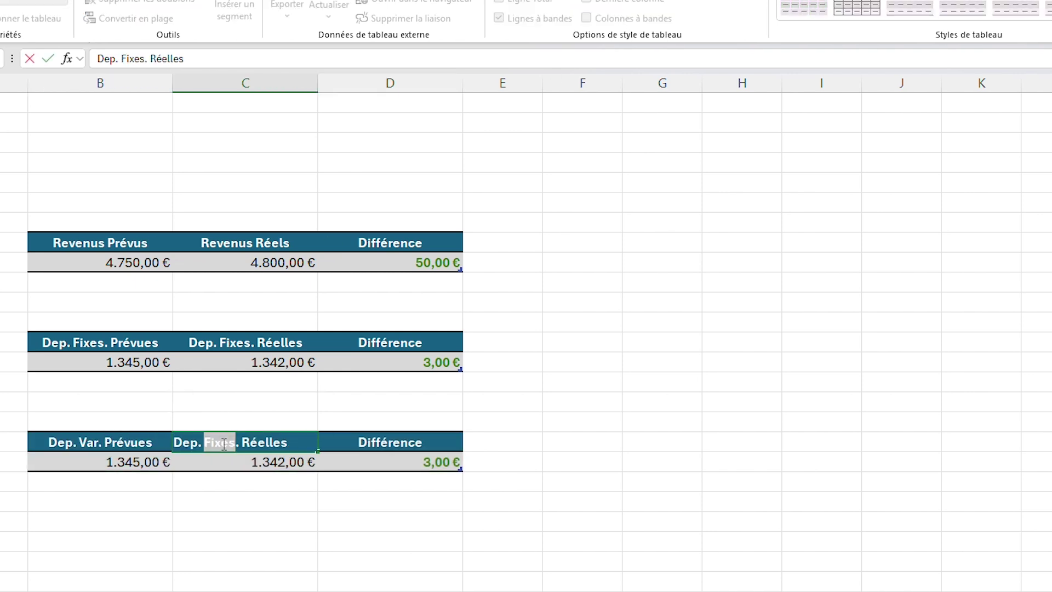
pyautogui.write('Var')
pyautogui.press('Return')
# Change the SOMME formula in B19 to total the Montant Prévu column of the Dépenses Variables table on the Budget sheet.
pyautogui.click(151, 462)
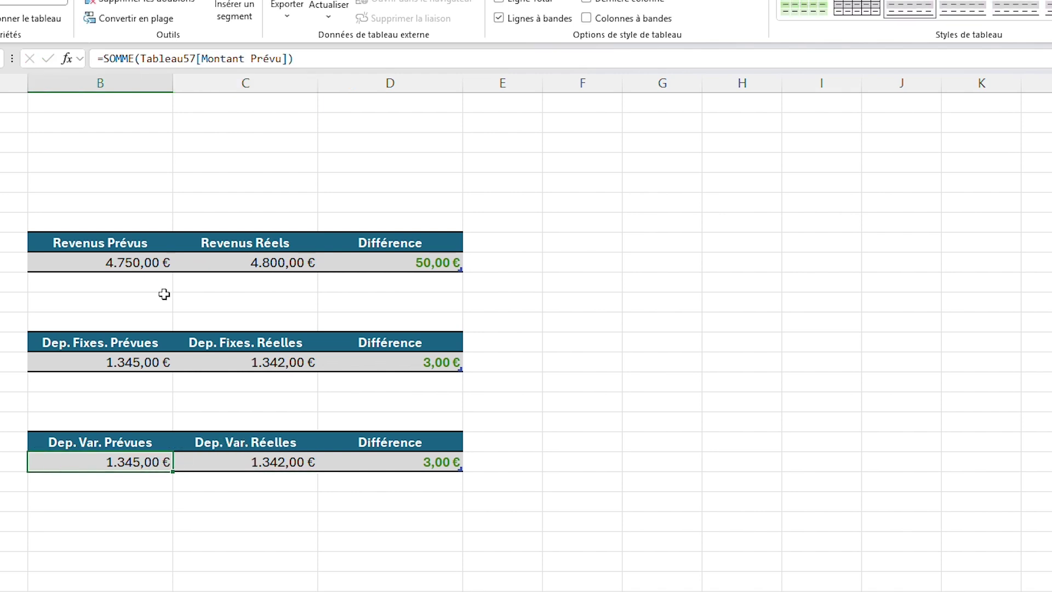
pyautogui.moveTo(289, 59); pyautogui.dragTo(140, 60)
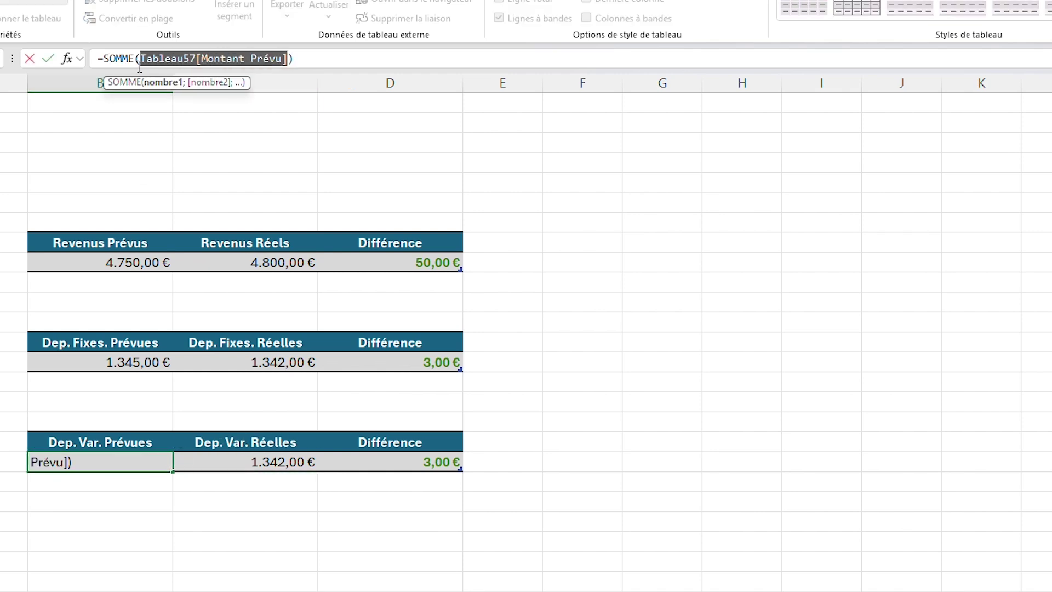
pyautogui.press('BackSpace')
pyautogui.hotkey('ctrl', 'pageup')
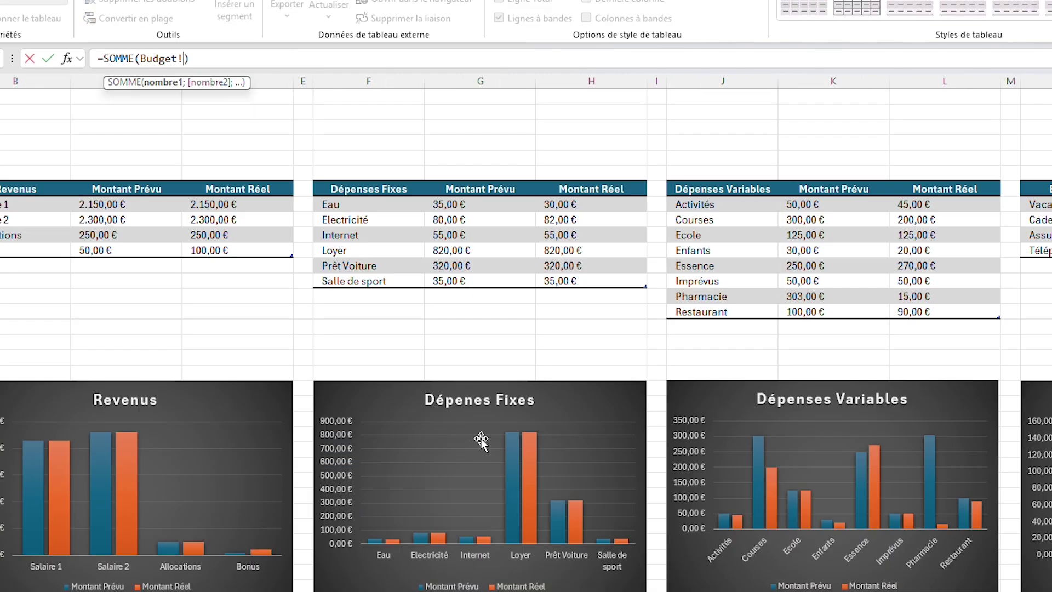
pyautogui.click(805, 181)
pyautogui.press('Return')
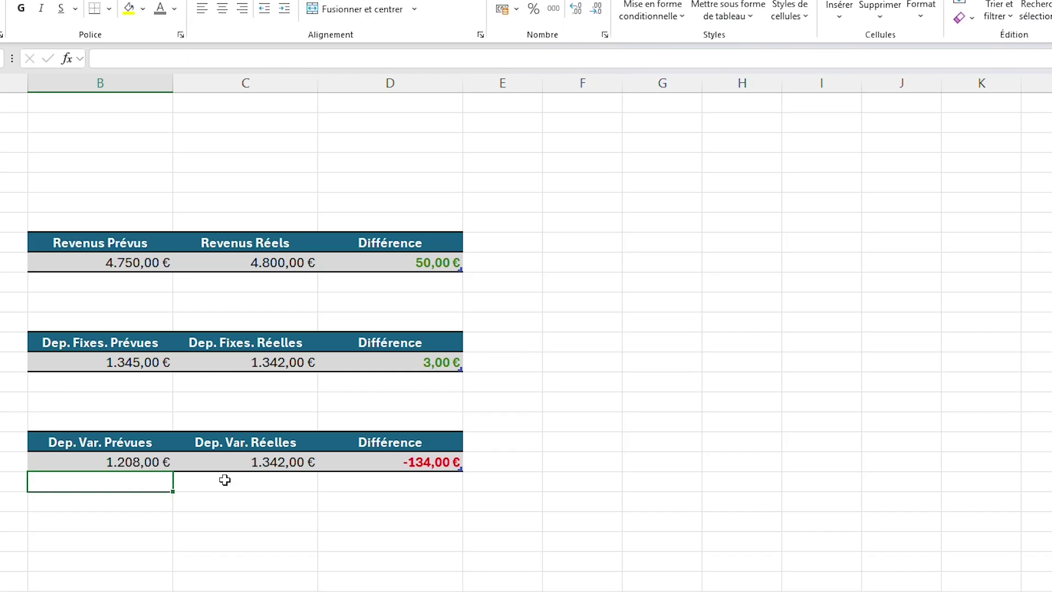
# Change the SOMME formula in C19 to total the Montant Réel column of the Dépenses Variables table on the Budget sheet.
pyautogui.click(247, 462)
pyautogui.moveTo(279, 58); pyautogui.dragTo(141, 64)
pyautogui.press('BackSpace')
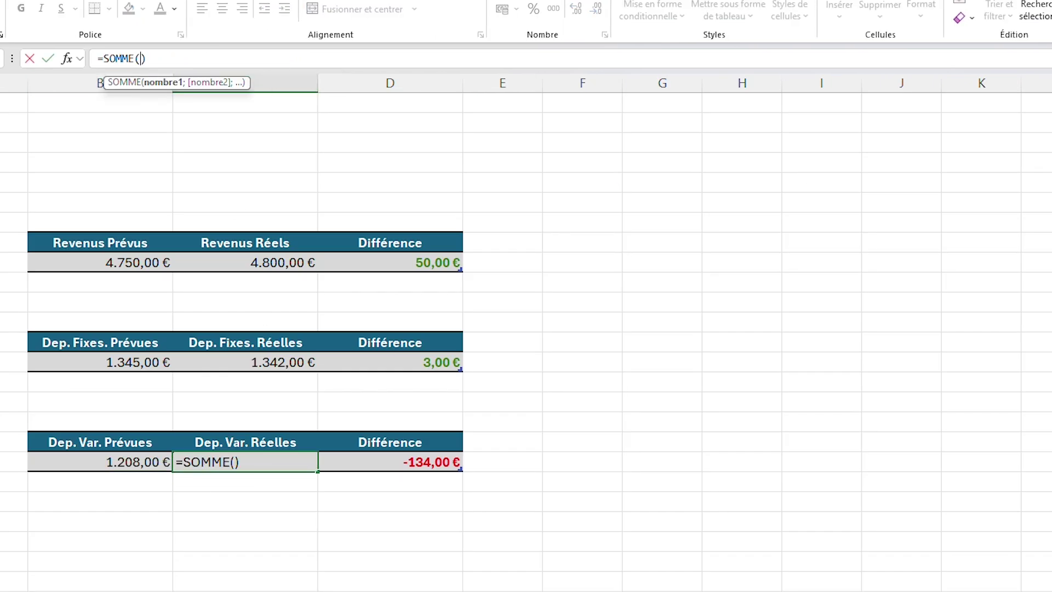
pyautogui.hotkey('ctrl', 'pageup')
pyautogui.click(925, 181)
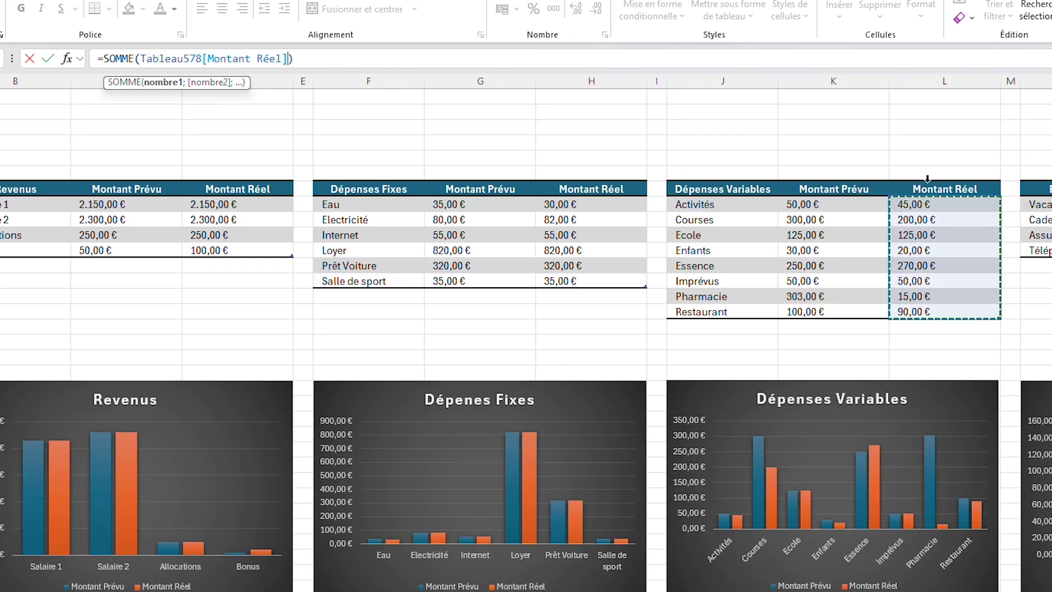
pyautogui.press('Return')
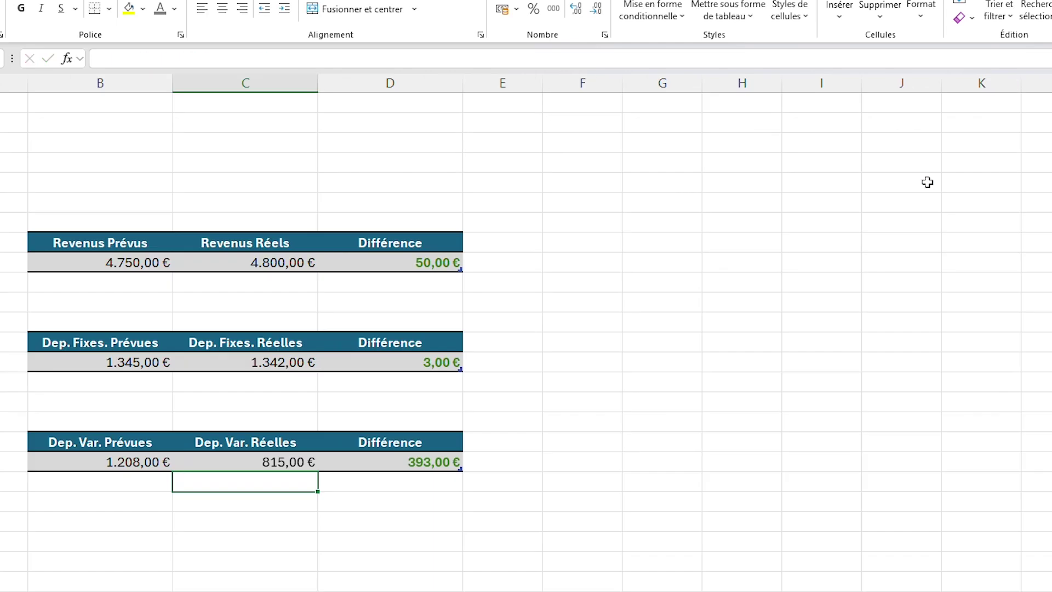
# Copy the variable-expenses summary table to B23 and remove the filter buttons from the copy.
pyautogui.click(414, 533)
pyautogui.moveTo(143, 439); pyautogui.dragTo(348, 452)
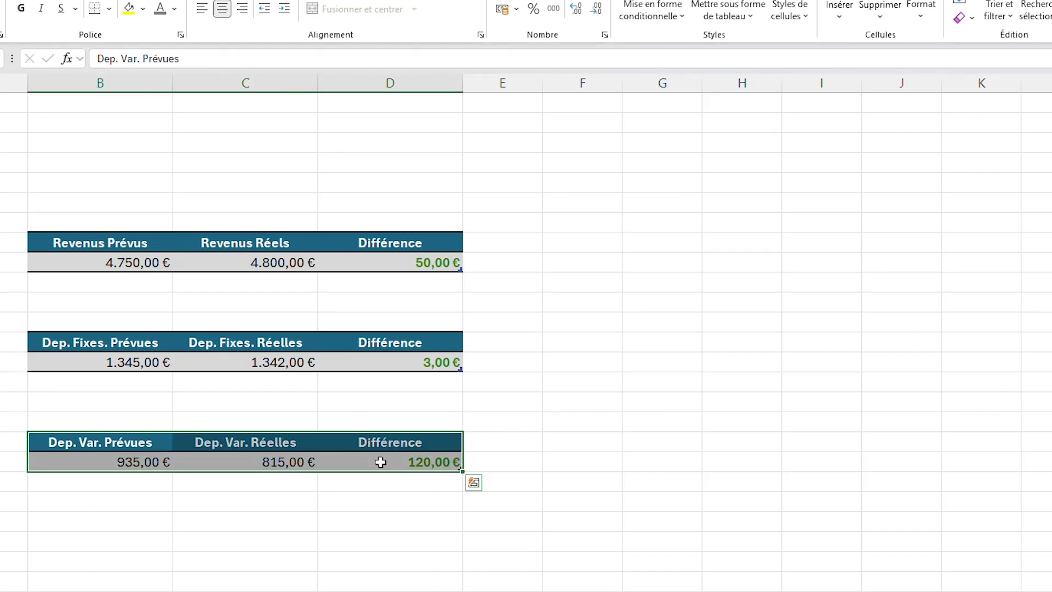
pyautogui.hotkey('ctrl', 'c')
pyautogui.click(79, 541)
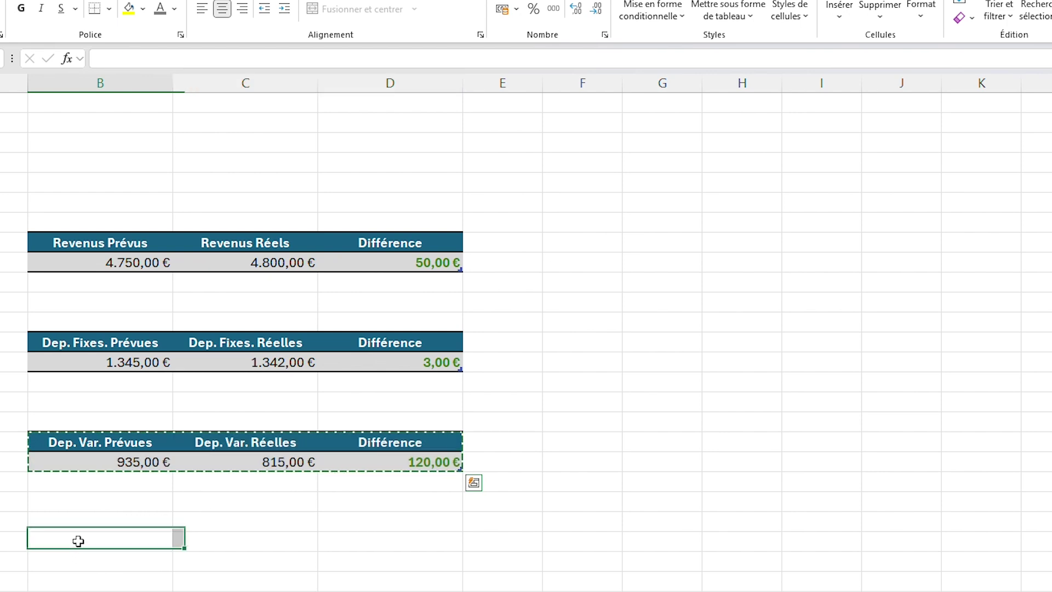
pyautogui.hotkey('ctrl', 'v')
pyautogui.press('Escape')
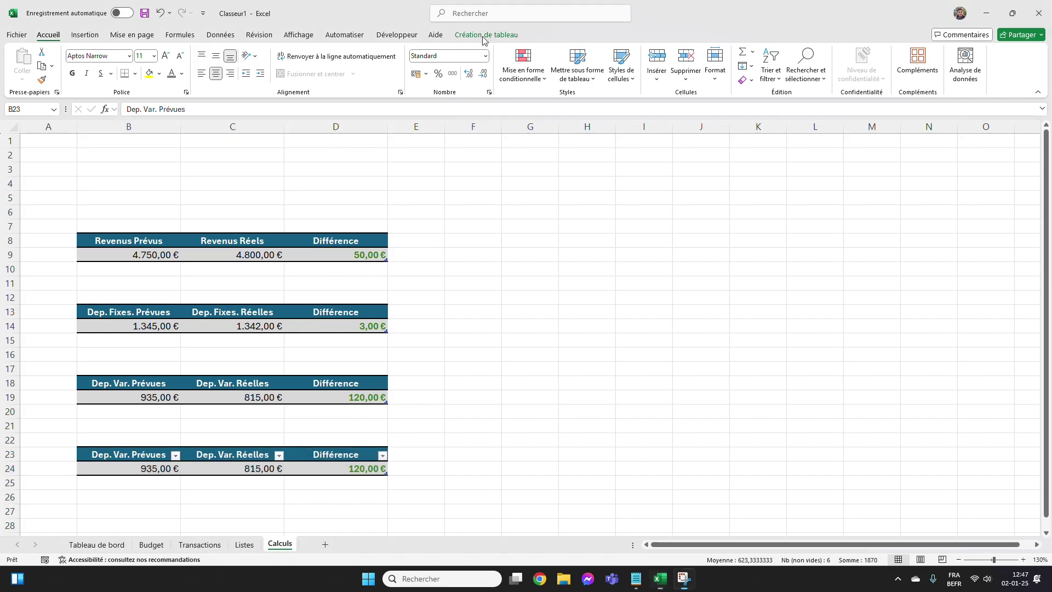
pyautogui.click(504, 36)
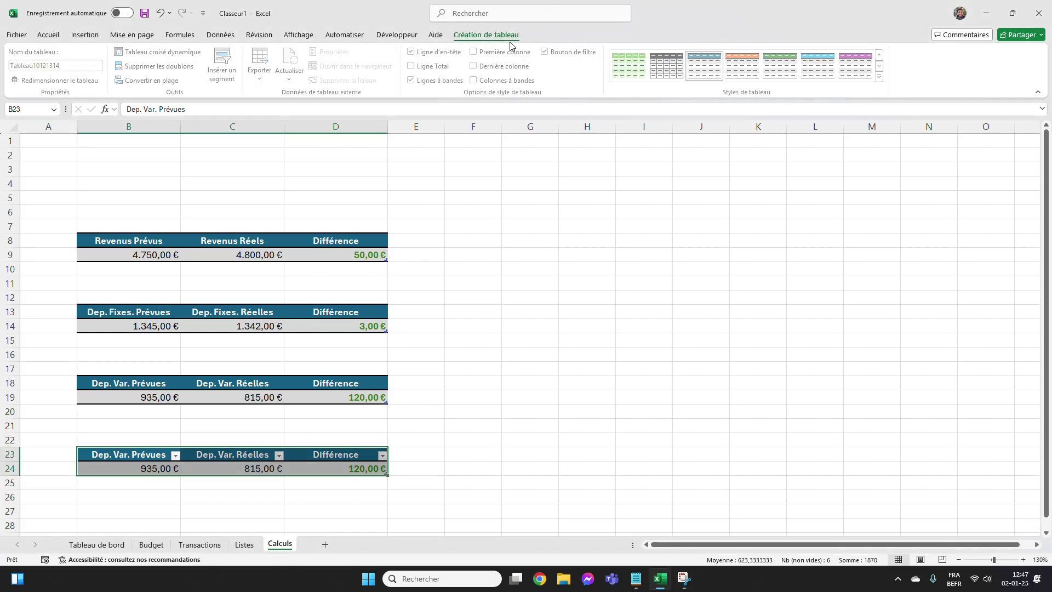
pyautogui.click(544, 51)
pyautogui.click(48, 35)
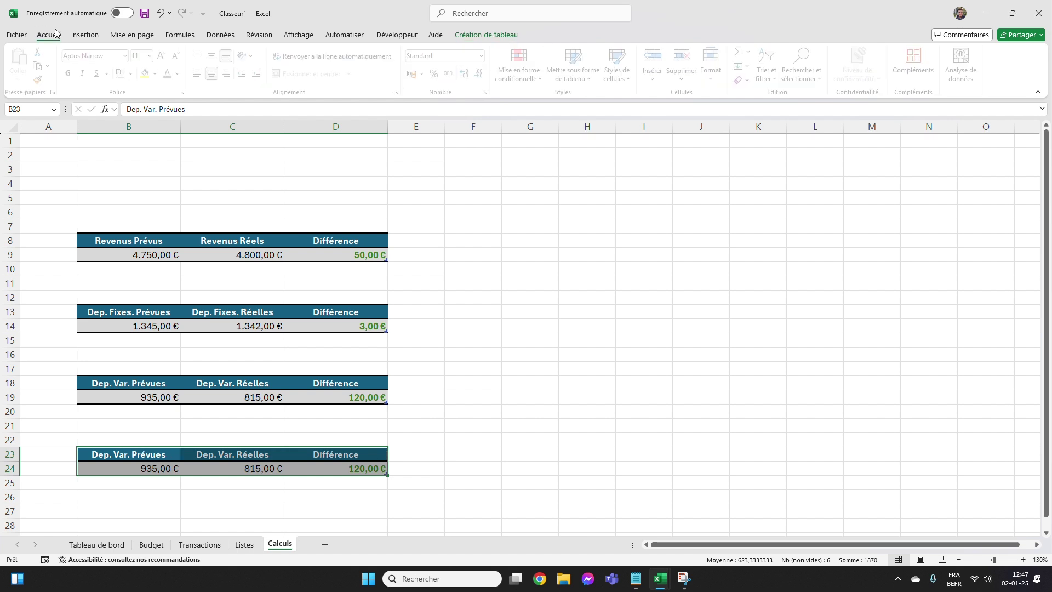
# Rename the first two headers of the table at B23 as "Econ. Prévues" and "Econ. Réelles".
pyautogui.click(130, 456)
pyautogui.doubleClick(132, 455)
pyautogui.press('BackSpace')
pyautogui.press('BackSpace')
pyautogui.press('BackSpace')
pyautogui.press('BackSpace')
pyautogui.press('BackSpace')
pyautogui.press('BackSpace')
pyautogui.press('BackSpace')
pyautogui.press('BackSpace')
pyautogui.press('BackSpace')
pyautogui.write('Econ.')
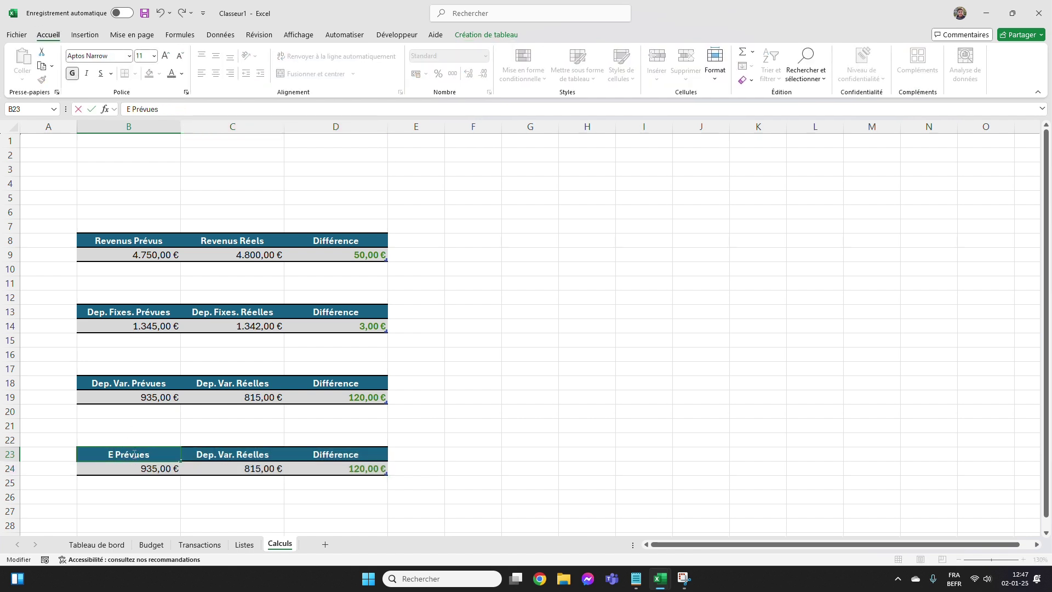
pyautogui.press('Tab')
pyautogui.moveTo(156, 109); pyautogui.dragTo(124, 107)
pyautogui.write('Econo')
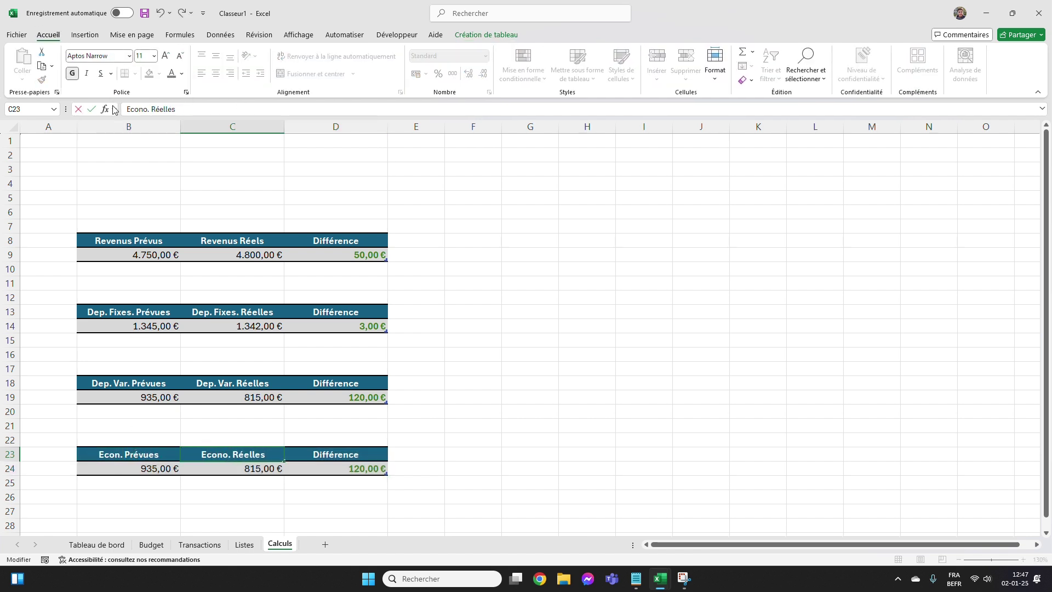
pyautogui.press('Return')
# Change the SOMME formula in B24 to total the Montant Prévu column of the Economies table on the Budget sheet.
pyautogui.click(164, 467)
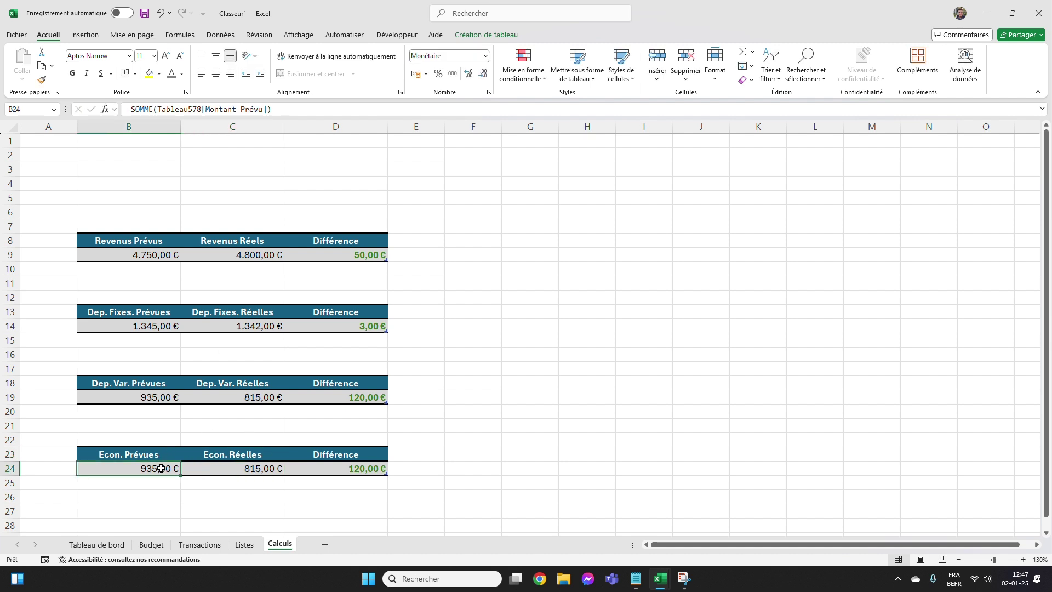
pyautogui.doubleClick(165, 467)
pyautogui.press('Escape')
pyautogui.moveTo(266, 109); pyautogui.dragTo(157, 109)
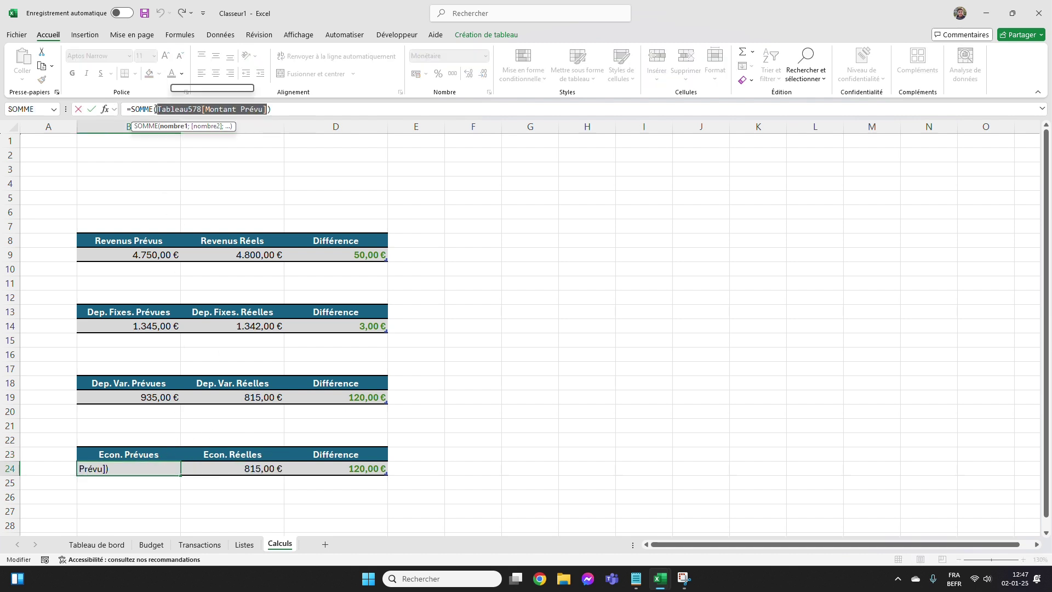
pyautogui.press('BackSpace')
pyautogui.click(151, 544)
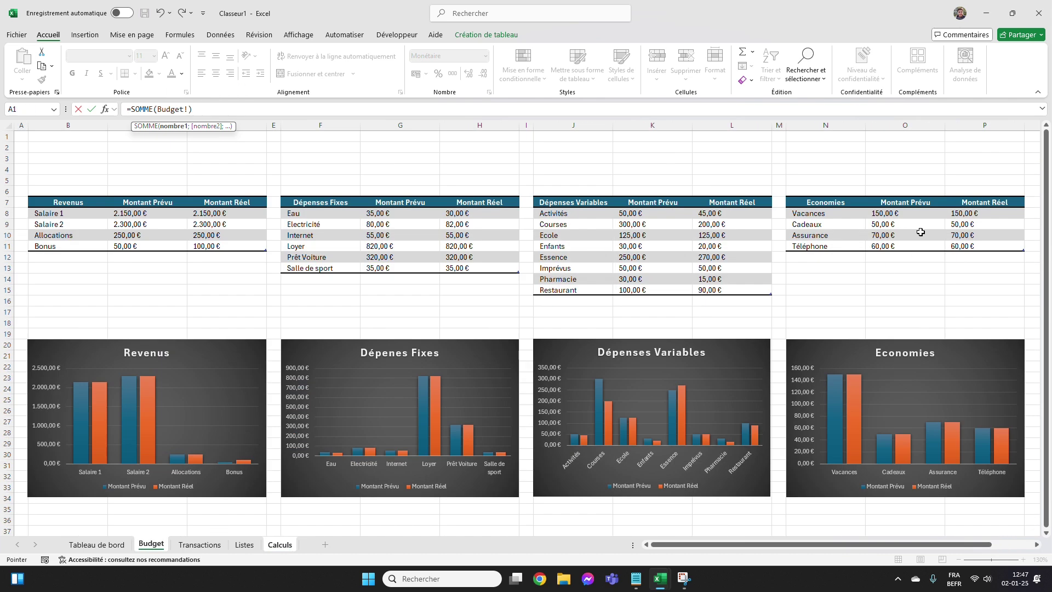
pyautogui.click(886, 194)
pyautogui.press('Return')
# Change the SOMME formula in C24 to total the Montant Réel column of the Economies table on the Budget sheet.
pyautogui.click(247, 472)
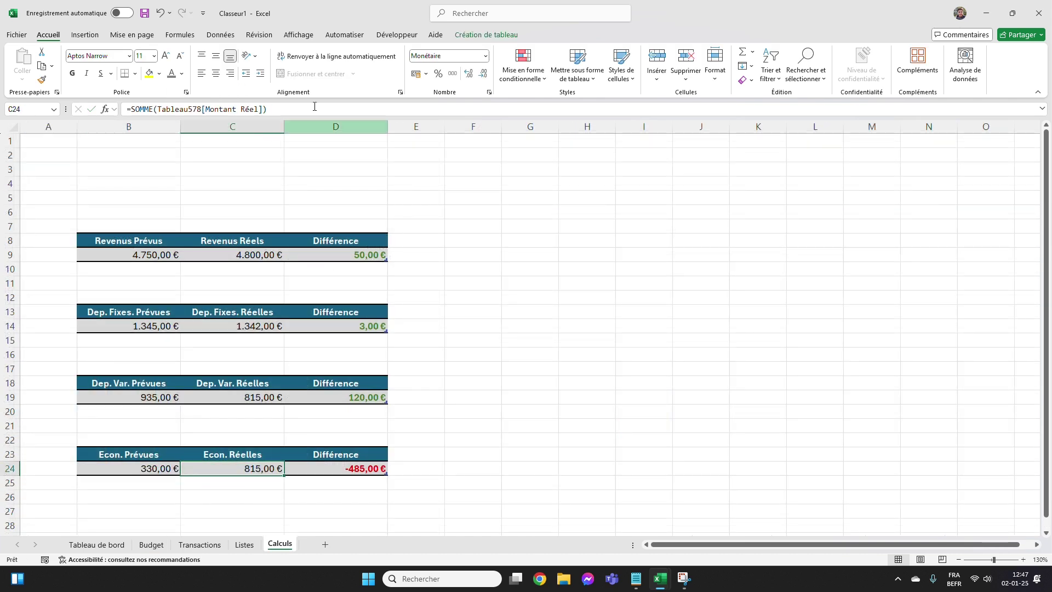
pyautogui.click(264, 109)
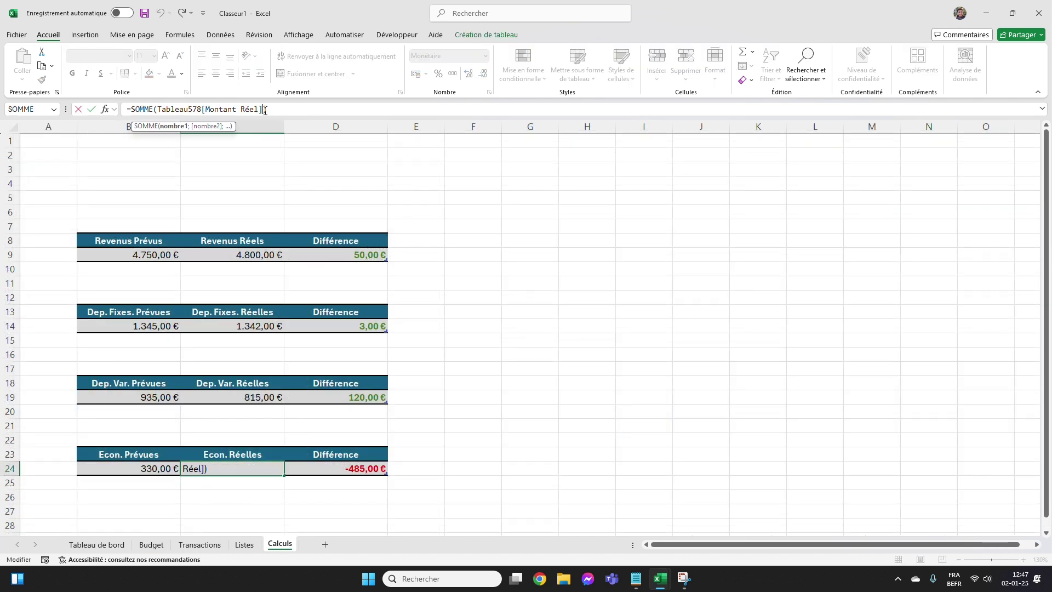
pyautogui.moveTo(265, 109); pyautogui.dragTo(154, 109)
pyautogui.press('BackSpace')
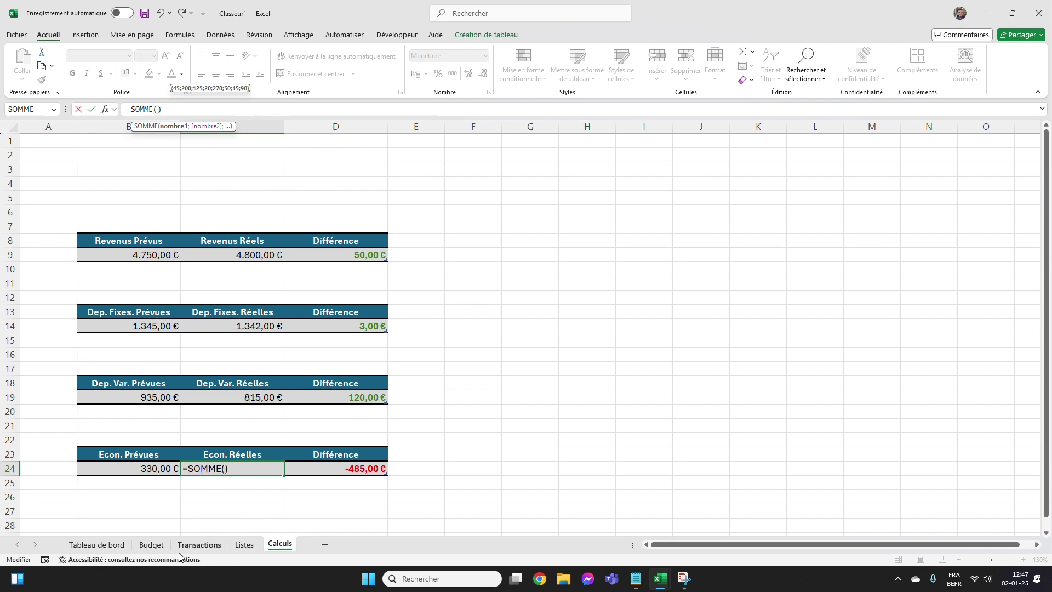
pyautogui.click(151, 544)
pyautogui.click(1003, 202)
pyautogui.press('Return')
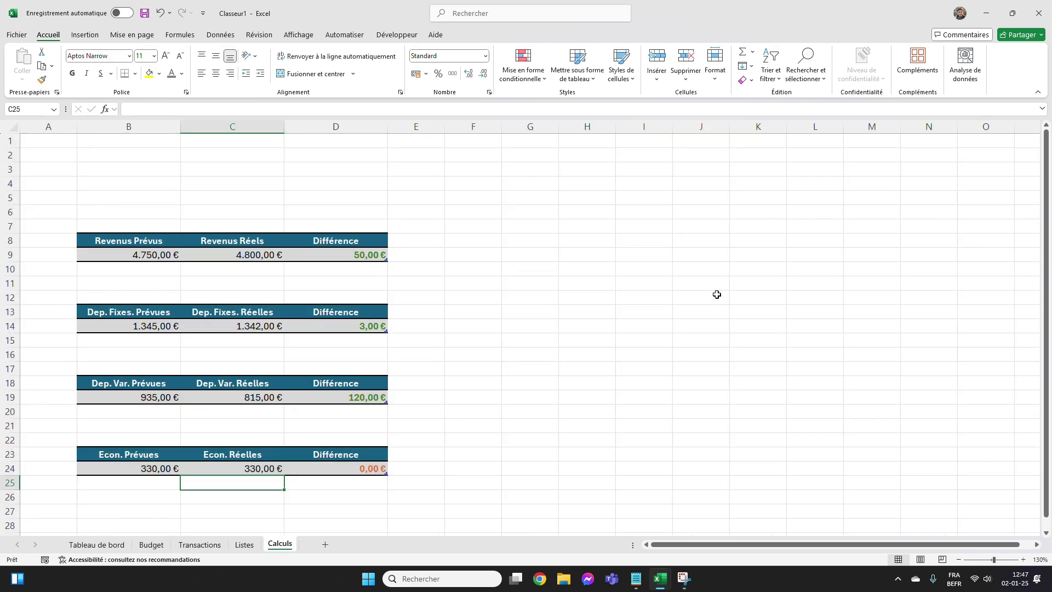
pyautogui.click(701, 293)
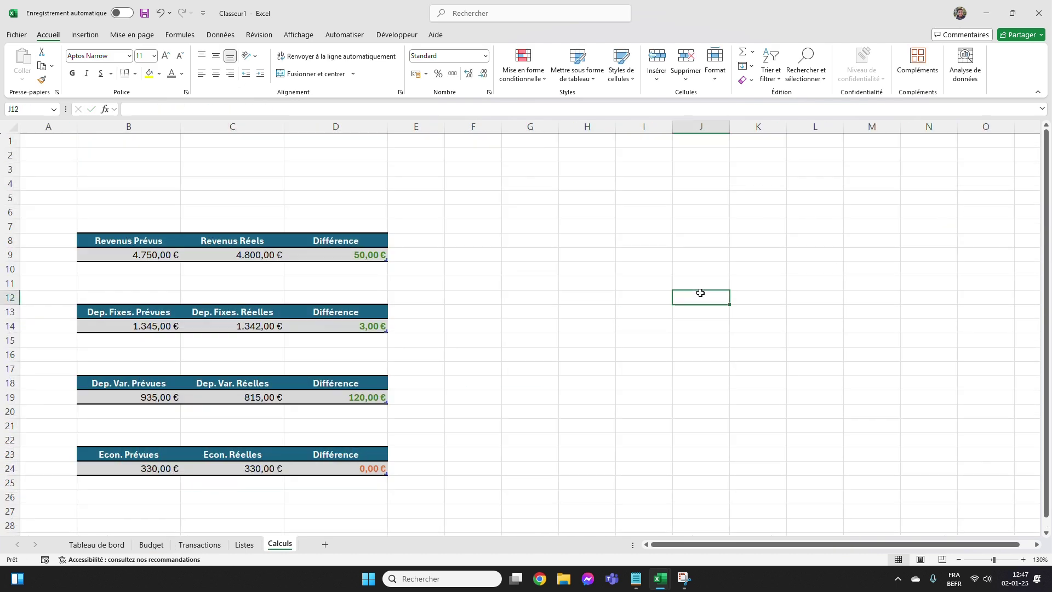
pyautogui.click(706, 256)
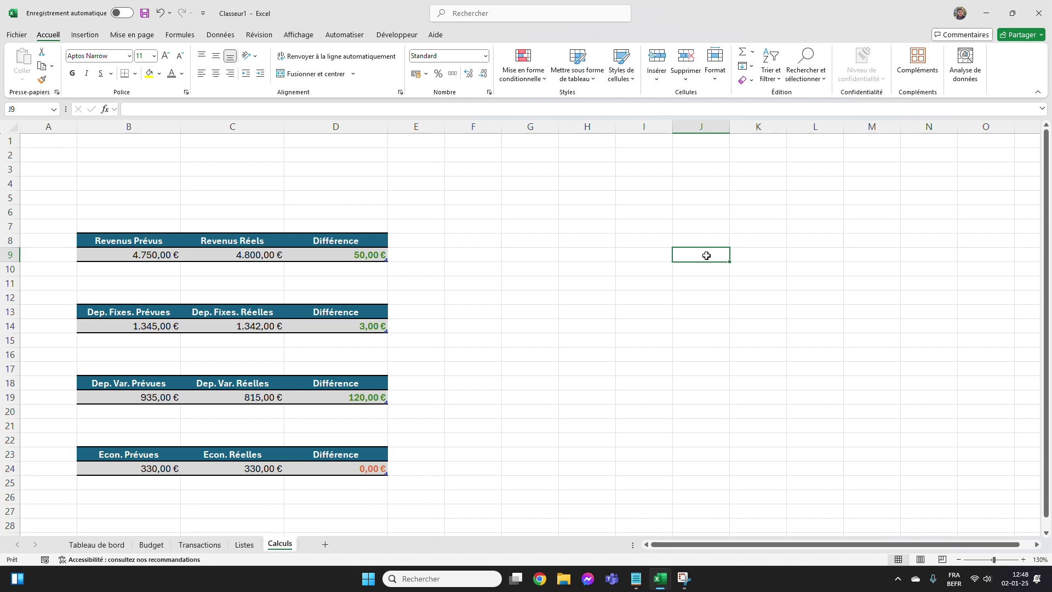
# On the Tableau de bord sheet, link the Budget Prévu cells of Revenus and Dépenses Fixes to their planned totals on the Calculs sheet.
pyautogui.click(94, 545)
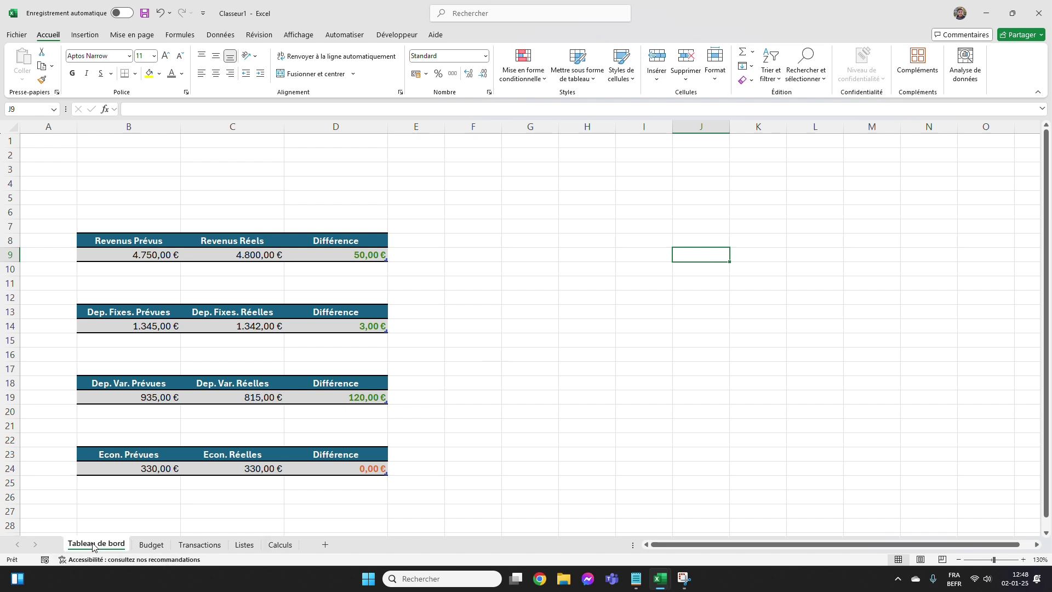
pyautogui.click(236, 236)
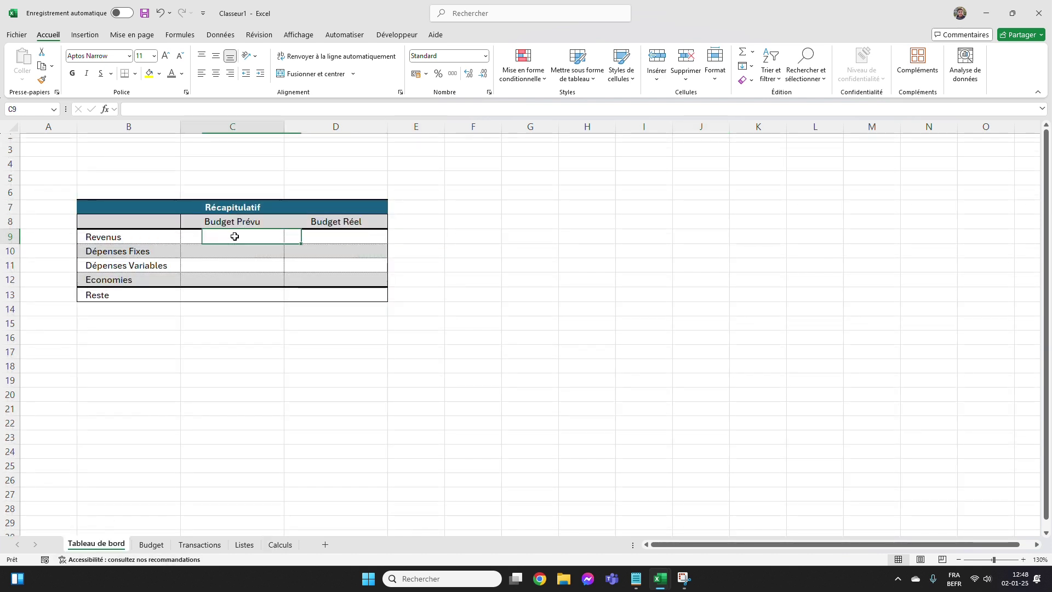
pyautogui.write('=')
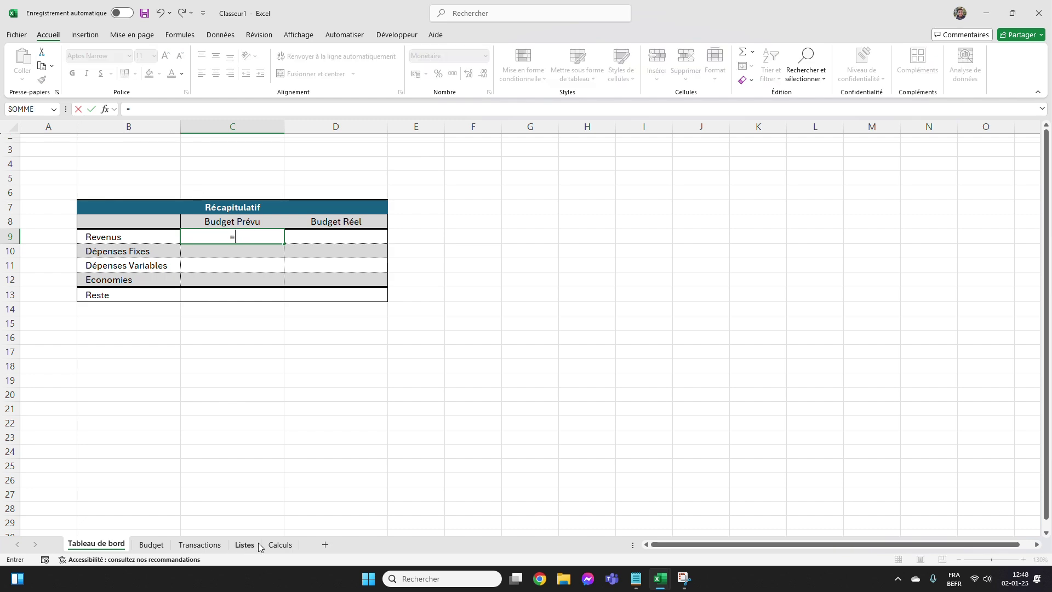
pyautogui.click(278, 545)
pyautogui.click(172, 250)
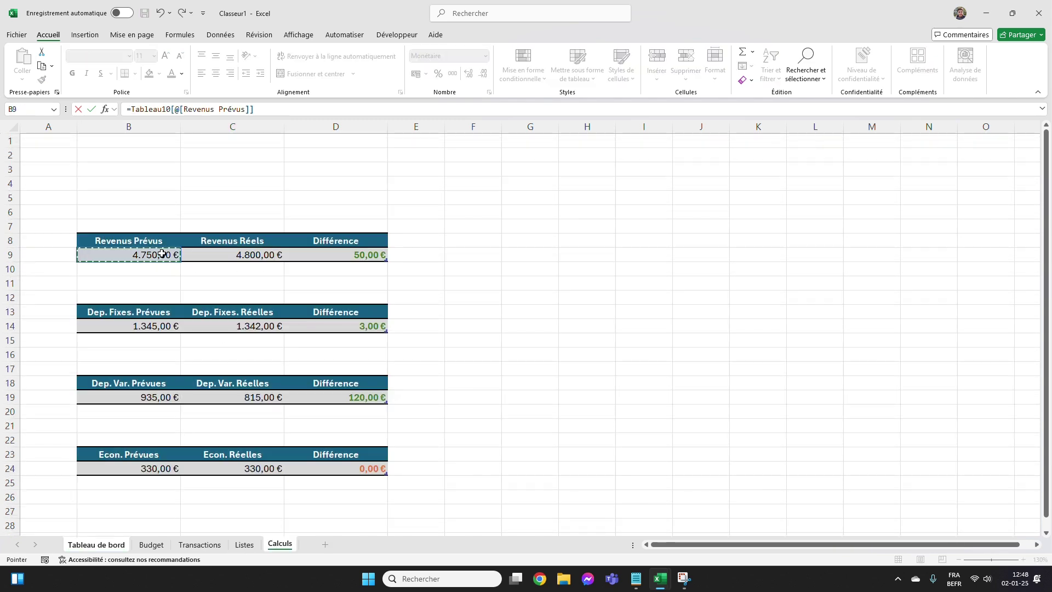
pyautogui.press('Return')
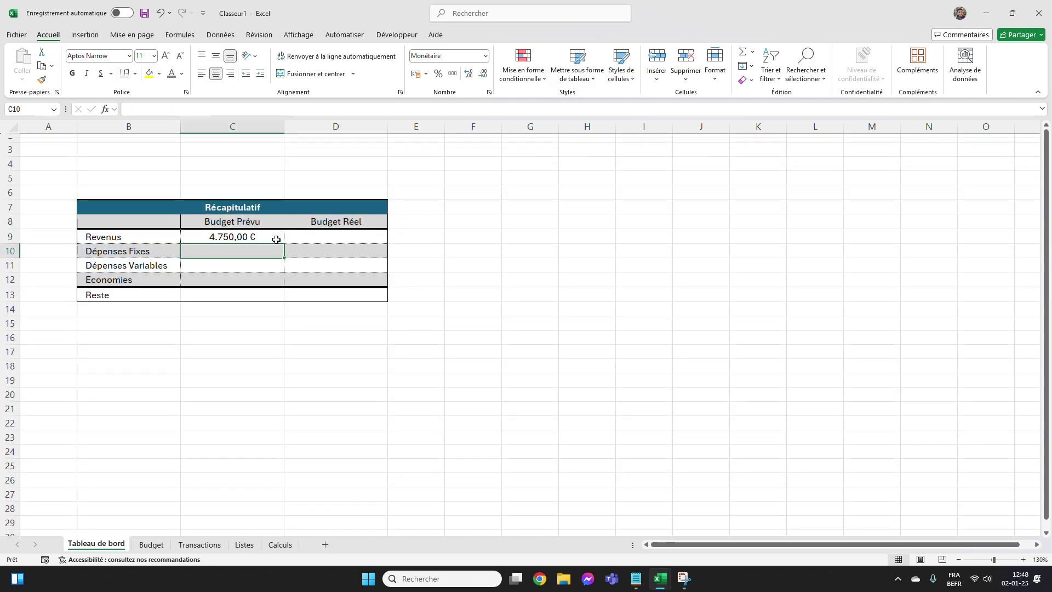
pyautogui.write('=')
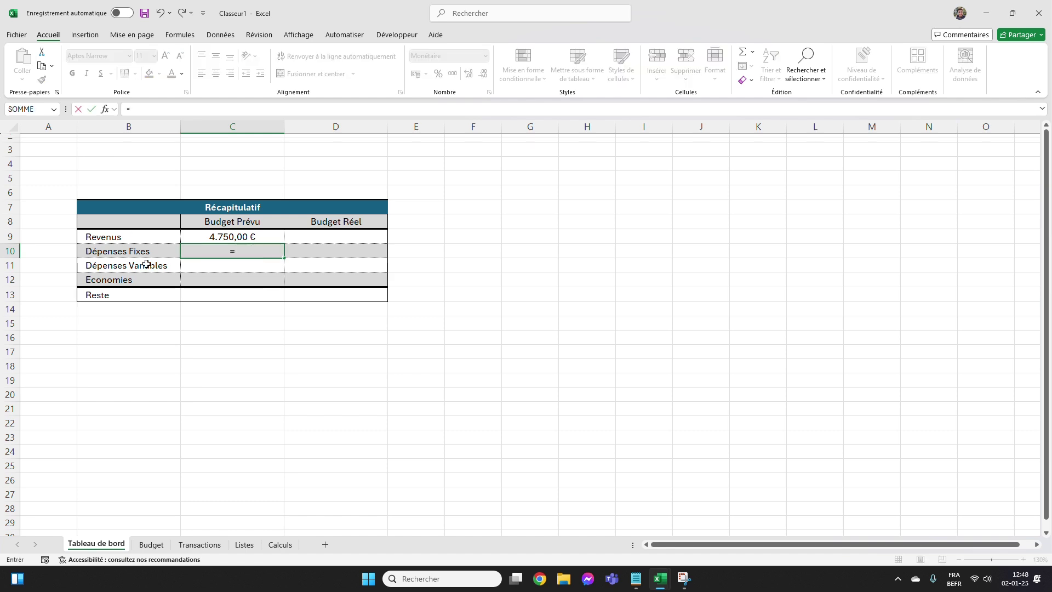
pyautogui.click(280, 545)
pyautogui.click(157, 327)
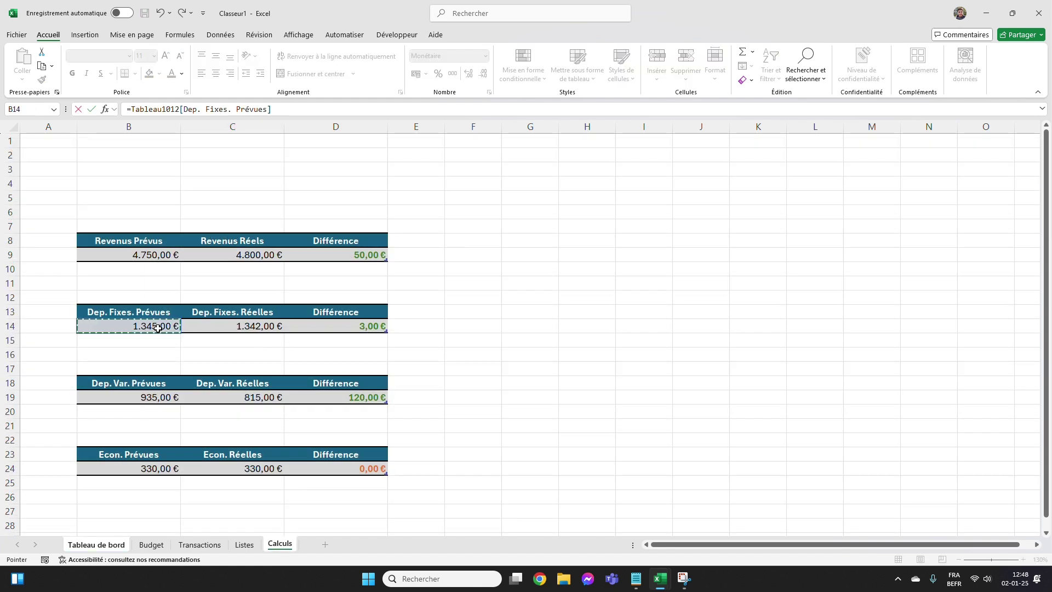
pyautogui.press('Return')
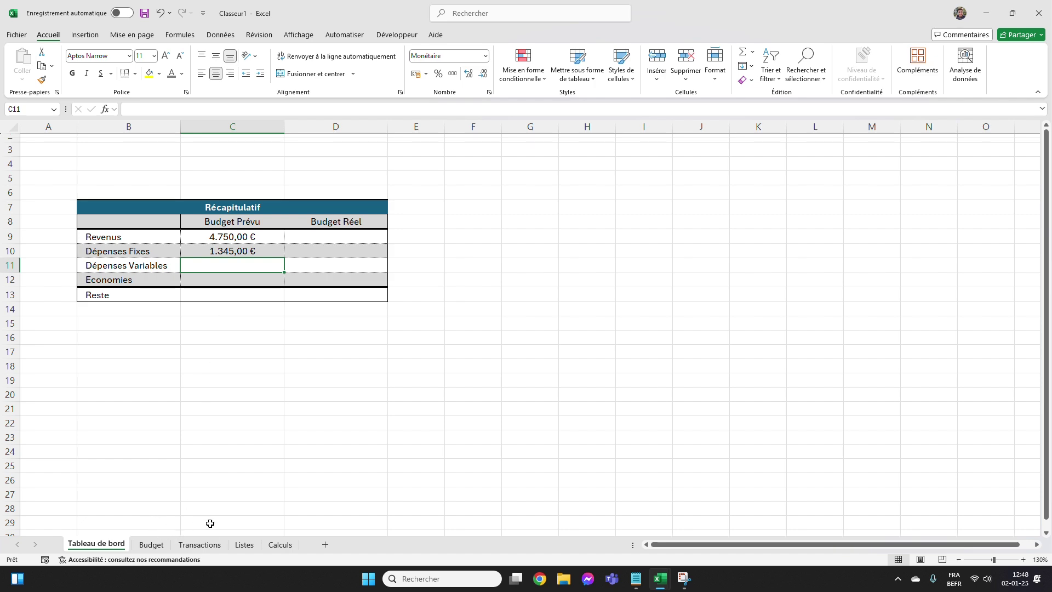
# Set the Montant Prévu of Salaire 1 to 3000 on the Budget sheet and check the linked totals on Calculs and Tableau de bord.
pyautogui.click(151, 545)
pyautogui.click(154, 214)
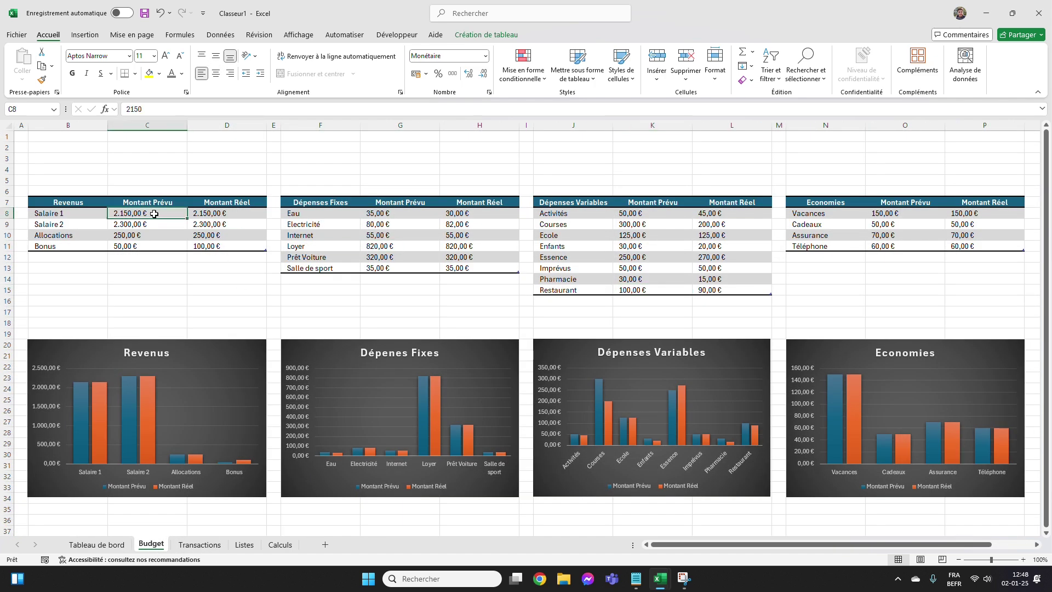
pyautogui.write('3000')
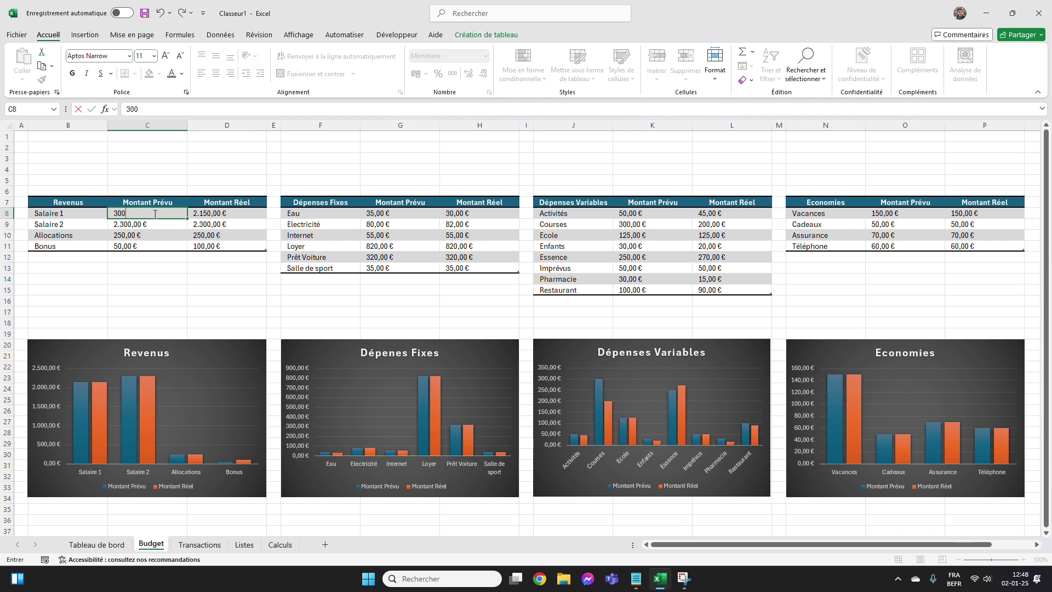
pyautogui.press('Return')
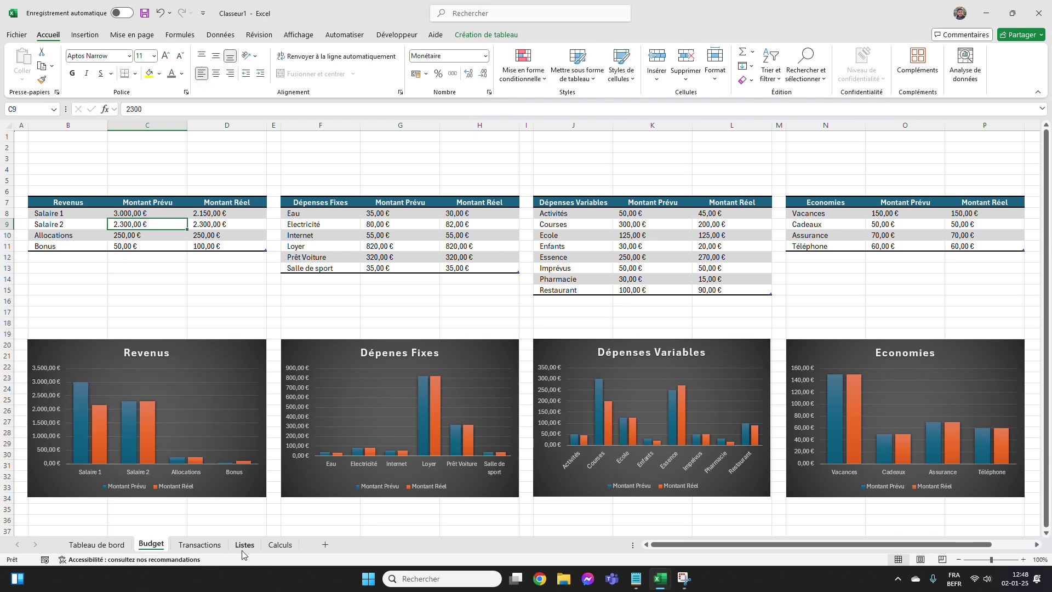
pyautogui.click(268, 549)
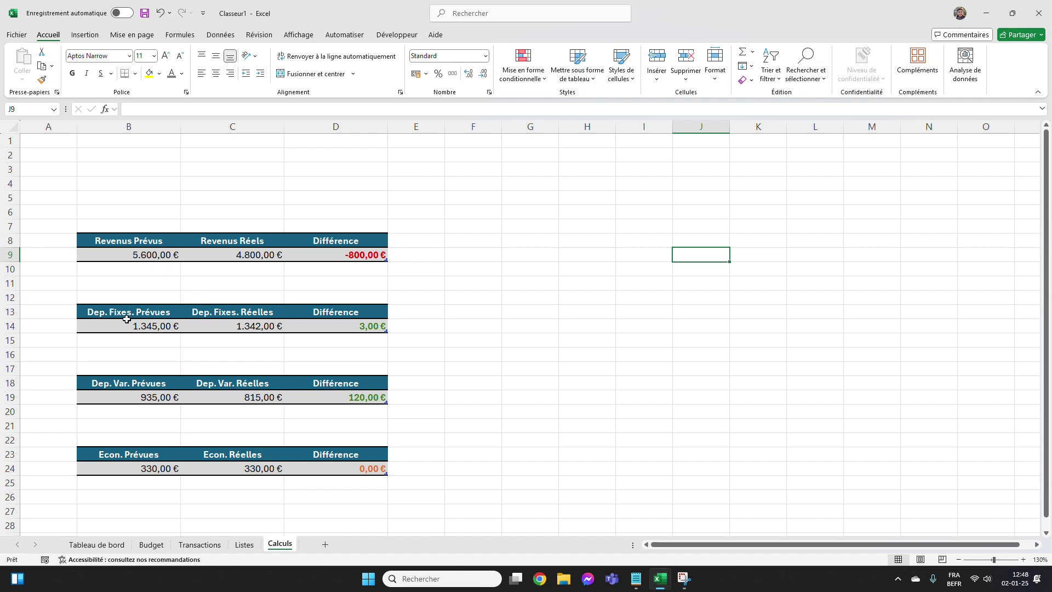
pyautogui.click(90, 545)
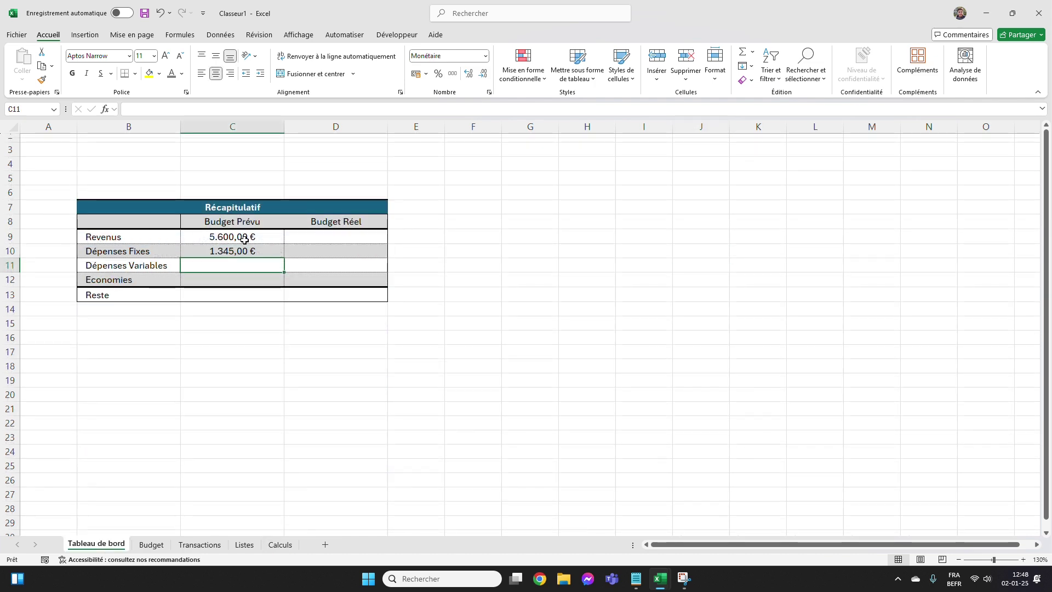
# Undo the test change to Salaire 1's planned amount and return to the Tableau de bord sheet.
pyautogui.hotkey('ctrl', 'z')
pyautogui.click(183, 310)
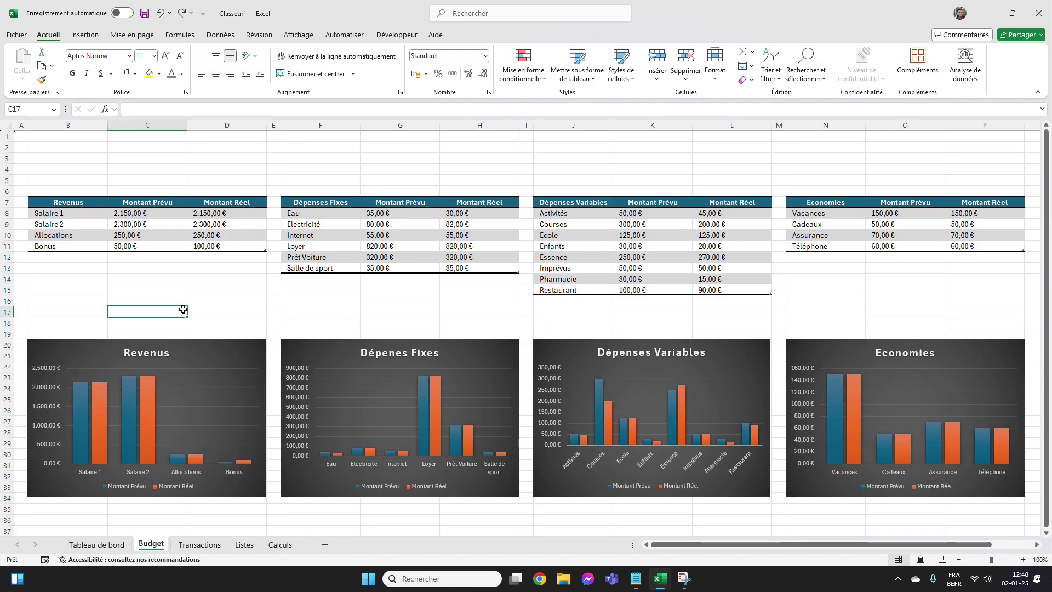
pyautogui.click(113, 545)
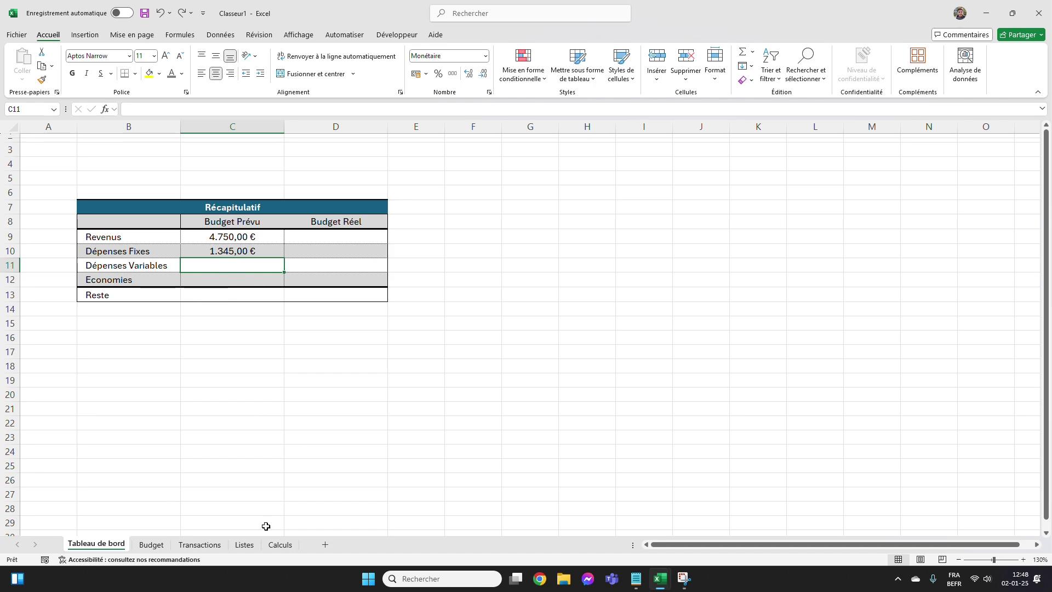
# Link the Budget Prévu cells of Dépenses Variables and Economies to their planned totals on the Calculs sheet.
pyautogui.write('=')
pyautogui.click(271, 544)
pyautogui.click(167, 398)
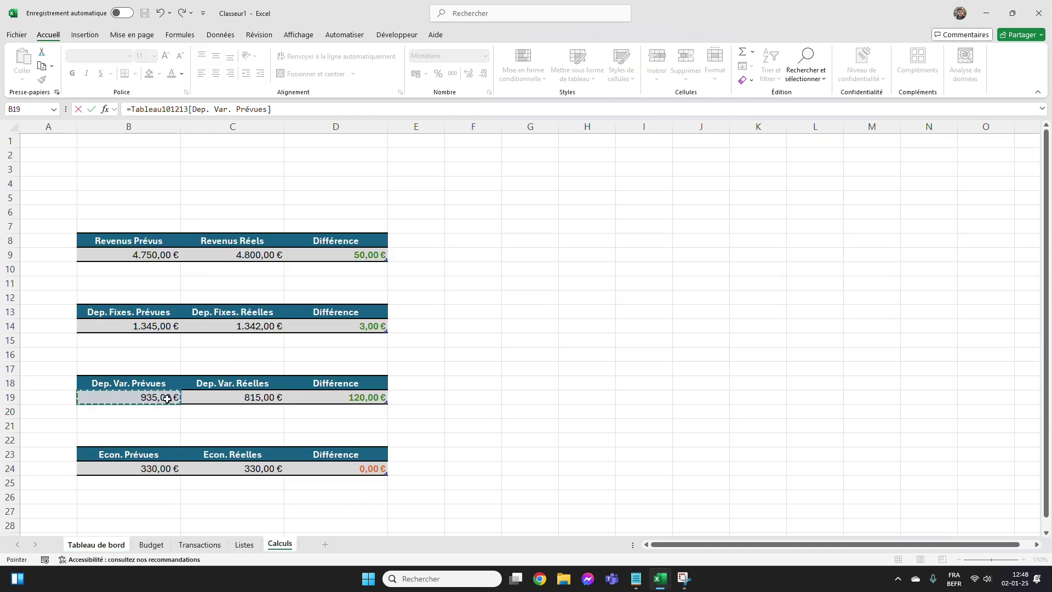
pyautogui.press('Return')
pyautogui.write('=')
pyautogui.click(276, 543)
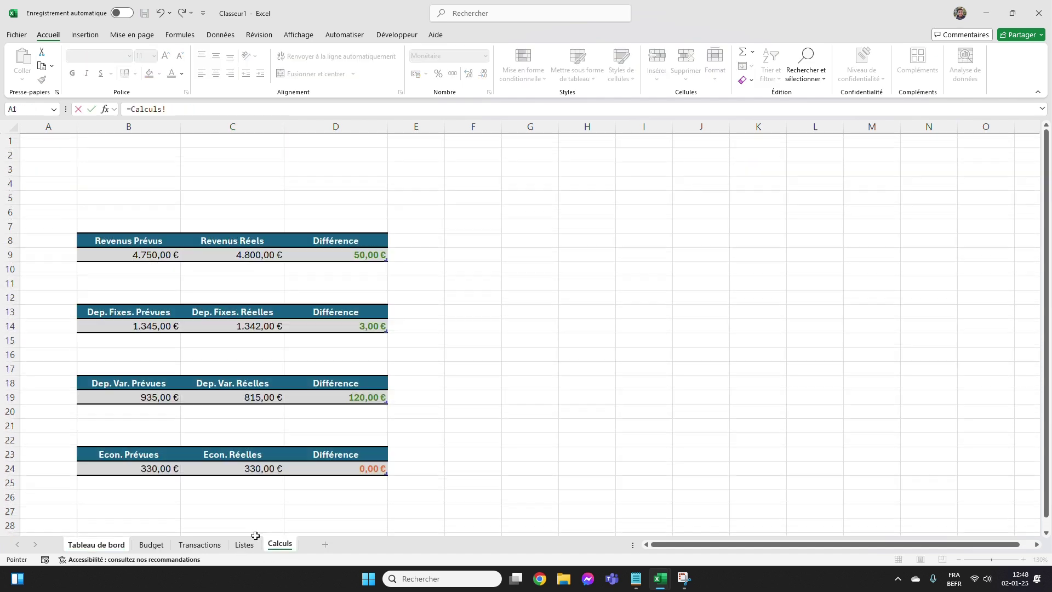
pyautogui.click(173, 471)
pyautogui.press('Return')
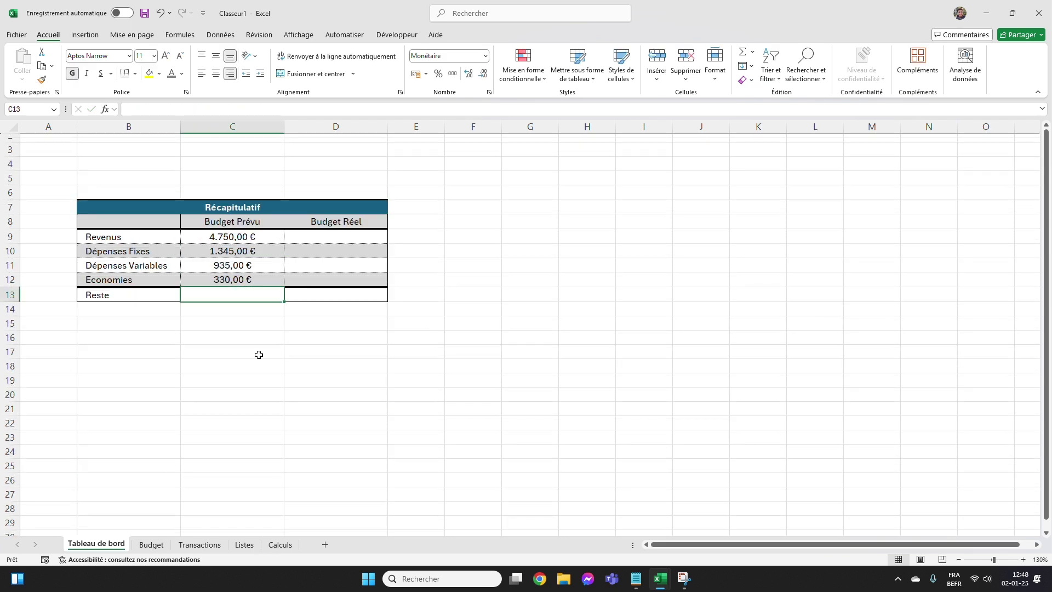
# Link the Budget Réel cells of Revenus and Dépenses Fixes, D9 and D10, to their actual totals on the Calculs sheet.
pyautogui.click(342, 234)
pyautogui.write('=')
pyautogui.click(279, 544)
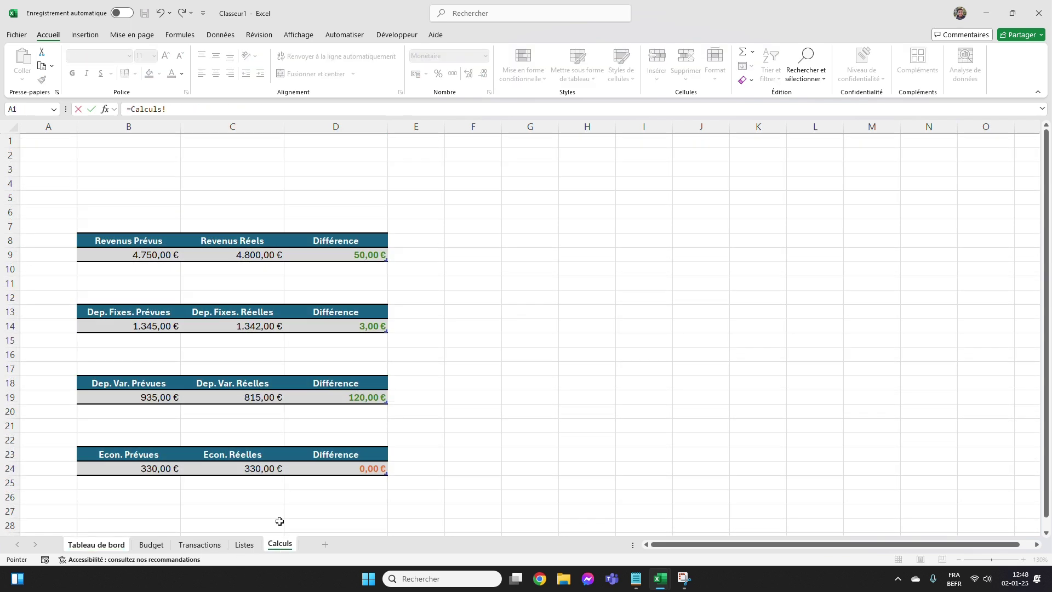
pyautogui.click(261, 254)
pyautogui.press('Return')
pyautogui.write('=')
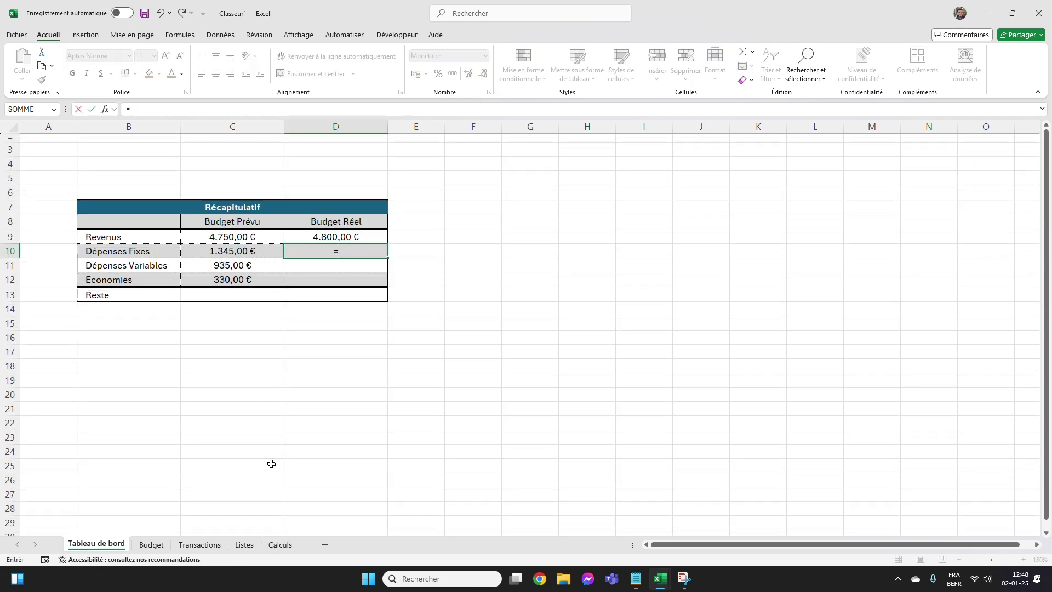
pyautogui.click(279, 544)
pyautogui.click(269, 327)
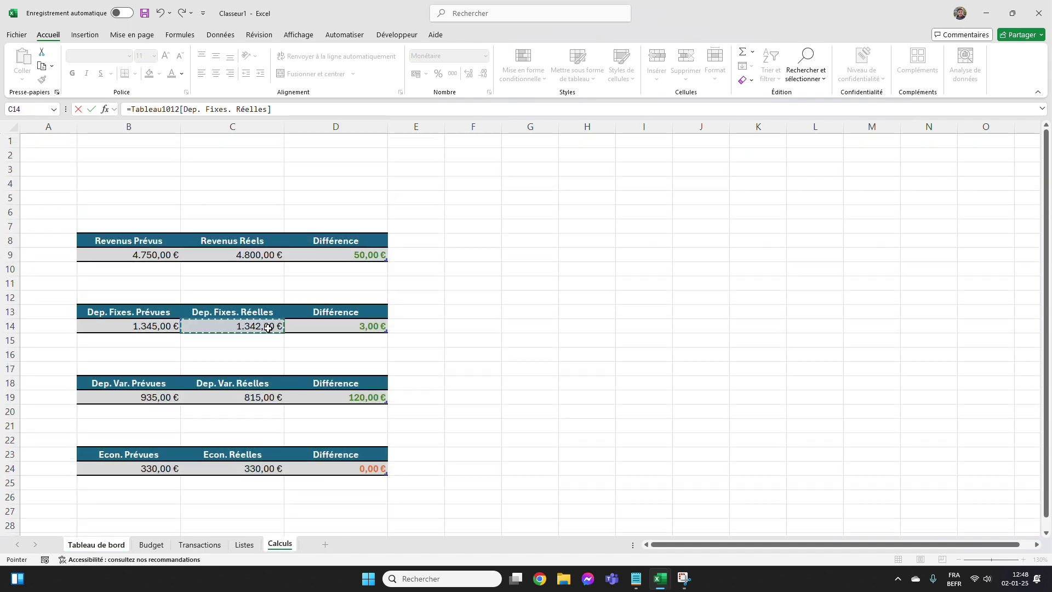
pyautogui.press('Return')
# Link the Budget Réel cells of Dépenses Variables and Economies, D11 and D12, to their actual totals on the Calculs sheet.
pyautogui.write('=')
pyautogui.click(280, 544)
pyautogui.click(253, 399)
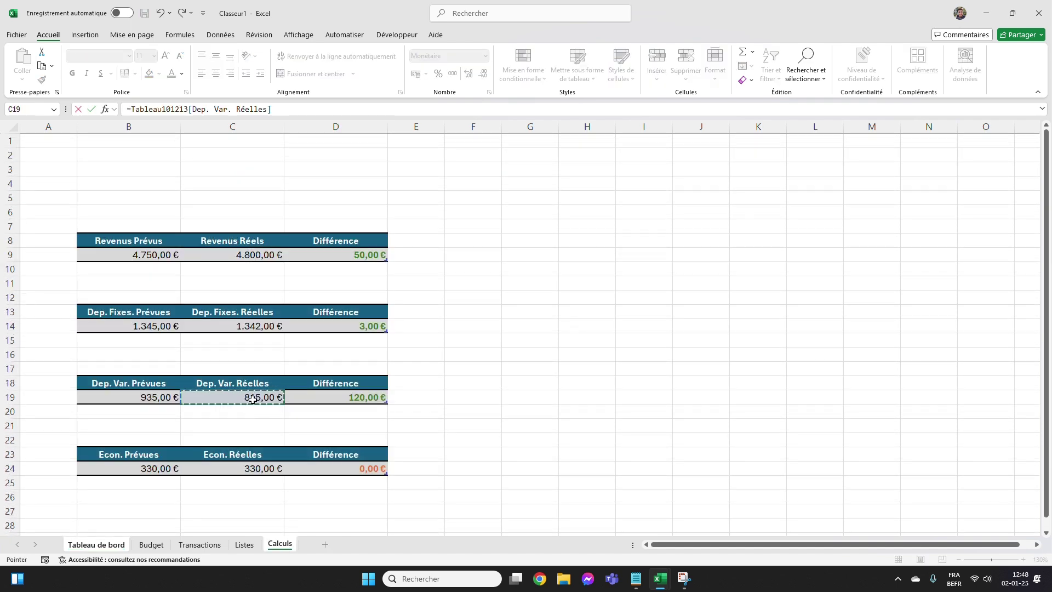
pyautogui.press('Return')
pyautogui.write('=')
pyautogui.click(279, 544)
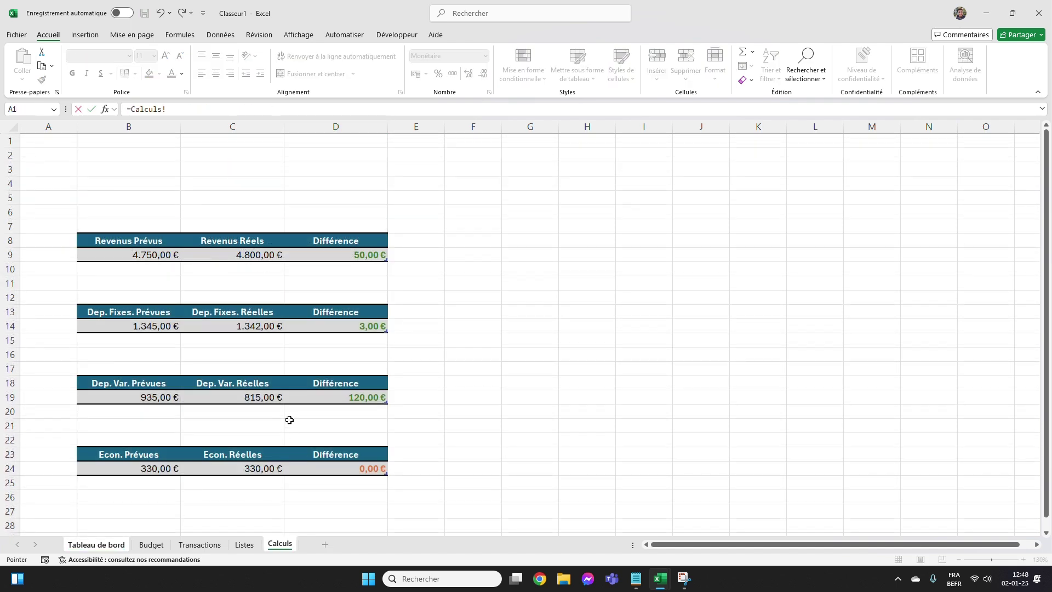
pyautogui.click(255, 470)
pyautogui.press('Return')
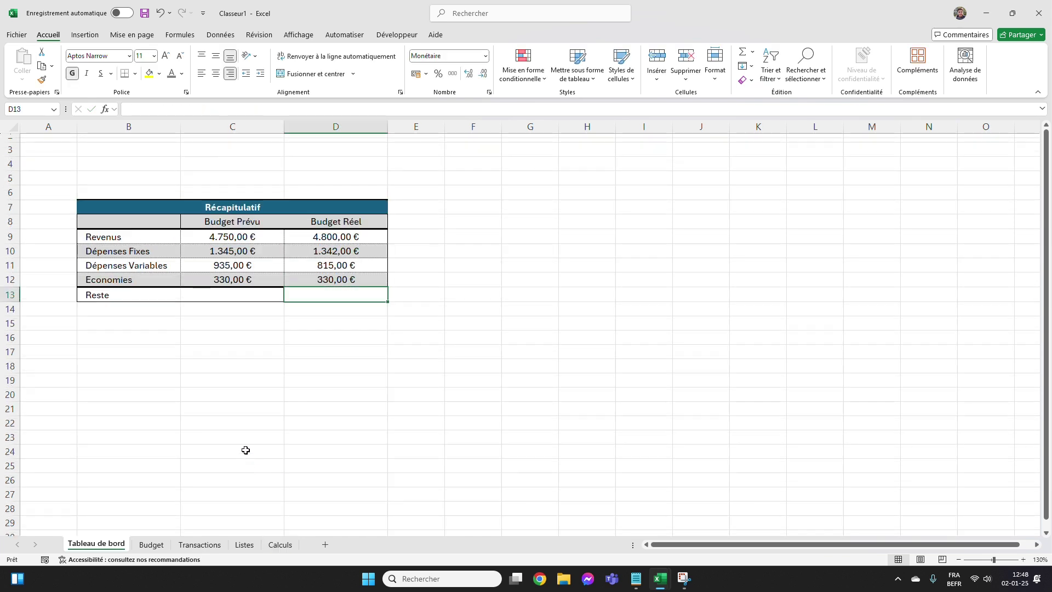
# Calculate the planned Reste in C13 of the Récapitulatif table with the formula =C9-C10-C11-C12.
pyautogui.click(213, 295)
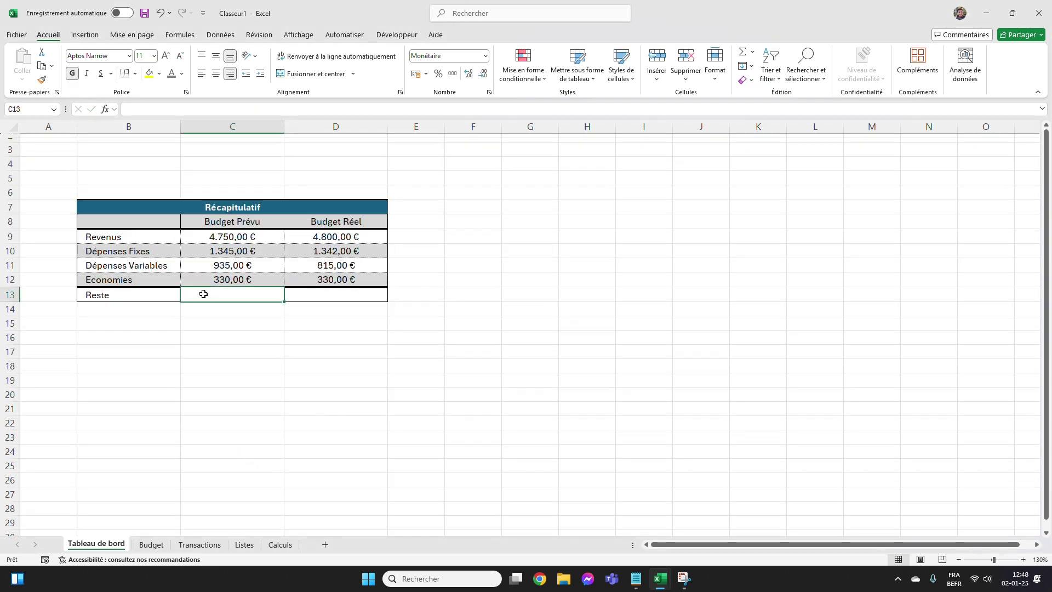
pyautogui.write('=')
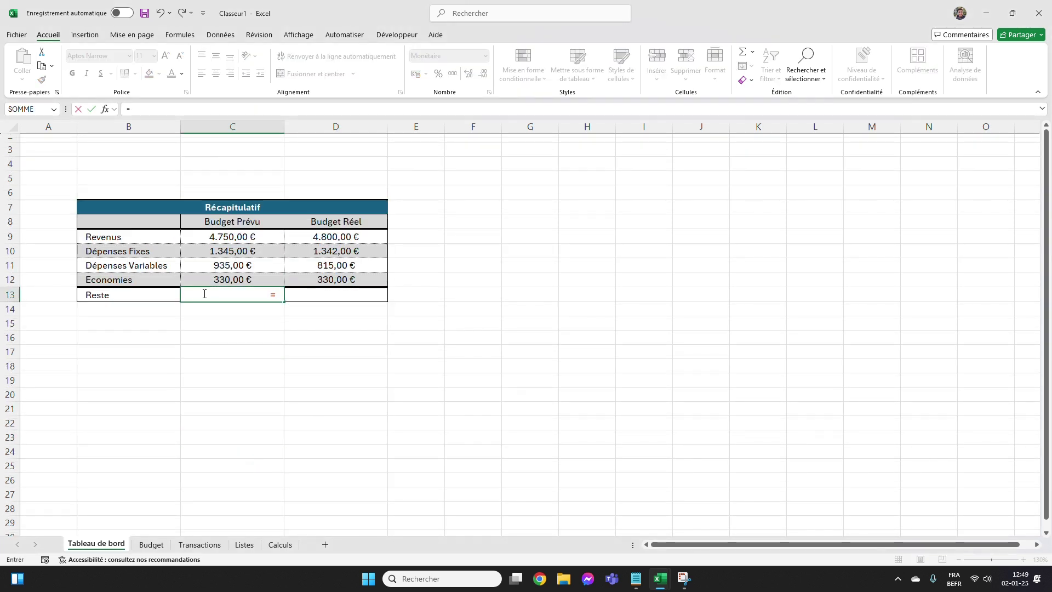
pyautogui.click(231, 235)
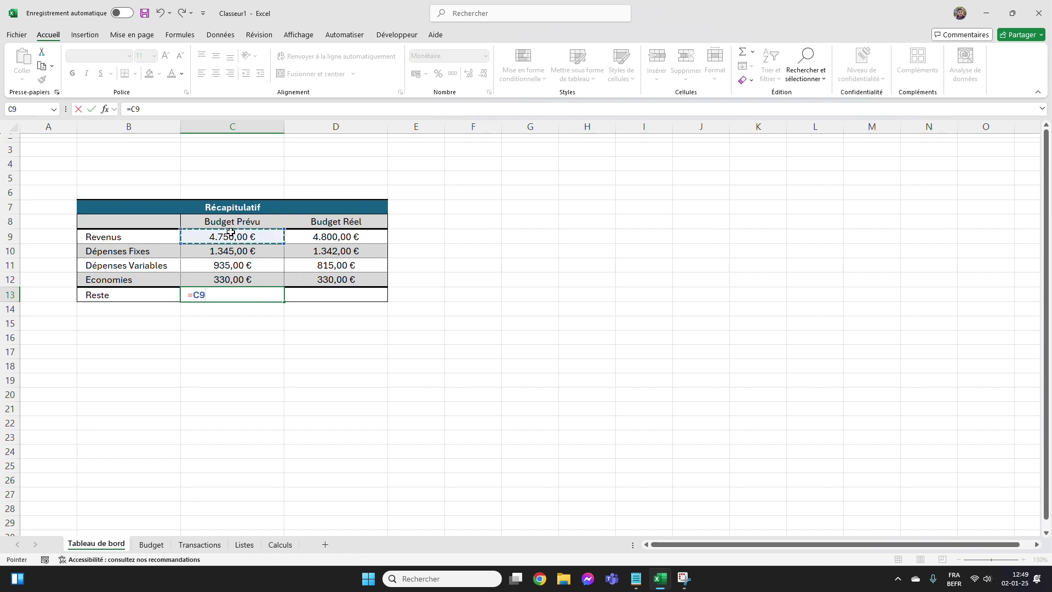
pyautogui.write('-')
pyautogui.click(232, 250)
pyautogui.write('-')
pyautogui.click(225, 266)
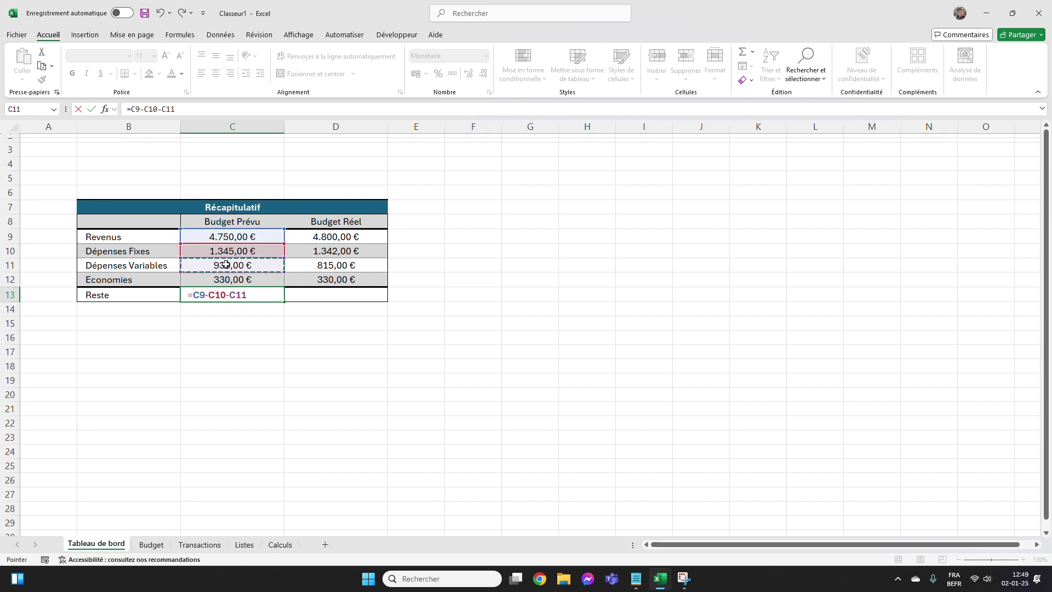
pyautogui.write('-')
pyautogui.click(225, 280)
pyautogui.press('Return')
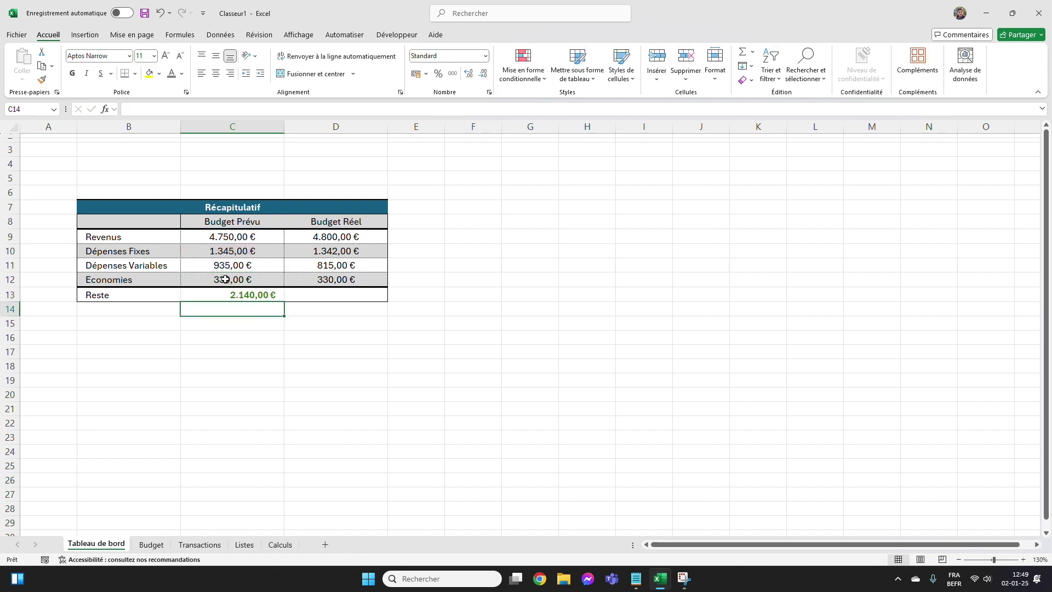
# Calculate the actual Reste in D13 of the Récapitulatif table with the formula =D9-D10-D11-D12.
pyautogui.click(216, 294)
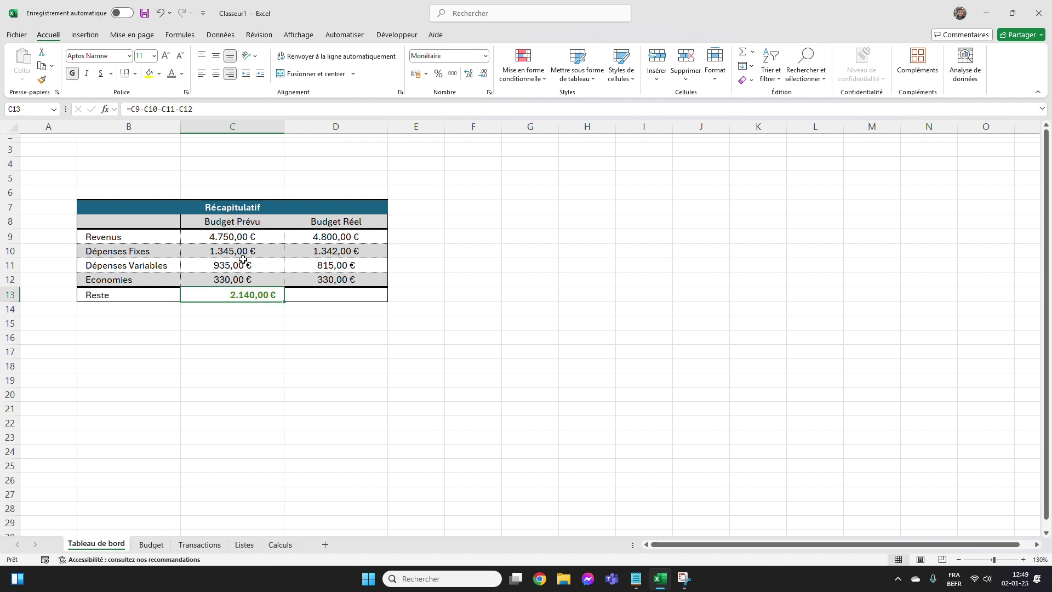
pyautogui.moveTo(257, 238); pyautogui.dragTo(249, 281)
pyautogui.click(318, 296)
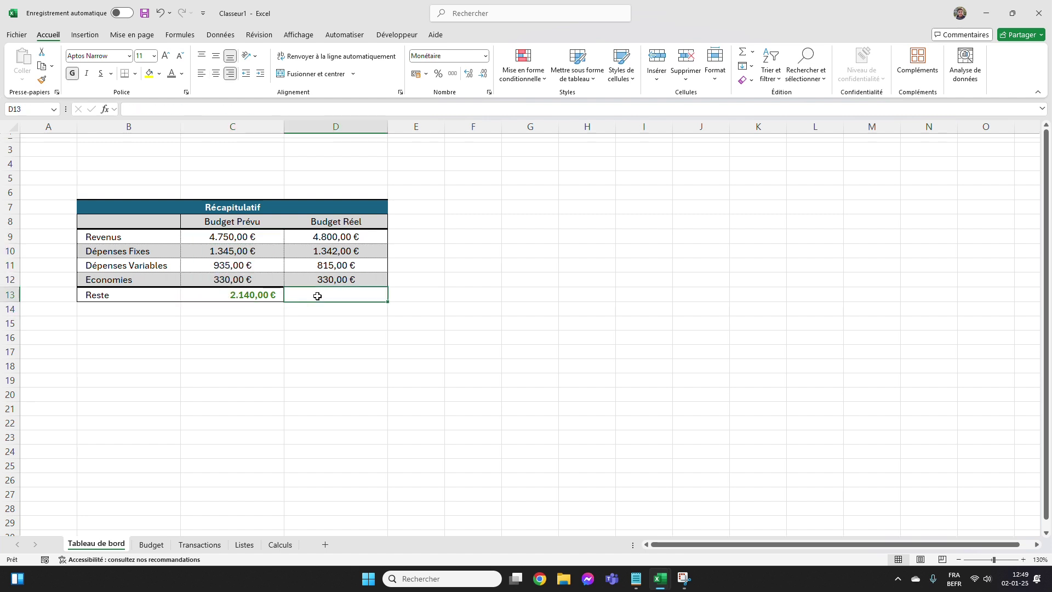
pyautogui.write('=')
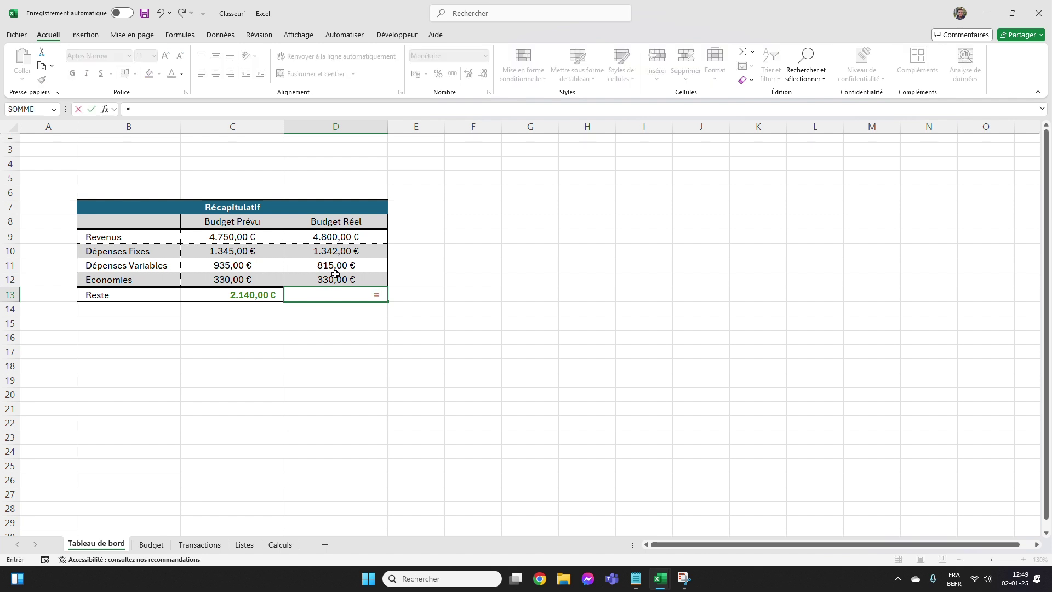
pyautogui.click(350, 237)
pyautogui.write('-')
pyautogui.click(336, 251)
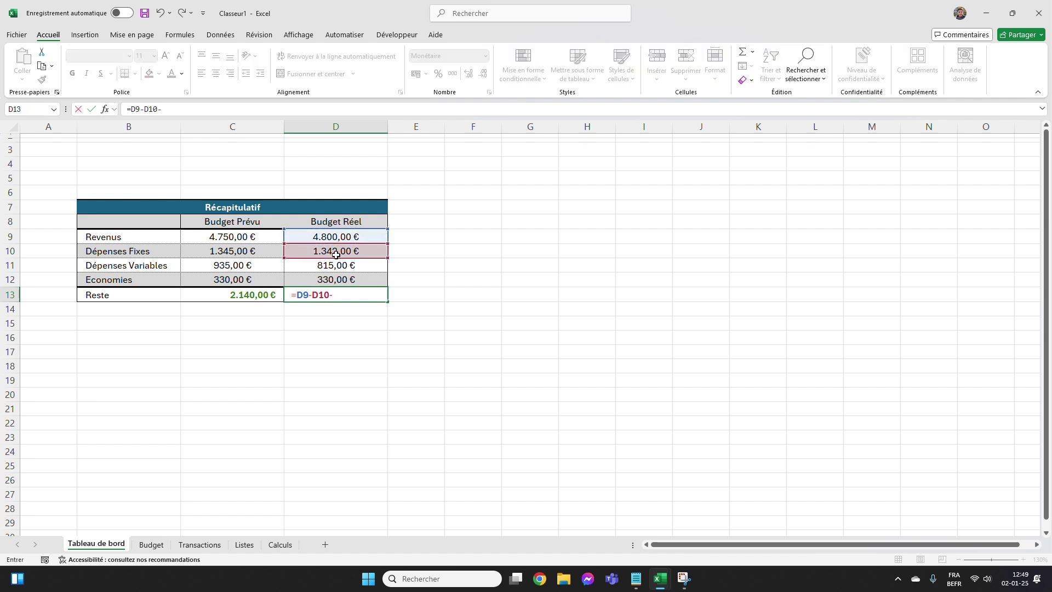
pyautogui.write('-')
pyautogui.click(334, 264)
pyautogui.write('-')
pyautogui.click(334, 281)
pyautogui.write('-')
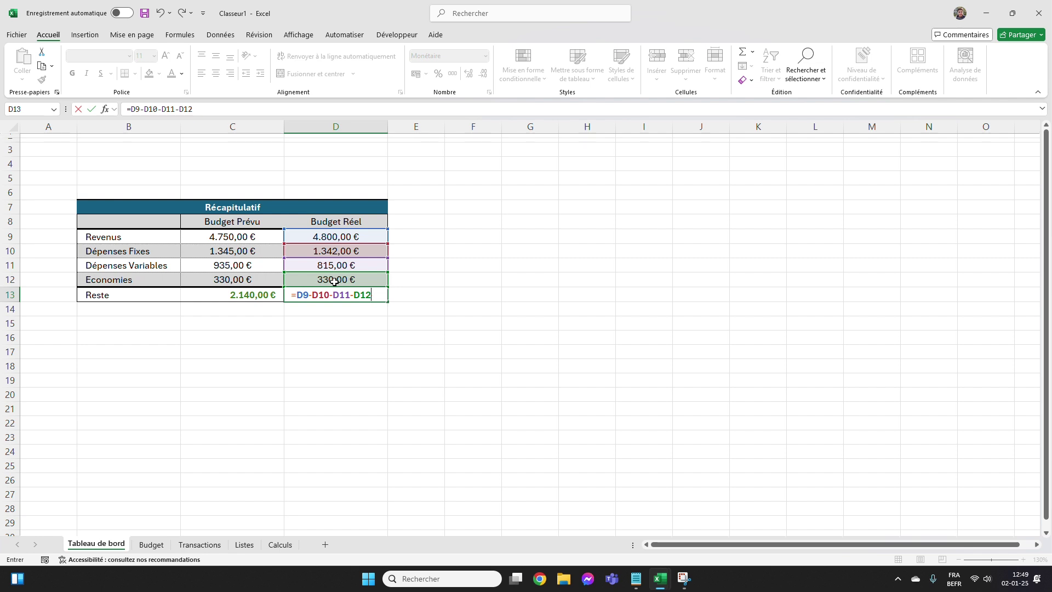
pyautogui.press('Return')
pyautogui.click(368, 235)
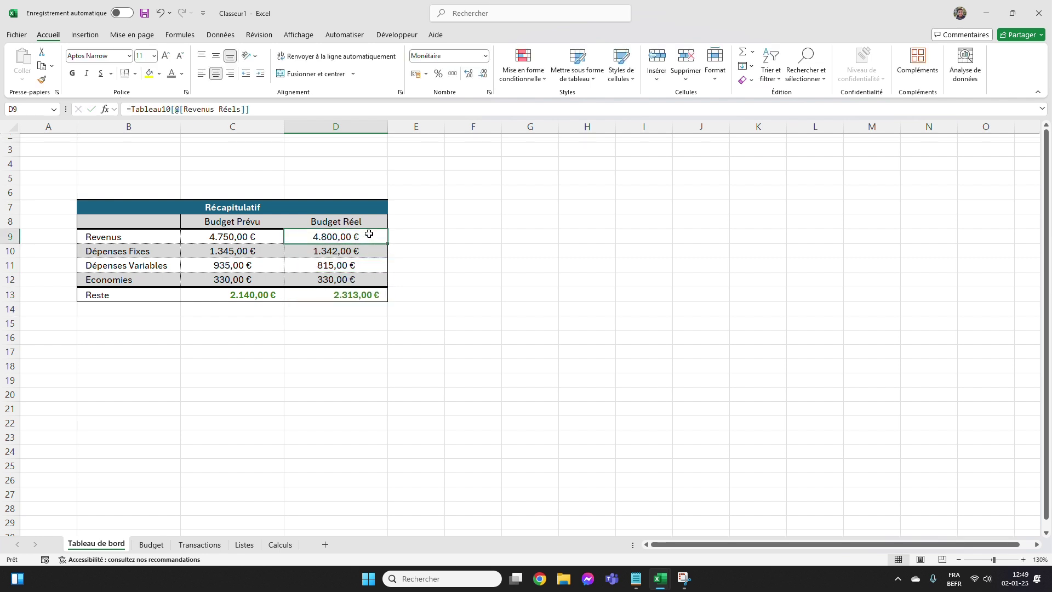
pyautogui.click(581, 393)
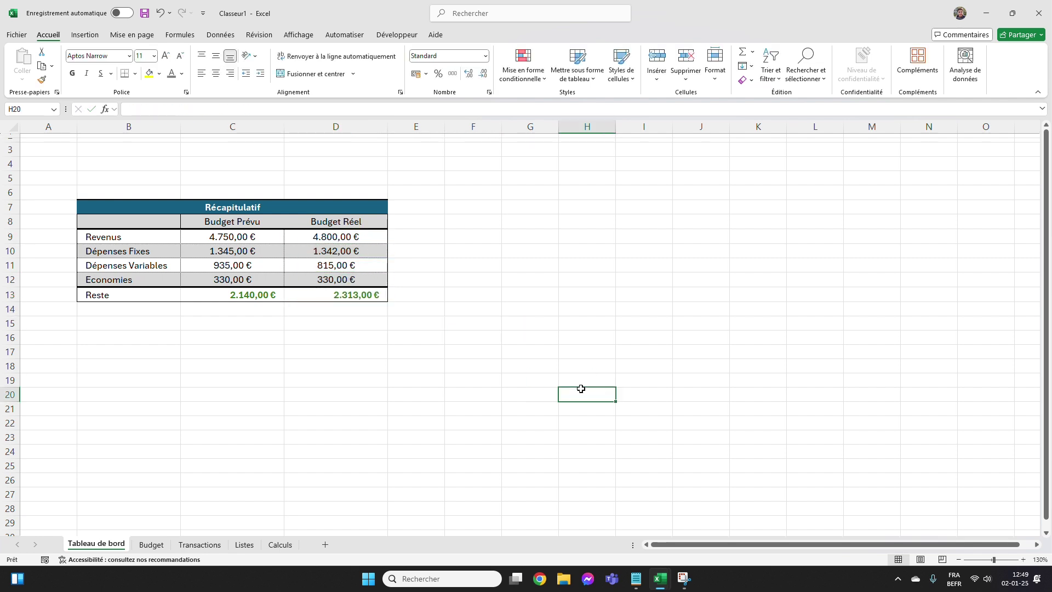
pyautogui.click(650, 323)
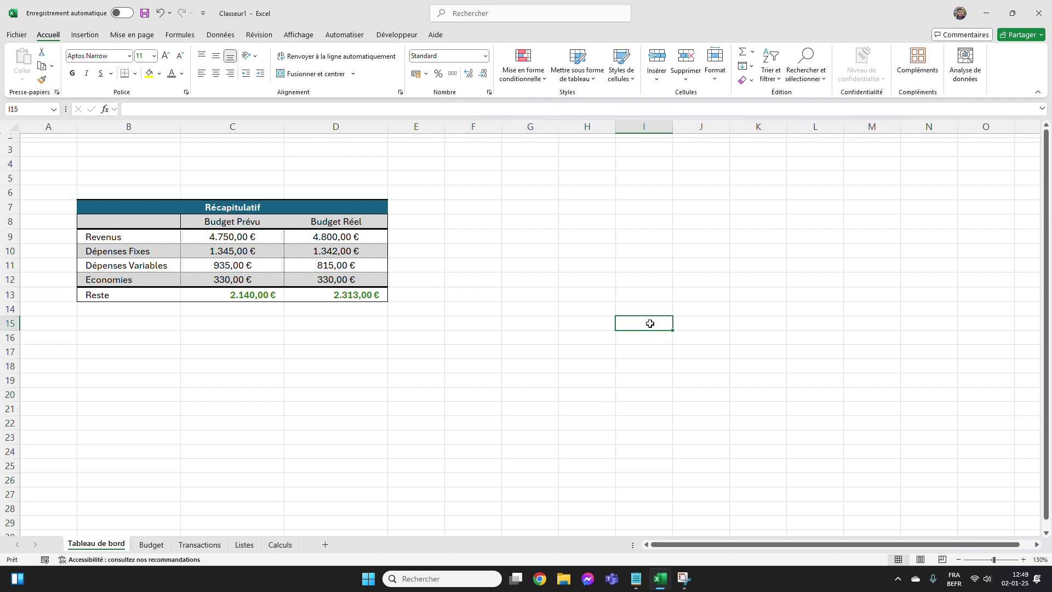
# Set the width of column A on the Tableau de bord sheet to 5.
pyautogui.click(55, 127)
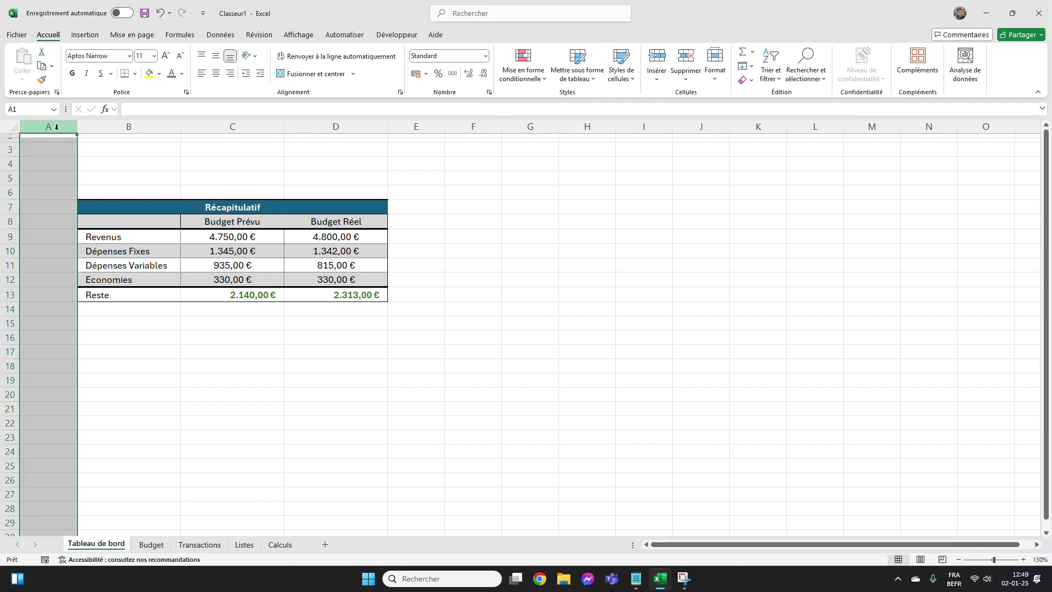
pyautogui.rightClick(56, 129)
pyautogui.click(88, 301)
pyautogui.write('5')
pyautogui.press('Return')
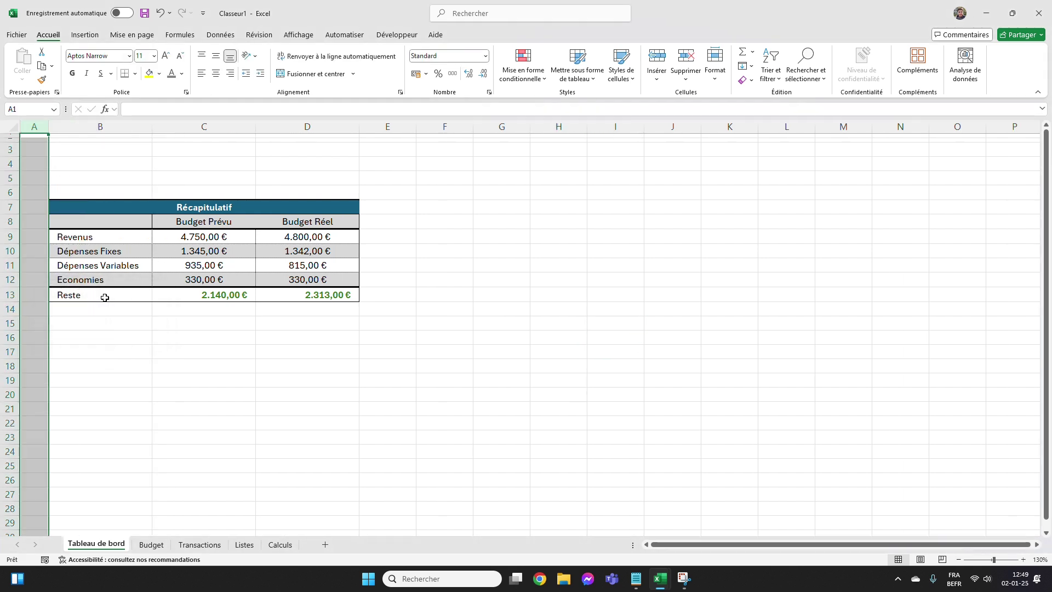
pyautogui.click(172, 406)
# Insert a clustered bar chart of B7:D12 with the dark grey chart style and place it directly below the Récapitulatif table.
pyautogui.moveTo(160, 164); pyautogui.dragTo(298, 229)
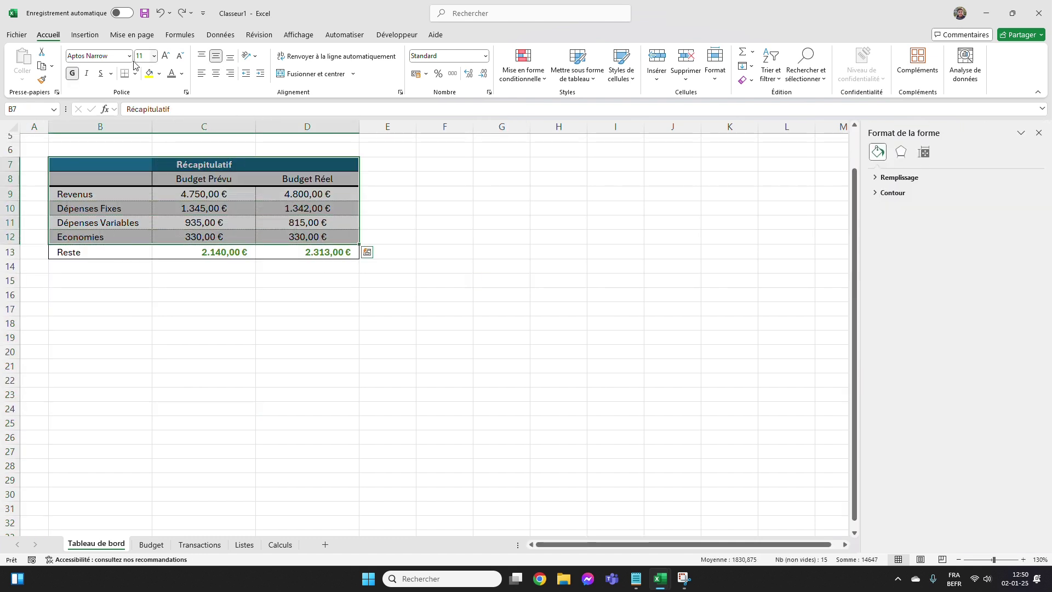
pyautogui.click(85, 35)
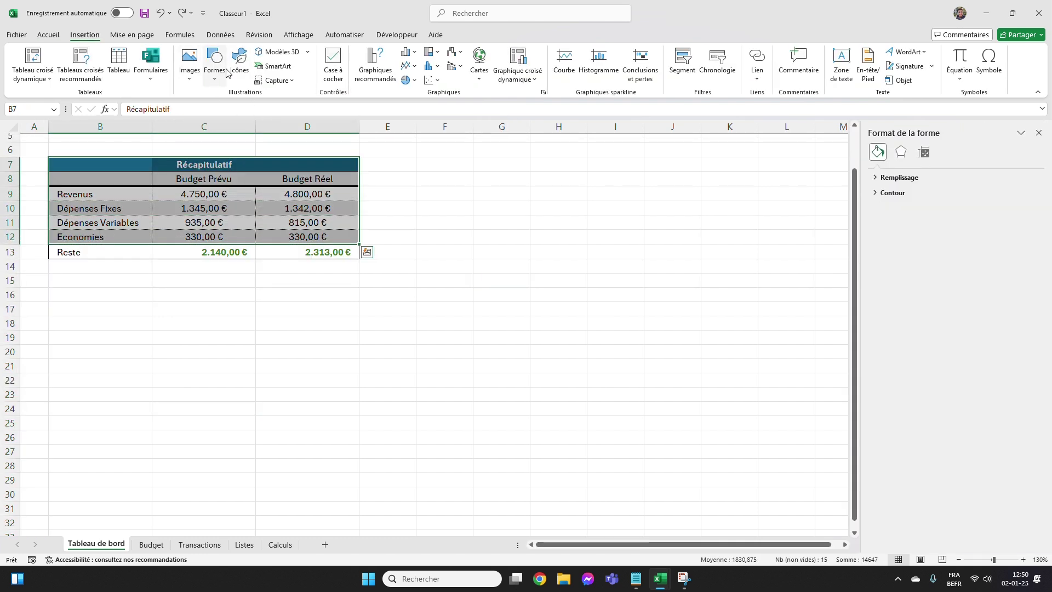
pyautogui.click(375, 63)
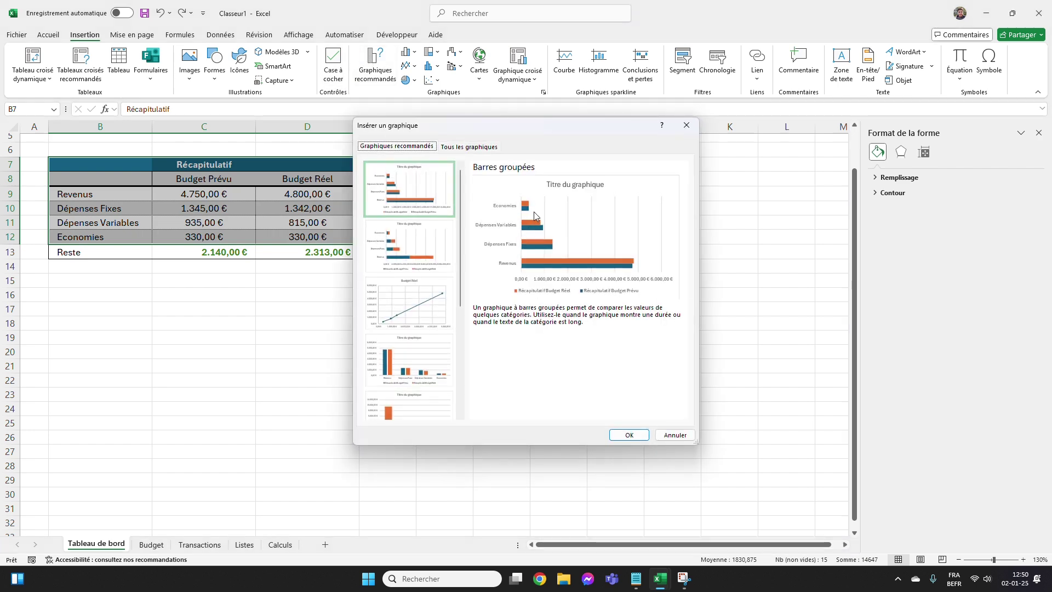
pyautogui.click(629, 435)
pyautogui.click(467, 65)
pyautogui.moveTo(537, 241); pyautogui.dragTo(319, 287)
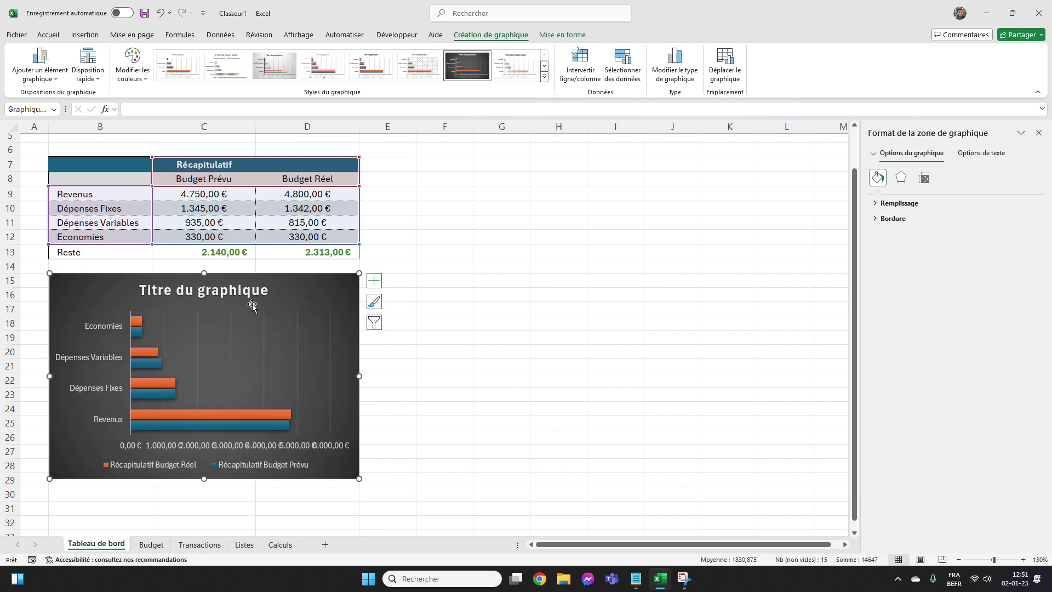
# Title the new bar chart Récapitulatif.
pyautogui.click(234, 293)
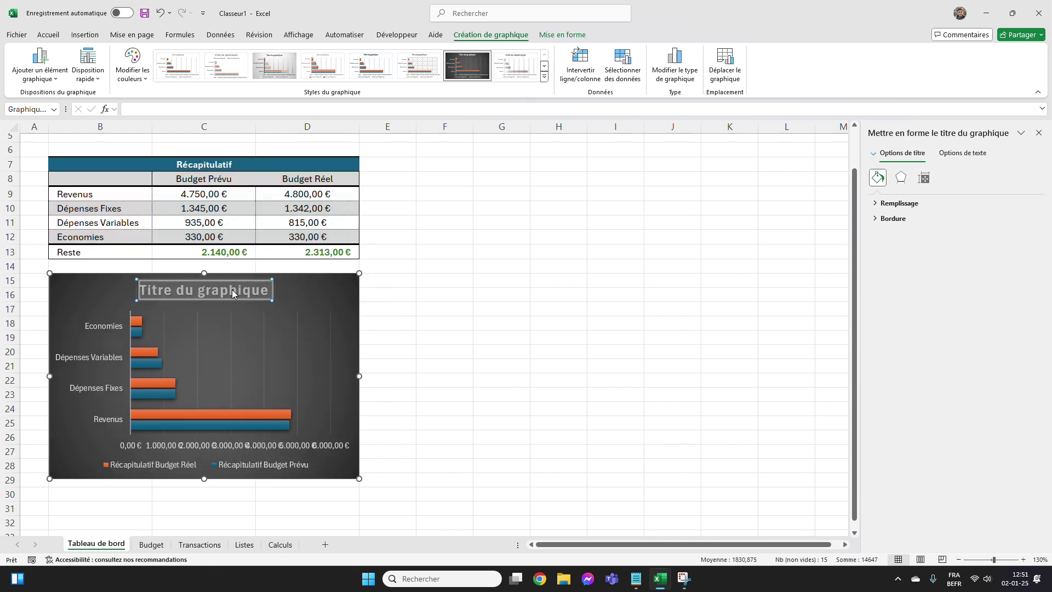
pyautogui.write('Récapitu')
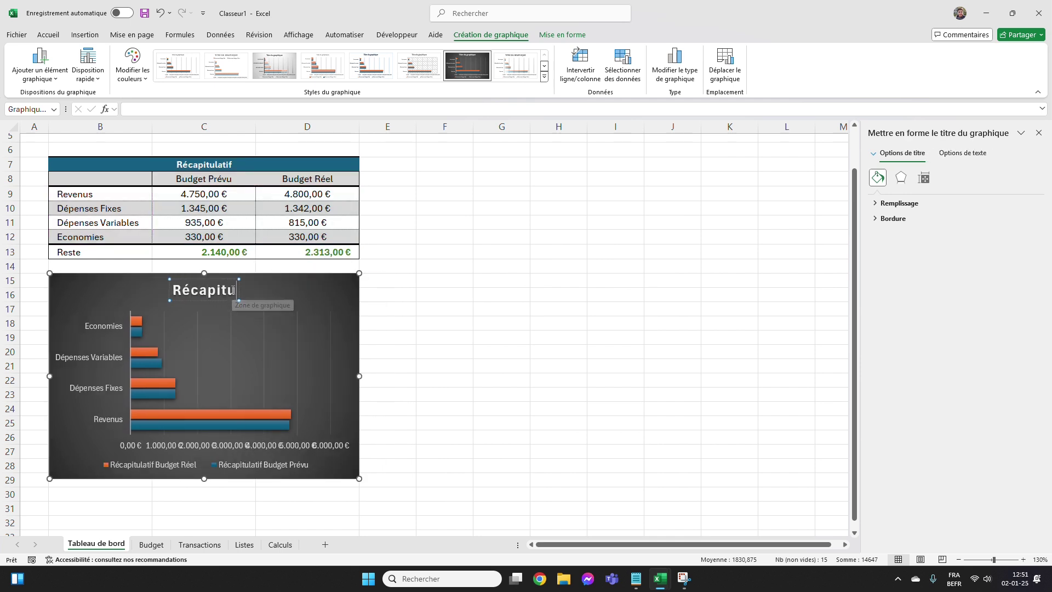
pyautogui.write('latif')
pyautogui.press('Return')
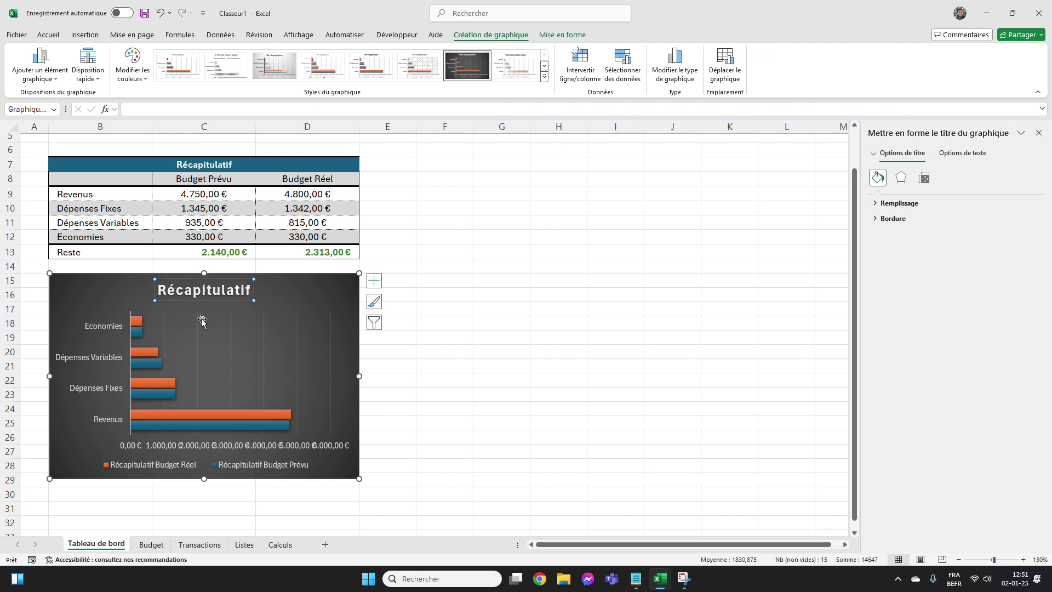
# Set the major unit of the Récapitulatif chart's horizontal value axis to 2000 and close the axis formatting.
pyautogui.click(173, 441)
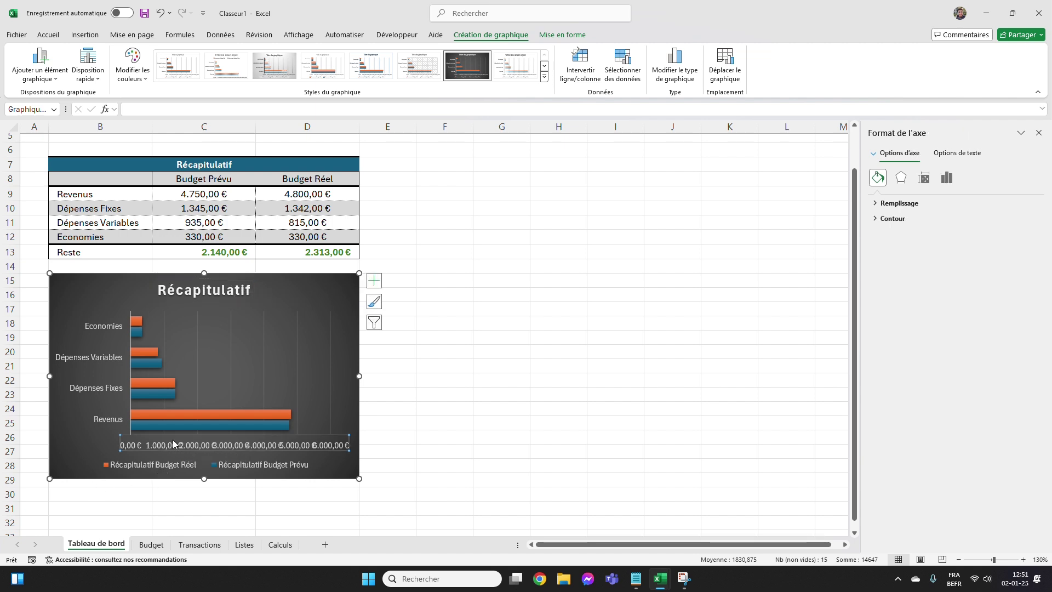
pyautogui.click(947, 178)
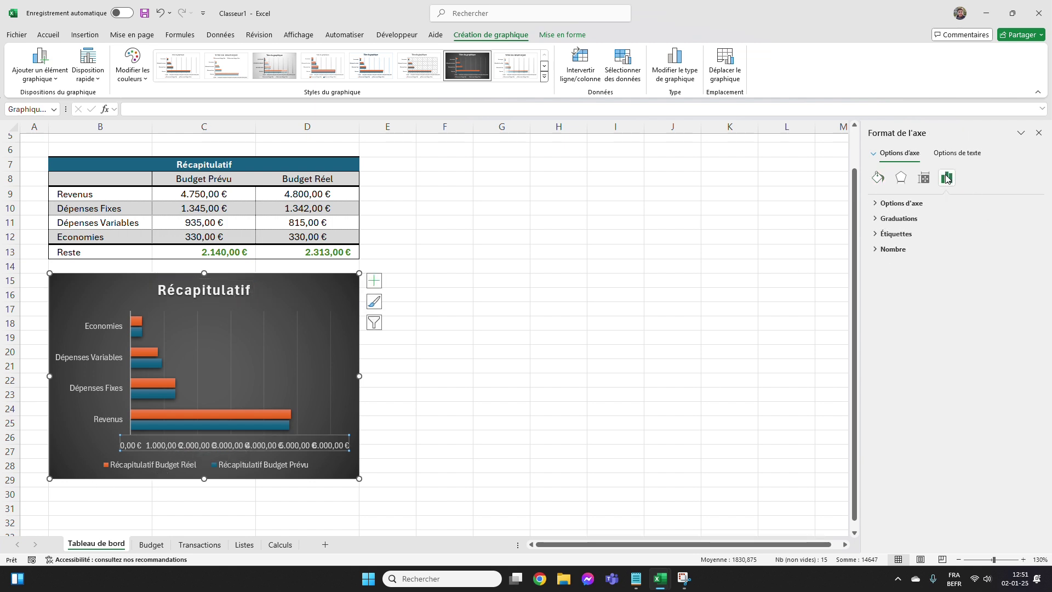
pyautogui.click(906, 203)
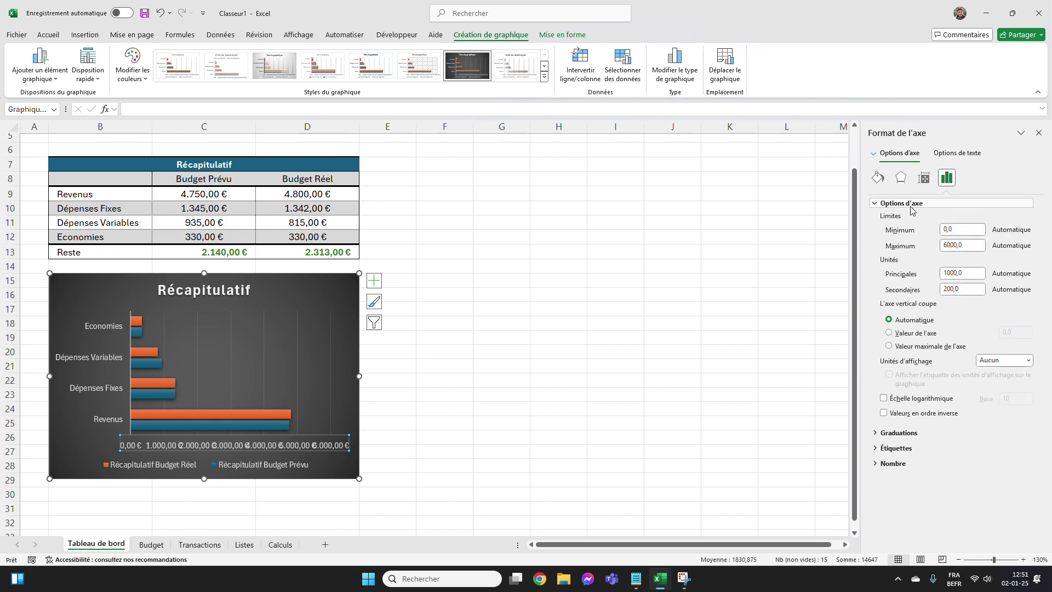
pyautogui.moveTo(974, 274); pyautogui.dragTo(914, 276)
pyautogui.write('20')
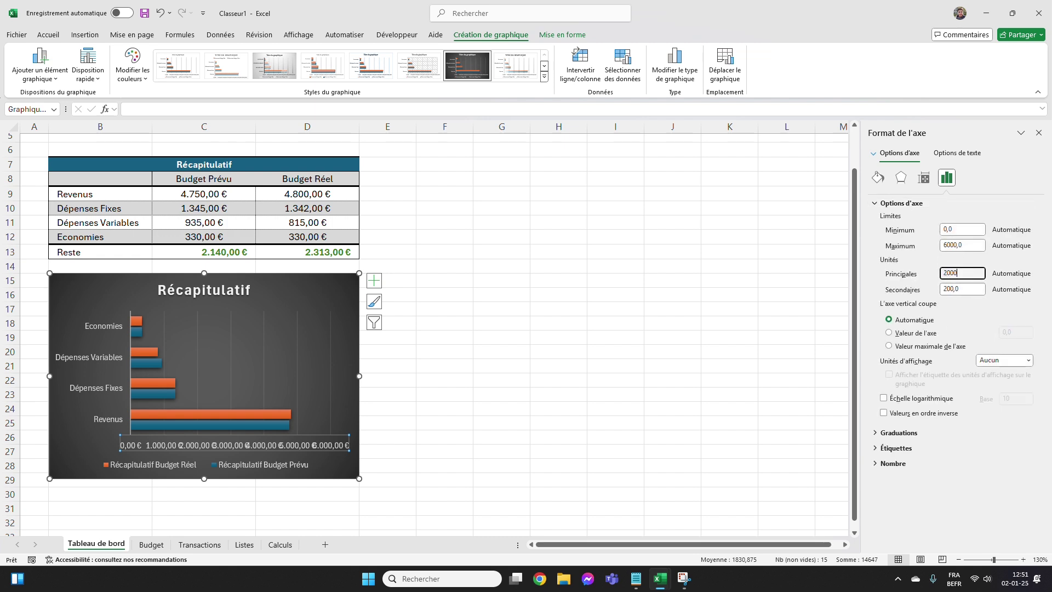
pyautogui.press('Return')
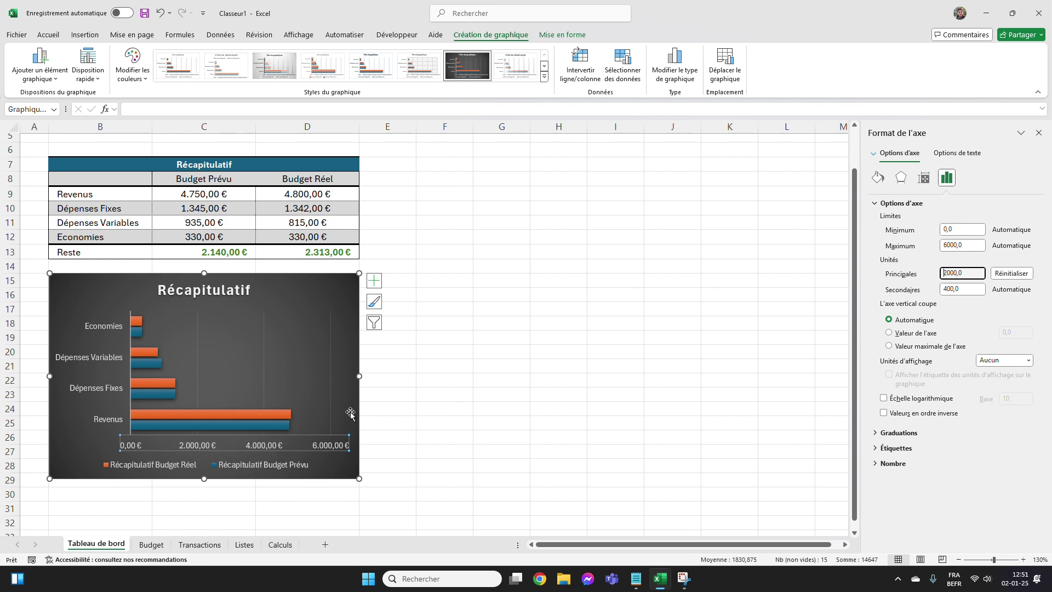
pyautogui.click(537, 352)
pyautogui.click(1038, 132)
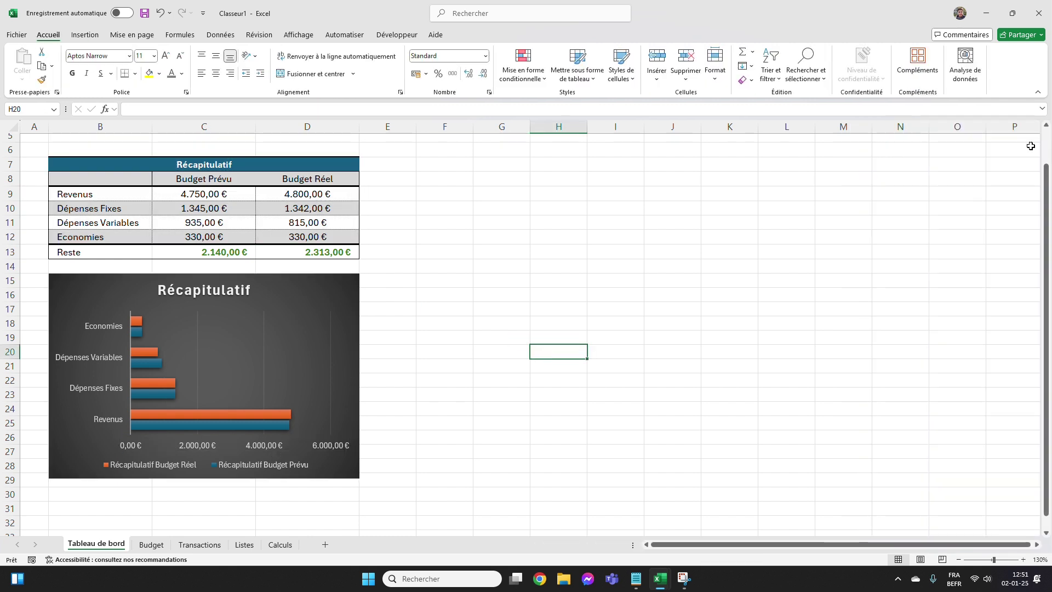
pyautogui.click(716, 308)
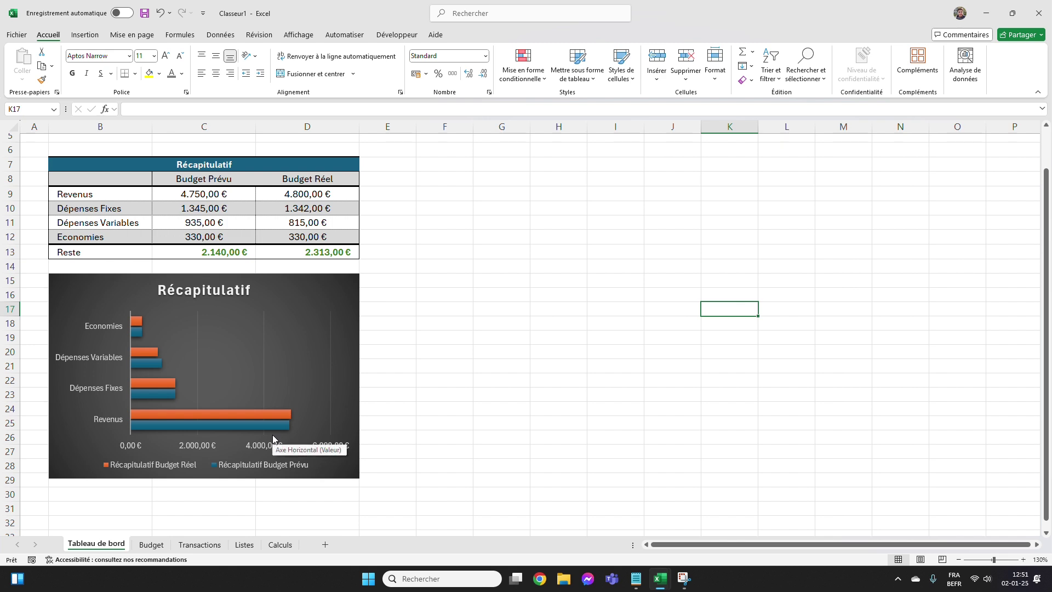
pyautogui.click(518, 237)
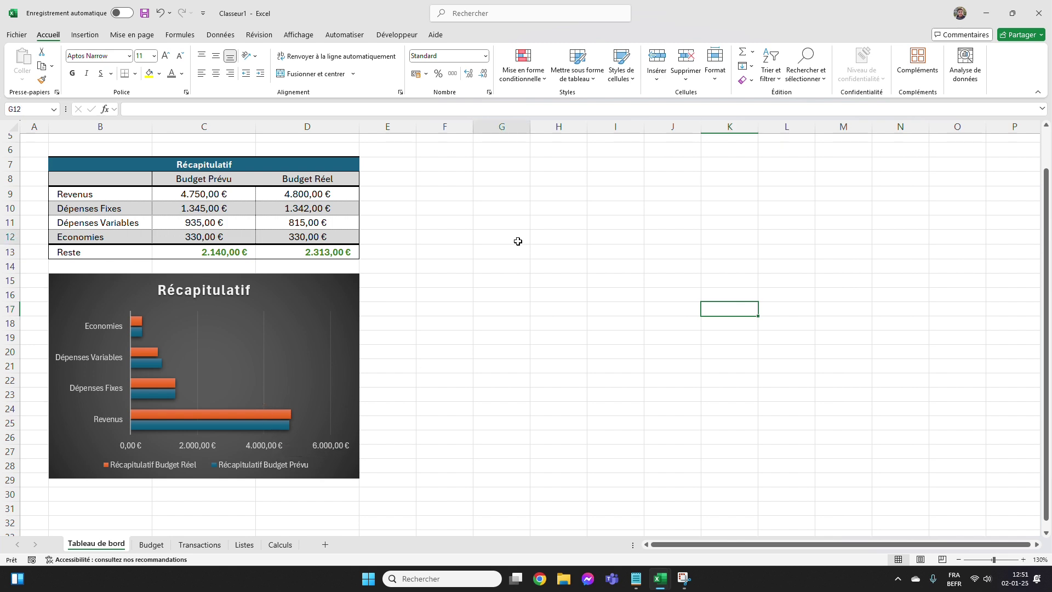
pyautogui.click(572, 194)
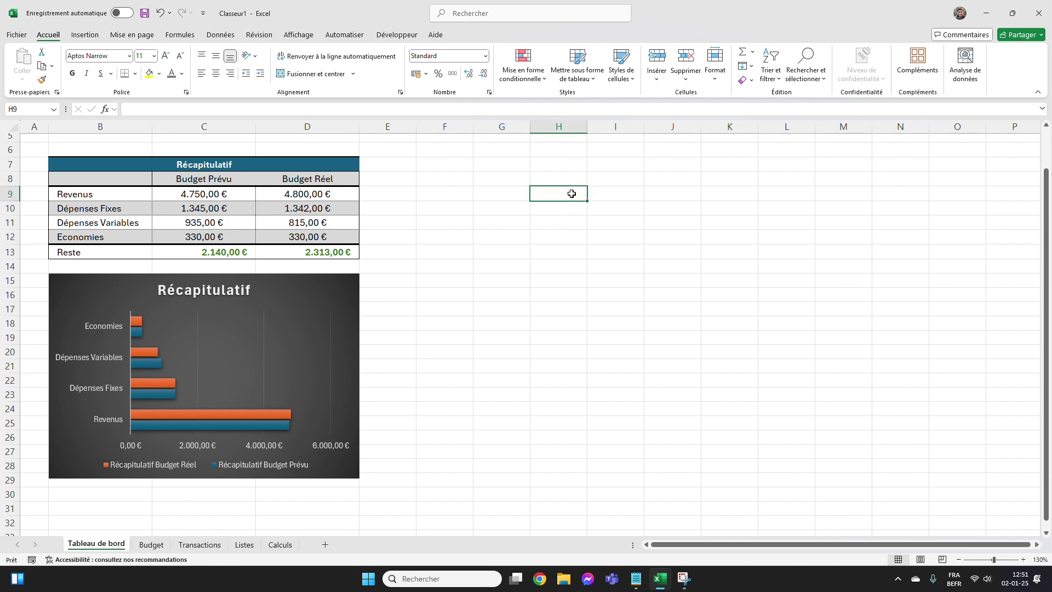
pyautogui.keyDown('ctrl'); pyautogui.scroll(-1, 562, 194); pyautogui.keyUp('ctrl')
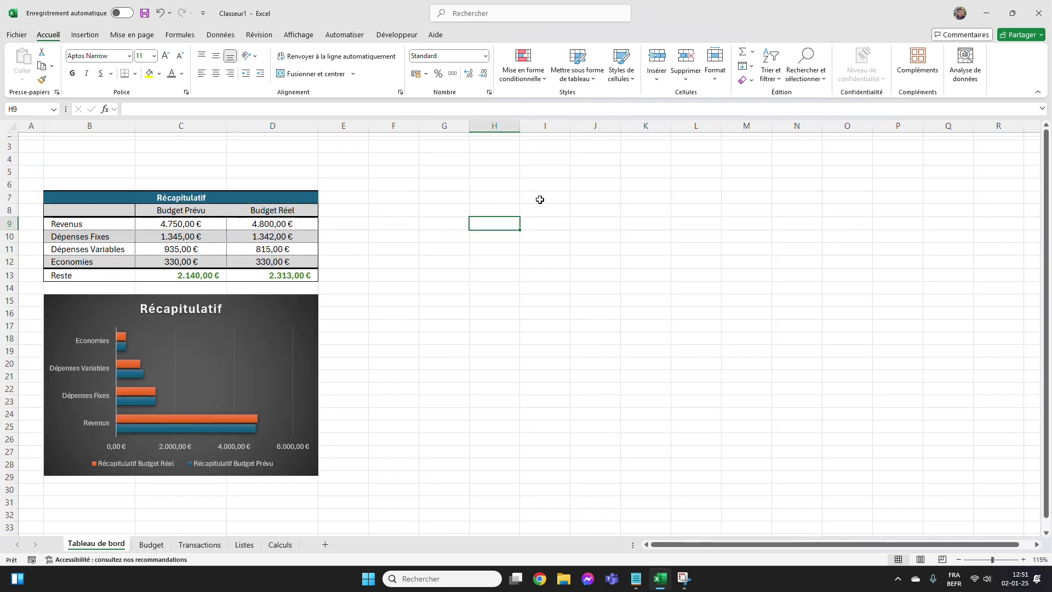
pyautogui.moveTo(487, 198); pyautogui.dragTo(621, 261)
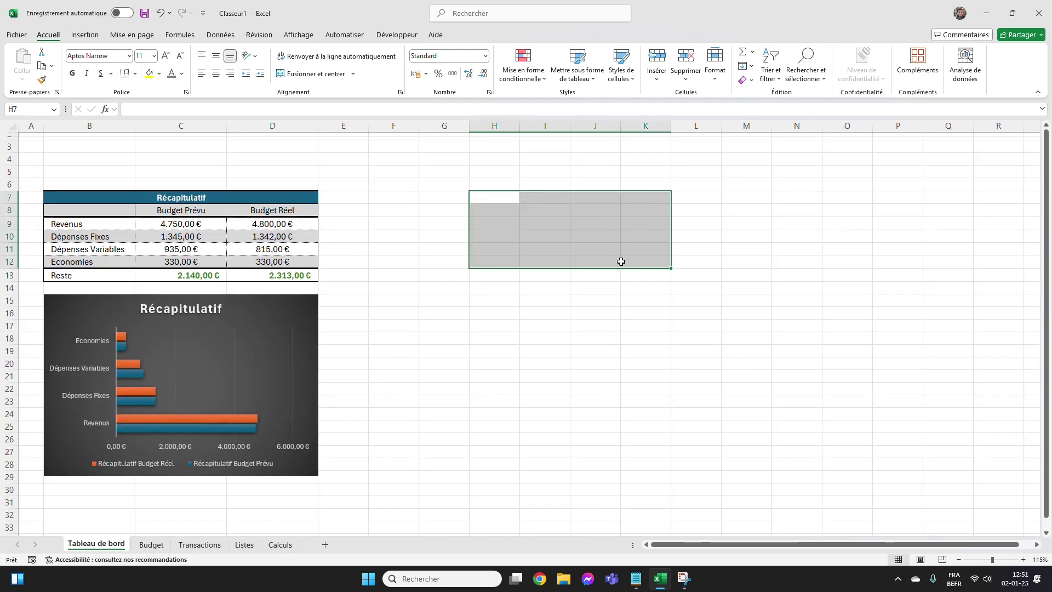
pyautogui.moveTo(723, 203); pyautogui.dragTo(853, 261)
pyautogui.click(805, 234)
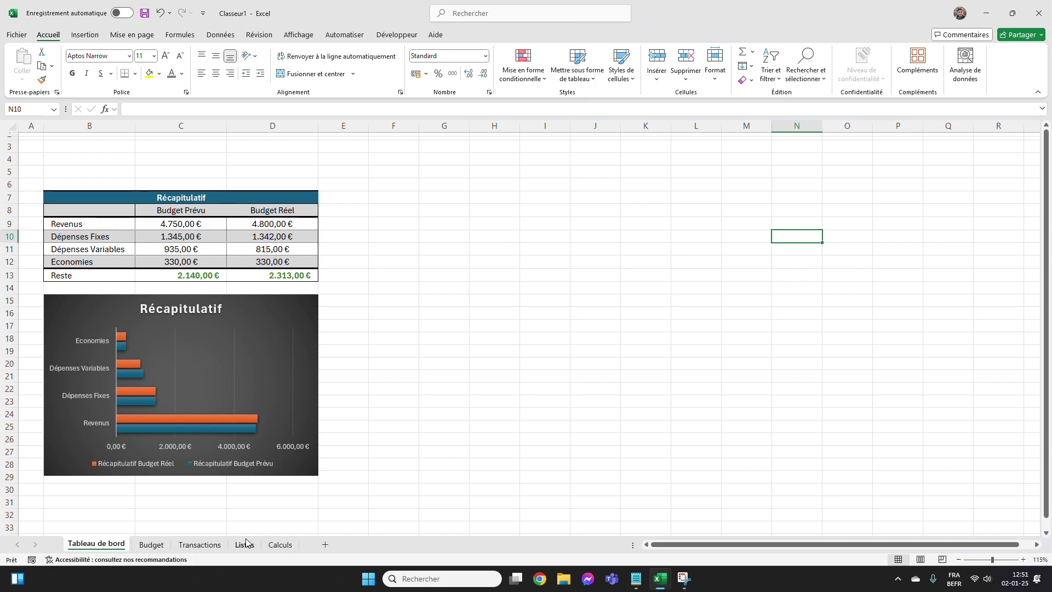
pyautogui.click(280, 544)
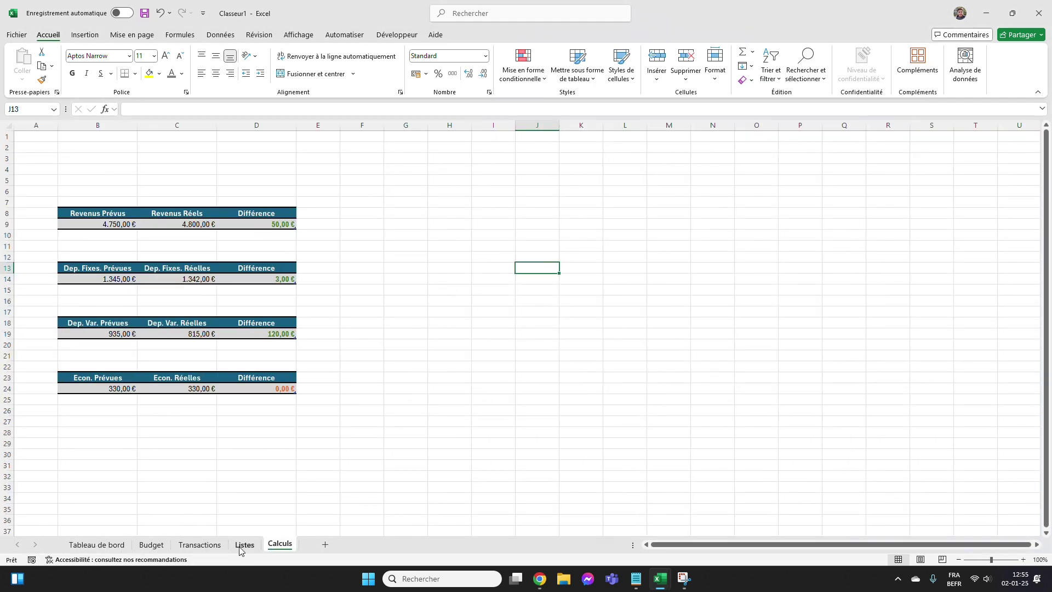
# Create a pivot table from the expenses table on the Transactions sheet, placed on the existing Calculs sheet at cell G8.
pyautogui.click(200, 545)
pyautogui.click(596, 313)
pyautogui.moveTo(549, 201); pyautogui.dragTo(986, 445)
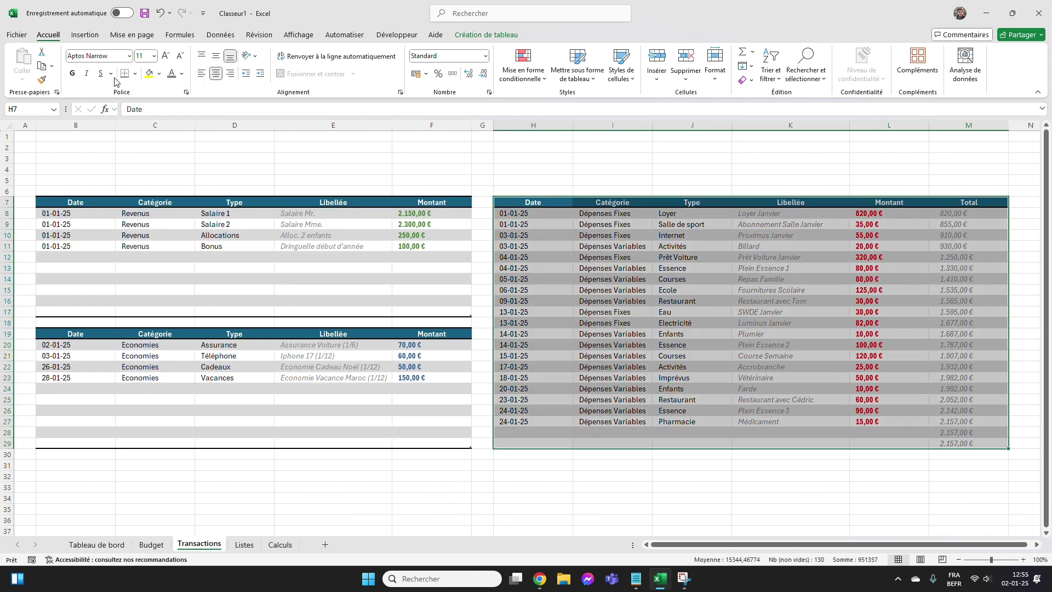
pyautogui.click(86, 36)
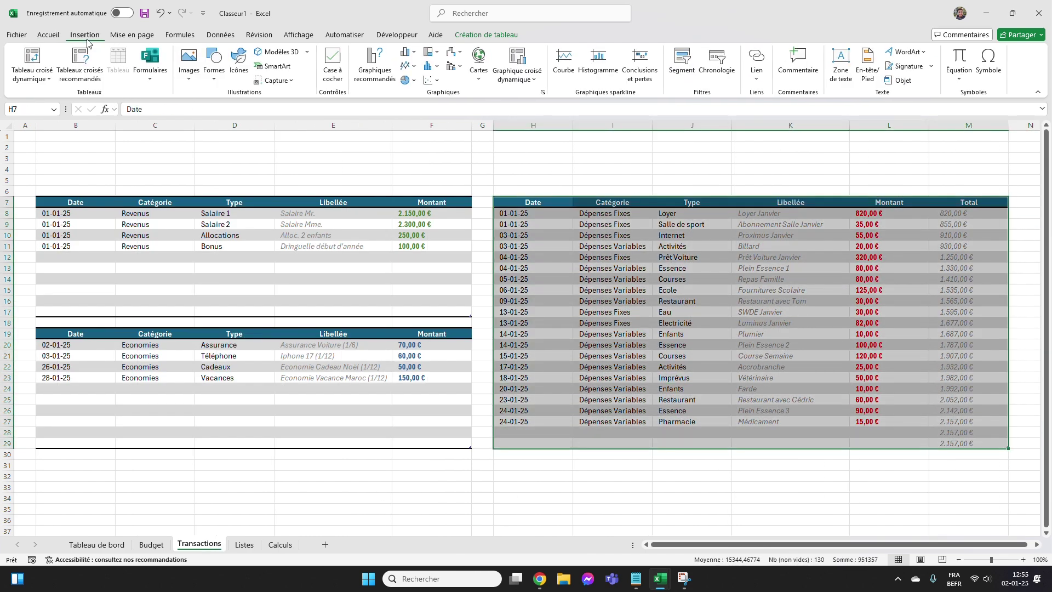
pyautogui.click(41, 56)
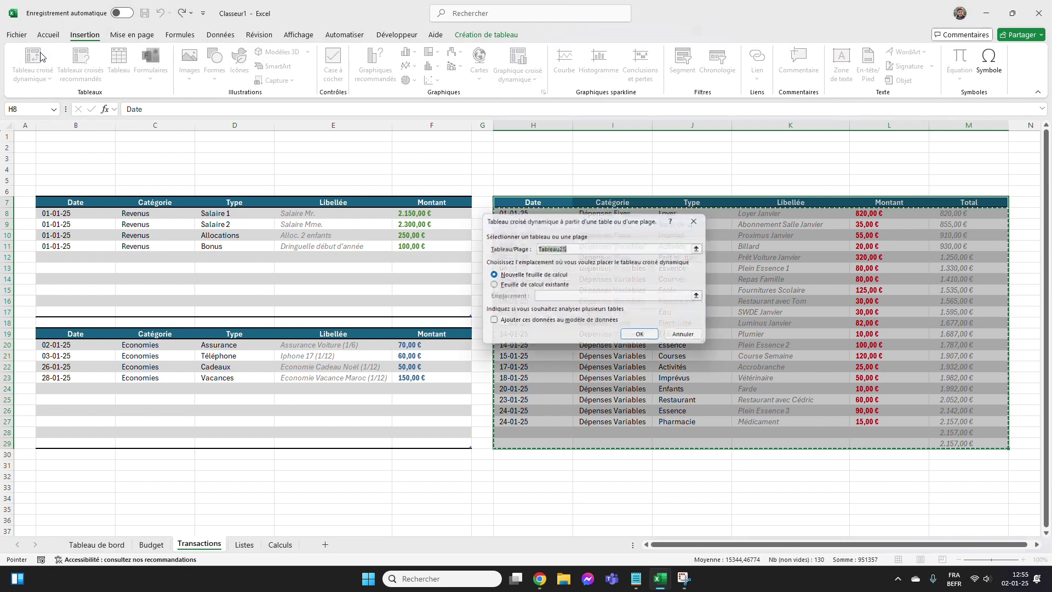
pyautogui.click(537, 290)
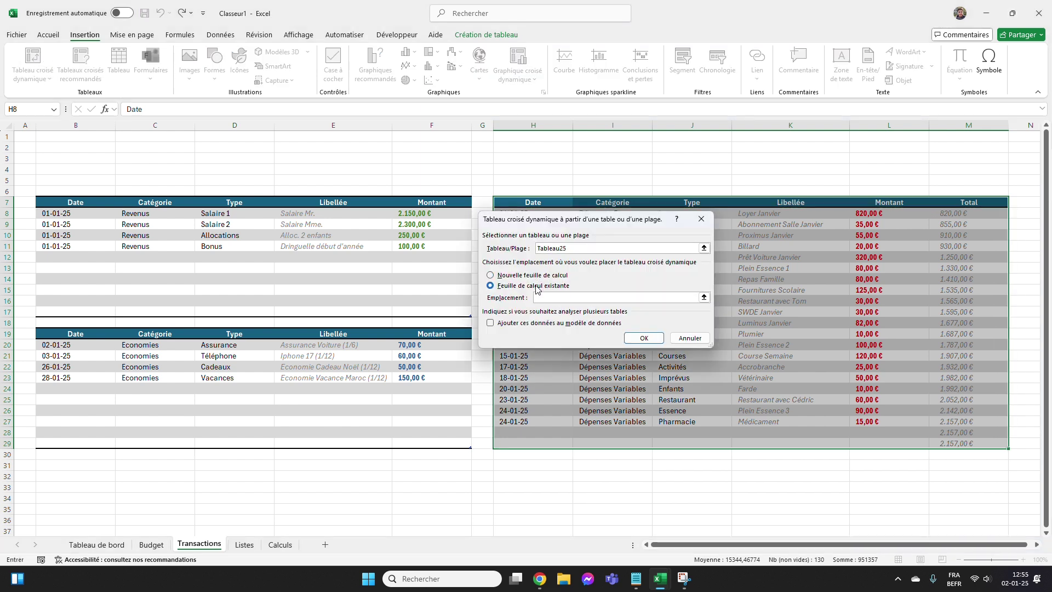
pyautogui.click(705, 297)
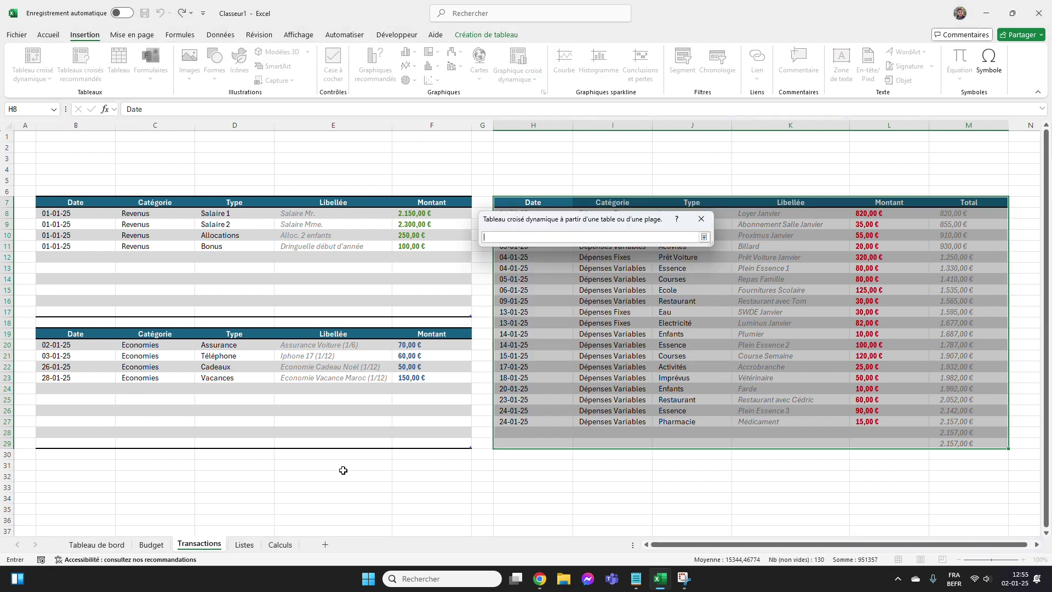
pyautogui.click(280, 544)
pyautogui.click(417, 214)
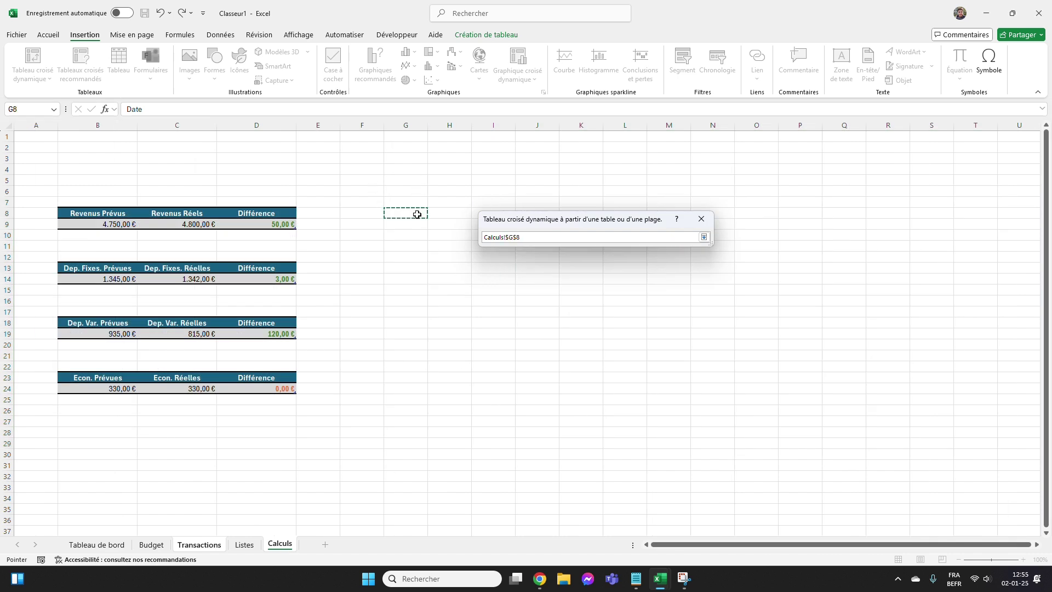
pyautogui.press('Return')
pyautogui.click(649, 335)
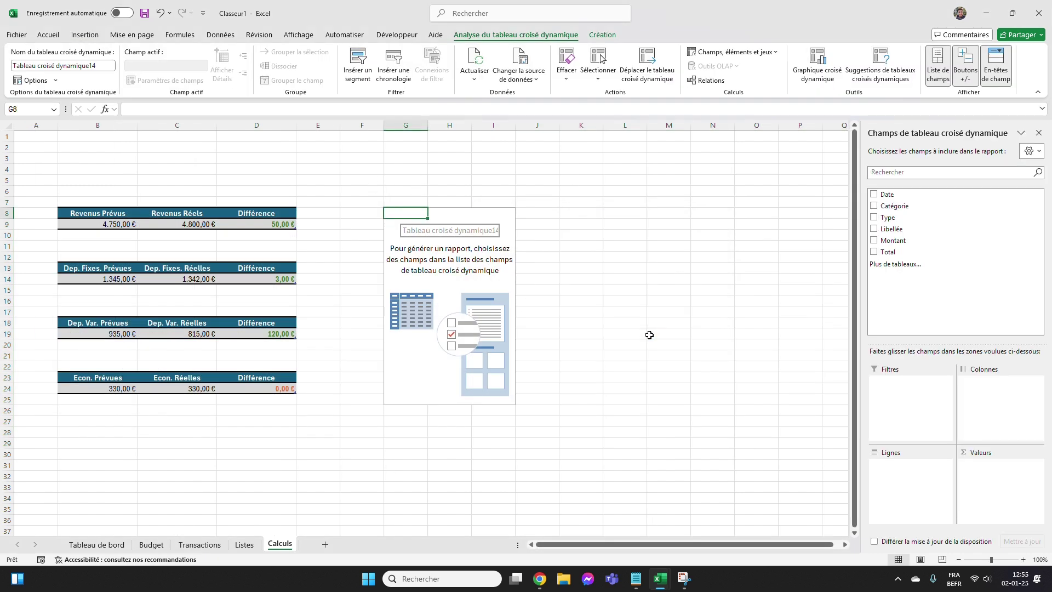
# Set up the pivot table with Catégorie as filter, Type as rows and the sum of Montant as values.
pyautogui.click(467, 216)
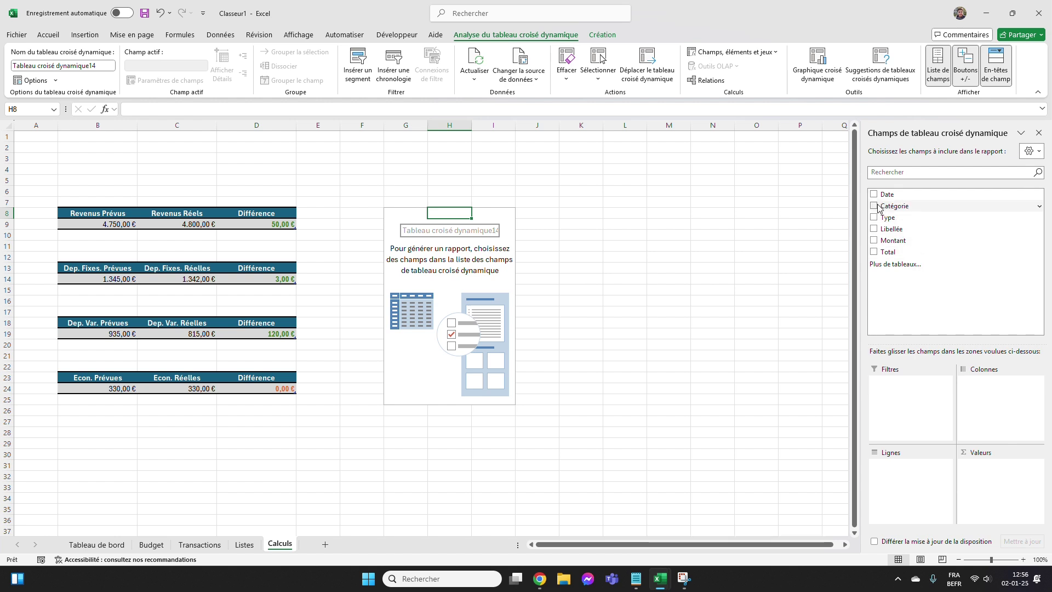
pyautogui.moveTo(907, 209); pyautogui.dragTo(883, 392)
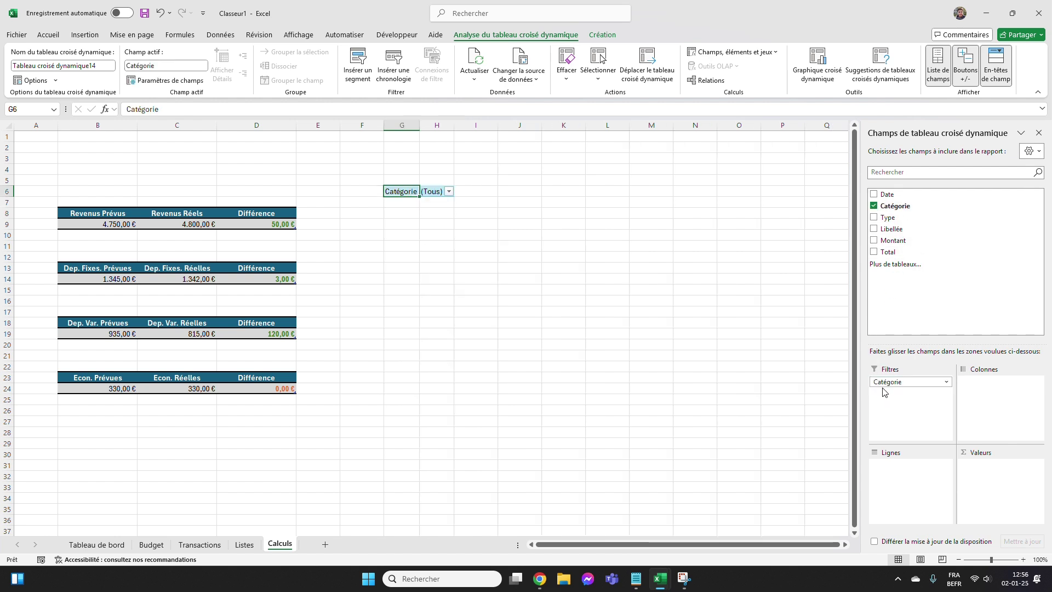
pyautogui.moveTo(894, 241); pyautogui.dragTo(981, 463)
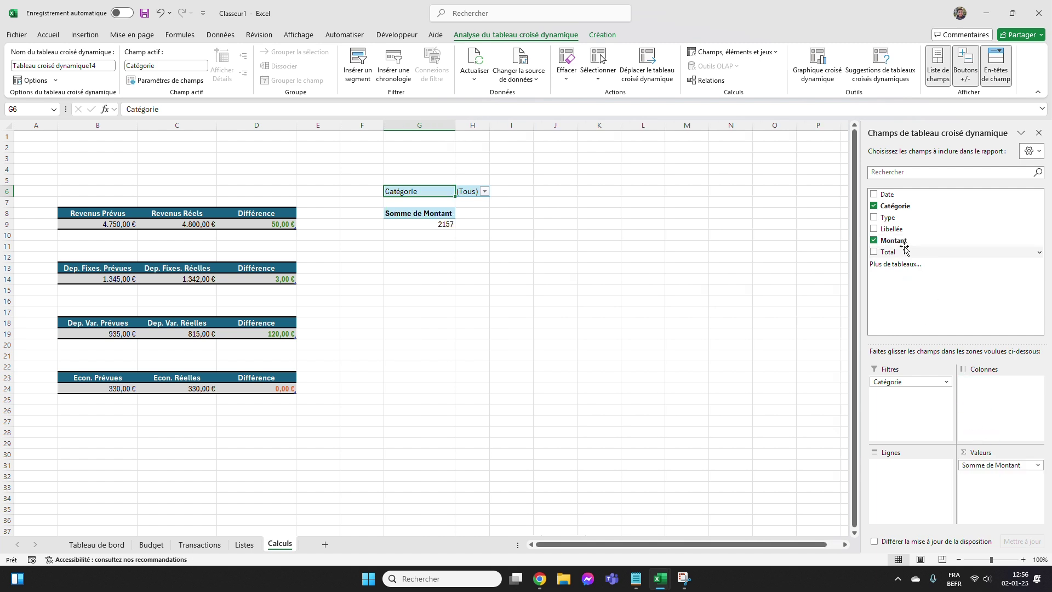
pyautogui.moveTo(898, 219); pyautogui.dragTo(901, 228)
pyautogui.moveTo(904, 456); pyautogui.dragTo(899, 495)
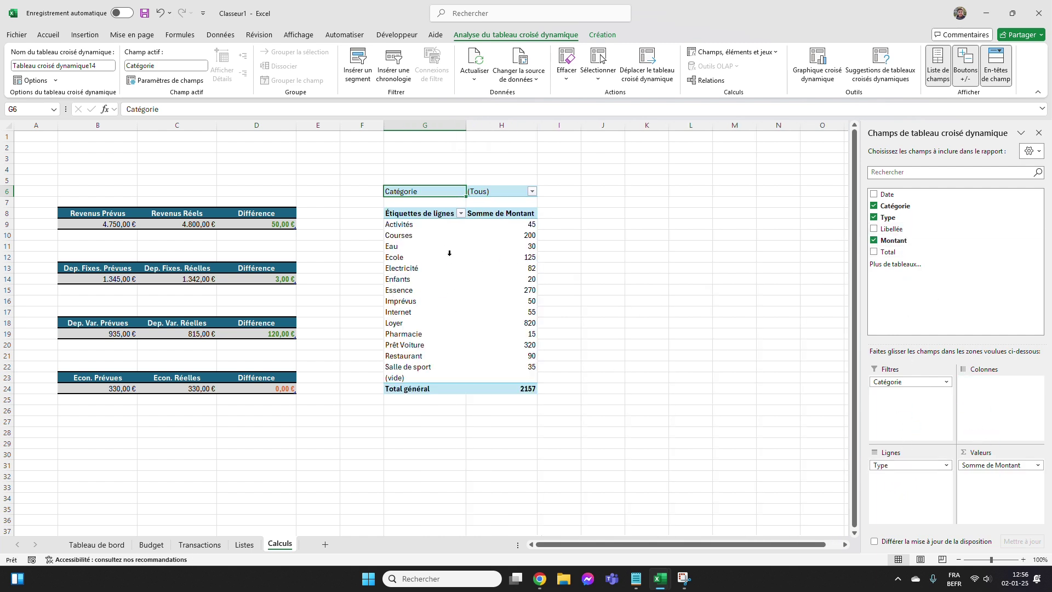
# Filter the pivot table's Catégorie to Dépenses Fixes.
pyautogui.click(532, 192)
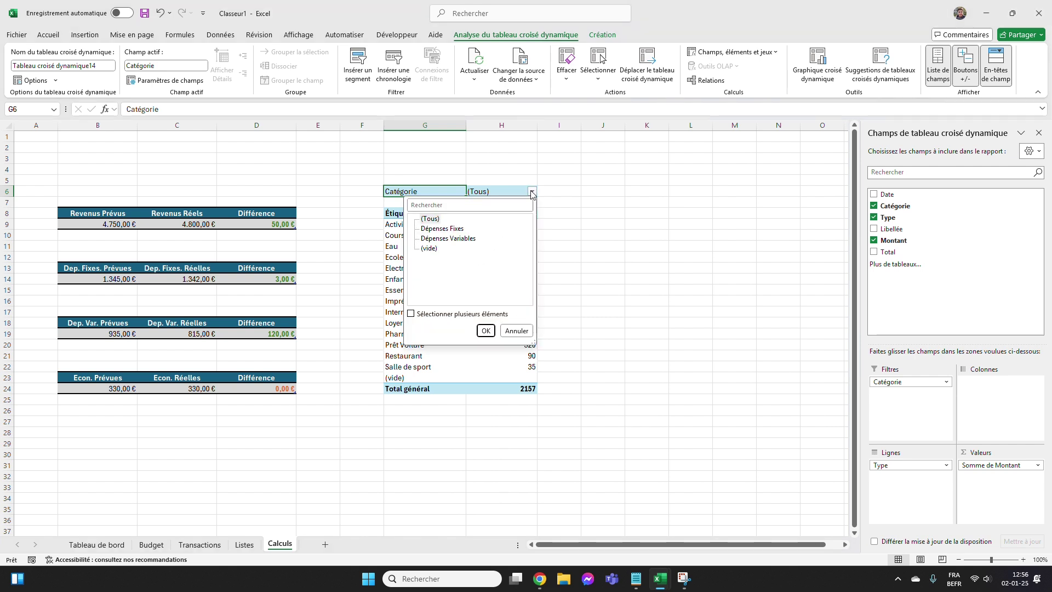
pyautogui.click(455, 228)
pyautogui.click(490, 332)
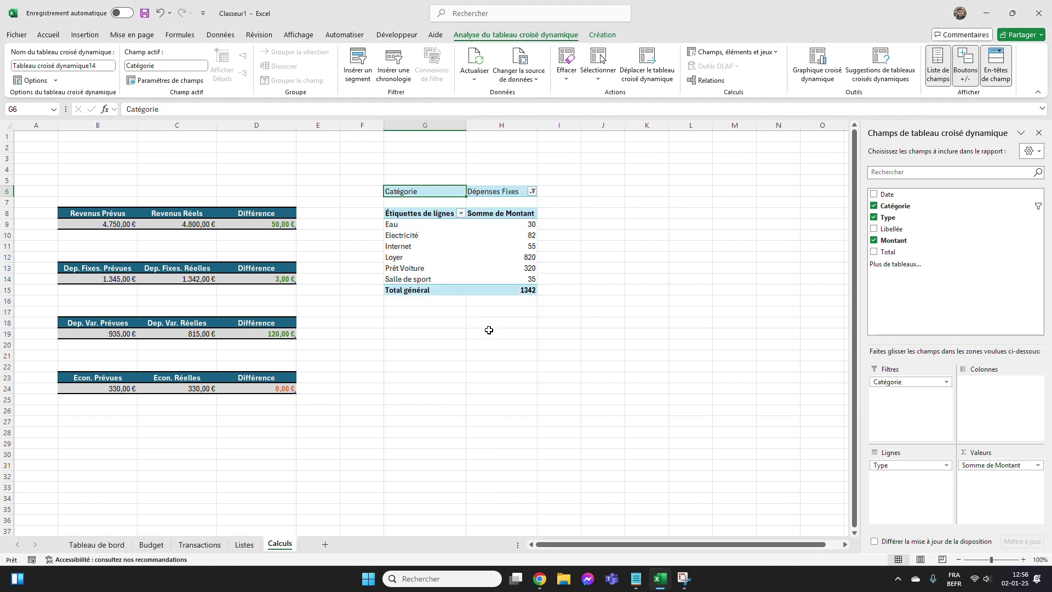
pyautogui.click(429, 218)
pyautogui.moveTo(430, 225); pyautogui.dragTo(500, 279)
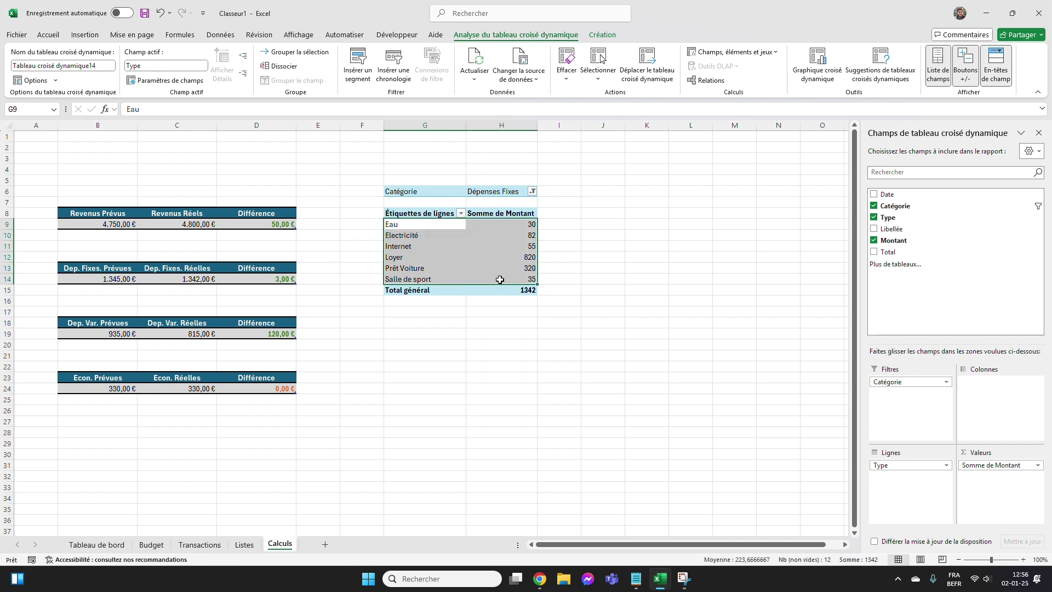
pyautogui.moveTo(509, 224); pyautogui.dragTo(510, 276)
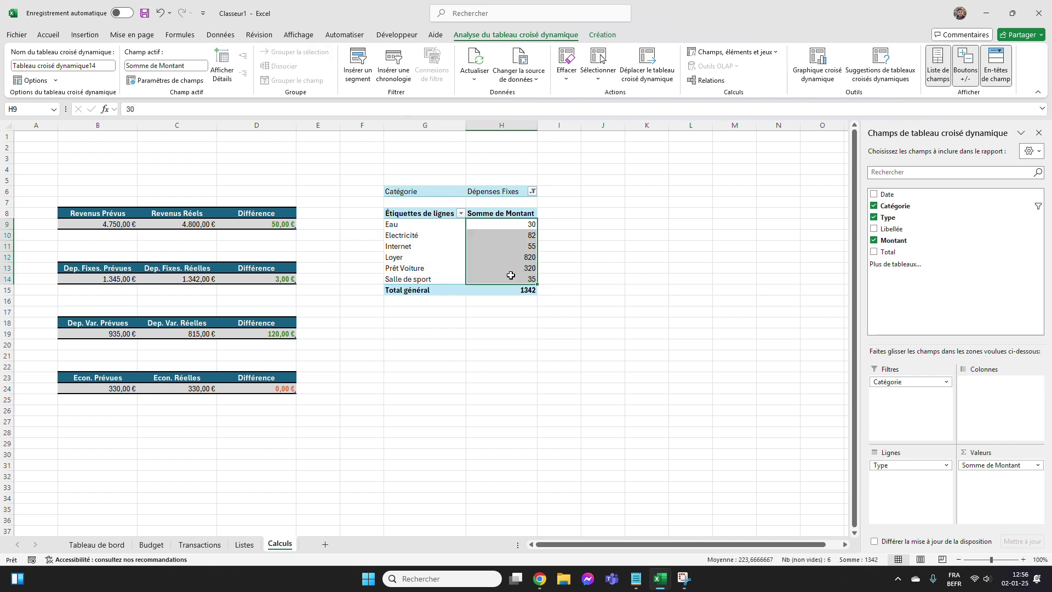
pyautogui.click(512, 276)
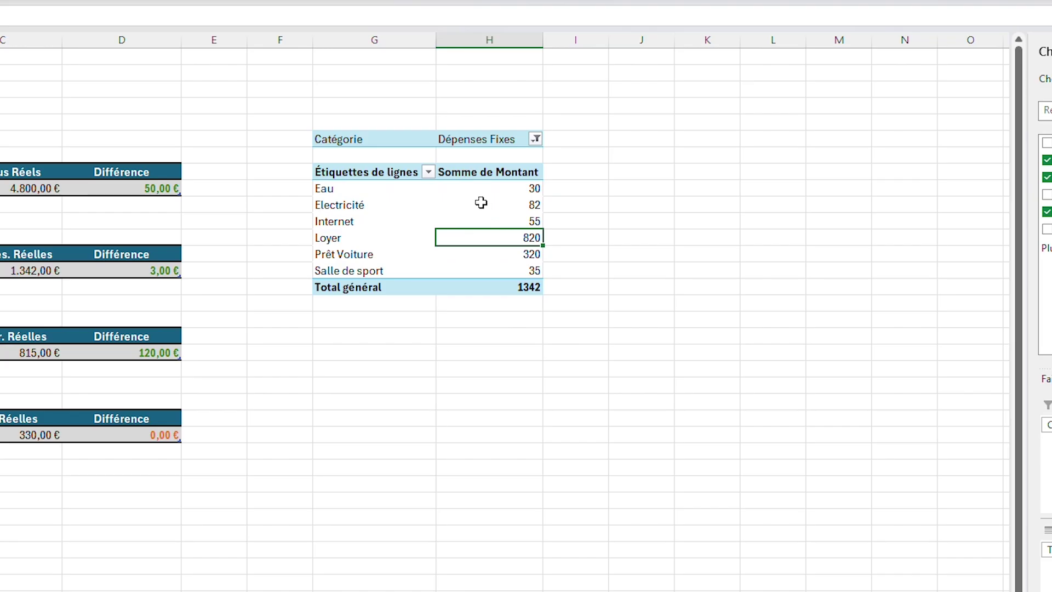
# Sort the pivot table's row labels in descending order by Somme de Montant.
pyautogui.click(429, 172)
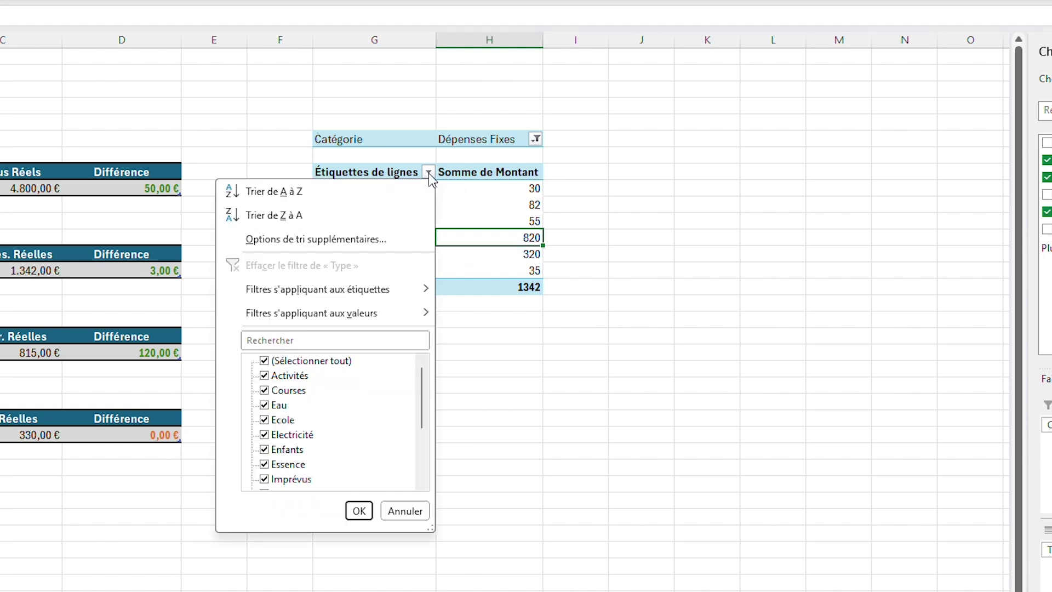
pyautogui.click(274, 234)
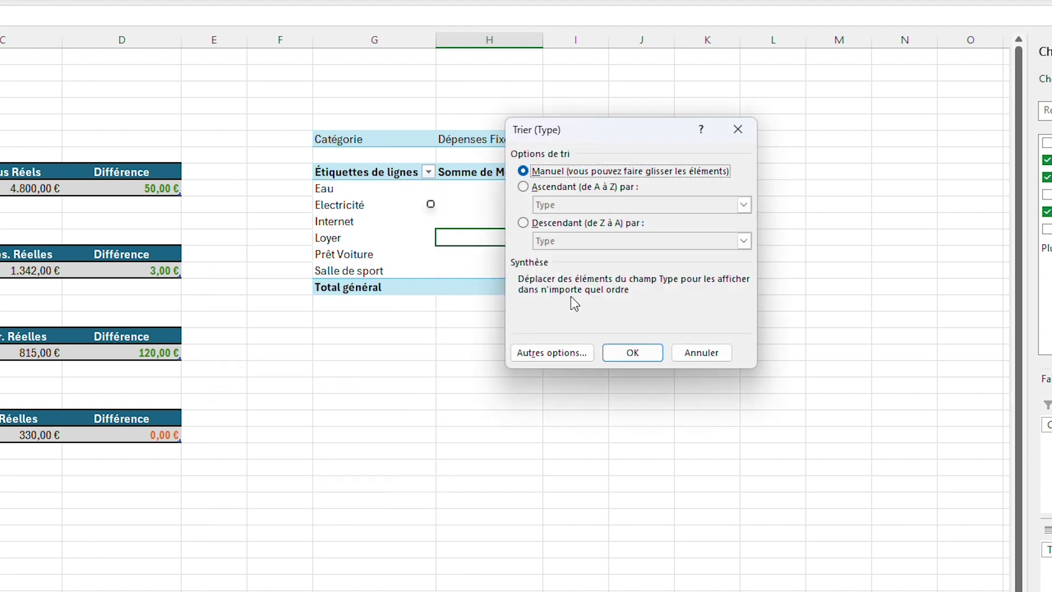
pyautogui.click(591, 228)
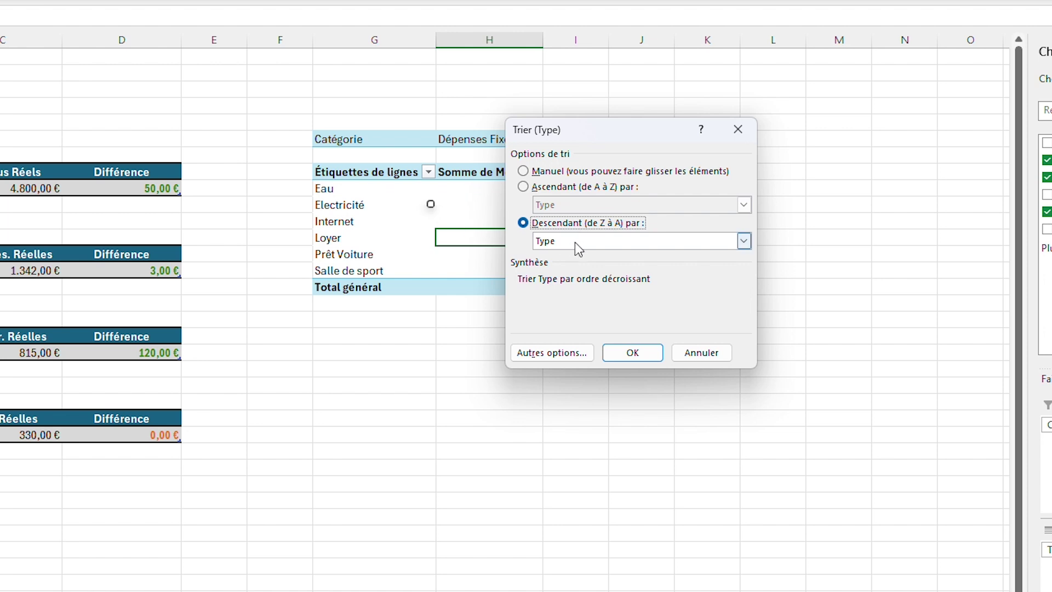
pyautogui.click(574, 243)
pyautogui.click(578, 267)
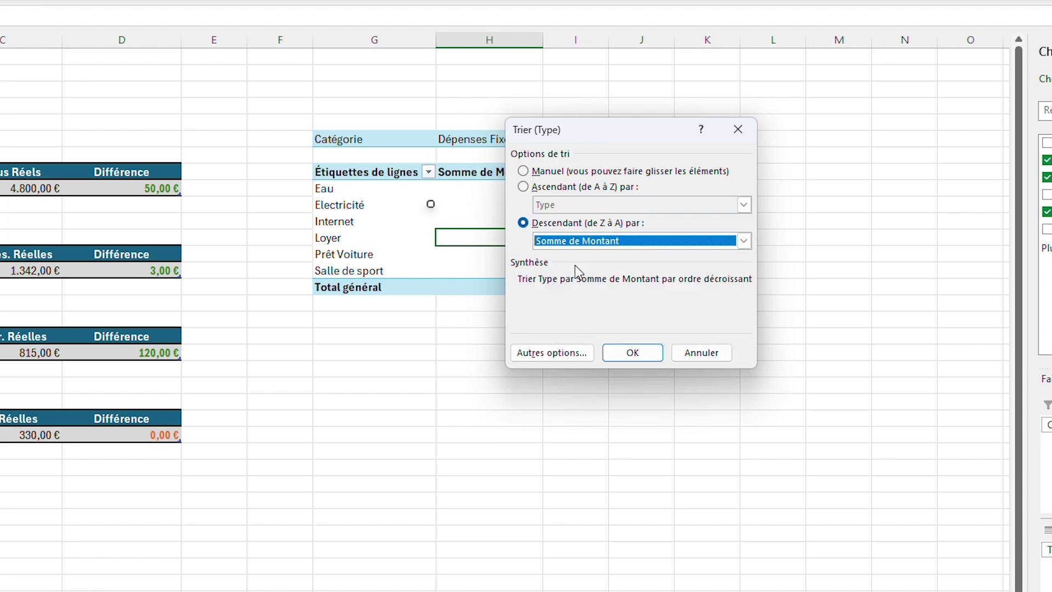
pyautogui.click(636, 356)
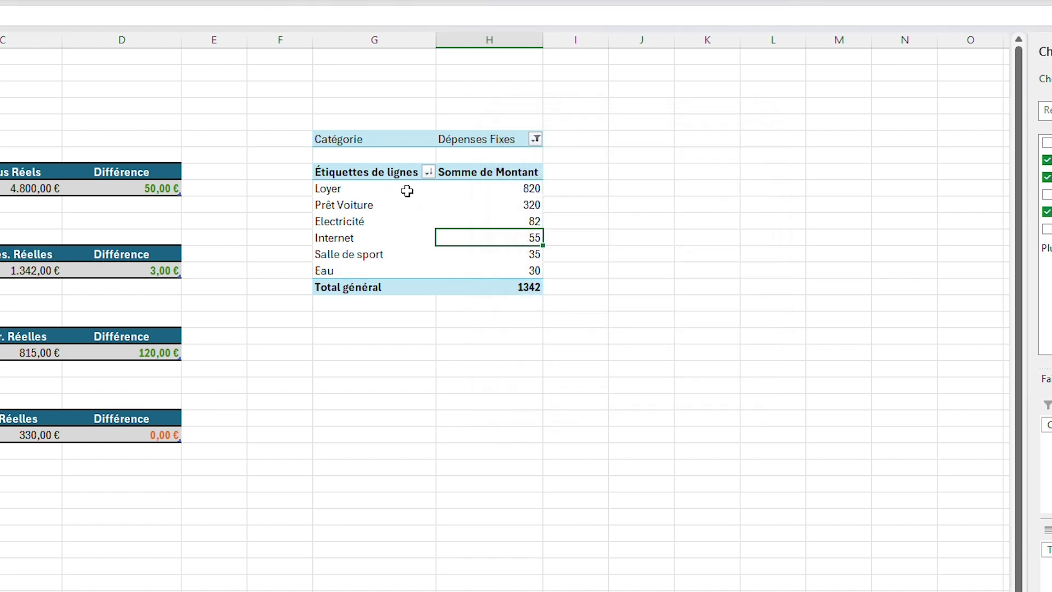
pyautogui.moveTo(407, 191); pyautogui.dragTo(500, 282)
pyautogui.click(642, 250)
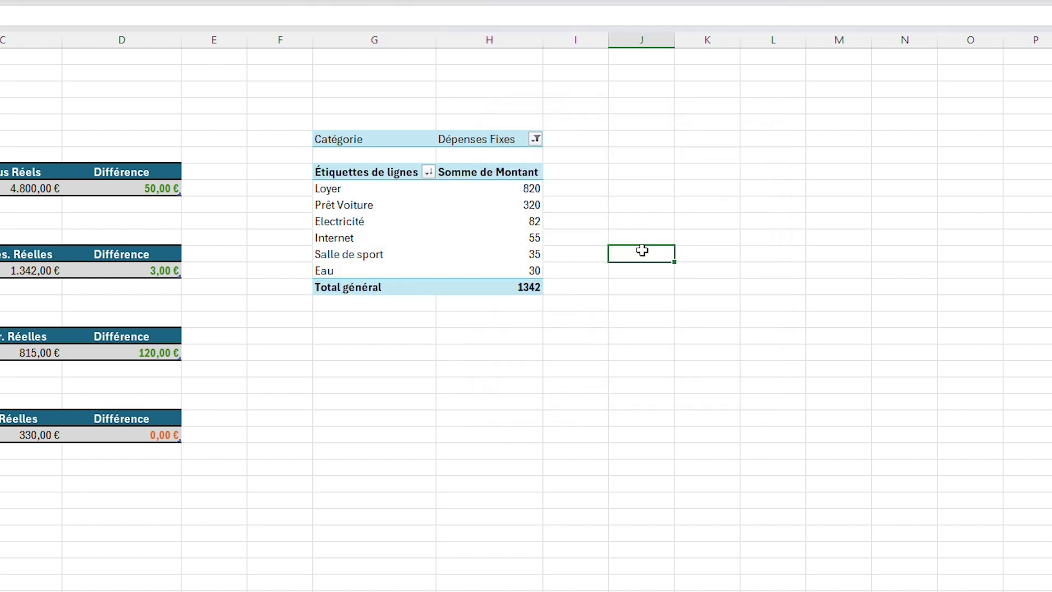
pyautogui.click(712, 189)
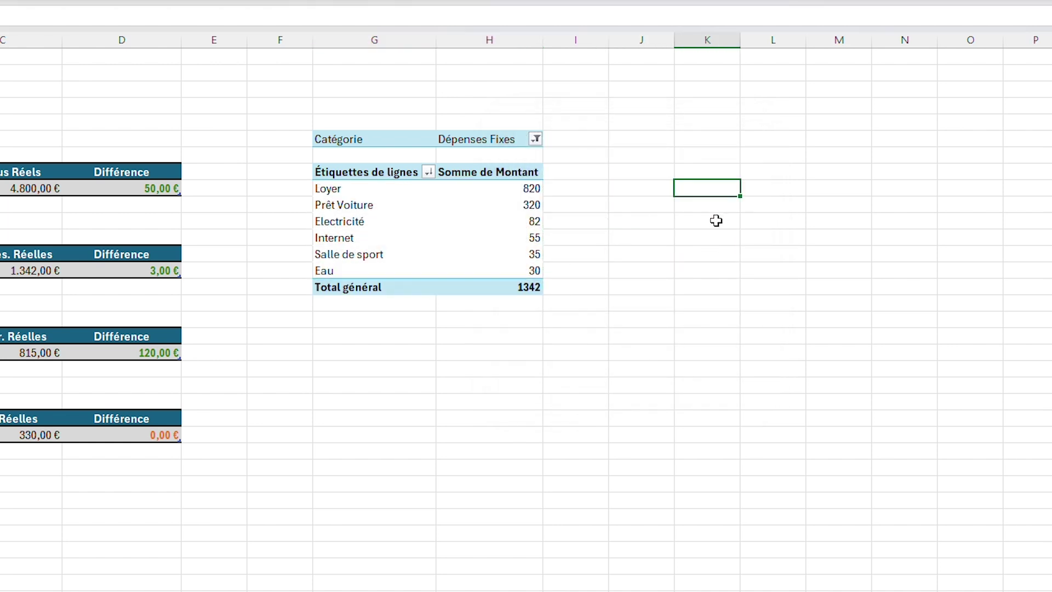
pyautogui.click(715, 221)
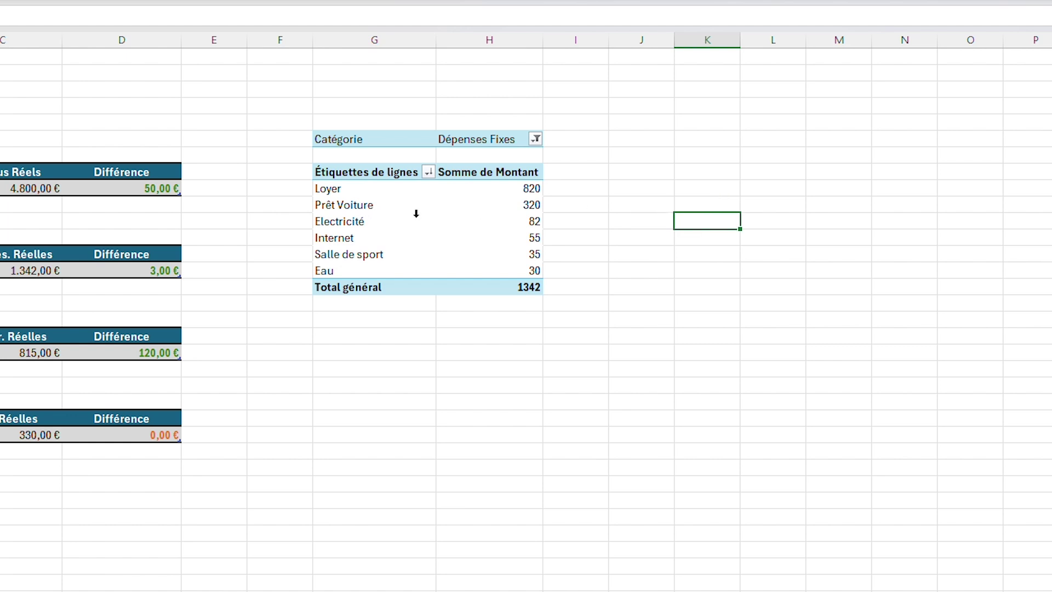
# Apply a top-items value filter to the row labels, keeping the 5 highest items by Somme de Montant.
pyautogui.click(428, 172)
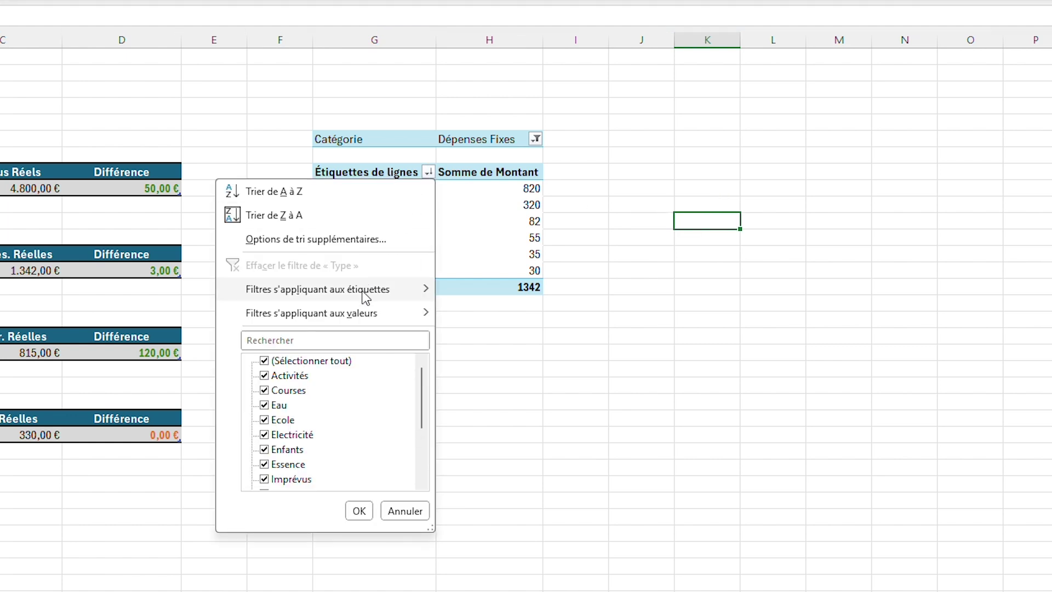
pyautogui.moveTo(349, 321)
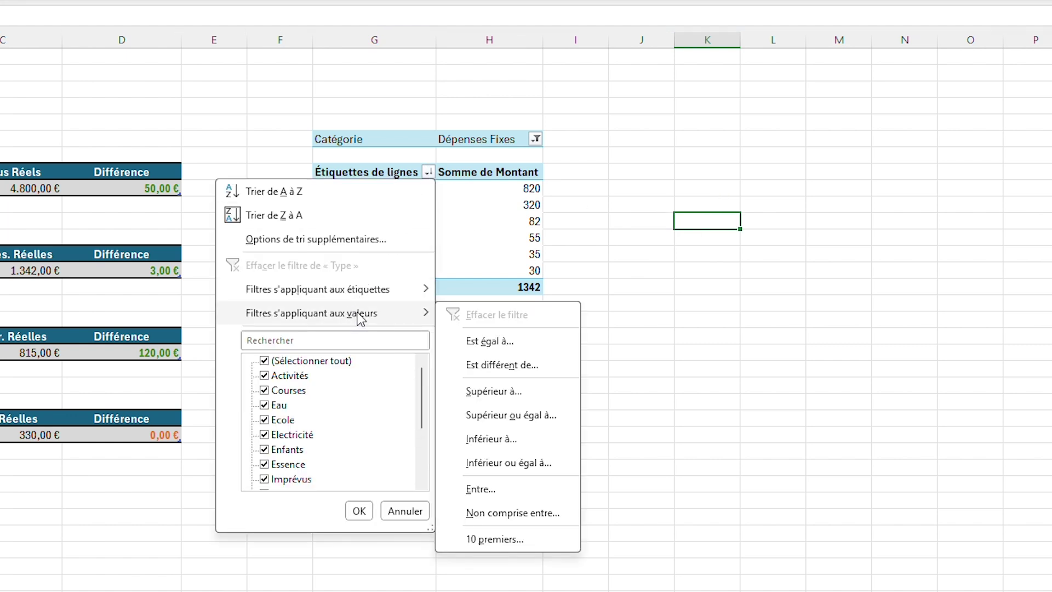
pyautogui.click(496, 540)
pyautogui.moveTo(622, 195); pyautogui.dragTo(819, 209)
pyautogui.moveTo(741, 261); pyautogui.dragTo(724, 270)
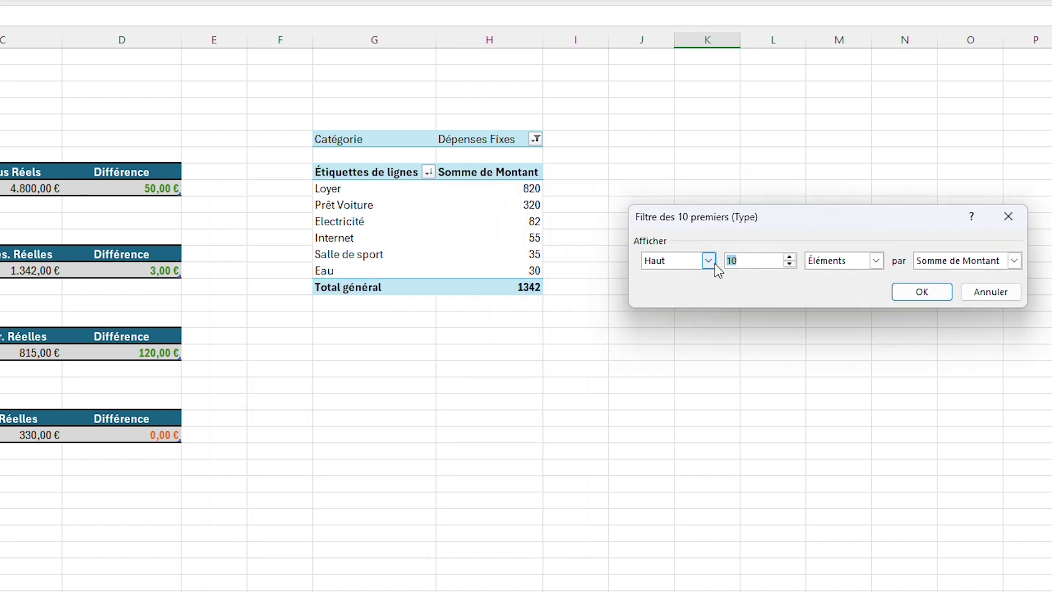
pyautogui.write('5')
pyautogui.click(909, 292)
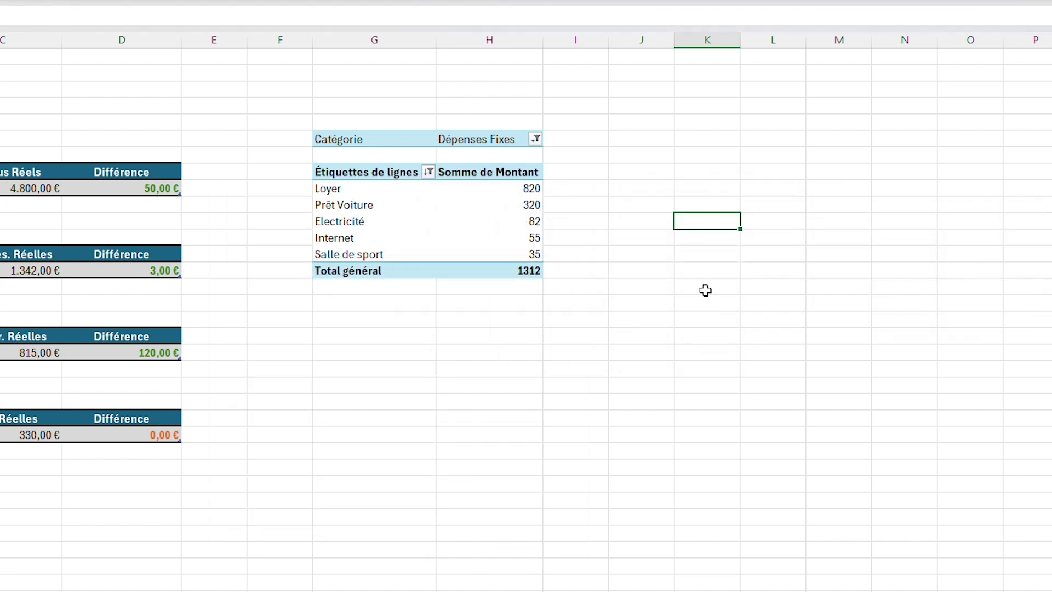
pyautogui.click(705, 288)
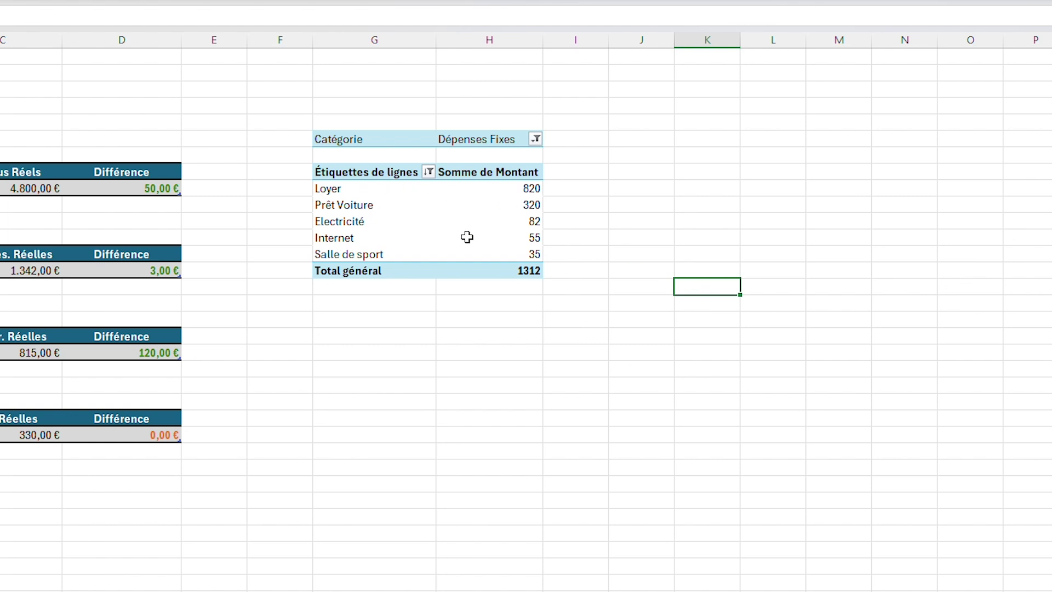
pyautogui.moveTo(467, 237)
pyautogui.click(642, 136)
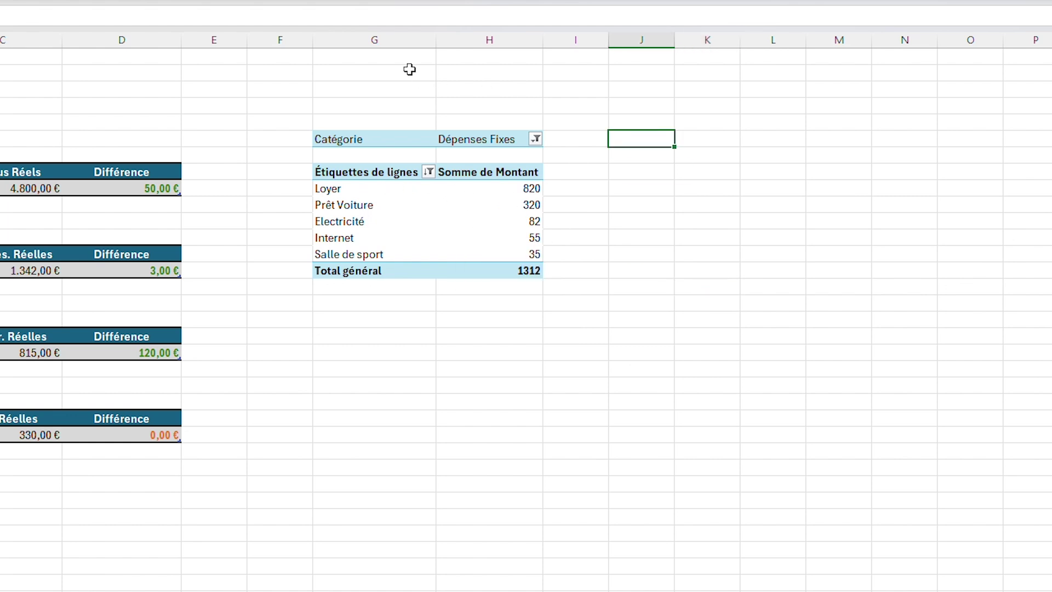
# Duplicate the pivot table by copying columns G:H and pasting them starting at column J.
pyautogui.moveTo(411, 40); pyautogui.dragTo(459, 44)
pyautogui.hotkey('ctrl', 'c')
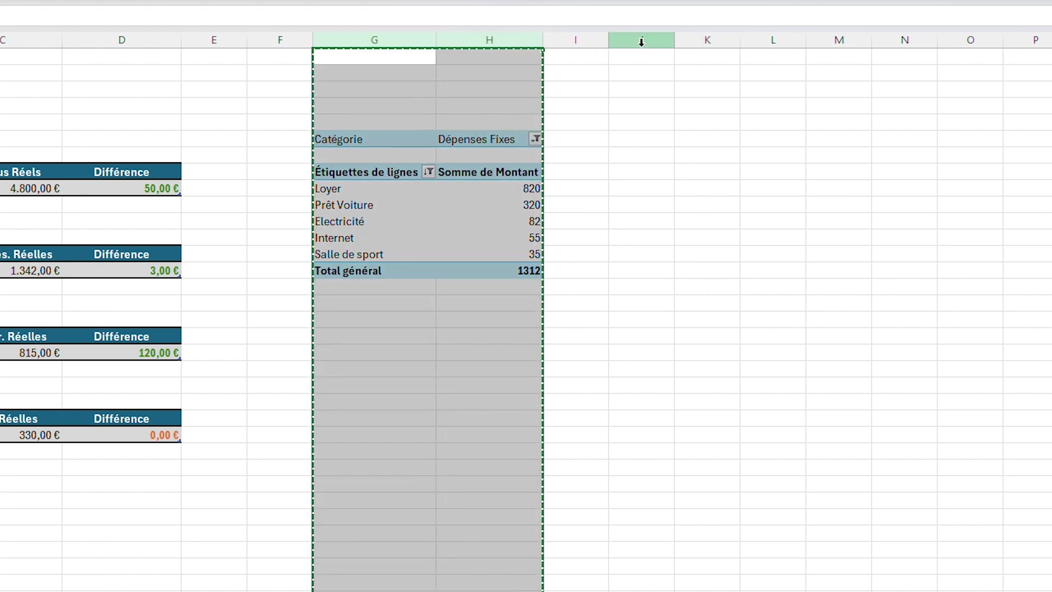
pyautogui.click(640, 40)
pyautogui.hotkey('ctrl', 'v')
pyautogui.click(942, 152)
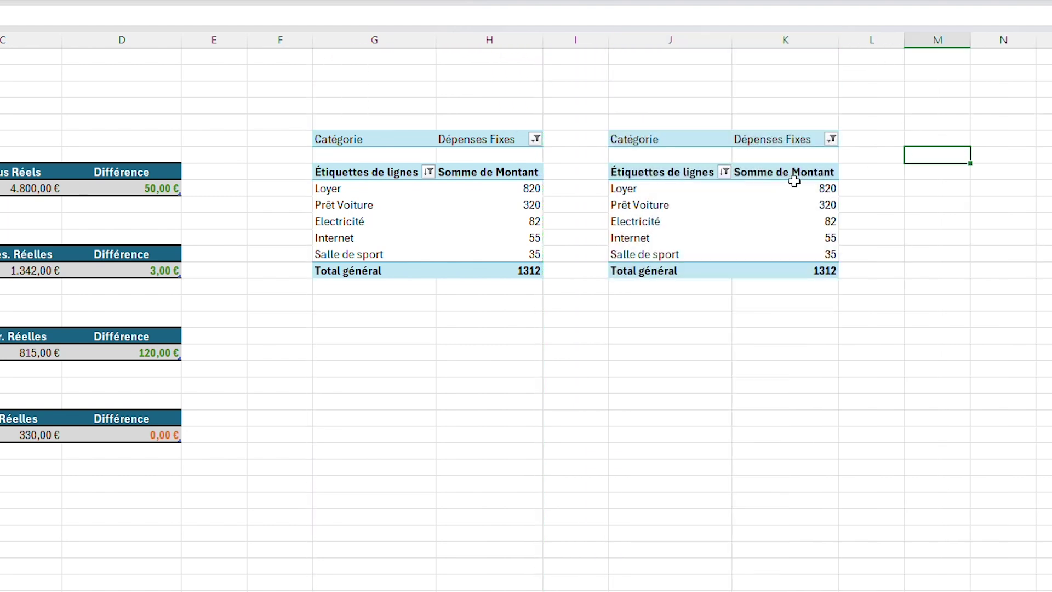
# Filter the duplicated pivot table's Catégorie to Dépenses Variables.
pyautogui.click(830, 139)
pyautogui.click(713, 209)
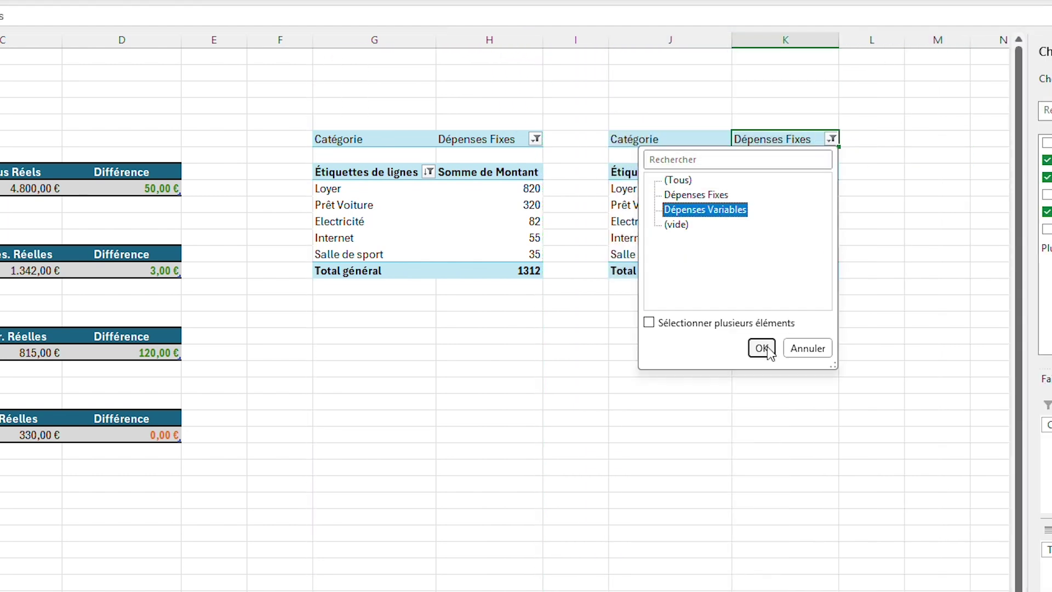
pyautogui.click(762, 348)
pyautogui.click(802, 384)
pyautogui.click(1051, 254)
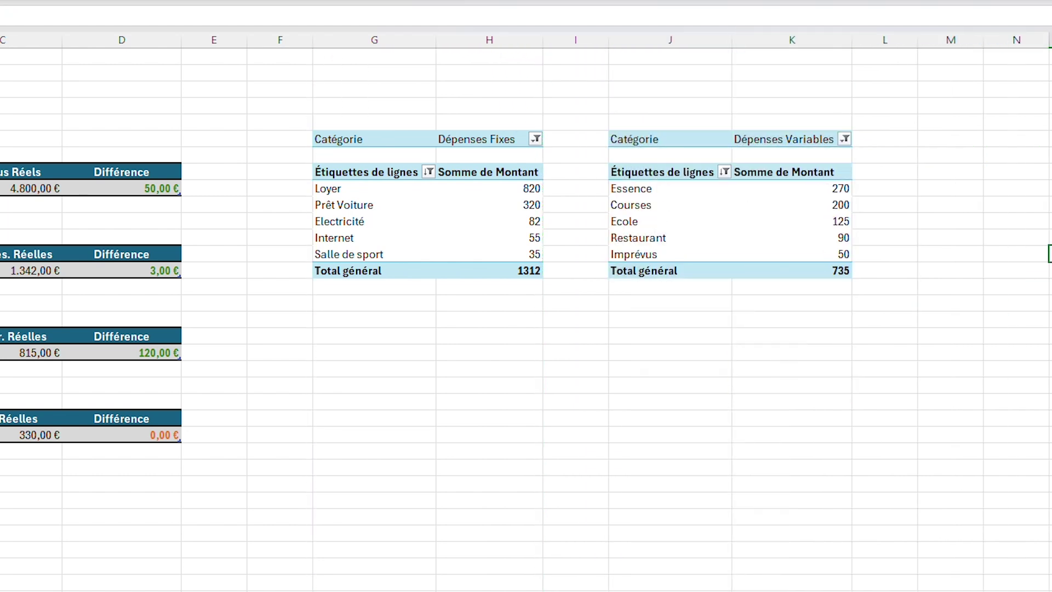
pyautogui.moveTo(802, 235); pyautogui.dragTo(723, 204)
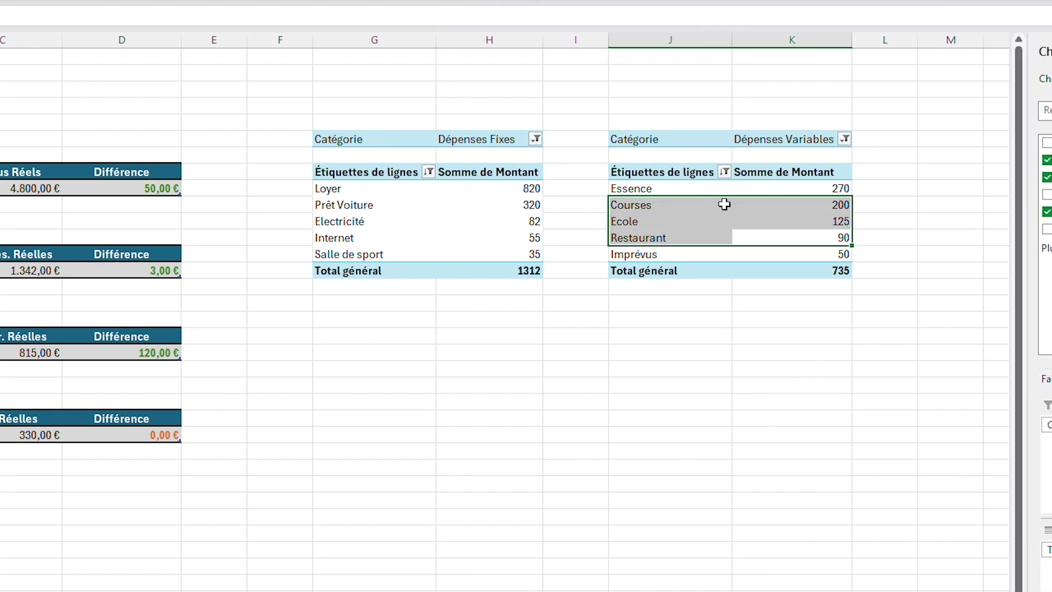
pyautogui.click(801, 189)
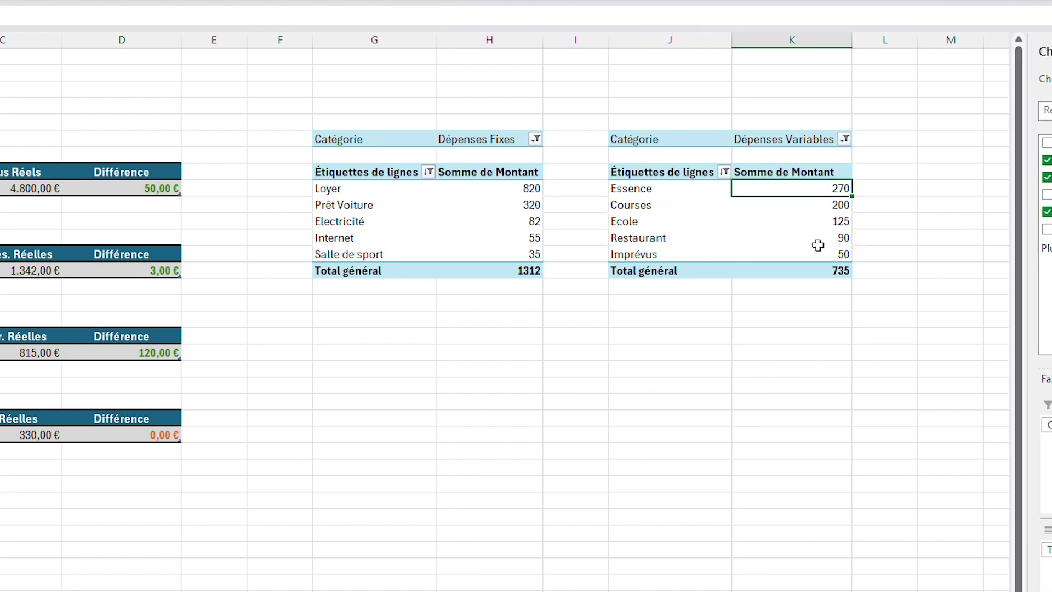
pyautogui.click(856, 352)
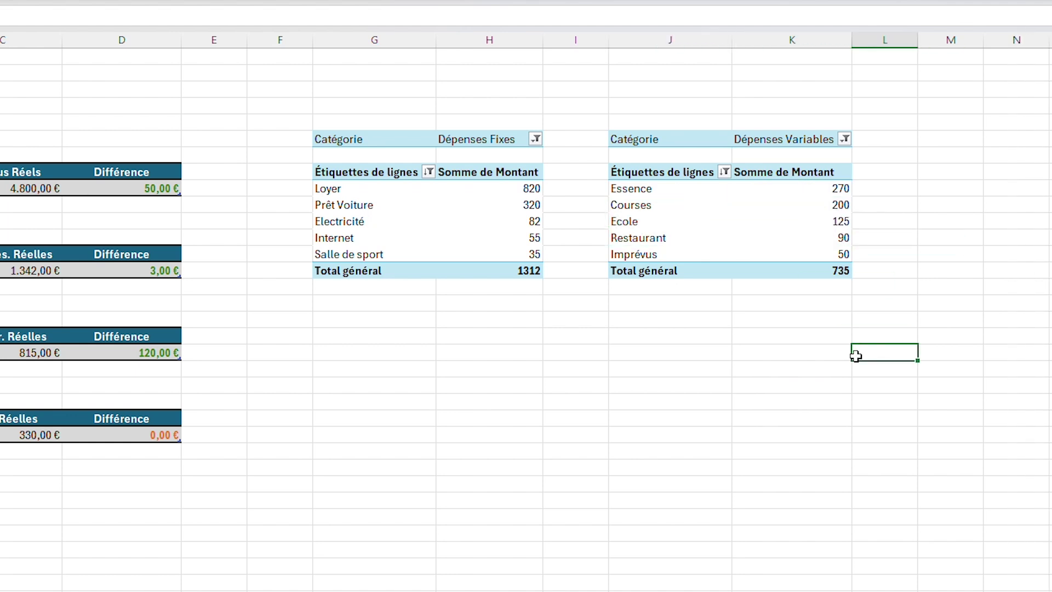
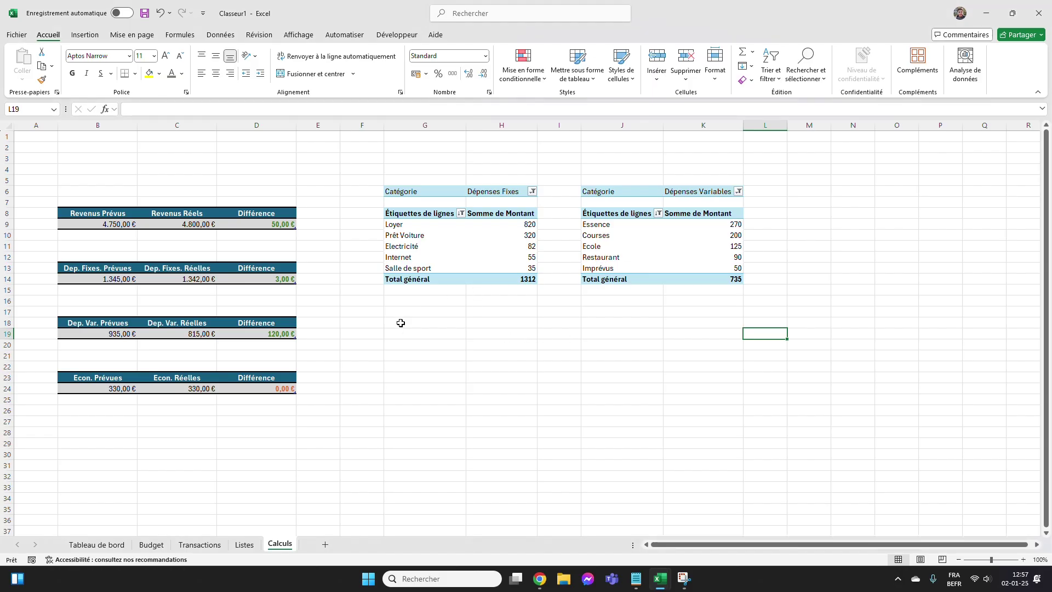
# On the Tableau de bord sheet, enter the headers Dépenses Fixes, Montant and % in cells F7:H7.
pyautogui.click(97, 544)
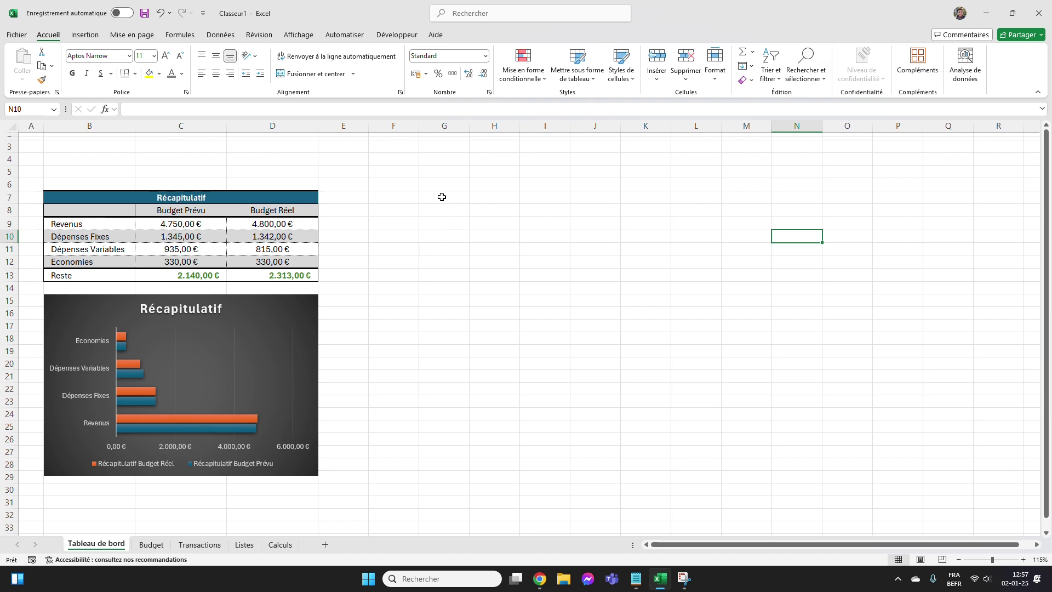
pyautogui.click(401, 195)
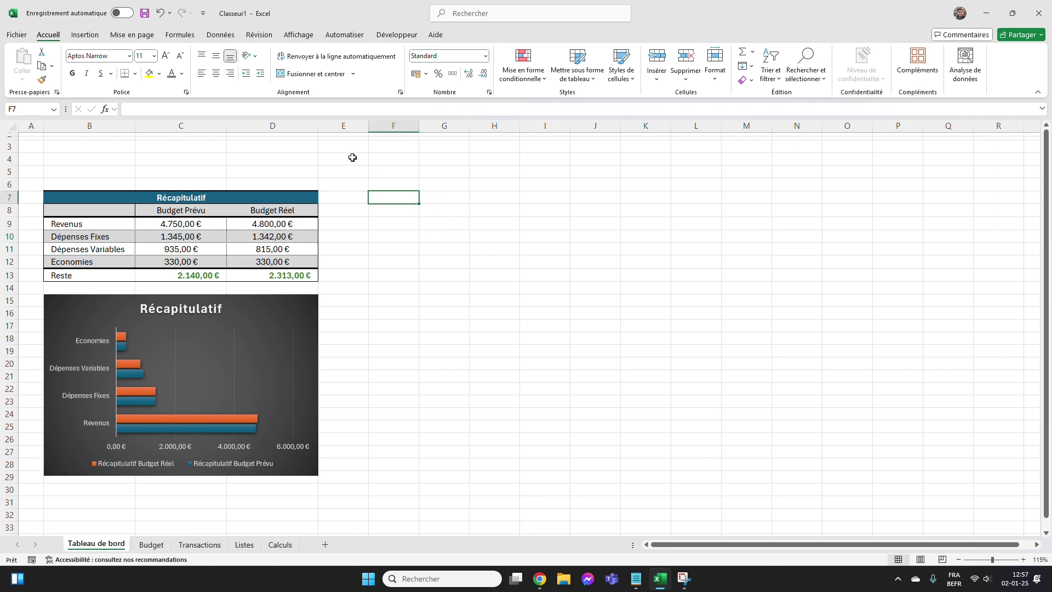
pyautogui.write('Dépenses Fixes')
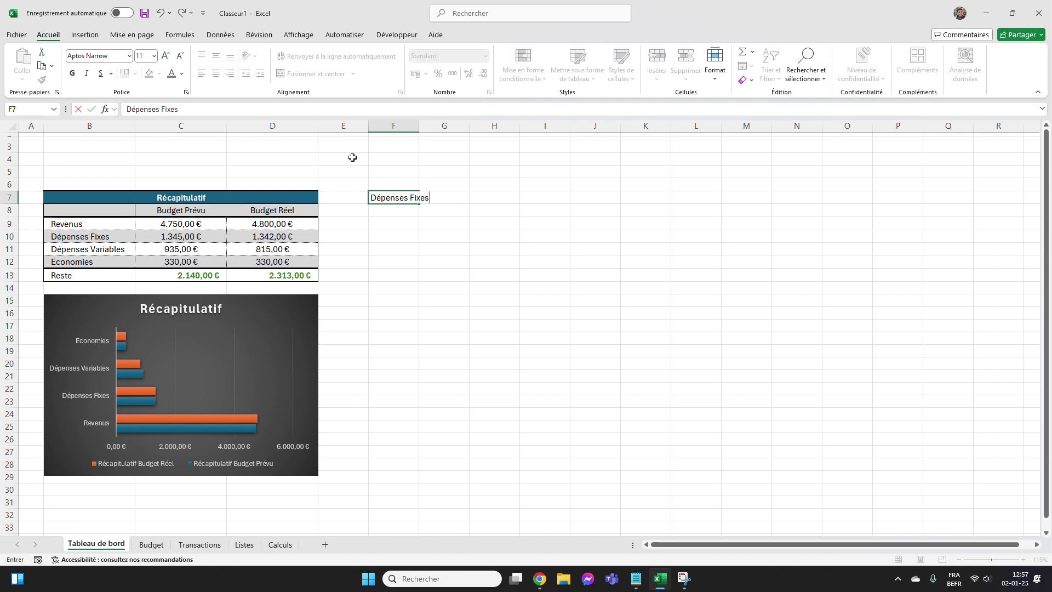
pyautogui.press('Tab')
pyautogui.write('M')
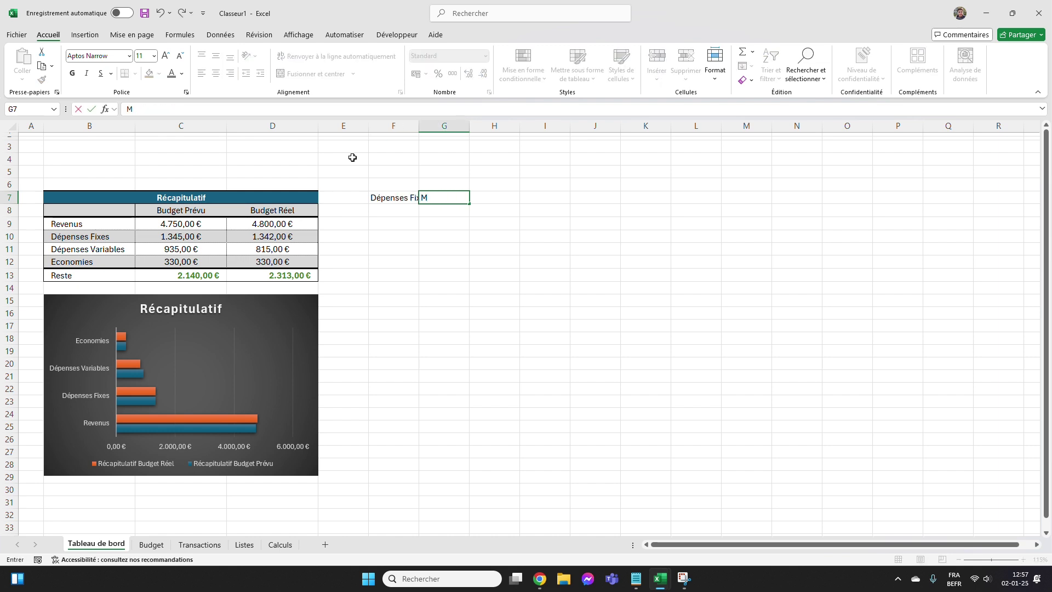
pyautogui.write('ontant')
pyautogui.press('Tab')
pyautogui.write('%')
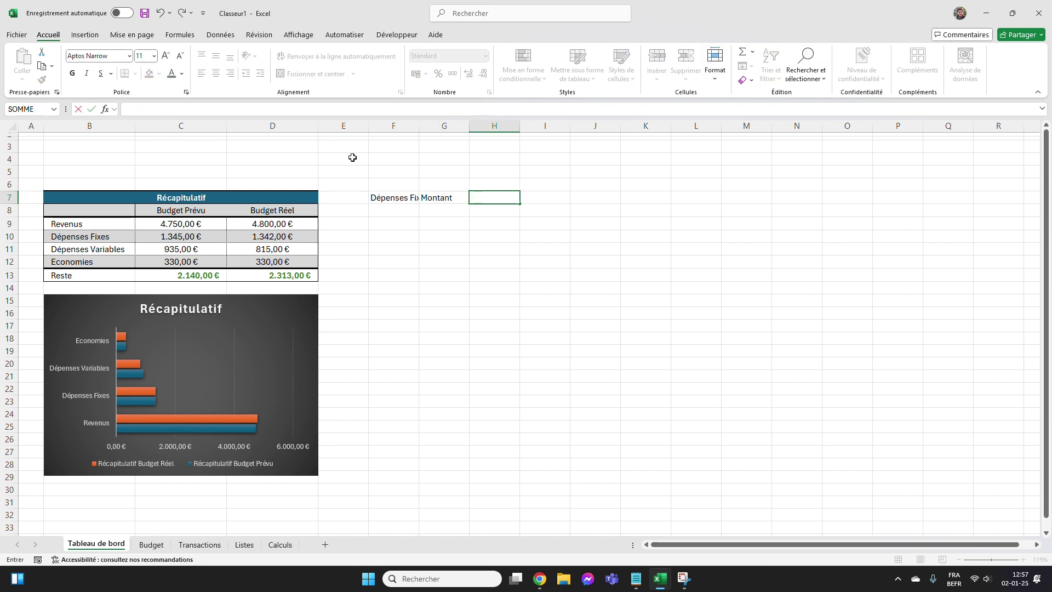
pyautogui.press('Return')
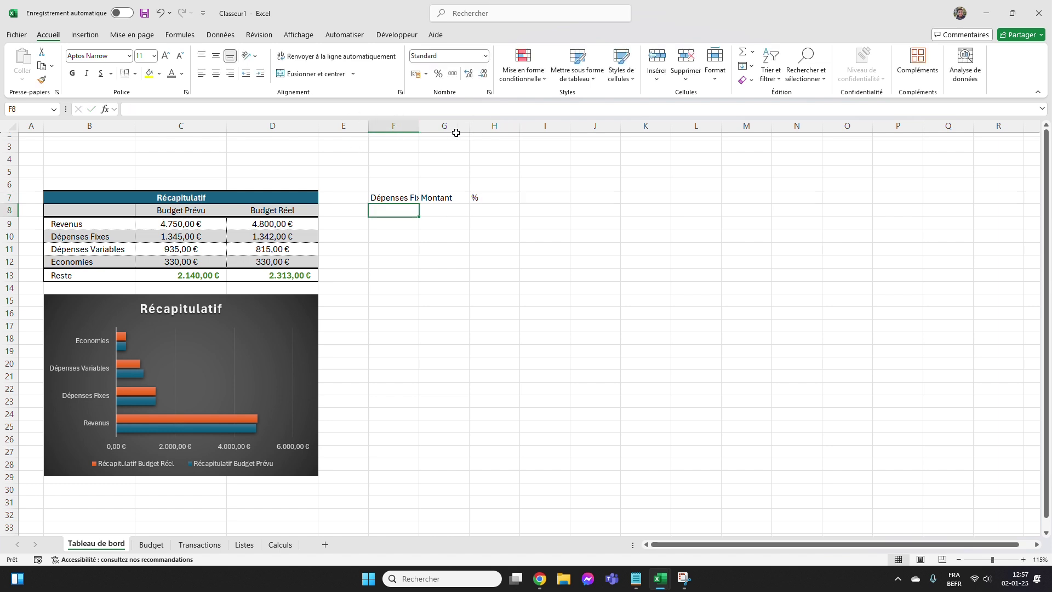
# Set the width of columns F:H to 16.
pyautogui.moveTo(383, 125)
pyautogui.mouseDown()
pyautogui.moveTo(548, 126)
pyautogui.moveTo(384, 125)
pyautogui.mouseUp()
pyautogui.rightClick(395, 125)
pyautogui.click(476, 301)
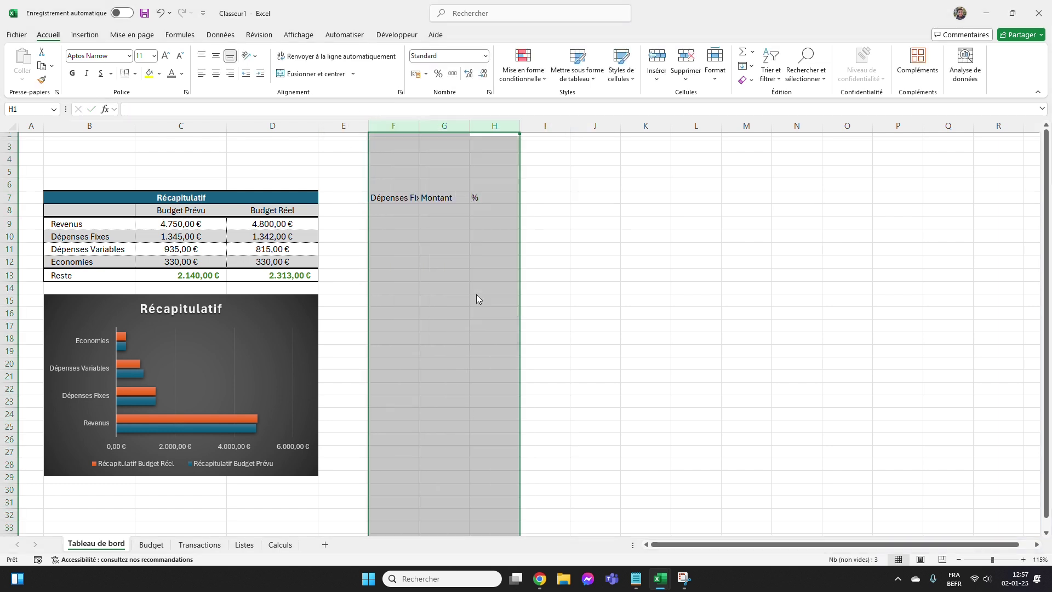
pyautogui.write('16')
pyautogui.press('Return')
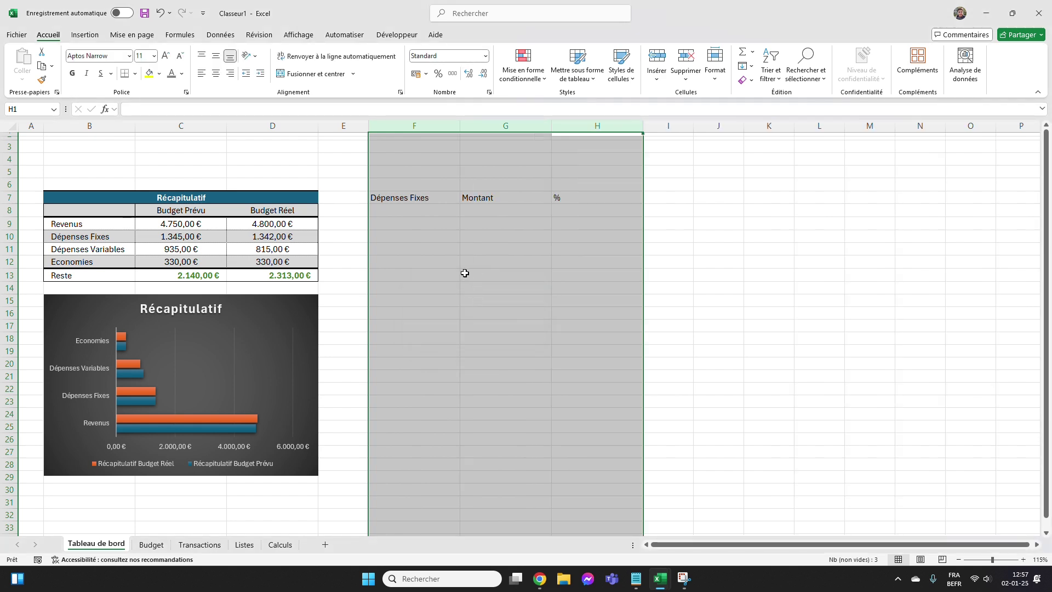
# Create a table with headers from F7:H7, using the medium style with dark blue header and grey bands, without filter buttons.
pyautogui.moveTo(433, 197); pyautogui.dragTo(564, 198)
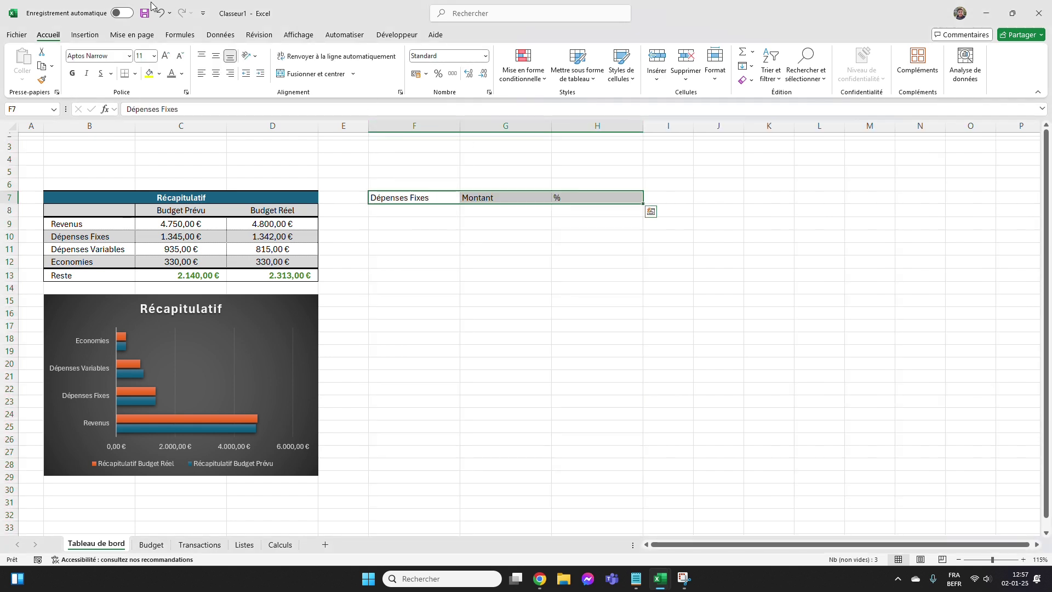
pyautogui.click(85, 35)
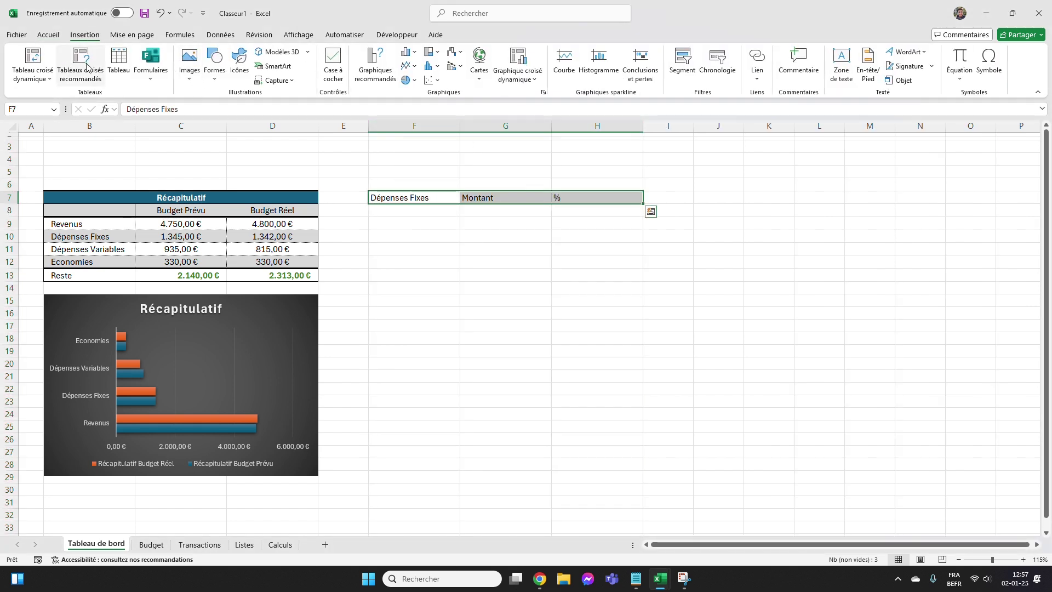
pyautogui.click(119, 60)
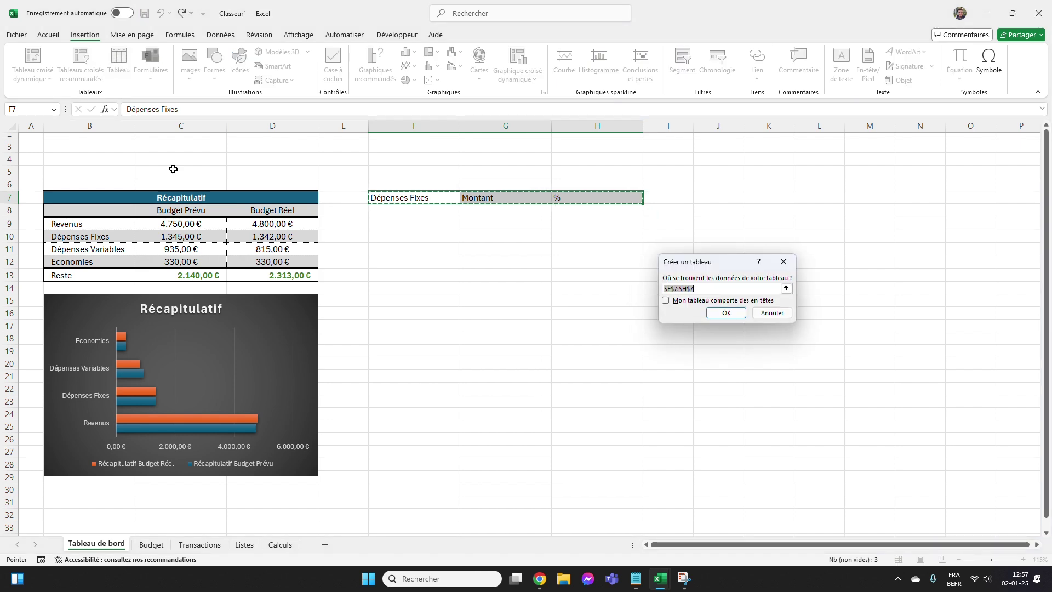
pyautogui.click(666, 300)
pyautogui.click(726, 312)
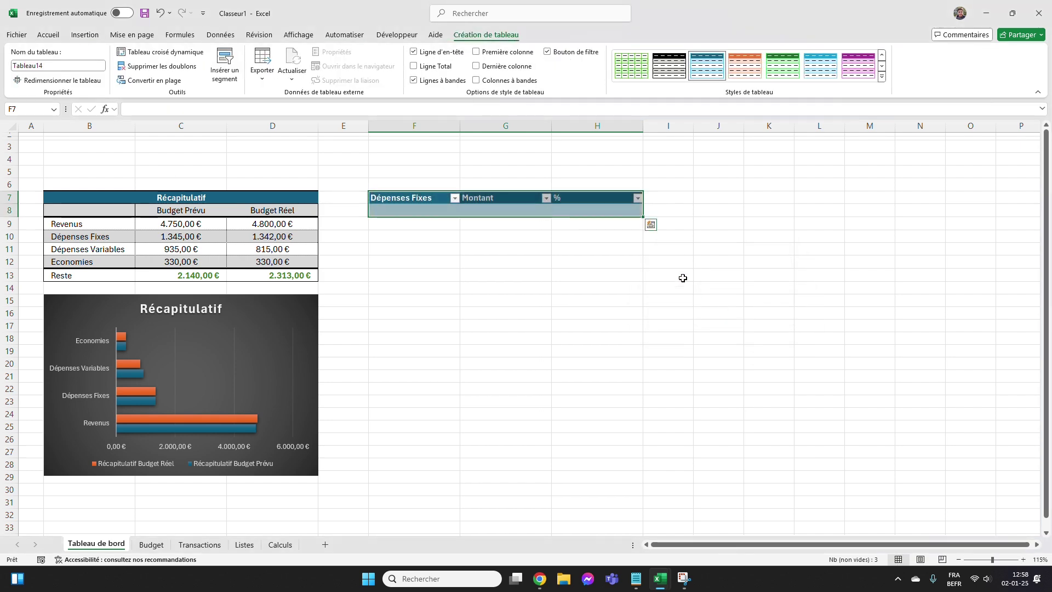
pyautogui.click(882, 78)
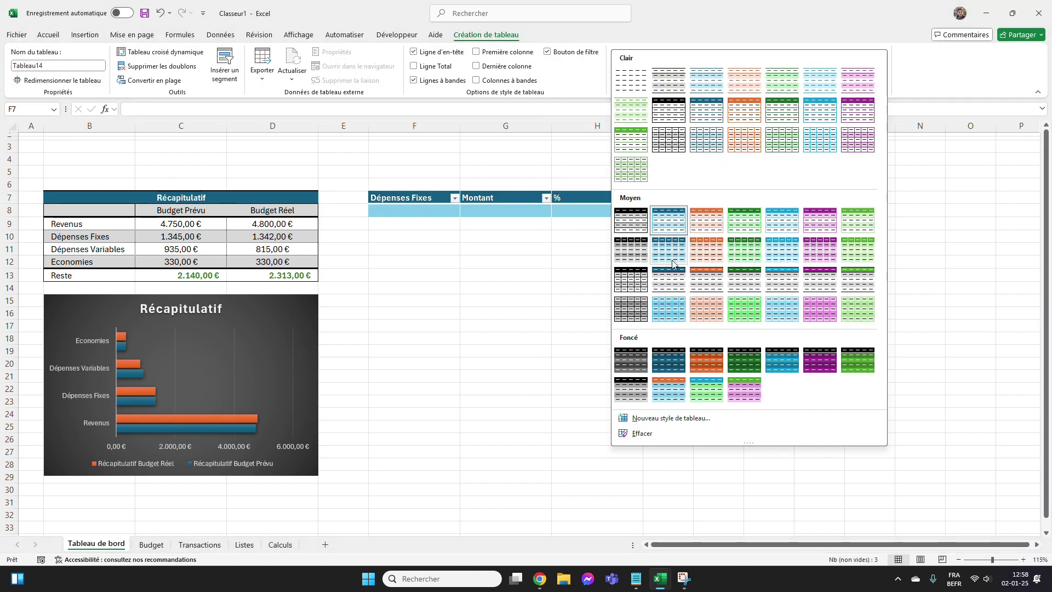
pyautogui.click(676, 278)
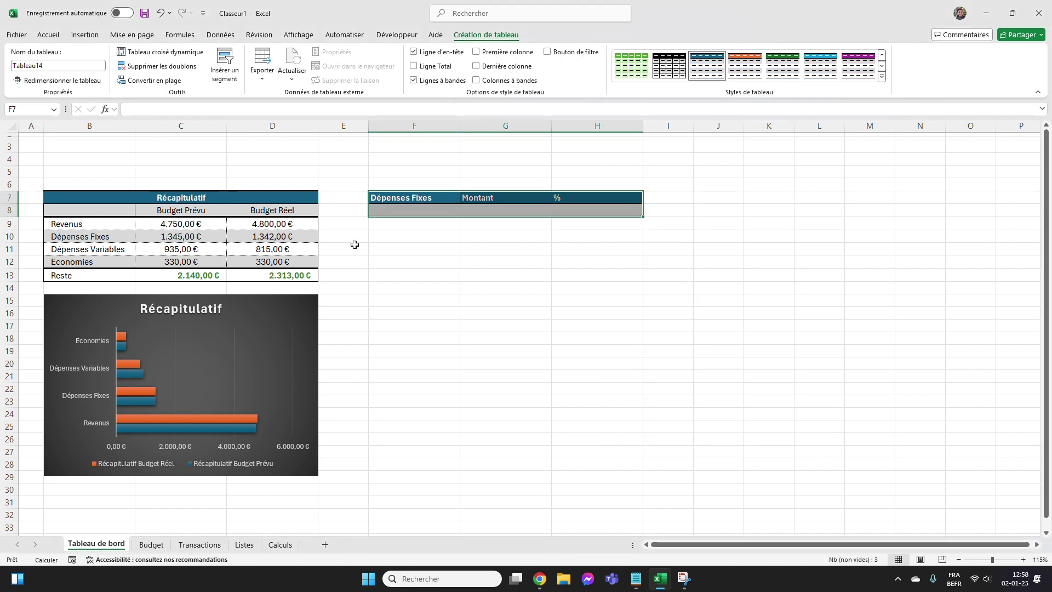
# Centre the header texts in F7:H7 horizontally.
pyautogui.moveTo(395, 198); pyautogui.dragTo(571, 202)
pyautogui.click(49, 35)
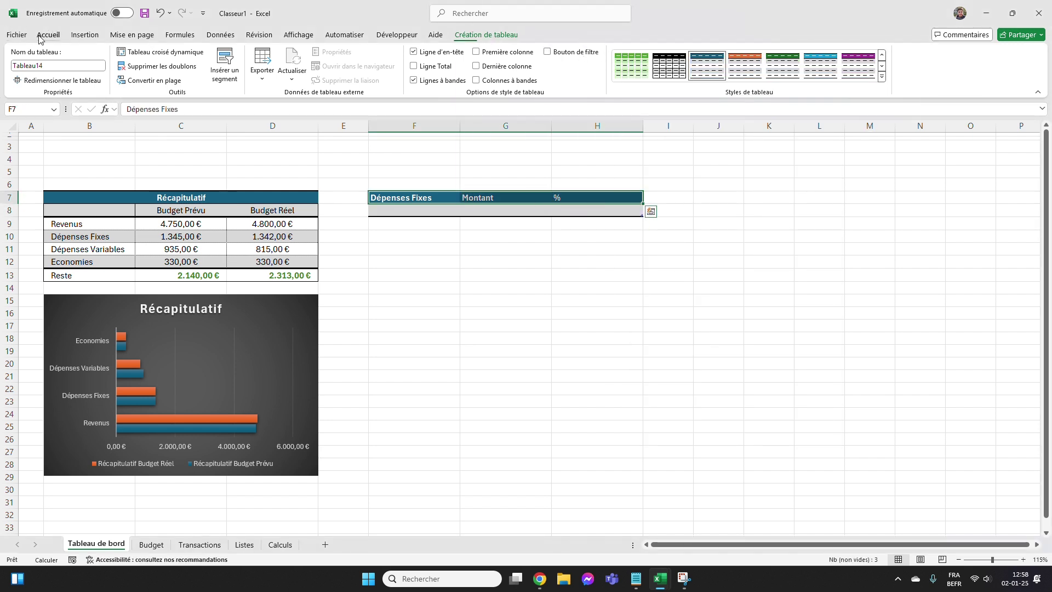
pyautogui.click(216, 73)
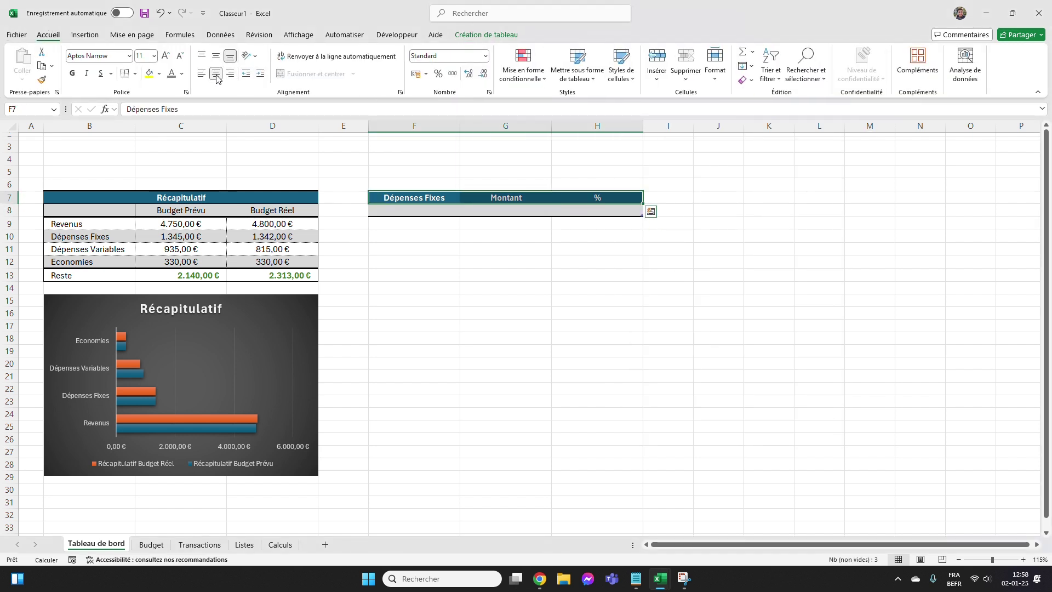
# Link cell F8 to the first expense label, Calculs!G9, and extend the table down to row 14.
pyautogui.click(434, 211)
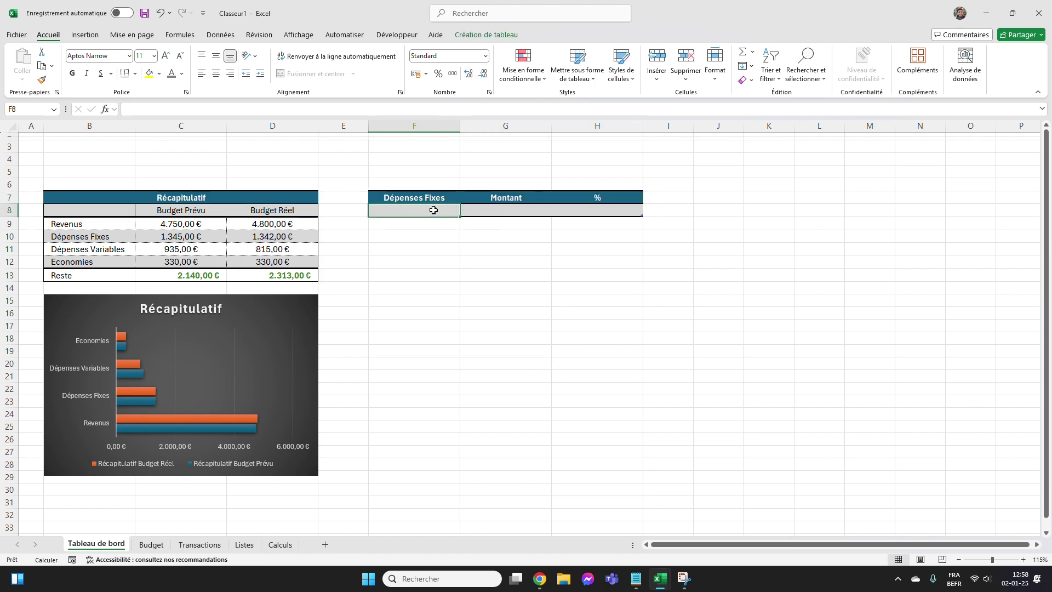
pyautogui.write('=')
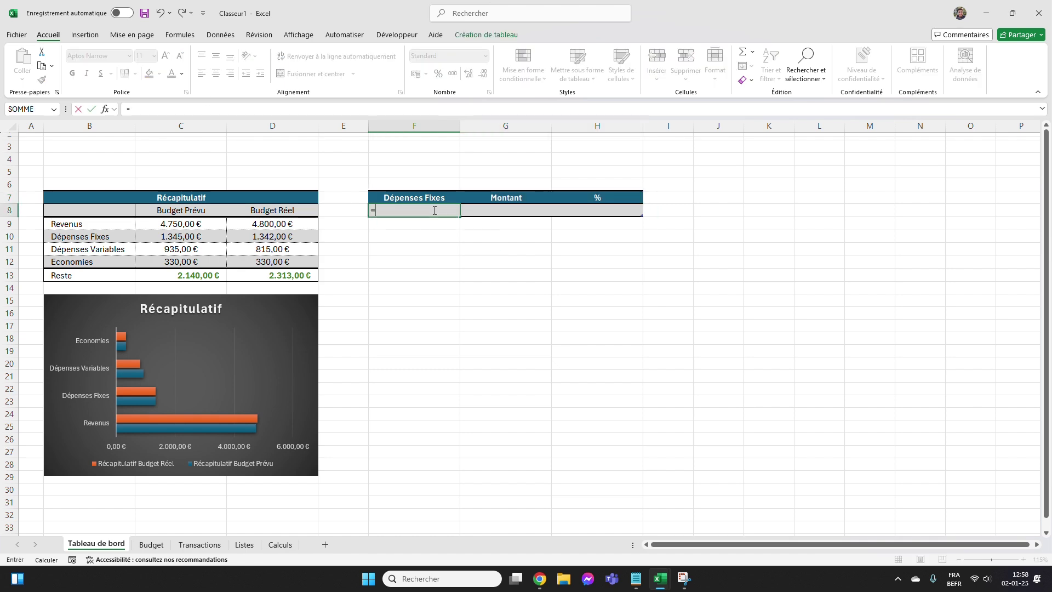
pyautogui.click(280, 544)
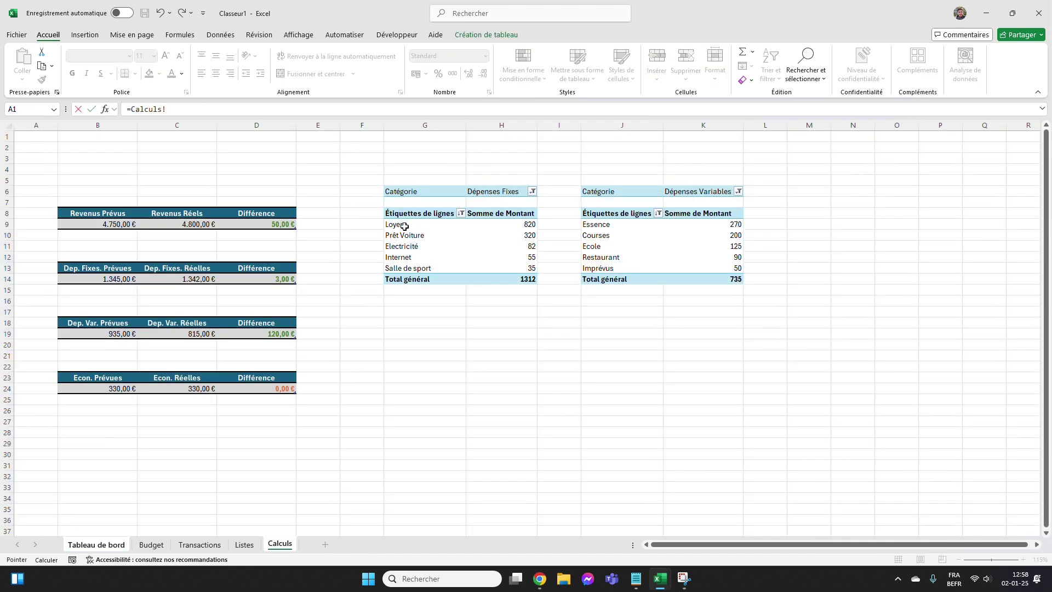
pyautogui.click(404, 226)
pyautogui.press('Return')
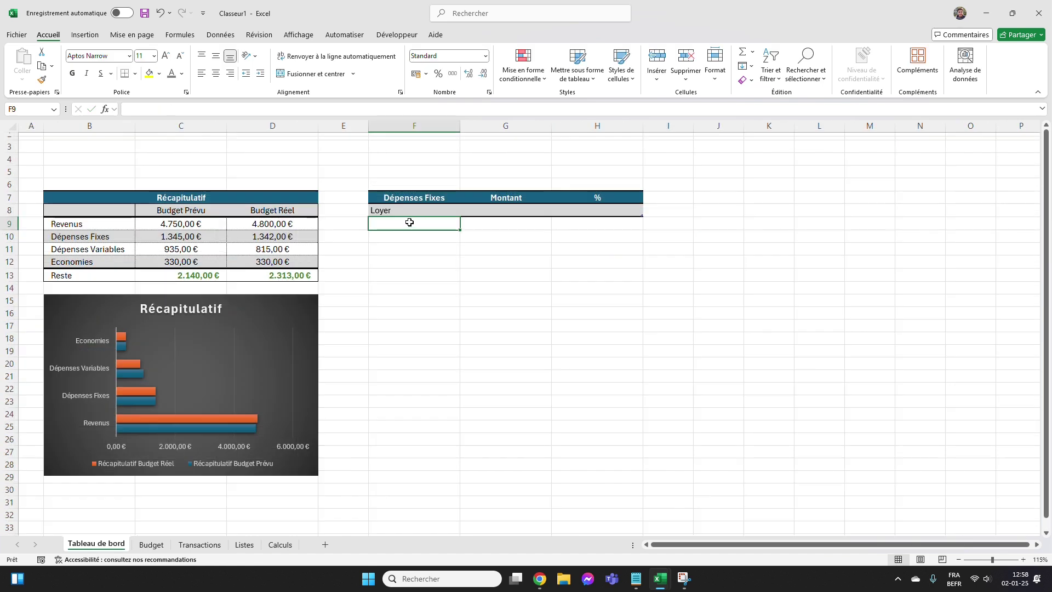
pyautogui.moveTo(642, 215); pyautogui.dragTo(635, 300)
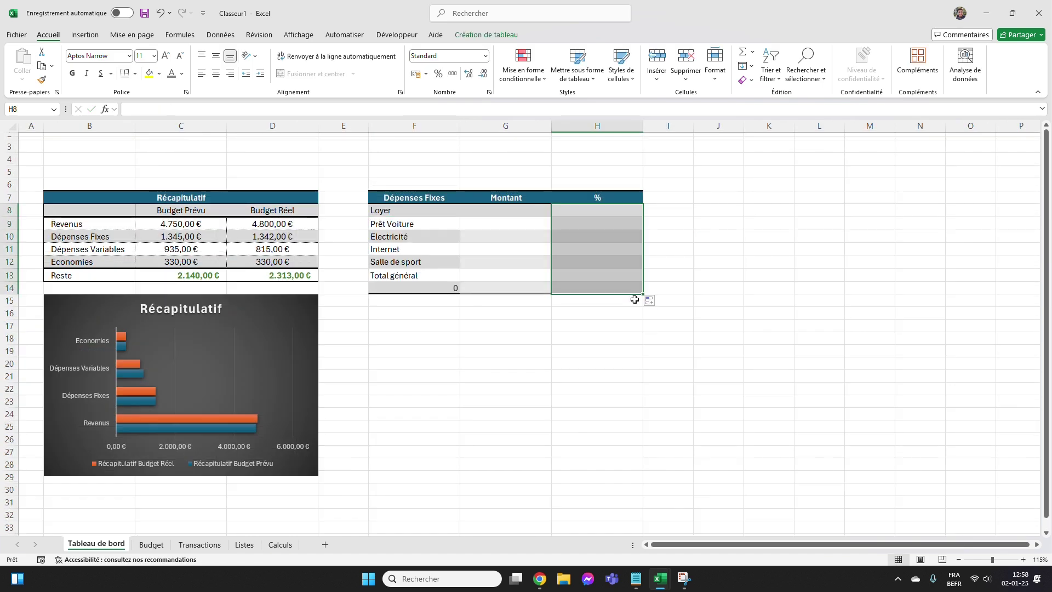
pyautogui.click(667, 324)
# Convert the Dépenses Fixes table in F7:H14 to a normal range.
pyautogui.moveTo(415, 197); pyautogui.dragTo(630, 285)
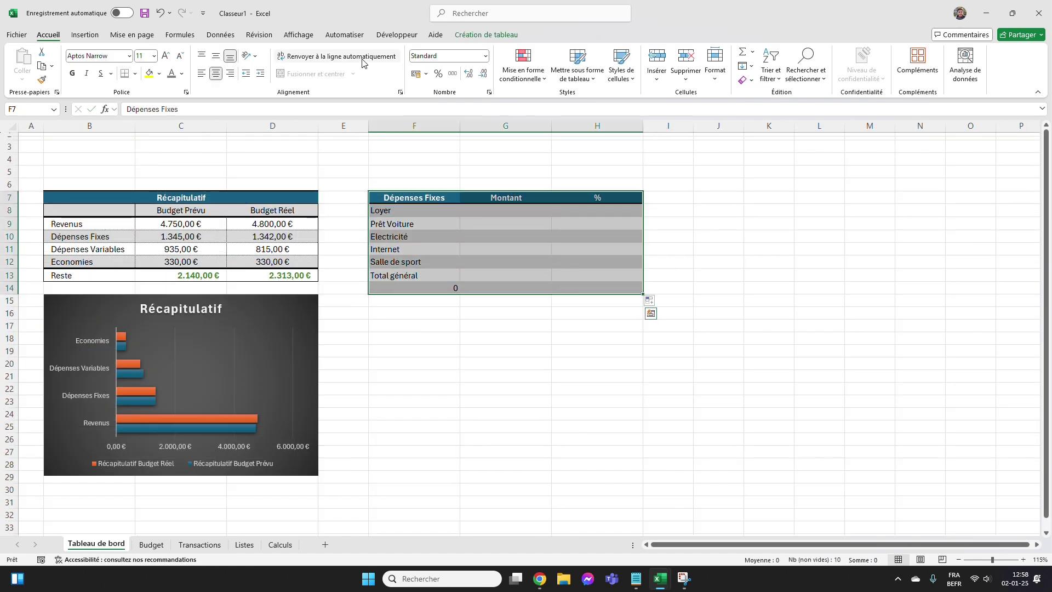
pyautogui.click(469, 36)
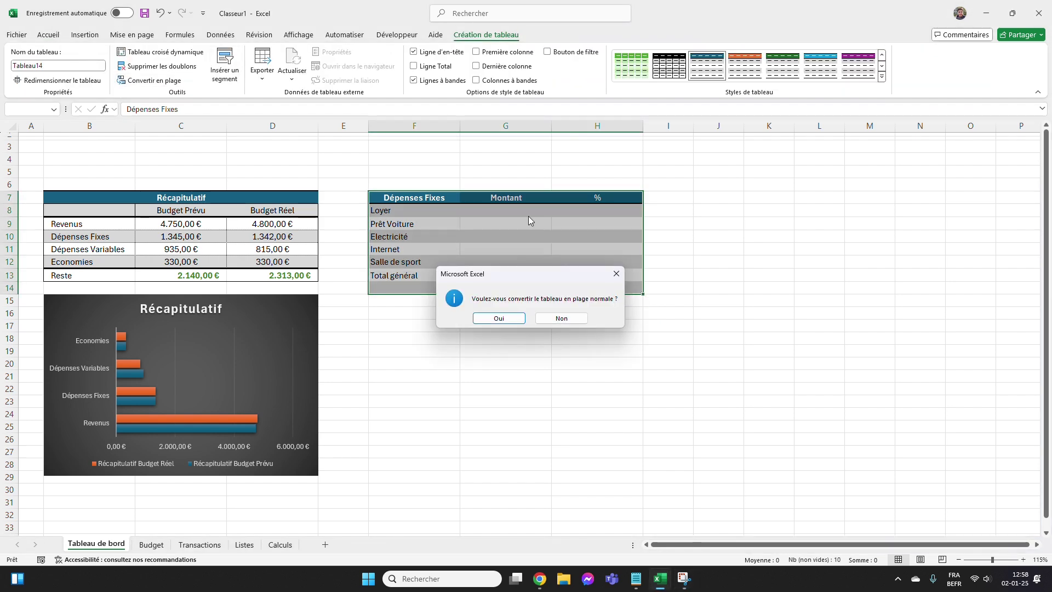
pyautogui.click(499, 319)
pyautogui.click(508, 336)
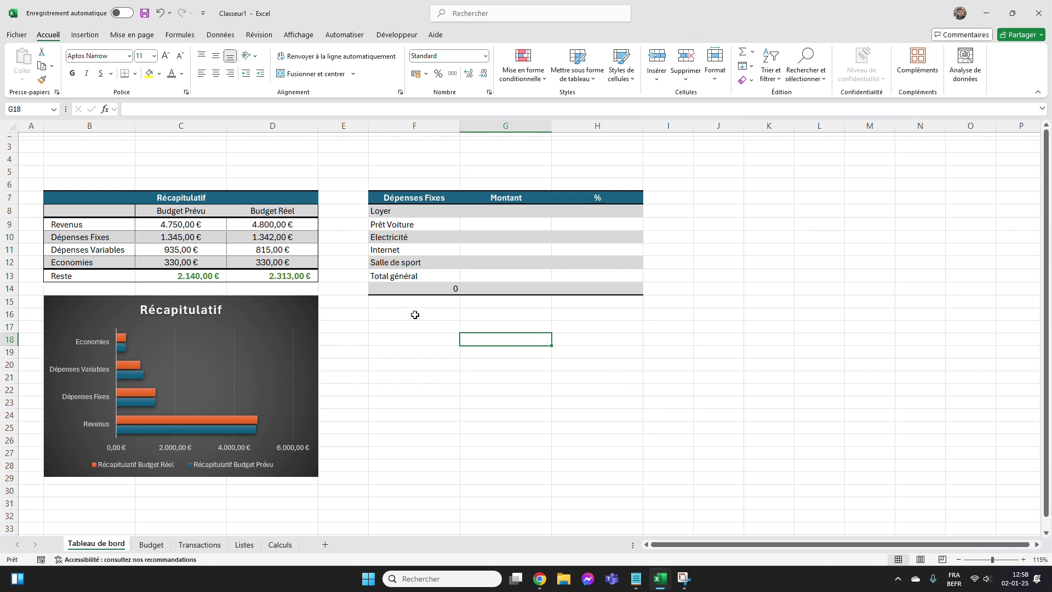
# Clear the contents of cells F13 and F14 beneath Salle de sport.
pyautogui.click(418, 275)
pyautogui.press('Delete')
pyautogui.click(453, 286)
pyautogui.press('Delete')
pyautogui.click(454, 331)
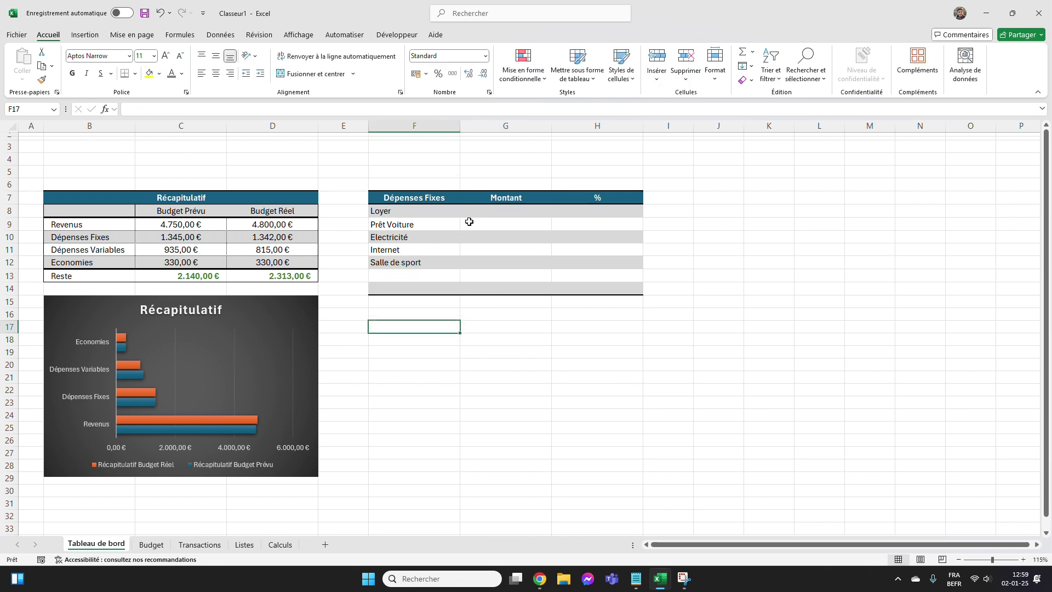
pyautogui.click(428, 265)
pyautogui.press('Up')
pyautogui.press('Up')
pyautogui.press('Up')
pyautogui.press('Up')
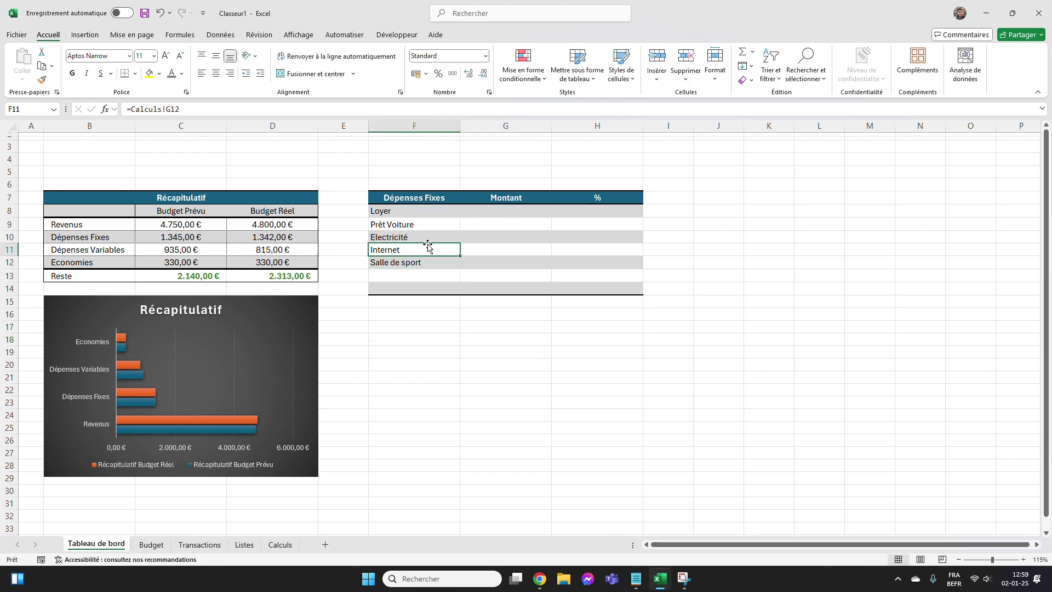
# Enter the row labels Autres in F13 and TOTAL in F14.
pyautogui.click(413, 273)
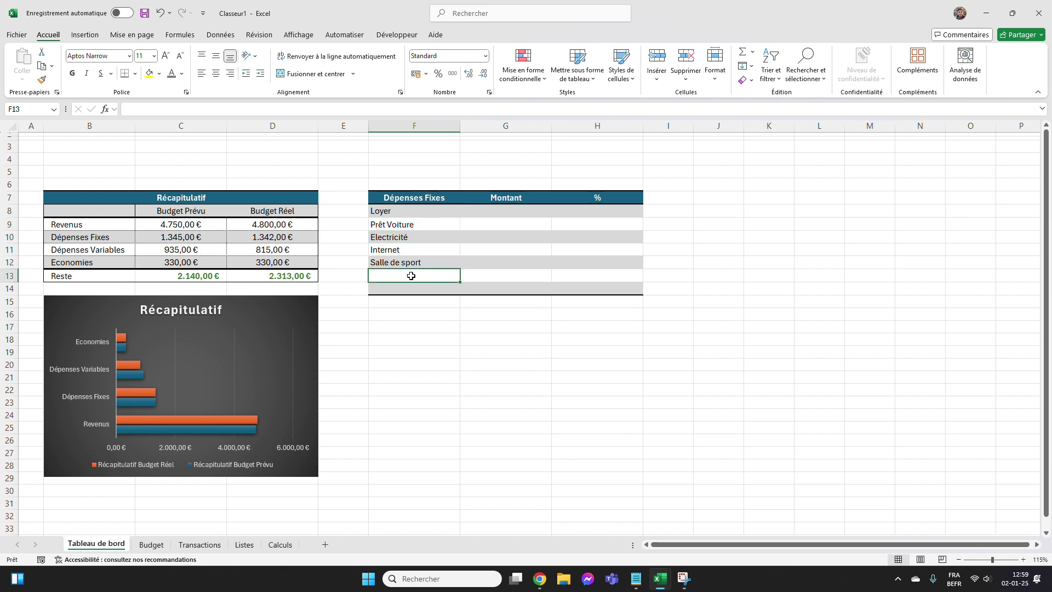
pyautogui.write('Autres')
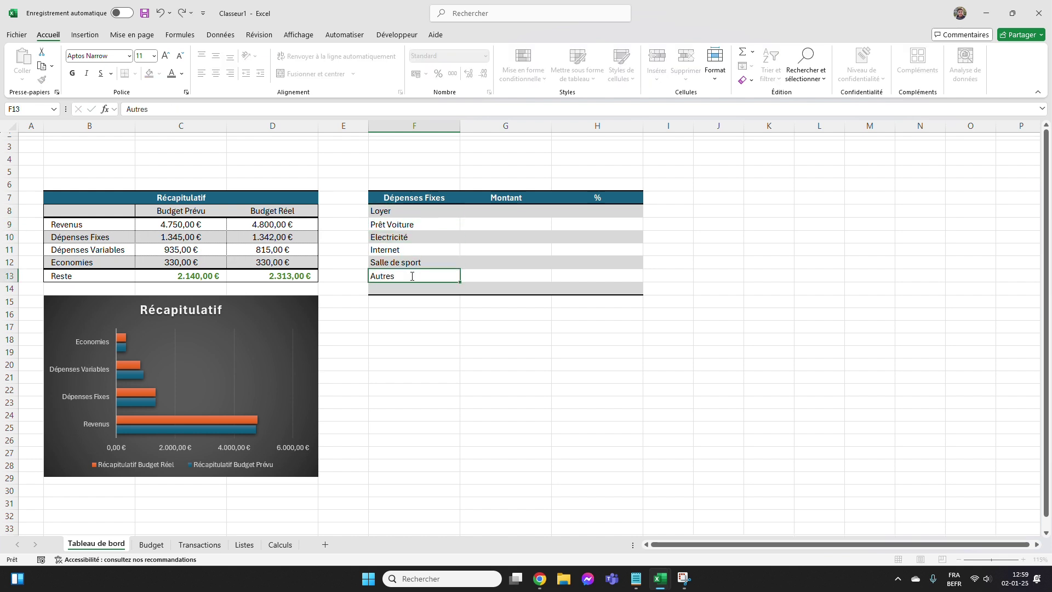
pyautogui.press('Return')
pyautogui.write('TOTAL')
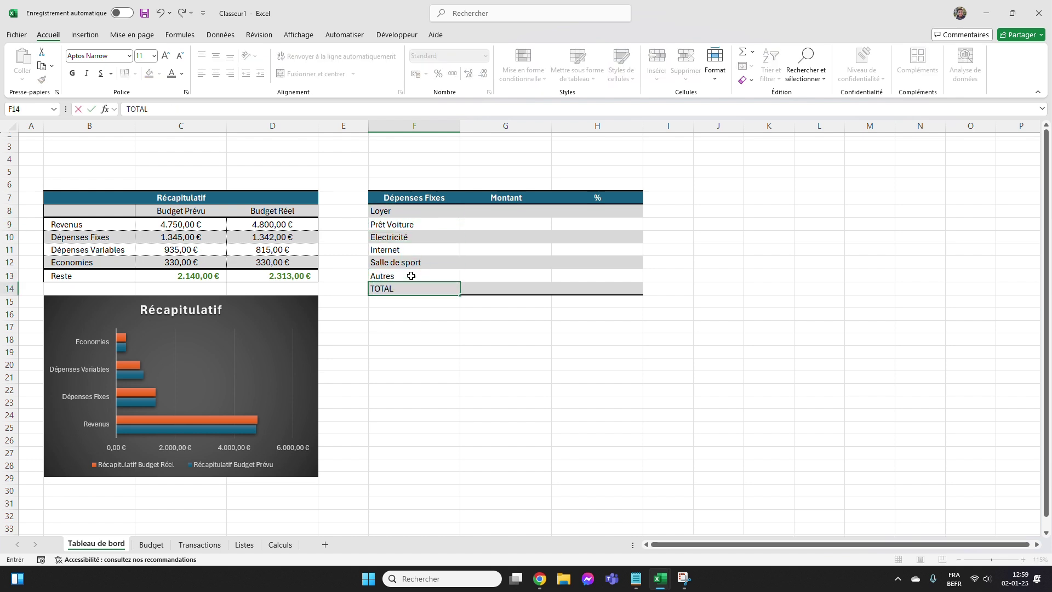
# In G13 of the Autres row, subtract the actual fixed expenses, Tableau1012[Dep. Fixes. Réelles], from the fixed-expense pivot's grand total on Calculs.
pyautogui.click(411, 276)
pyautogui.click(518, 276)
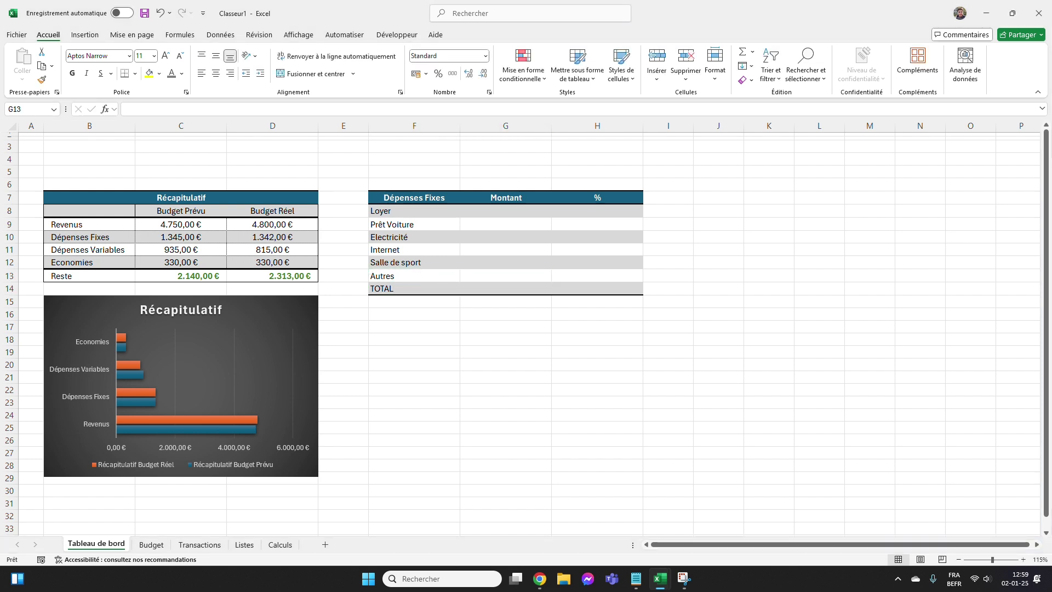
pyautogui.click(547, 321)
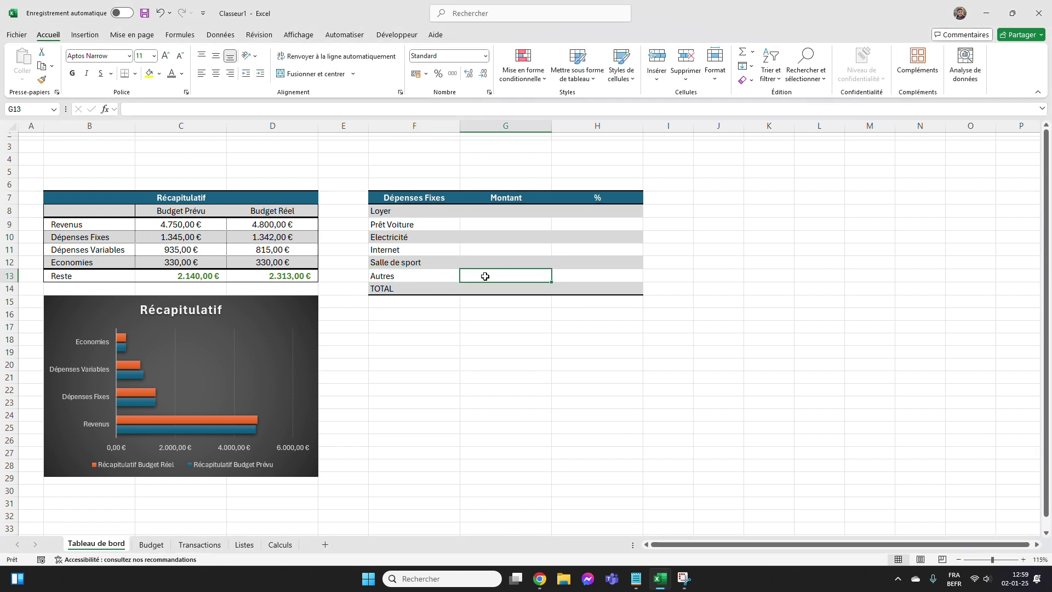
pyautogui.write('=')
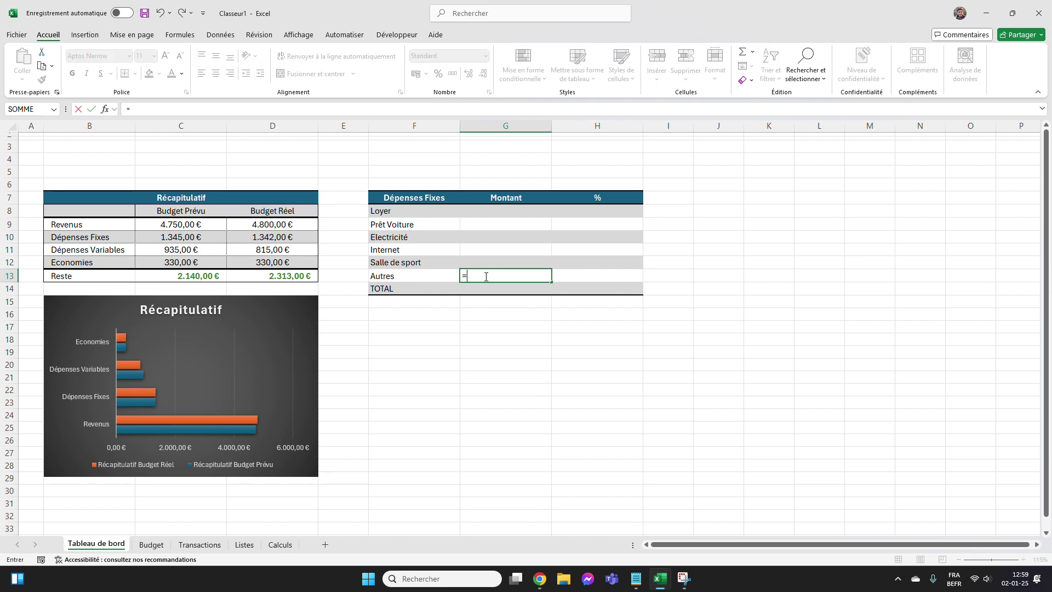
pyautogui.click(280, 545)
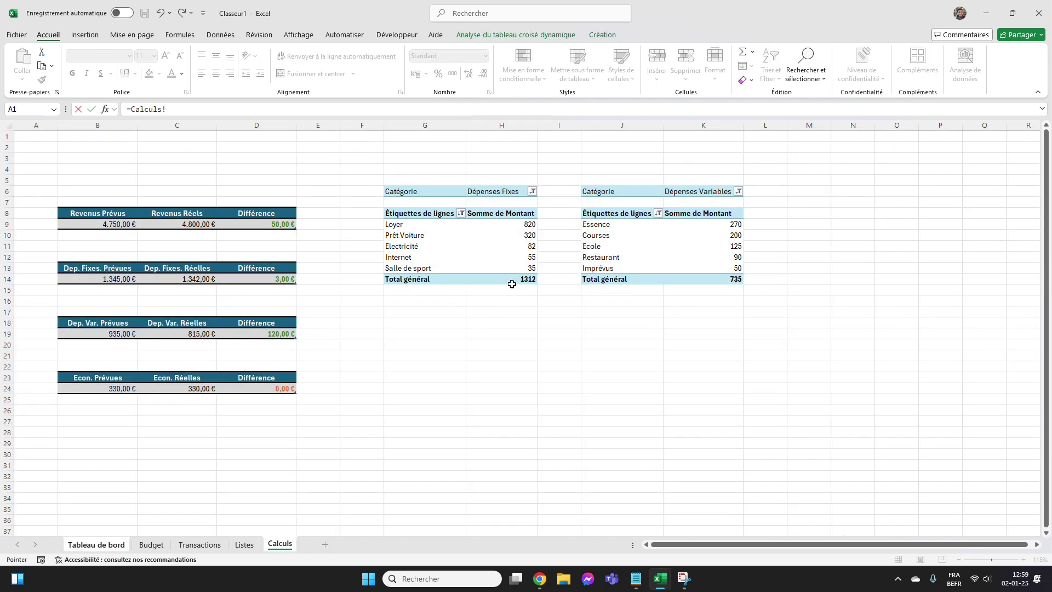
pyautogui.click(514, 280)
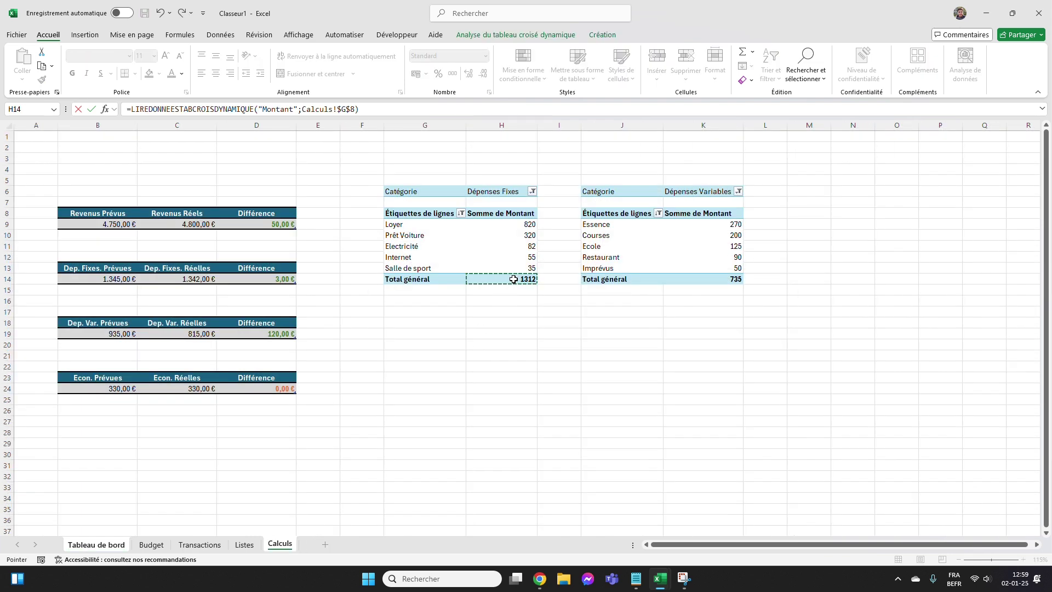
pyautogui.write('-')
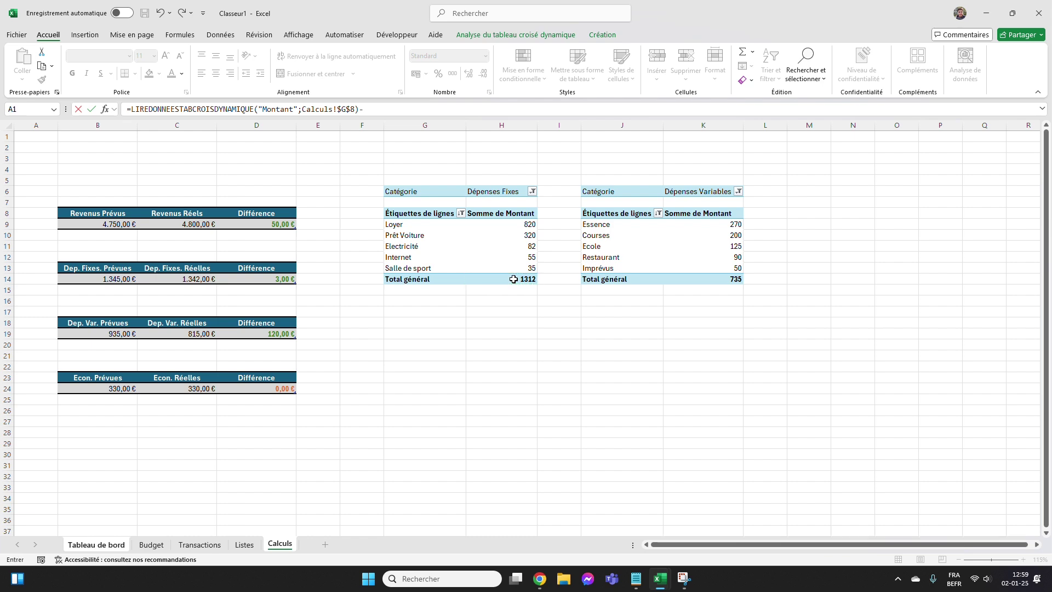
pyautogui.click(179, 280)
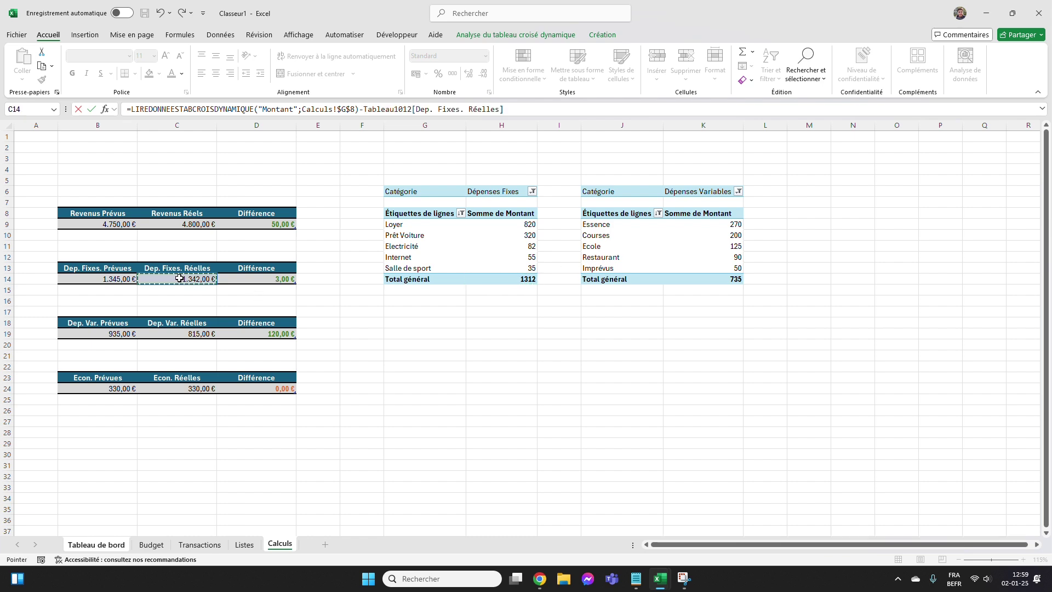
pyautogui.press('Return')
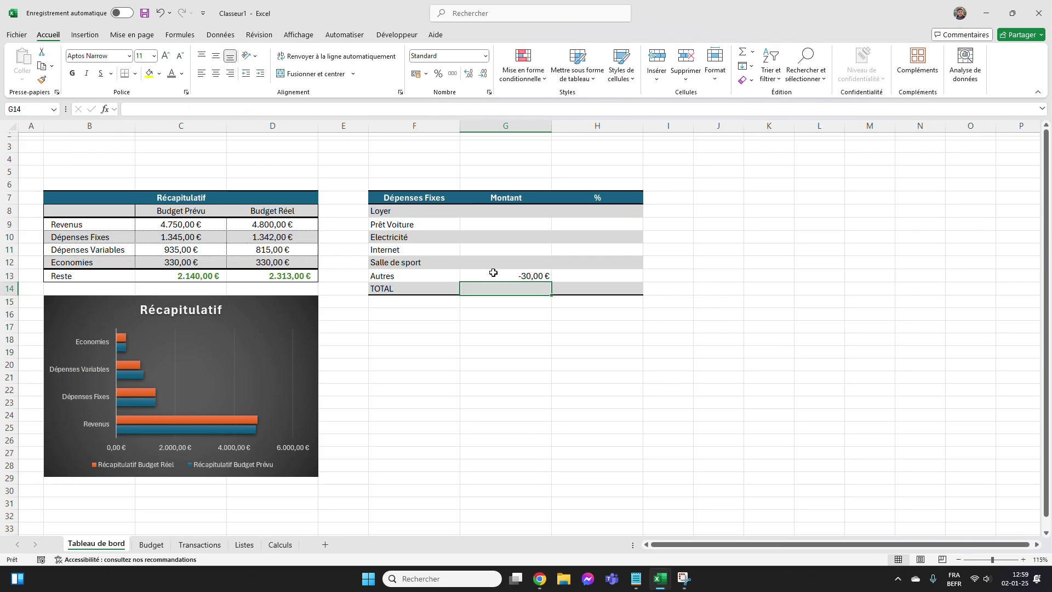
# Wrap the Autres amount formula in G13 in the ABS function.
pyautogui.click(492, 276)
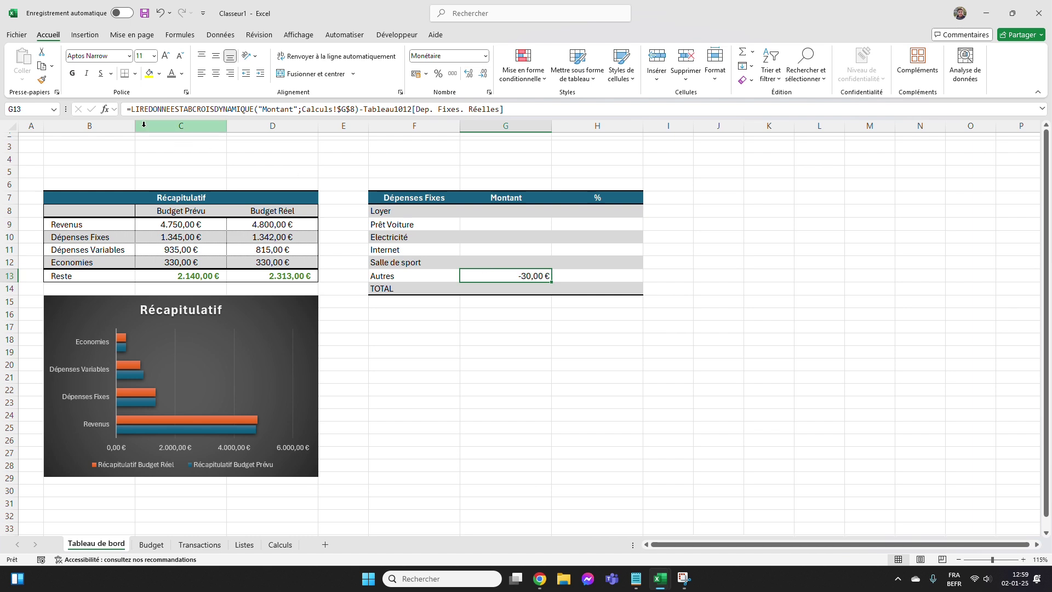
pyautogui.click(131, 109)
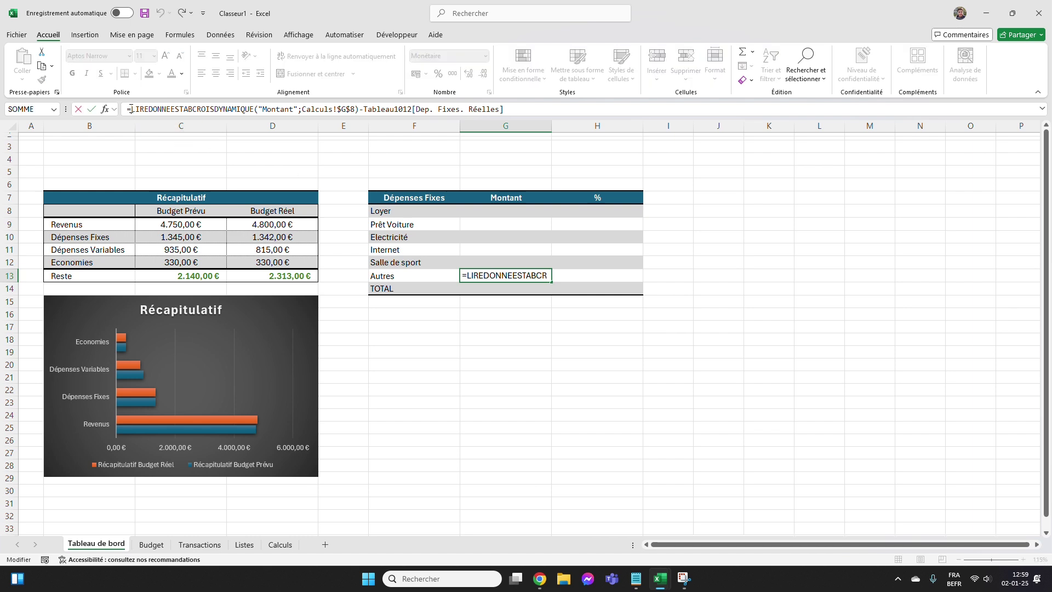
pyautogui.write('a')
pyautogui.press('Tab')
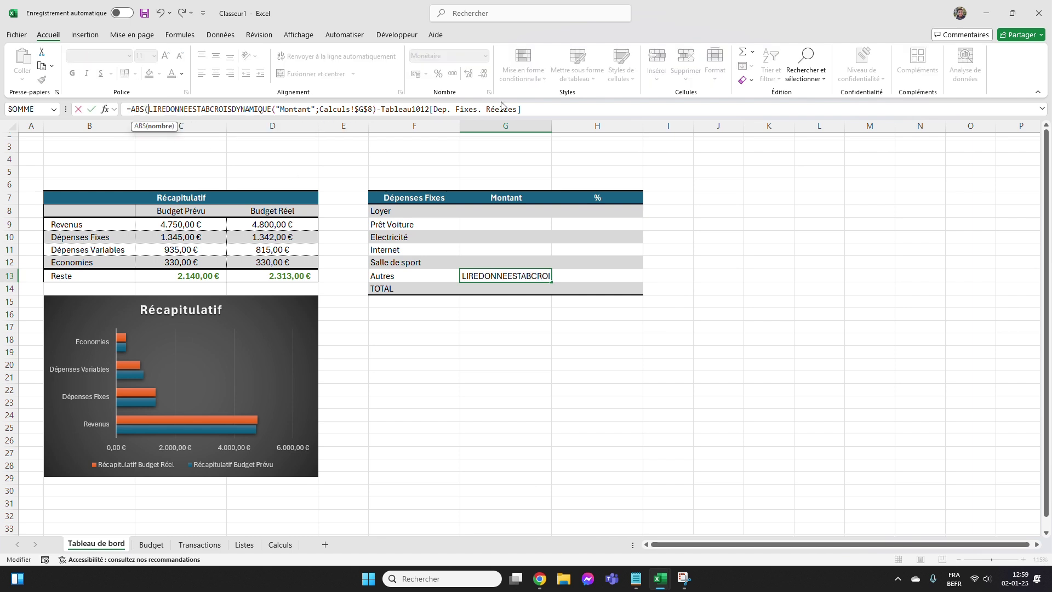
pyautogui.write(')')
pyautogui.press('Return')
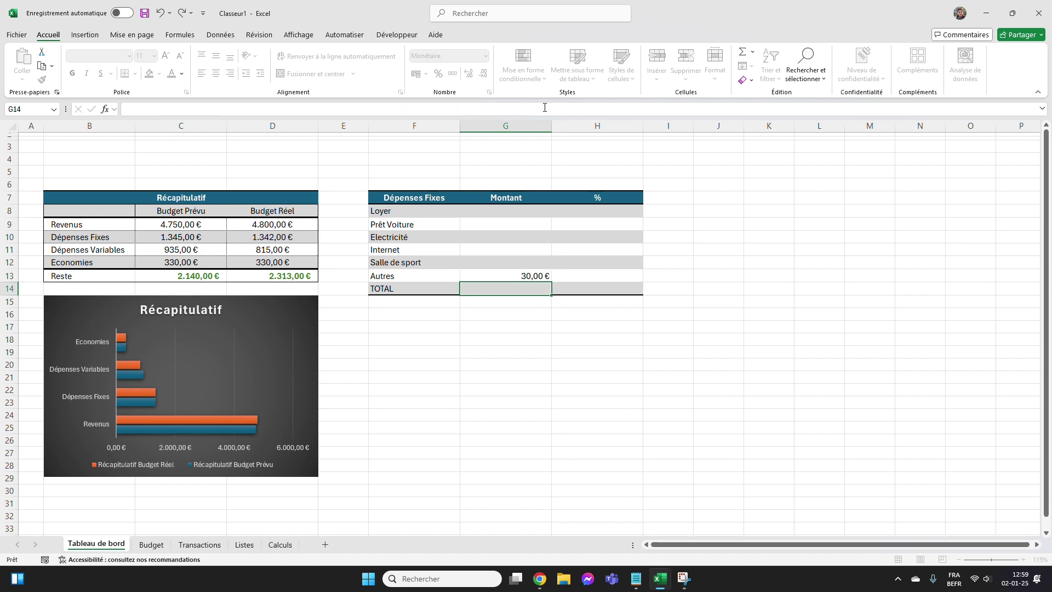
# Format the Montant cells G8:G14 as Monétaire and link G8:G12 to the pivot amounts starting at Calculs!H9.
pyautogui.click(501, 274)
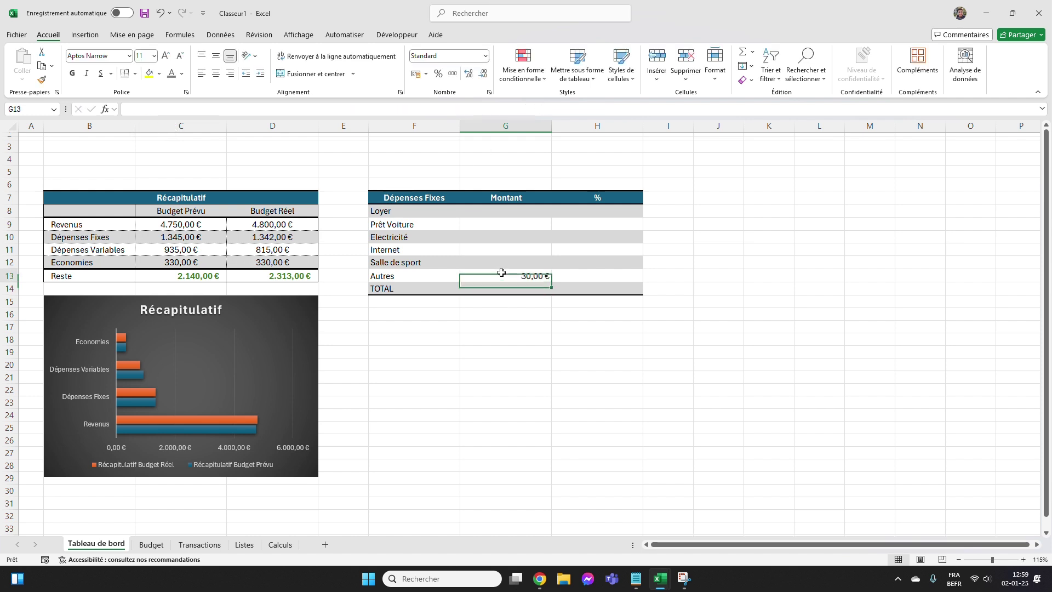
pyautogui.click(501, 212)
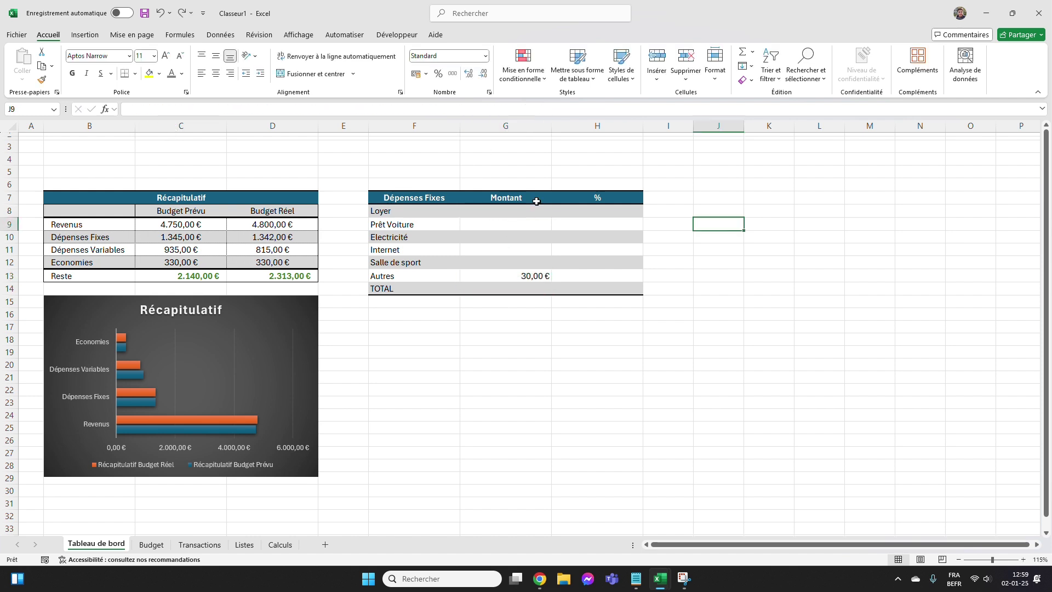
pyautogui.click(539, 190)
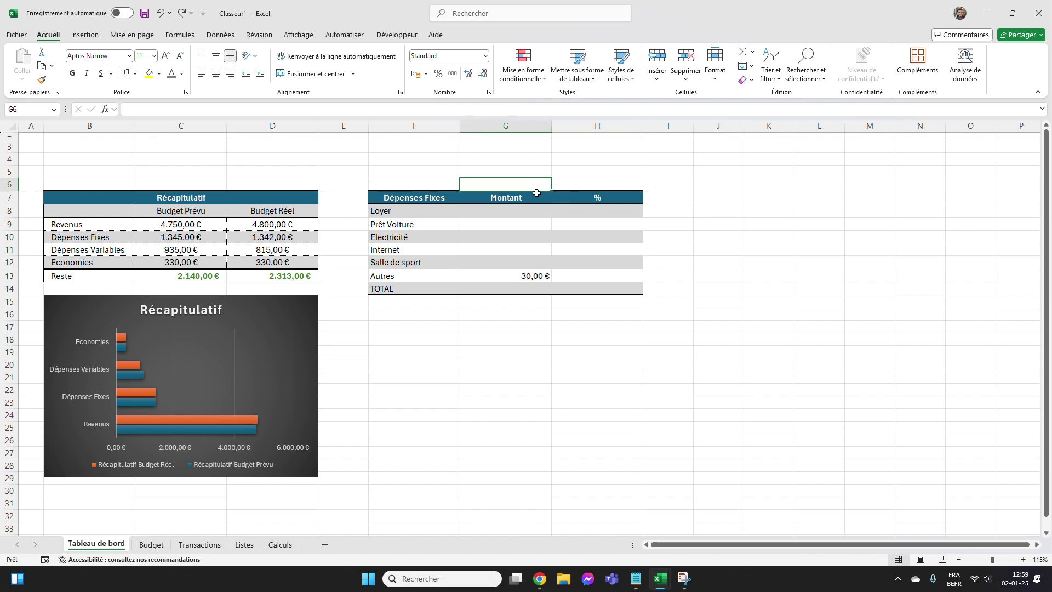
pyautogui.moveTo(535, 211); pyautogui.dragTo(522, 288)
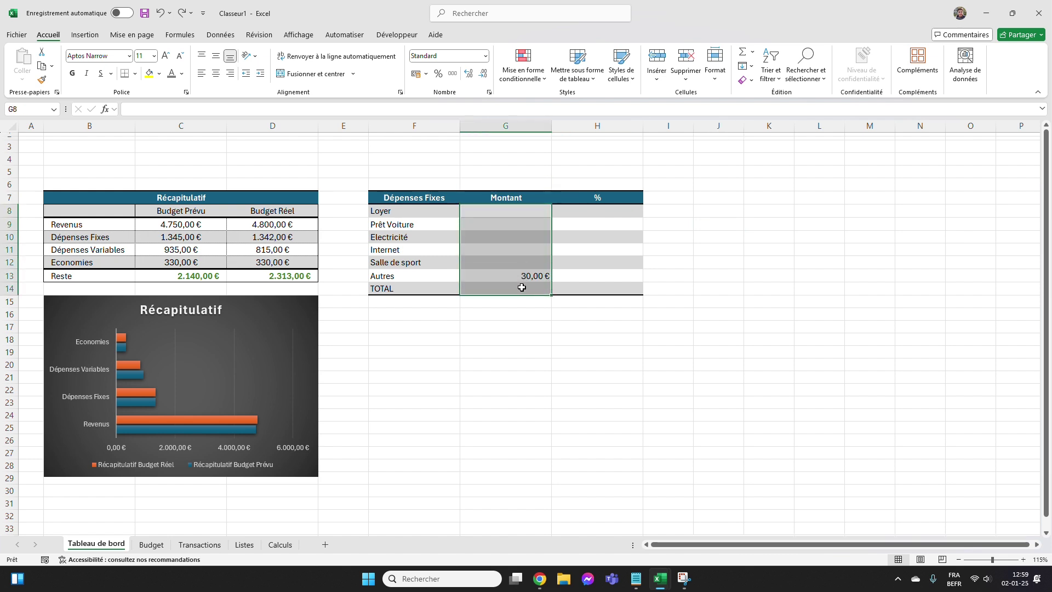
pyautogui.click(485, 56)
pyautogui.click(472, 123)
pyautogui.moveTo(454, 212); pyautogui.dragTo(533, 267)
pyautogui.click(527, 225)
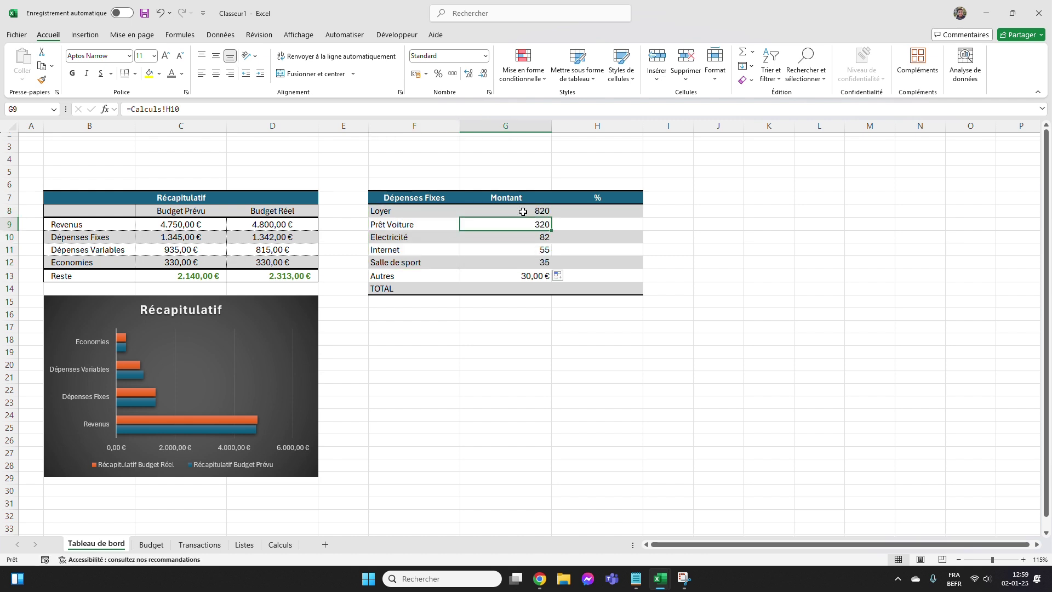
# Apply the Monétaire format to the linked expense amounts in G8:G12.
pyautogui.moveTo(522, 211); pyautogui.dragTo(522, 263)
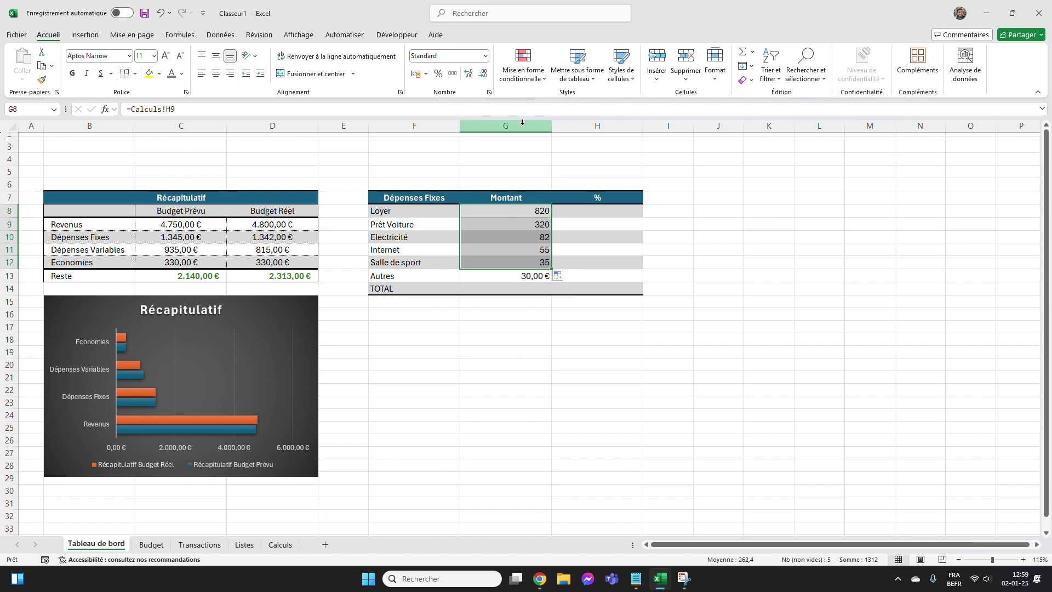
pyautogui.click(486, 56)
pyautogui.click(460, 130)
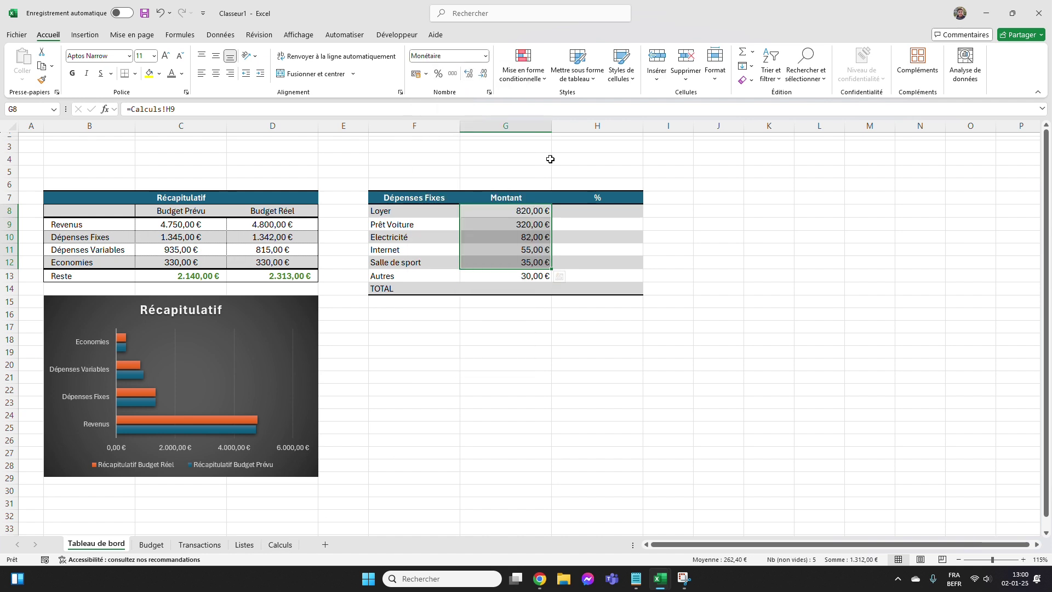
pyautogui.click(818, 210)
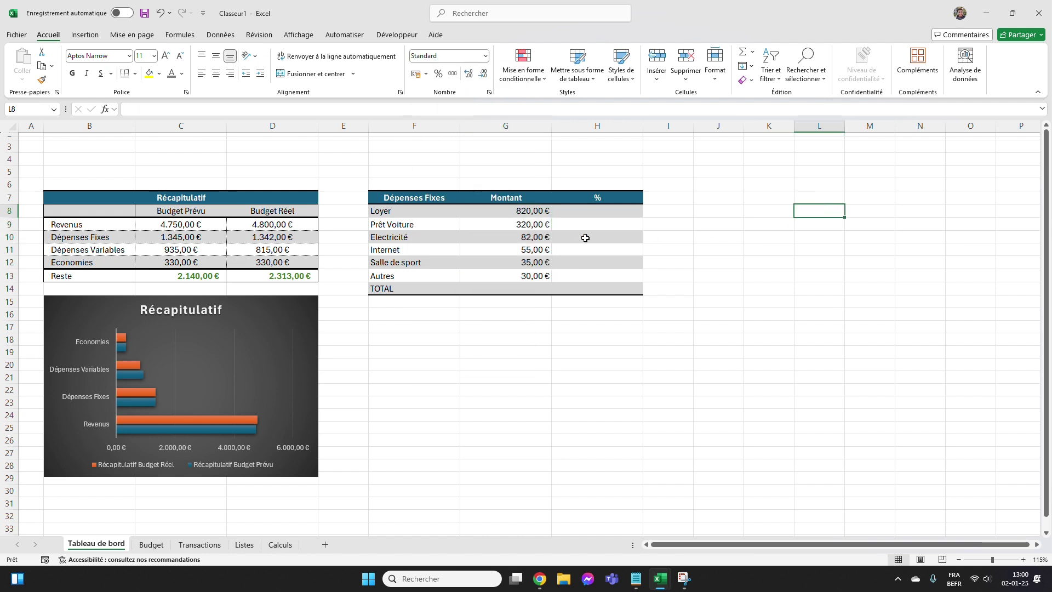
# Left-align the Dépenses Fixes body cells F8:H14 and increase their indent by one level.
pyautogui.click(440, 212)
pyautogui.moveTo(440, 212); pyautogui.dragTo(603, 290)
pyautogui.click(202, 75)
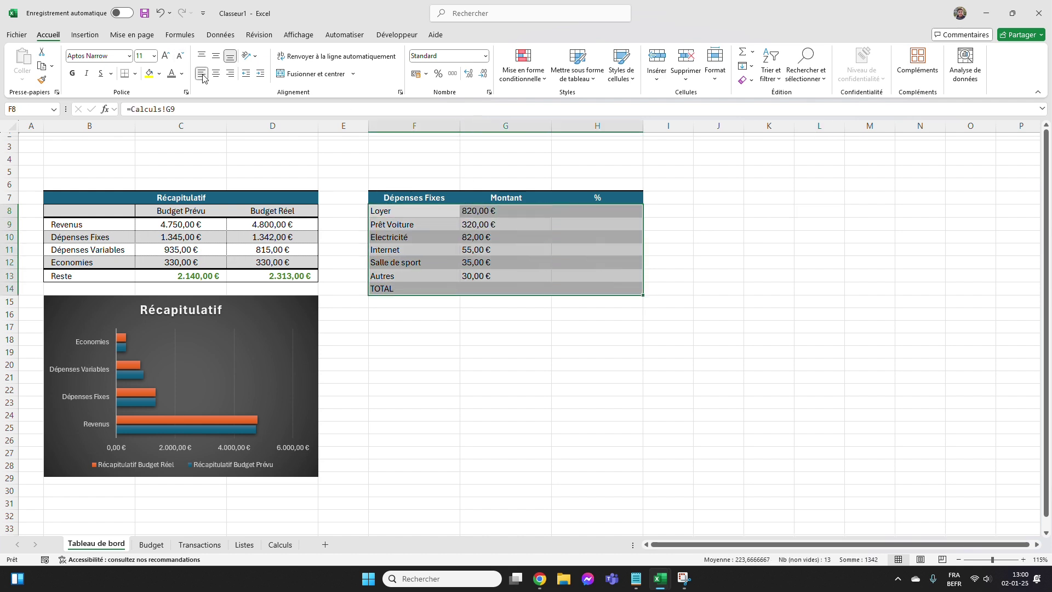
pyautogui.click(260, 74)
pyautogui.click(521, 155)
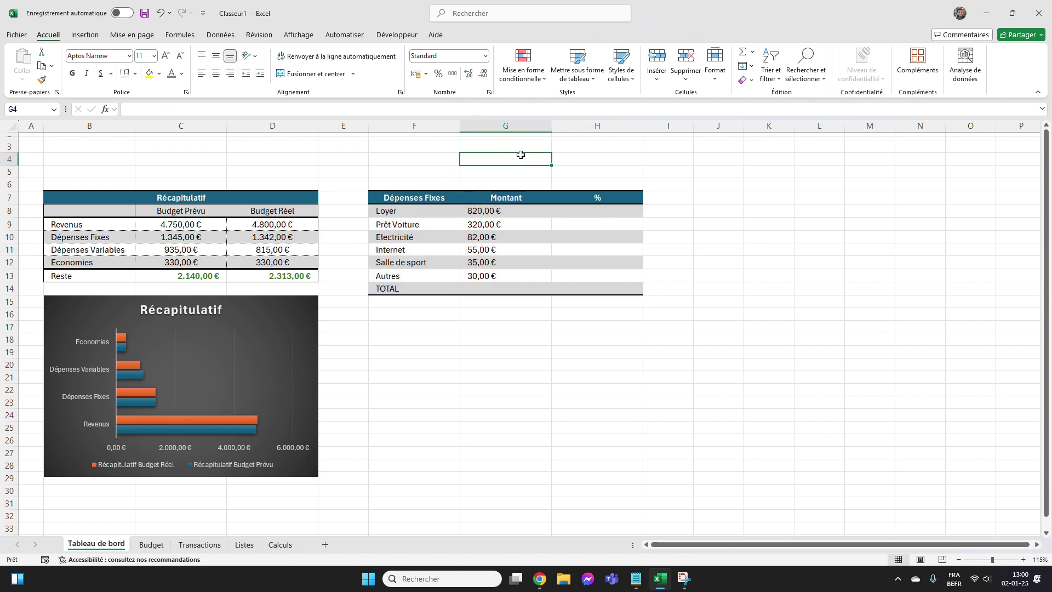
# Total the fixed-expense amounts in G14 with a SOMME of G8:G13.
pyautogui.click(493, 237)
pyautogui.doubleClick(486, 288)
pyautogui.write('=SOMME(')
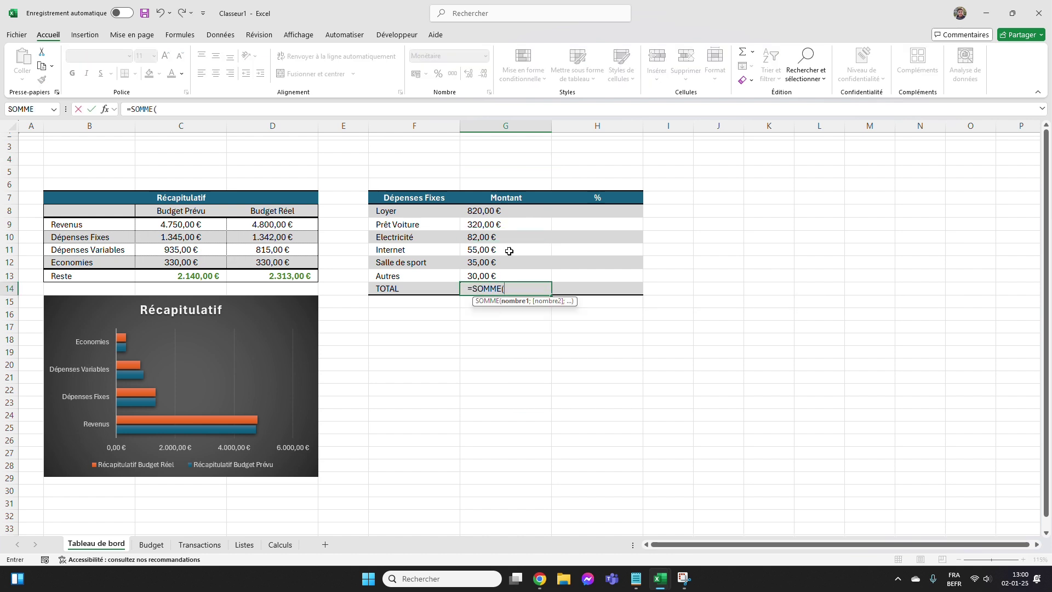
pyautogui.moveTo(513, 210); pyautogui.dragTo(508, 276)
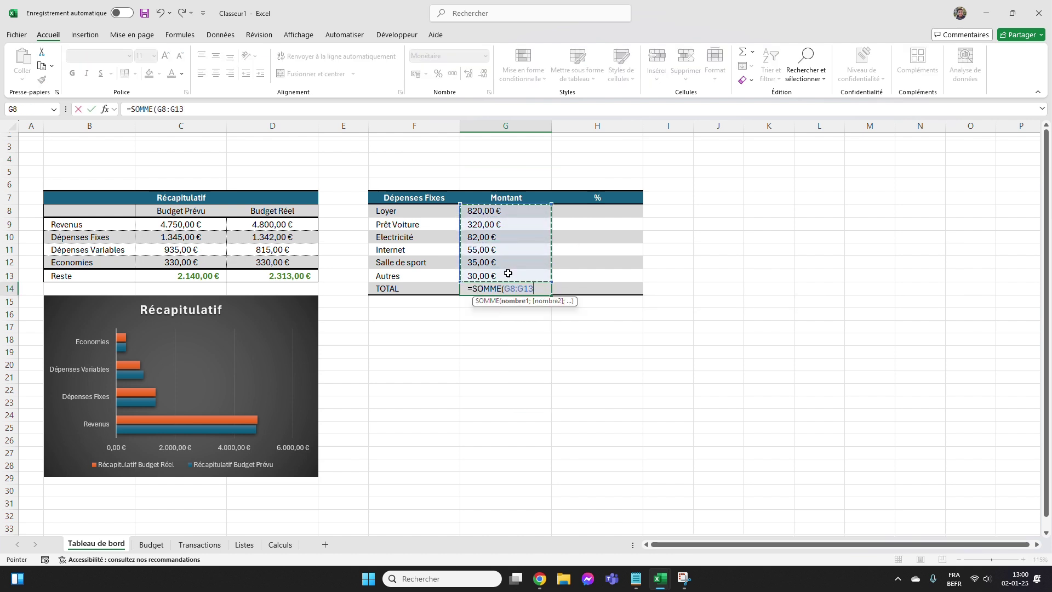
pyautogui.press('Return')
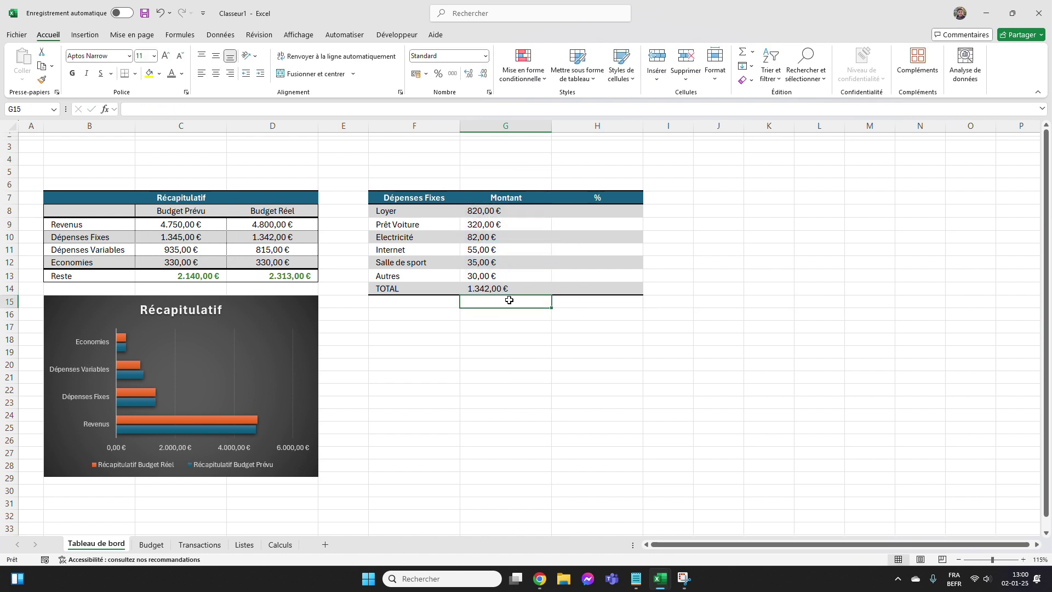
# Right-align the TOTAL row cells G14:H14 and make them bold.
pyautogui.moveTo(515, 288); pyautogui.dragTo(570, 288)
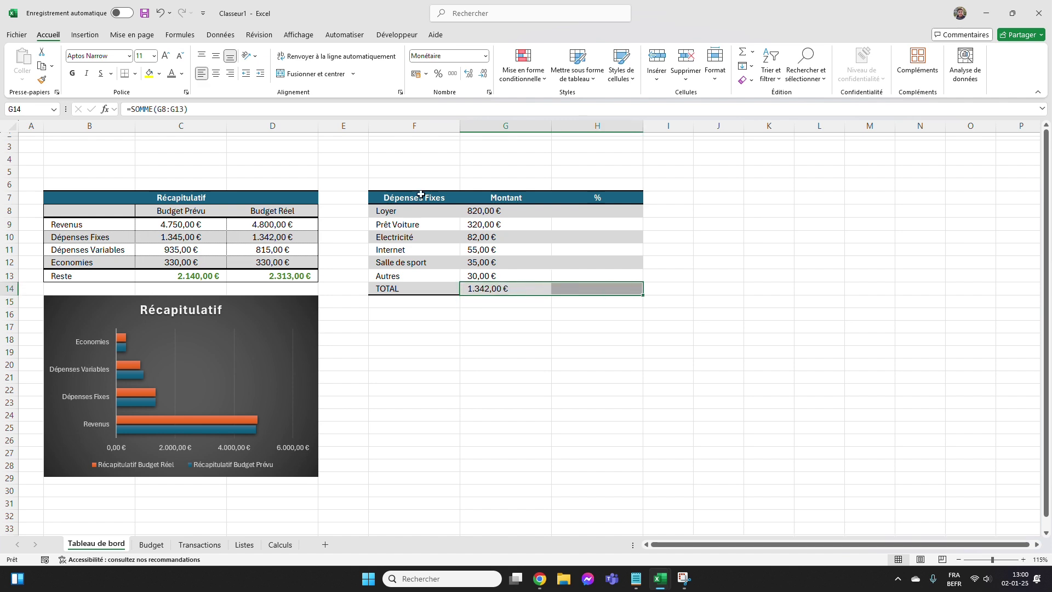
pyautogui.click(230, 72)
pyautogui.click(72, 73)
pyautogui.click(522, 304)
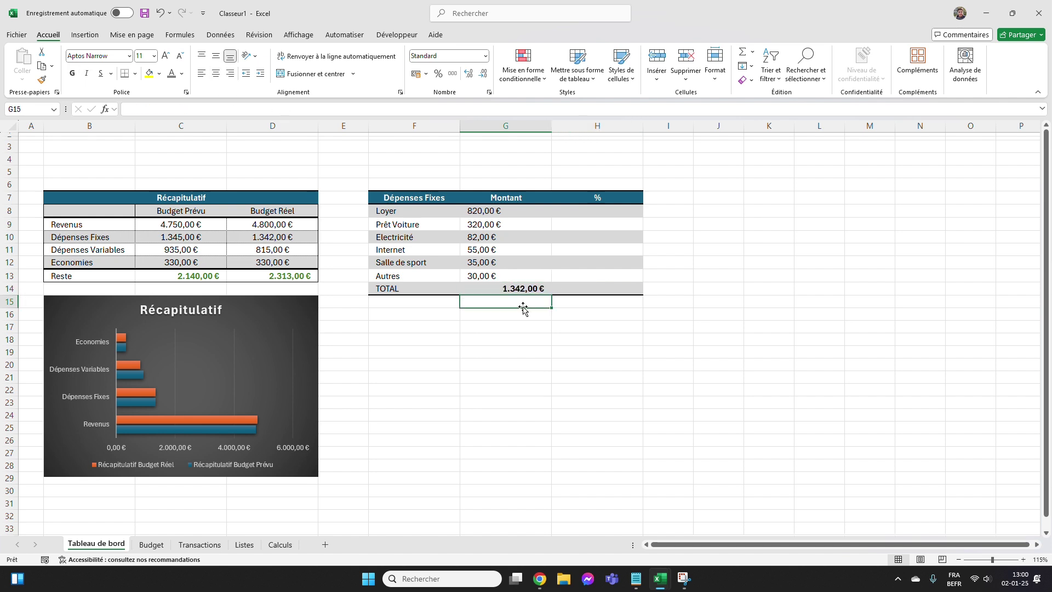
pyautogui.click(534, 380)
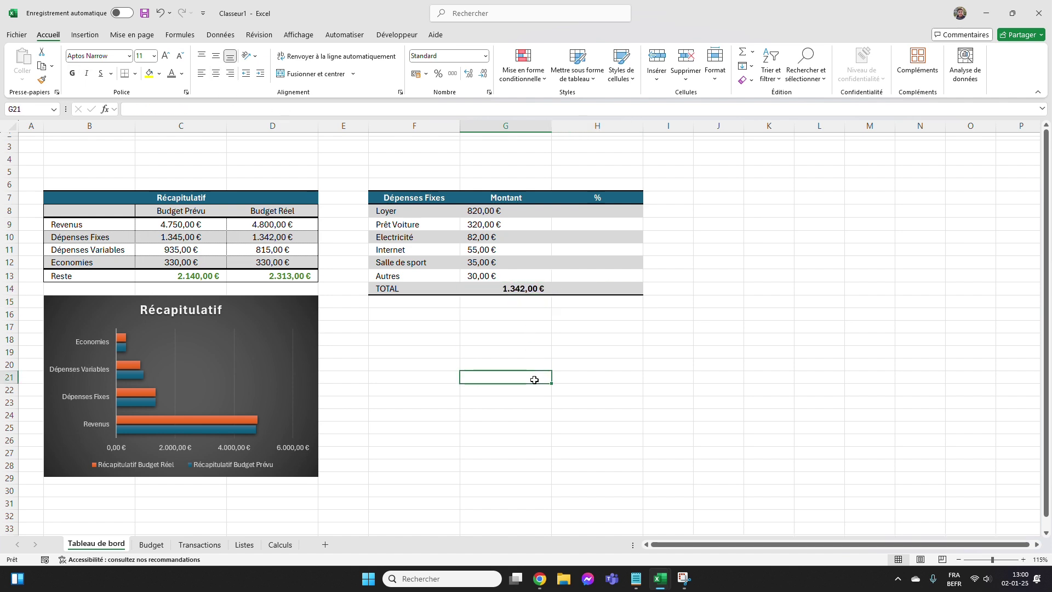
# Format the % column cells H8:H14 as Pourcentage.
pyautogui.click(601, 211)
pyautogui.moveTo(617, 210); pyautogui.dragTo(606, 284)
pyautogui.click(485, 56)
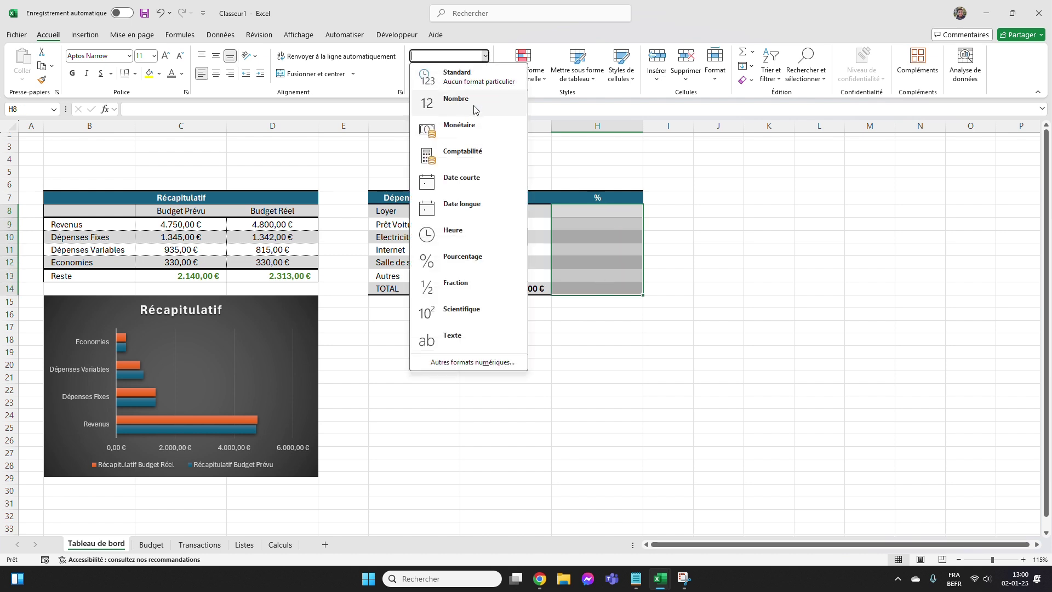
pyautogui.click(467, 260)
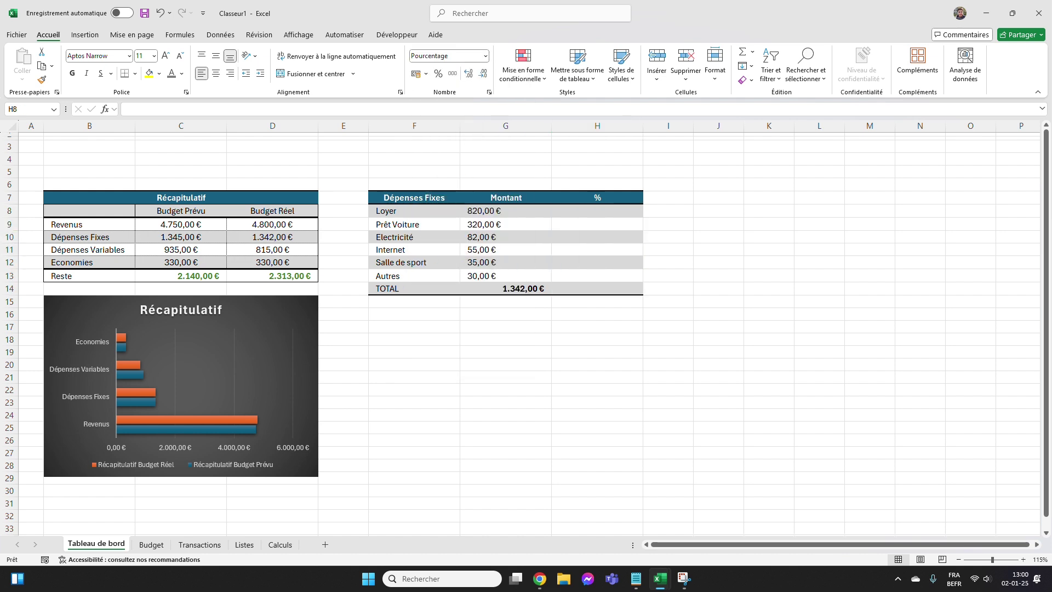
# Enter =G8/$G$14 in H8, fill it down to H14, and show the percentages with one decimal place.
pyautogui.write('=')
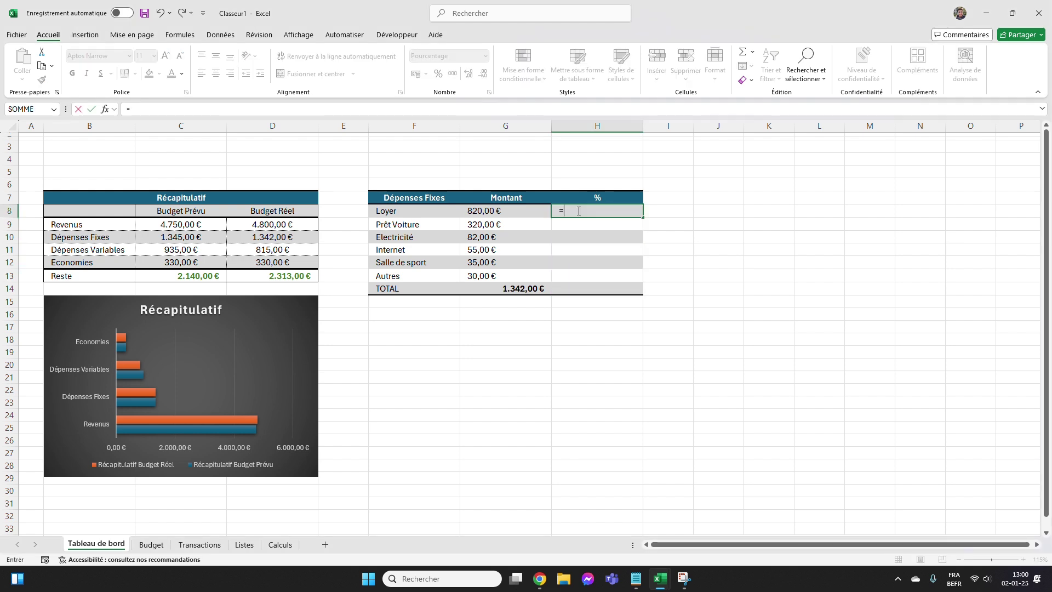
pyautogui.click(499, 214)
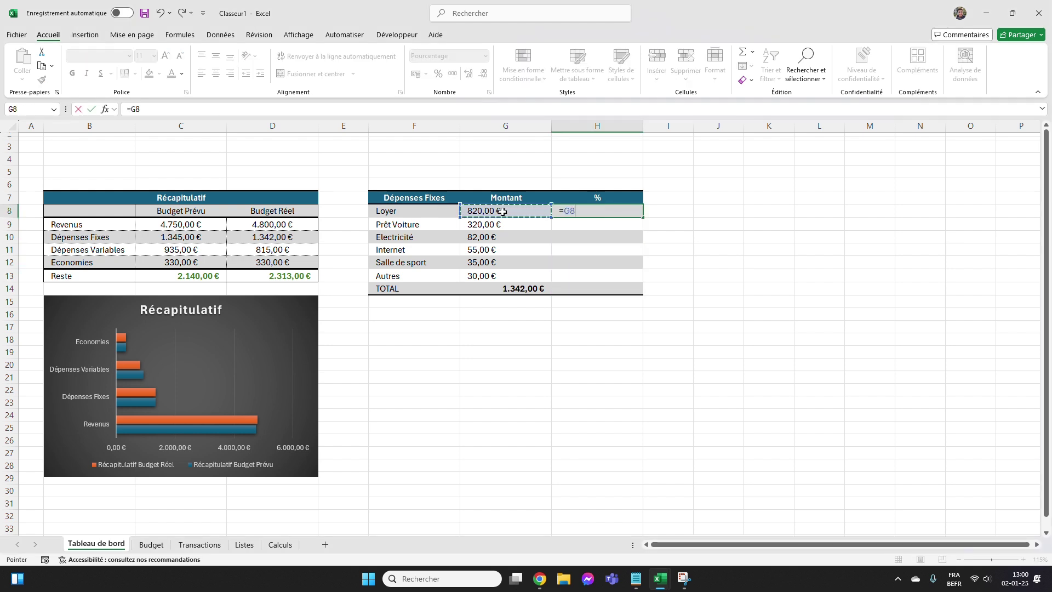
pyautogui.write('/')
pyautogui.click(530, 287)
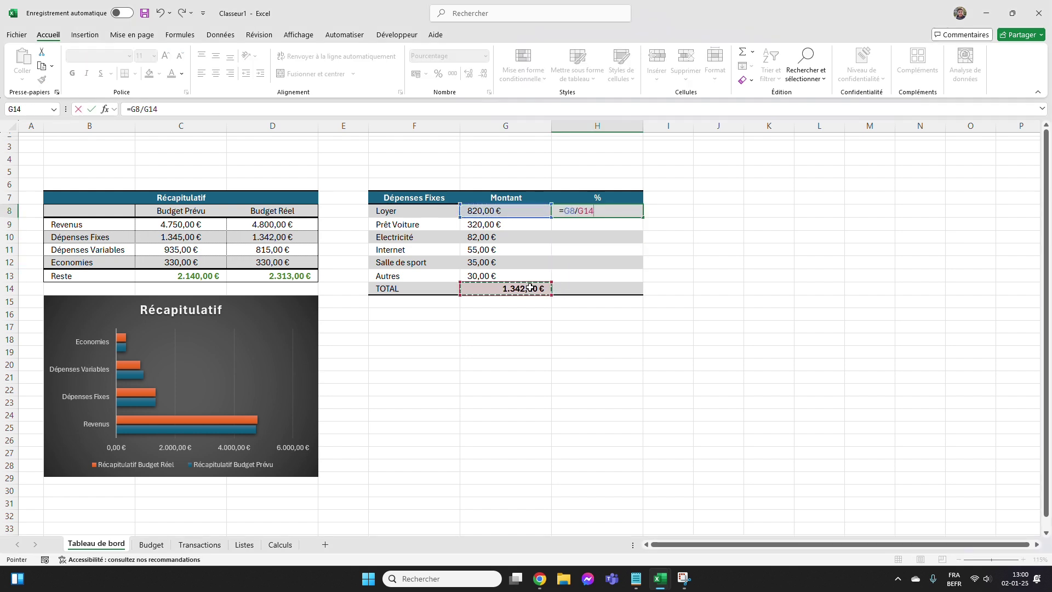
pyautogui.press('F4')
pyautogui.press('Return')
pyautogui.click(606, 212)
pyautogui.moveTo(642, 218); pyautogui.dragTo(632, 290)
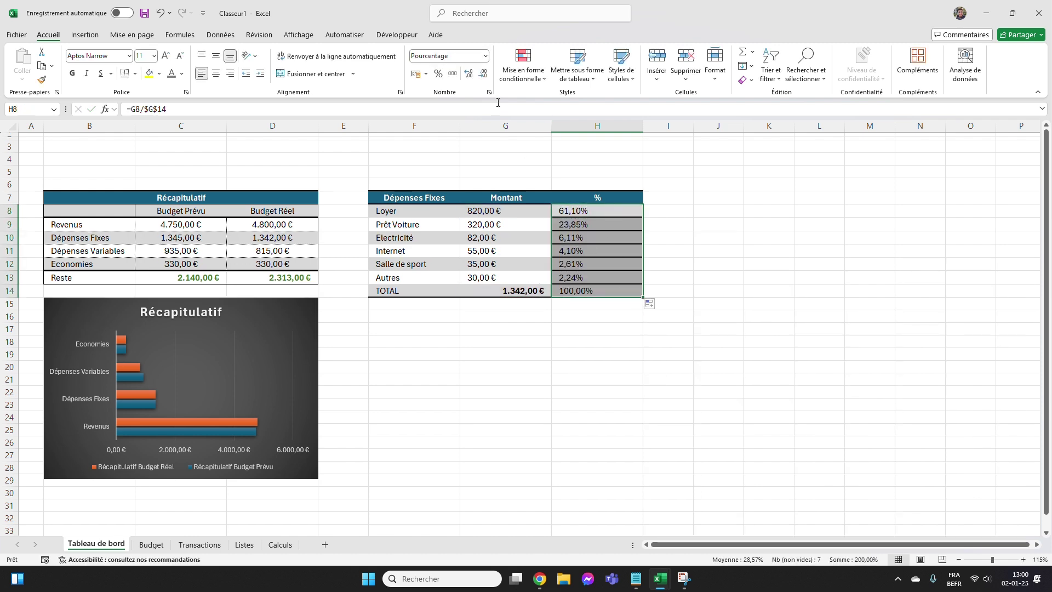
pyautogui.click(483, 73)
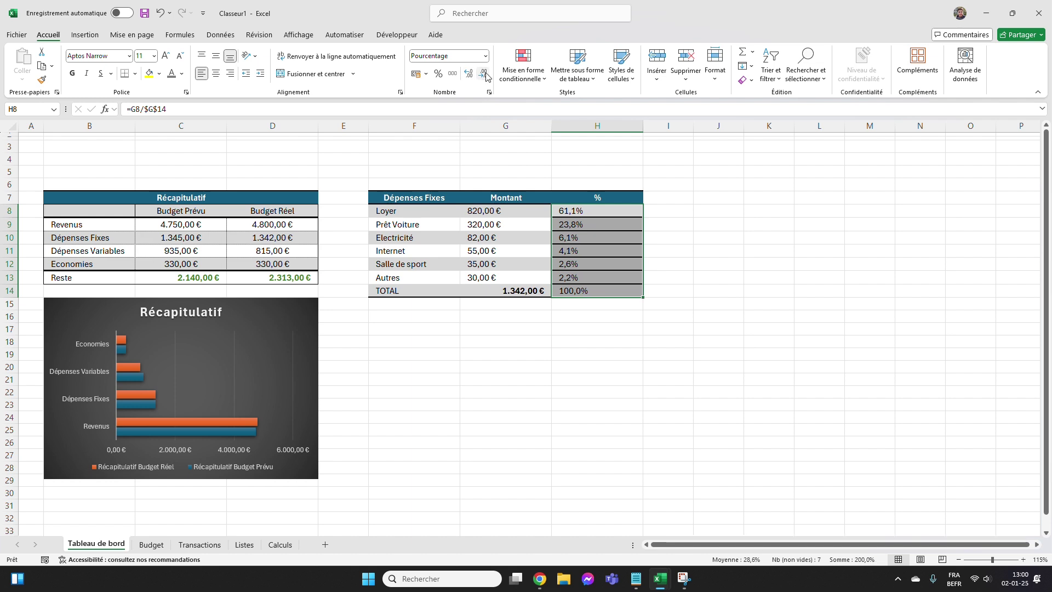
# Show the fixed-expense percentages in H8:H14 without decimal places.
pyautogui.click(482, 73)
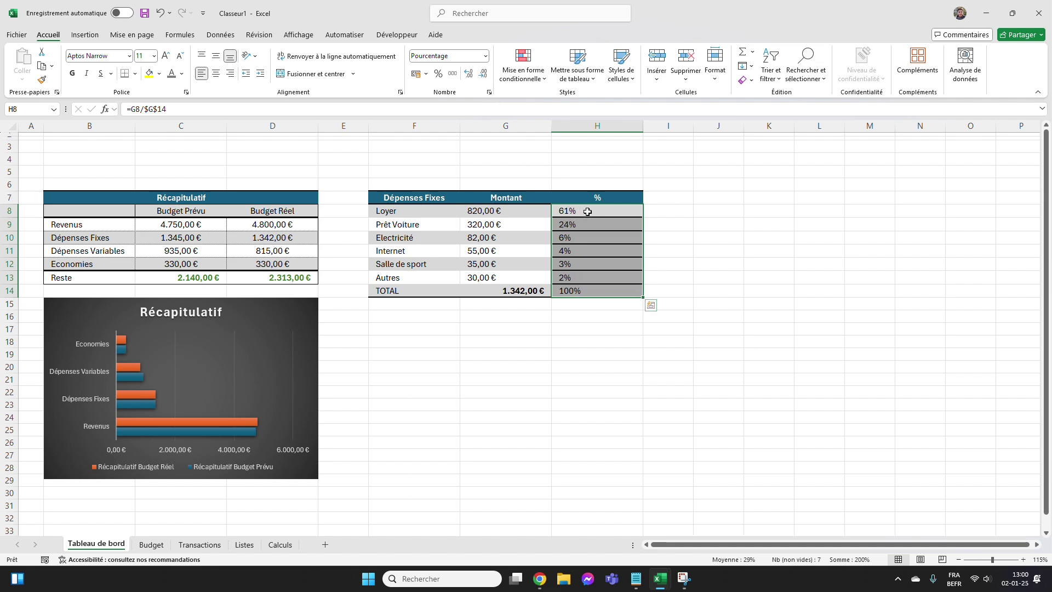
pyautogui.click(755, 251)
# Clear the inner horizontal borders from H8:H14 and make the total percentage in H14 bold and right-aligned.
pyautogui.click(603, 211)
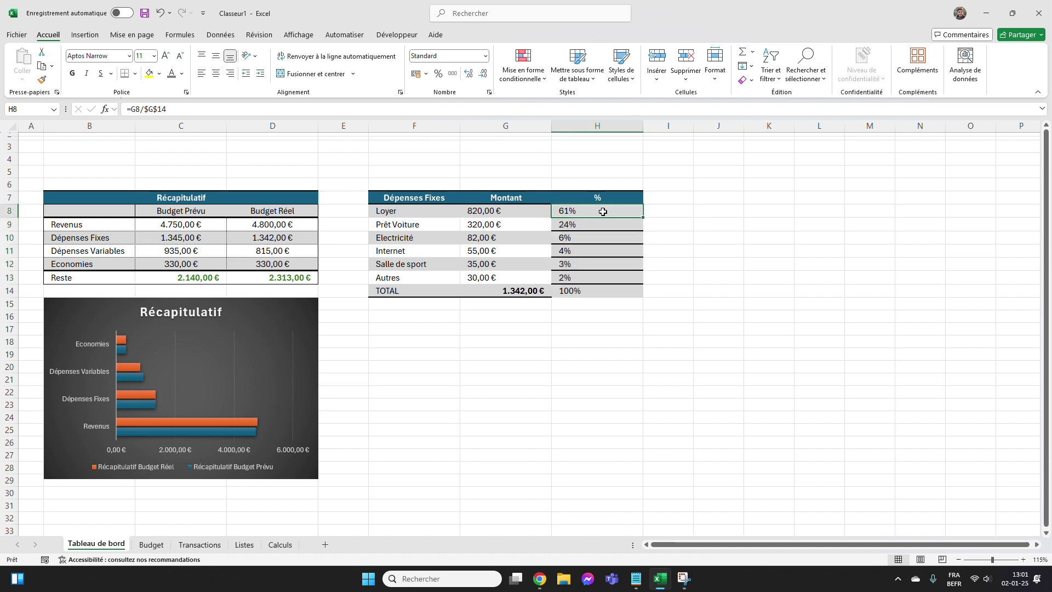
pyautogui.moveTo(603, 211); pyautogui.dragTo(601, 284)
pyautogui.click(719, 250)
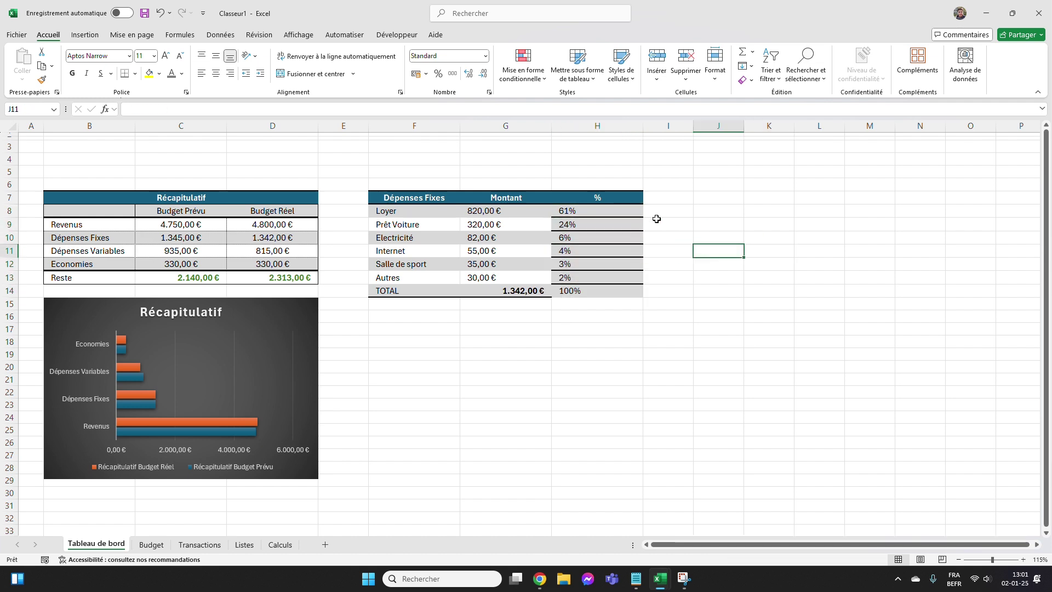
pyautogui.moveTo(627, 211); pyautogui.dragTo(614, 291)
pyautogui.click(545, 223)
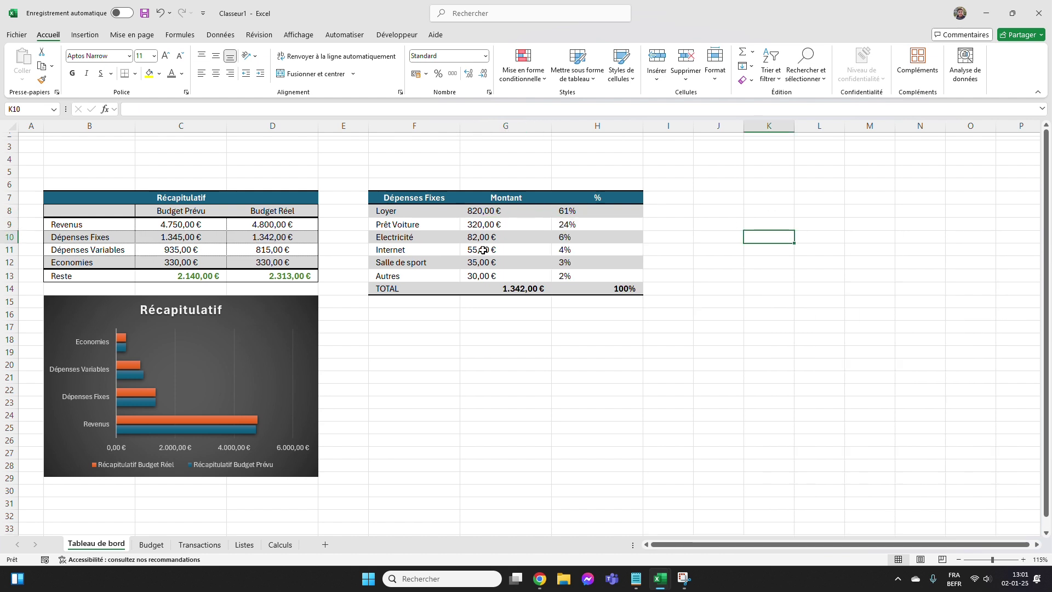
# Duplicate the fixed-expense table's columns F:H into J:L and rename the copy's header in J7 to Dépenses Variables.
pyautogui.moveTo(430, 203); pyautogui.dragTo(630, 291)
pyautogui.click(720, 233)
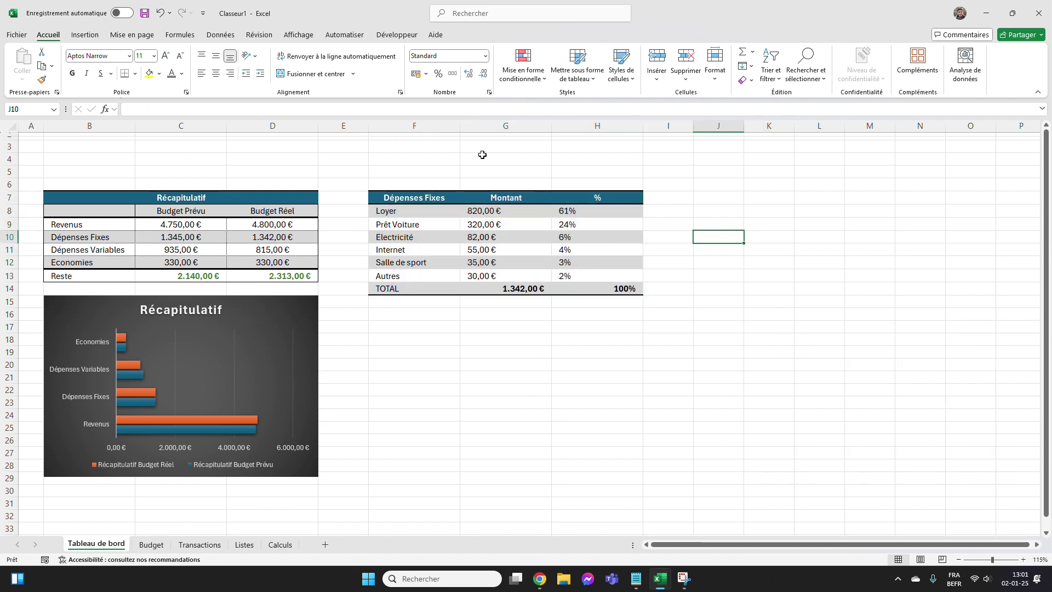
pyautogui.moveTo(433, 126); pyautogui.dragTo(801, 138)
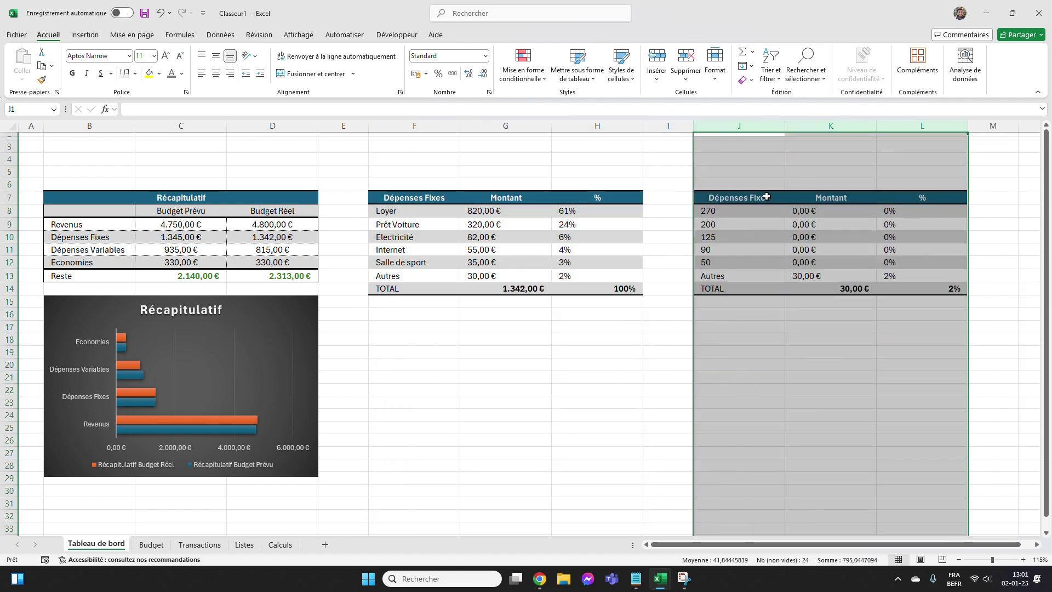
pyautogui.click(767, 197)
pyautogui.write('Dép')
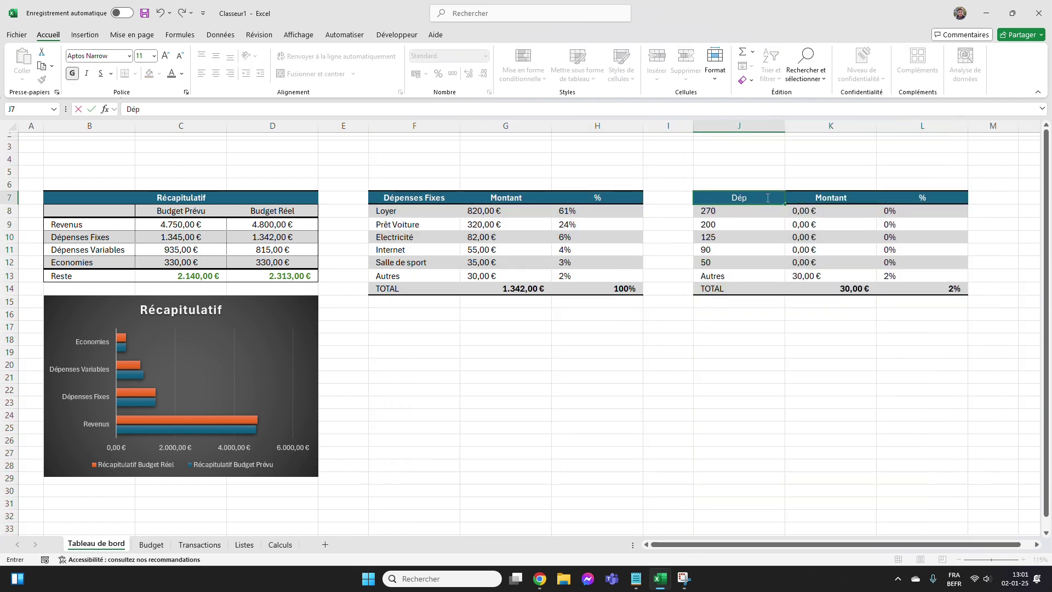
pyautogui.write('enses Variables')
pyautogui.press('Return')
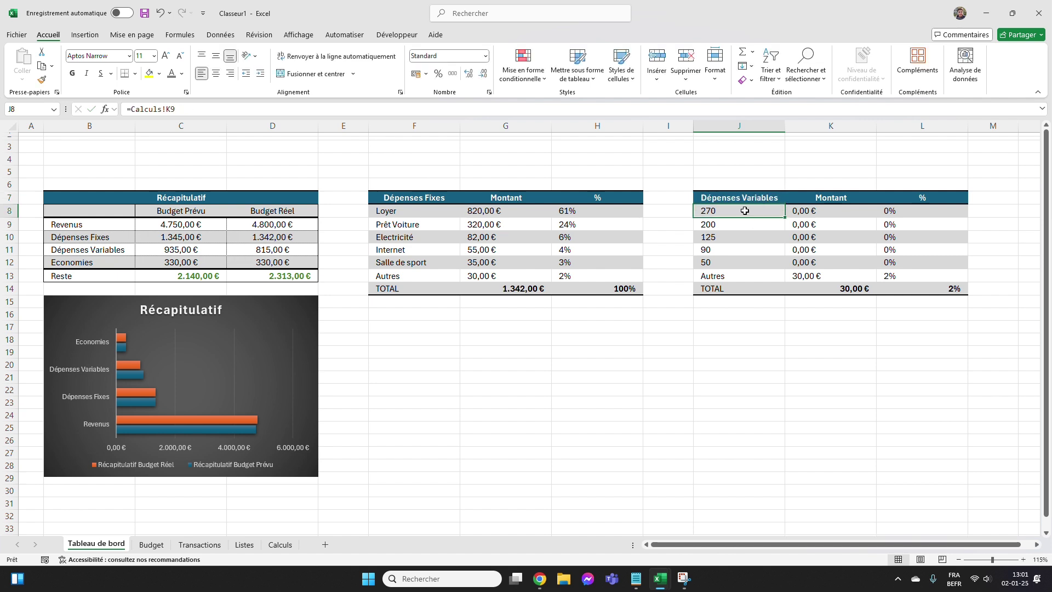
# Enter =Calculs!J9 in J8 and fill it down and across J8:K12 to pull in the variable-expense names and amounts.
pyautogui.write('=')
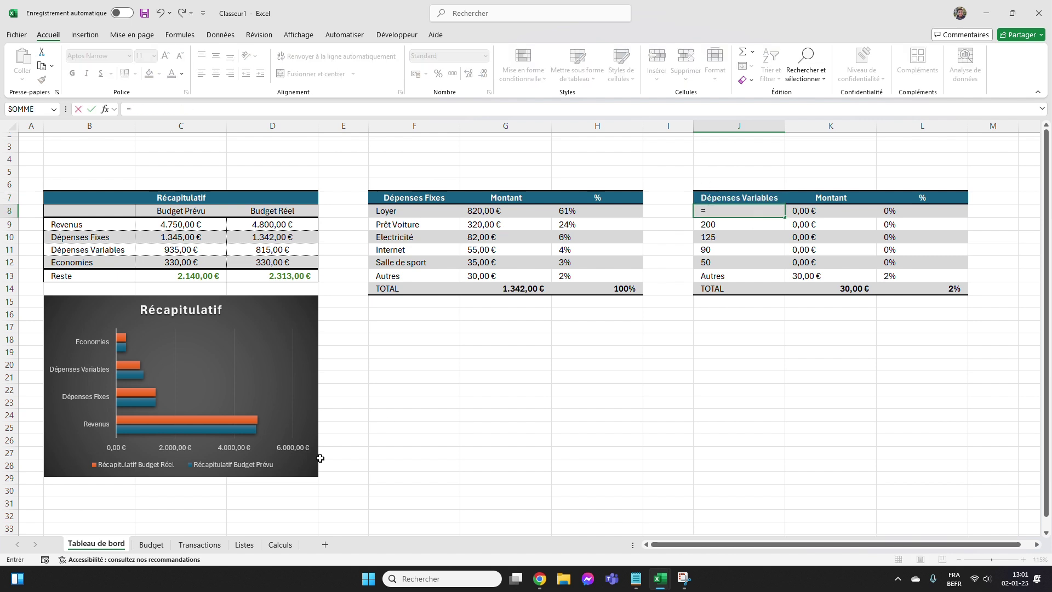
pyautogui.click(284, 544)
pyautogui.click(606, 228)
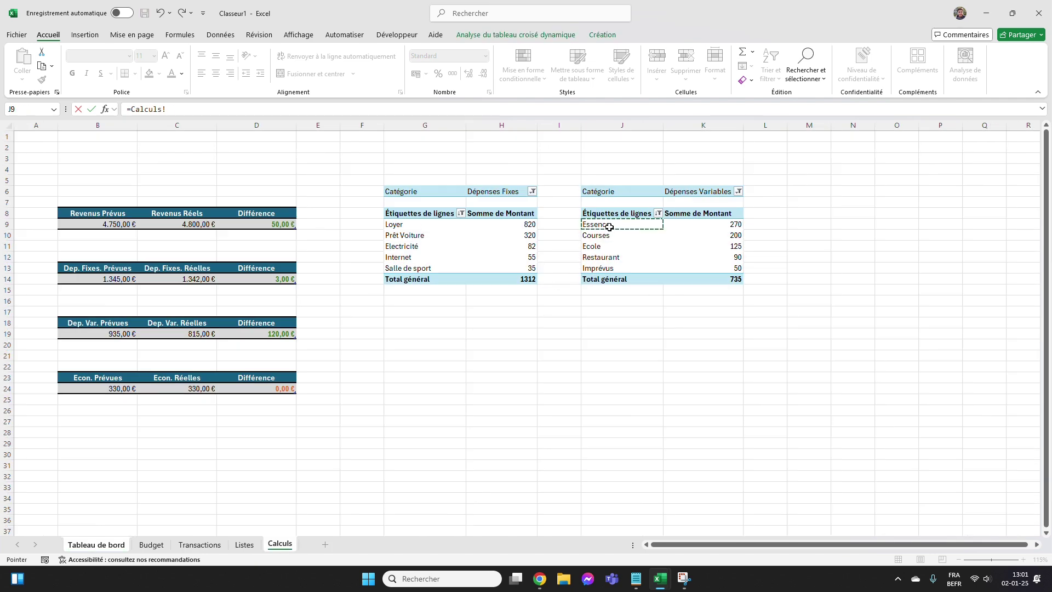
pyautogui.press('Return')
pyautogui.click(780, 210)
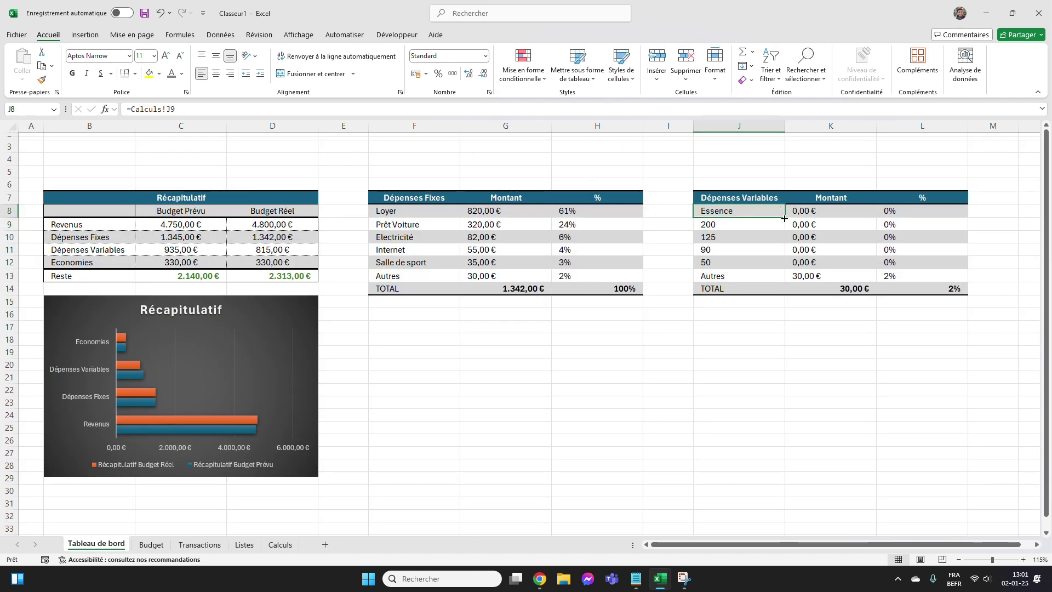
pyautogui.moveTo(785, 217); pyautogui.dragTo(851, 226)
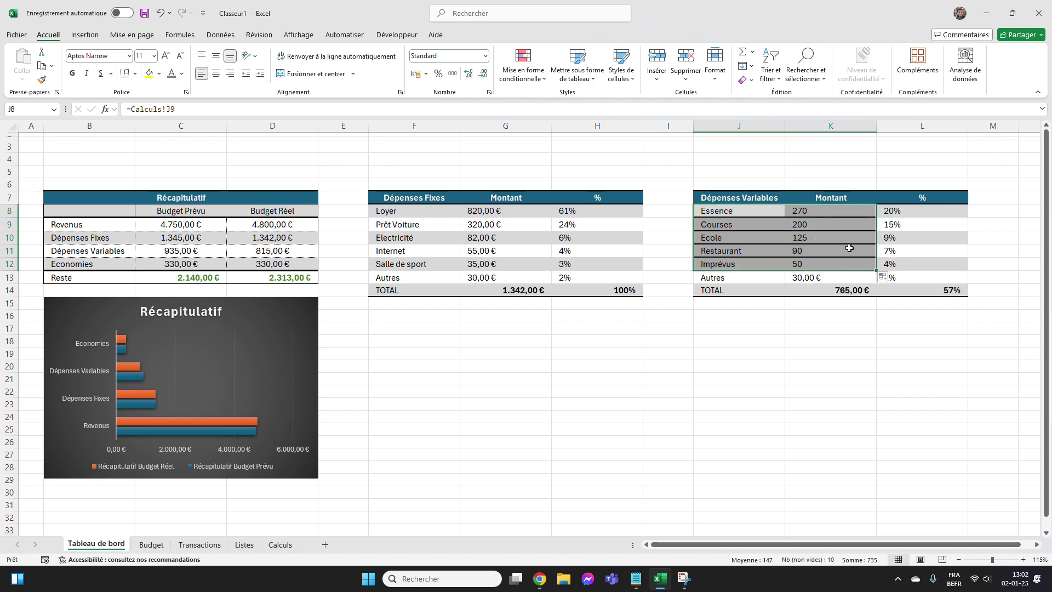
# In K13, subtract the actual variable expenses (Dep. Var. Réelles) from the variable-expense pivot table's grand total on the Calculs sheet.
pyautogui.click(799, 277)
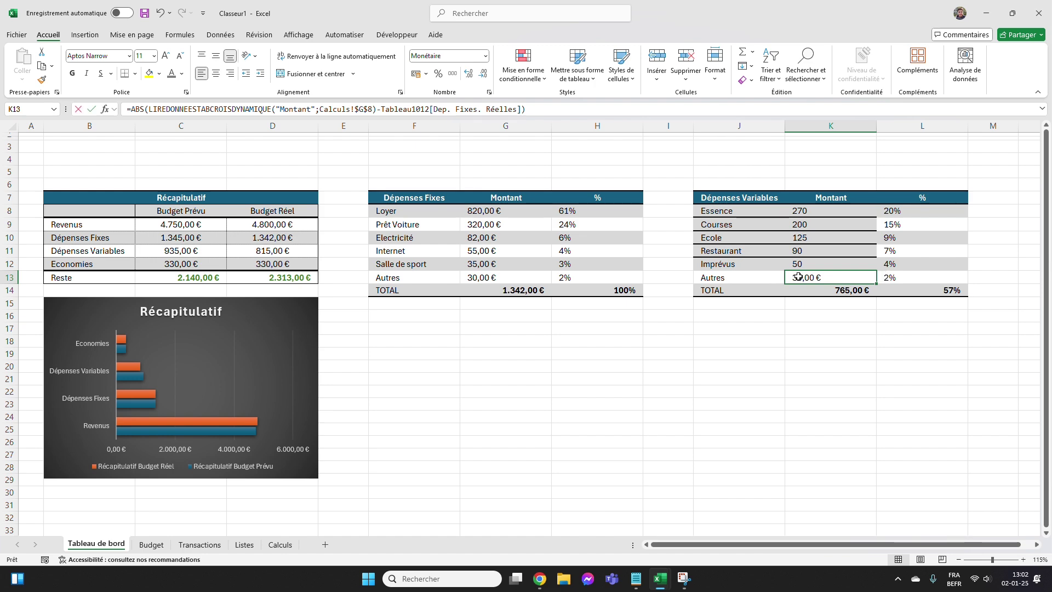
pyautogui.write('=')
pyautogui.click(280, 545)
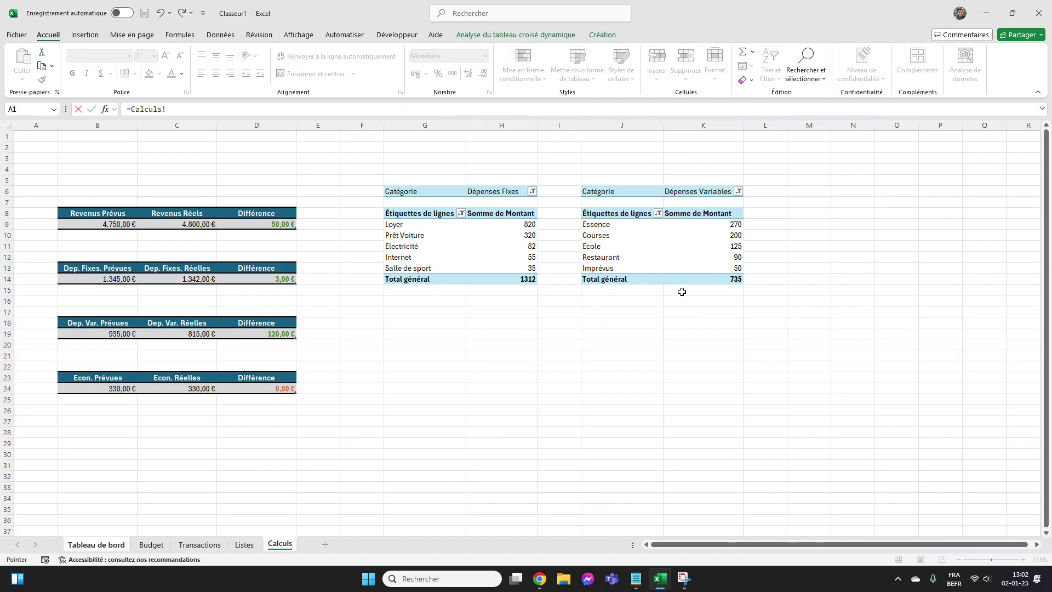
pyautogui.click(703, 280)
pyautogui.write('-')
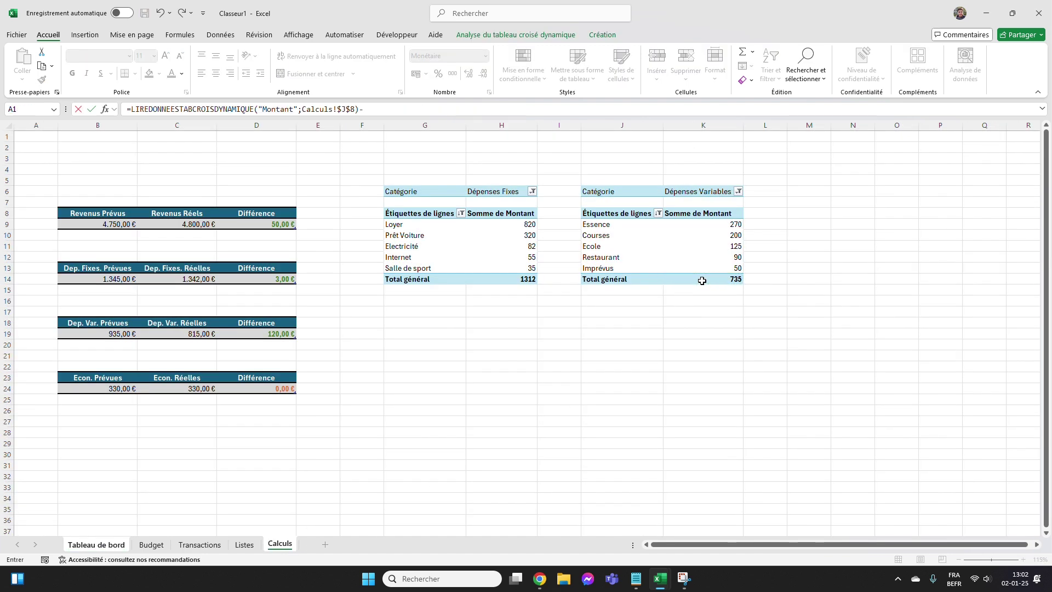
pyautogui.click(162, 334)
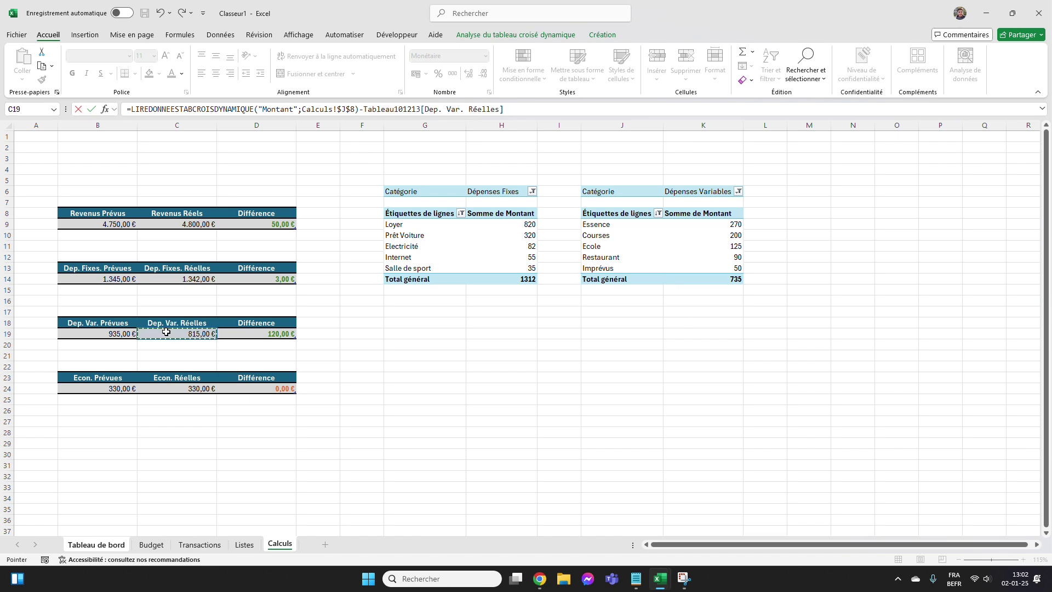
pyautogui.press('Return')
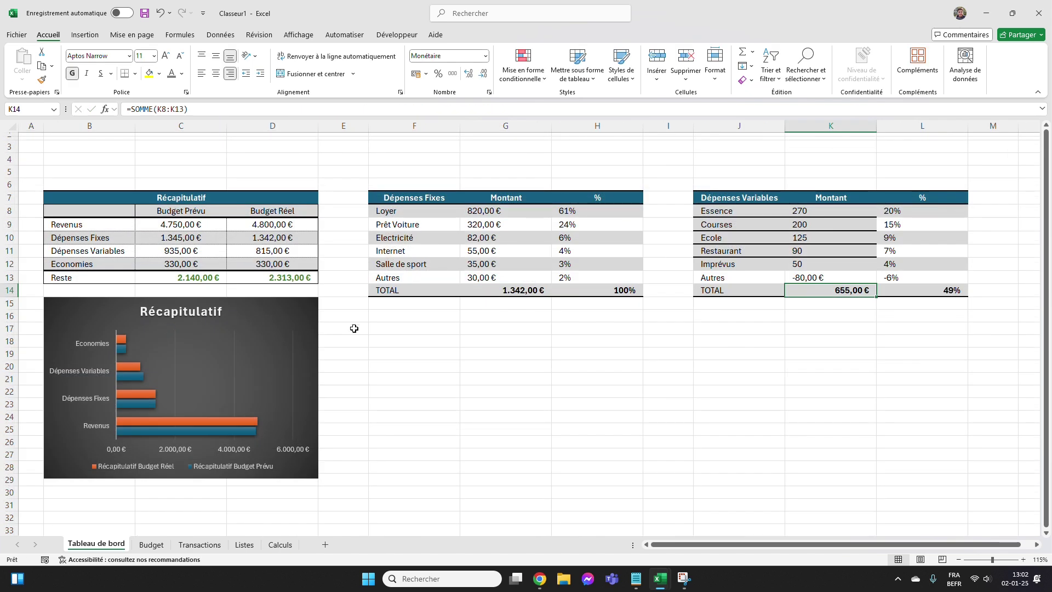
# Wrap the Autres formula in K13 in the ABS function so it returns an absolute value.
pyautogui.click(823, 280)
pyautogui.click(129, 109)
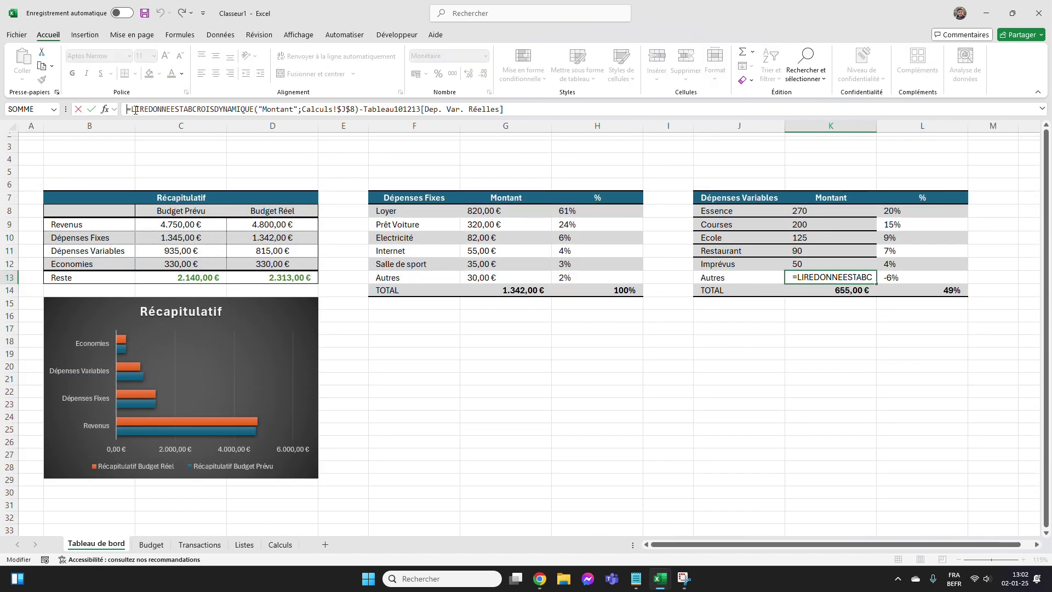
pyautogui.write('A')
pyautogui.doubleClick(212, 131)
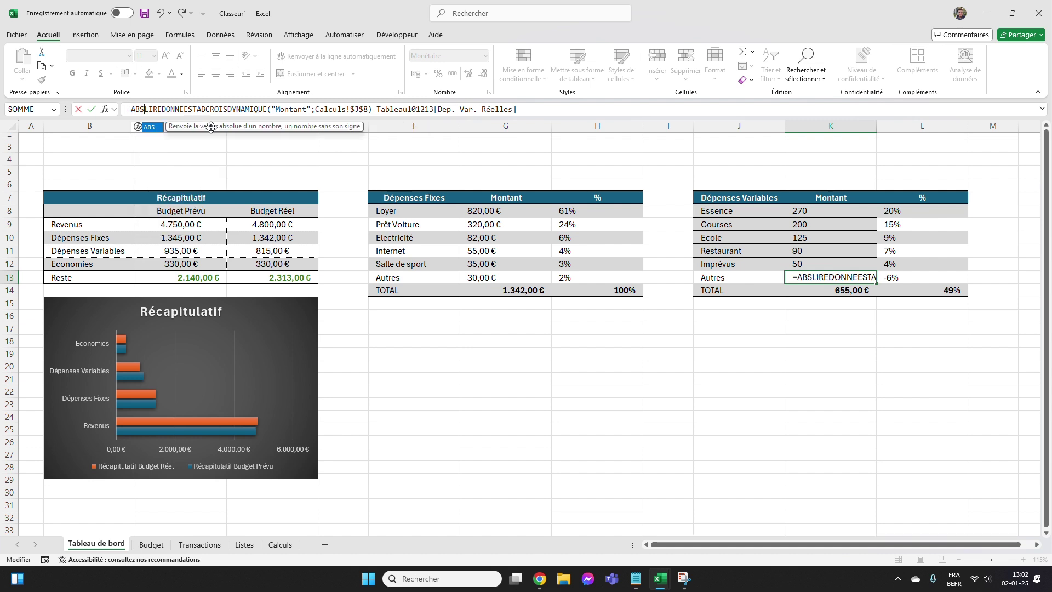
pyautogui.click(533, 113)
pyautogui.write(')')
pyautogui.press('Return')
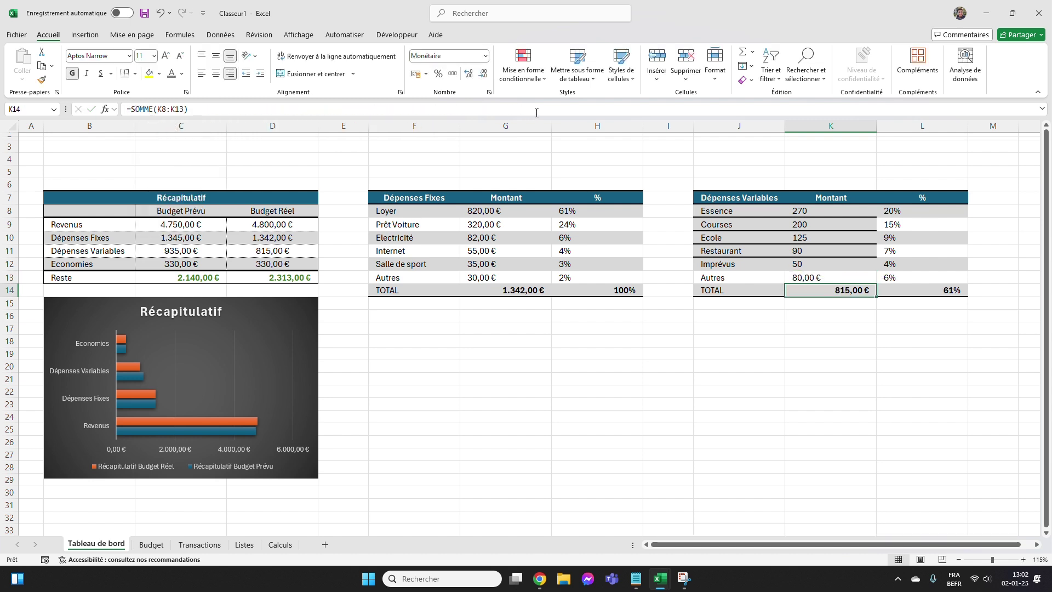
pyautogui.click(832, 276)
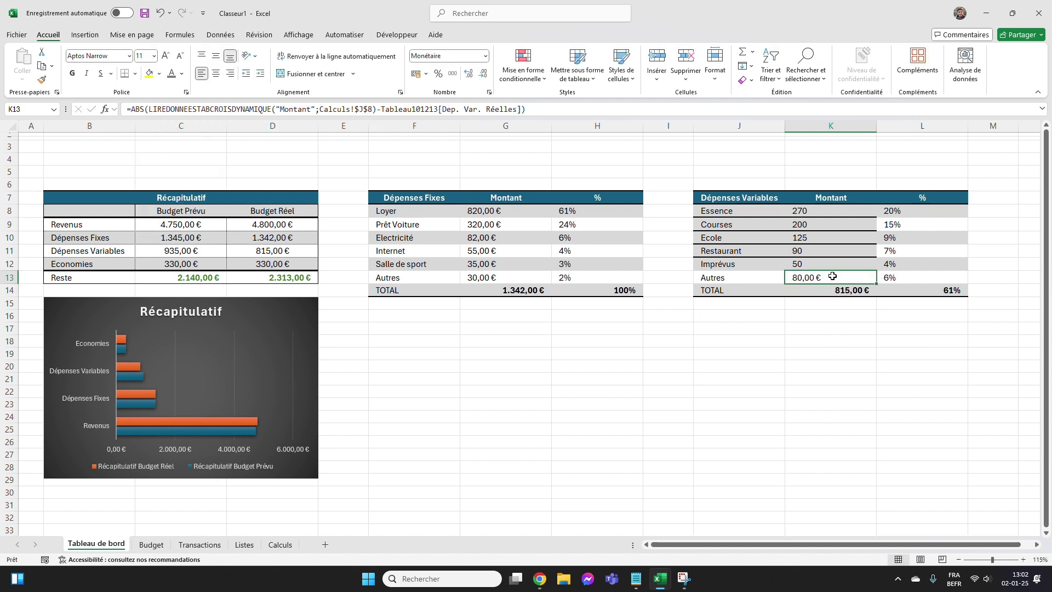
# Format the variable-expense amounts K8:K12 as Monétaire and clear the inner horizontal borders from J8:K12.
pyautogui.moveTo(822, 212); pyautogui.dragTo(822, 264)
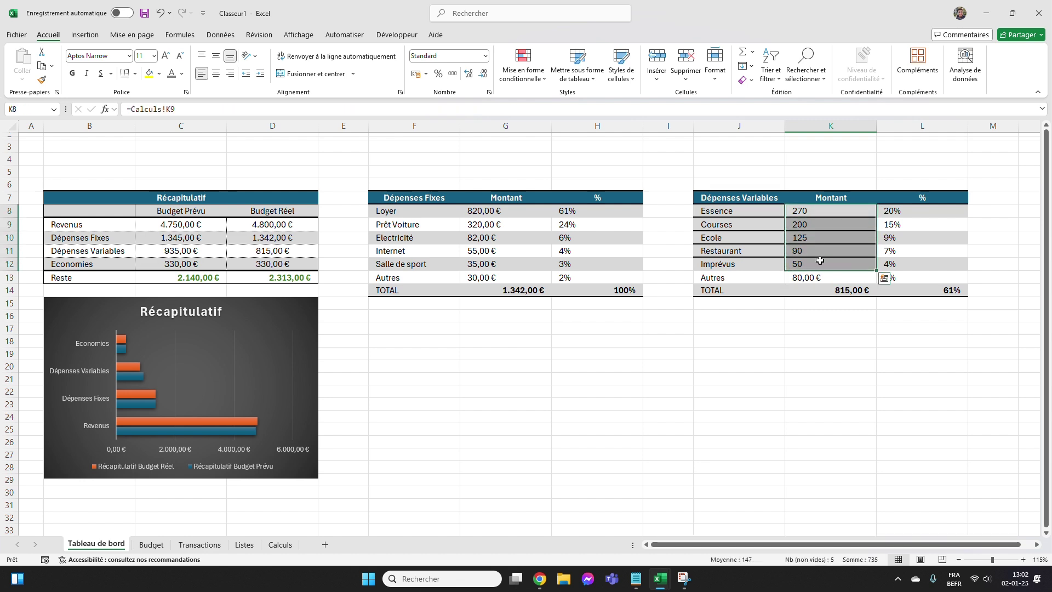
pyautogui.click(485, 57)
pyautogui.click(461, 129)
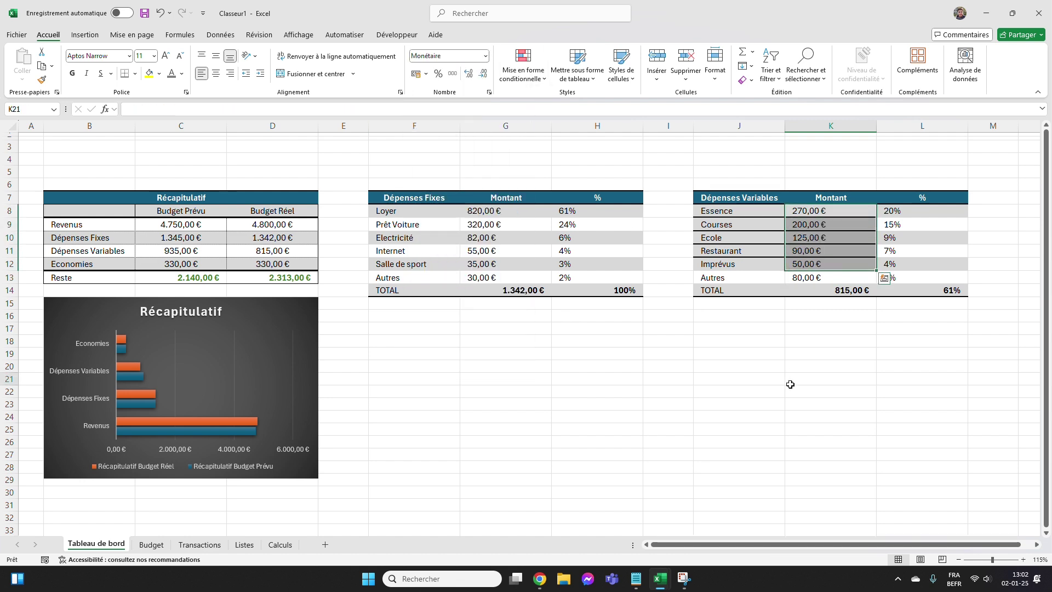
pyautogui.click(793, 383)
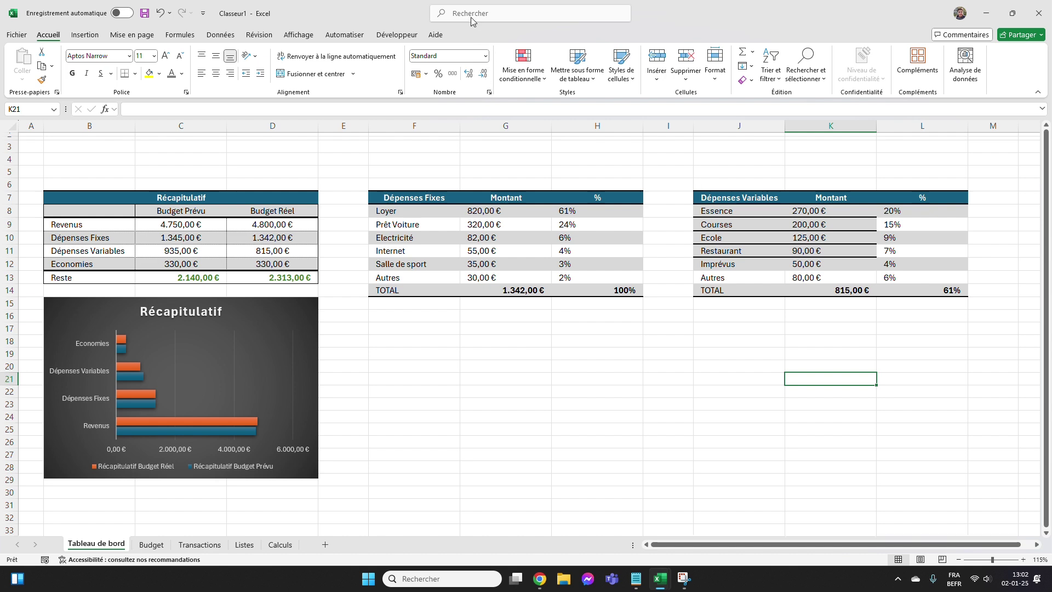
pyautogui.press('Left')
pyautogui.click(930, 211)
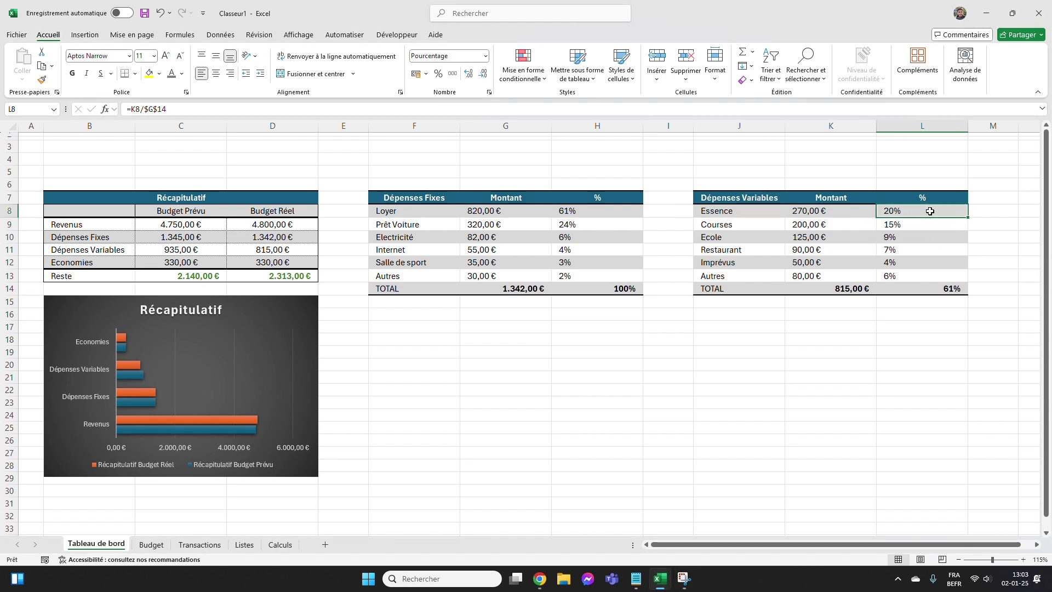
pyautogui.doubleClick(930, 211)
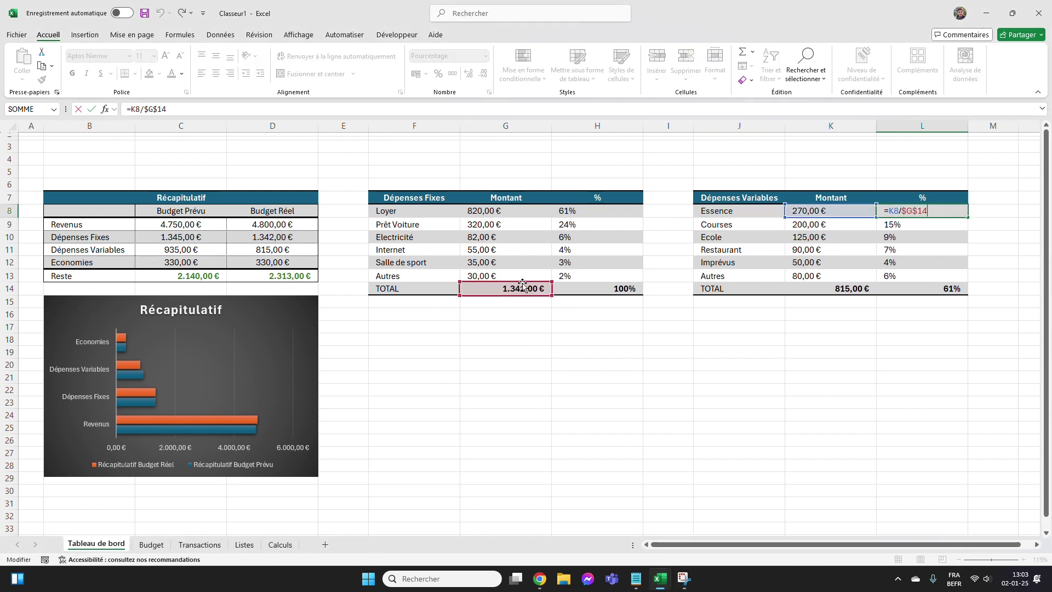
pyautogui.click(523, 285)
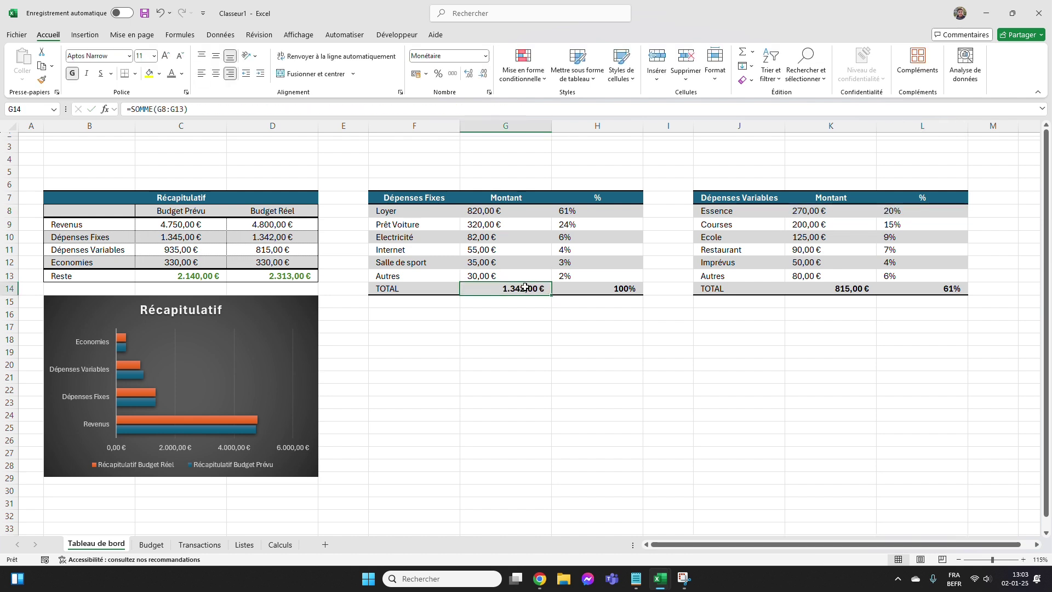
# Change L8 to =K8/$K$14, fill it down to L14, and restore the column's borders and bold right-aligned total.
pyautogui.doubleClick(899, 211)
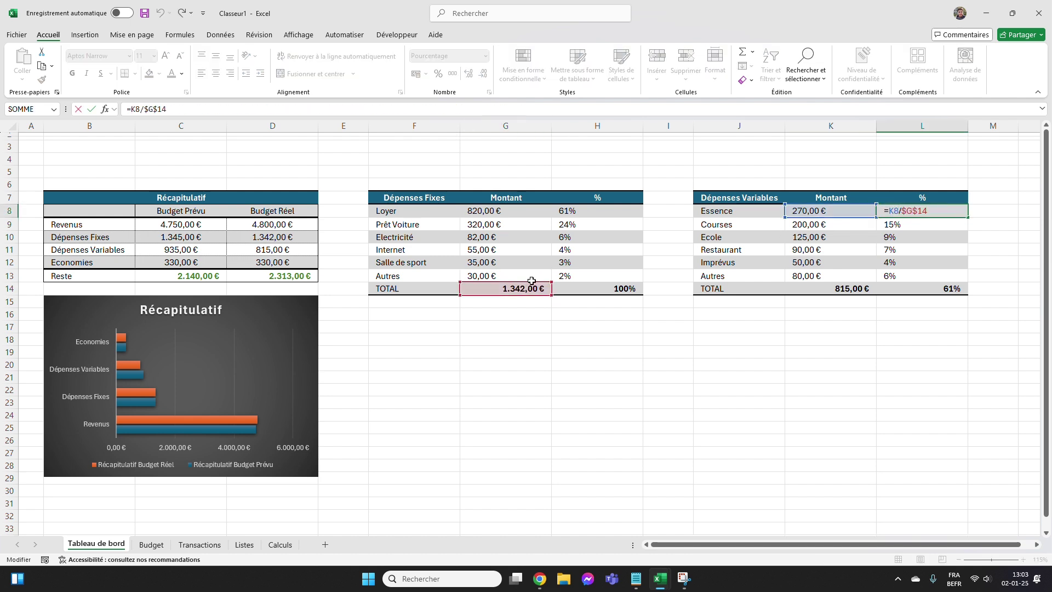
pyautogui.moveTo(532, 281); pyautogui.dragTo(807, 296)
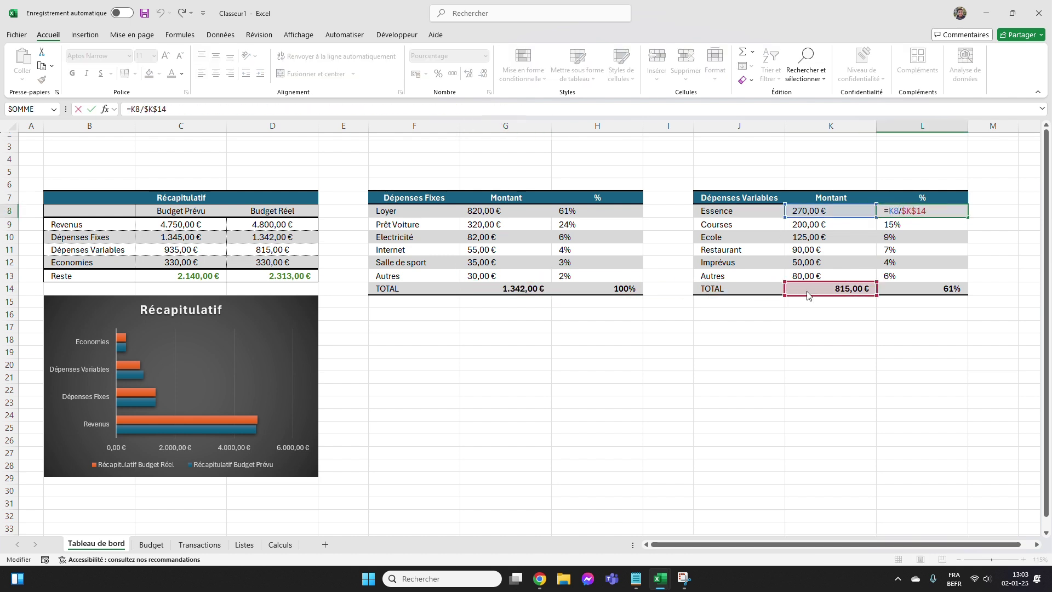
pyautogui.press('Return')
pyautogui.click(918, 215)
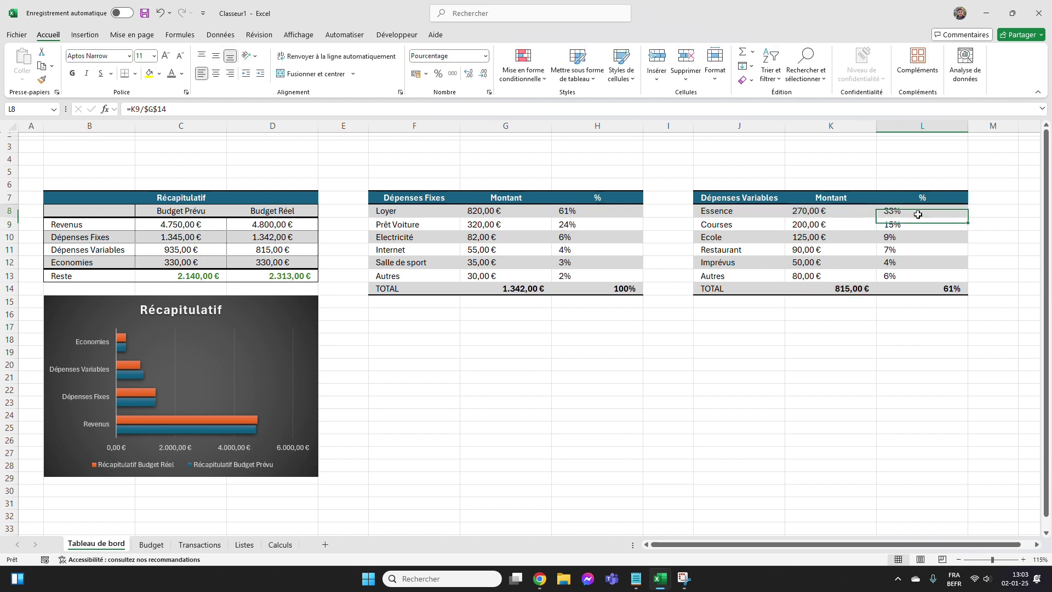
pyautogui.moveTo(972, 218); pyautogui.dragTo(962, 291)
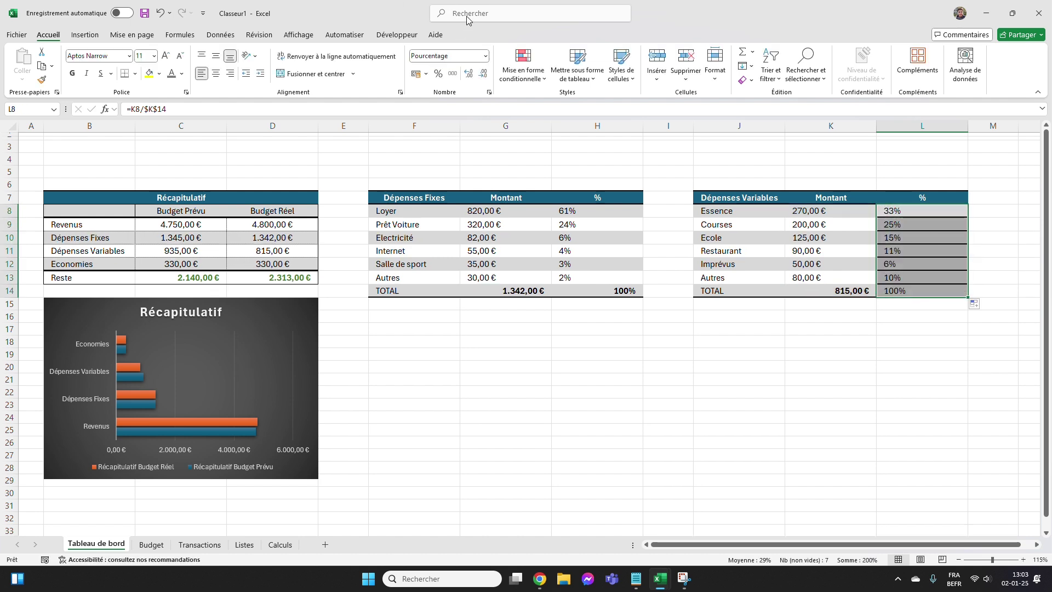
pyautogui.click(597, 504)
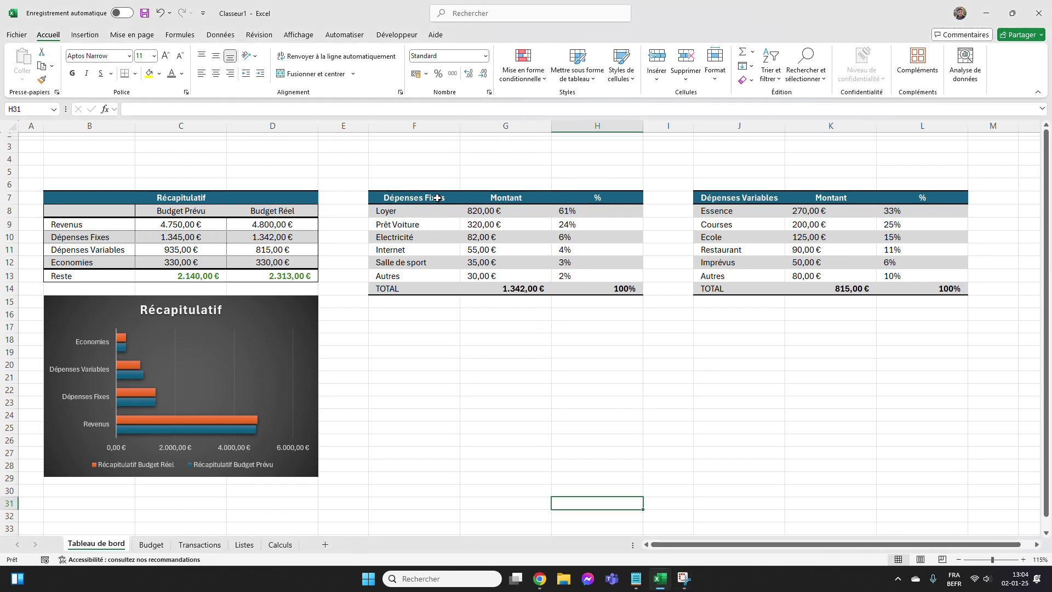
# Insert a doughnut (Anneau) chart from the Dépenses Fixes categories and amounts in F7:G13.
pyautogui.moveTo(437, 198); pyautogui.dragTo(491, 275)
pyautogui.click(84, 35)
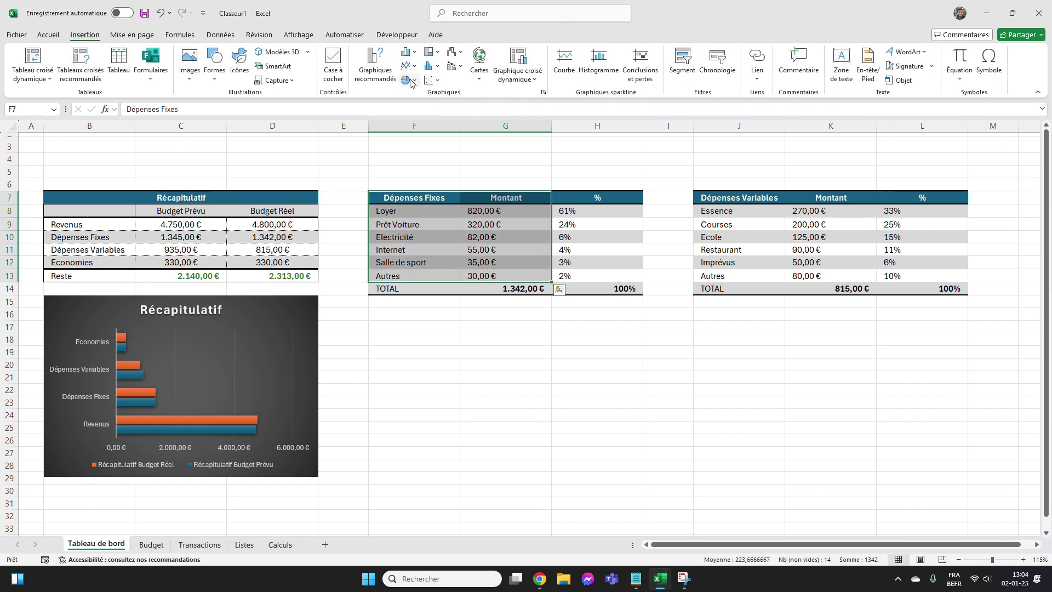
pyautogui.click(386, 62)
pyautogui.click(470, 147)
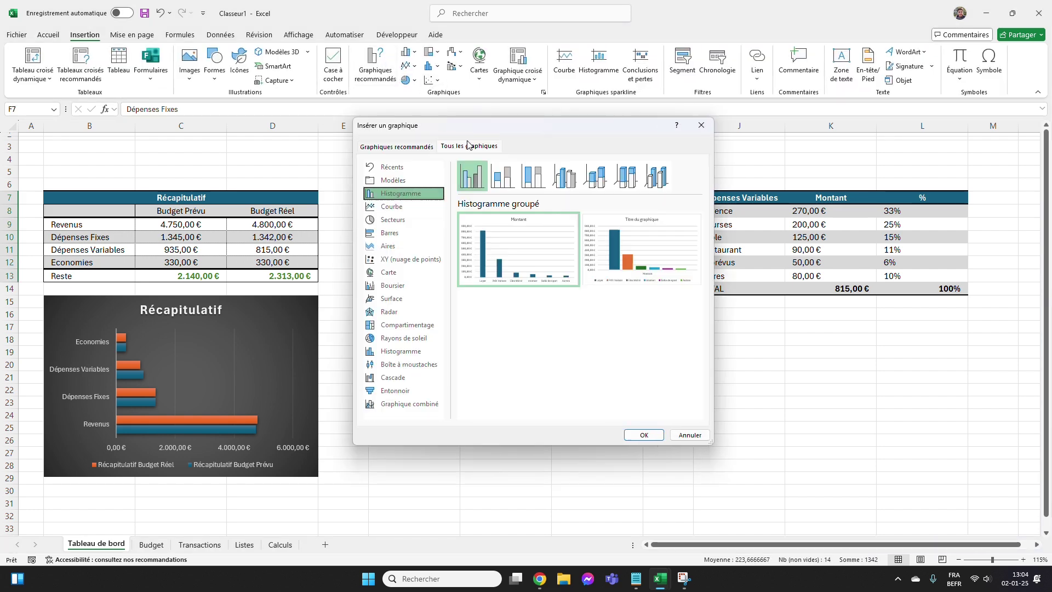
pyautogui.click(425, 220)
pyautogui.click(595, 176)
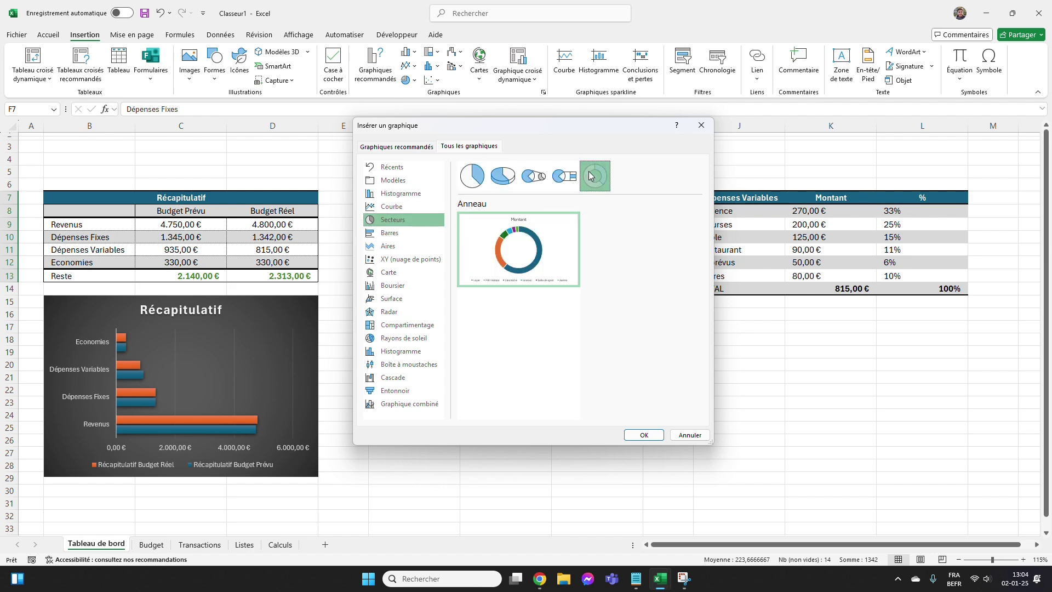
pyautogui.click(642, 435)
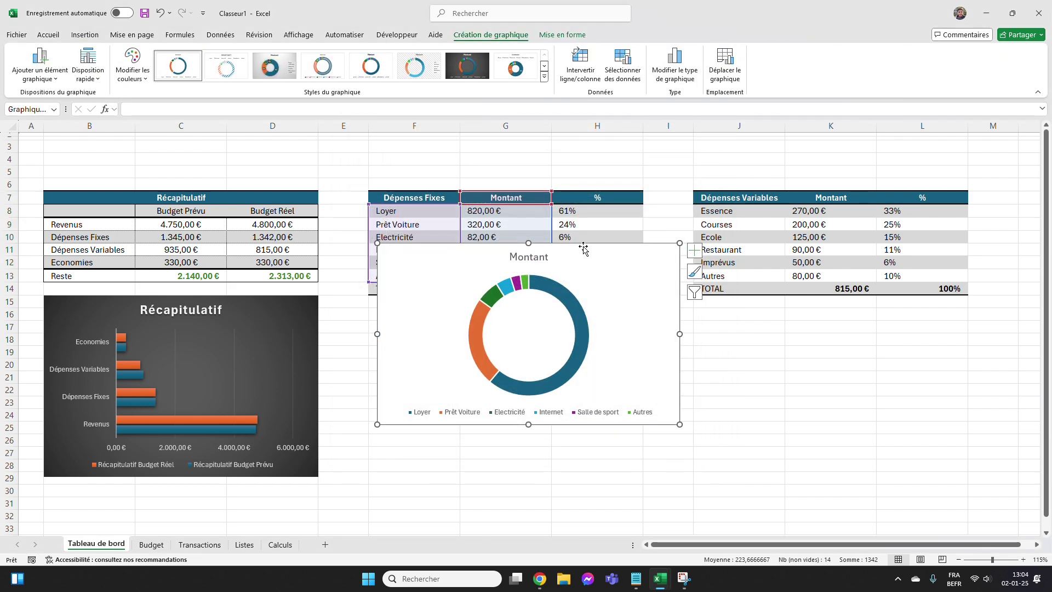
# Apply the dark gradient style to the doughnut chart and fit it beneath the Dépenses Fixes table from row 17, at the table's width.
pyautogui.moveTo(612, 292); pyautogui.dragTo(601, 356)
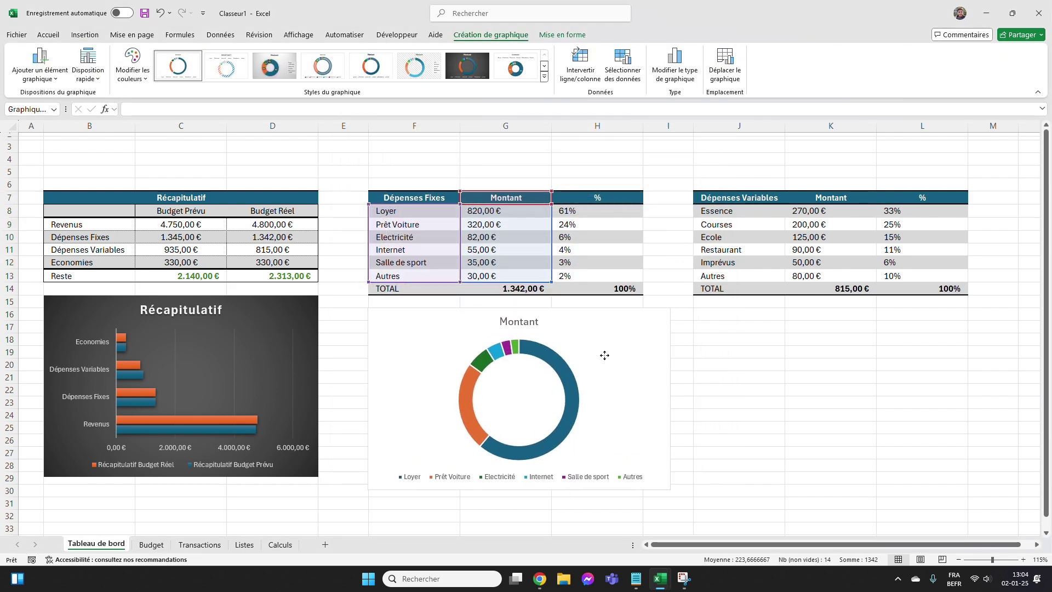
pyautogui.click(604, 355)
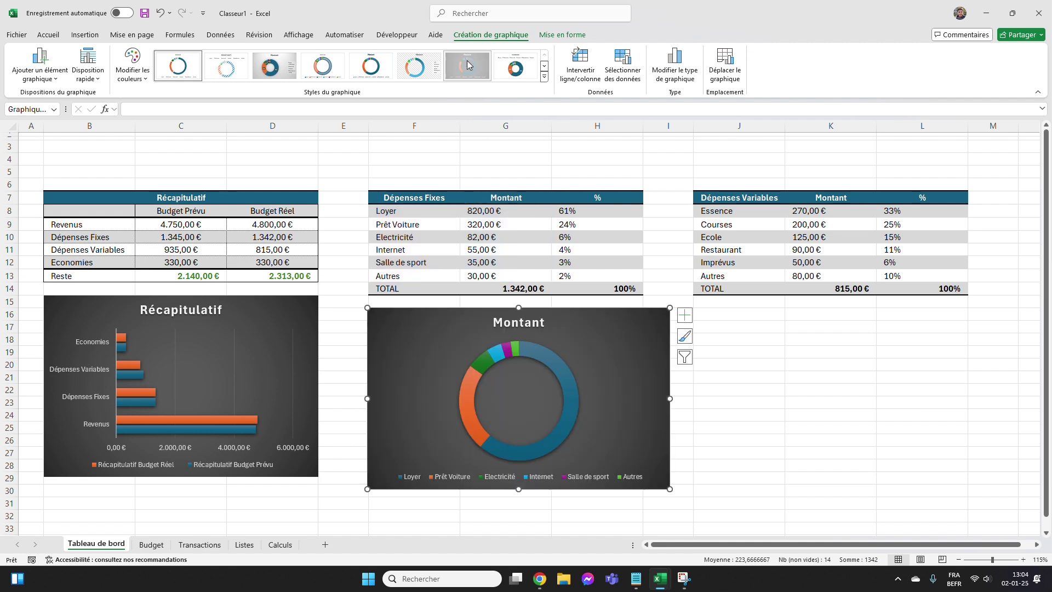
pyautogui.click(470, 66)
pyautogui.moveTo(435, 340); pyautogui.dragTo(435, 338)
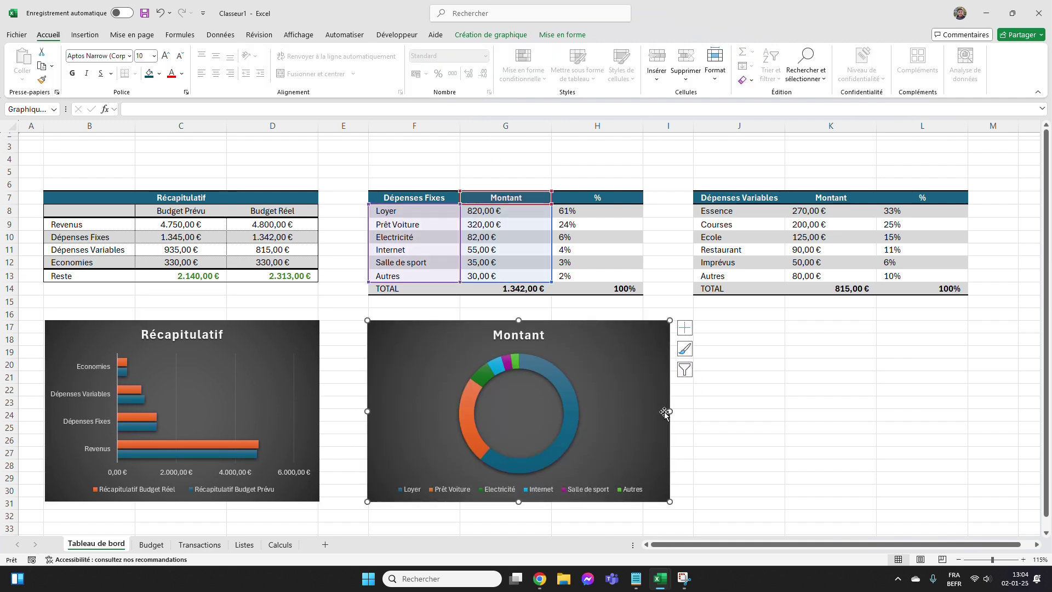
pyautogui.moveTo(665, 412); pyautogui.dragTo(641, 414)
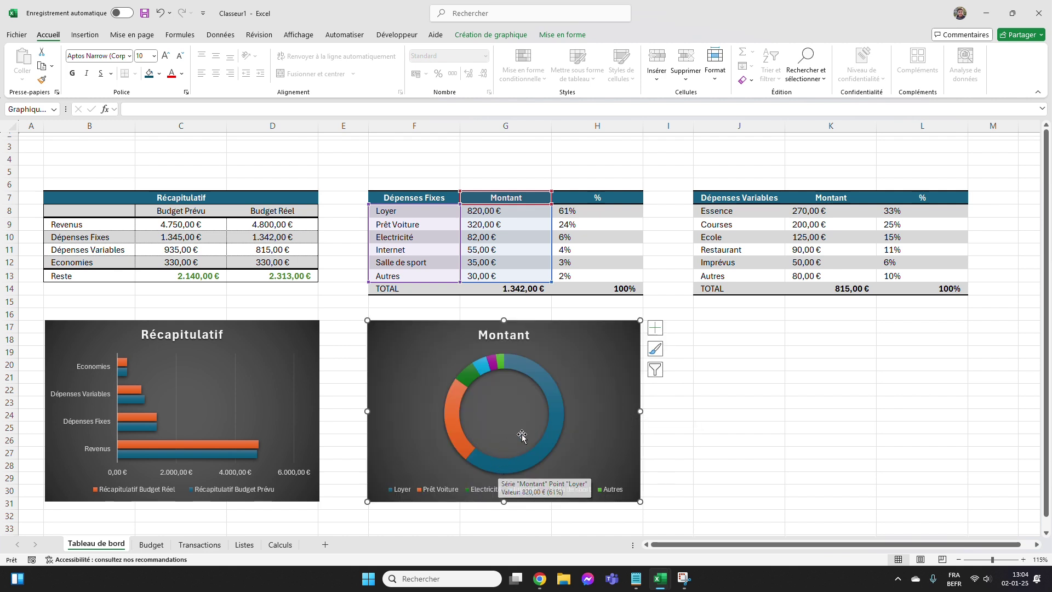
# Set the doughnut series' ring thickness (Épaisseur de l'anneau) to 50%.
pyautogui.click(537, 374)
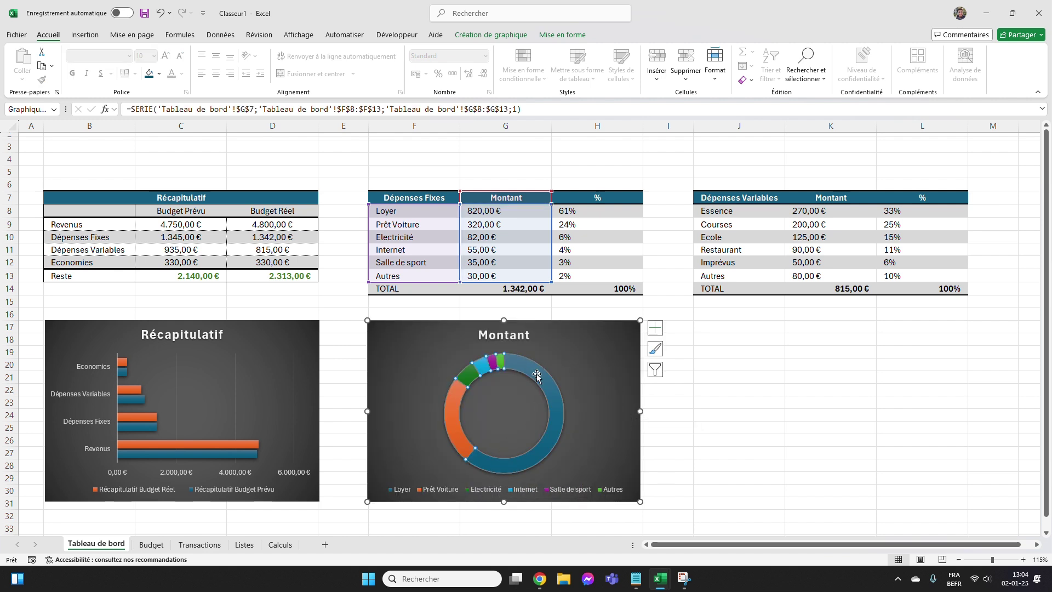
pyautogui.rightClick(536, 375)
pyautogui.click(596, 493)
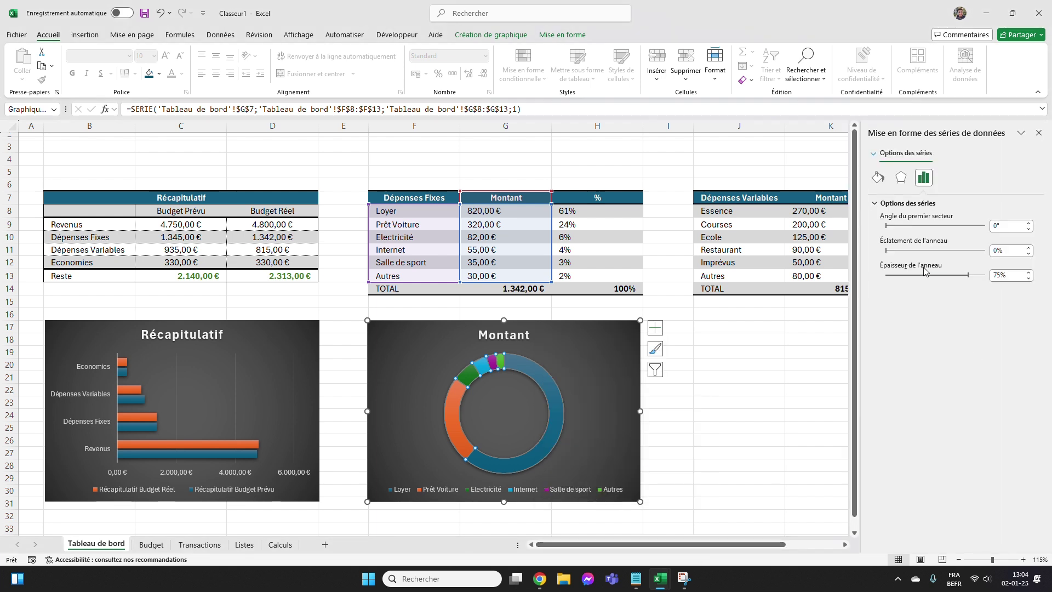
pyautogui.click(995, 279)
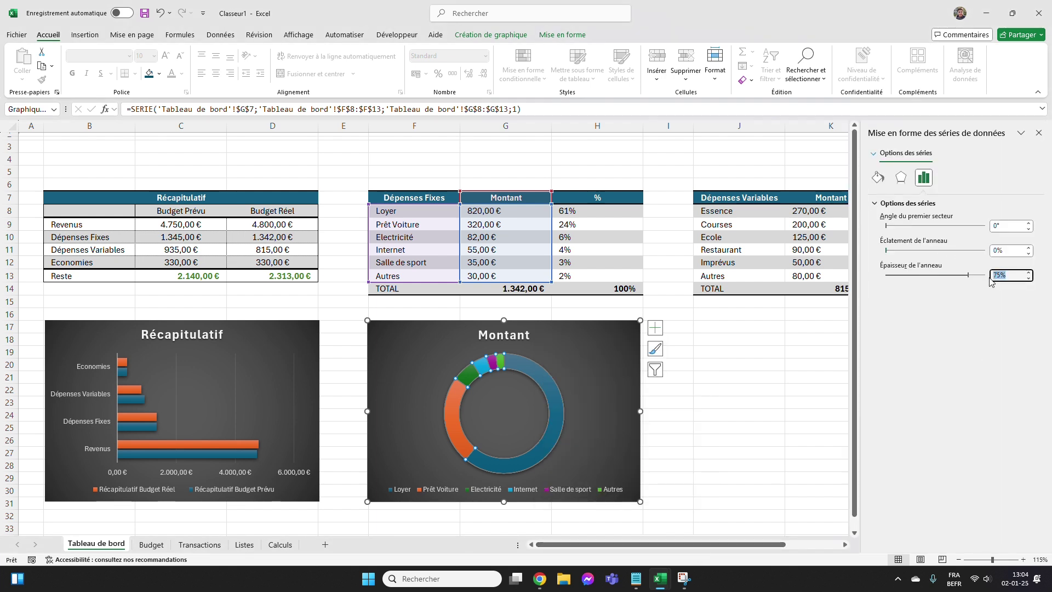
pyautogui.write('5')
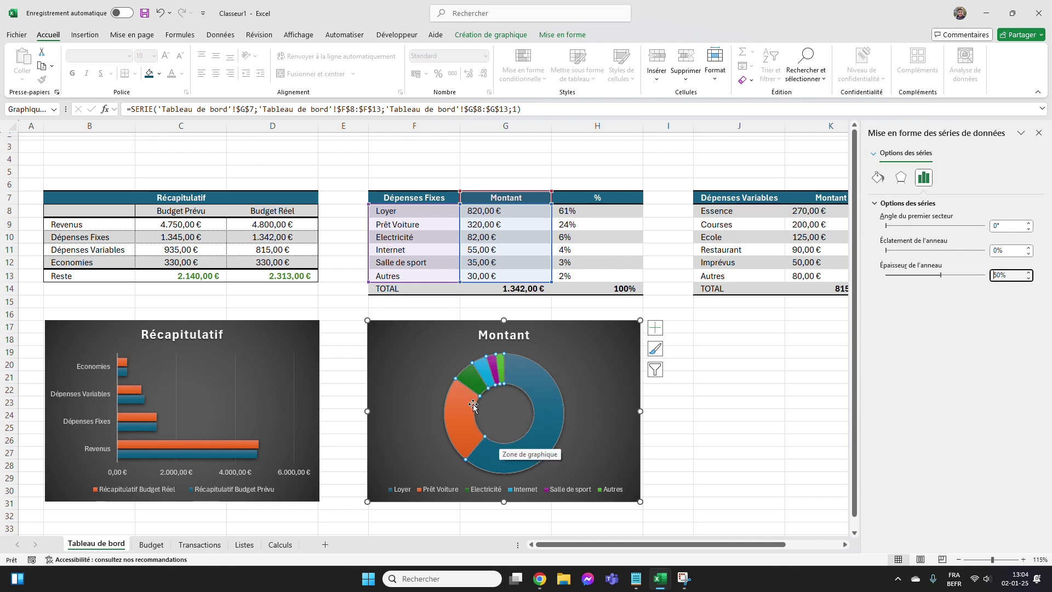
# Fill the Loyer slice with the darkest shade of the theme teal and the Prêt Voiture slice with the next lighter dark shade.
pyautogui.click(544, 382)
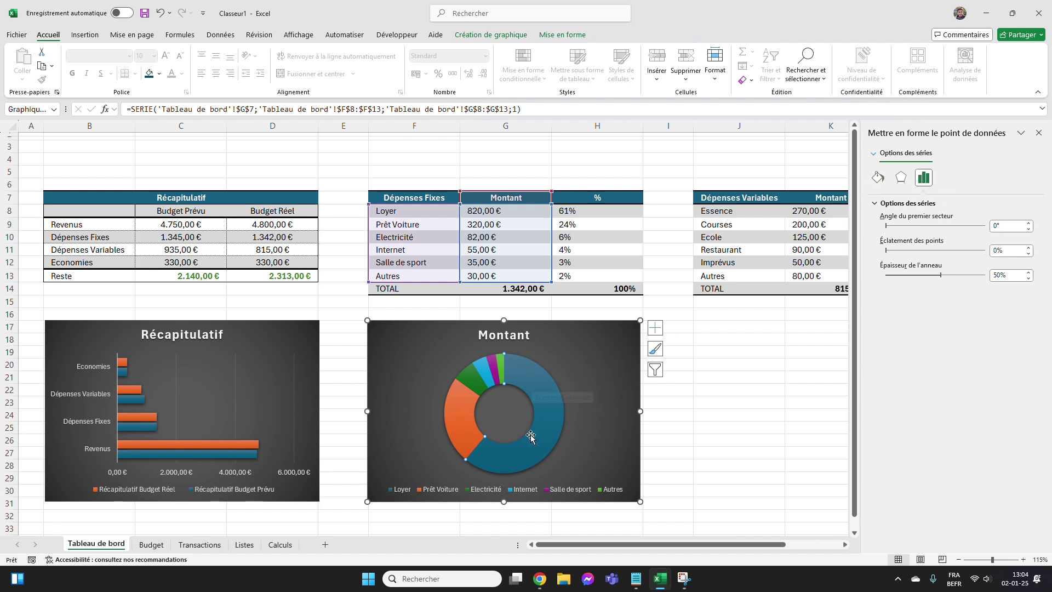
pyautogui.click(878, 177)
pyautogui.click(912, 207)
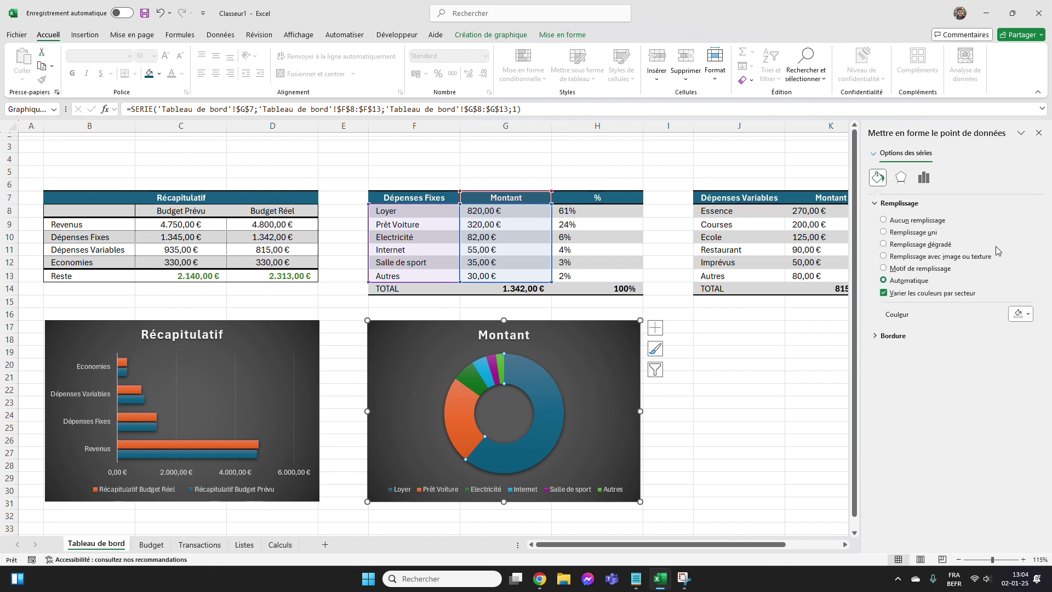
pyautogui.click(1021, 314)
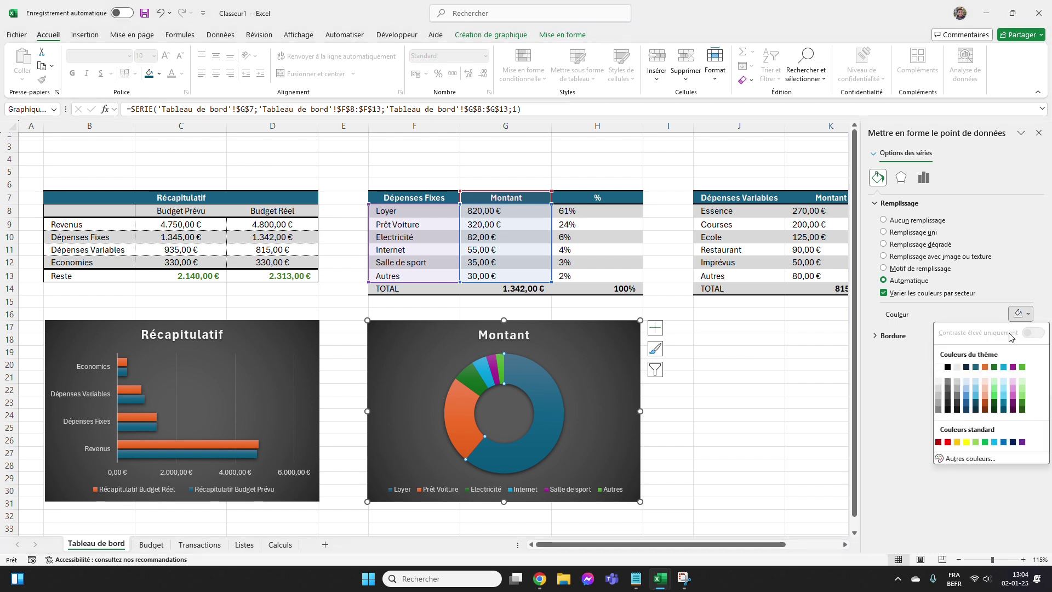
pyautogui.click(976, 408)
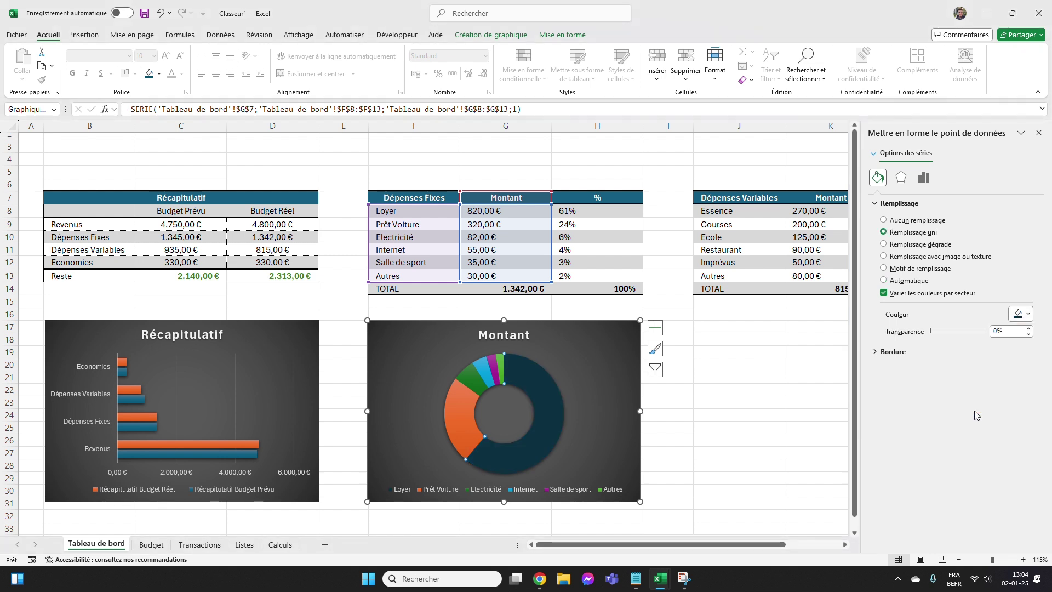
pyautogui.click(468, 428)
pyautogui.click(1021, 314)
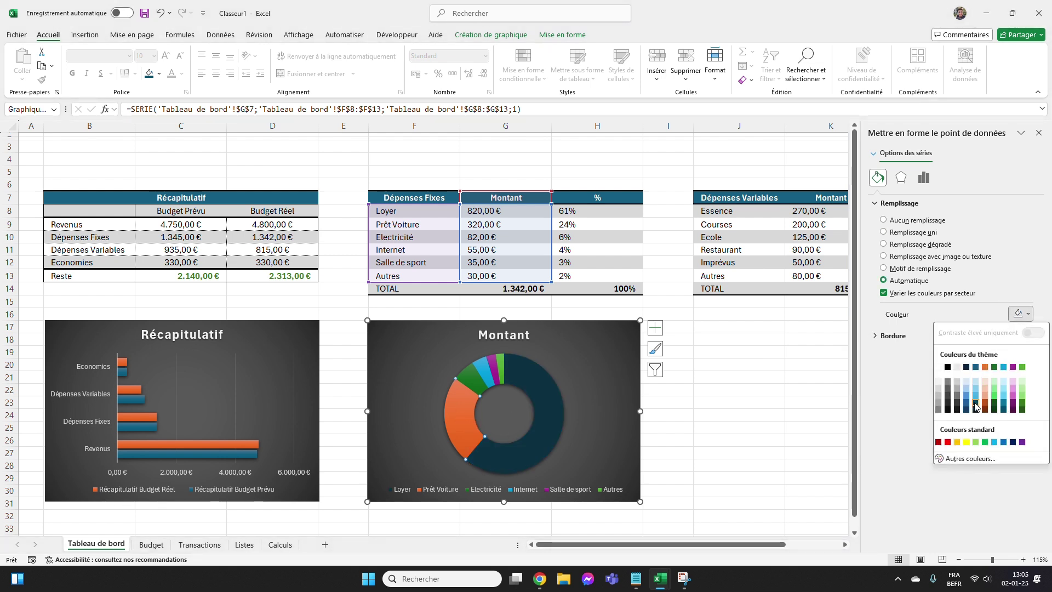
pyautogui.click(976, 406)
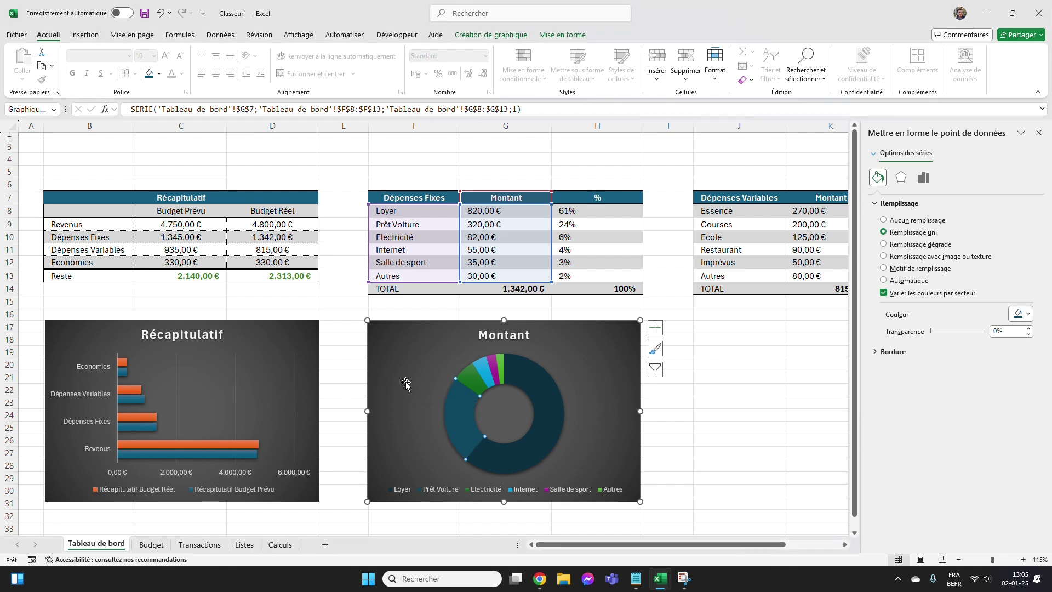
# Fill the Electricité slice with the base theme teal and the Internet slice with its medium-light tint.
pyautogui.click(467, 384)
pyautogui.click(1021, 314)
pyautogui.click(976, 367)
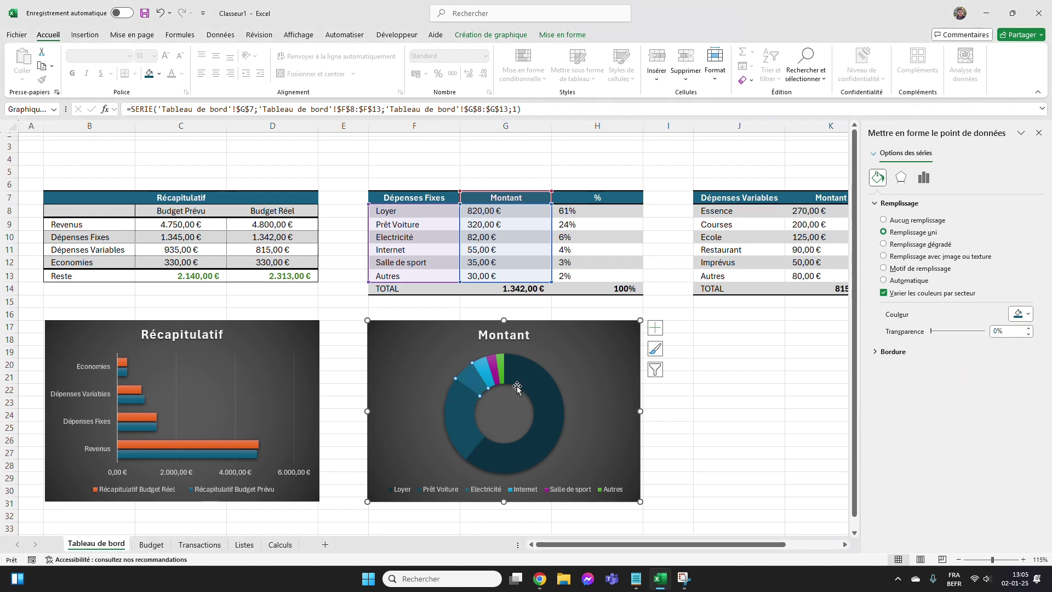
pyautogui.click(1019, 314)
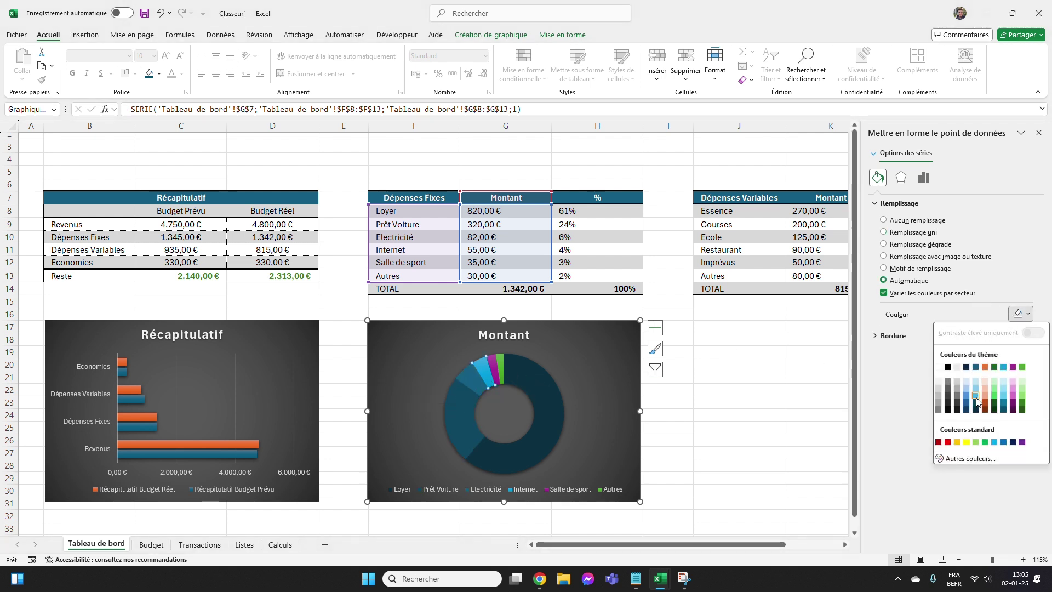
pyautogui.click(977, 397)
# Fill the Salle de sport slice with a lighter teal tint and the Autres slice with the lightest one.
pyautogui.click(493, 368)
pyautogui.click(1021, 314)
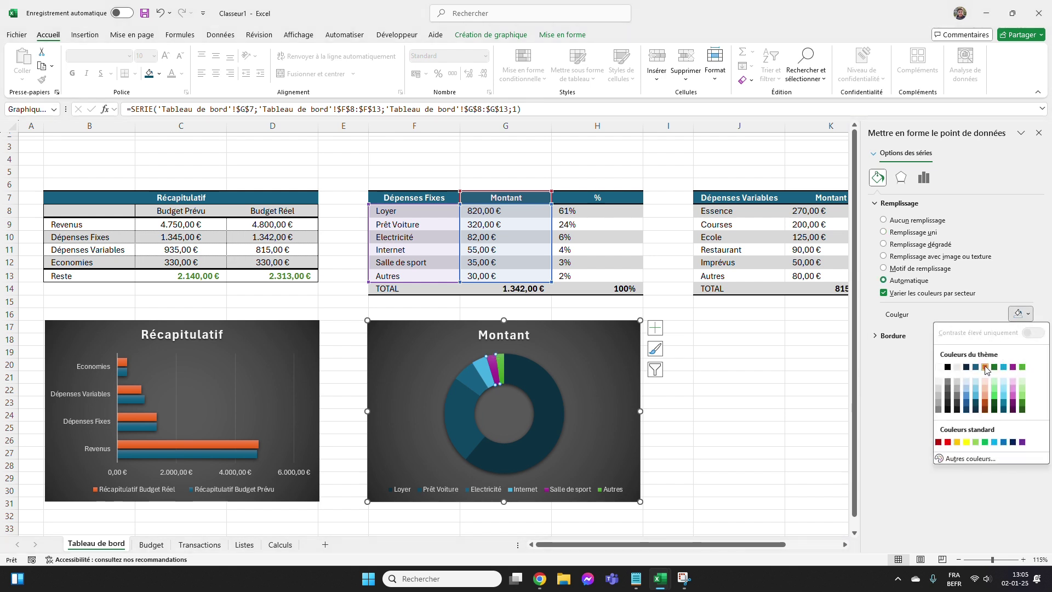
pyautogui.click(977, 389)
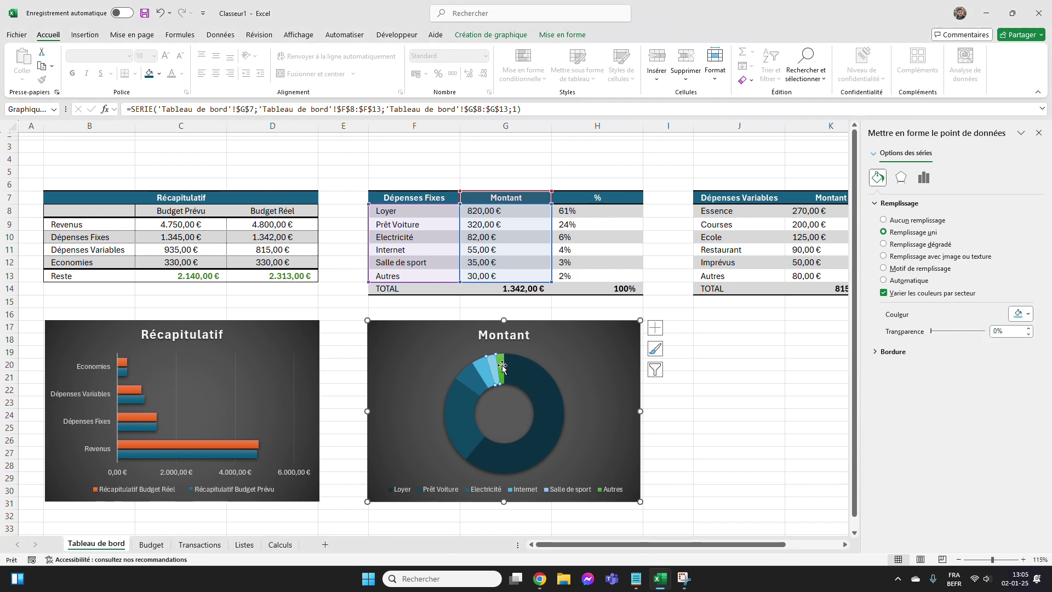
pyautogui.click(503, 366)
pyautogui.click(1020, 314)
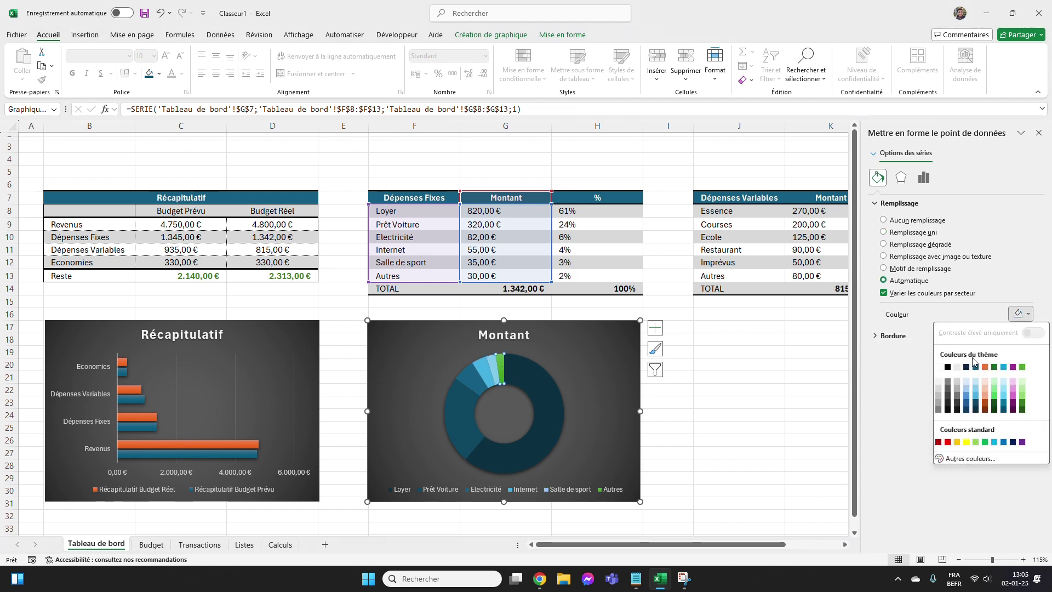
pyautogui.click(977, 382)
pyautogui.click(1037, 130)
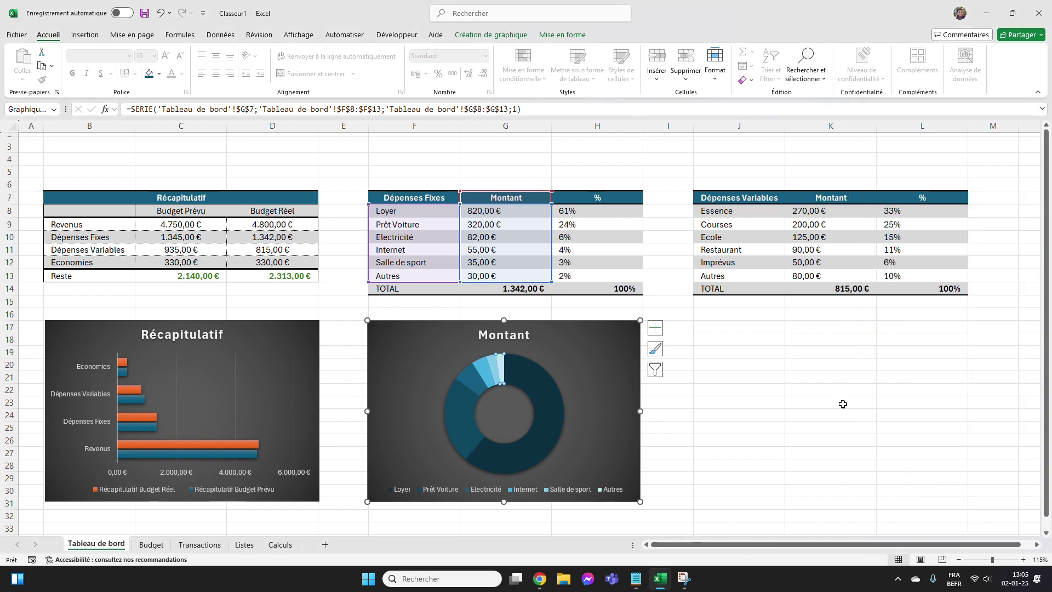
pyautogui.click(820, 428)
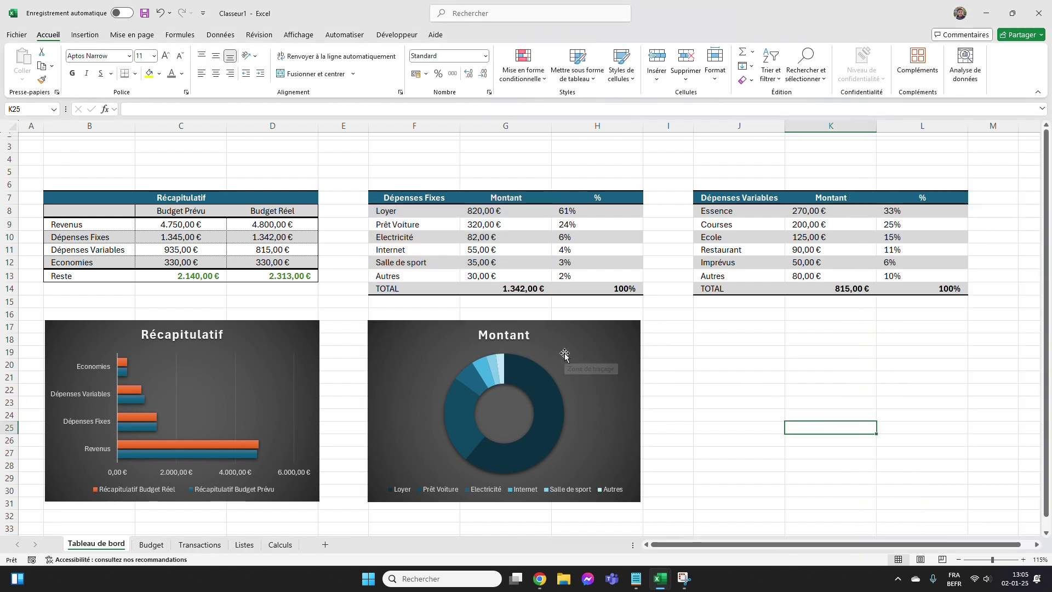
pyautogui.moveTo(429, 201); pyautogui.dragTo(599, 277)
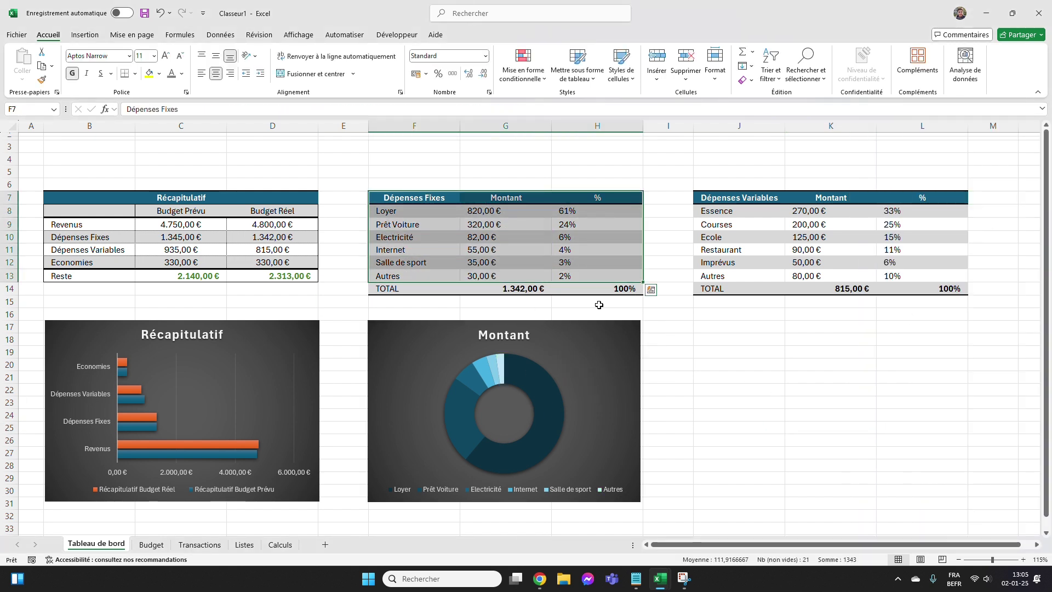
pyautogui.click(740, 388)
# Copy the Dépenses Fixes doughnut chart and paste it at J17 under the Dépenses Variables table.
pyautogui.click(597, 339)
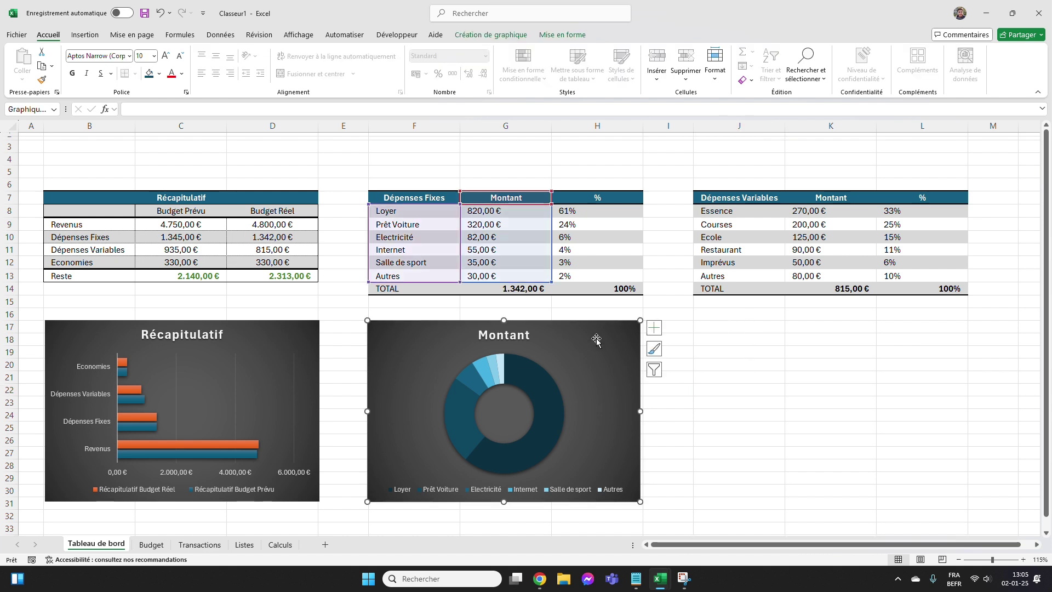
pyautogui.hotkey('ctrl', 'c')
pyautogui.click(712, 327)
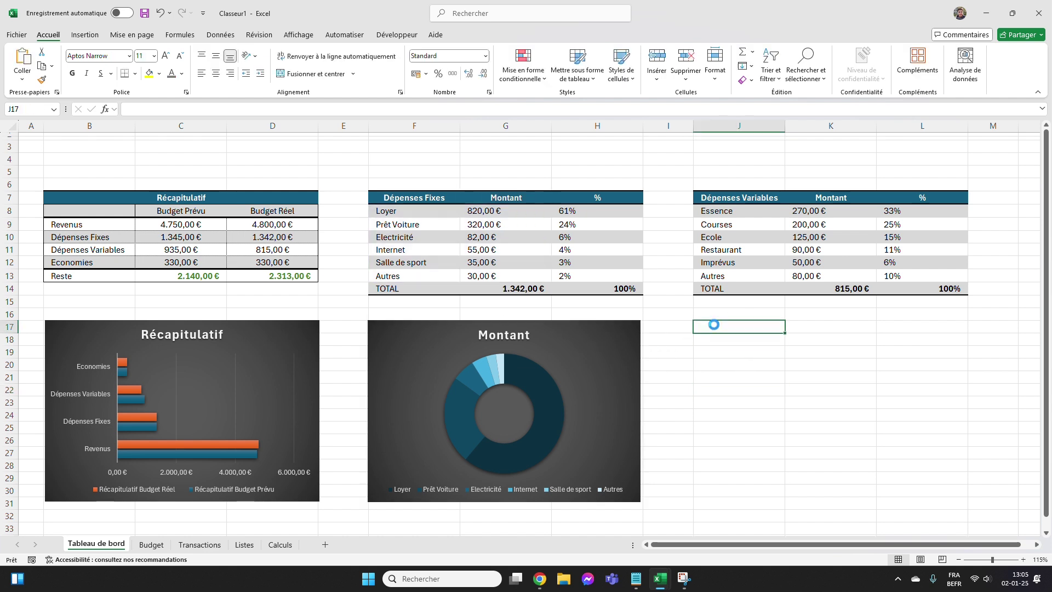
pyautogui.hotkey('ctrl', 'v')
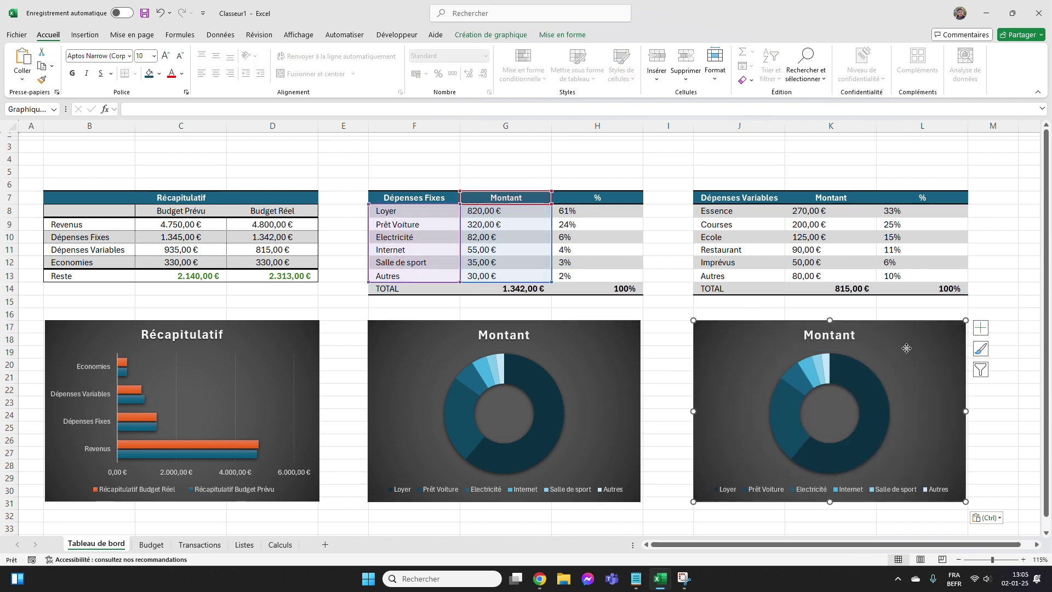
# Change the copied chart's data source to the Dépenses Variables categories and amounts in J7:K13.
pyautogui.click(500, 36)
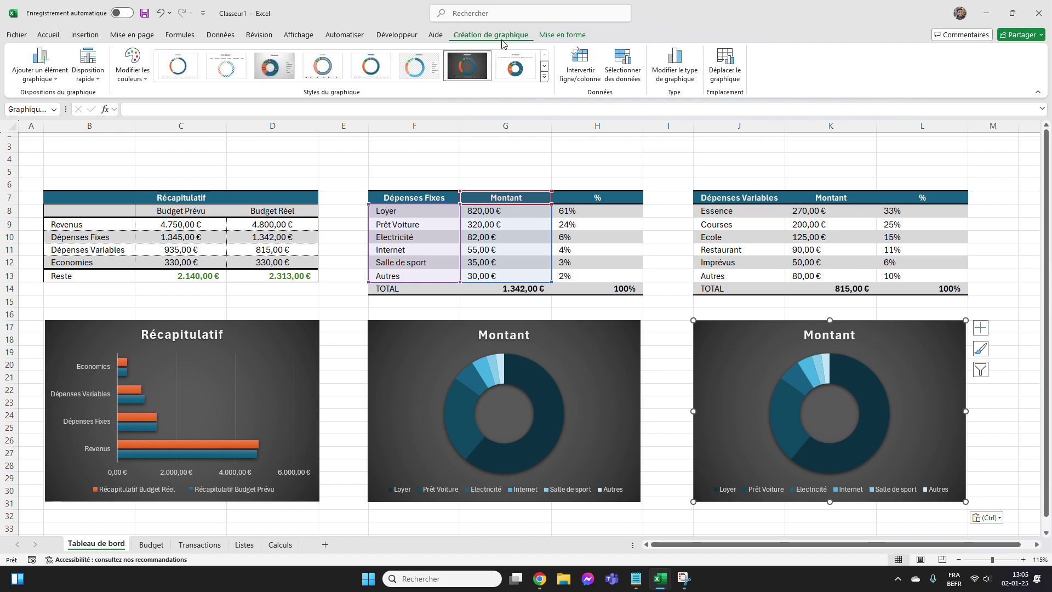
pyautogui.click(609, 63)
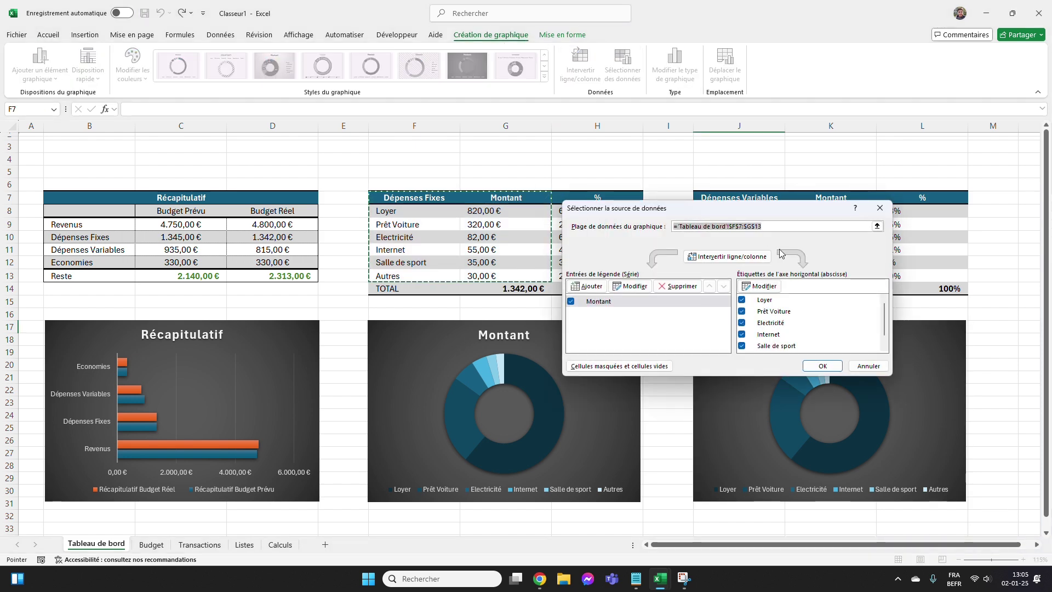
pyautogui.moveTo(743, 219); pyautogui.dragTo(419, 227)
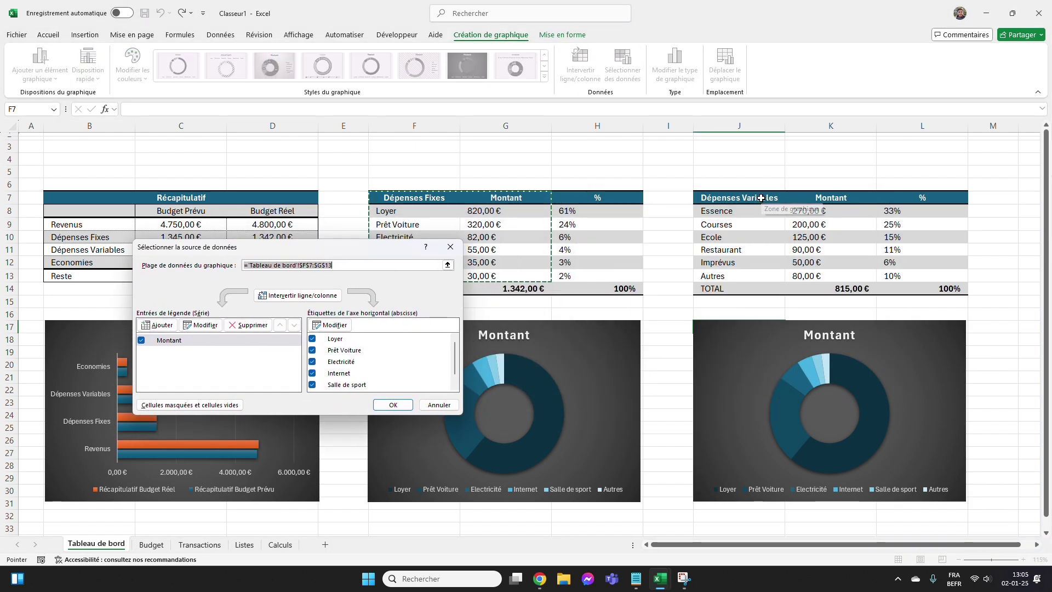
pyautogui.moveTo(767, 200); pyautogui.dragTo(832, 274)
pyautogui.press('Return')
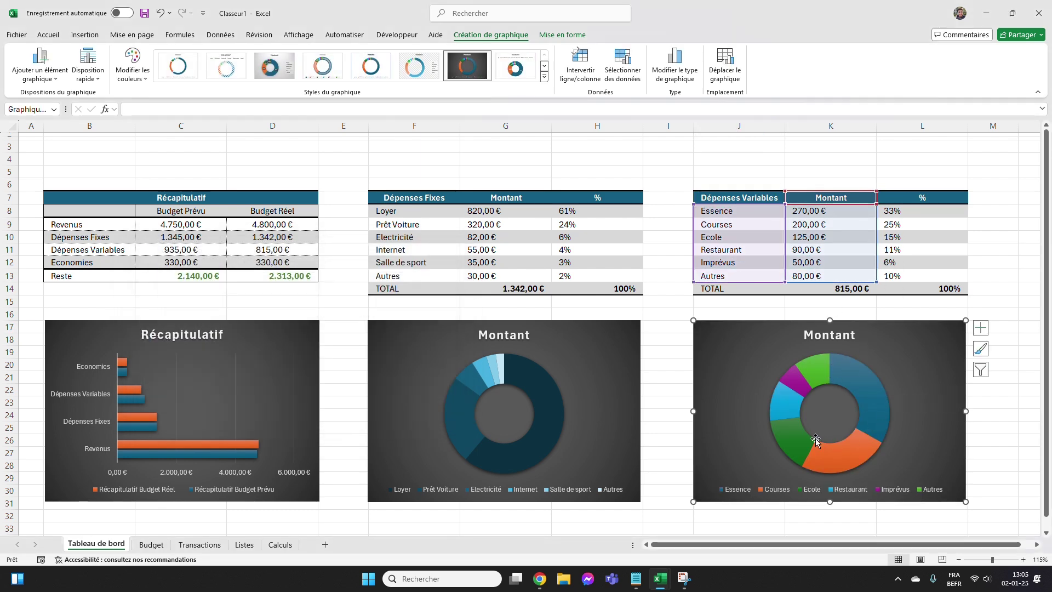
# Fill the Essence slice of the Dépenses Variables doughnut with the darkest teal shade and the Courses slice with the next darker teal.
pyautogui.click(877, 392)
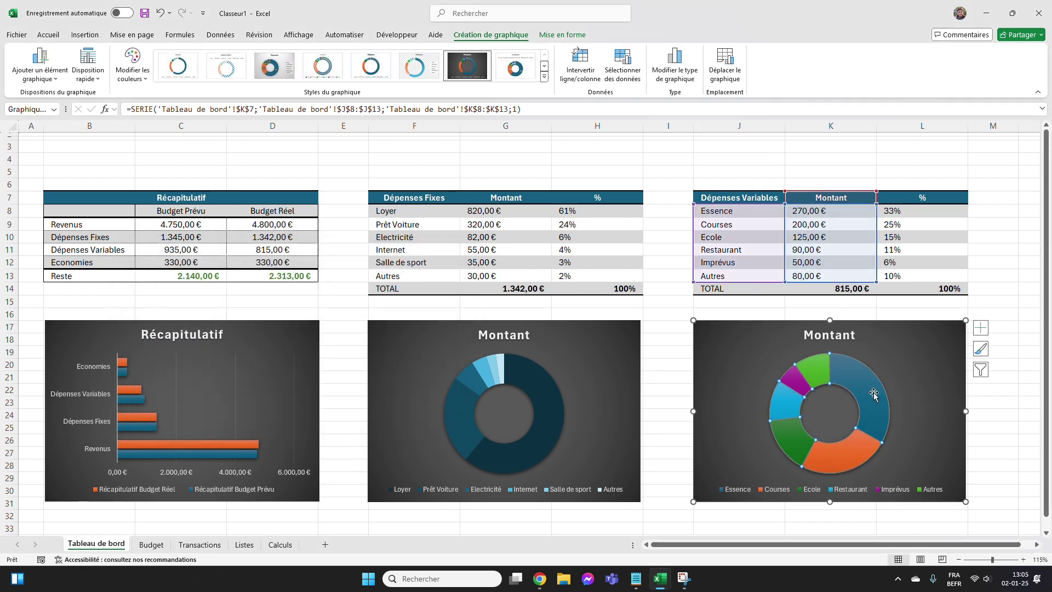
pyautogui.rightClick(858, 389)
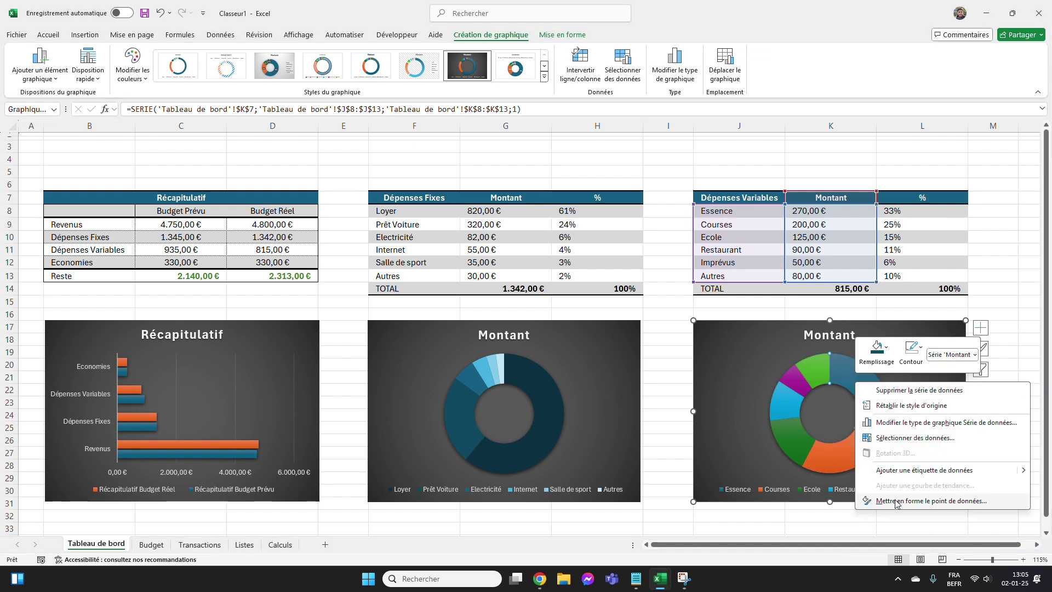
pyautogui.click(921, 500)
pyautogui.moveTo(686, 544); pyautogui.dragTo(754, 544)
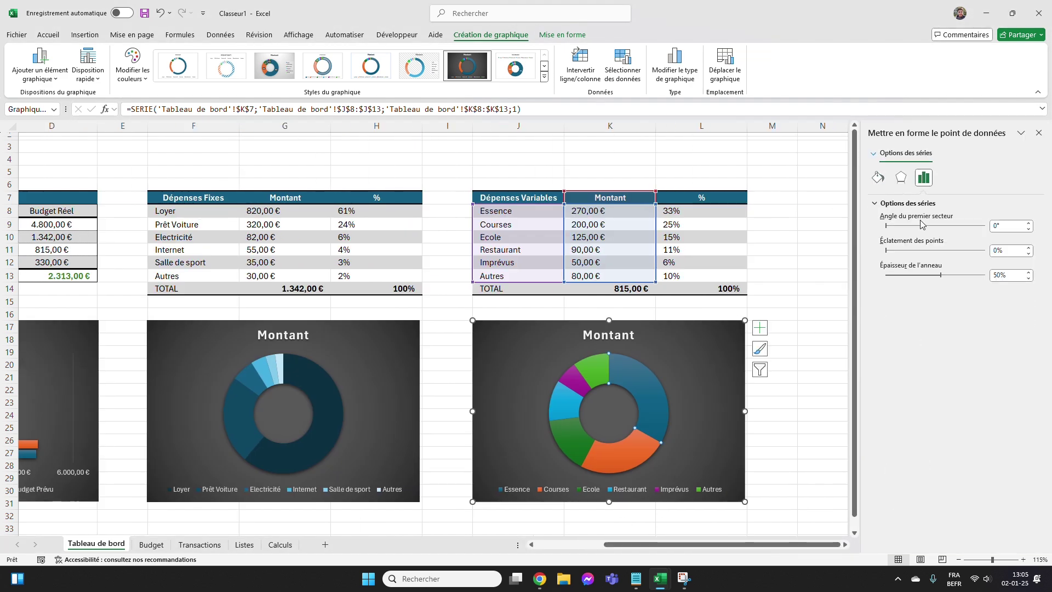
pyautogui.click(878, 177)
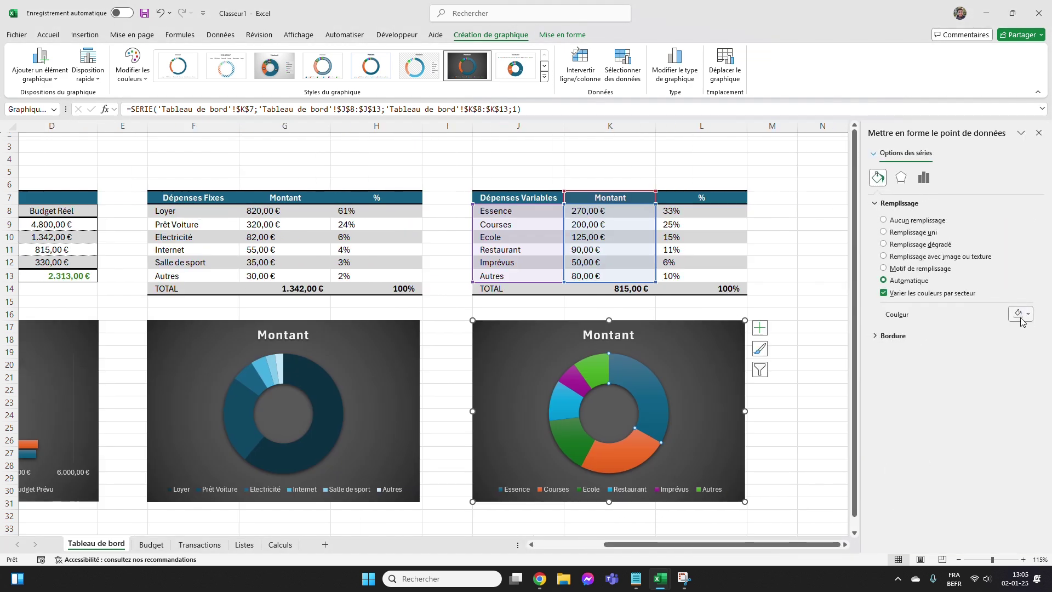
pyautogui.click(1022, 318)
pyautogui.click(977, 410)
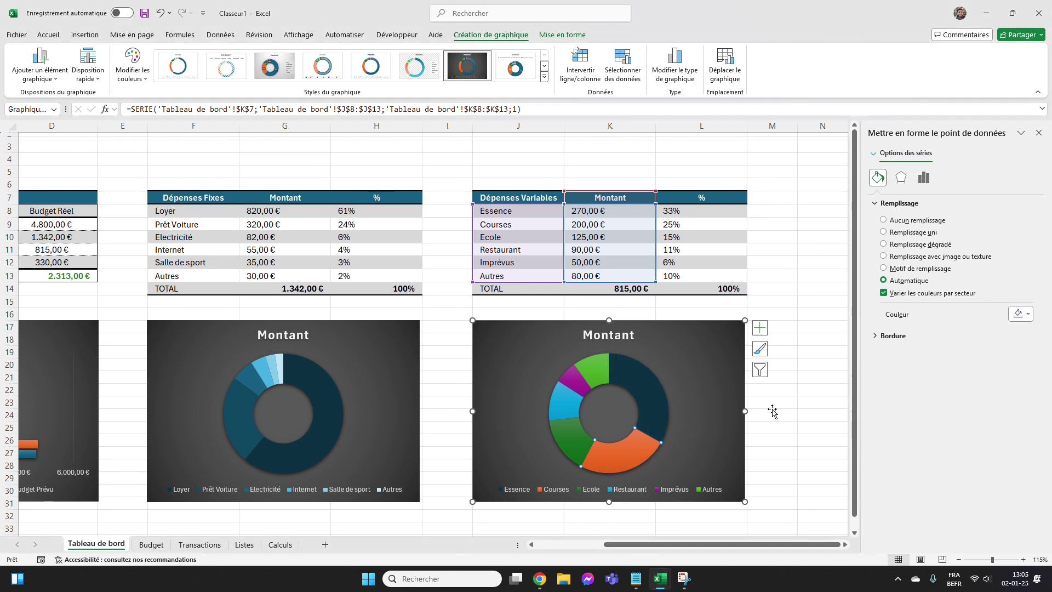
pyautogui.click(1018, 314)
pyautogui.click(977, 406)
# Fill the Ecole slice with the base theme teal and the Restaurant, Imprévus and Autres slices with progressively lighter teal tints.
pyautogui.click(571, 435)
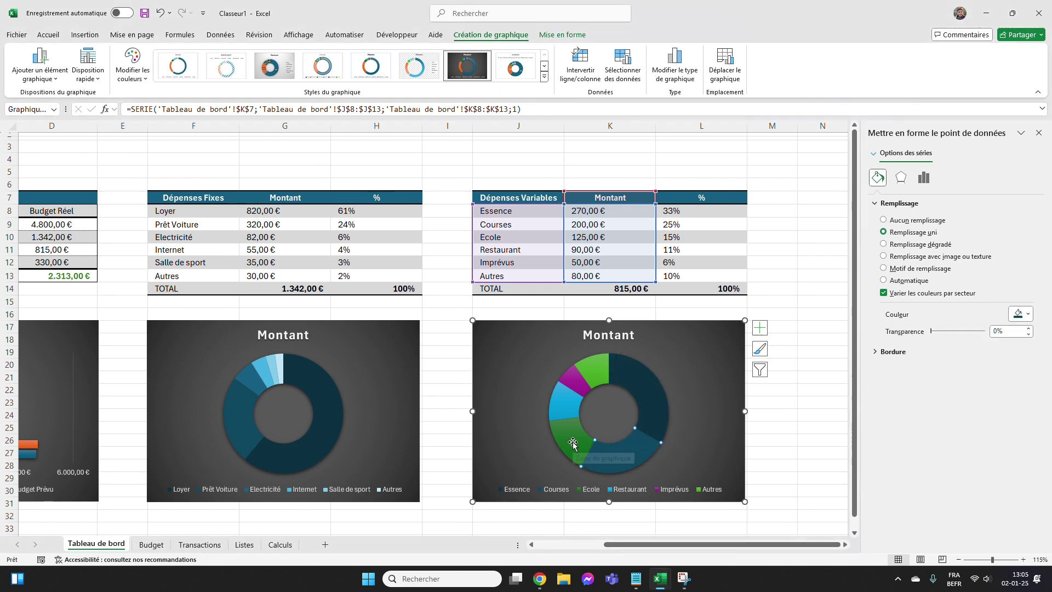
pyautogui.click(1017, 315)
pyautogui.click(1019, 314)
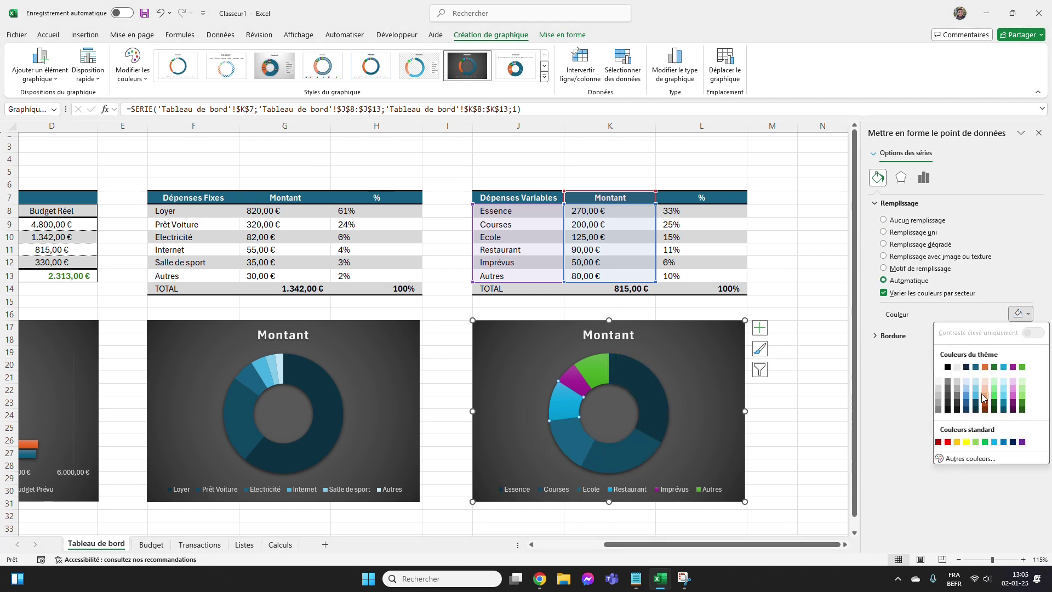
pyautogui.click(977, 418)
pyautogui.click(575, 378)
pyautogui.click(1018, 314)
pyautogui.click(977, 372)
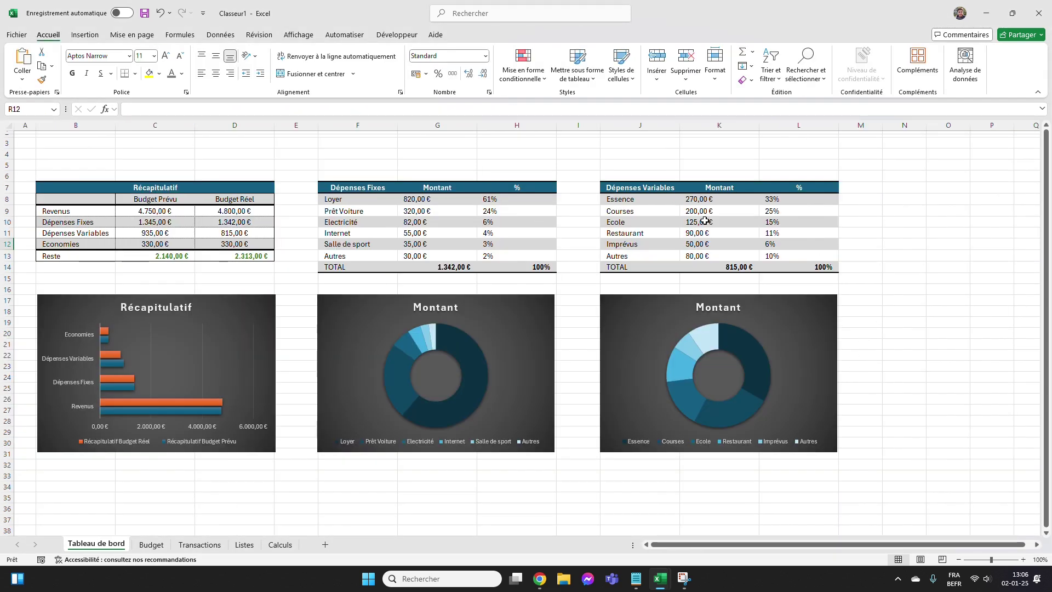
pyautogui.moveTo(459, 181); pyautogui.dragTo(581, 217)
pyautogui.click(923, 244)
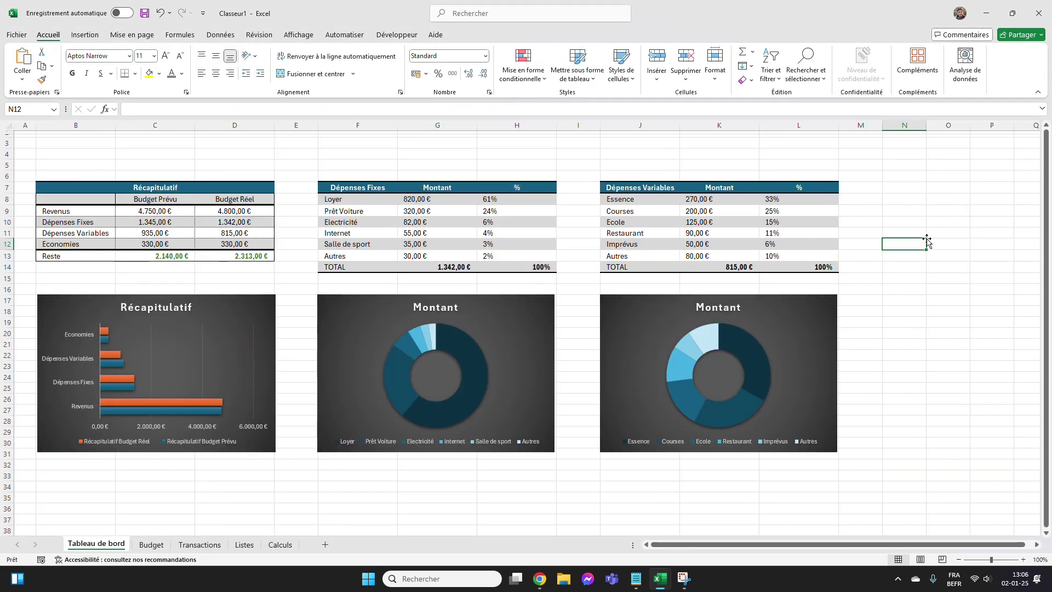
pyautogui.click(946, 221)
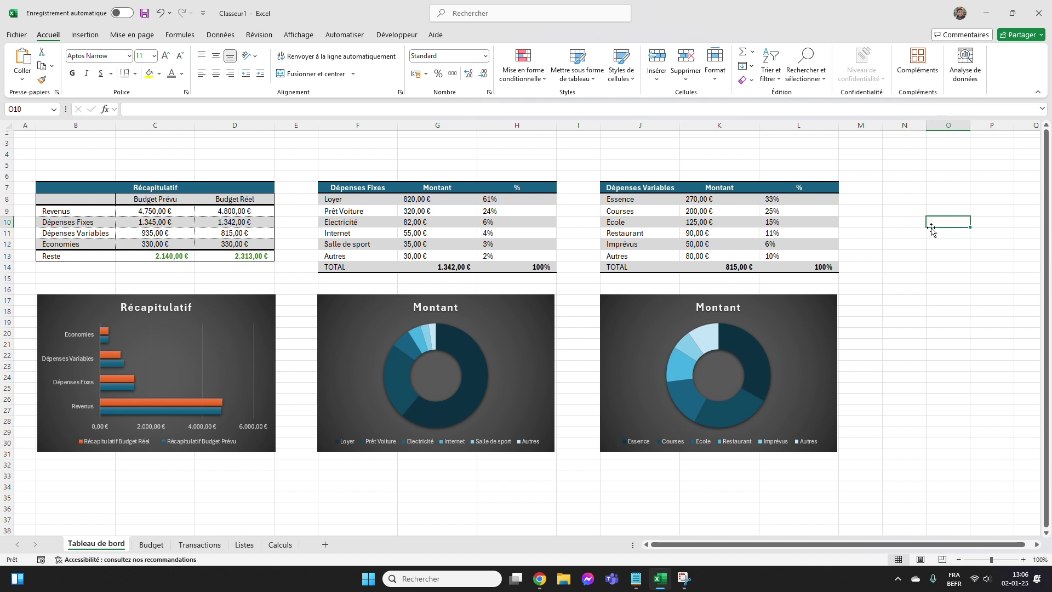
# Test the Dépenses Fixes percentages and chart with a Loyer amount of 1000 in G8 and undo the entry.
pyautogui.click(420, 196)
pyautogui.write('1000')
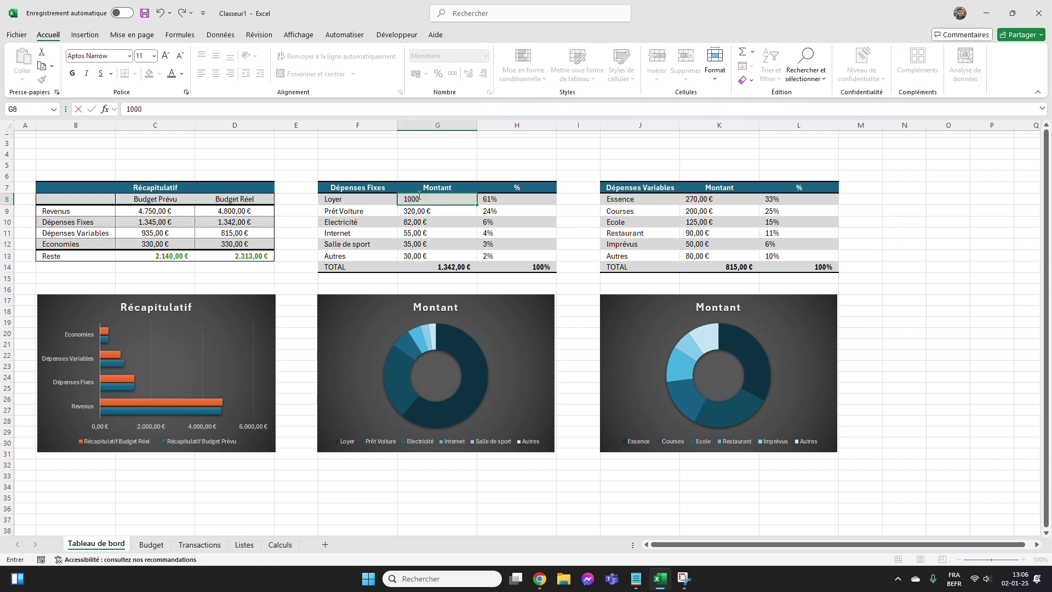
pyautogui.press('Return')
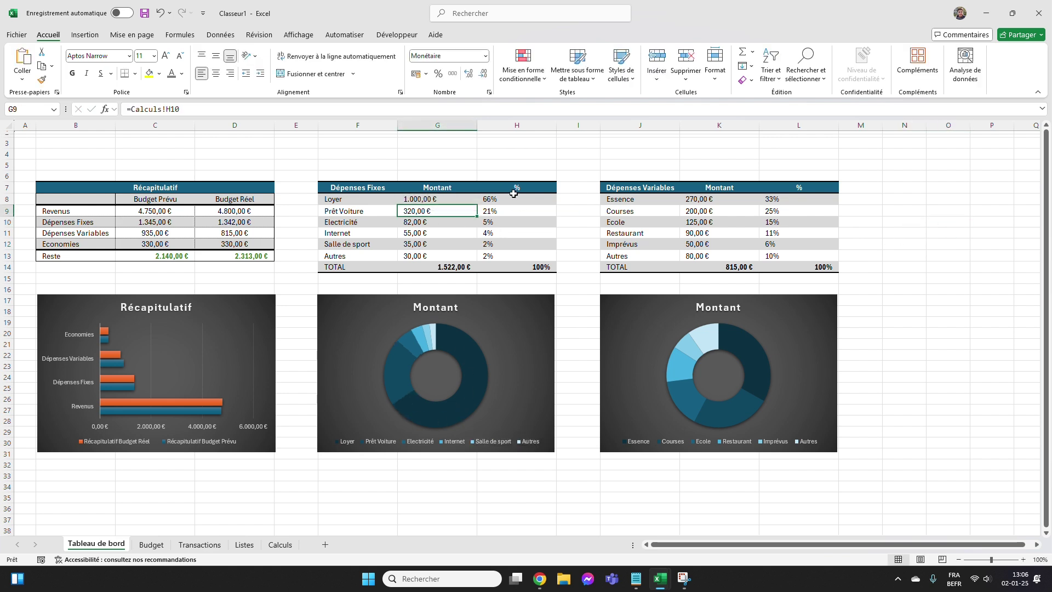
pyautogui.hotkey('ctrl', 'z')
pyautogui.click(593, 136)
pyautogui.click(928, 179)
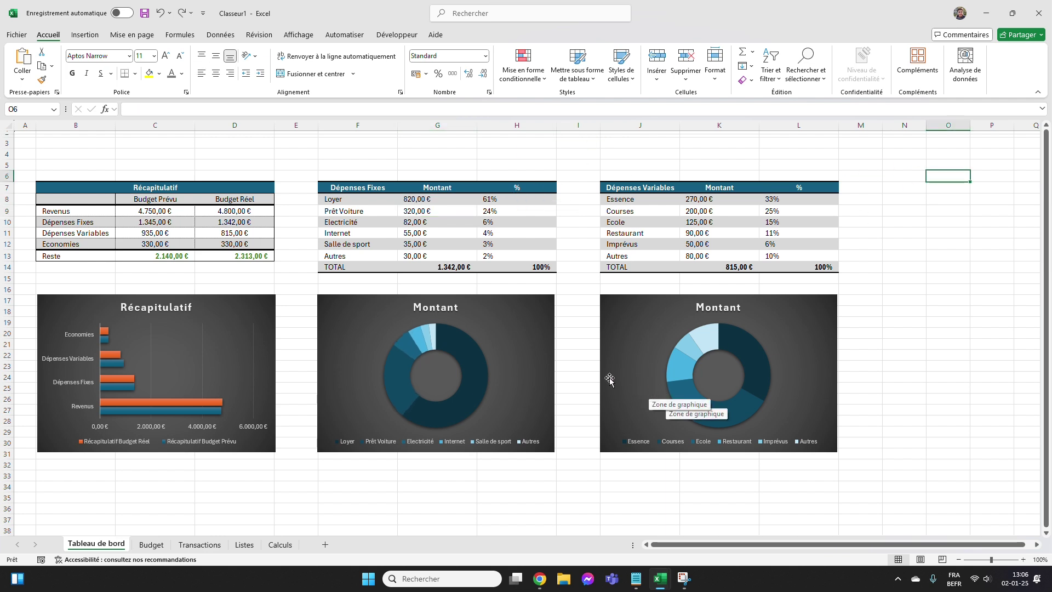
pyautogui.moveTo(85, 475); pyautogui.dragTo(787, 522)
pyautogui.click(868, 456)
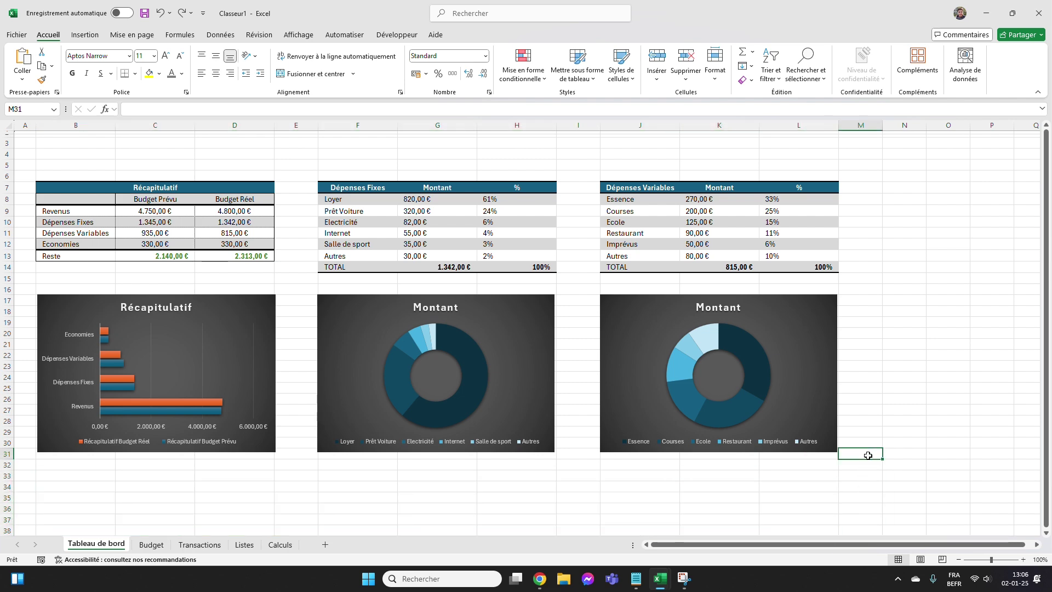
# Insert a recommended Courbe chart from the Date and Total columns of the Transactions sheet's expense table and apply the dark chart style.
pyautogui.click(244, 545)
pyautogui.click(199, 544)
pyautogui.click(604, 489)
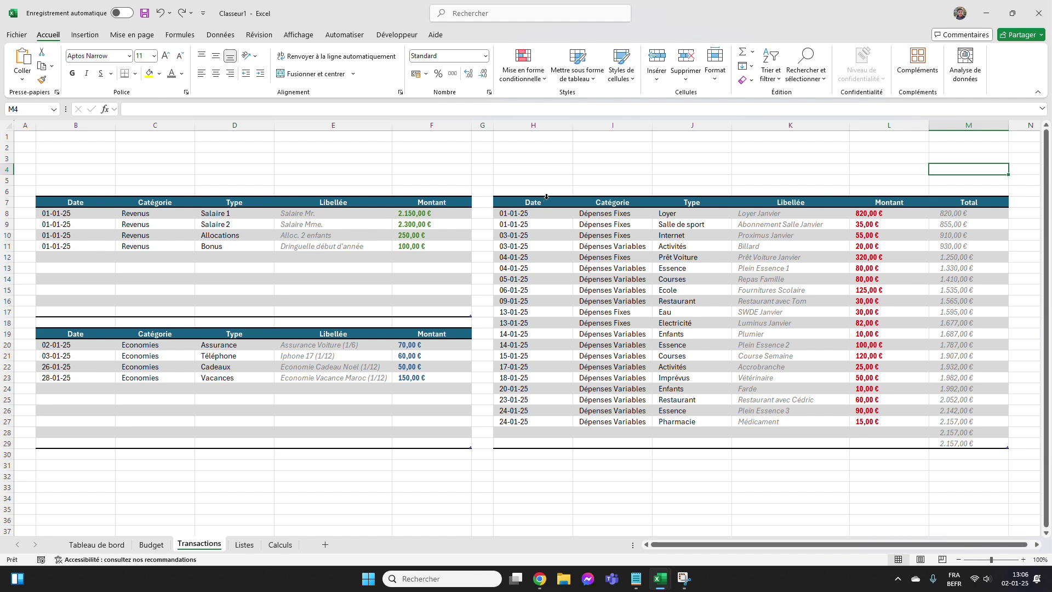
pyautogui.click(547, 196)
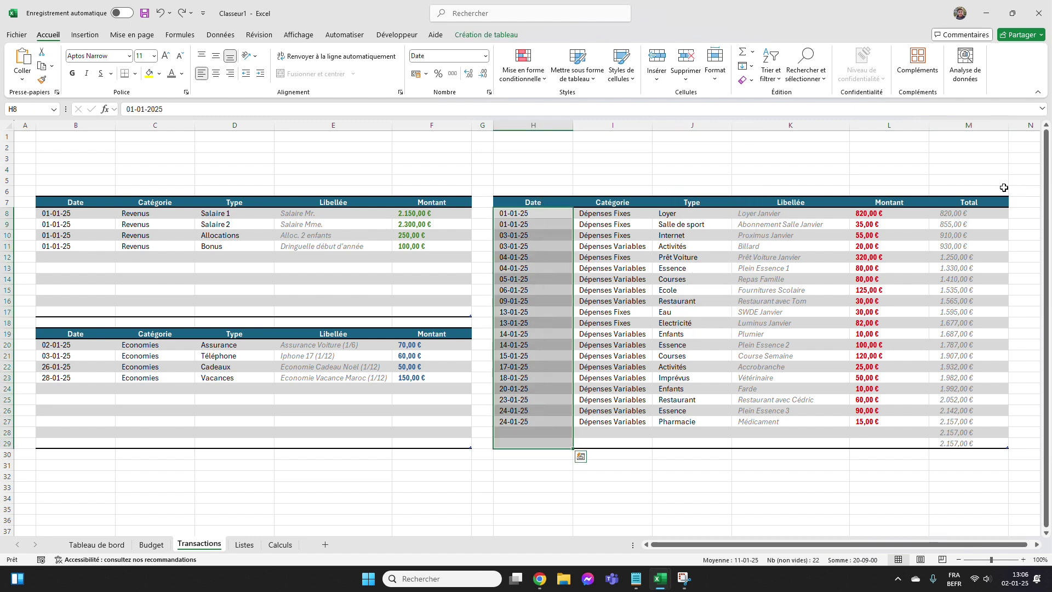
pyautogui.click(984, 196)
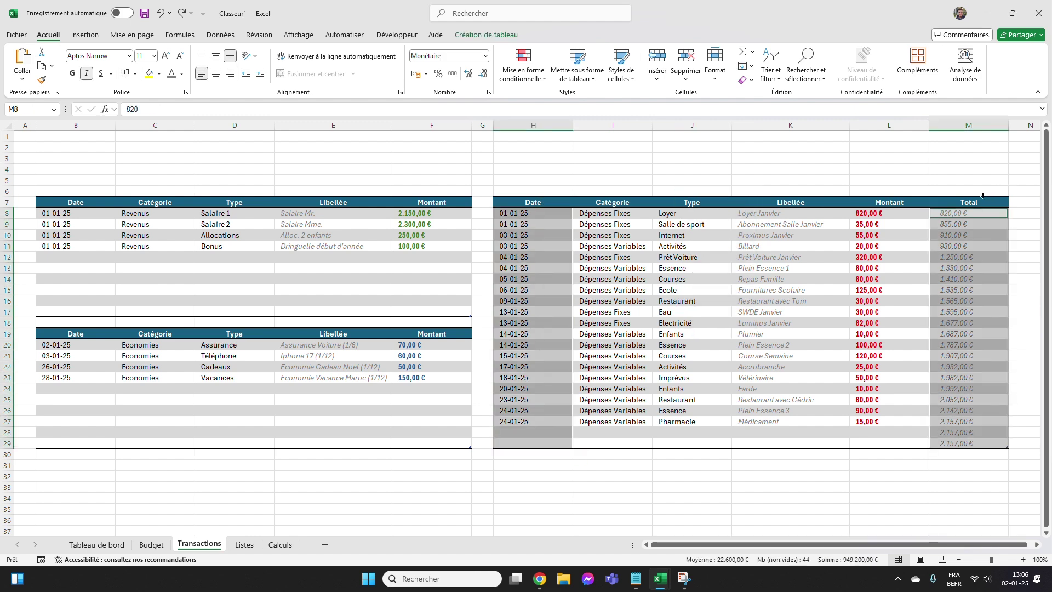
pyautogui.click(93, 38)
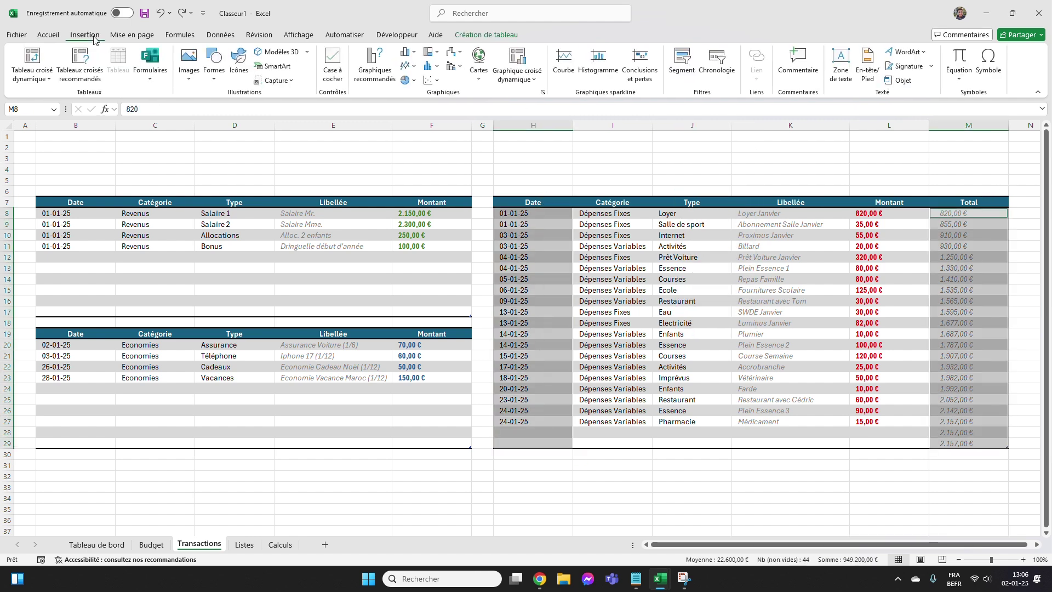
pyautogui.click(381, 61)
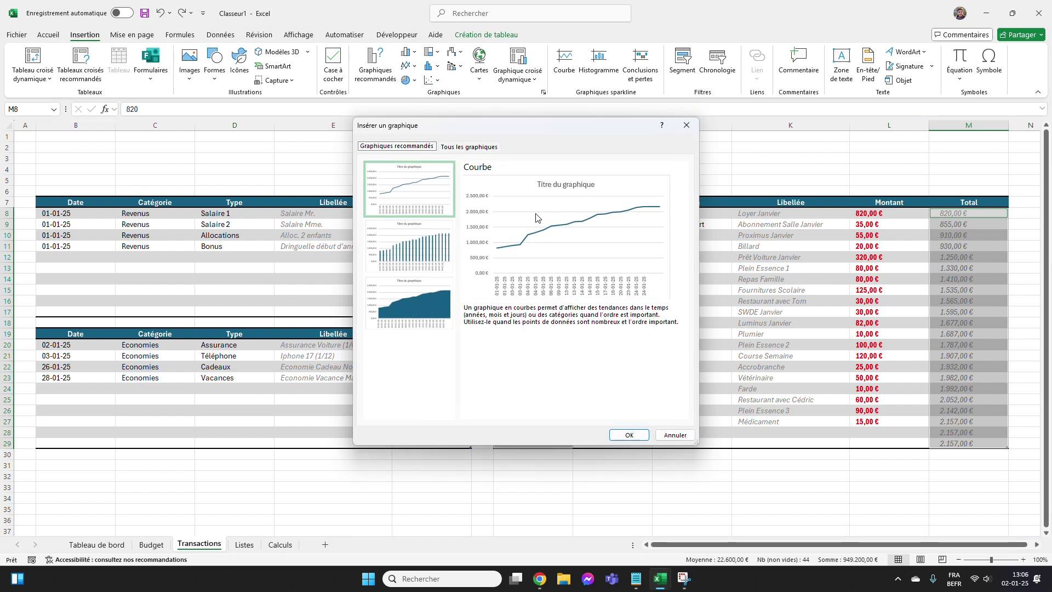
pyautogui.click(627, 433)
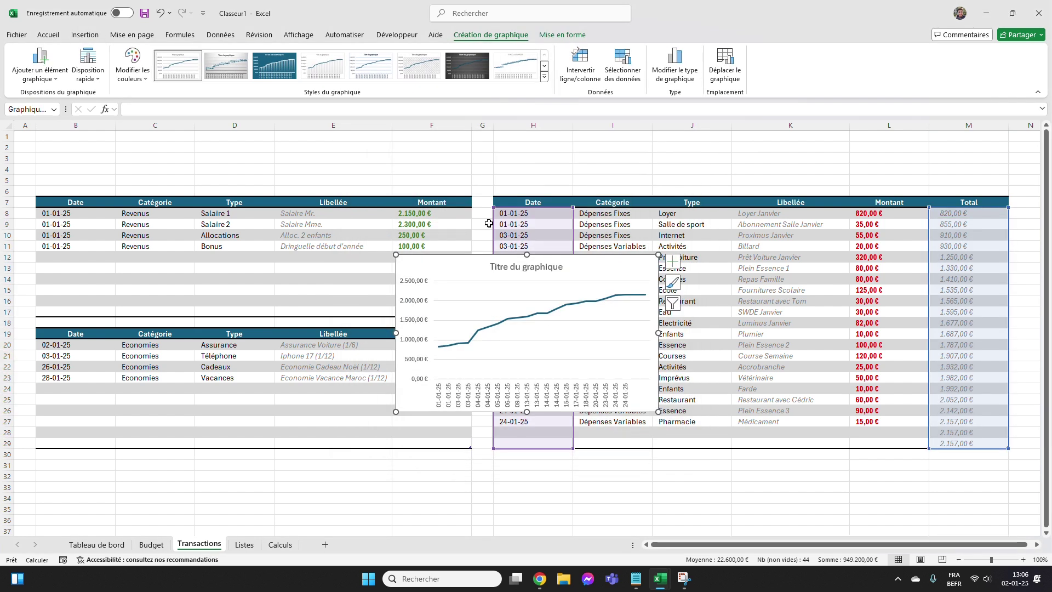
pyautogui.click(467, 65)
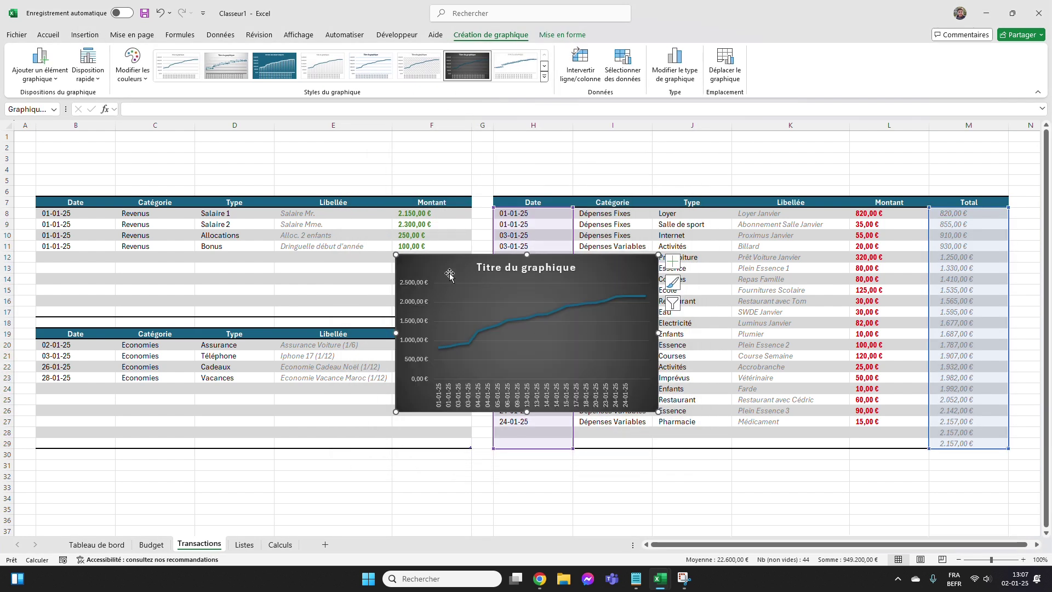
# Move the line chart to the Tableau de bord sheet and stretch it over B33:L40 beneath the three existing charts.
pyautogui.press('Delete')
pyautogui.click(97, 544)
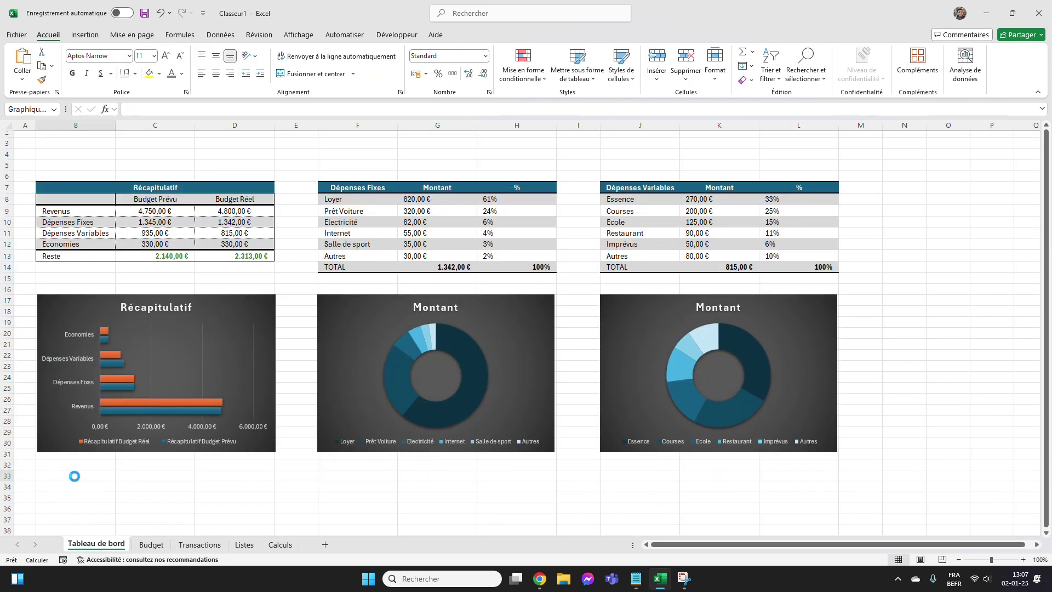
pyautogui.hotkey('ctrl', 'v')
pyautogui.scroll(-5, 82, 471)
pyautogui.moveTo(299, 463); pyautogui.dragTo(838, 395)
pyautogui.click(712, 485)
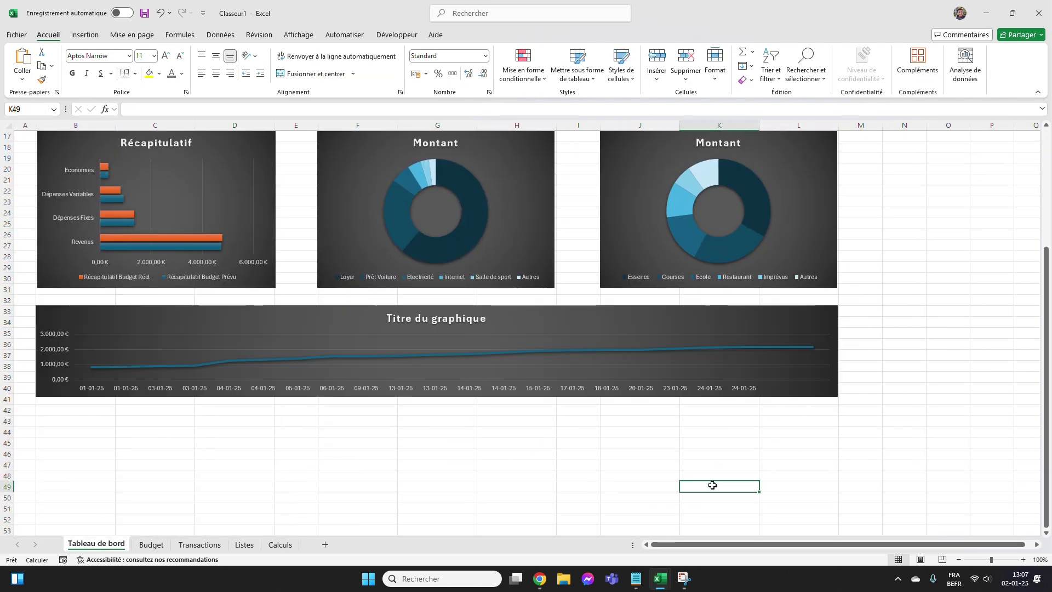
pyautogui.click(158, 399)
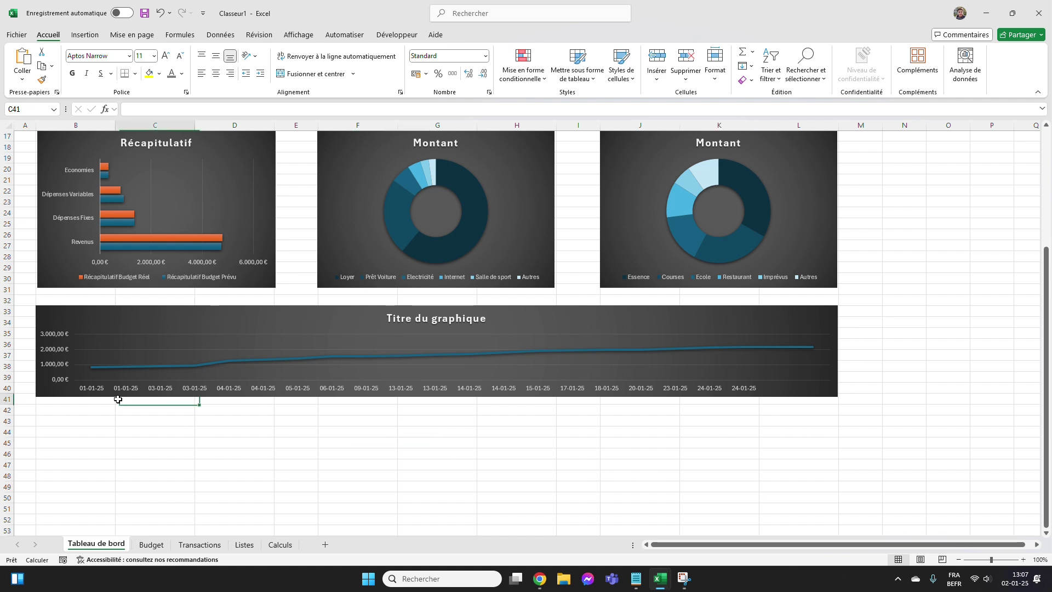
pyautogui.click(234, 414)
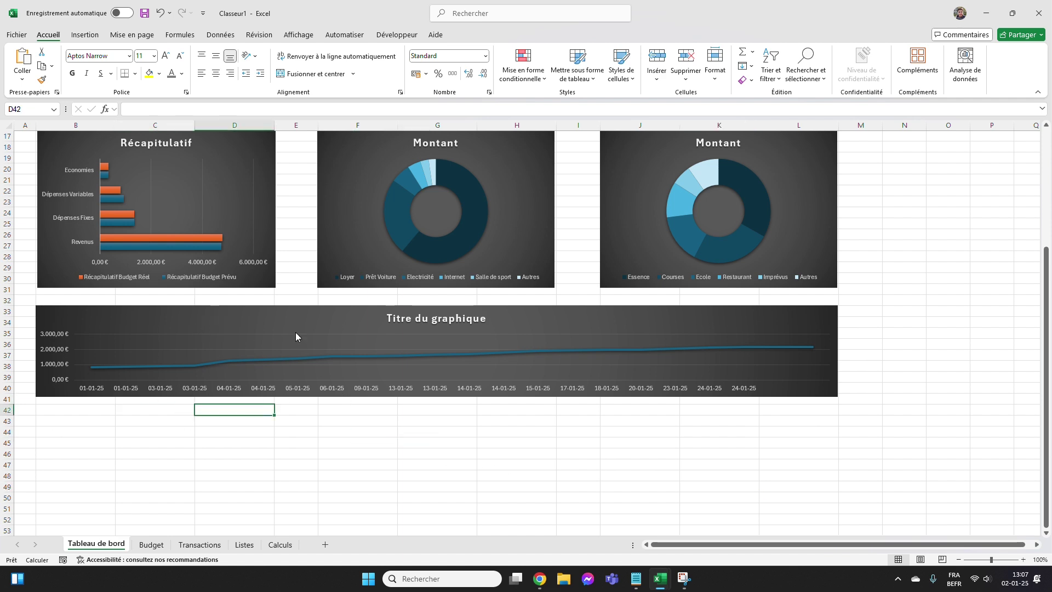
# Change the line chart's title to "Cumul des Dépenses".
pyautogui.doubleClick(447, 321)
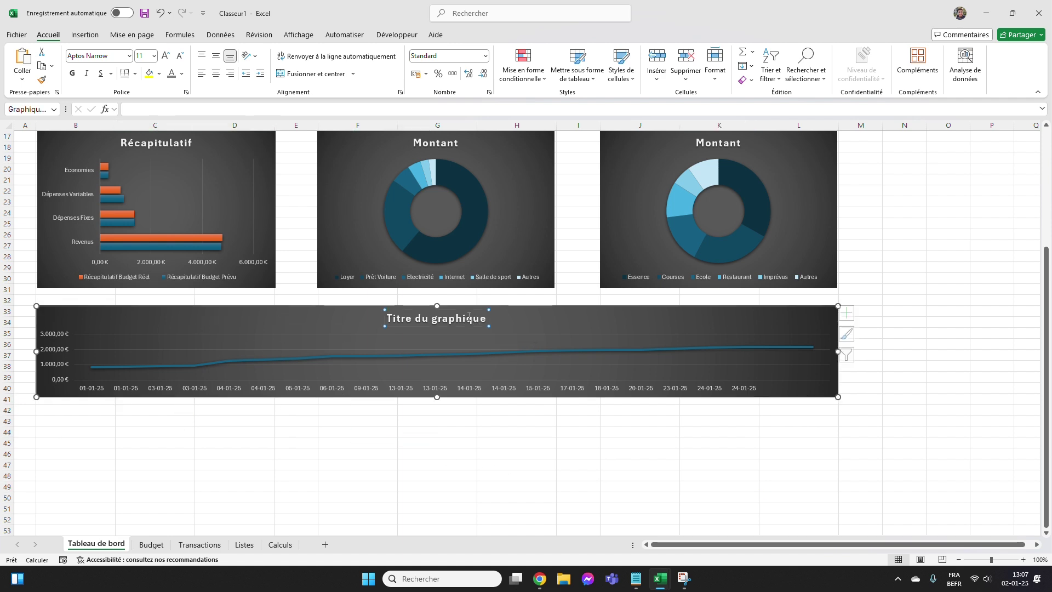
pyautogui.tripleClick(447, 320)
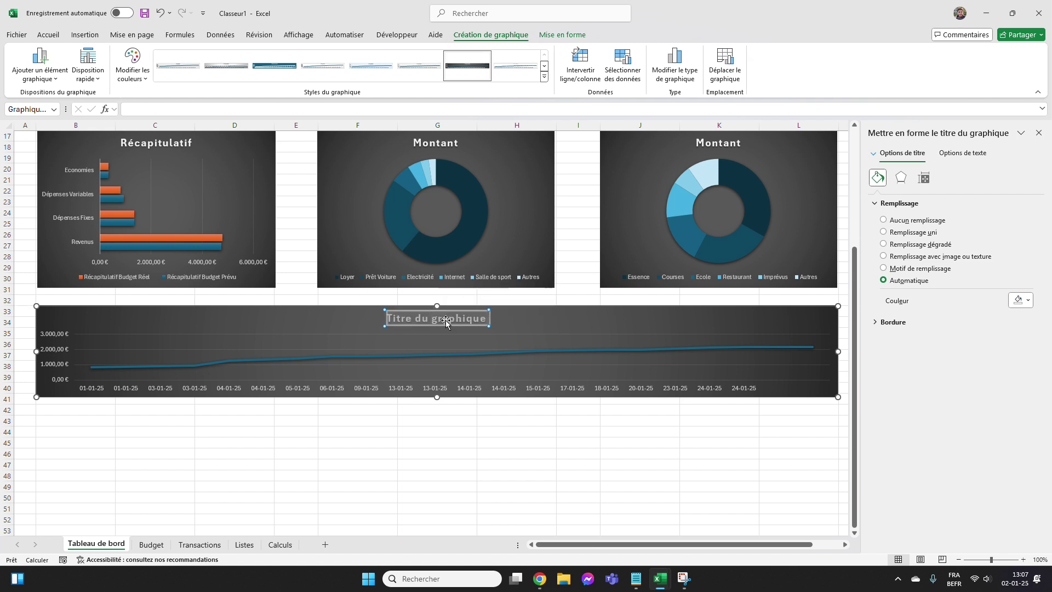
pyautogui.write('Cumul des dépenses')
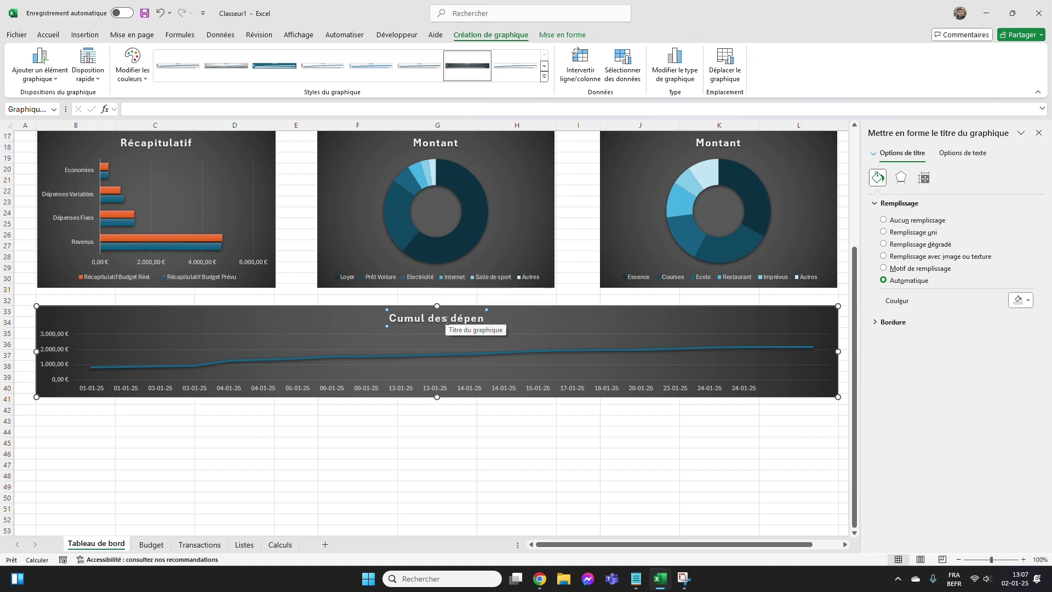
# Set the label interval unit of the line chart's horizontal date axis to 3.
pyautogui.rightClick(303, 329)
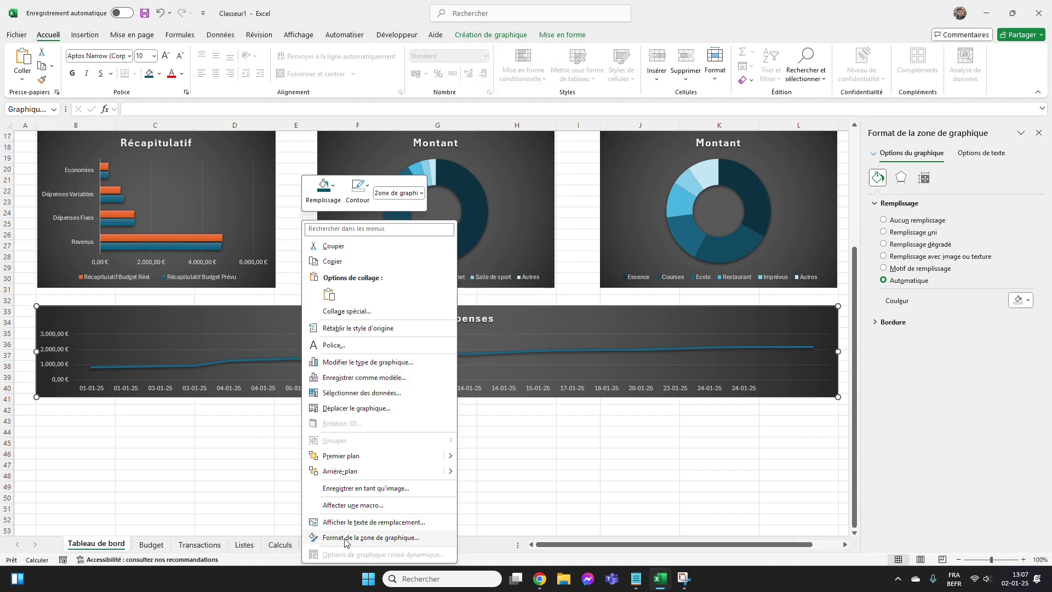
pyautogui.click(345, 537)
pyautogui.press('Escape')
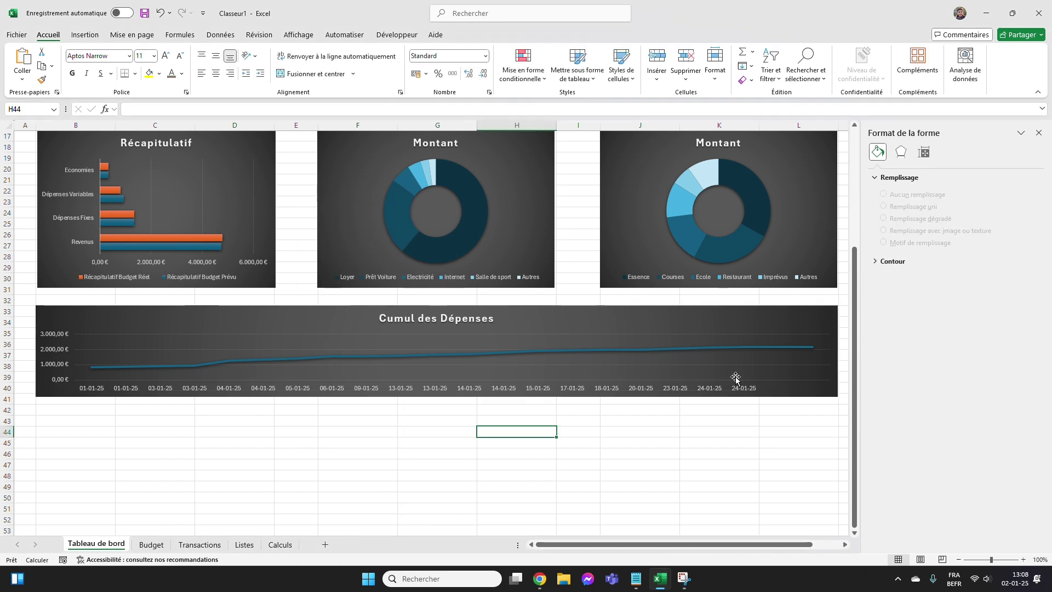
pyautogui.click(725, 384)
pyautogui.click(725, 386)
pyautogui.click(720, 389)
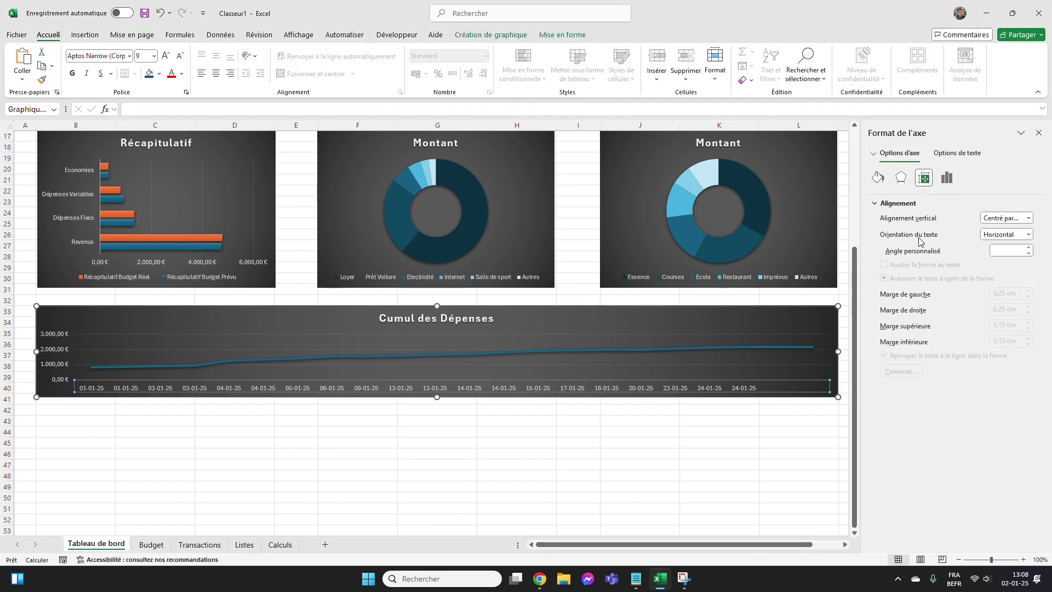
pyautogui.click(947, 177)
pyautogui.click(896, 233)
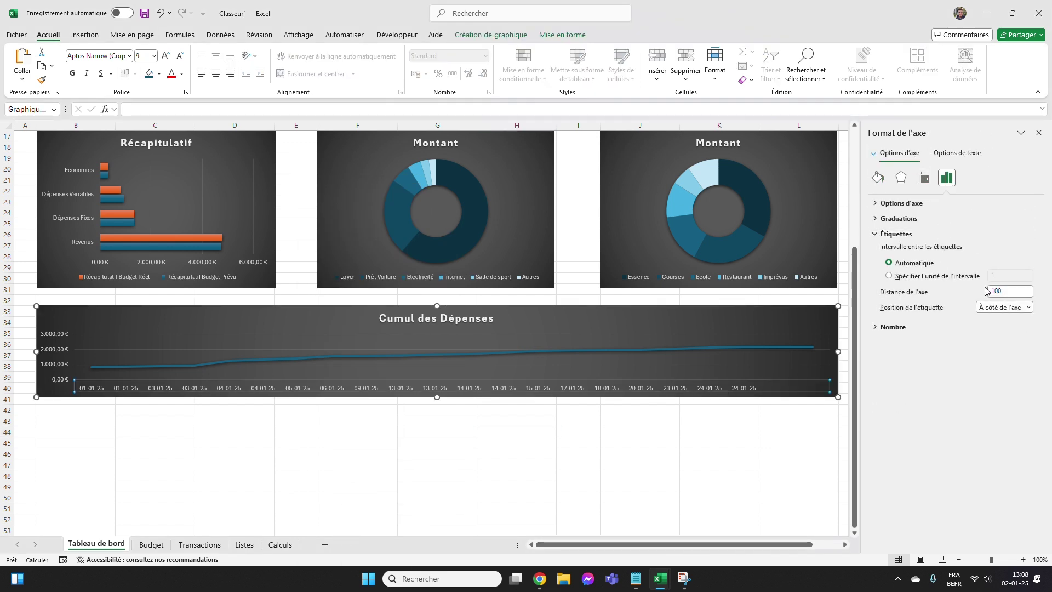
pyautogui.click(993, 277)
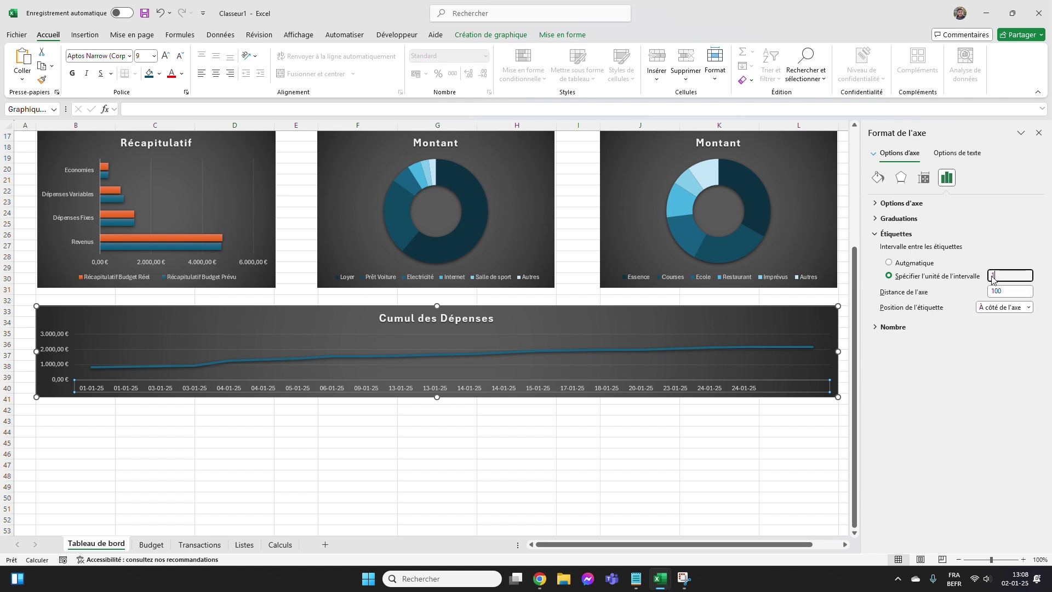
pyautogui.press('Return')
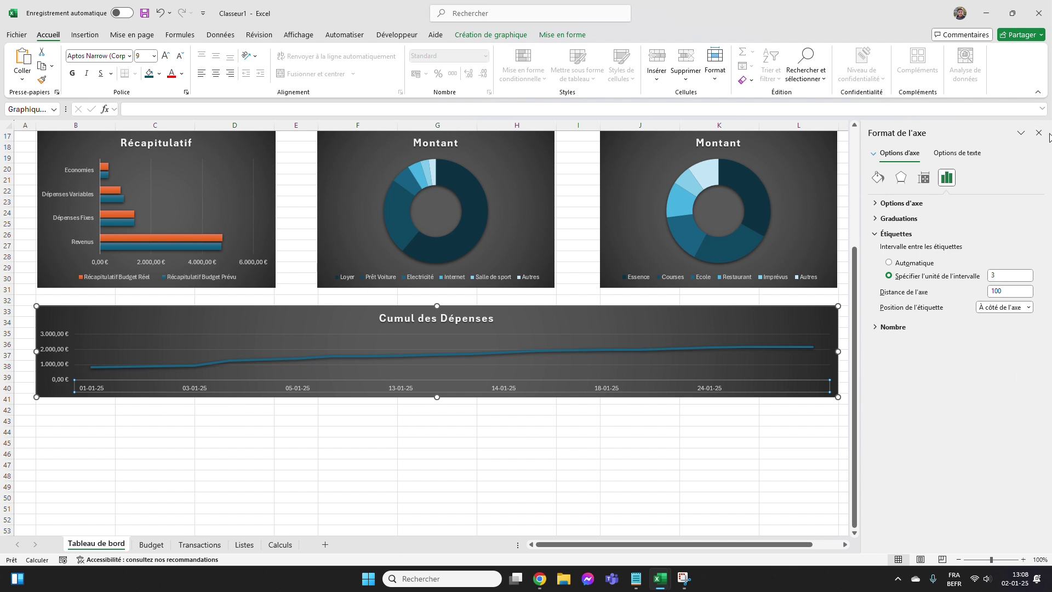
pyautogui.press('Escape')
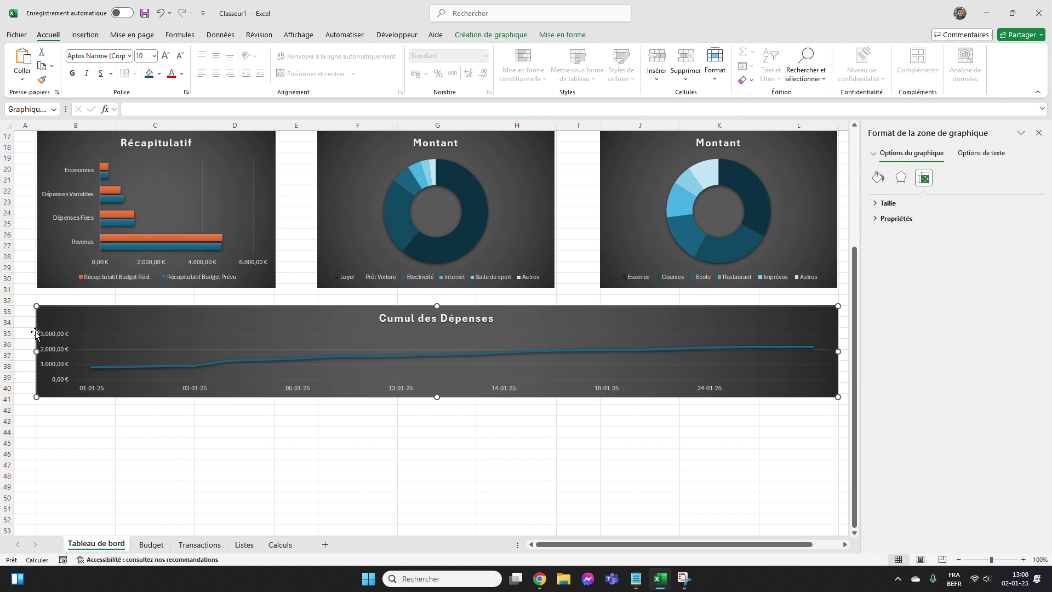
# Set the vertical axis of the Cumul des Dépenses chart to a maximum of 2500 and a minimum of 0.
pyautogui.click(47, 338)
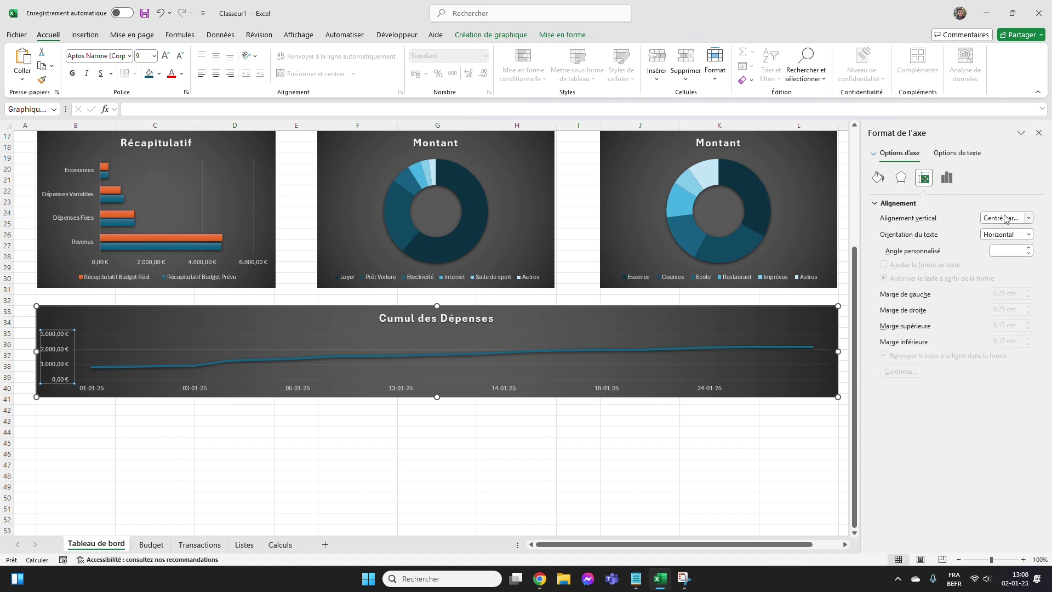
pyautogui.click(947, 177)
pyautogui.click(926, 204)
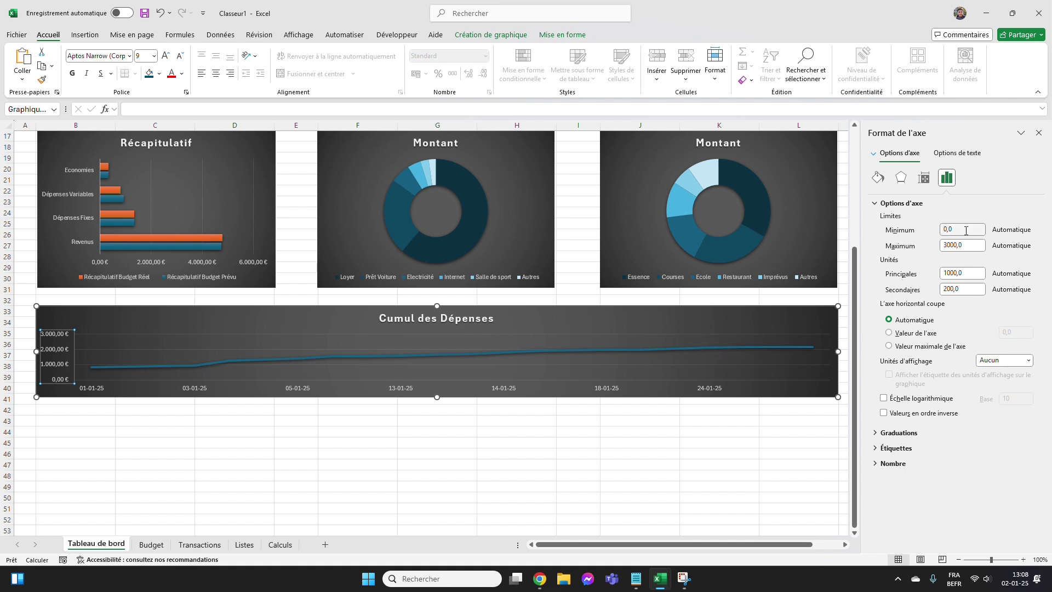
pyautogui.click(961, 247)
pyautogui.write('250')
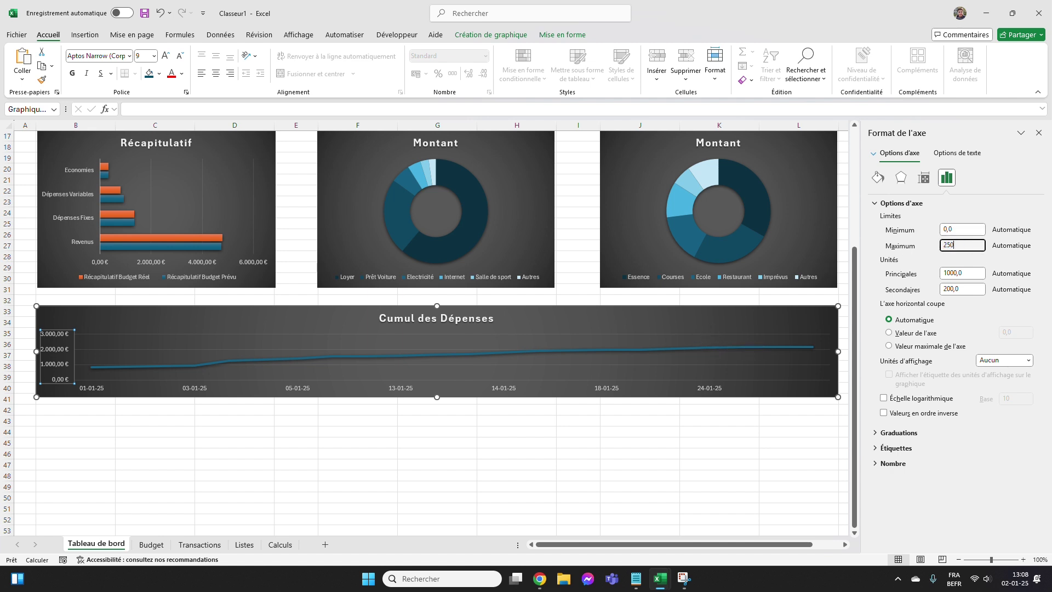
pyautogui.write('0')
pyautogui.press('Return')
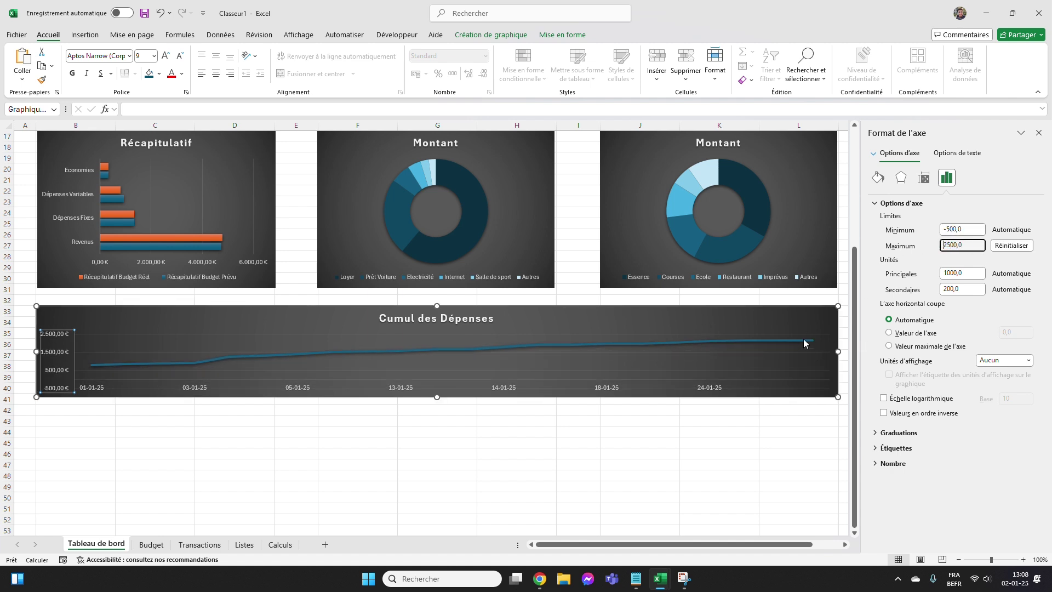
pyautogui.click(959, 230)
pyautogui.write('0')
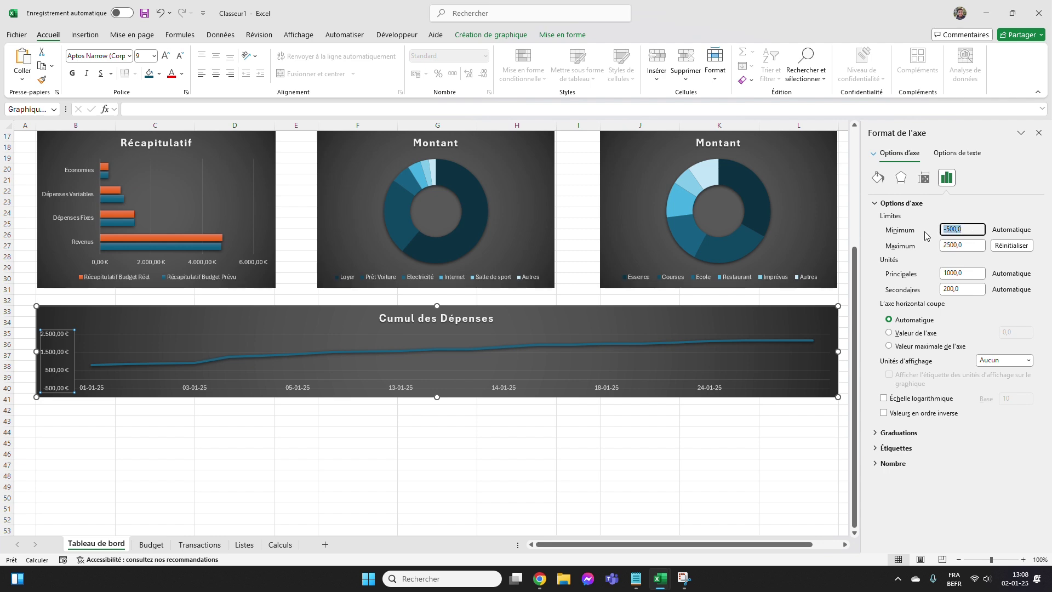
pyautogui.press('Return')
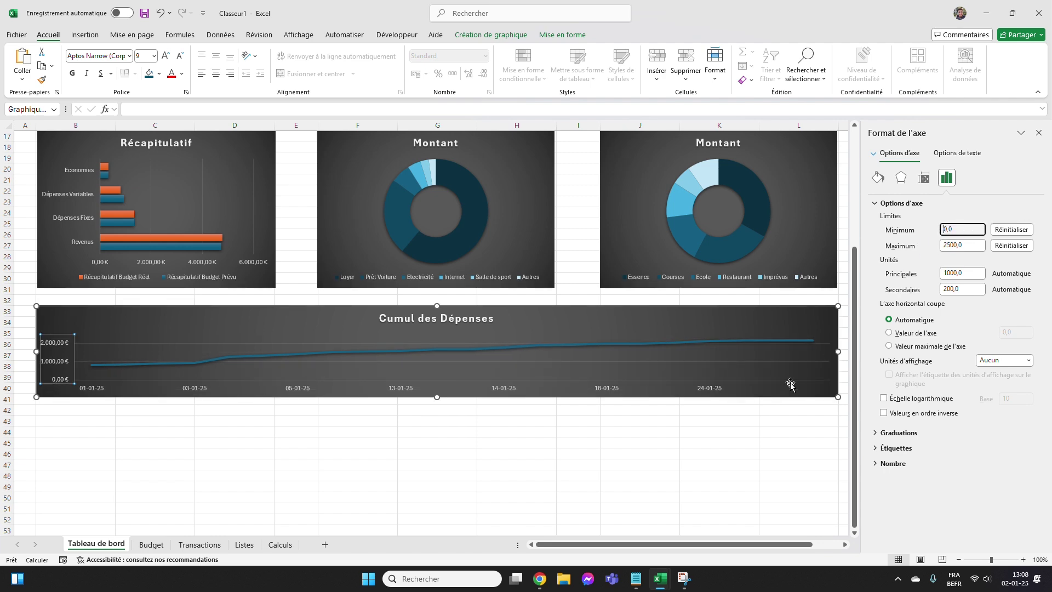
pyautogui.click(883, 281)
# Set the zoom of the Tableau de bord sheet to a custom 95 %.
pyautogui.scroll(5, 884, 283)
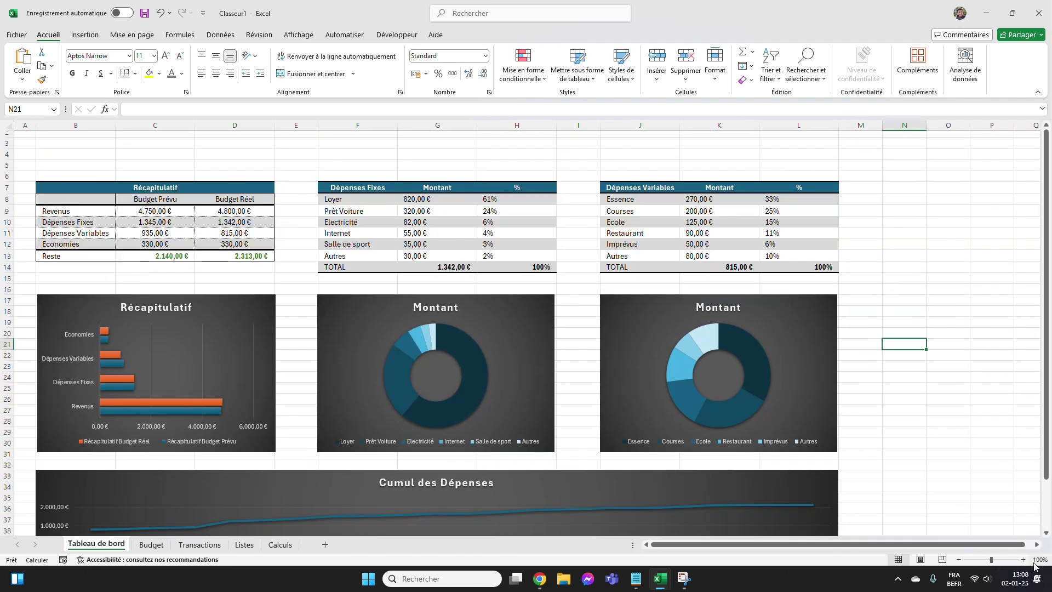
pyautogui.click(1036, 562)
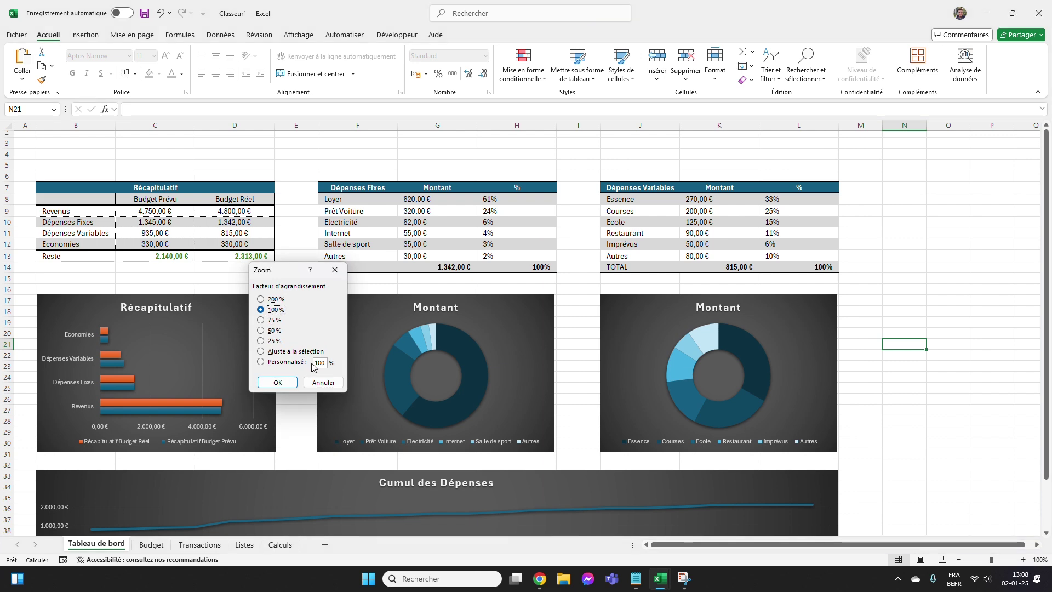
pyautogui.write('95')
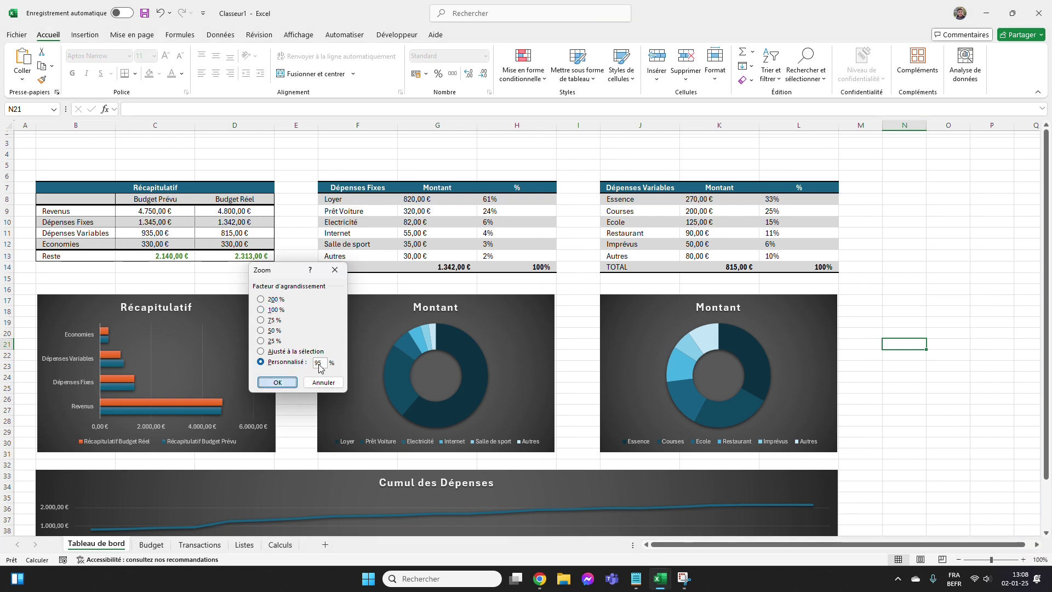
pyautogui.press('Return')
pyautogui.moveTo(1045, 252); pyautogui.dragTo(1044, 258)
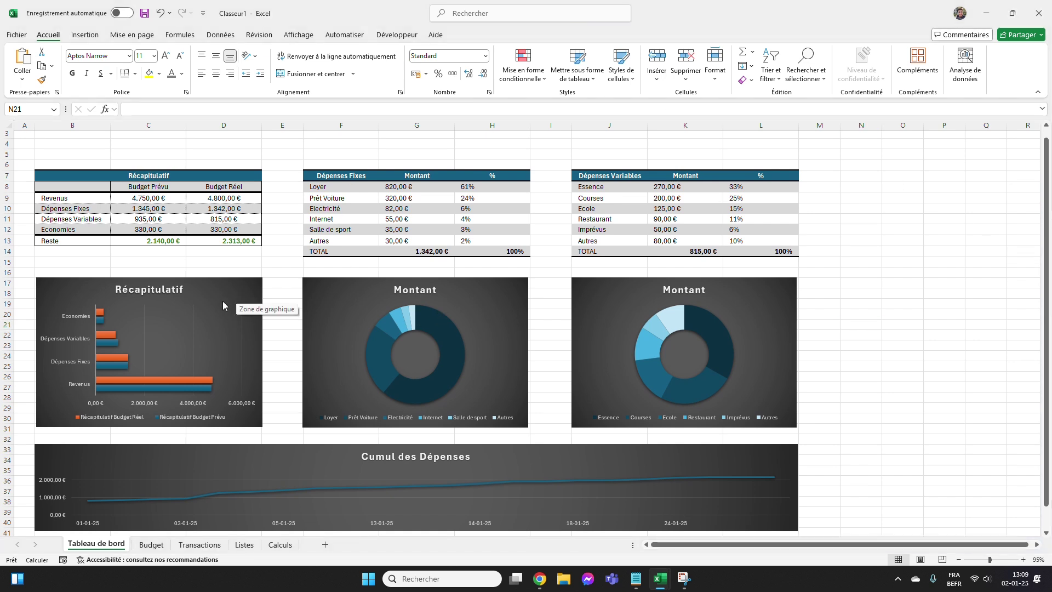
pyautogui.scroll(1, 74, 136)
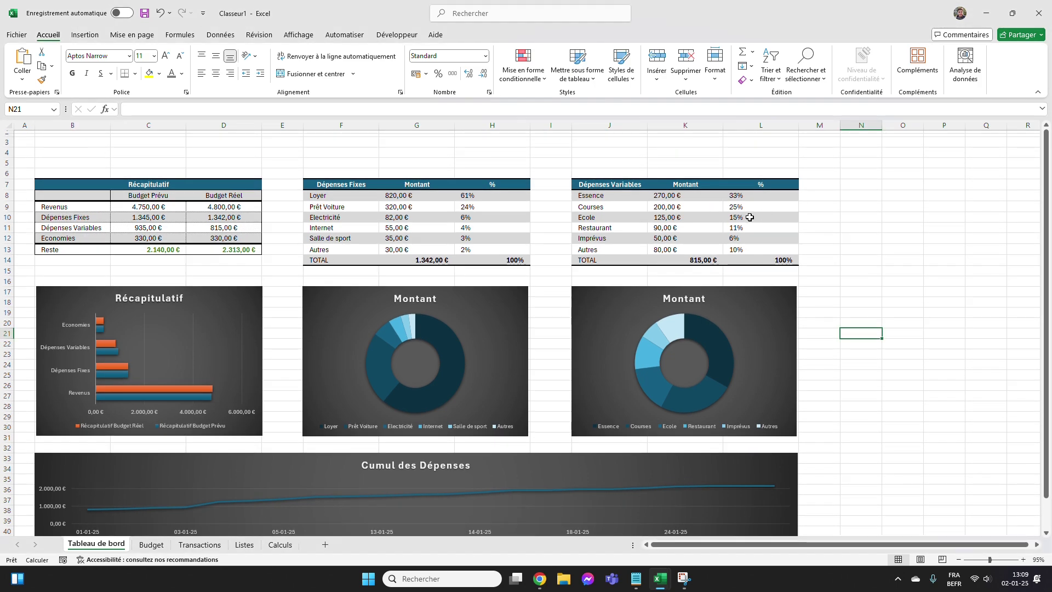
# Look through the workbook's other sheets, including Transactions and Listes, and return to Tableau de bord.
pyautogui.hotkey('ctrl', 'pagedown')
pyautogui.hotkey('ctrl', 'pagedown')
pyautogui.hotkey('ctrl', 'pagedown')
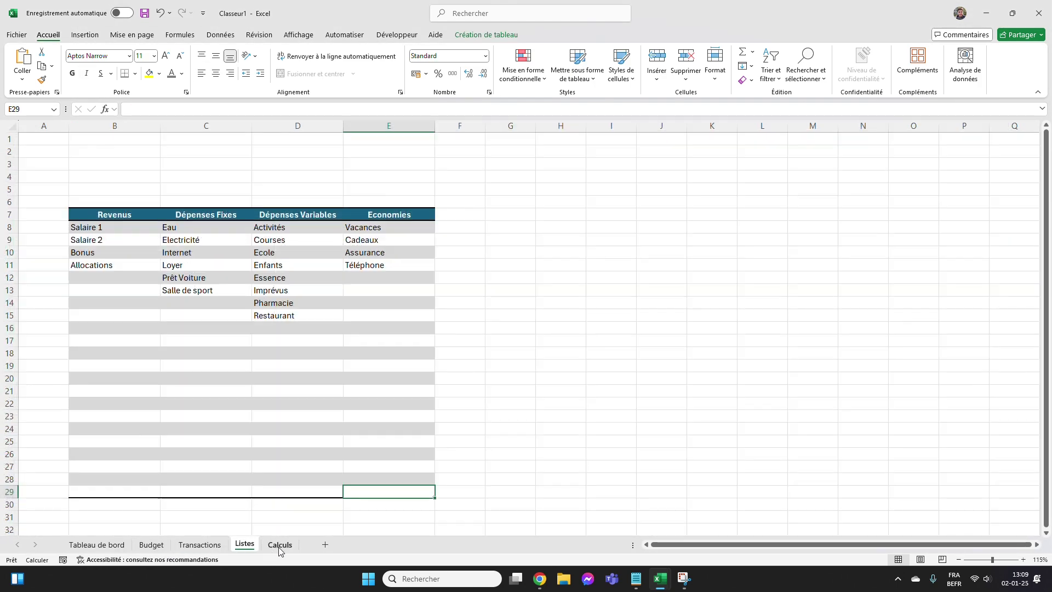
pyautogui.hotkey('ctrl', 'pagedown')
pyautogui.hotkey('ctrl', 'pageup')
pyautogui.hotkey('ctrl', 'pageup')
pyautogui.click(298, 493)
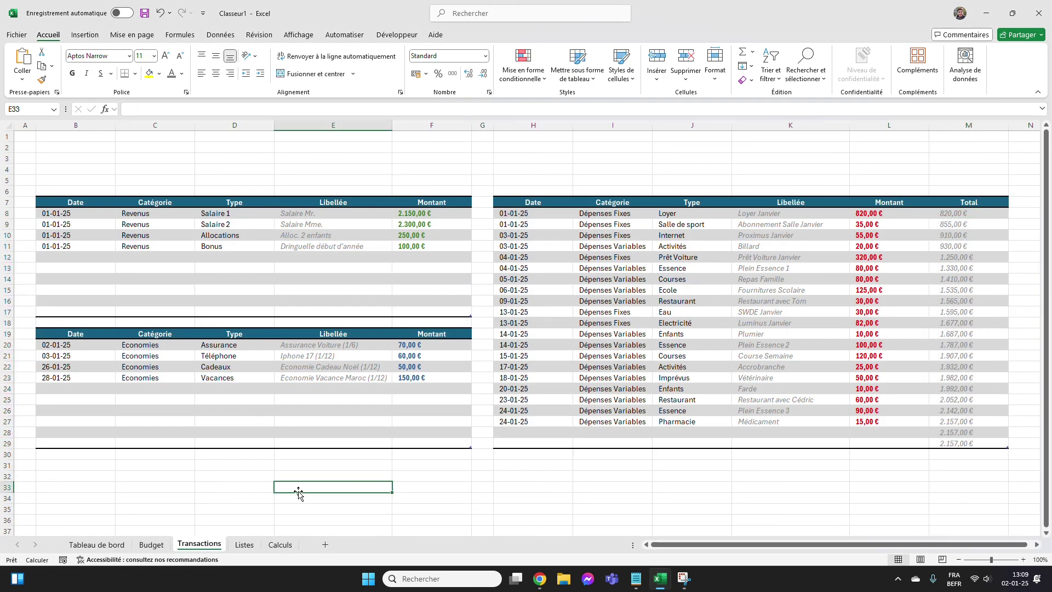
pyautogui.hotkey('ctrl', 'pageup')
pyautogui.hotkey('ctrl', 'pageup')
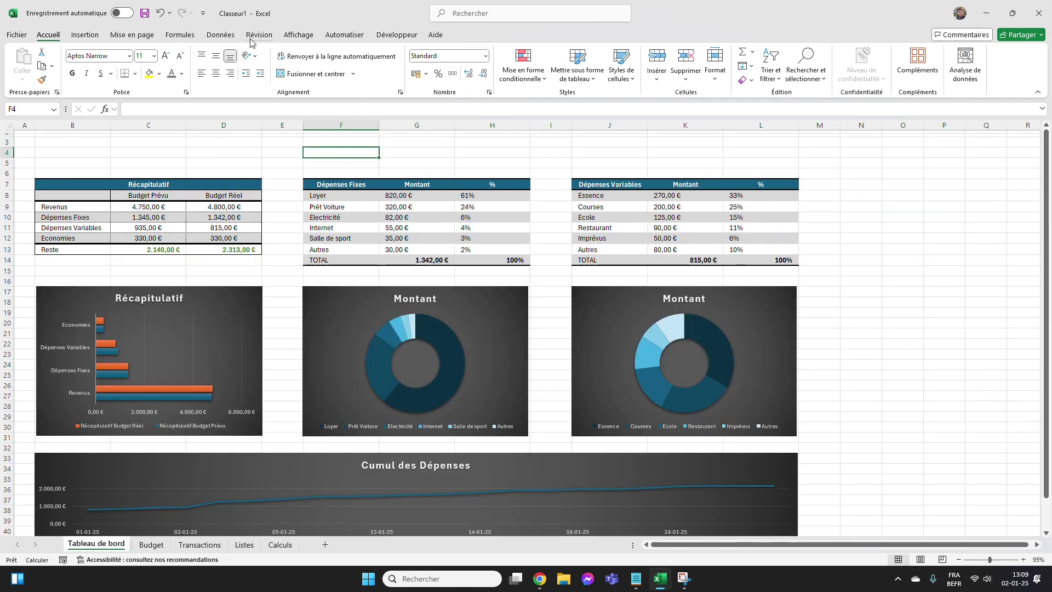
# Hide the gridlines on the Tableau de bord, Budget, Transactions and Listes sheets, and return to Tableau de bord.
pyautogui.click(299, 40)
pyautogui.click(370, 66)
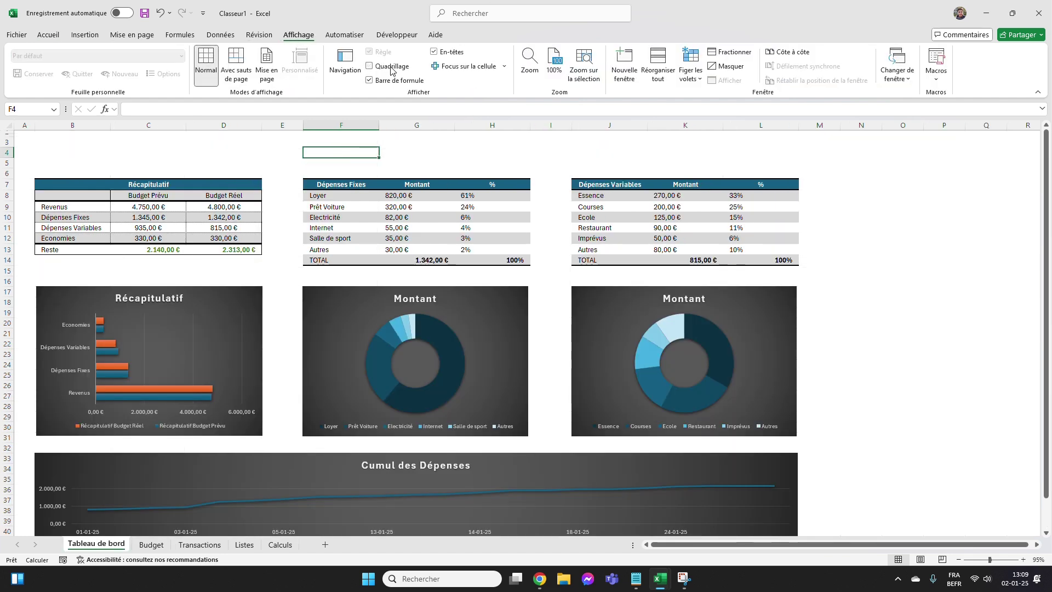
pyautogui.click(151, 545)
pyautogui.click(390, 72)
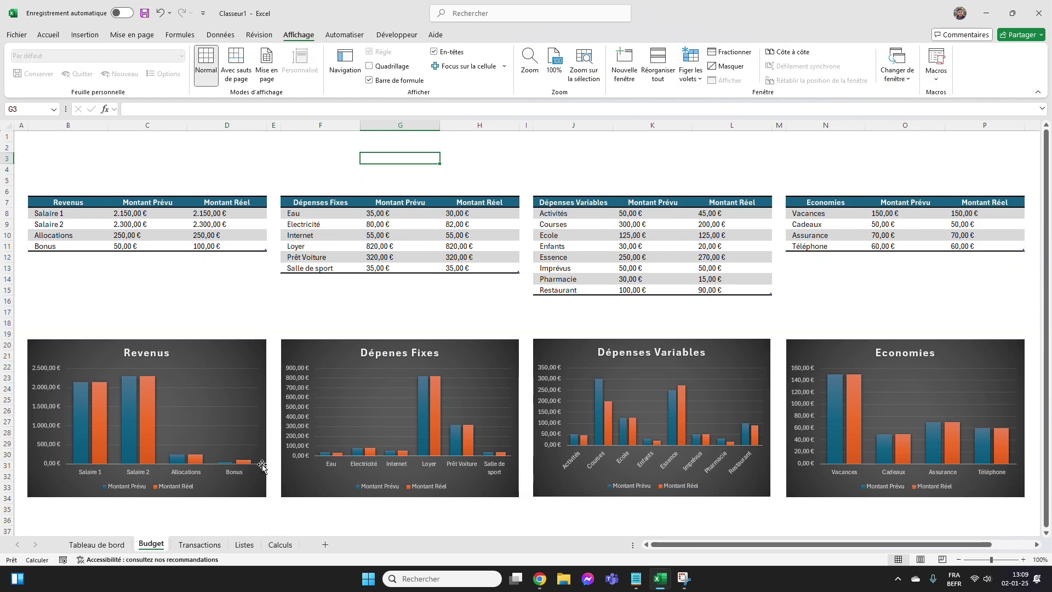
pyautogui.hotkey('ctrl', 'pagedown')
pyautogui.click(391, 67)
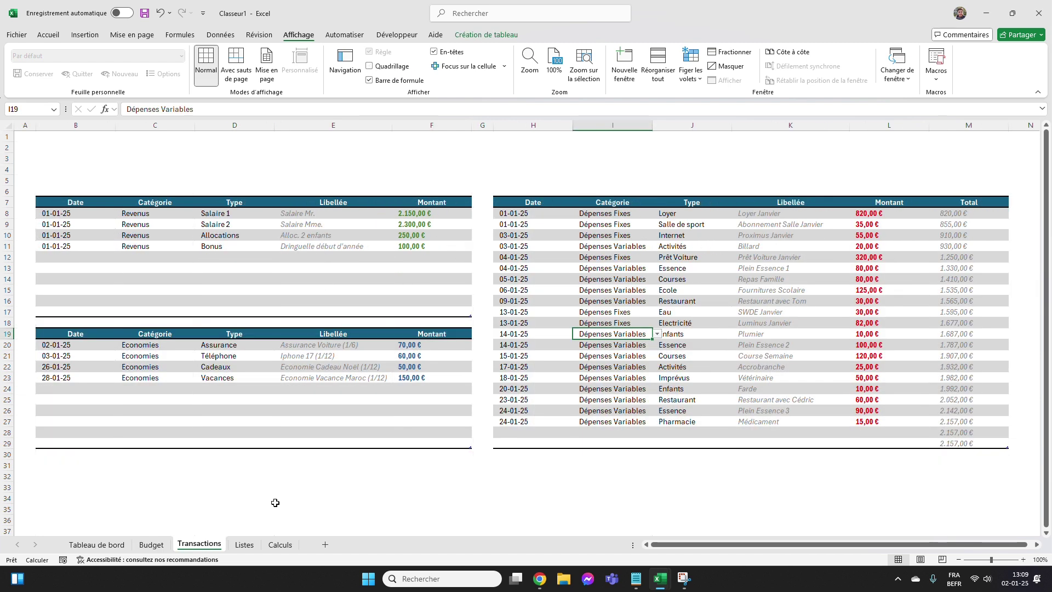
pyautogui.click(245, 545)
pyautogui.click(400, 67)
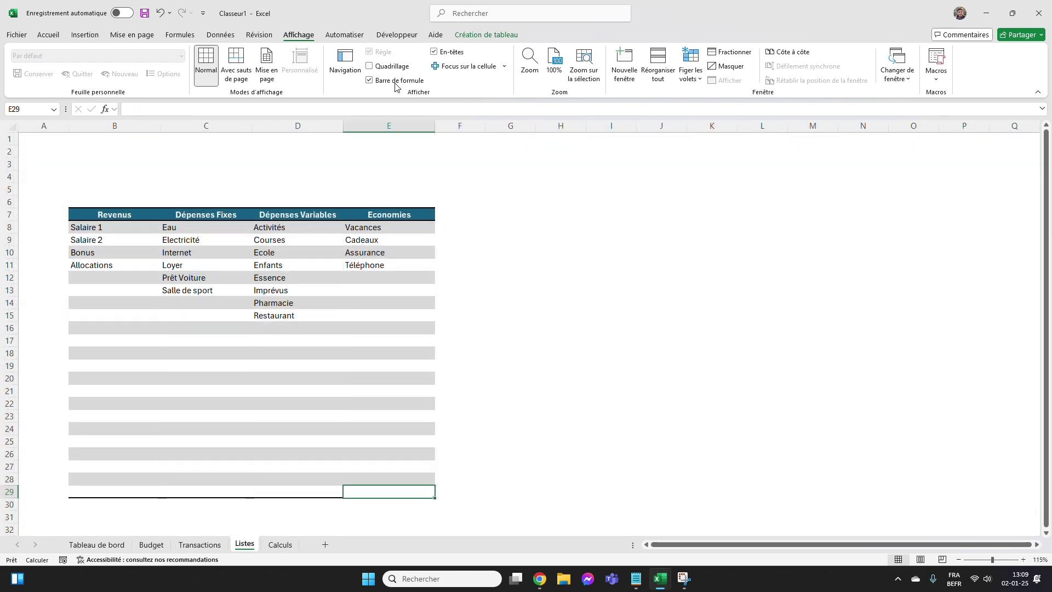
pyautogui.click(285, 547)
pyautogui.click(96, 544)
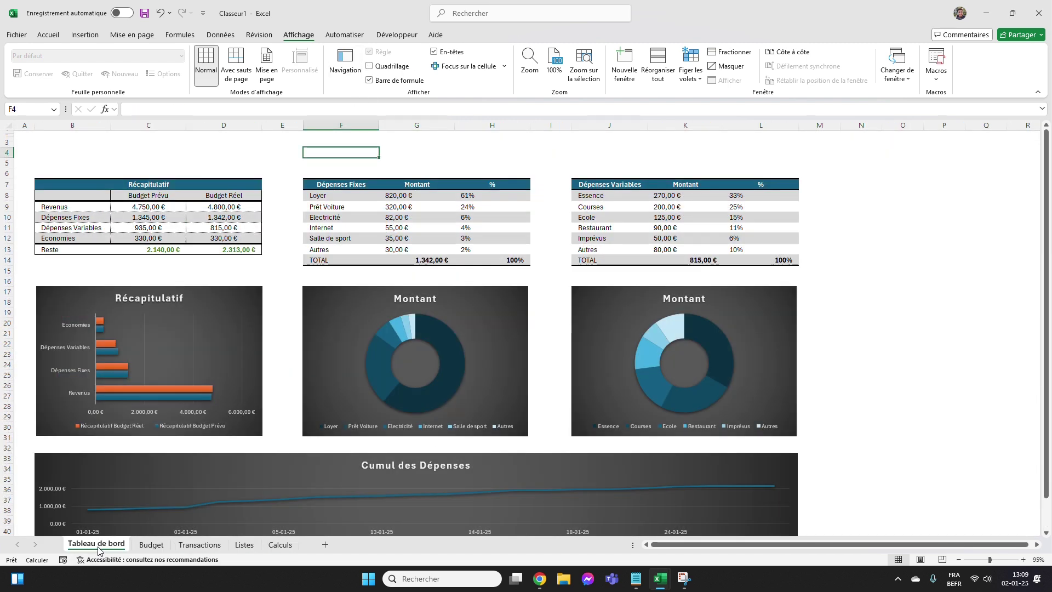
# Draw a rounded rectangle about 11.34 cm wide and 1.64 cm high above the Récapitulatif table, spanning columns B to D.
pyautogui.click(138, 145)
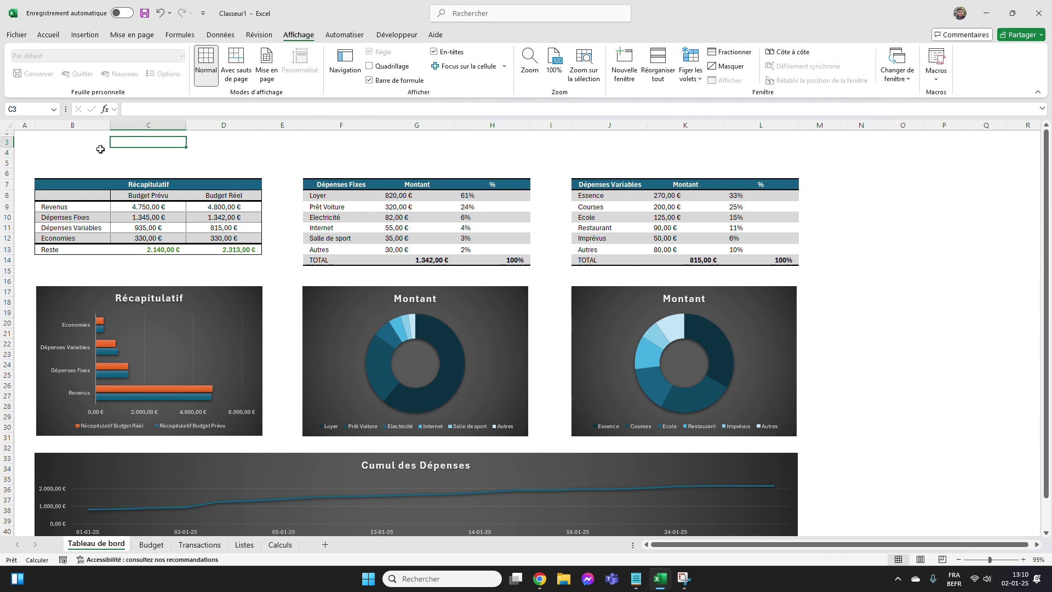
pyautogui.click(85, 35)
pyautogui.click(215, 62)
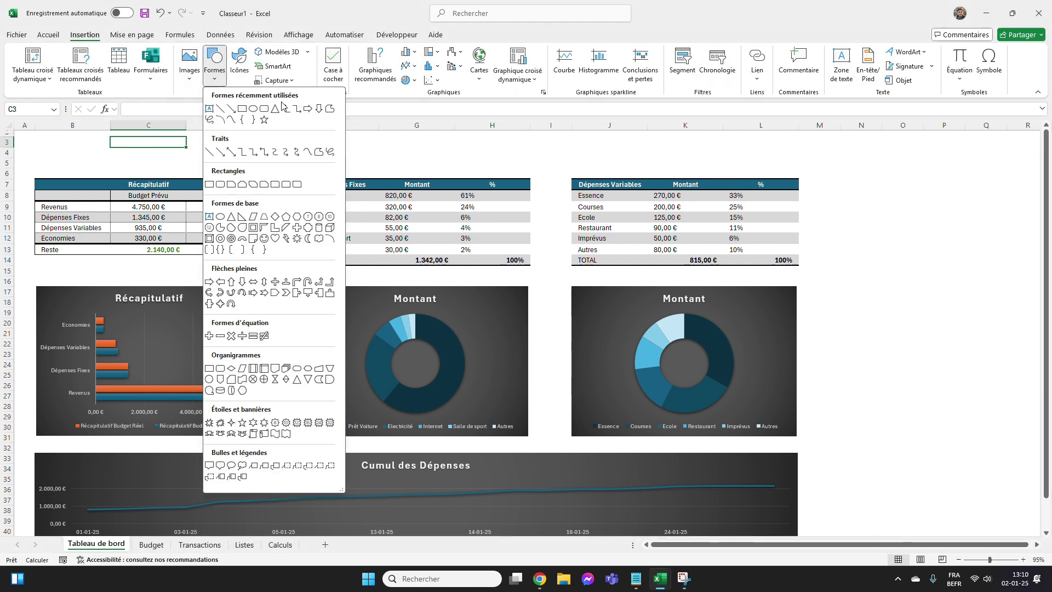
pyautogui.click(266, 109)
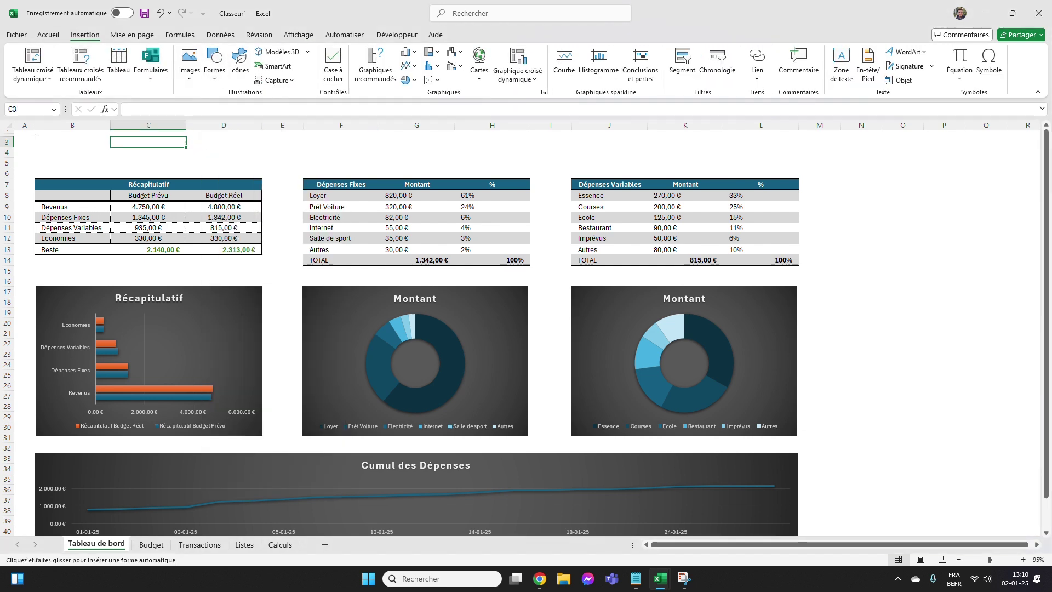
pyautogui.moveTo(36, 136); pyautogui.dragTo(259, 168)
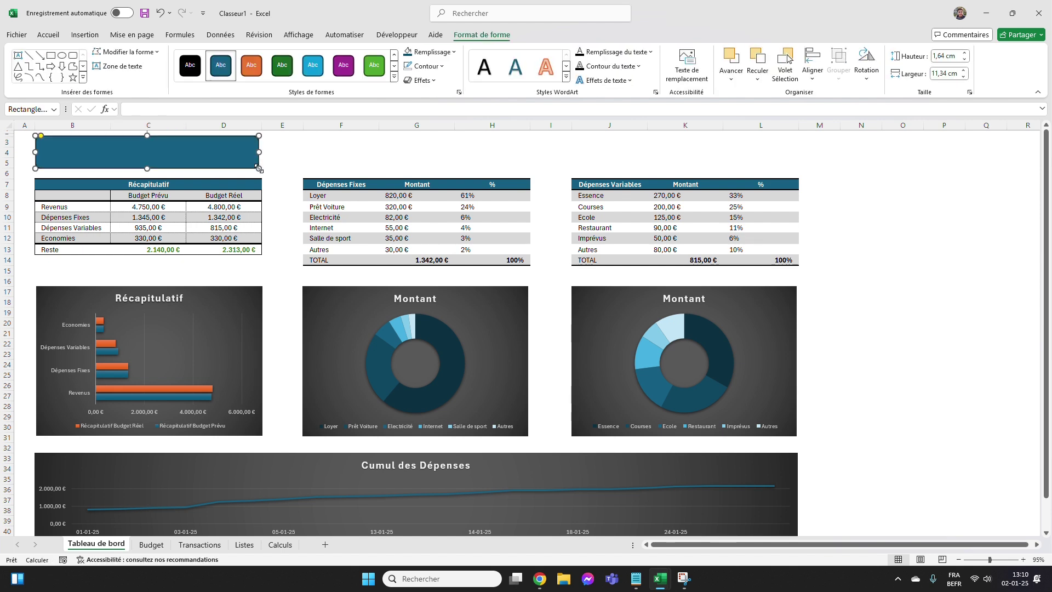
# Remove the rounded rectangle's outline and fill it with a darker teal theme colour.
pyautogui.click(424, 65)
pyautogui.click(439, 234)
pyautogui.click(431, 51)
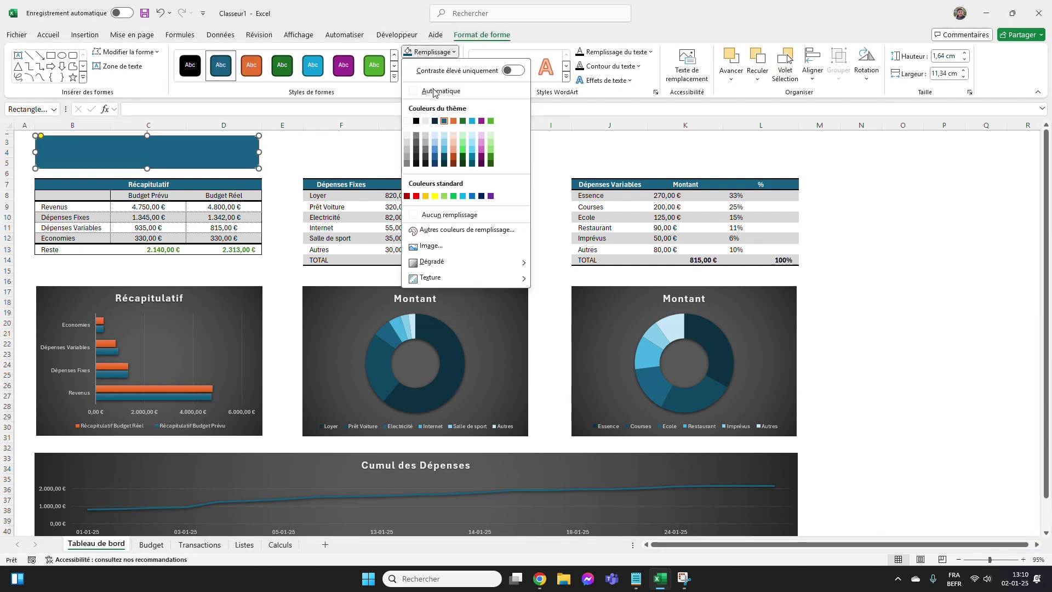
pyautogui.click(471, 162)
pyautogui.click(417, 153)
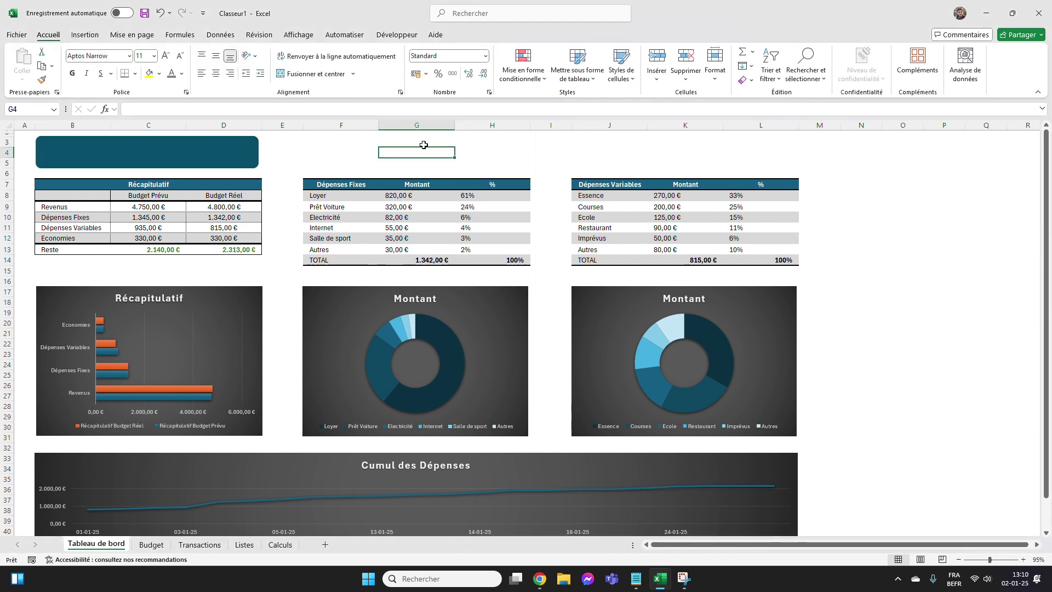
# Insert a text box about 11.2 cm by 1.59 cm over the teal rectangle and remove its fill.
pyautogui.click(92, 36)
pyautogui.click(841, 65)
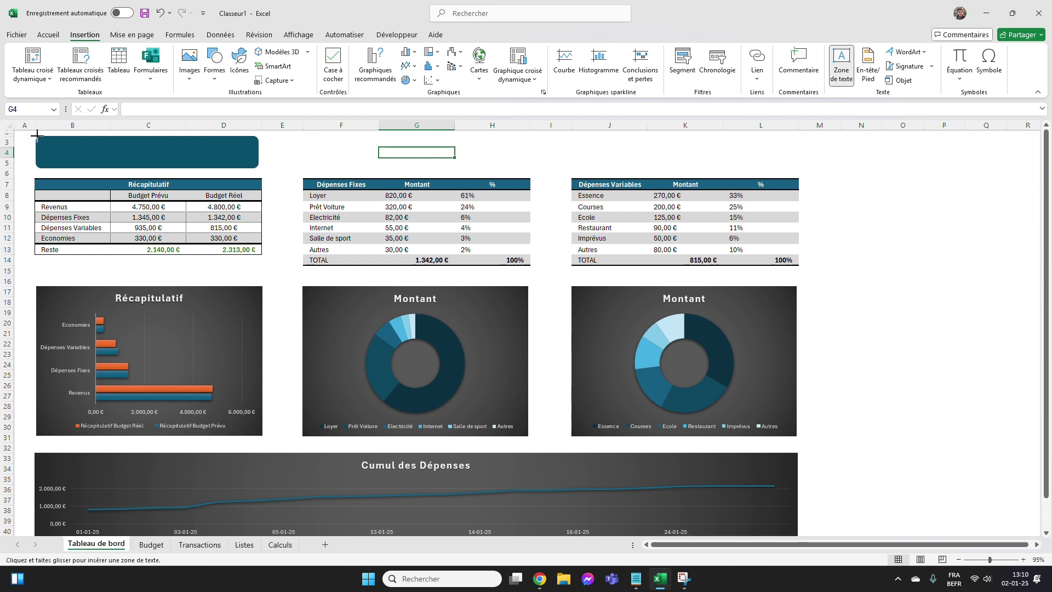
pyautogui.moveTo(126, 159); pyautogui.dragTo(257, 167)
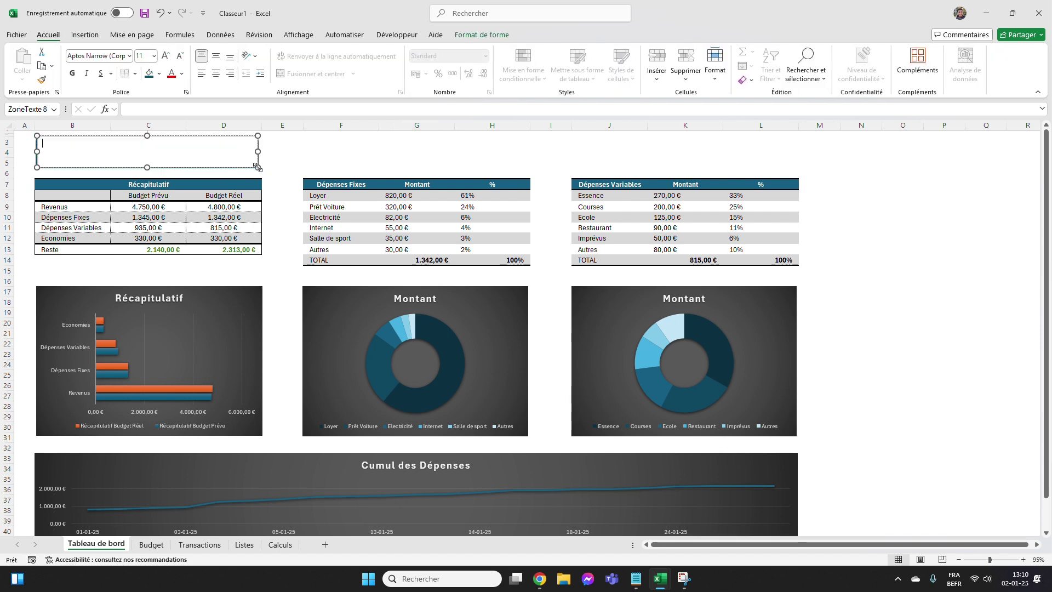
pyautogui.click(476, 35)
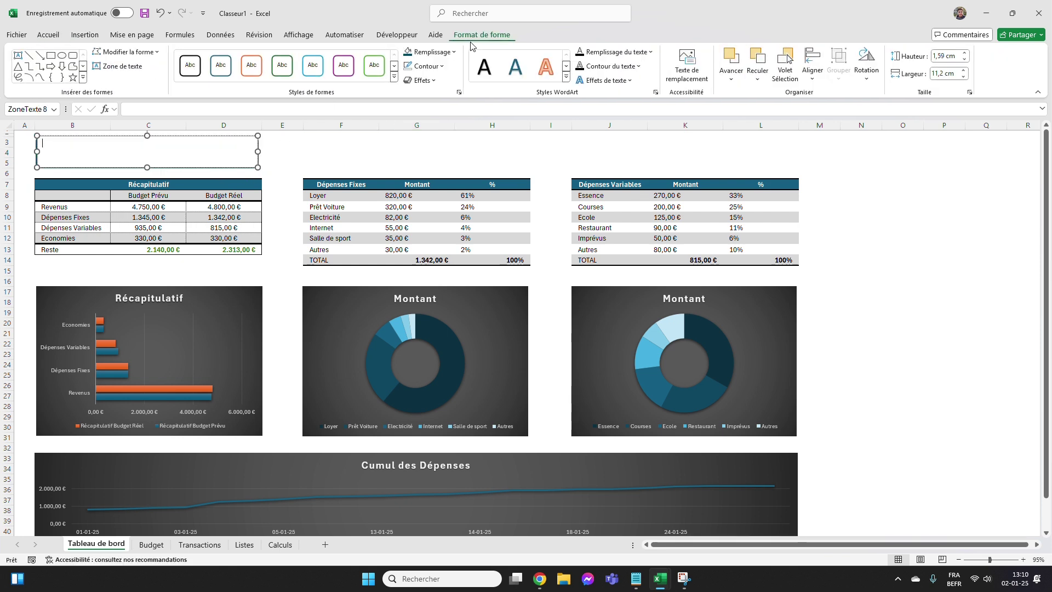
pyautogui.click(430, 51)
pyautogui.click(439, 217)
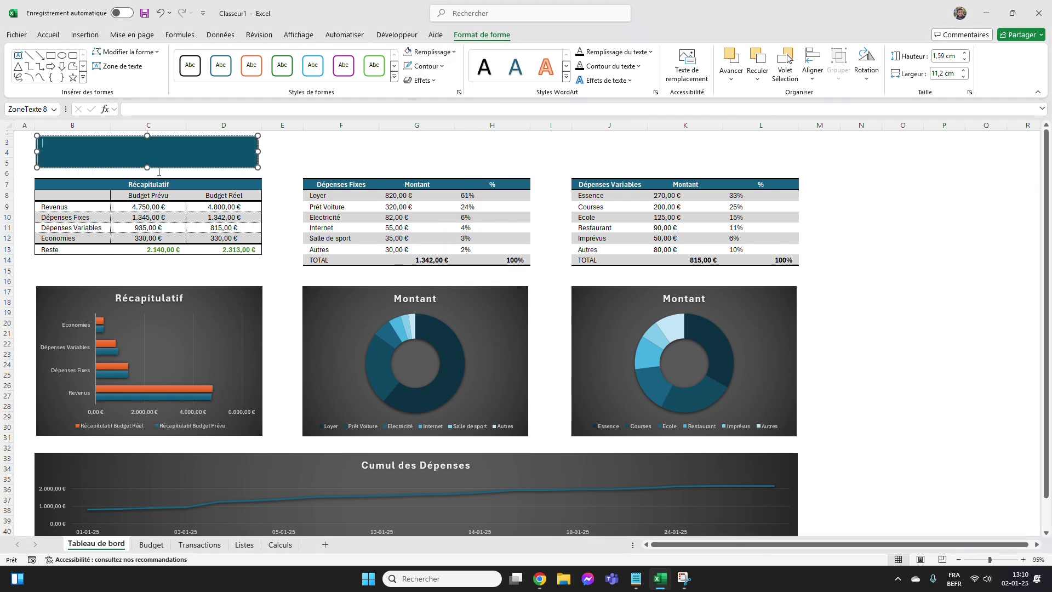
# Enter "JANVIER" in the text box and centre the text horizontally and vertically.
pyautogui.press('capslock')
pyautogui.write('JANVIER')
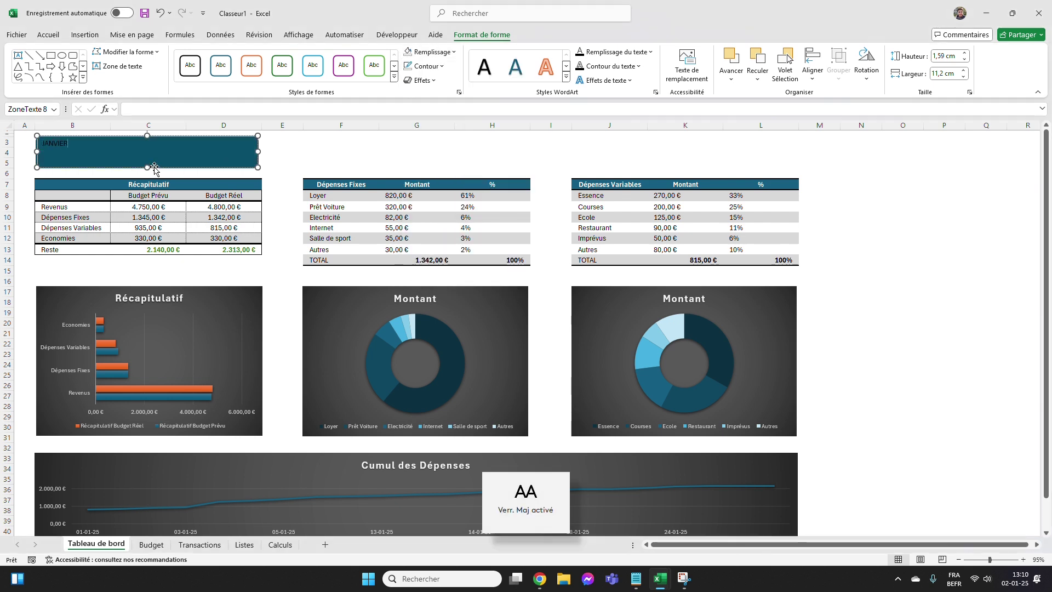
pyautogui.press('capslock')
pyautogui.hotkey('ctrl', 'a')
pyautogui.click(49, 35)
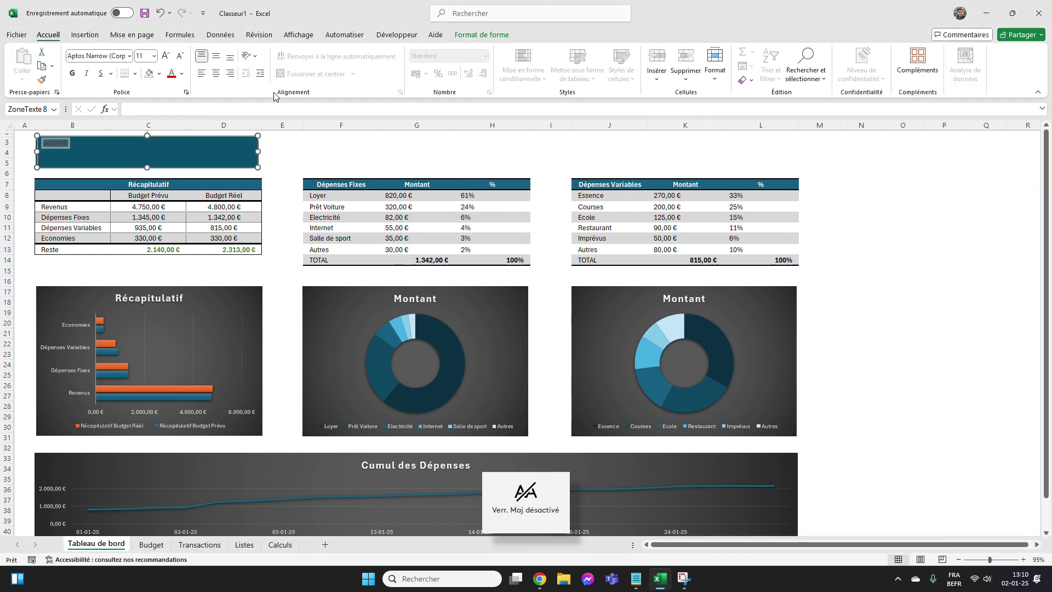
pyautogui.click(214, 74)
pyautogui.click(216, 55)
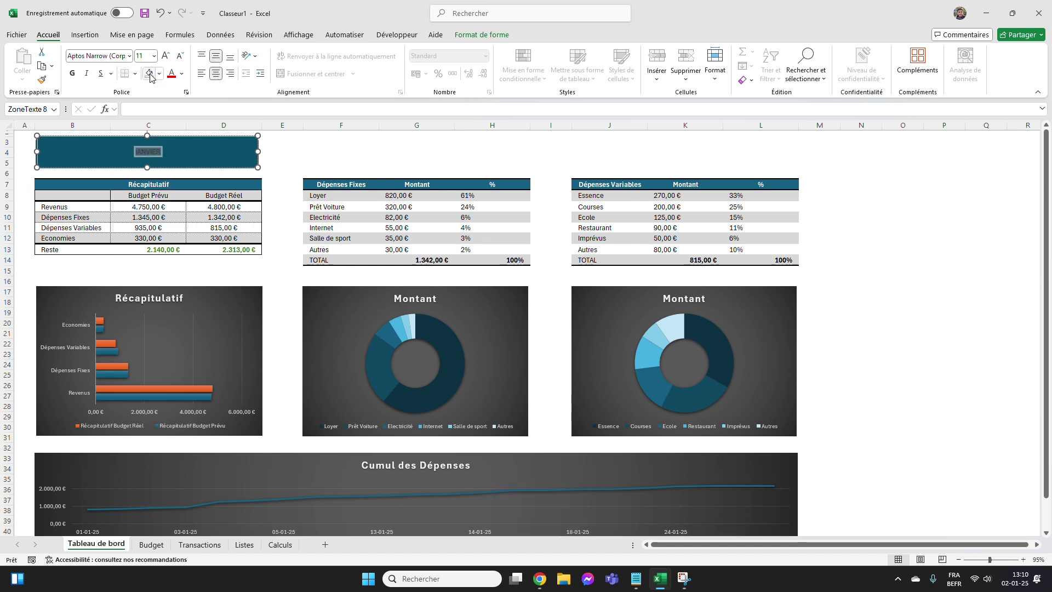
# Make the JANVIER text white and bold, and enlarge its font to fill the banner's height.
pyautogui.click(181, 76)
pyautogui.click(182, 142)
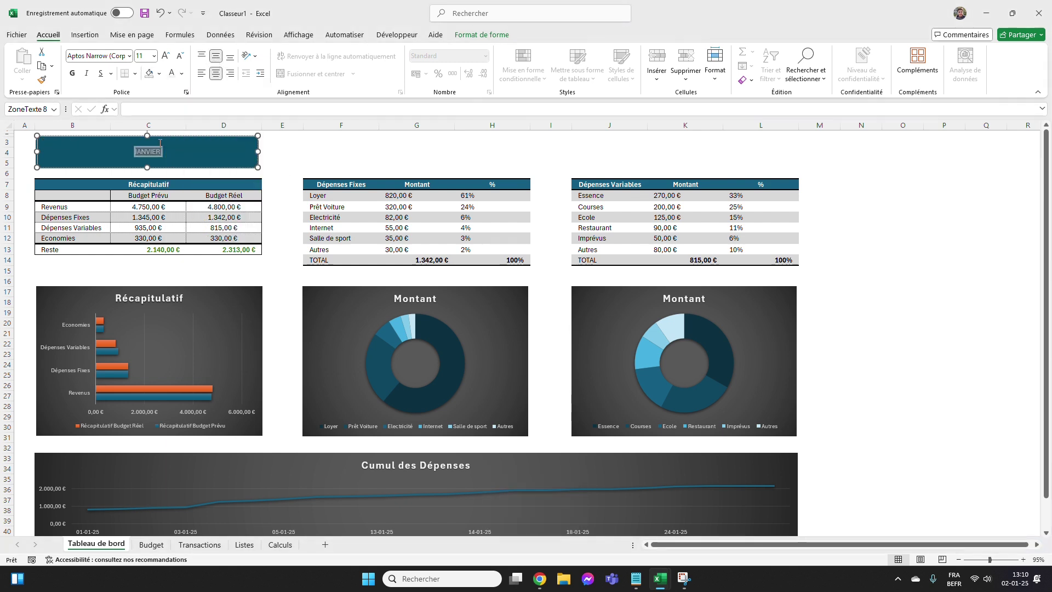
pyautogui.click(72, 73)
pyautogui.click(166, 56)
pyautogui.click(165, 56)
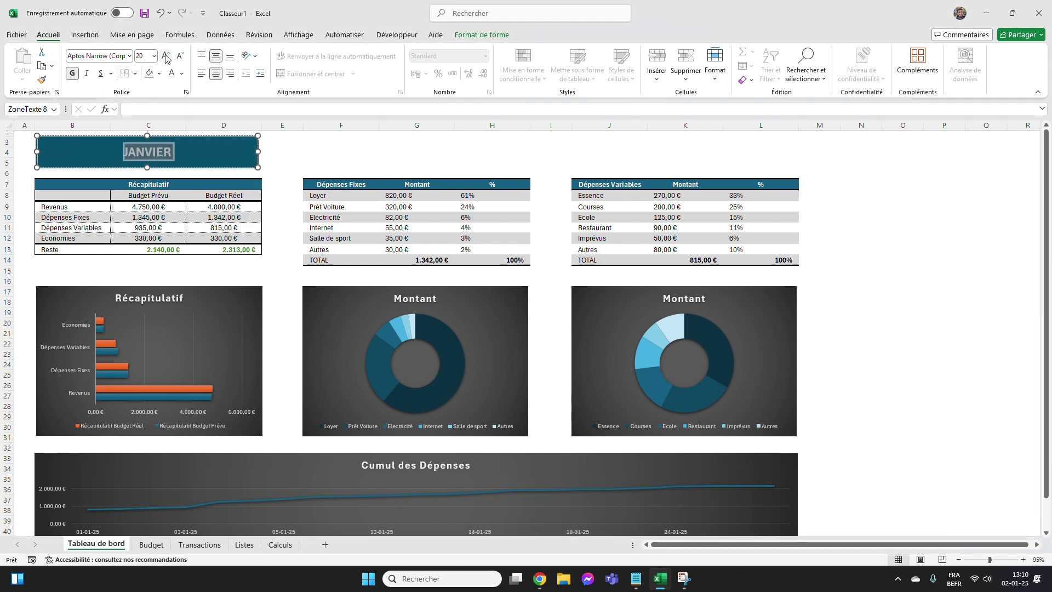
pyautogui.click(166, 56)
pyautogui.click(407, 151)
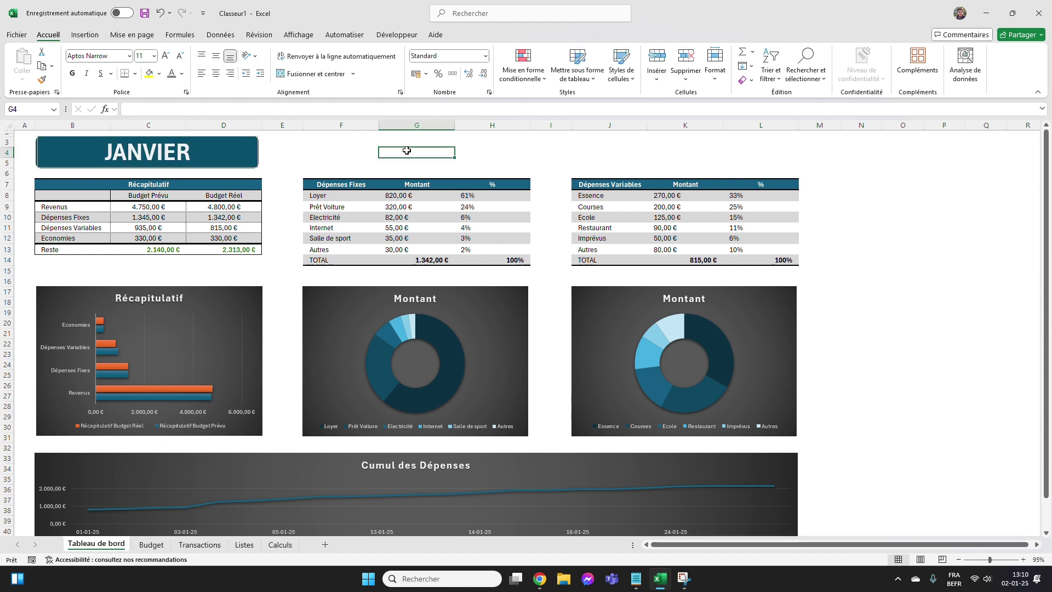
# Remove the outline of the JANVIER text box.
pyautogui.click(257, 146)
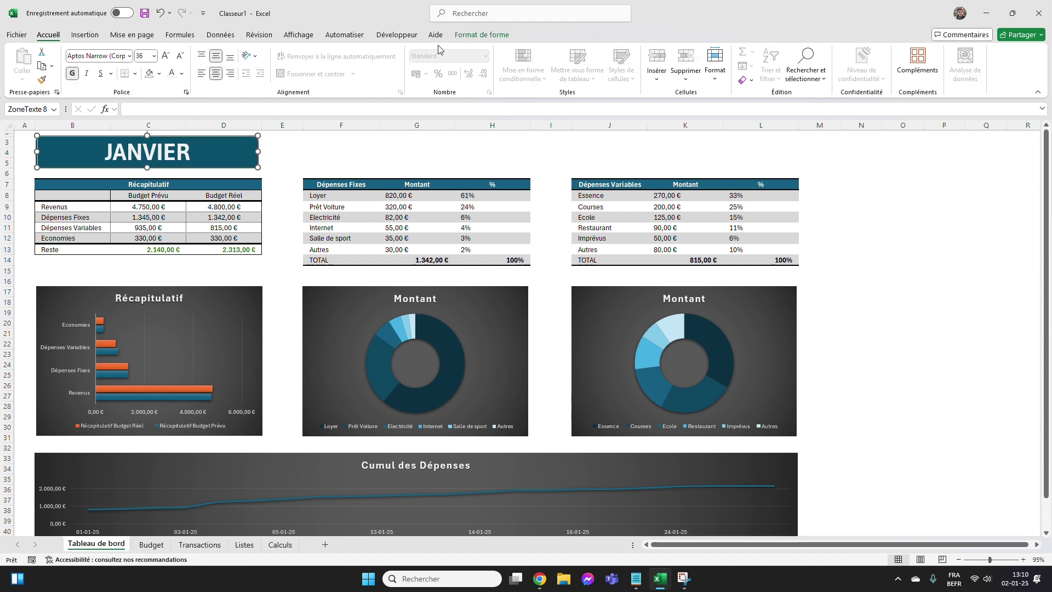
pyautogui.click(480, 35)
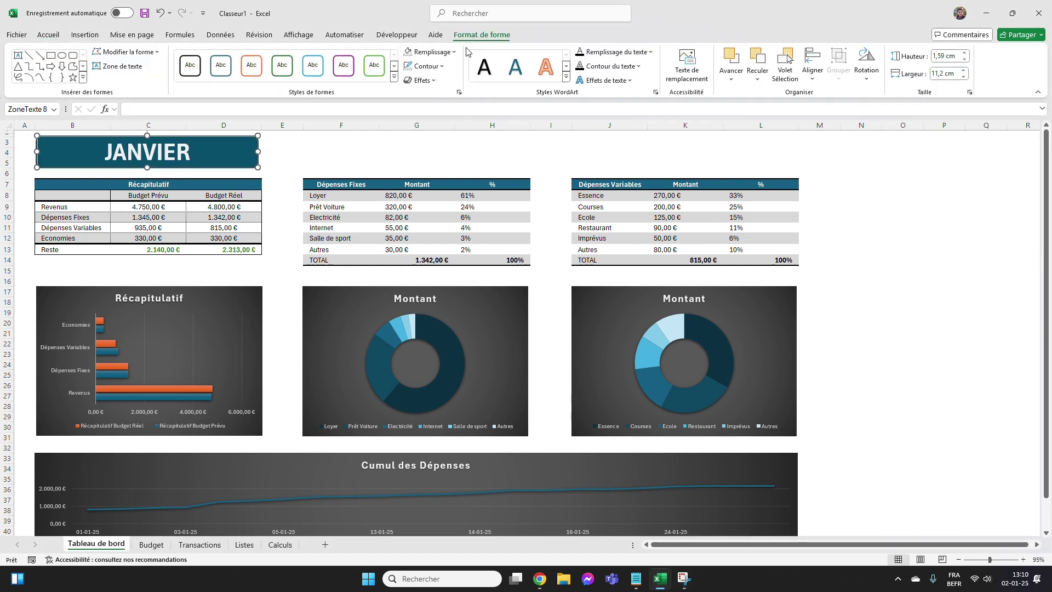
pyautogui.click(424, 66)
pyautogui.click(441, 229)
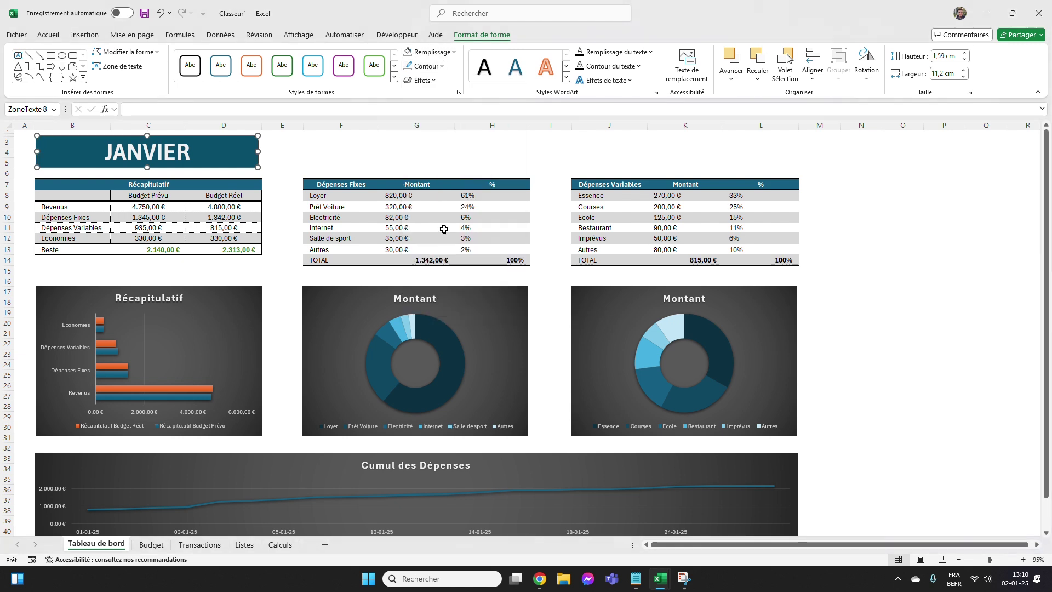
# Apply an outer shadow effect to the JANVIER text box.
pyautogui.doubleClick(163, 163)
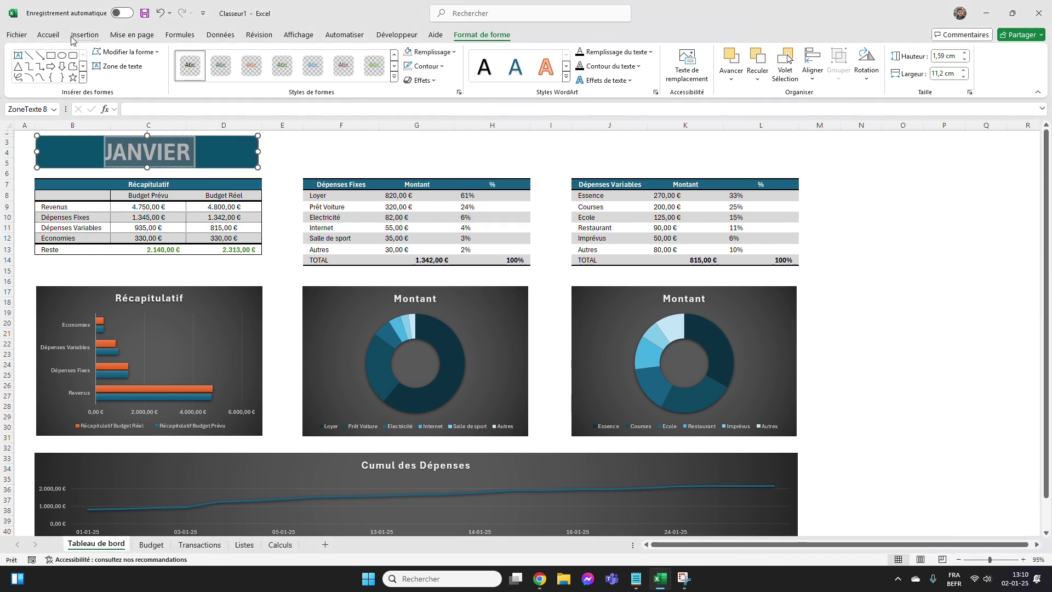
pyautogui.click(421, 80)
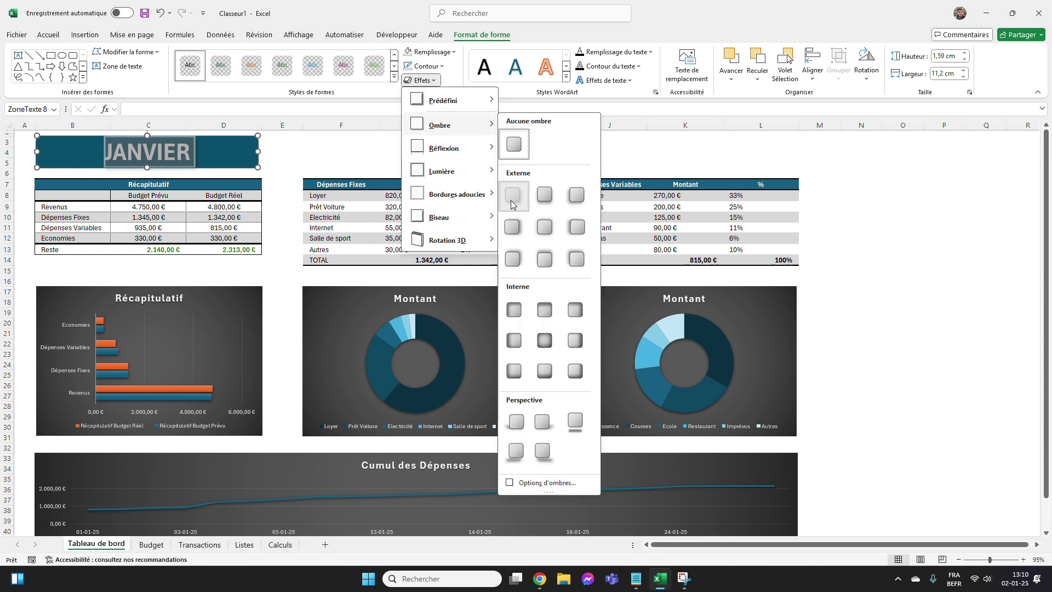
pyautogui.click(572, 154)
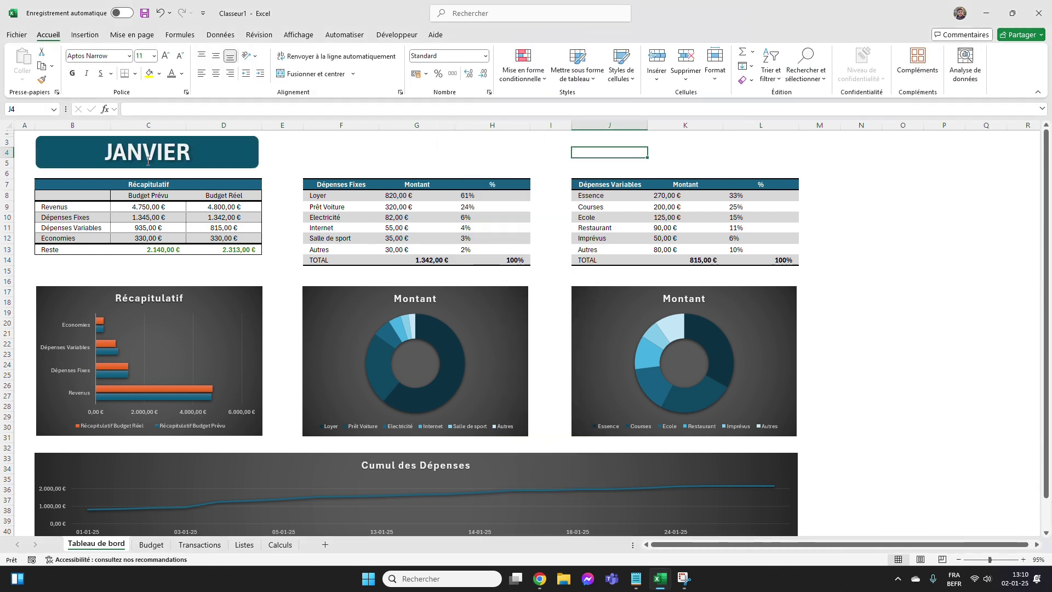
# Draw a rounded rectangle about 17.46 cm by 1.64 cm above the expense tables, level with the JANVIER banner.
pyautogui.click(85, 35)
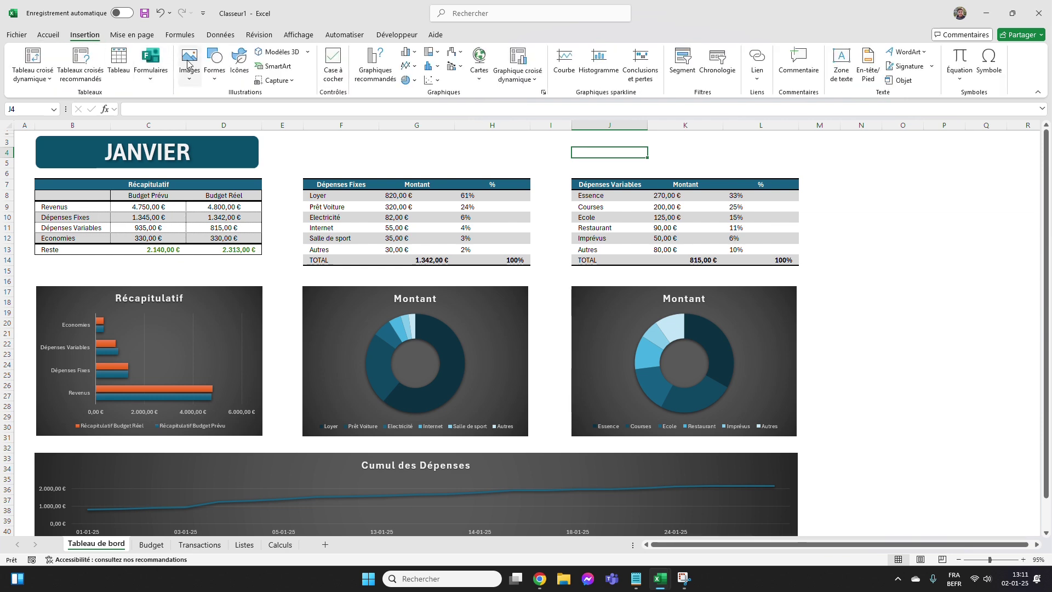
pyautogui.click(214, 63)
pyautogui.click(253, 110)
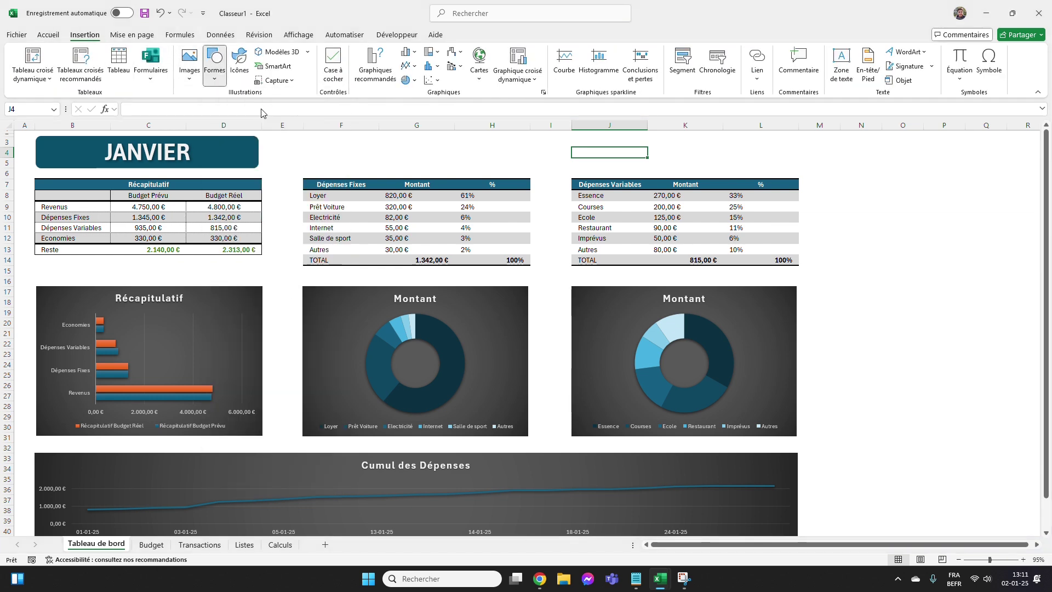
pyautogui.moveTo(304, 141); pyautogui.dragTo(647, 169)
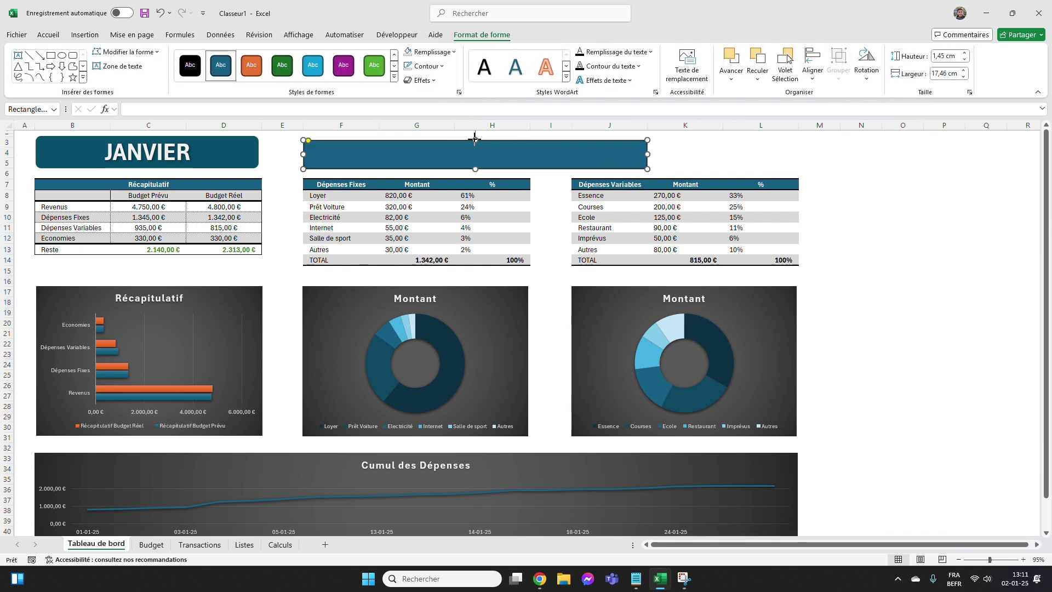
pyautogui.moveTo(474, 140); pyautogui.dragTo(475, 136)
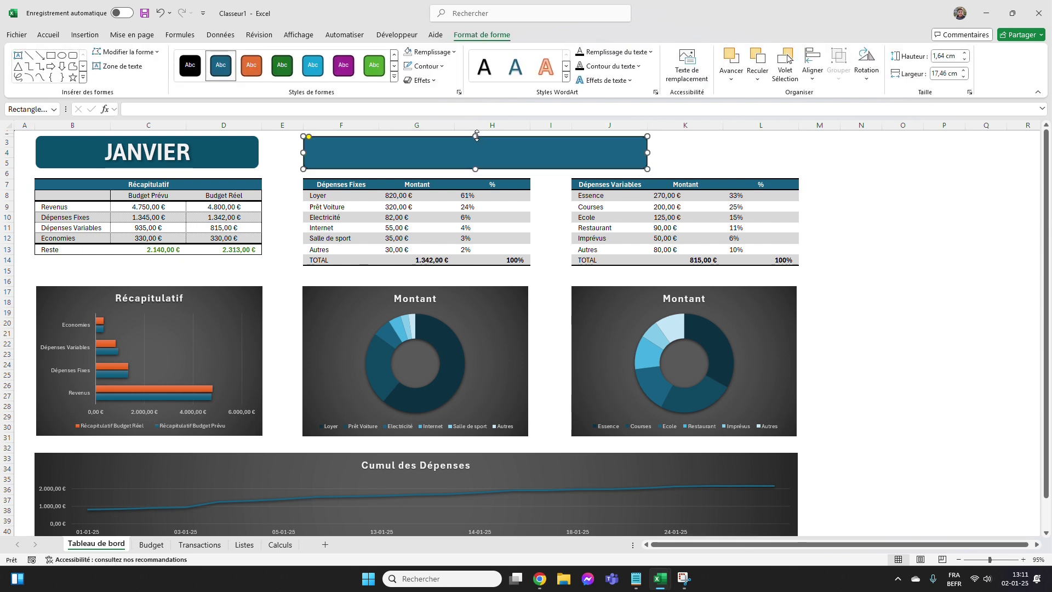
# Remove the new rounded rectangle's outline and fill it with the same darker teal as the JANVIER banner.
pyautogui.click(424, 65)
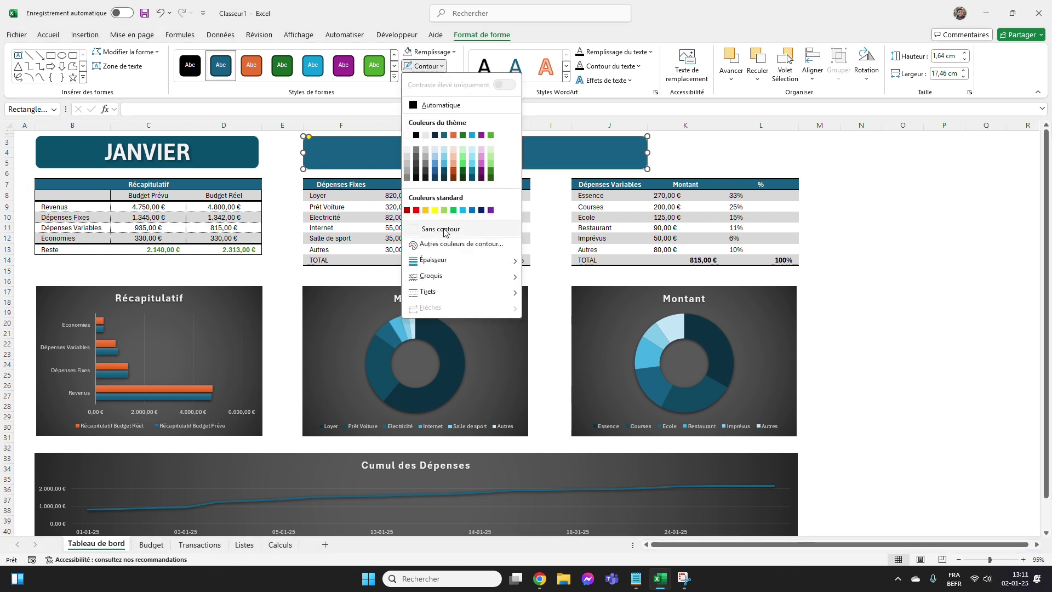
pyautogui.click(441, 229)
pyautogui.click(430, 52)
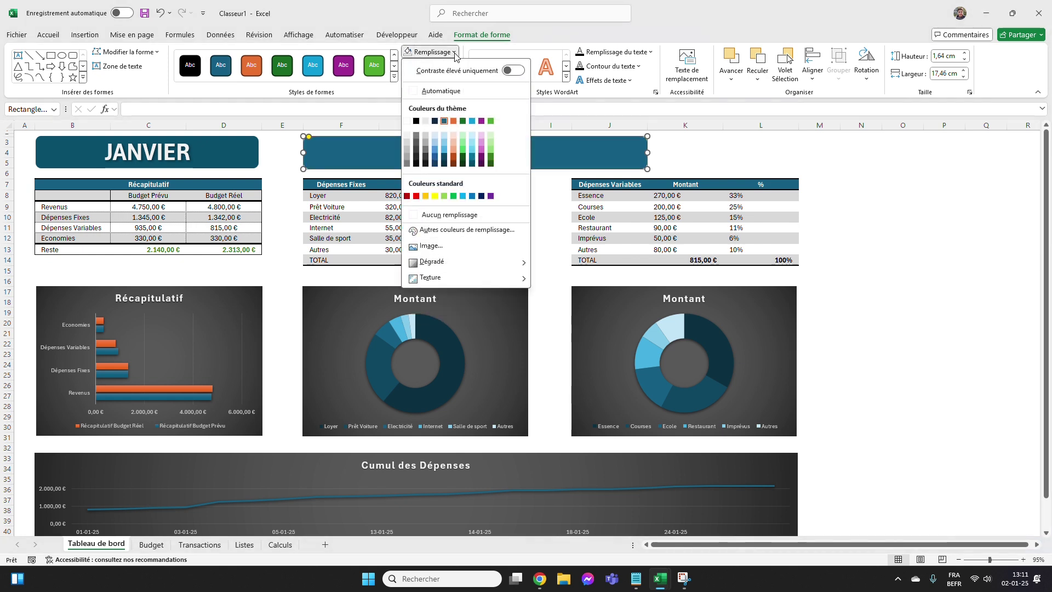
pyautogui.click(470, 164)
pyautogui.click(715, 150)
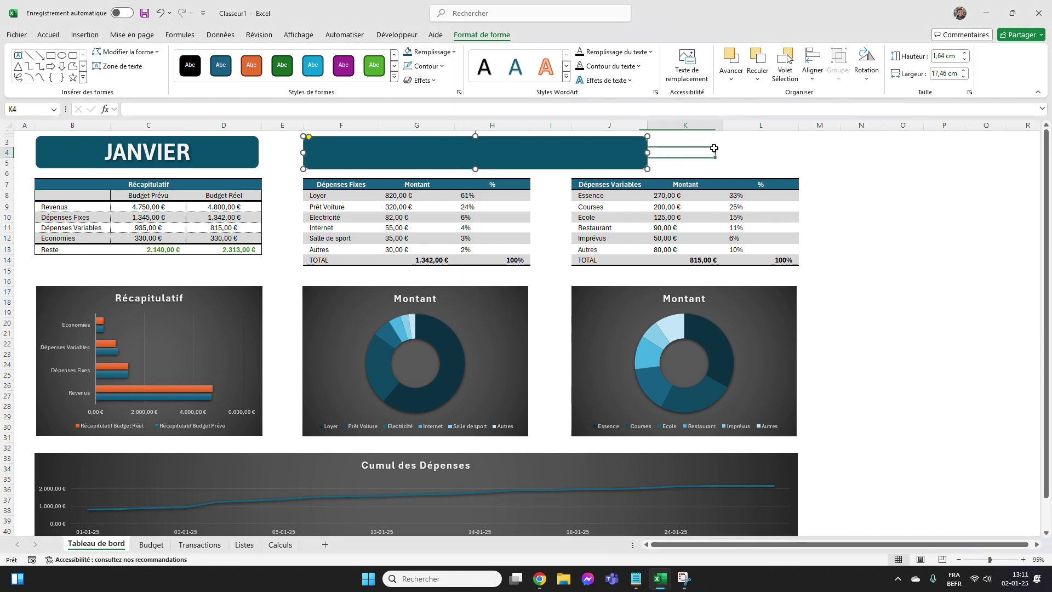
# Search the icon library for "tableau" and insert the solid board icon with the zigzag line.
pyautogui.click(85, 35)
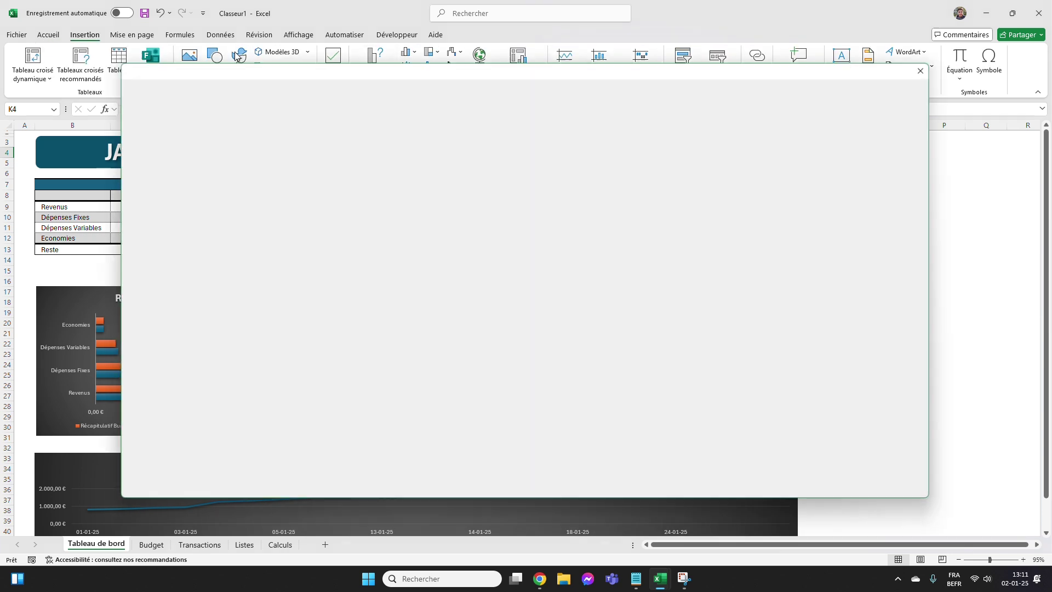
pyautogui.click(240, 59)
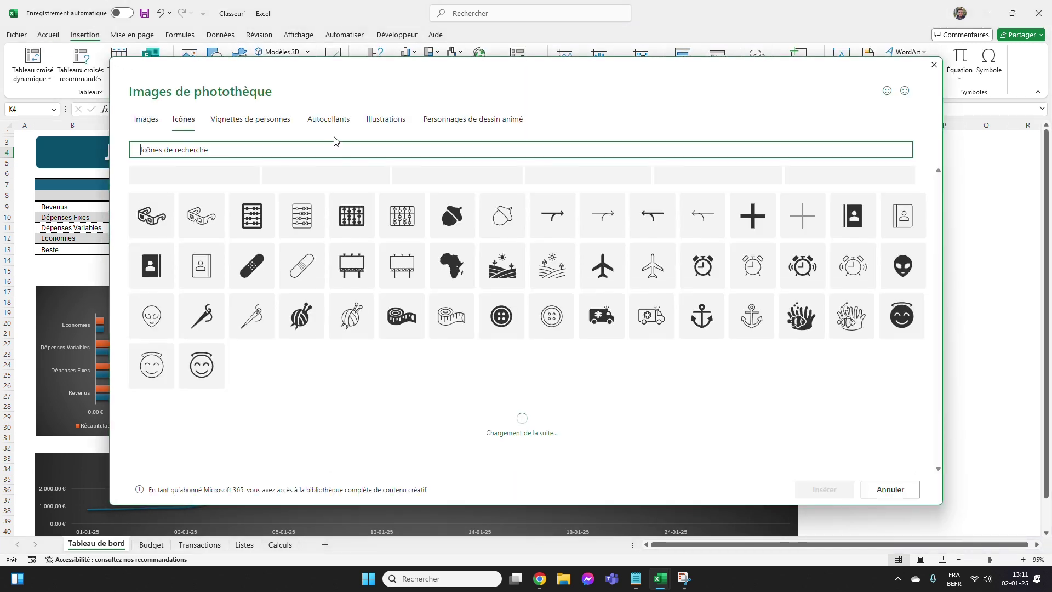
pyautogui.write('tableau')
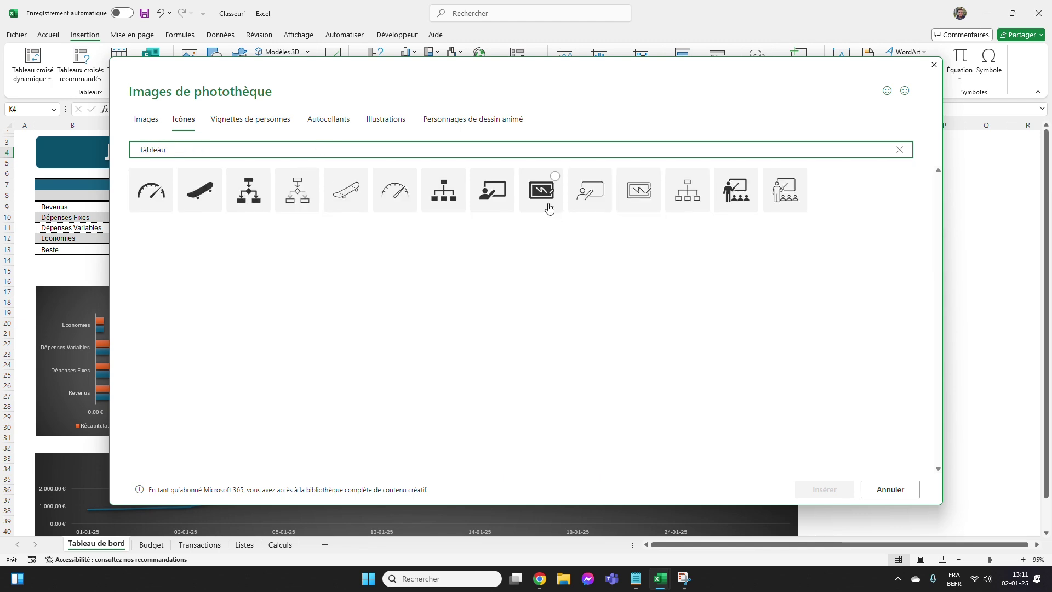
pyautogui.click(550, 208)
pyautogui.click(823, 489)
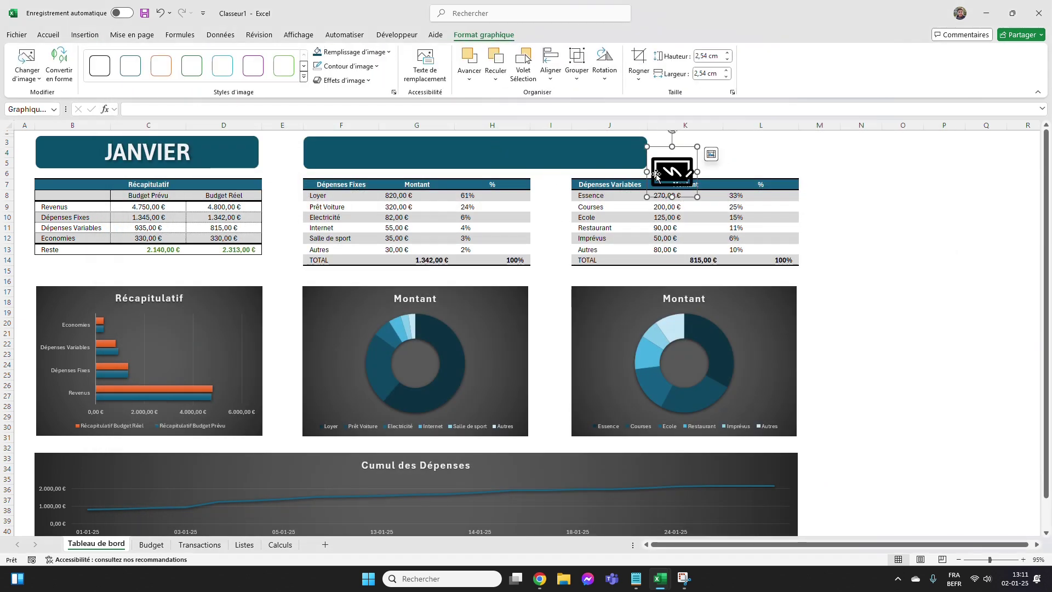
# Move the board icon onto the start of the long teal bar and fill it white.
pyautogui.moveTo(657, 174); pyautogui.dragTo(329, 155)
pyautogui.click(367, 52)
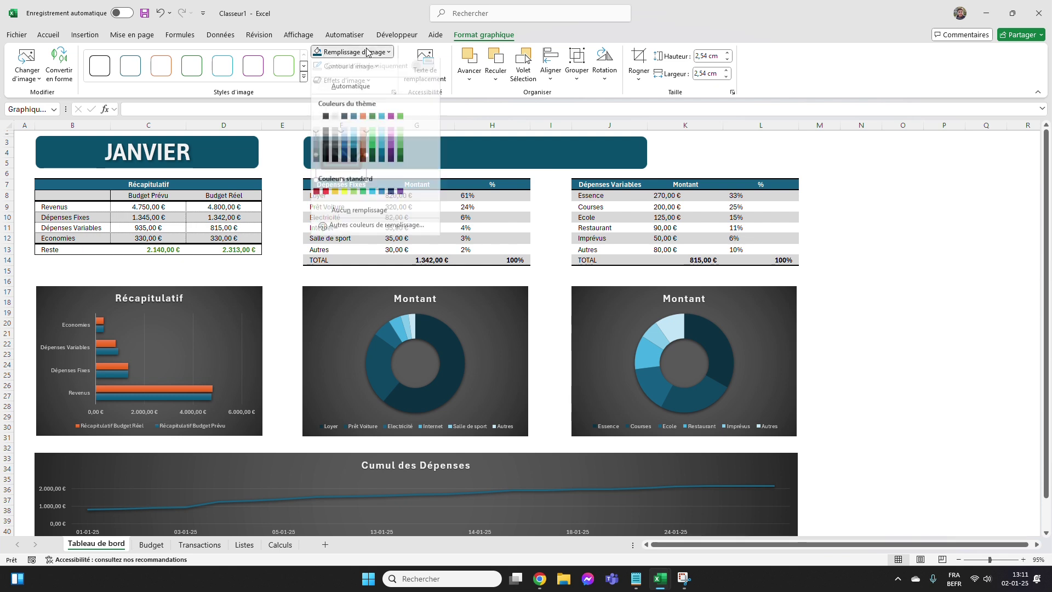
pyautogui.click(316, 134)
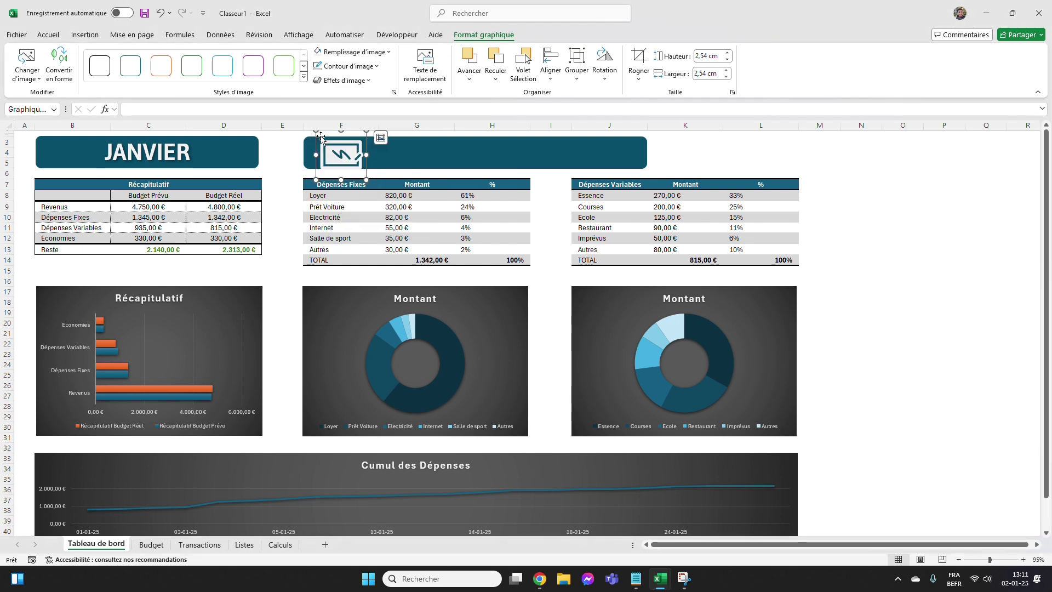
# Shrink the board icon to about 2.01 cm and duplicate it to make five icons spaced along the teal bar.
pyautogui.moveTo(315, 179); pyautogui.dragTo(611, 146)
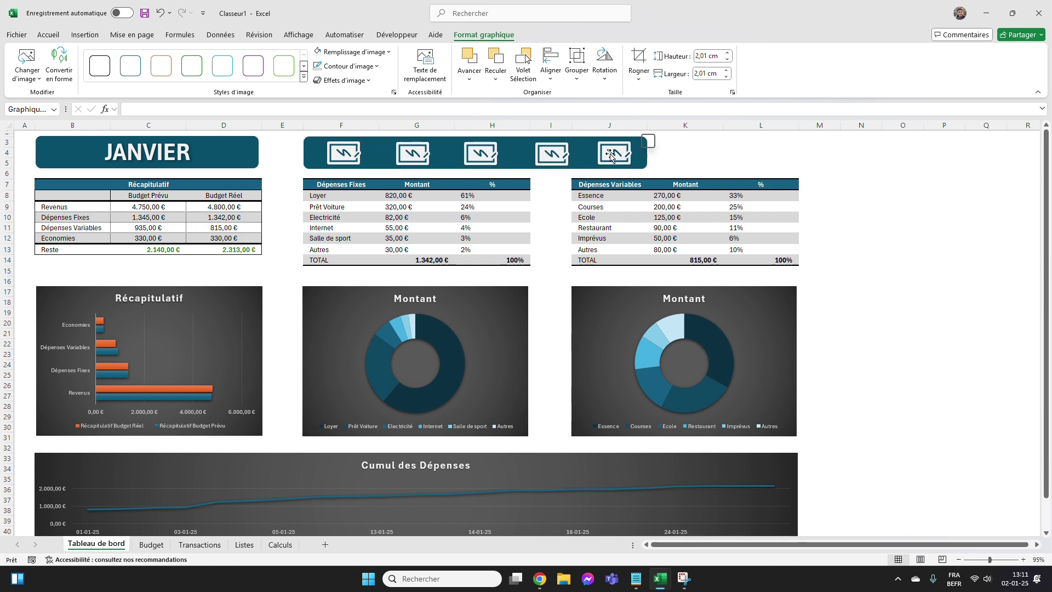
# Replace the second icon on the bar with the solid banknotes icon, searching the icon library for "billet" and "argent".
pyautogui.click(402, 155)
pyautogui.rightClick(404, 155)
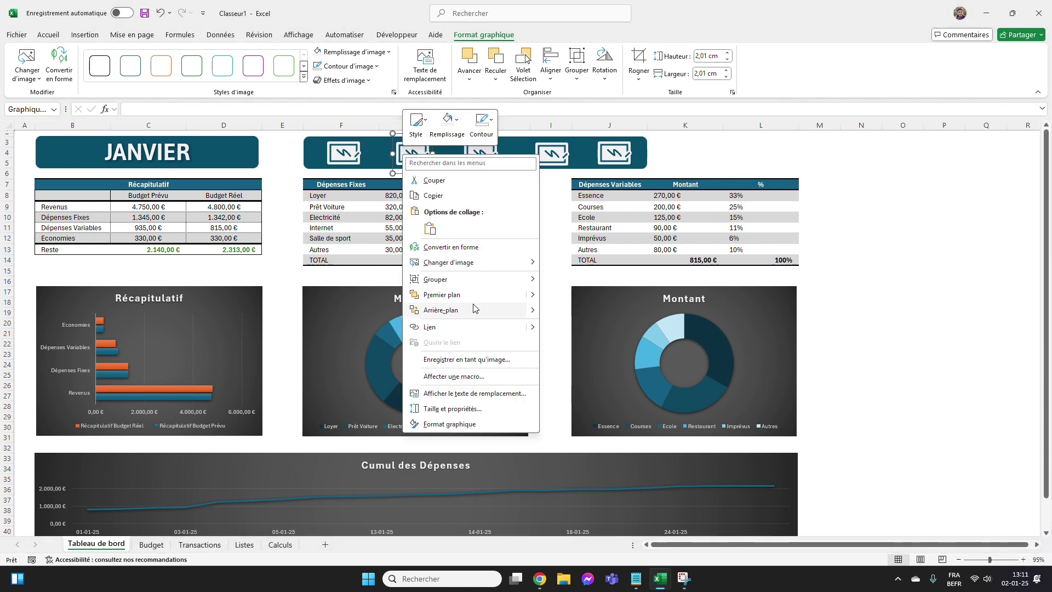
pyautogui.moveTo(463, 263)
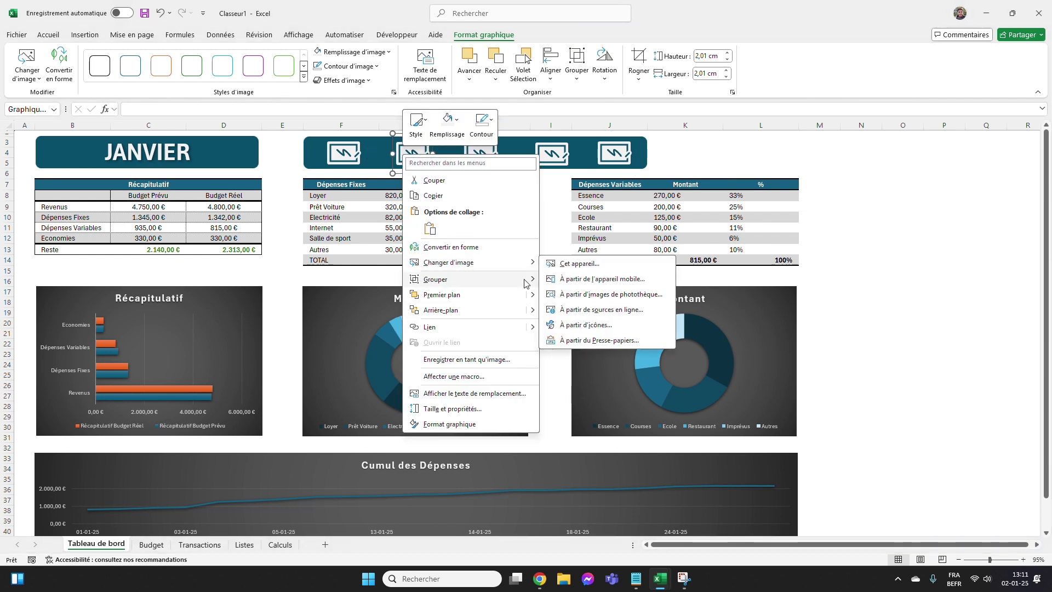
pyautogui.click(581, 321)
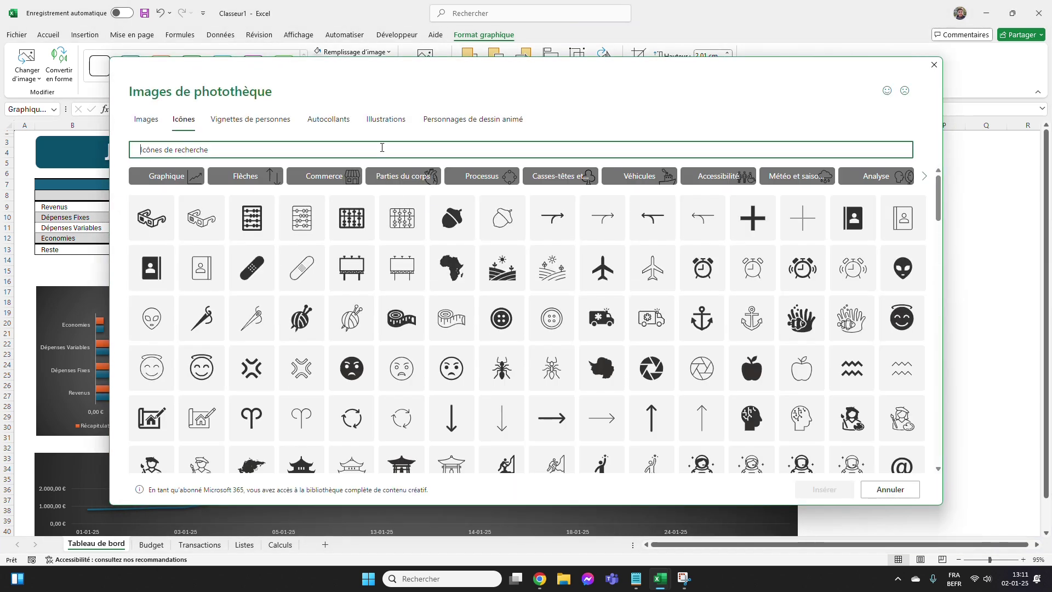
pyautogui.write('billet')
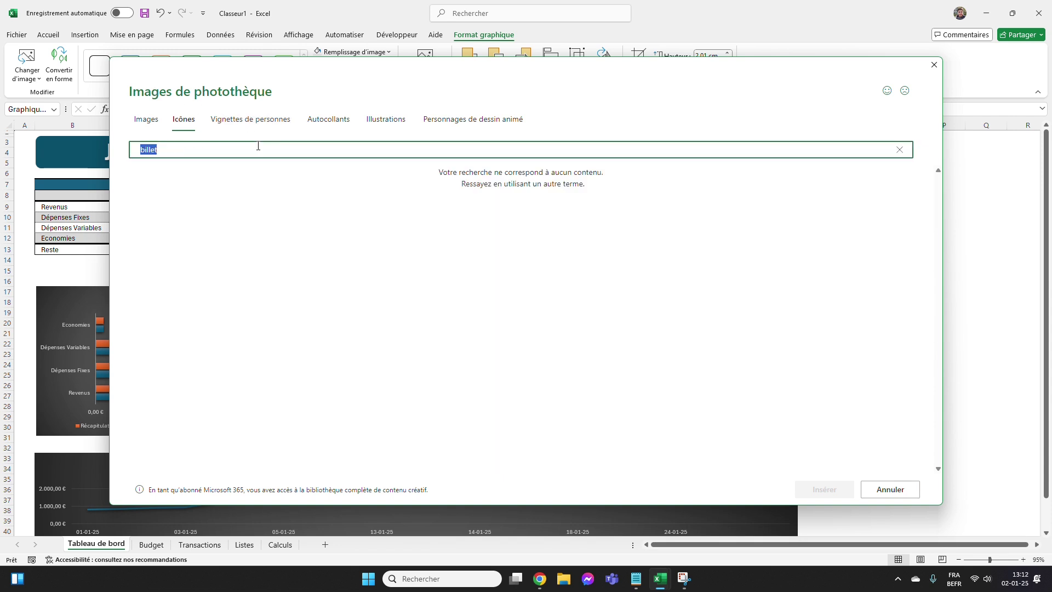
pyautogui.write('argent')
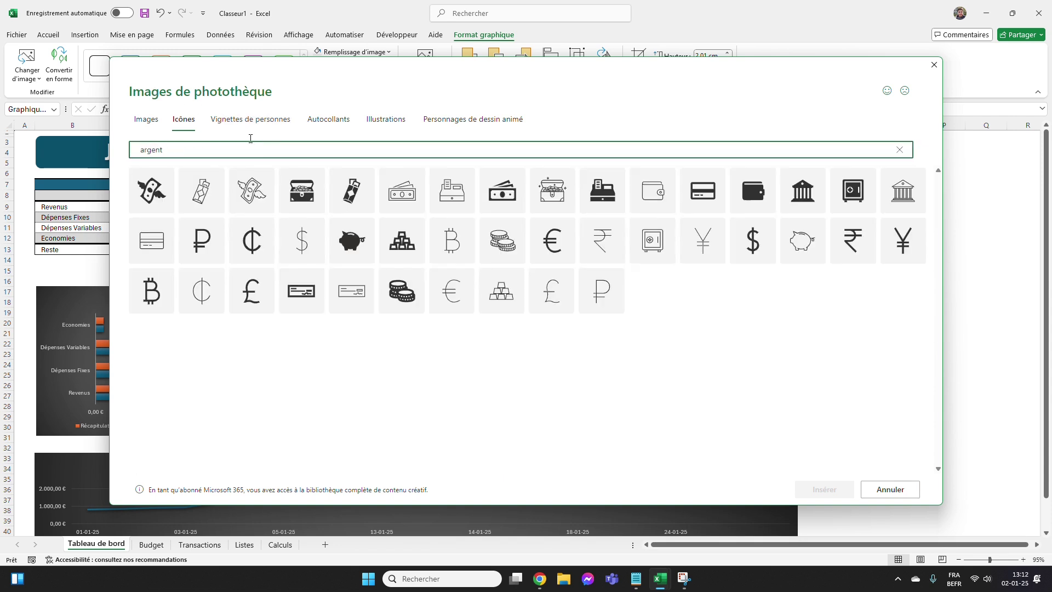
pyautogui.click(508, 213)
pyautogui.click(828, 489)
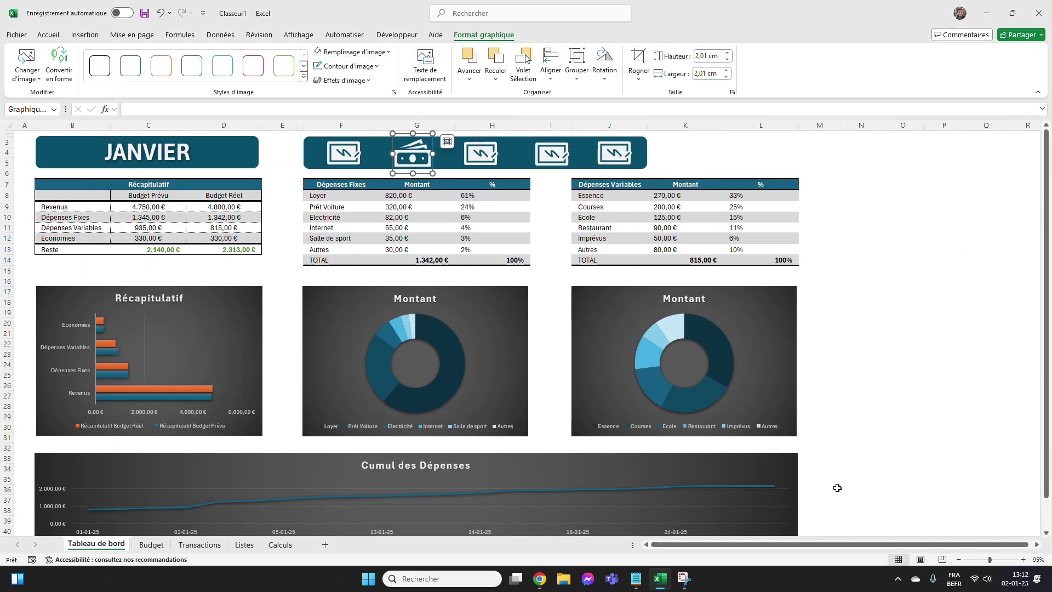
# Replace the third icon on the bar with the bold two-way arrows icon found under "transfert".
pyautogui.click(485, 159)
pyautogui.rightClick(479, 155)
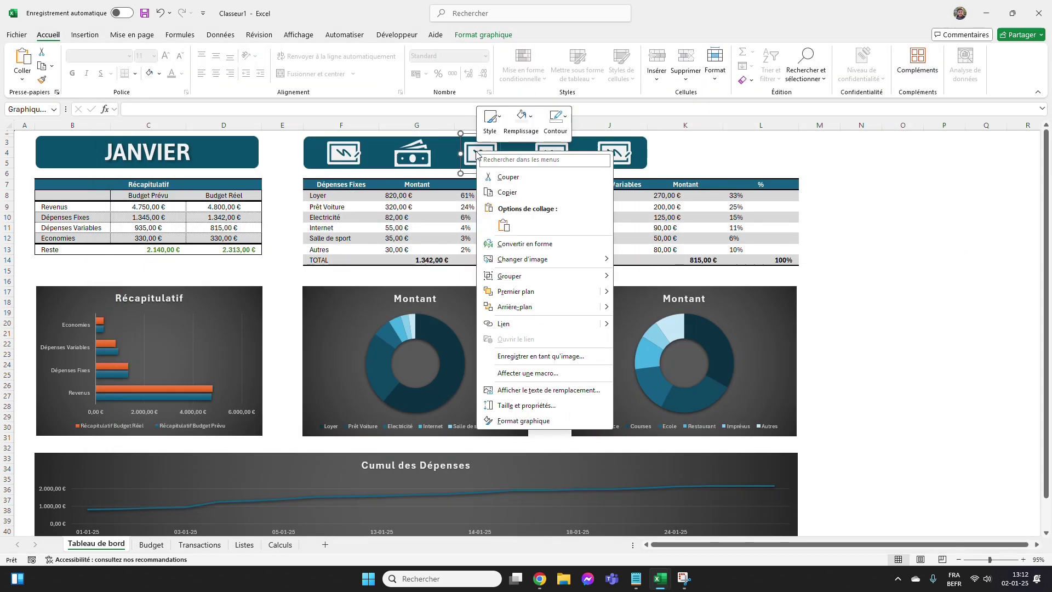
pyautogui.moveTo(548, 260)
pyautogui.click(685, 321)
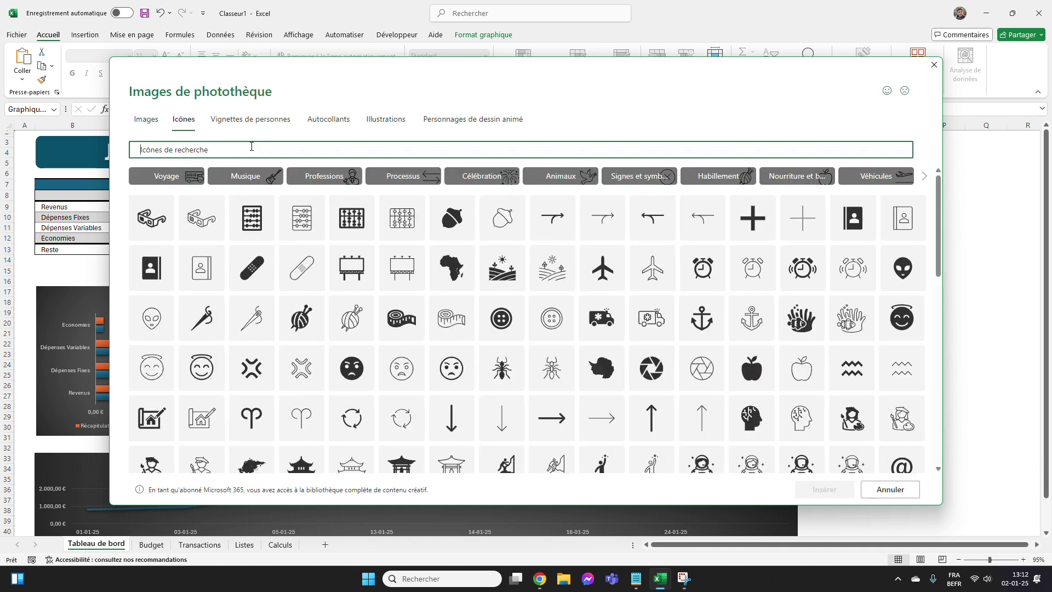
pyautogui.write('transfert')
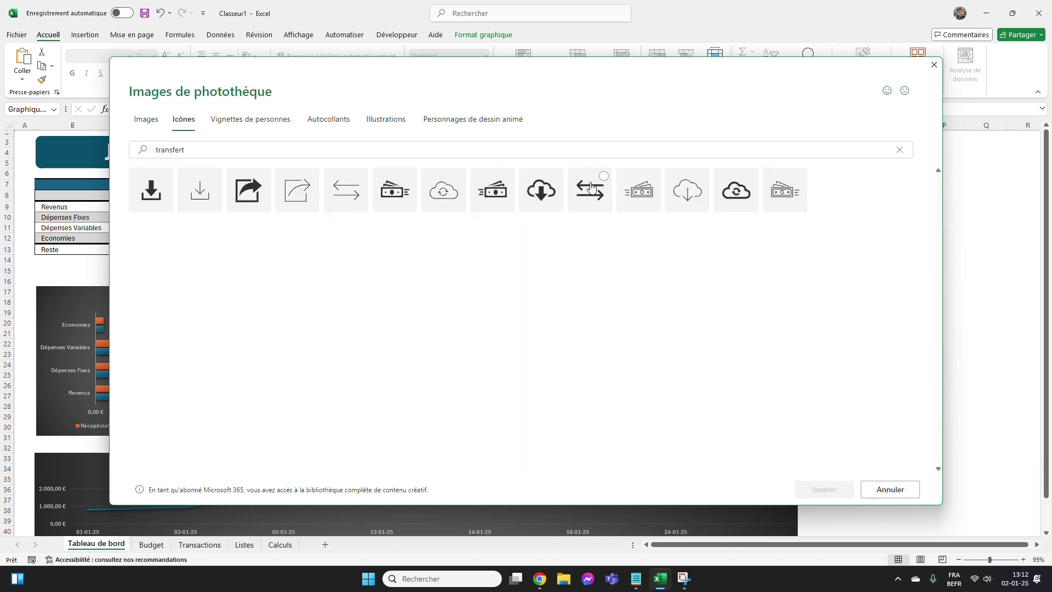
pyautogui.click(589, 191)
pyautogui.click(824, 490)
# Replace the fourth icon on the bar with a solid bulleted list icon found under "liste".
pyautogui.moveTo(481, 156); pyautogui.dragTo(551, 157)
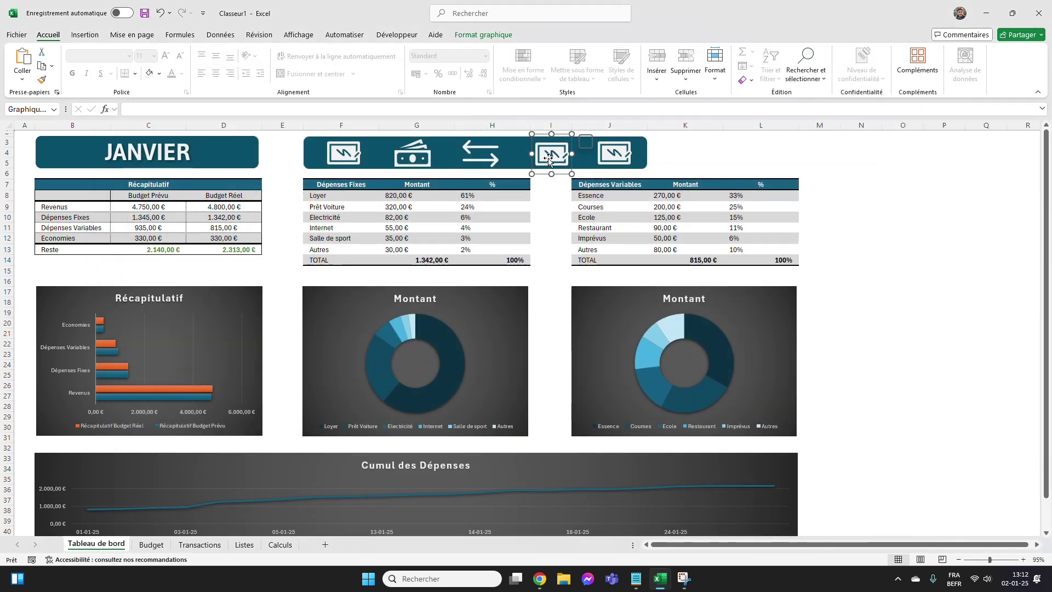
pyautogui.rightClick(551, 160)
pyautogui.moveTo(613, 267)
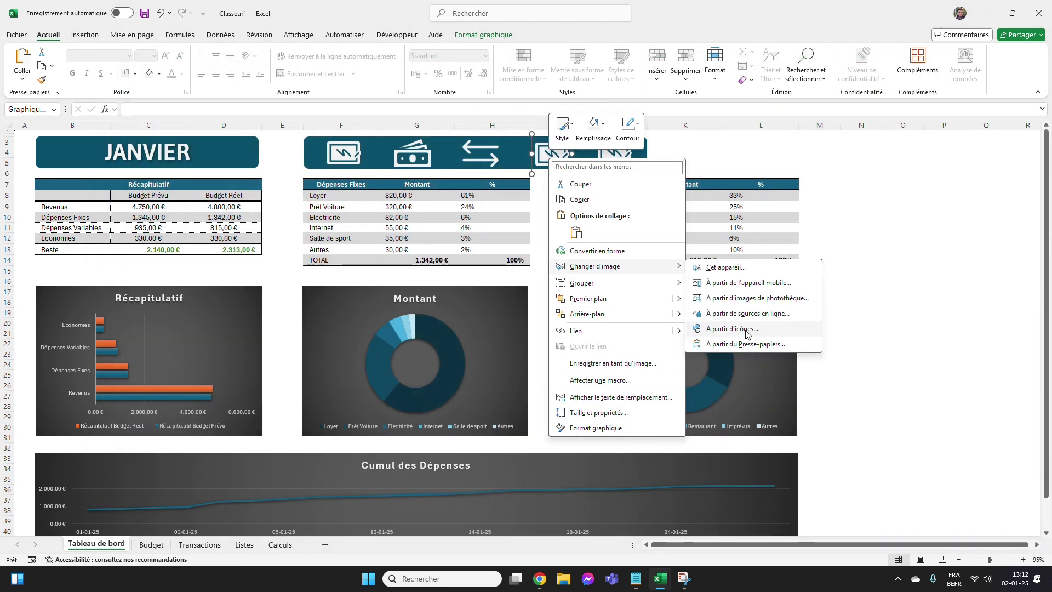
pyautogui.click(712, 329)
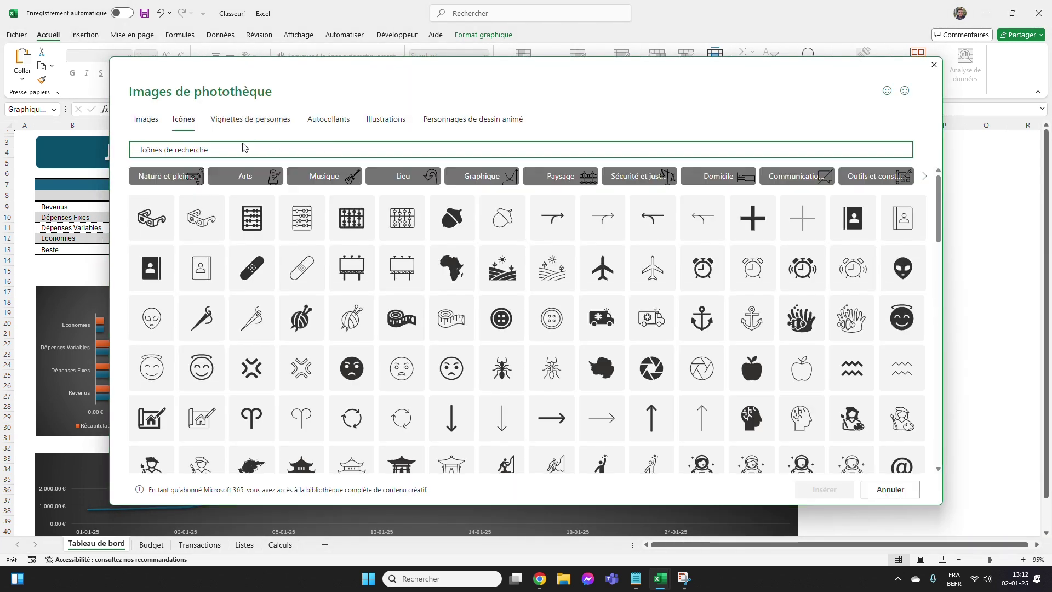
pyautogui.write('liste')
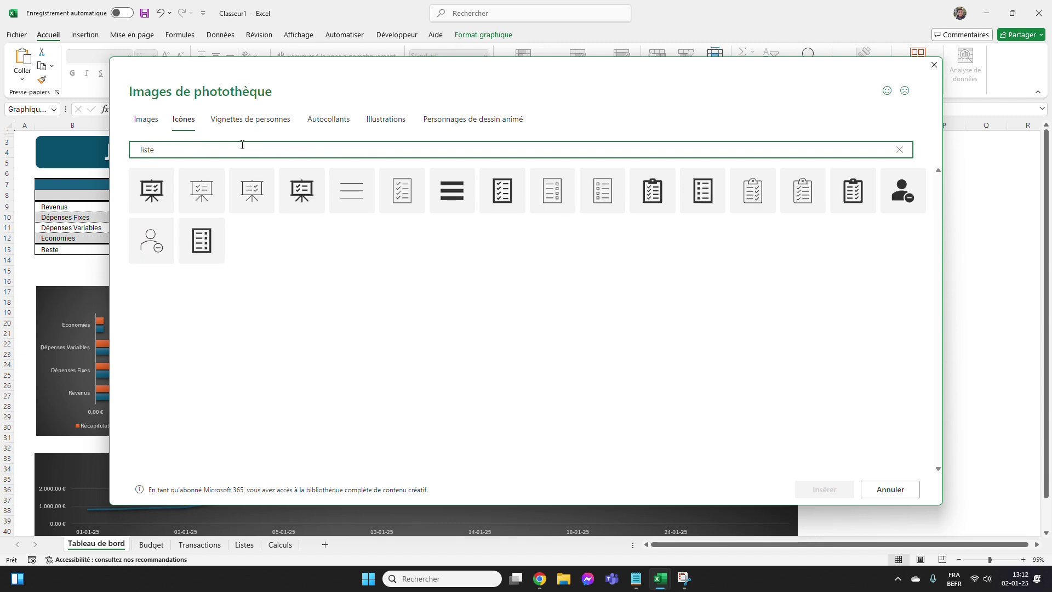
pyautogui.click(703, 191)
pyautogui.click(823, 490)
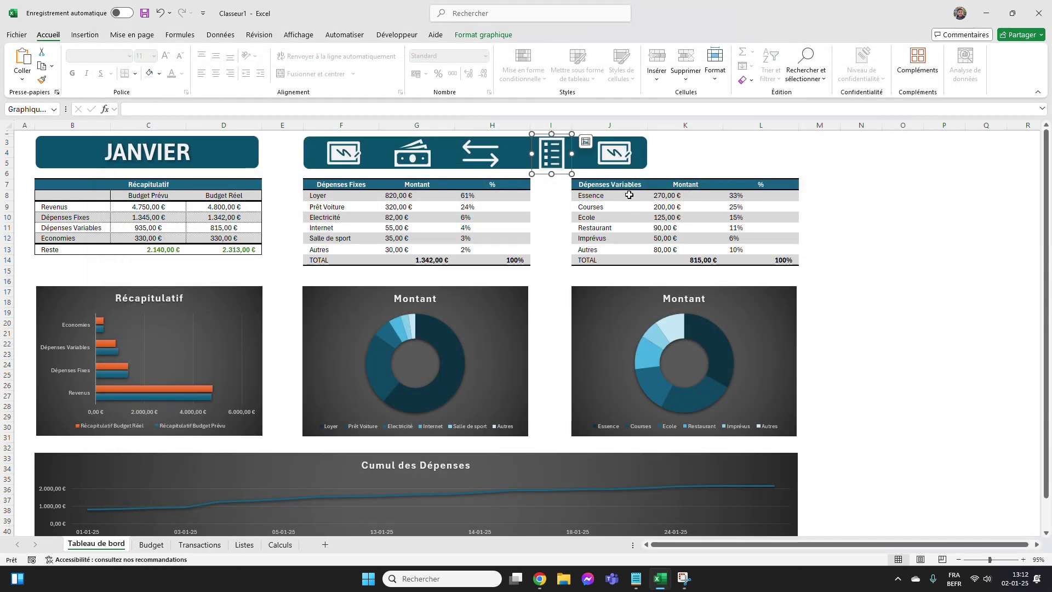
# Replace the fifth icon on the teal bar with the bold four-operations calculation icon found under "calcul".
pyautogui.rightClick(612, 157)
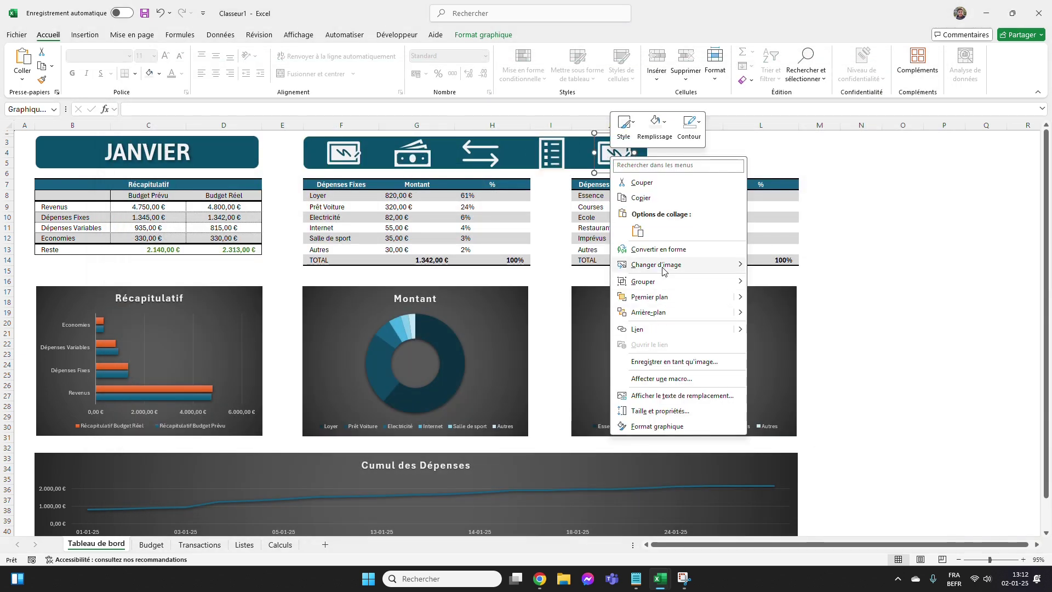
pyautogui.moveTo(657, 264)
pyautogui.click(793, 328)
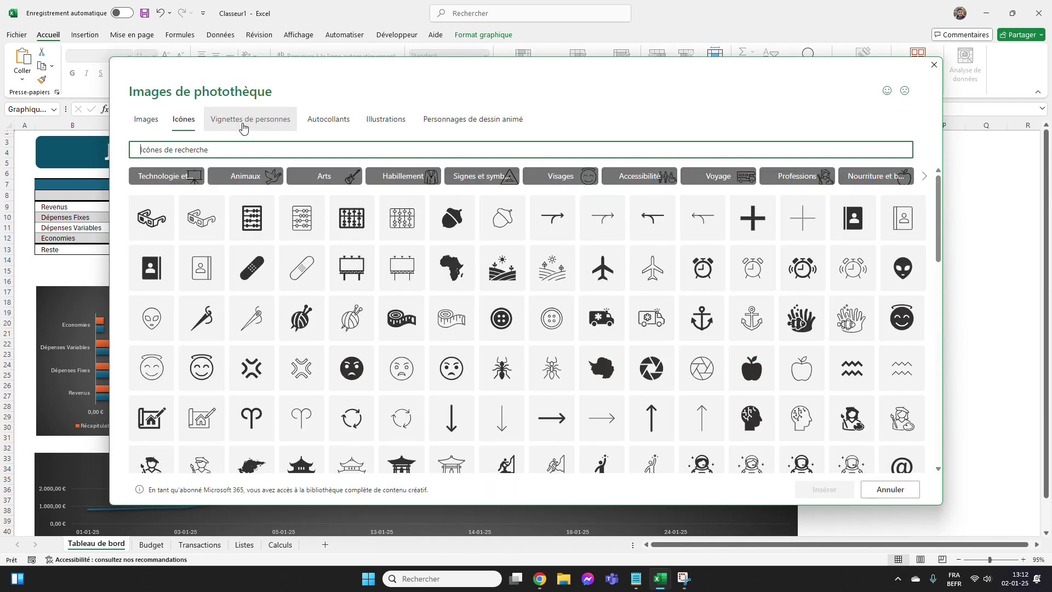
pyautogui.write('calcul')
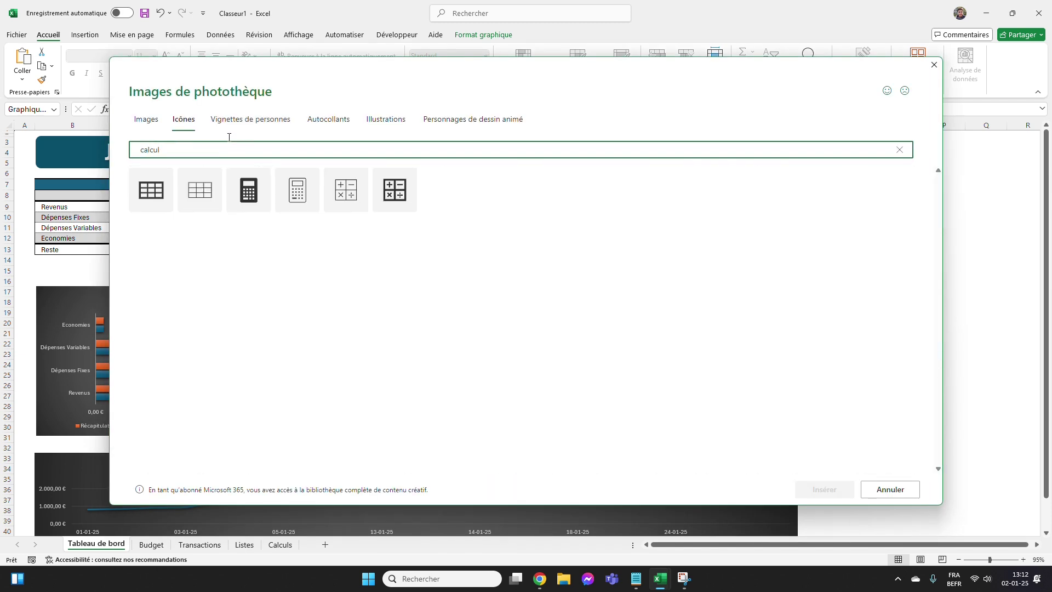
pyautogui.click(407, 207)
pyautogui.click(820, 489)
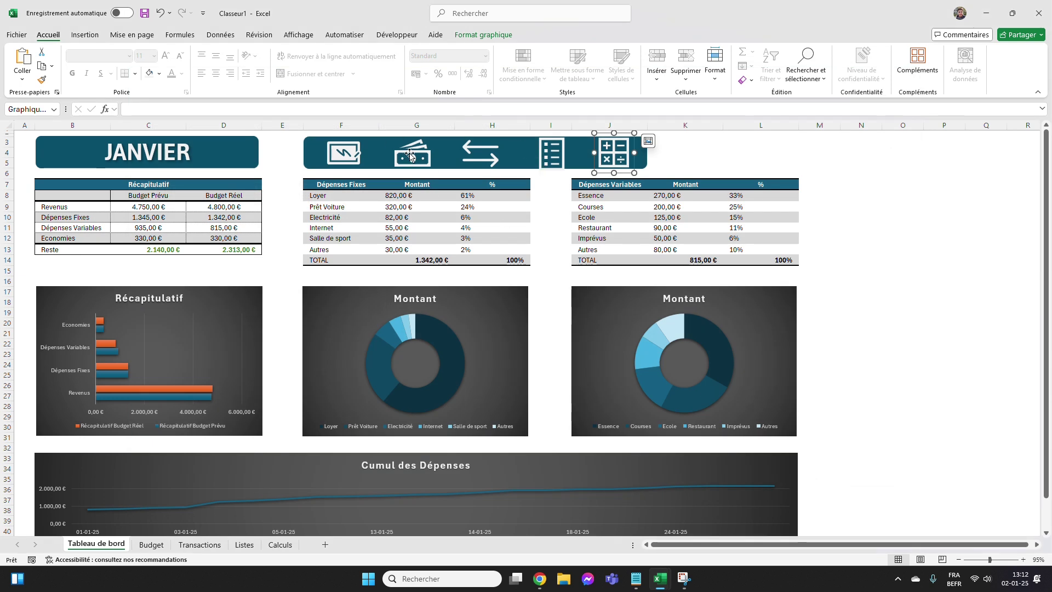
# Slightly shrink the banknotes, list and calculation icons, and distribute all five icons horizontally along the teal bar.
pyautogui.click(412, 154)
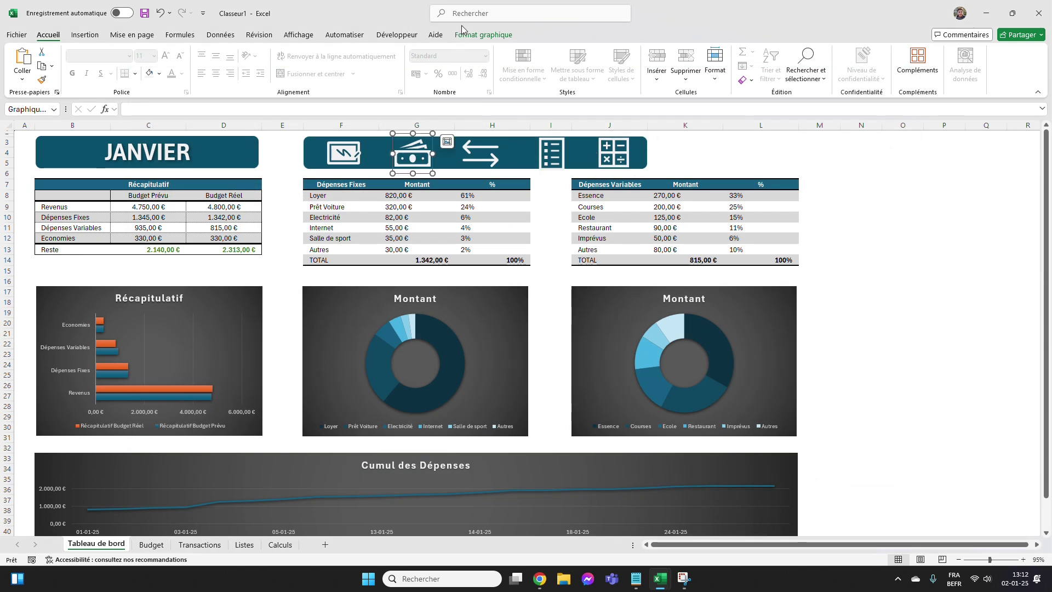
pyautogui.keyDown('ctrl'); pyautogui.click(541, 160); pyautogui.keyUp('ctrl')
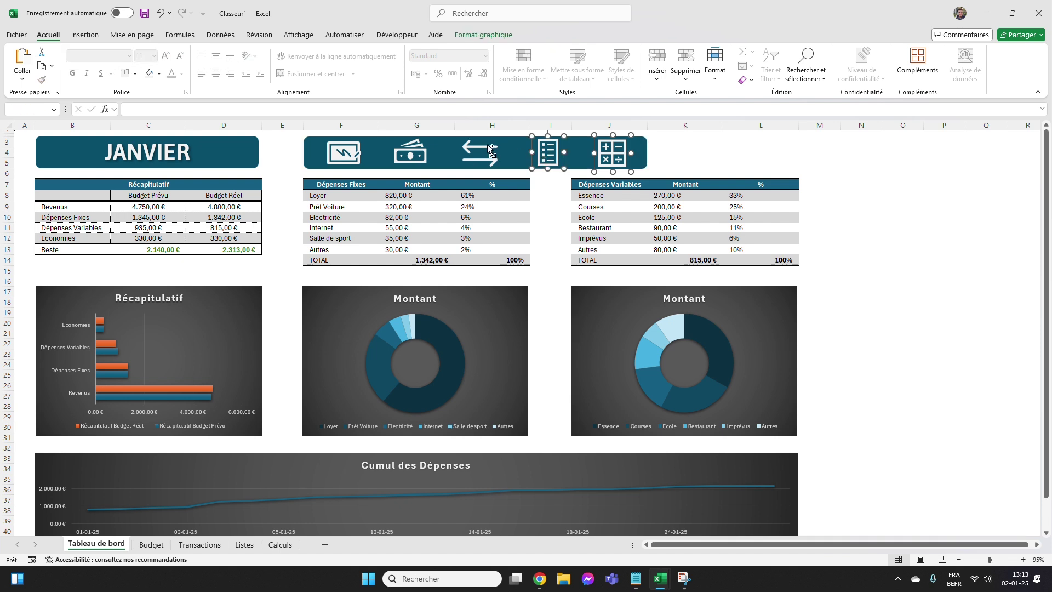
pyautogui.keyDown('ctrl'); pyautogui.click(489, 152); pyautogui.keyUp('ctrl')
pyautogui.keyDown('ctrl'); pyautogui.click(402, 154); pyautogui.keyUp('ctrl')
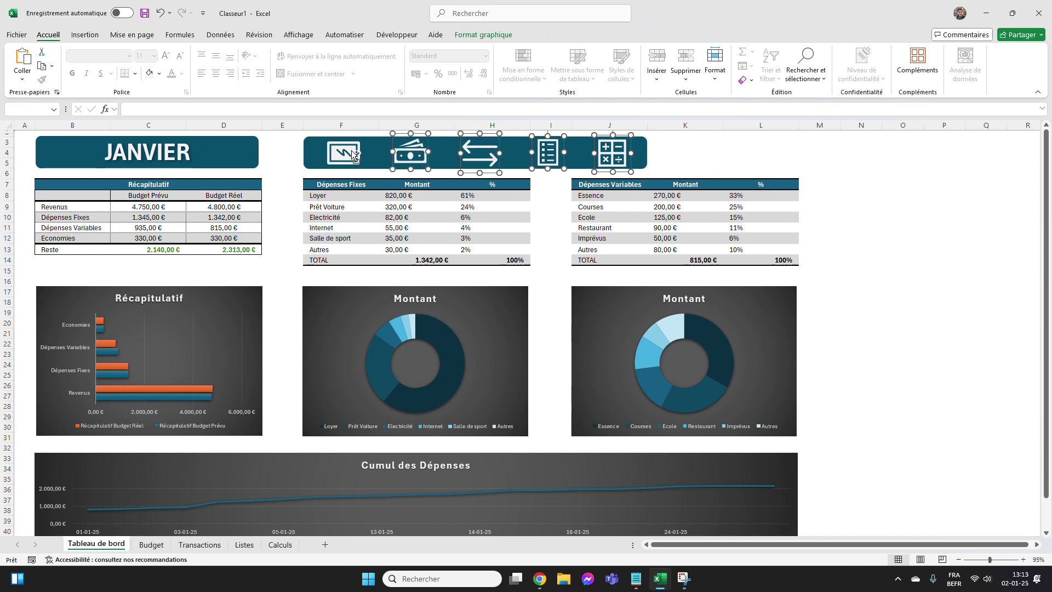
pyautogui.click(475, 40)
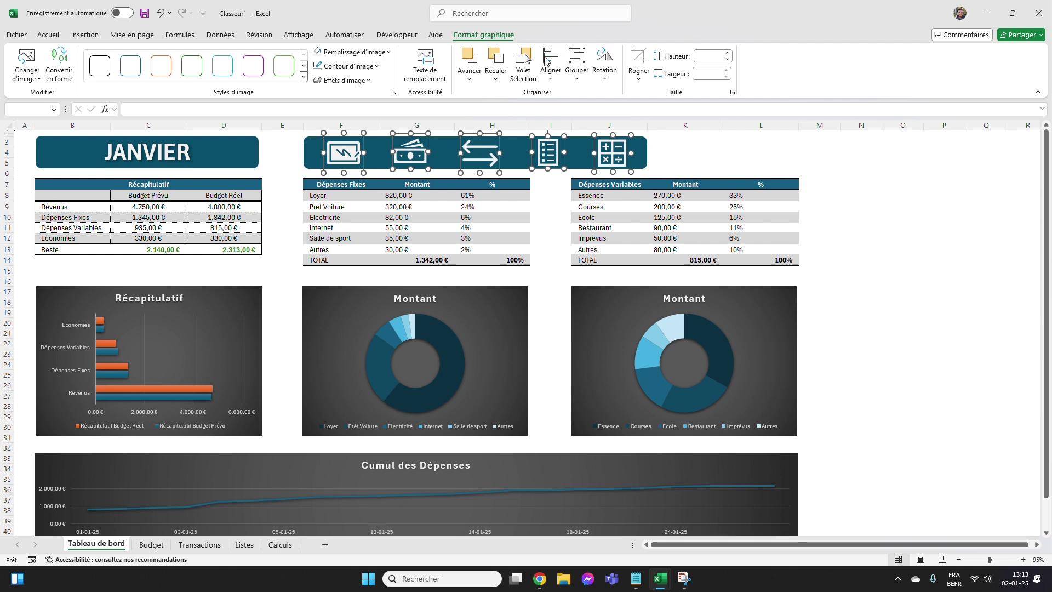
pyautogui.click(558, 60)
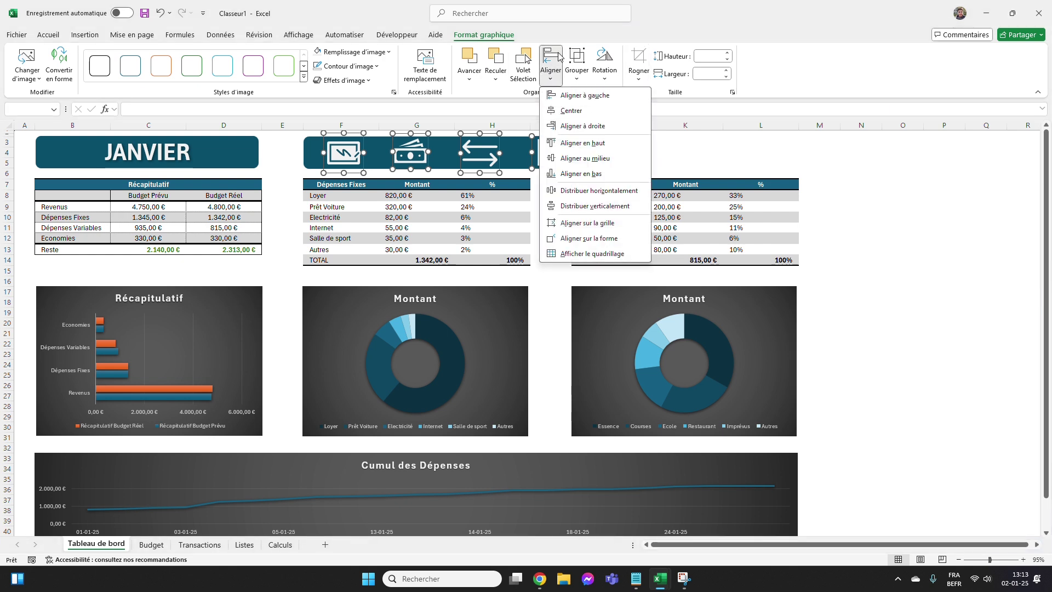
pyautogui.click(616, 190)
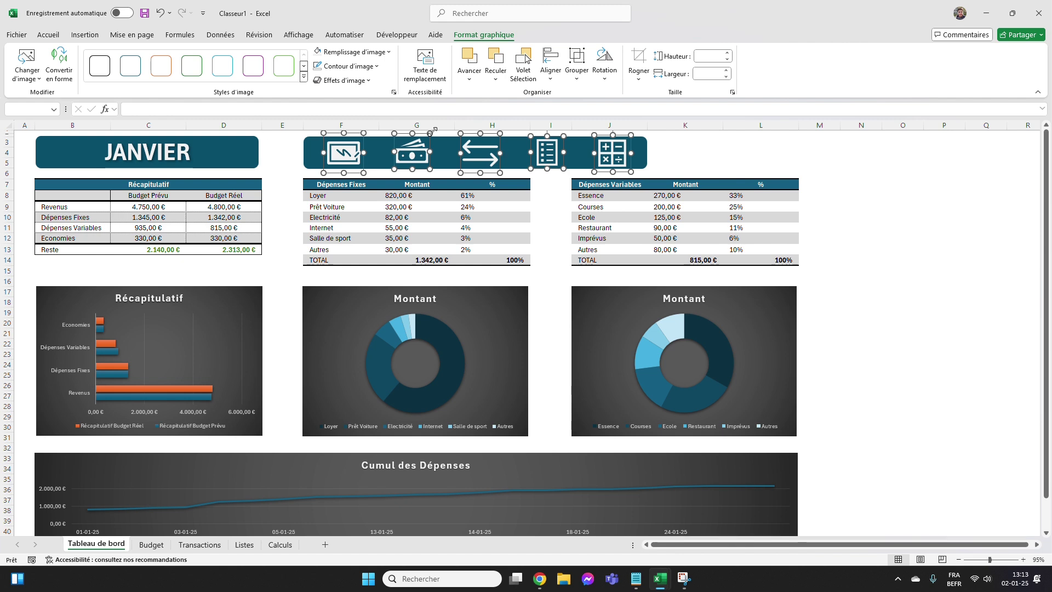
pyautogui.click(710, 143)
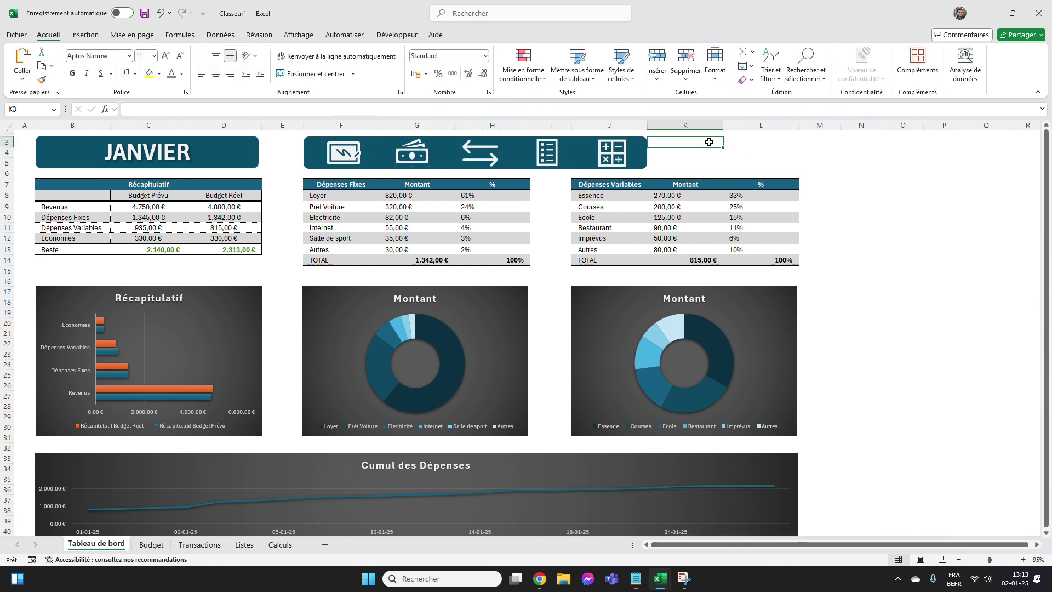
# Link the board icon to cell A1 of the 'Tableau de bord' sheet in this document.
pyautogui.click(335, 155)
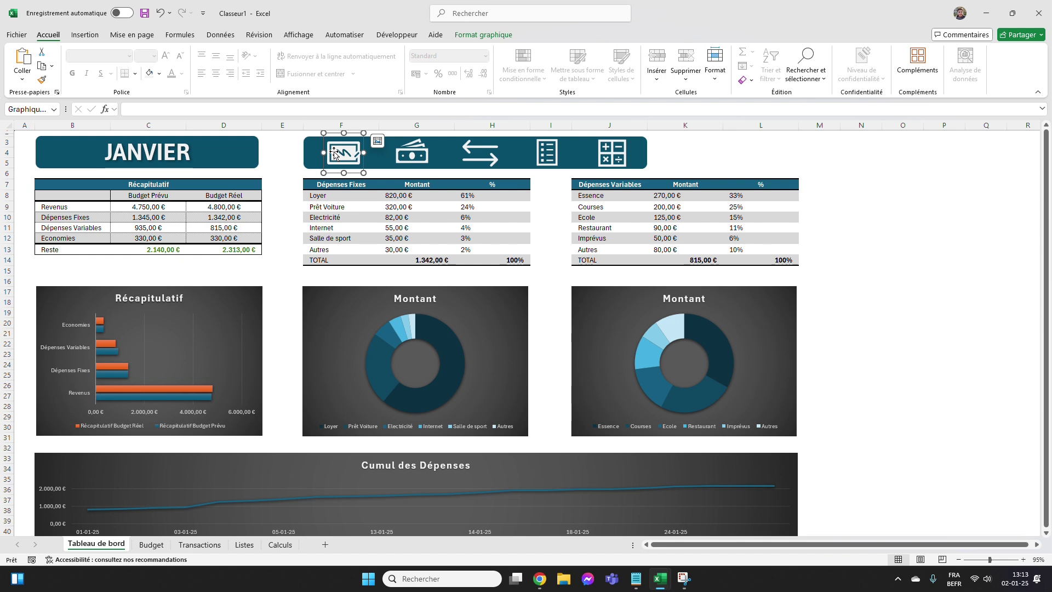
pyautogui.rightClick(335, 152)
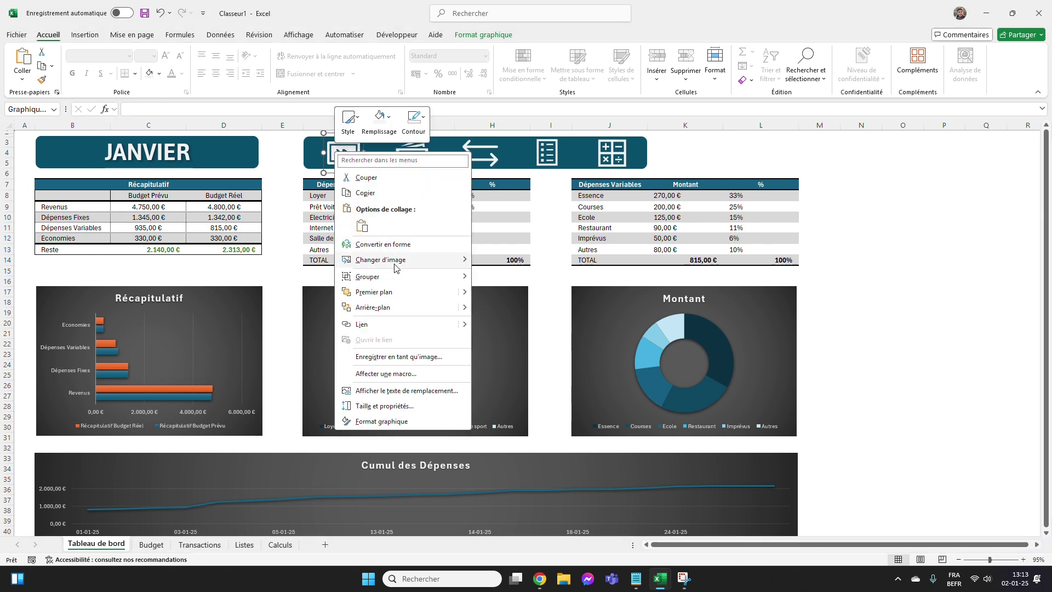
pyautogui.click(386, 326)
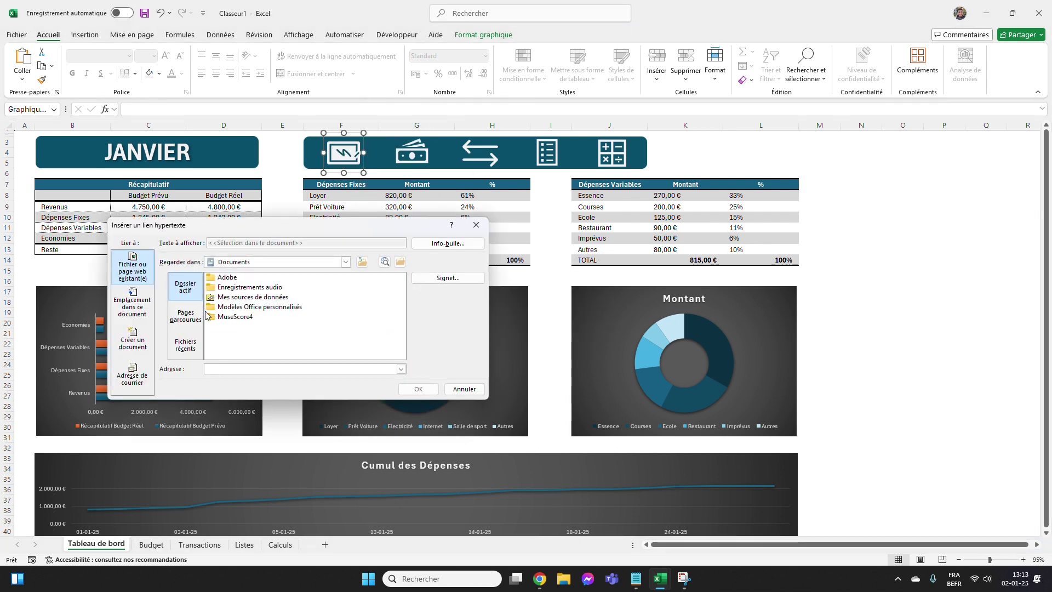
pyautogui.click(132, 303)
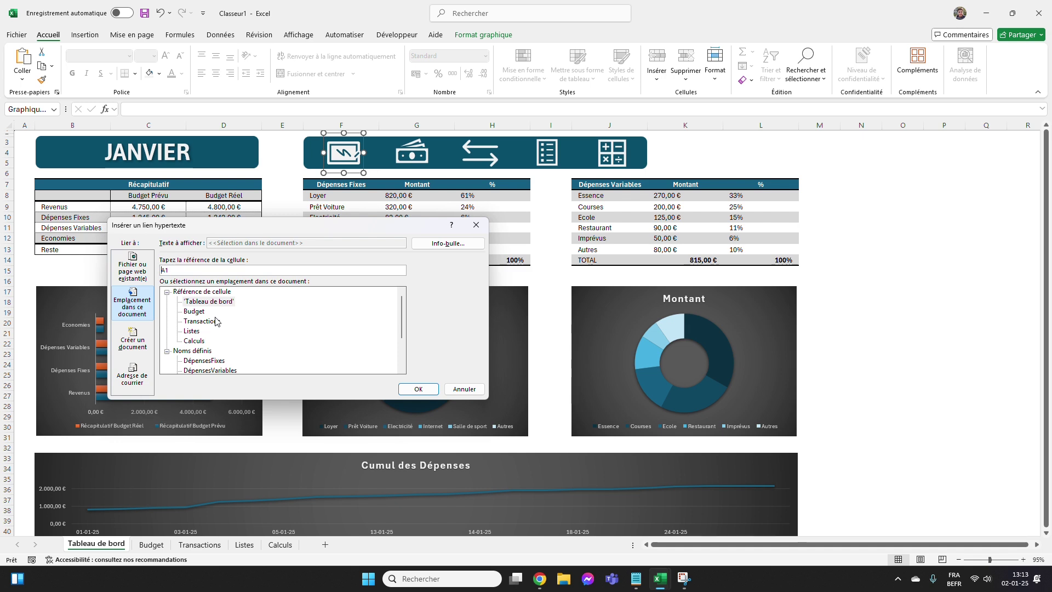
pyautogui.click(207, 302)
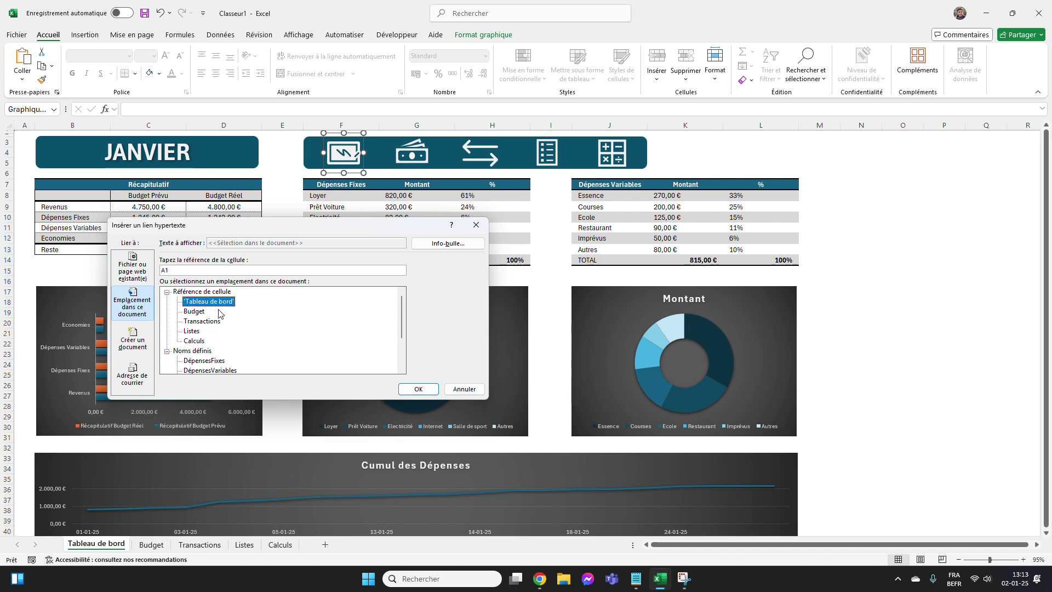
pyautogui.click(418, 389)
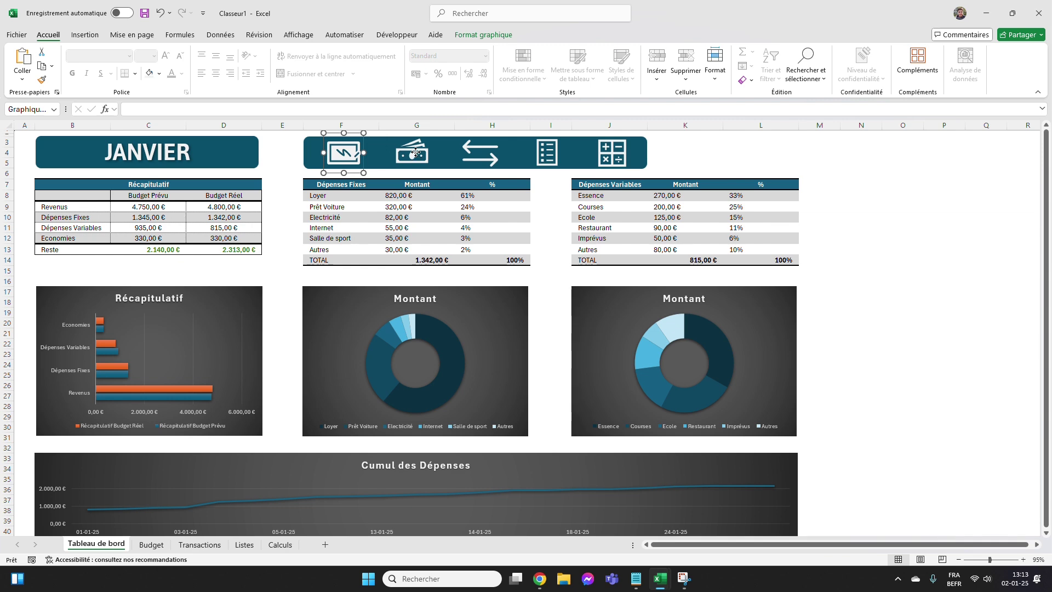
# Link the banknotes icon to cell A1 of the Budget sheet.
pyautogui.click(416, 155)
pyautogui.rightClick(417, 154)
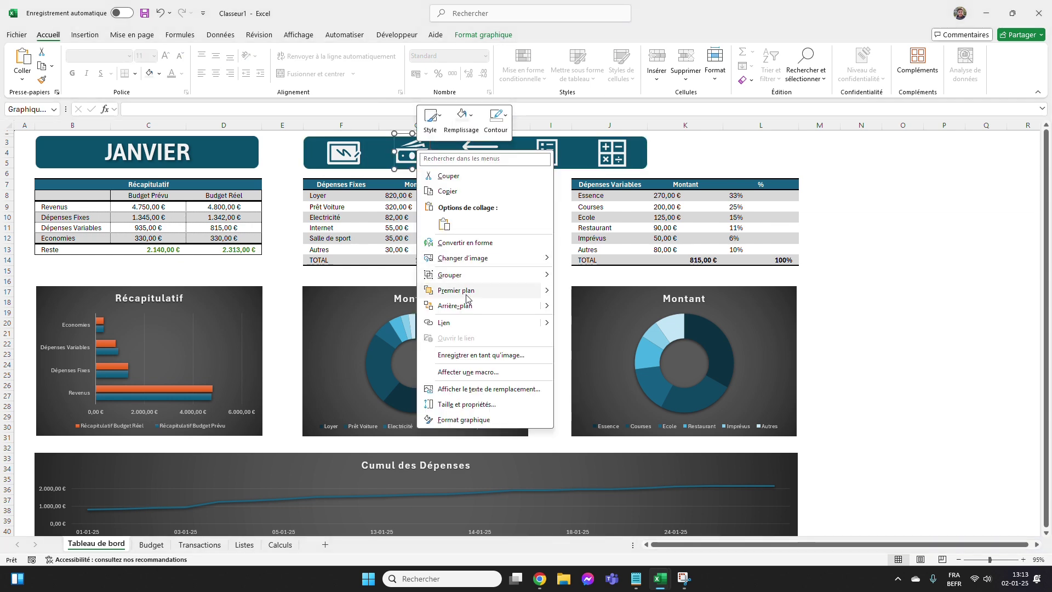
pyautogui.click(433, 323)
pyautogui.scroll(1, 209, 308)
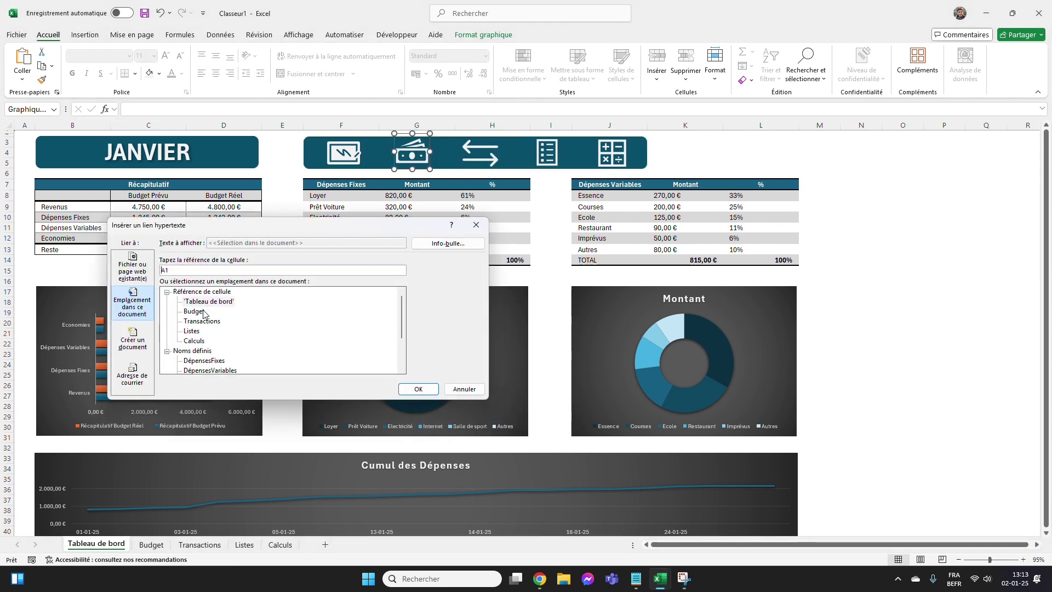
pyautogui.click(194, 312)
pyautogui.click(418, 389)
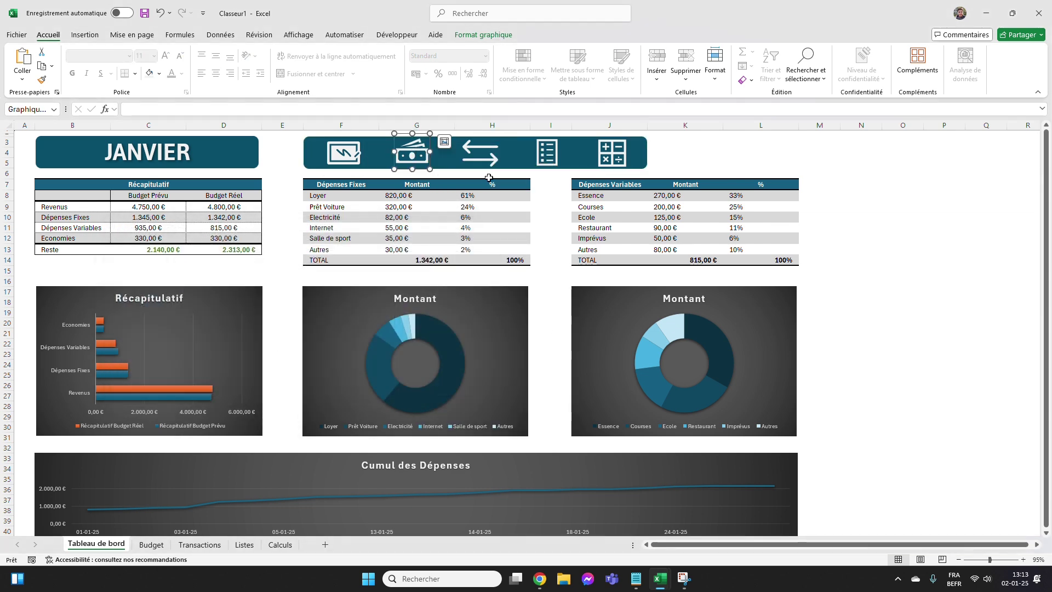
# Link the two-way arrows icon to cell A1 of the Transactions sheet.
pyautogui.click(471, 147)
pyautogui.rightClick(471, 149)
pyautogui.press('Escape')
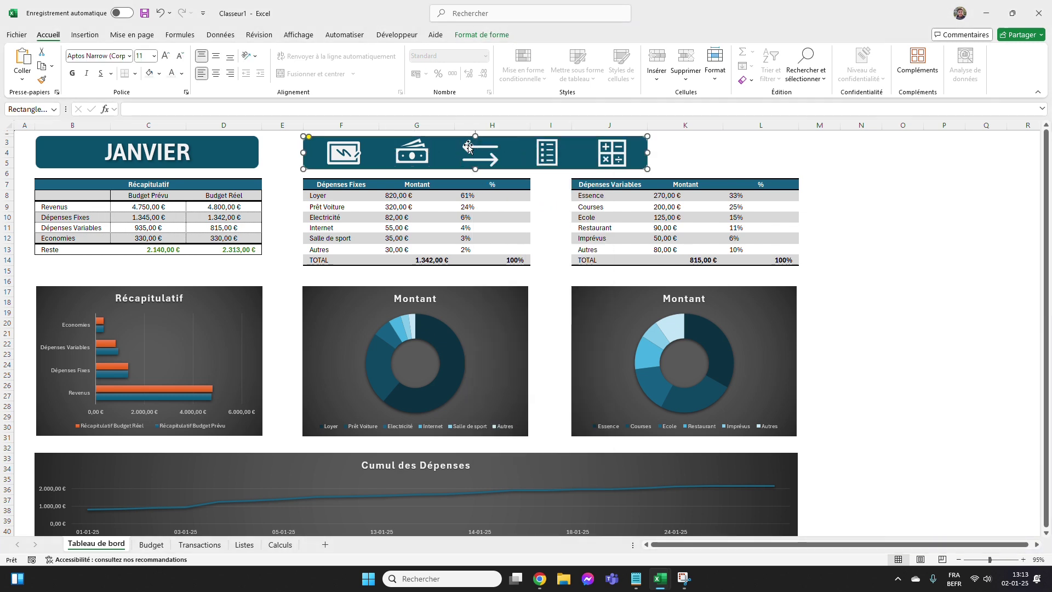
pyautogui.rightClick(471, 150)
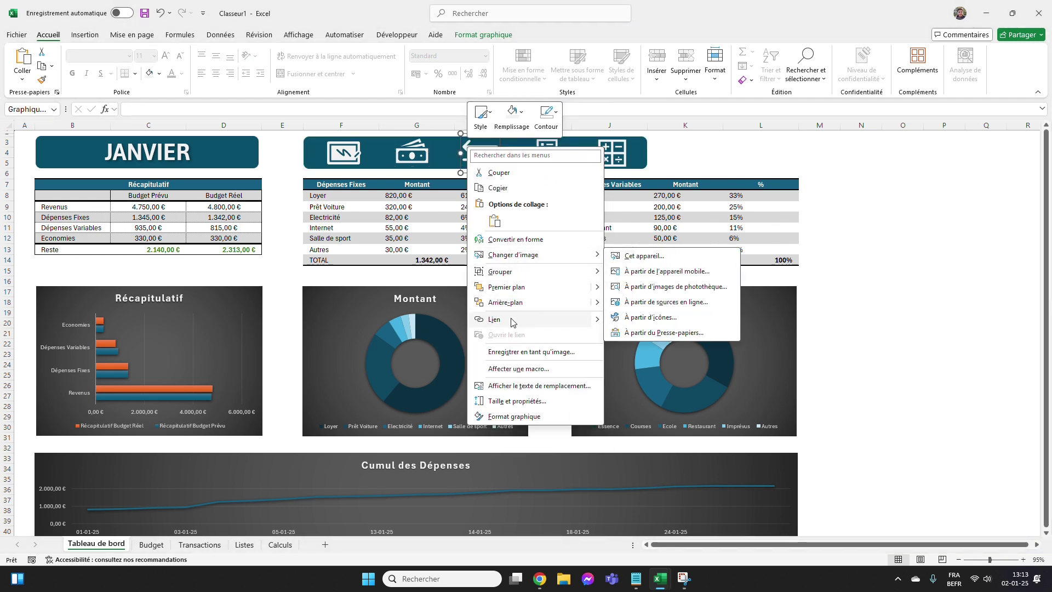
pyautogui.click(495, 319)
pyautogui.click(202, 302)
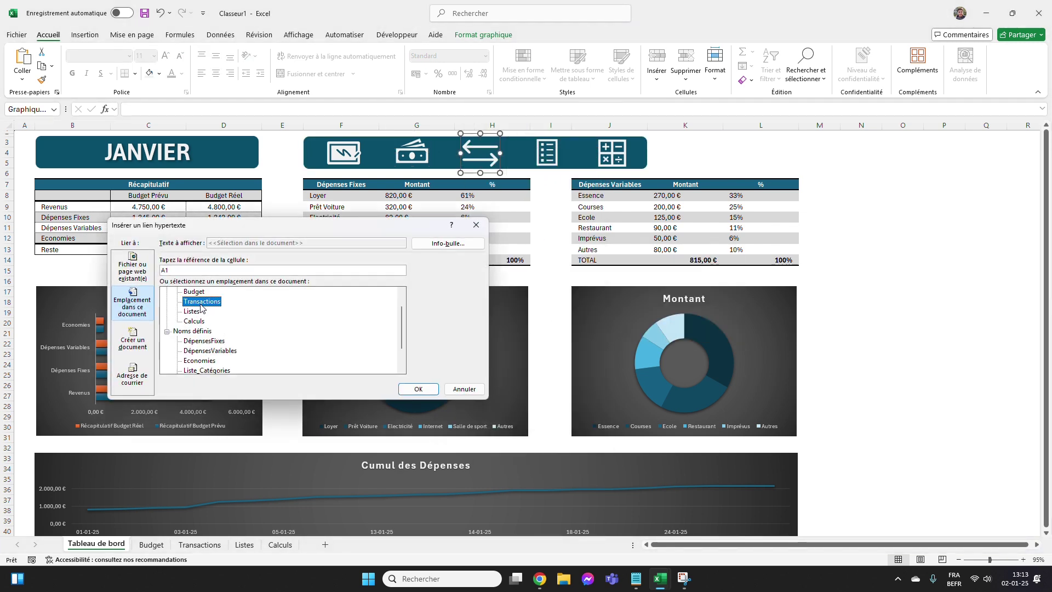
pyautogui.click(418, 389)
# Link the bulleted list icon to cell A1 of the Listes sheet.
pyautogui.click(542, 155)
pyautogui.rightClick(544, 156)
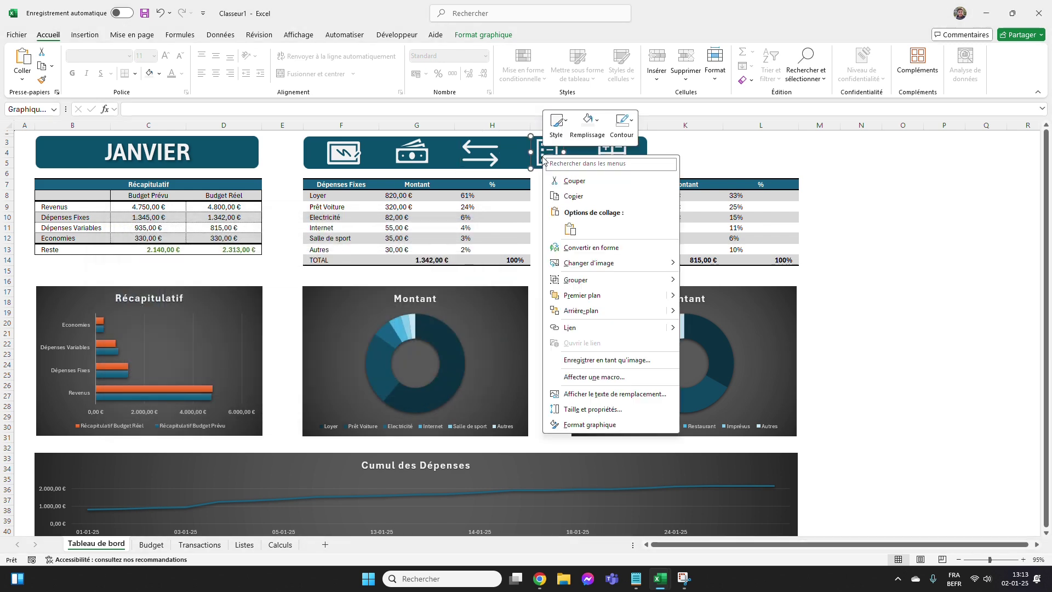
pyautogui.click(595, 328)
pyautogui.click(198, 321)
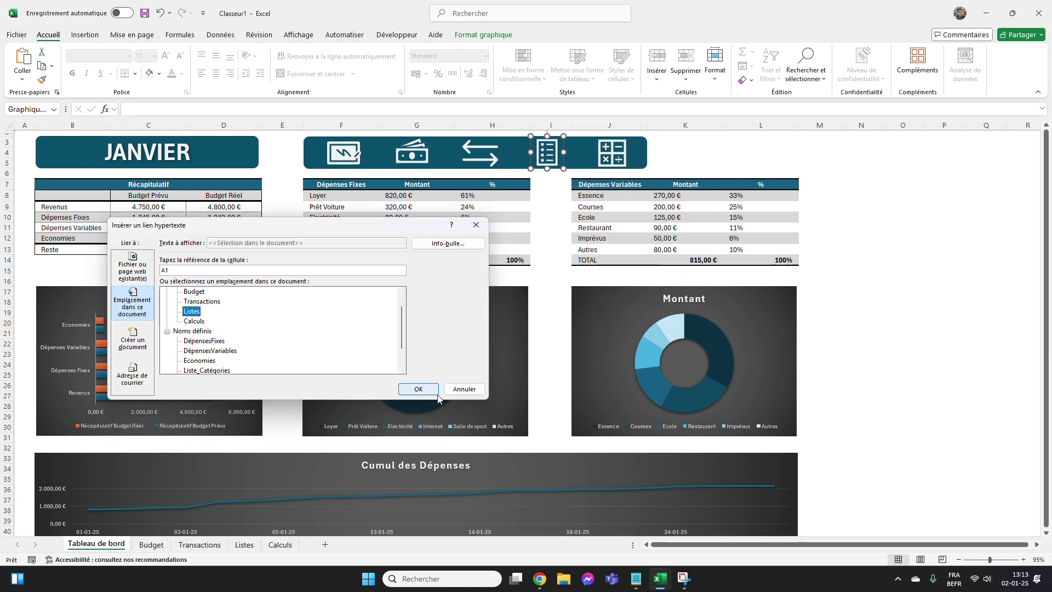
pyautogui.click(418, 388)
# Link the calculation icon to cell A1 of the Calculs sheet.
pyautogui.click(608, 154)
pyautogui.rightClick(609, 154)
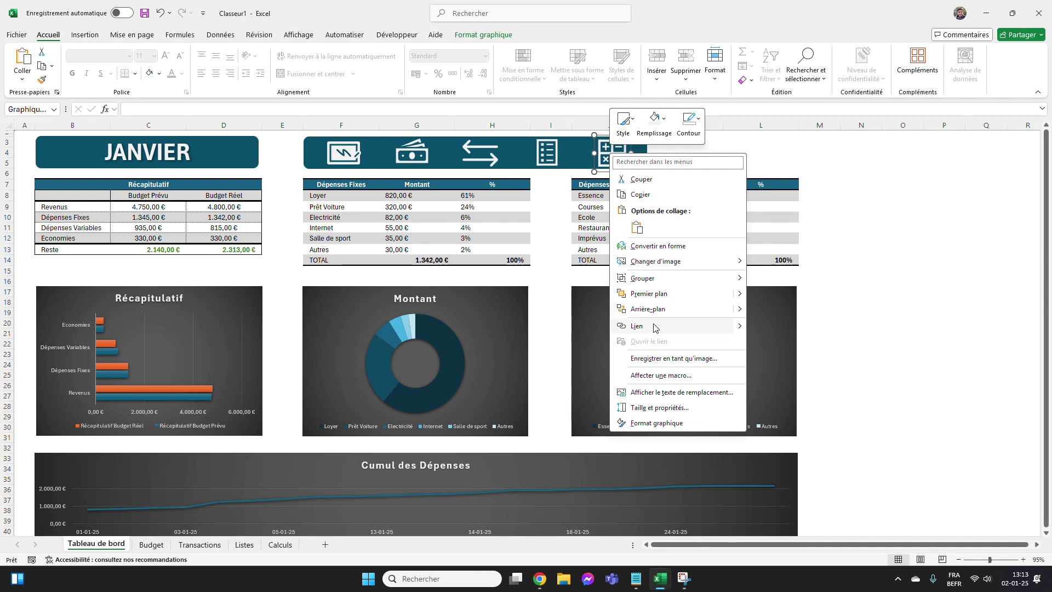
pyautogui.click(653, 326)
pyautogui.click(199, 321)
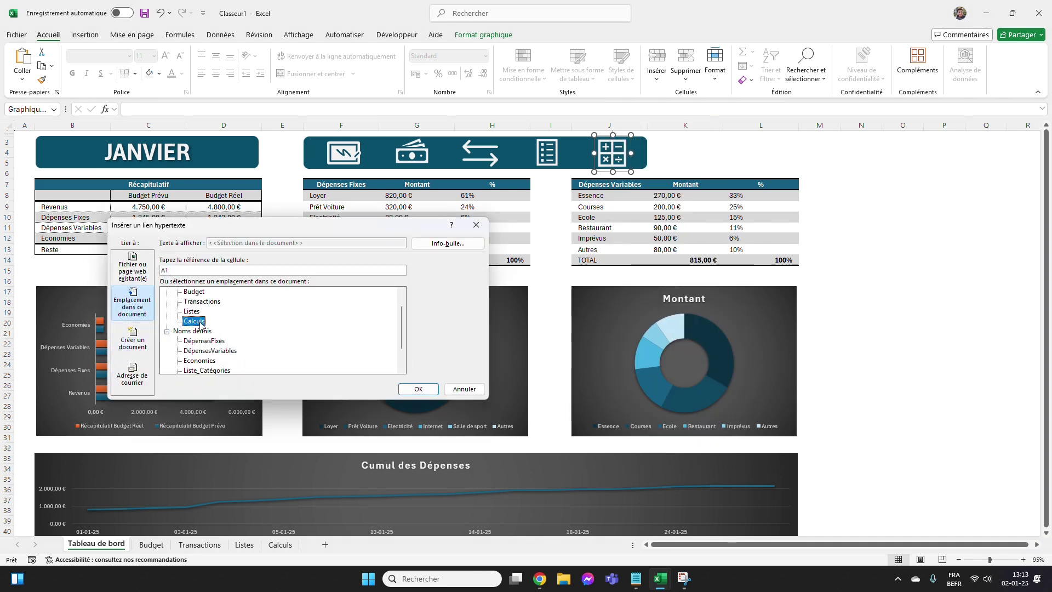
pyautogui.click(418, 388)
pyautogui.click(729, 154)
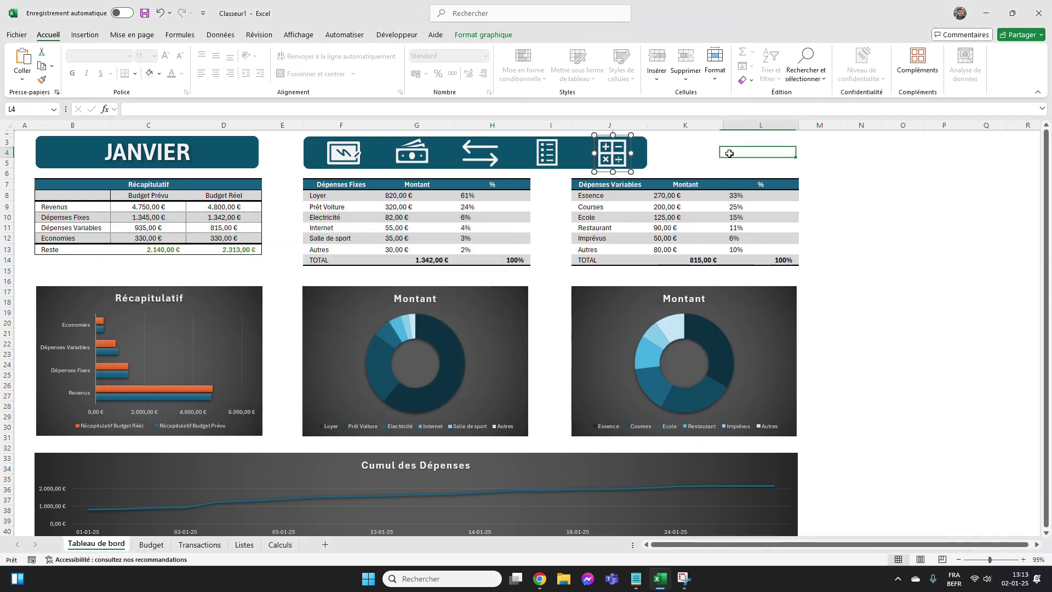
# Copy the teal bar with its five linked icons to the Budget sheet, placing it in rows 1 to 4 above the Revenus table.
pyautogui.click(386, 153)
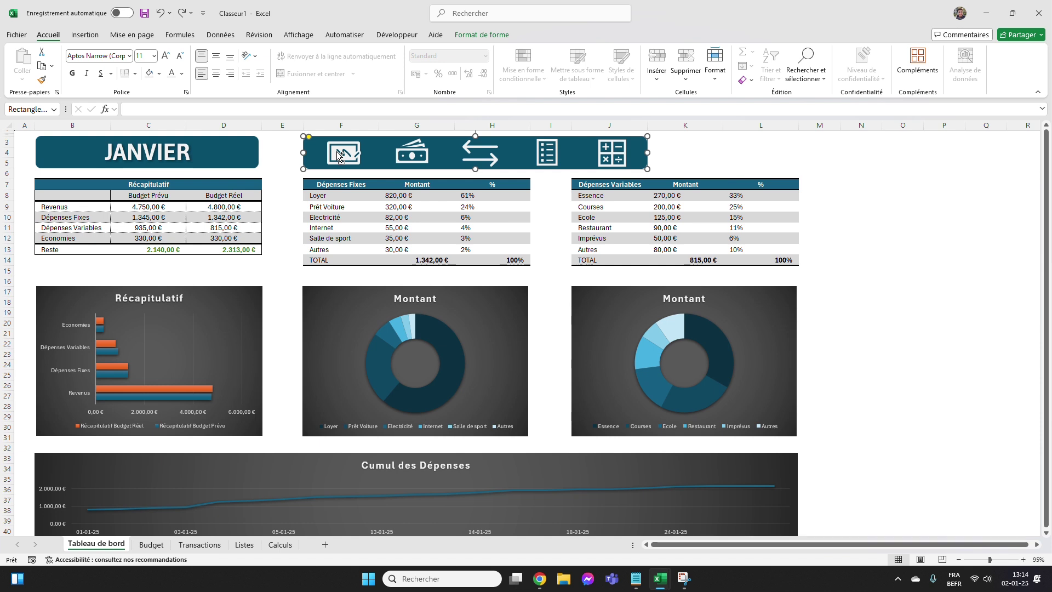
pyautogui.click(343, 154)
pyautogui.keyDown('ctrl'); pyautogui.click(412, 153); pyautogui.keyUp('ctrl')
pyautogui.keyDown('ctrl'); pyautogui.click(481, 152); pyautogui.keyUp('ctrl')
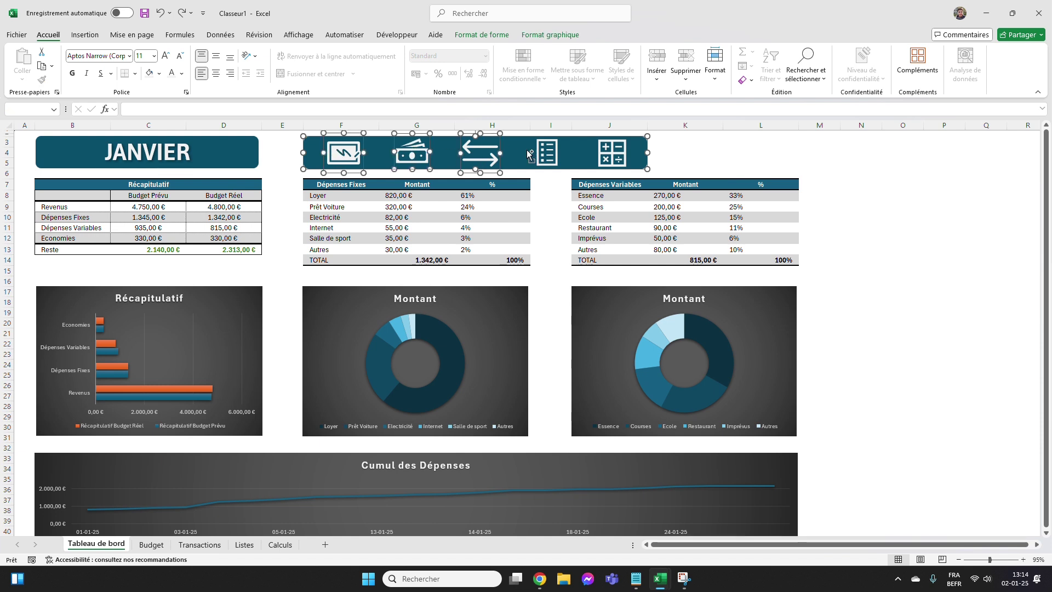
pyautogui.keyDown('ctrl'); pyautogui.click(547, 153); pyautogui.keyUp('ctrl')
pyautogui.keyDown('ctrl'); pyautogui.click(602, 148); pyautogui.keyUp('ctrl')
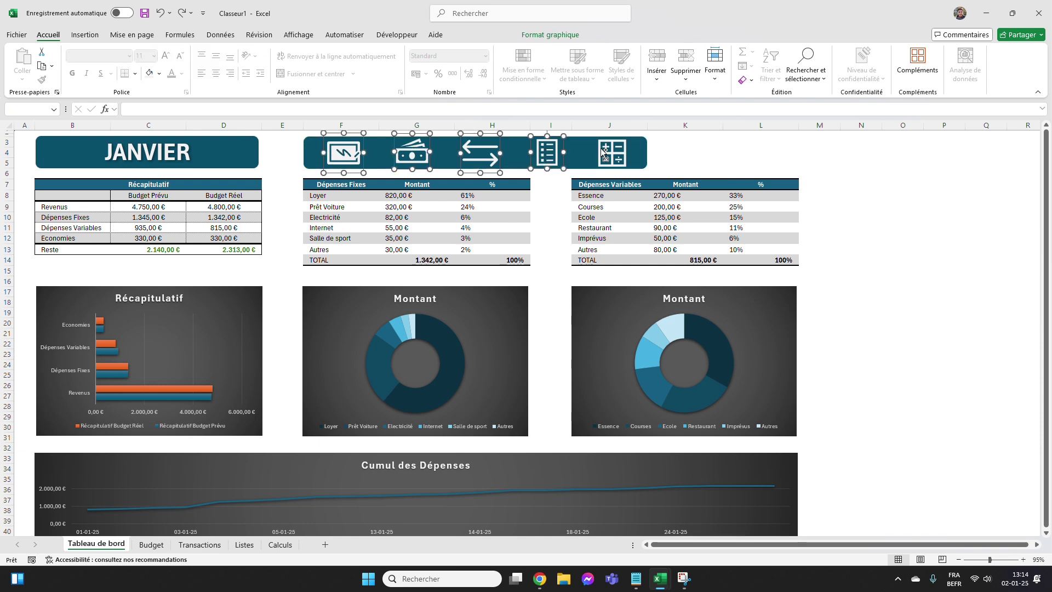
pyautogui.keyDown('ctrl'); pyautogui.click(599, 150); pyautogui.keyUp('ctrl')
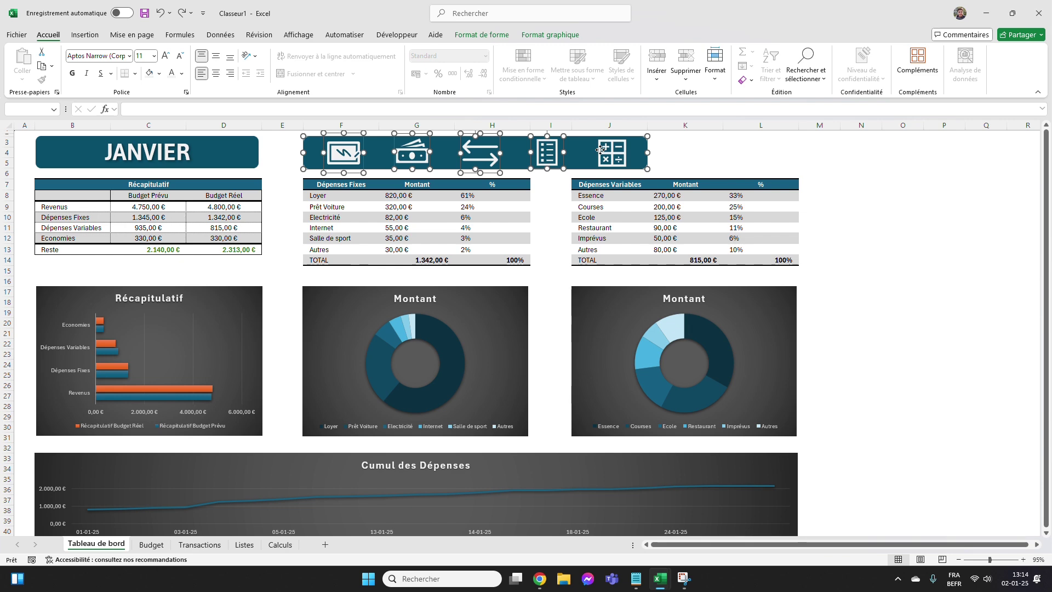
pyautogui.hotkey('ctrl', 'c')
pyautogui.click(152, 544)
pyautogui.hotkey('ctrl', 'v')
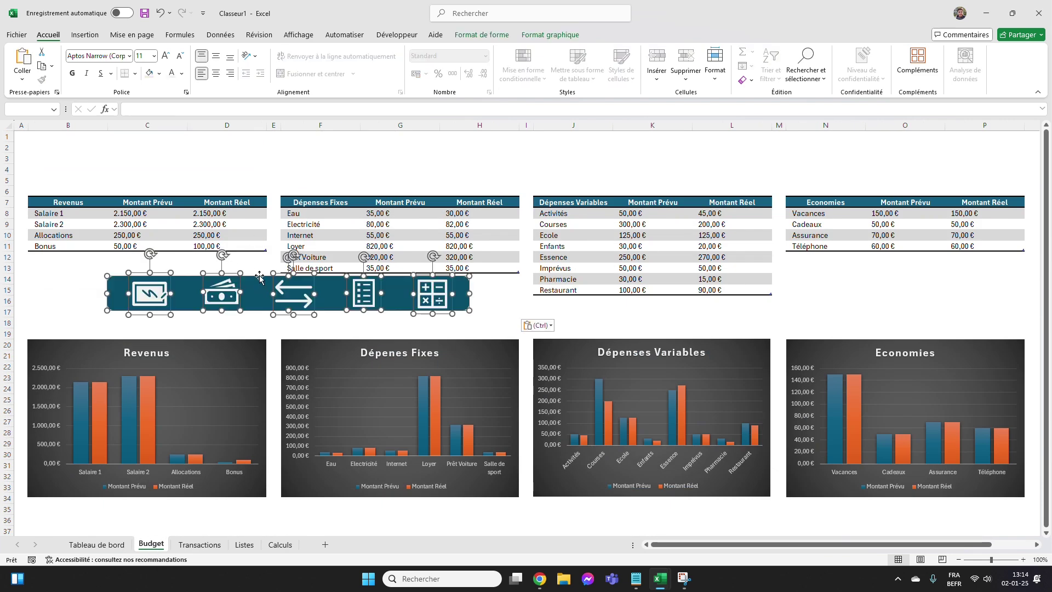
pyautogui.moveTo(260, 277); pyautogui.dragTo(179, 151)
# Paste the linked icon bar into the Transactions sheet and place it in rows 1 to 4 above the income table.
pyautogui.click(200, 544)
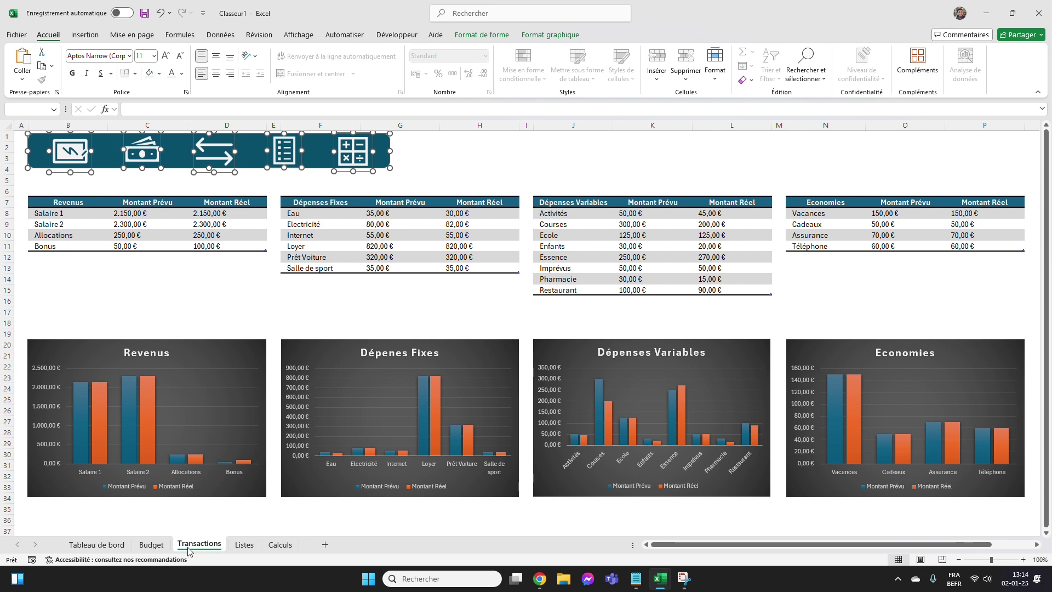
pyautogui.hotkey('ctrl', 'v')
pyautogui.moveTo(630, 342); pyautogui.dragTo(118, 139)
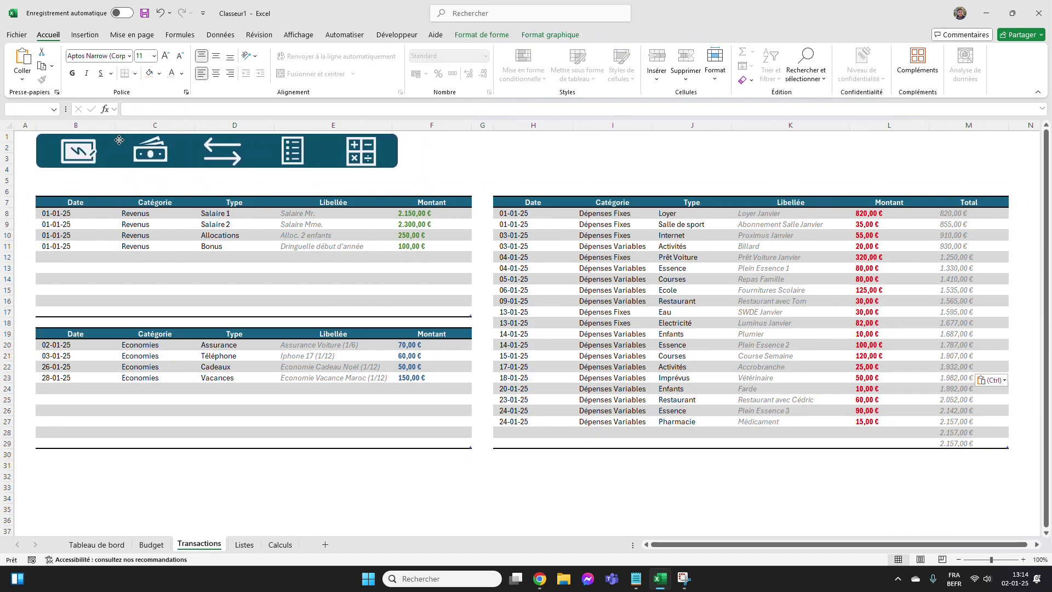
# Paste the linked icon bar into the Listes sheet and place it in the empty rows above the Revenus column.
pyautogui.click(252, 550)
pyautogui.hotkey('ctrl', 'v')
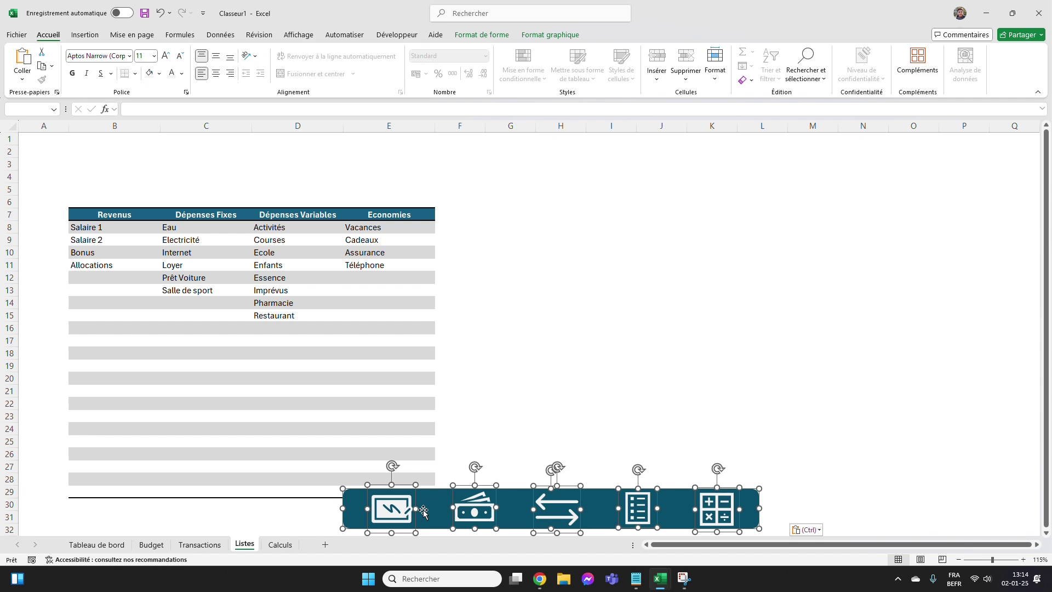
pyautogui.moveTo(420, 504); pyautogui.dragTo(154, 151)
# Paste the linked icon bar into the Calculs sheet and place it in rows 1 to 3 above the Revenus Prévus table.
pyautogui.click(273, 548)
pyautogui.hotkey('ctrl', 'v')
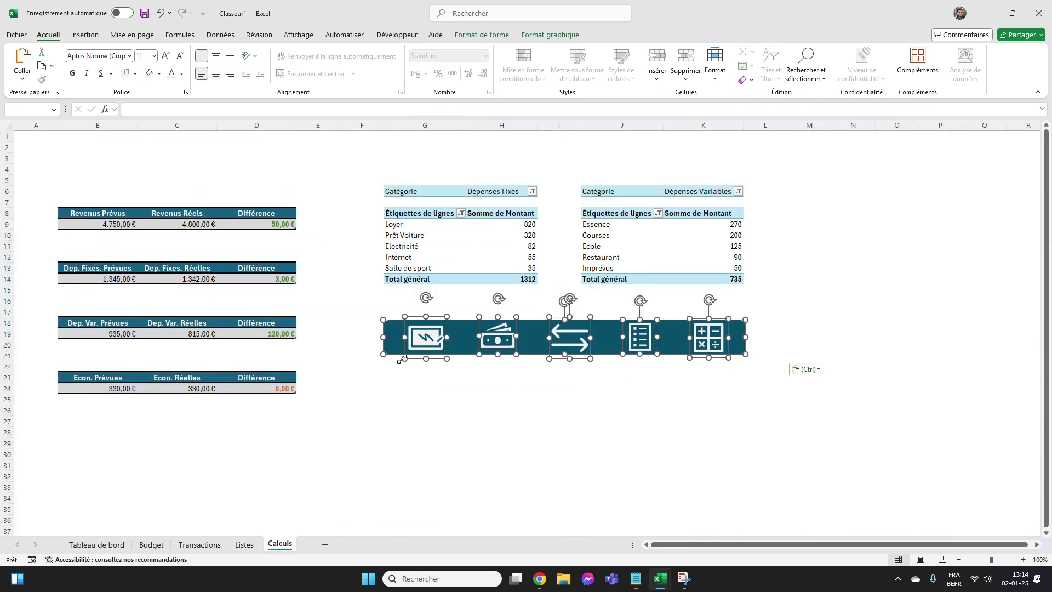
pyautogui.moveTo(395, 342); pyautogui.dragTo(73, 157)
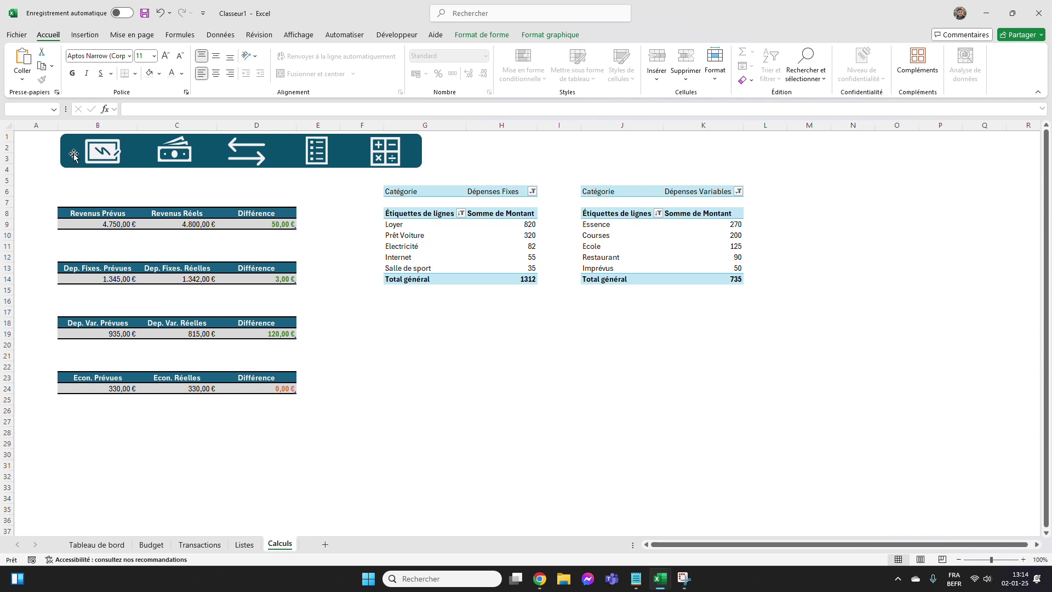
pyautogui.click(430, 355)
# Set the width of column A on the Calculs sheet to 5.
pyautogui.rightClick(36, 125)
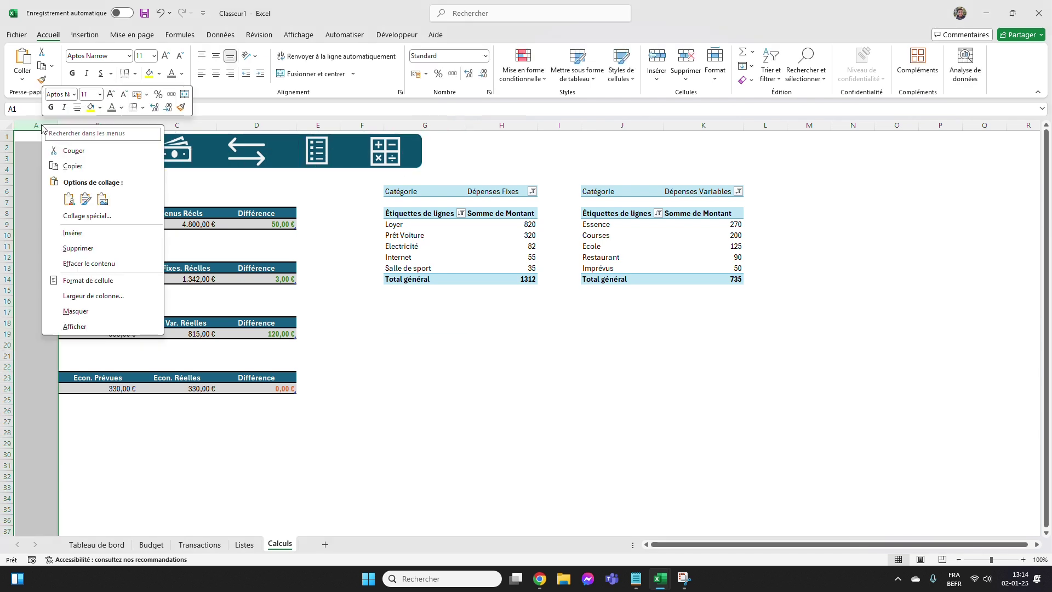
pyautogui.click(105, 304)
pyautogui.write('5')
pyautogui.press('Return')
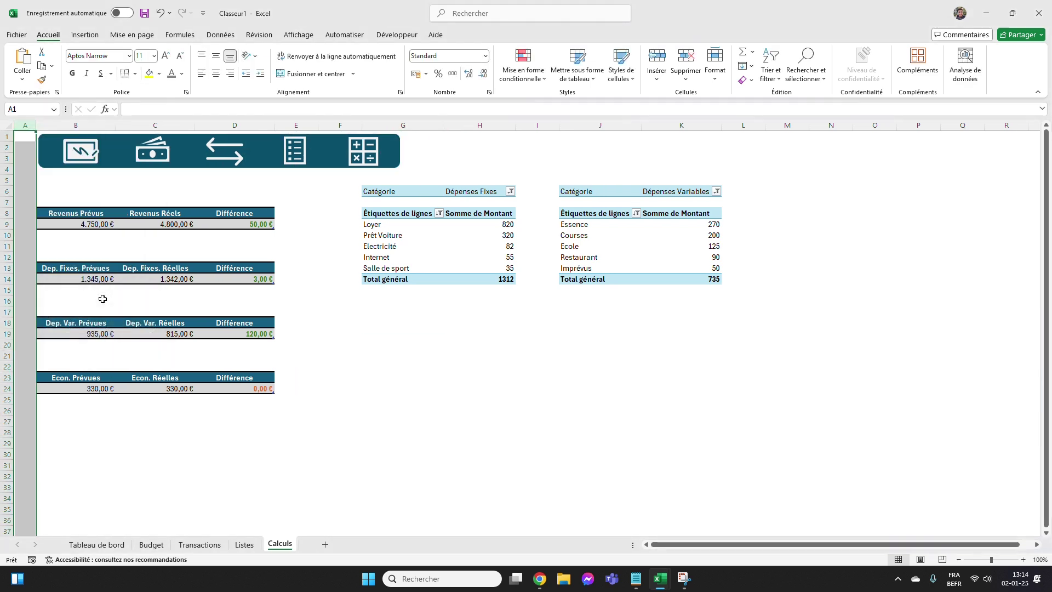
pyautogui.click(465, 409)
# Set the width of column A on the Listes sheet to 5.
pyautogui.click(245, 544)
pyautogui.rightClick(44, 126)
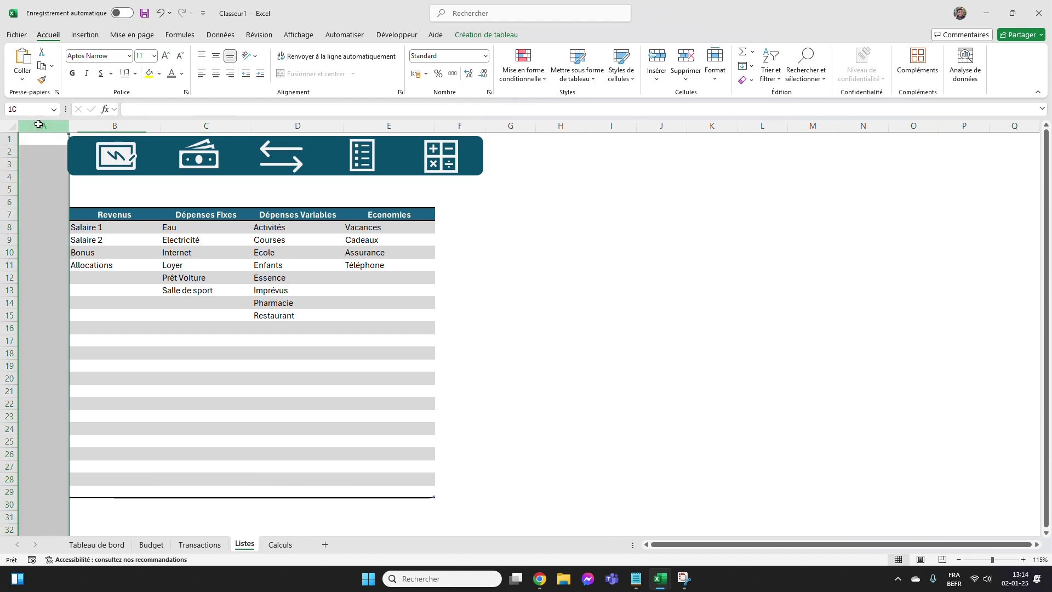
pyautogui.click(86, 302)
pyautogui.press('Return')
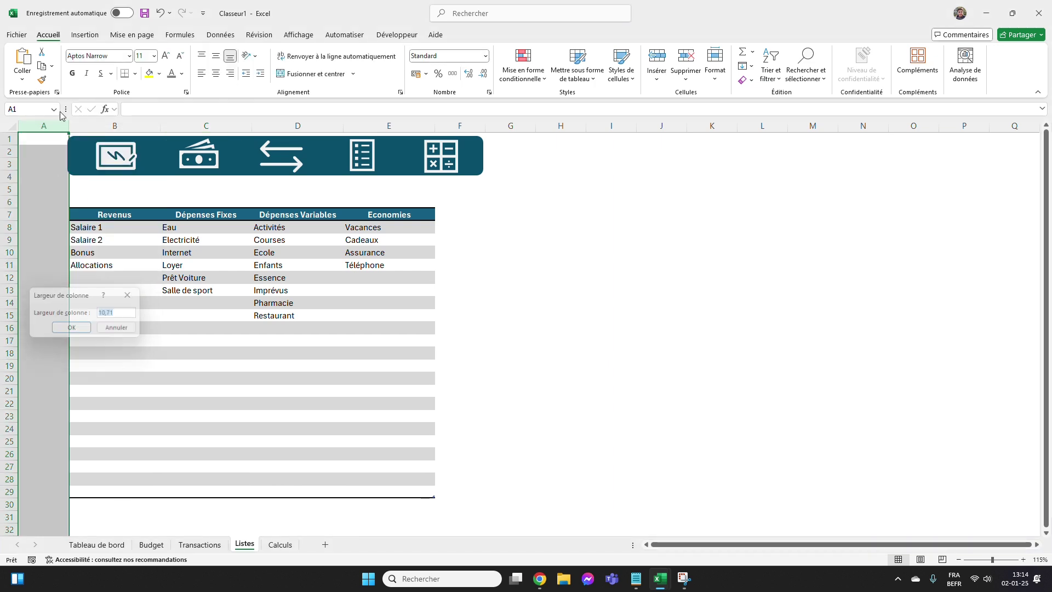
pyautogui.rightClick(52, 126)
pyautogui.click(100, 294)
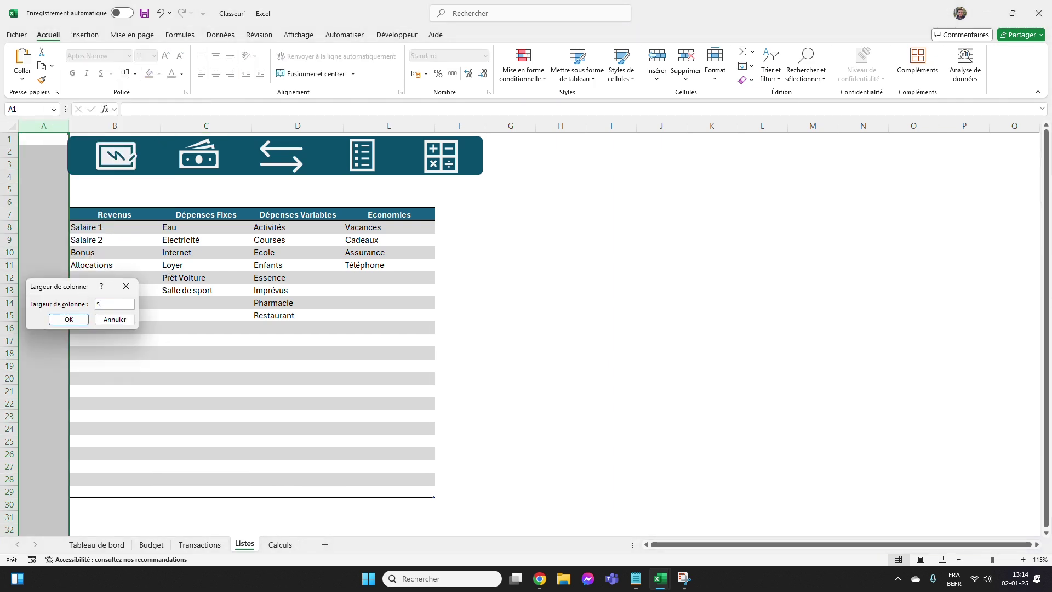
pyautogui.write('5')
pyautogui.press('Return')
pyautogui.click(662, 392)
# Check the Transactions and Budget sheets, return to the Tableau de bord sheet and deselect its Cumul des Dépenses chart.
pyautogui.click(200, 545)
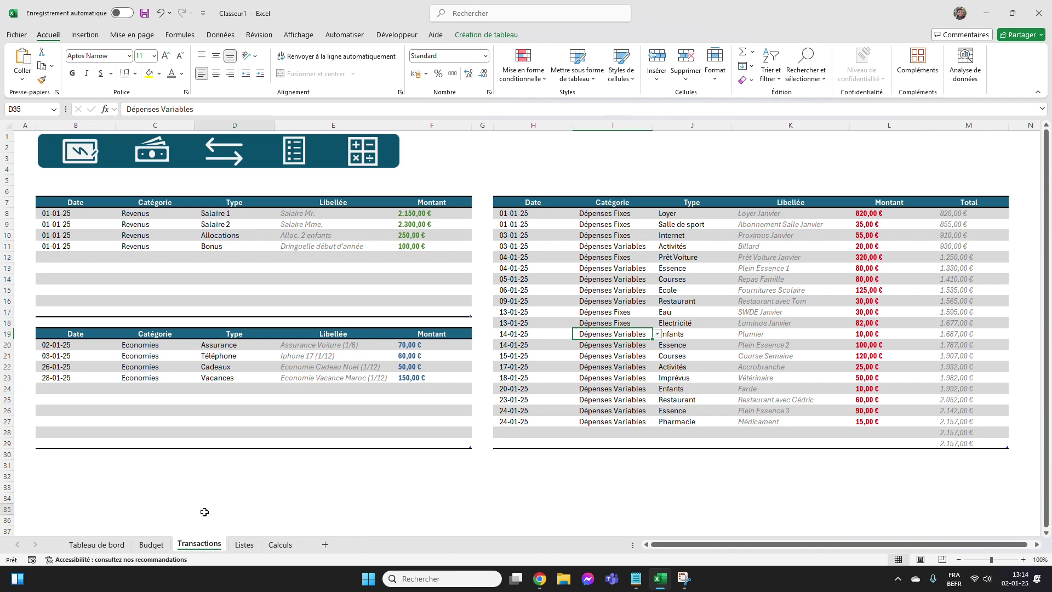
pyautogui.click(204, 510)
pyautogui.click(151, 545)
pyautogui.click(96, 544)
pyautogui.click(134, 527)
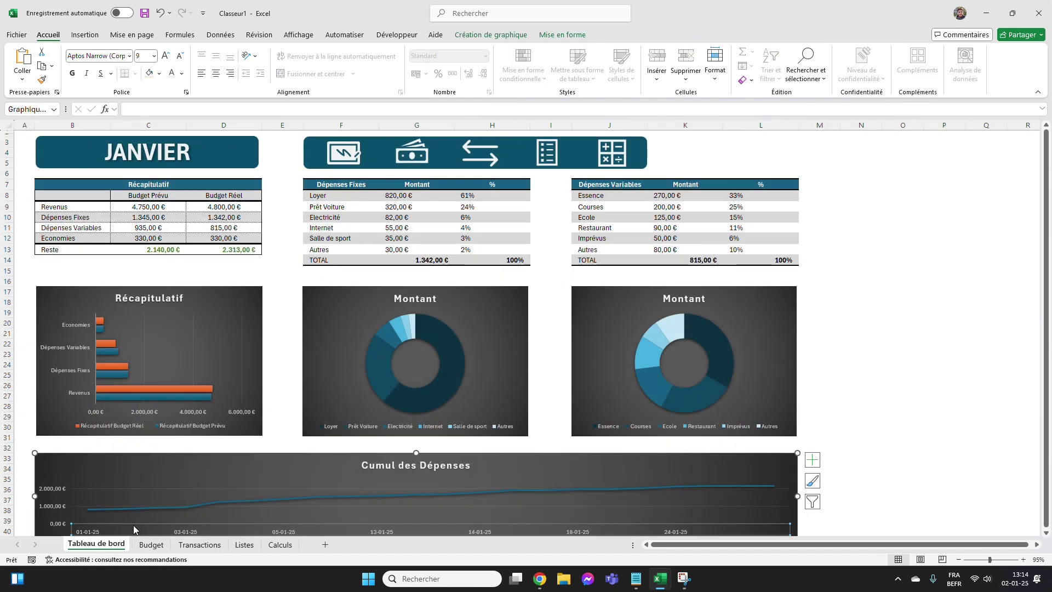
pyautogui.click(804, 371)
pyautogui.click(884, 343)
# Test the navigation icons by following them to Budget, Transactions, Listes, Calculs and back to Listes.
pyautogui.click(398, 155)
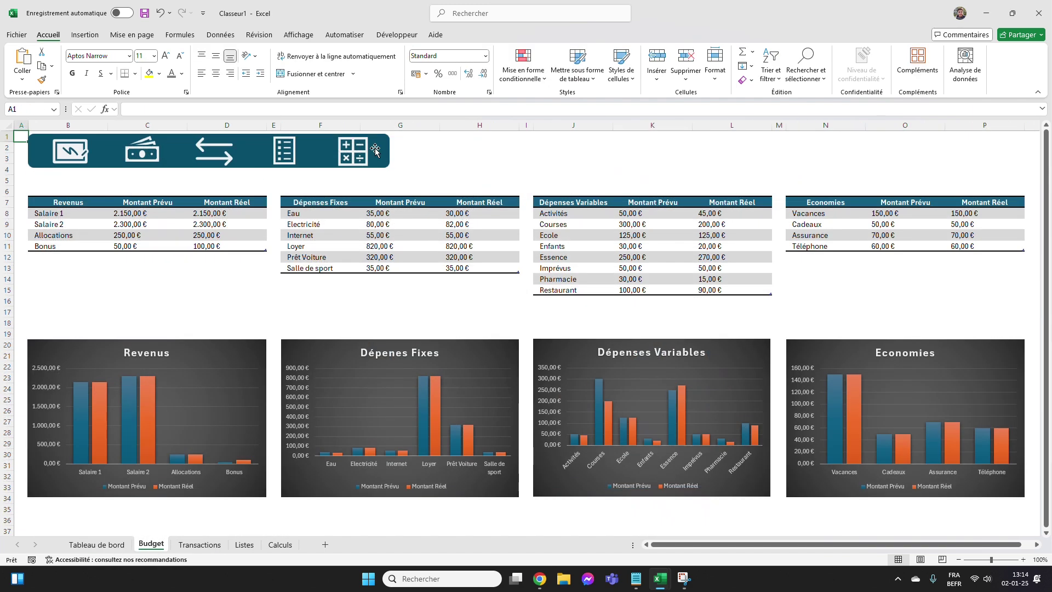
pyautogui.click(202, 151)
pyautogui.click(294, 155)
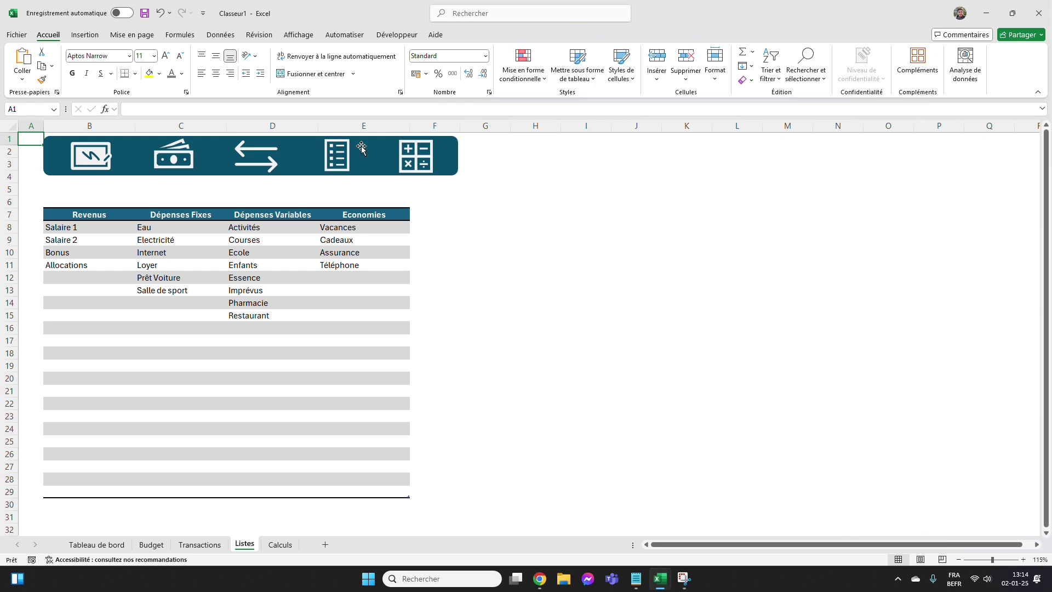
pyautogui.click(408, 160)
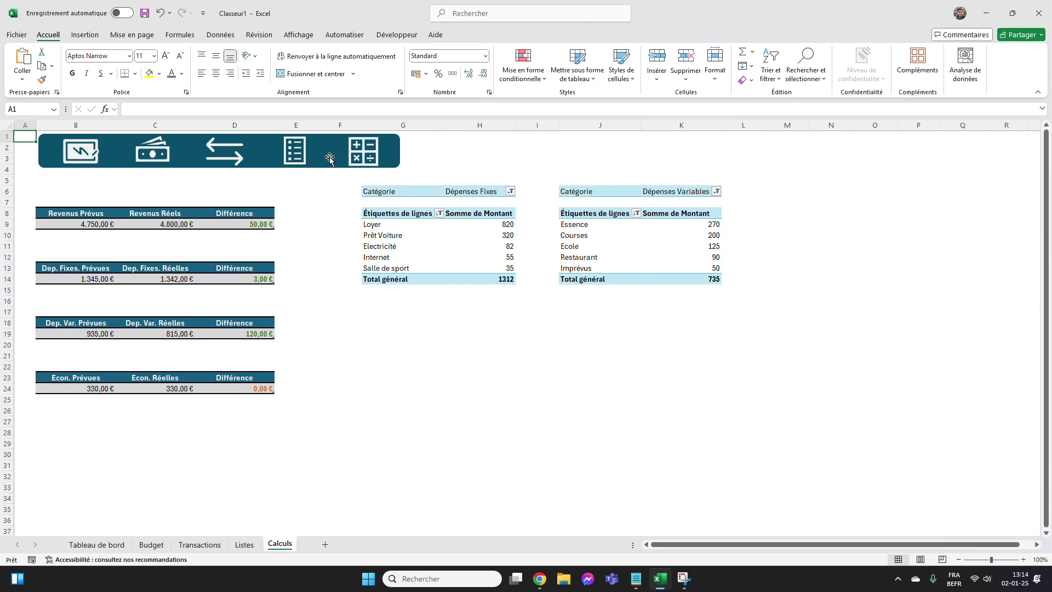
pyautogui.click(304, 160)
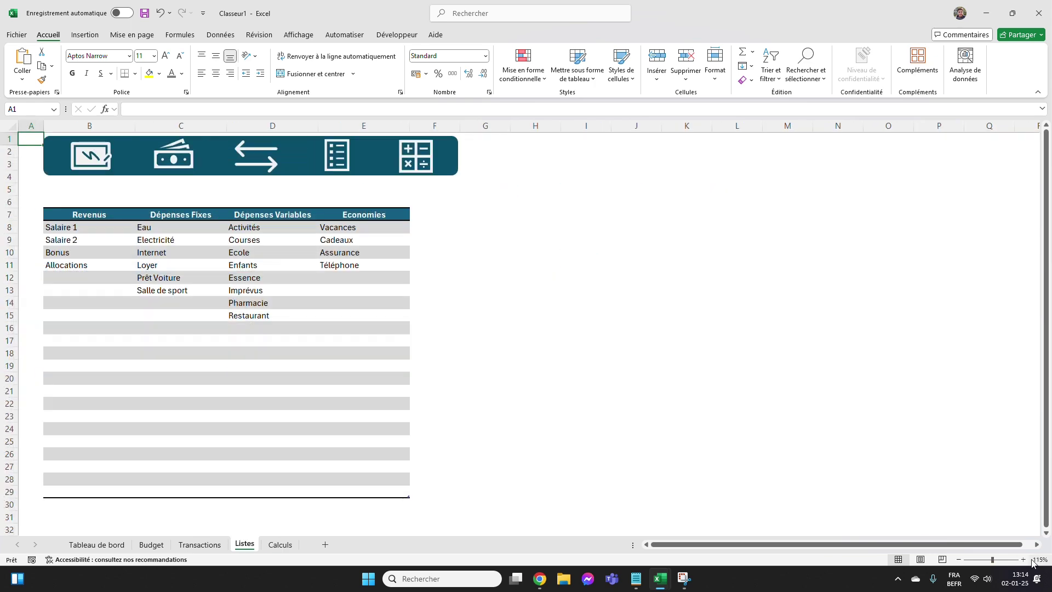
# Set the zoom of the Listes sheet to 100 %.
pyautogui.click(1038, 560)
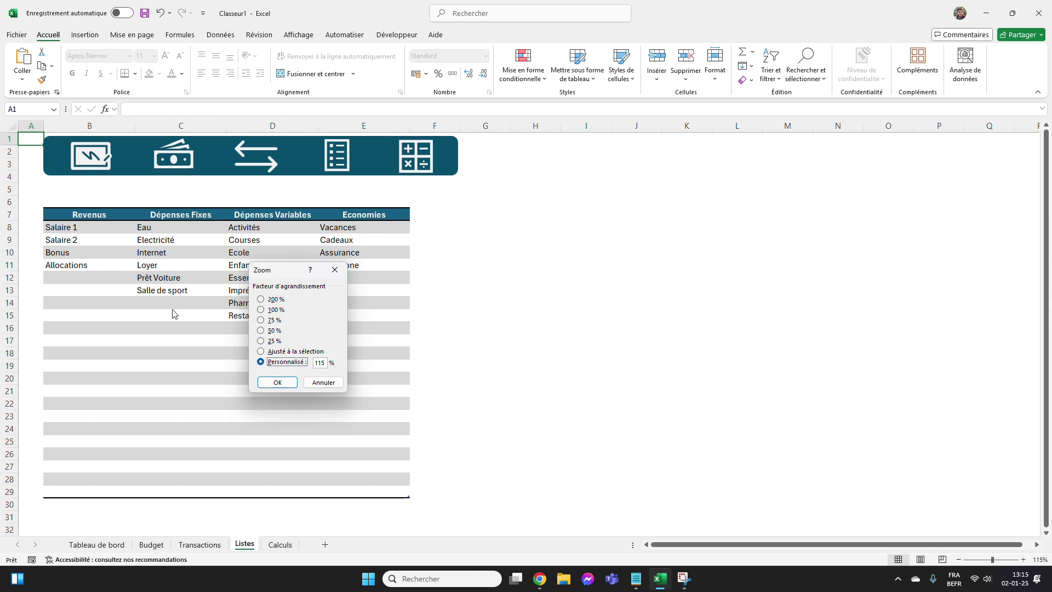
pyautogui.click(261, 310)
pyautogui.click(277, 382)
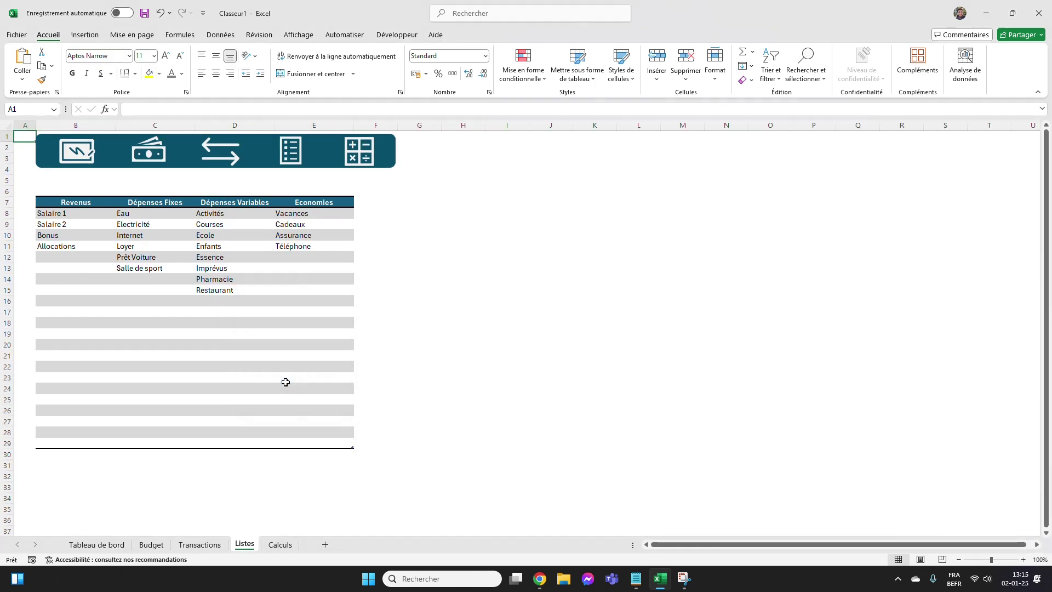
# Test the remaining navigation by following the icons to Transactions, Budget and Tableau de bord.
pyautogui.click(213, 162)
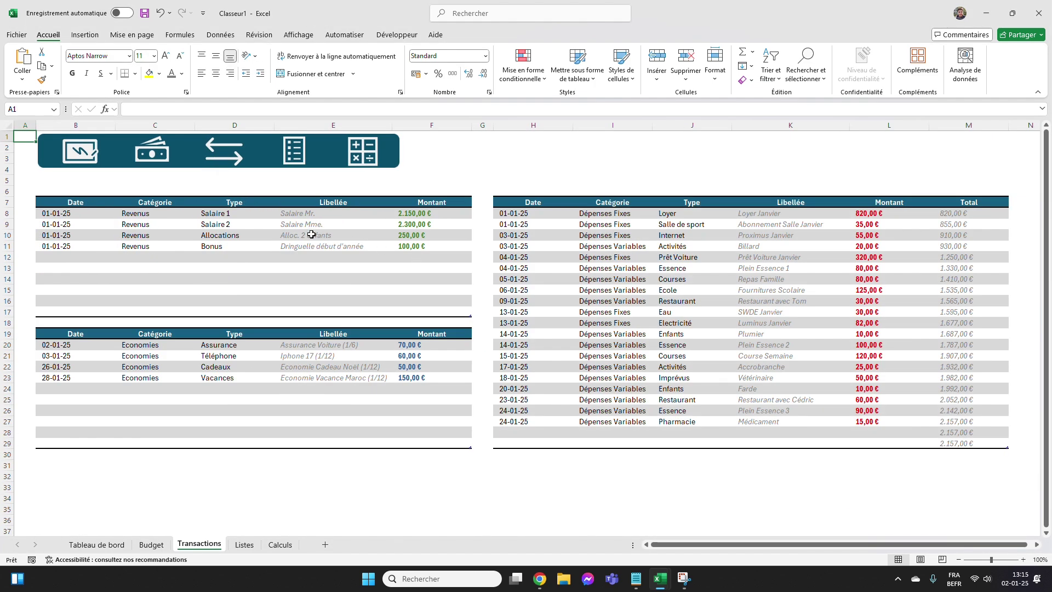
pyautogui.click(152, 155)
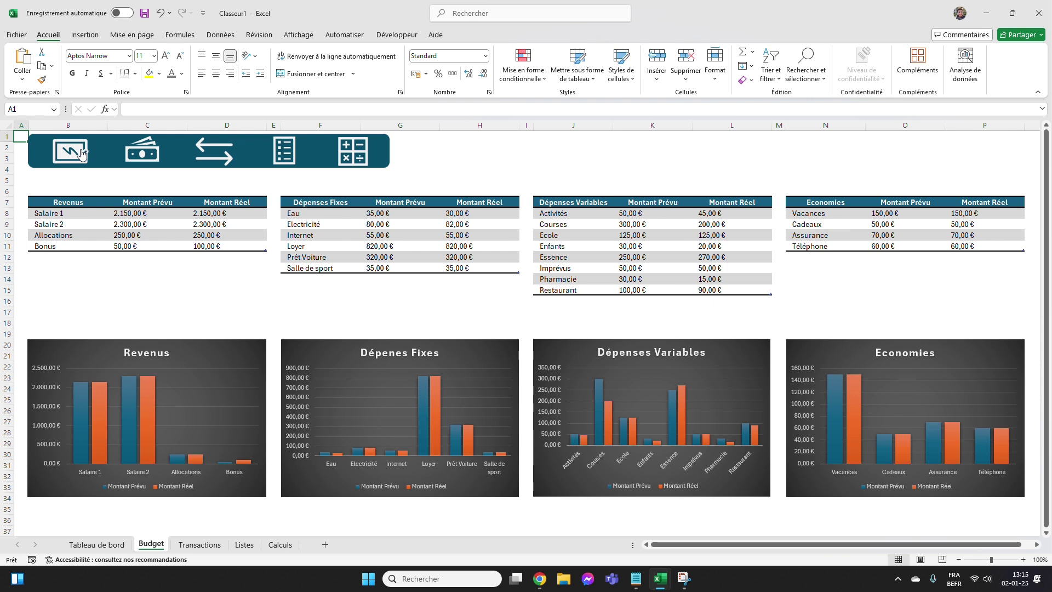
pyautogui.click(81, 153)
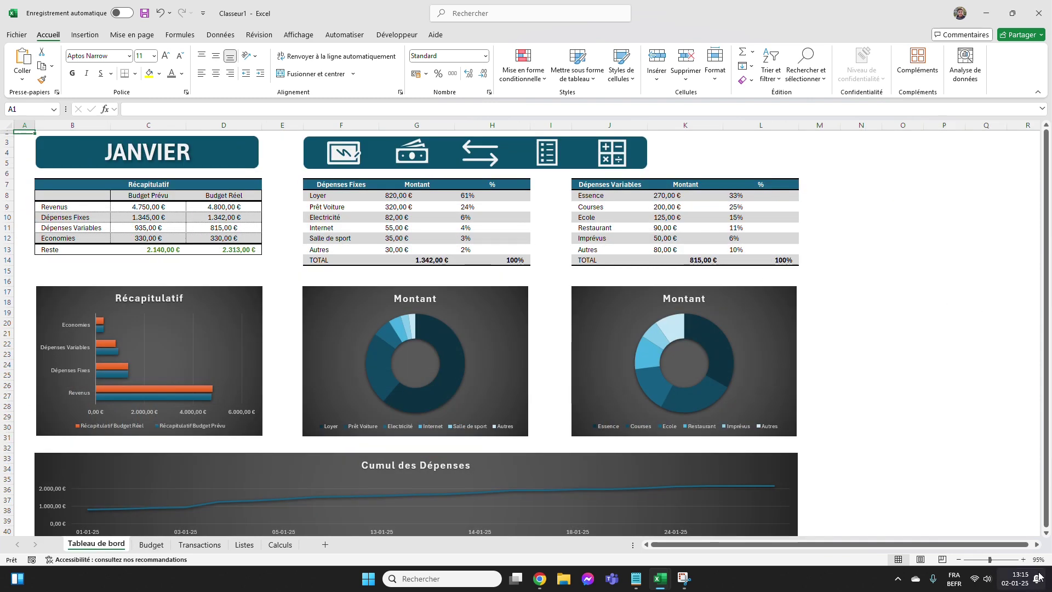
# Reduce the zoom of the Tableau de bord sheet to 85 % so the whole dashboard fits in view.
pyautogui.scroll(-2, 892, 495)
pyautogui.scroll(2, 893, 495)
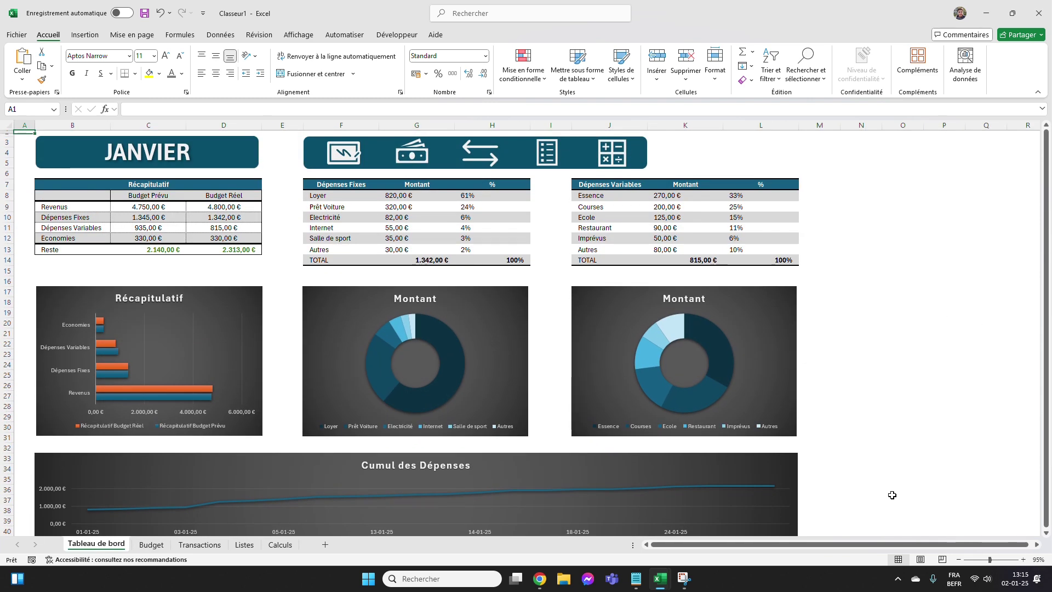
pyautogui.scroll(-1, 892, 495)
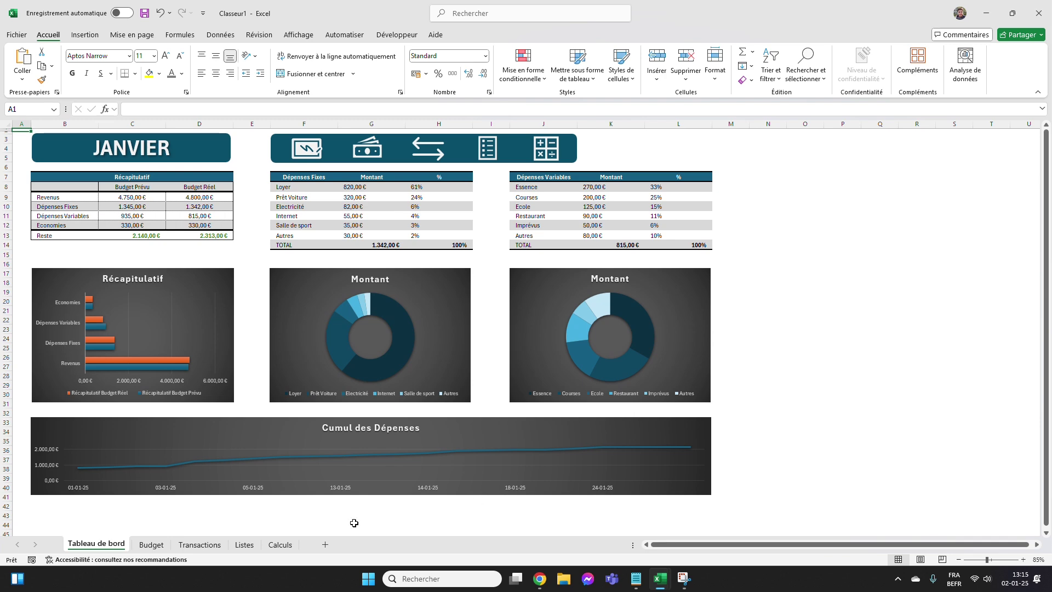
# Review the tables and charts on the Budget, Transactions, Listes and Calculs sheets, ending on the Tableau de bord sheet.
pyautogui.click(151, 544)
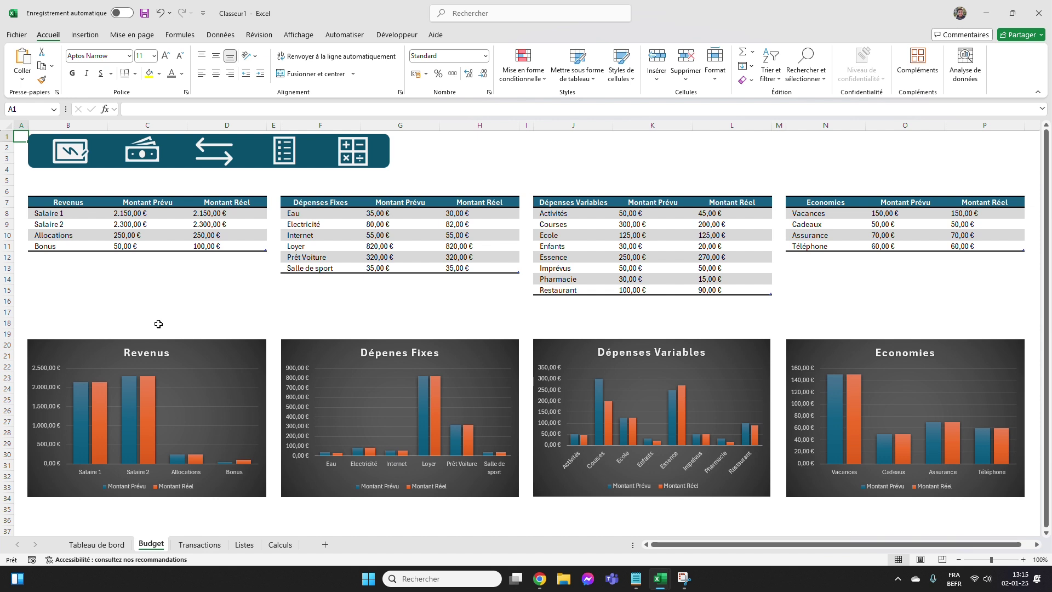
pyautogui.moveTo(147, 202); pyautogui.dragTo(155, 235)
pyautogui.click(367, 230)
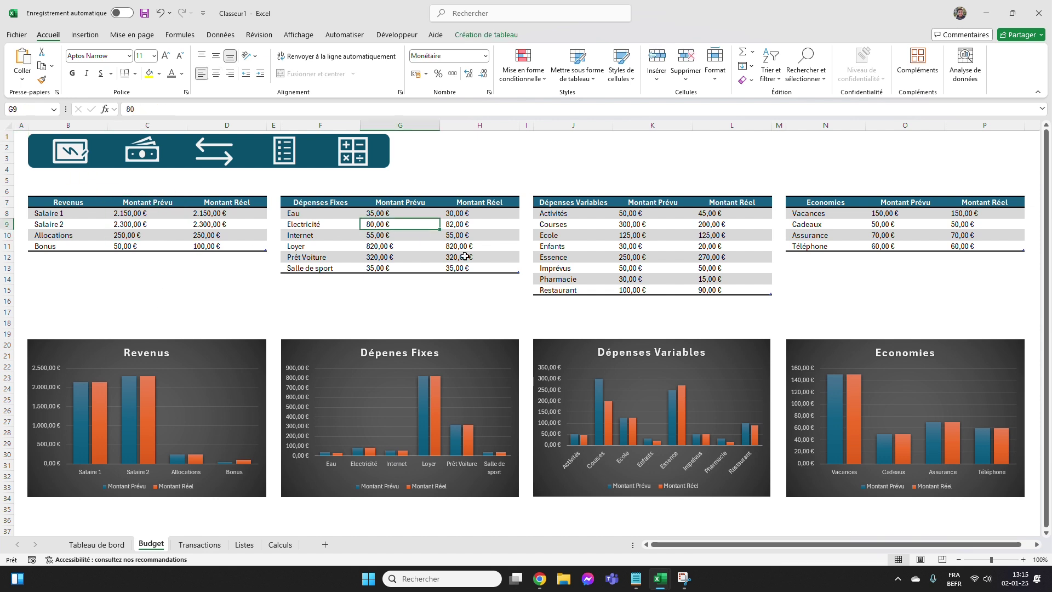
pyautogui.click(638, 169)
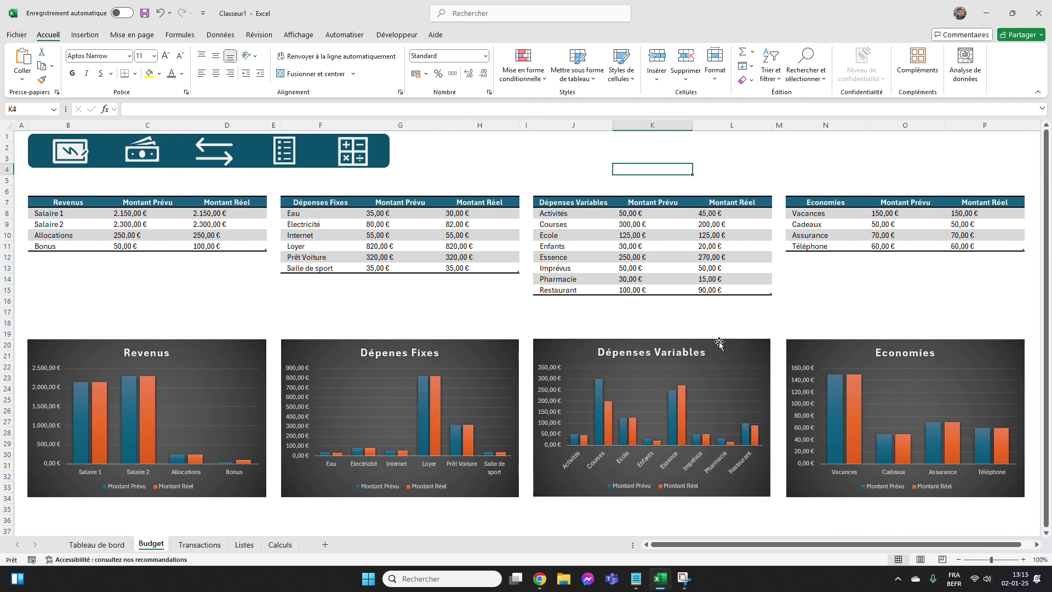
pyautogui.click(201, 545)
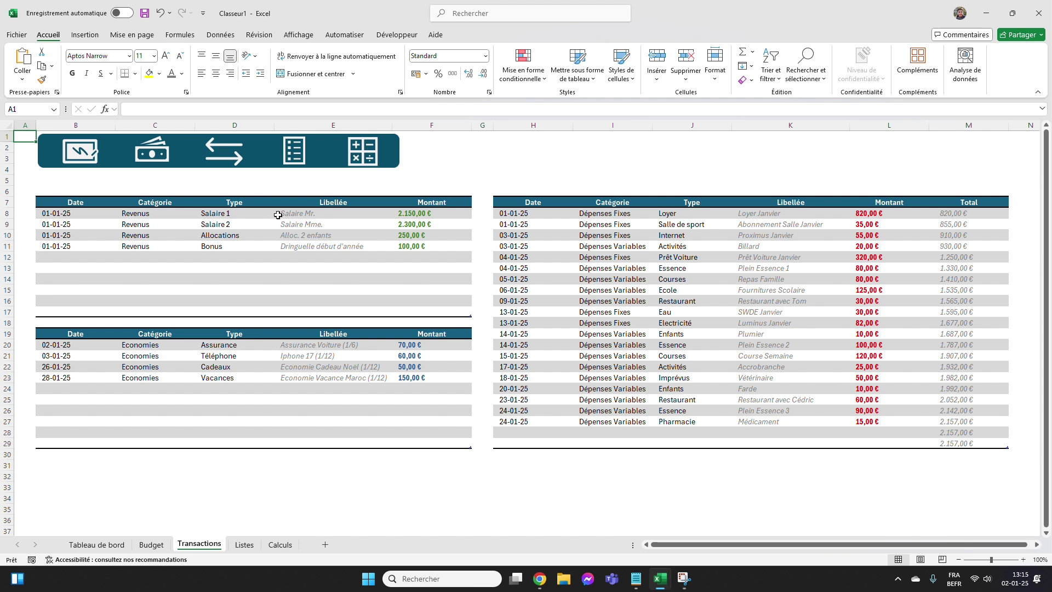
pyautogui.click(247, 543)
pyautogui.moveTo(77, 212); pyautogui.dragTo(262, 333)
pyautogui.click(261, 334)
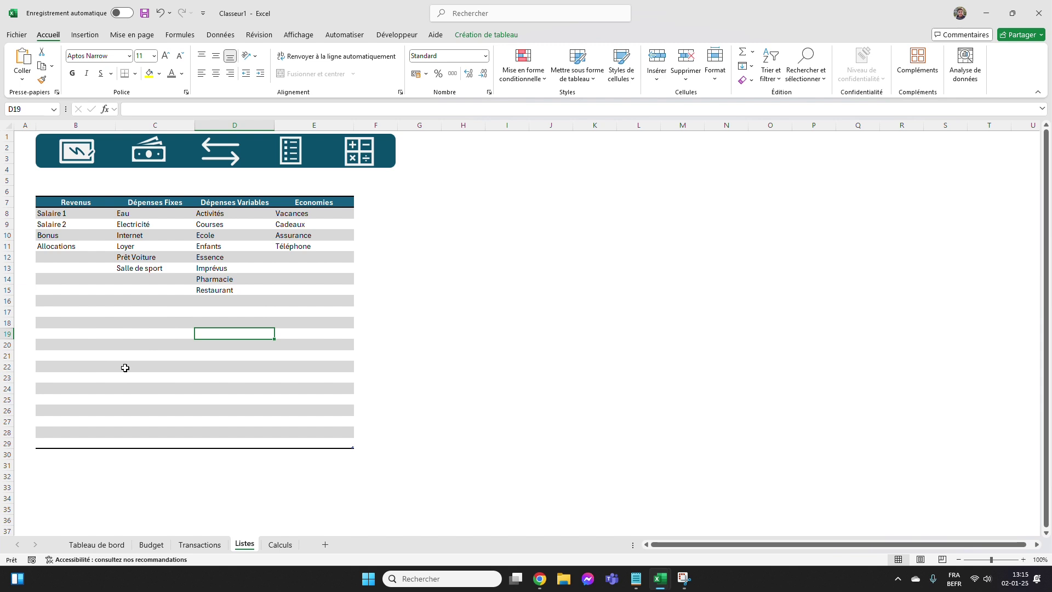
pyautogui.click(280, 545)
pyautogui.click(429, 365)
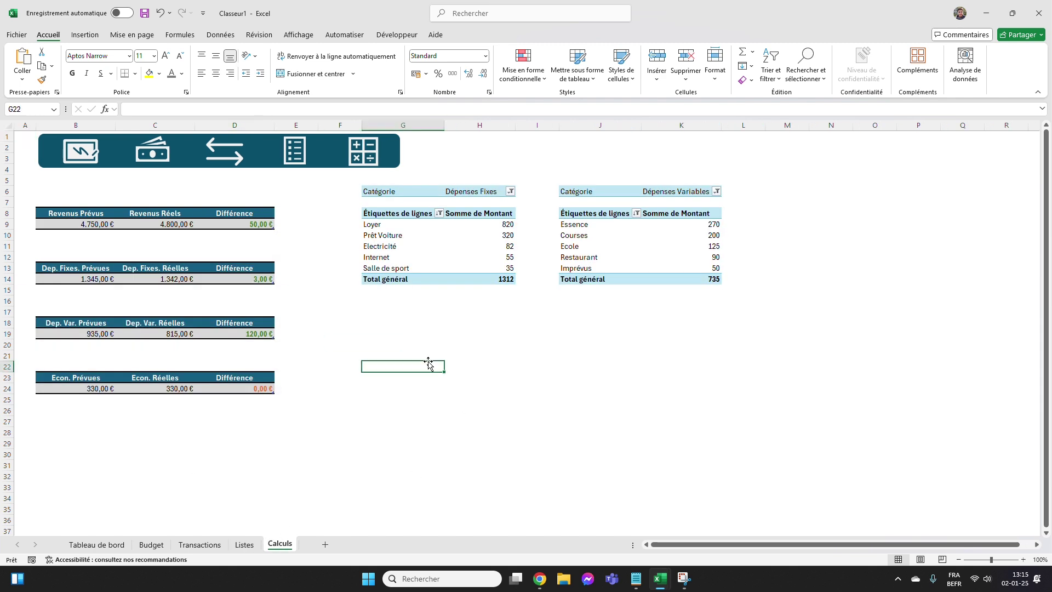
pyautogui.click(95, 545)
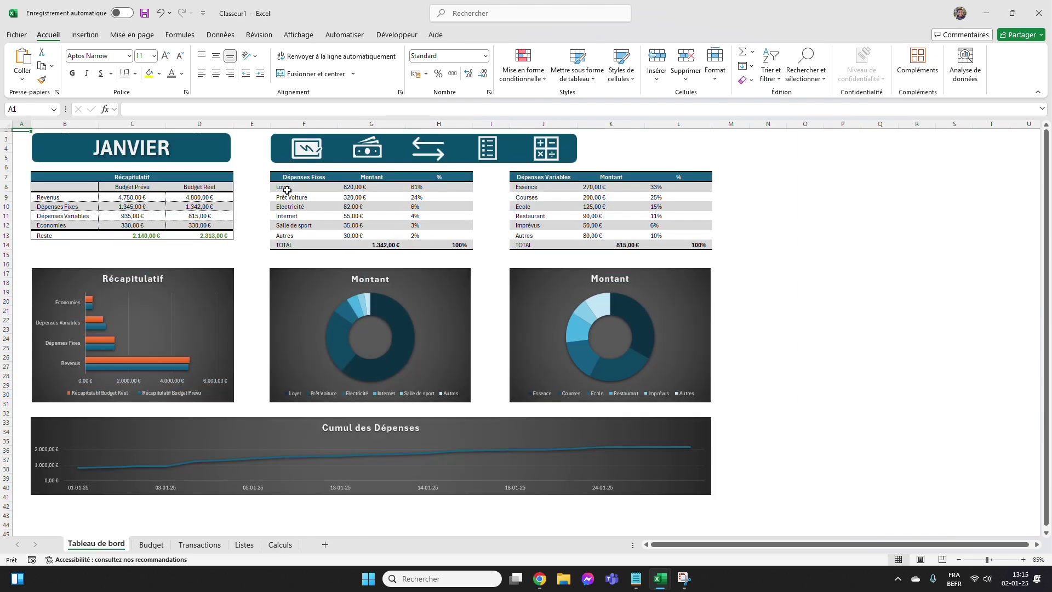